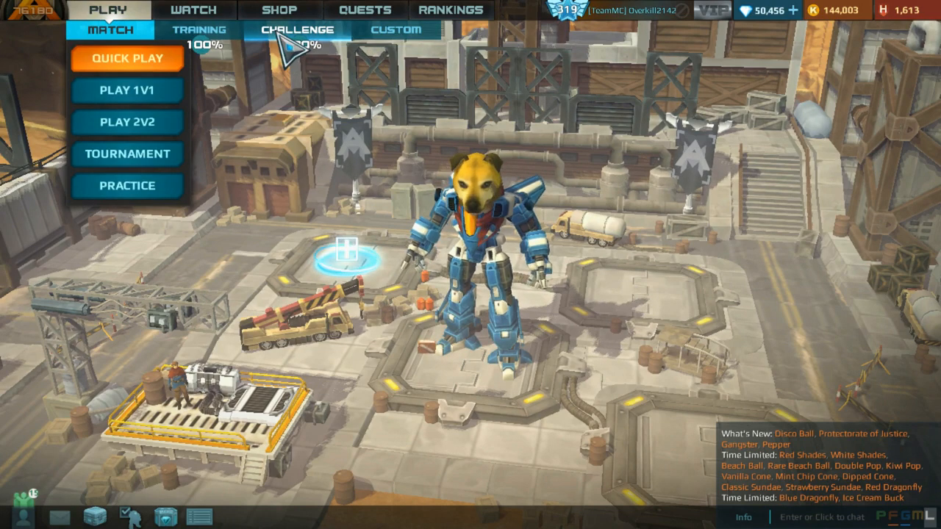
Step: Open the first Challenge map in the map editor
click(283, 33)
click(286, 111)
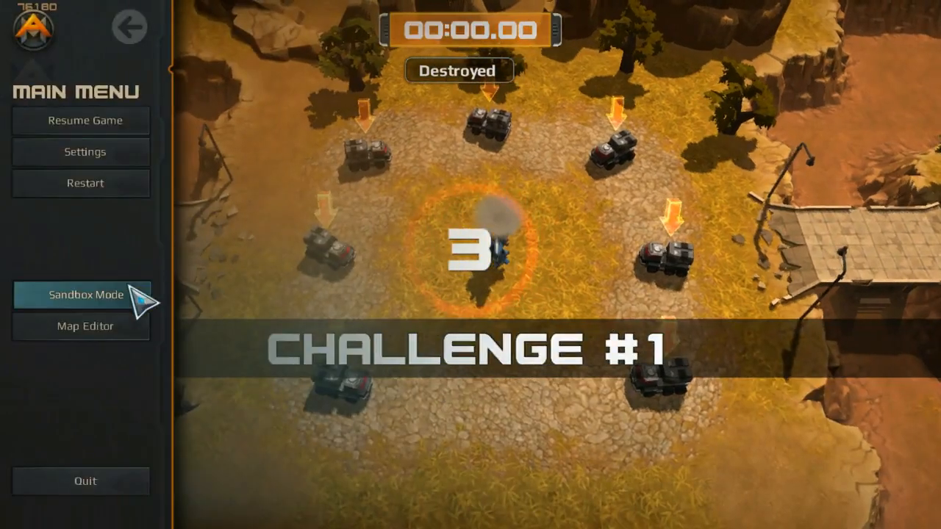
click(131, 295)
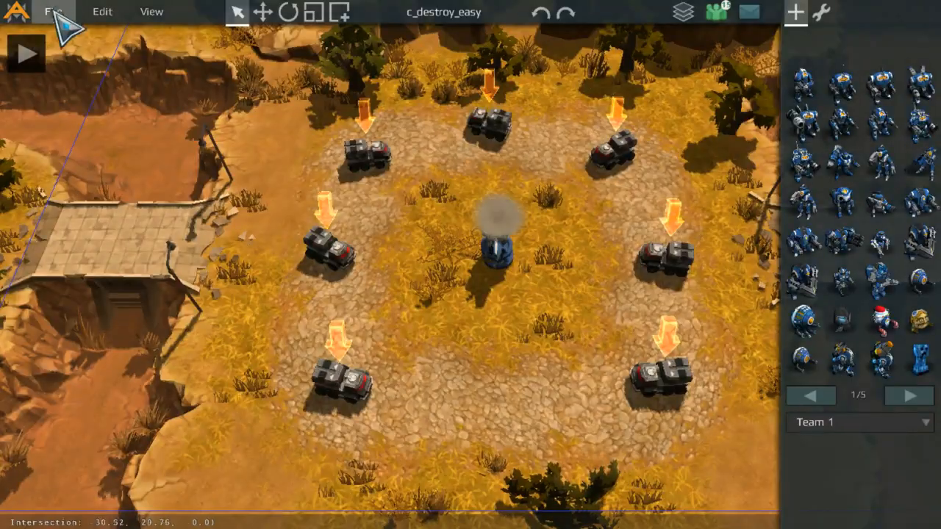
Step: Load the map 00ANewMapTest from My Maps
click(54, 8)
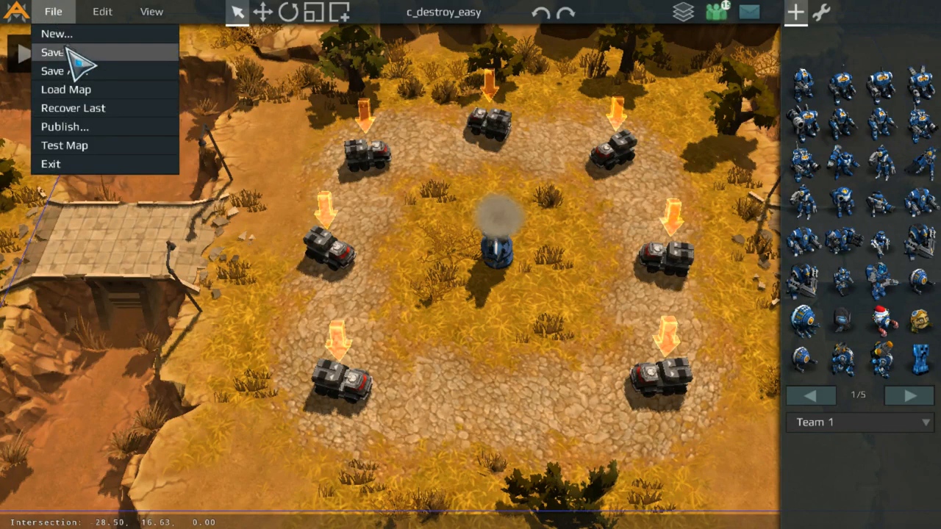
click(66, 89)
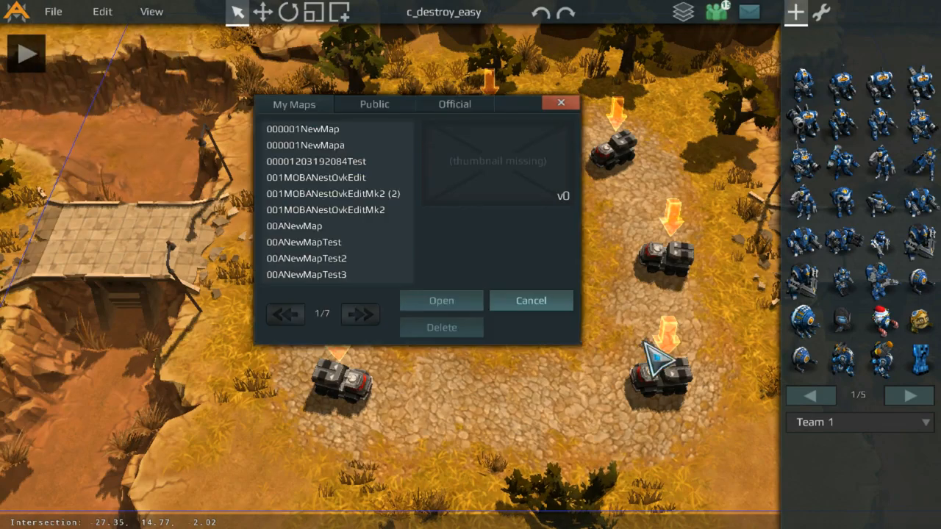
click(345, 245)
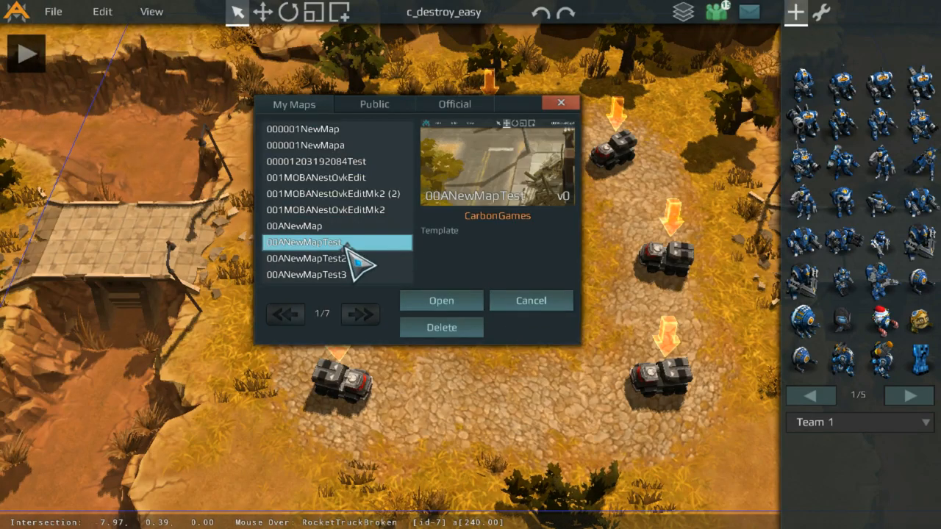
double_click(345, 244)
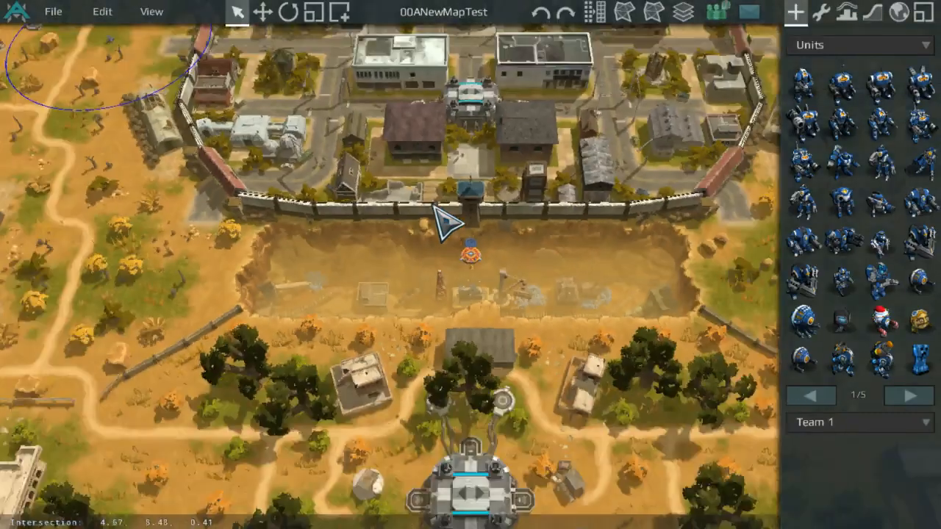
Step: Survey the map's layout, including the walled town, the canyon, the bases and the rocky outcrops
scroll(503, 213, up, 4)
scroll(503, 246, down, 3)
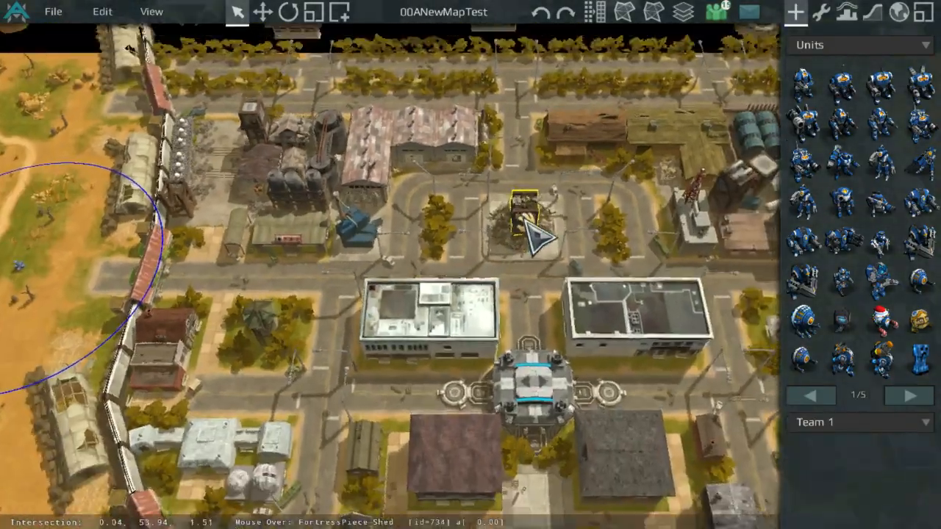
middle_drag(523, 221, 904, 312)
scroll(645, 184, up, 5)
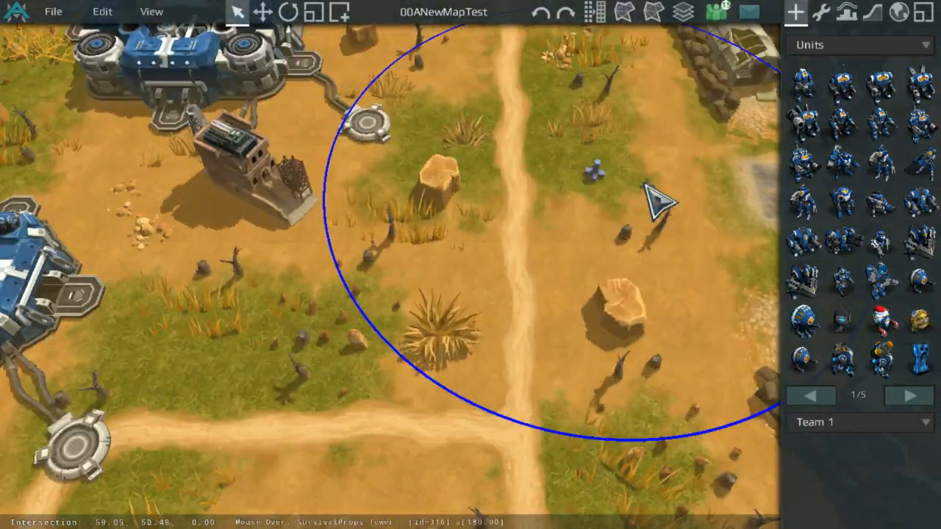
middle_drag(264, 386, 563, 252)
scroll(563, 252, down, 4)
middle_drag(537, 350, 472, 178)
middle_drag(422, 371, 483, 117)
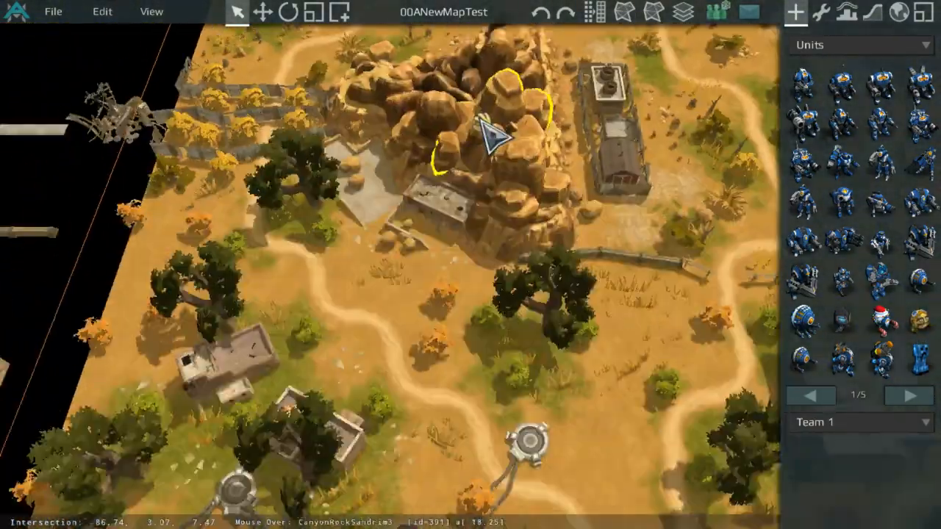
middle_drag(612, 426, 498, 191)
middle_drag(391, 344, 315, 221)
middle_drag(566, 360, 517, 198)
middle_drag(653, 95, 511, 227)
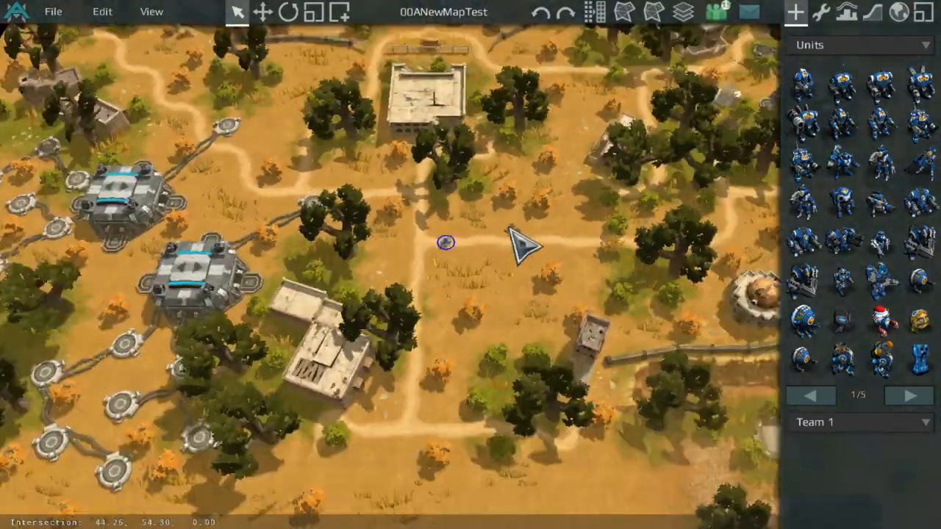
middle_drag(637, 113, 549, 208)
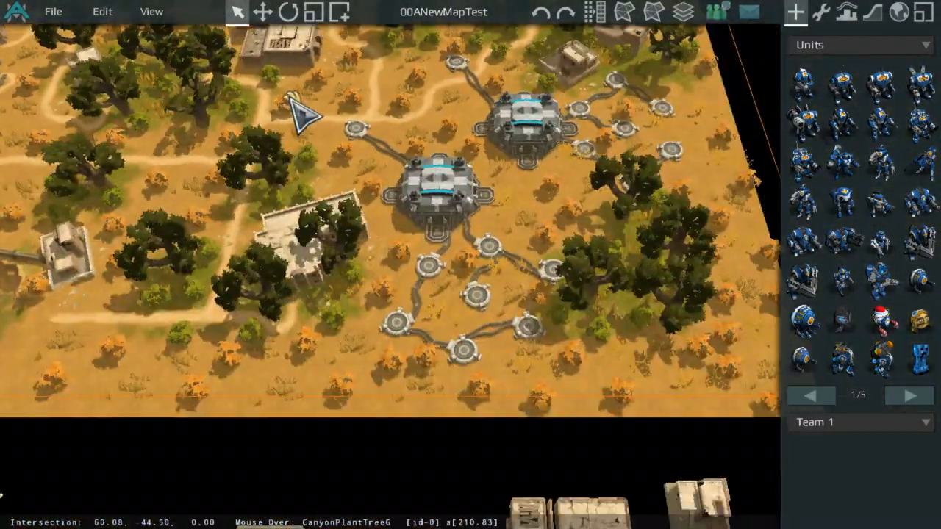
middle_drag(296, 103, 321, 388)
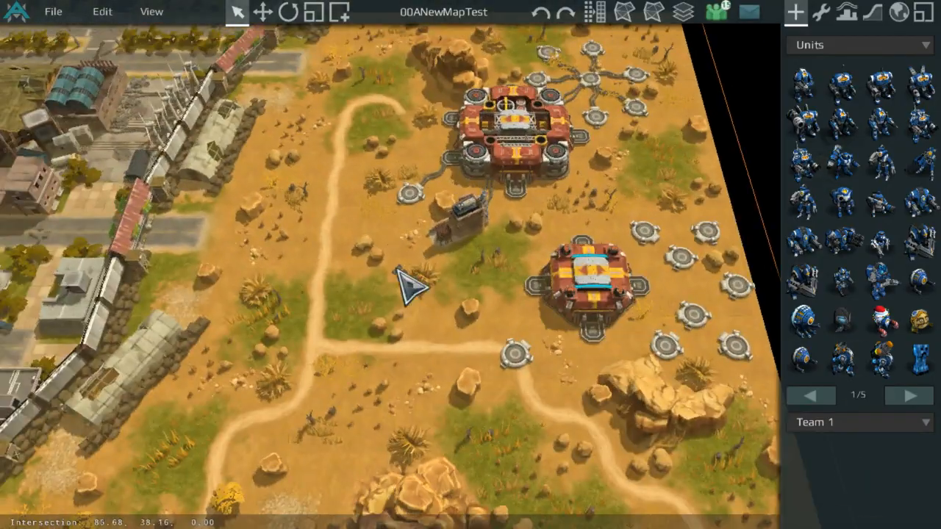
middle_drag(394, 269, 378, 336)
Step: Examine the remaining map areas around the town, the canyon and the outer bases
scroll(307, 298, up, 3)
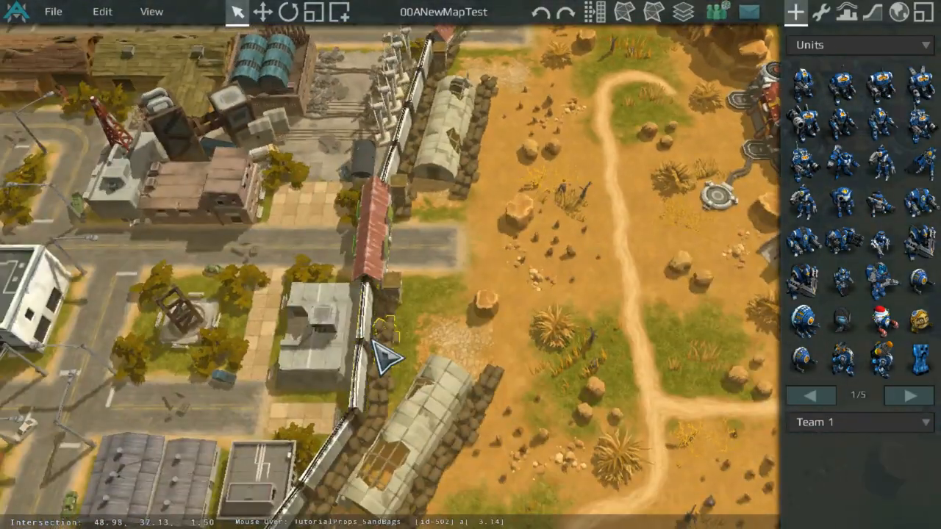
scroll(374, 340, down, 3)
middle_drag(374, 340, 754, 168)
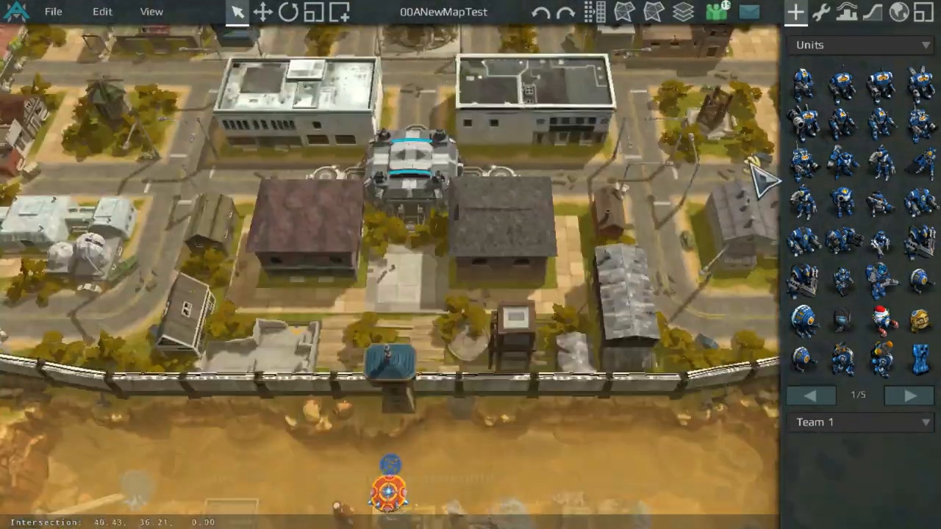
scroll(690, 267, down, 2)
middle_drag(690, 266, 486, 302)
scroll(474, 176, up, 4)
scroll(471, 175, down, 3)
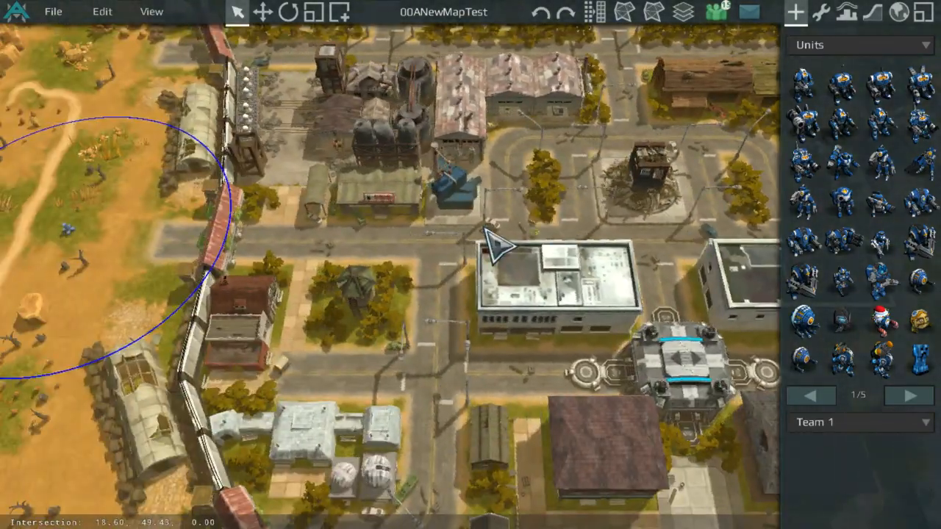
middle_drag(485, 229, 586, 506)
middle_drag(509, 361, 728, 242)
middle_drag(523, 368, 768, 254)
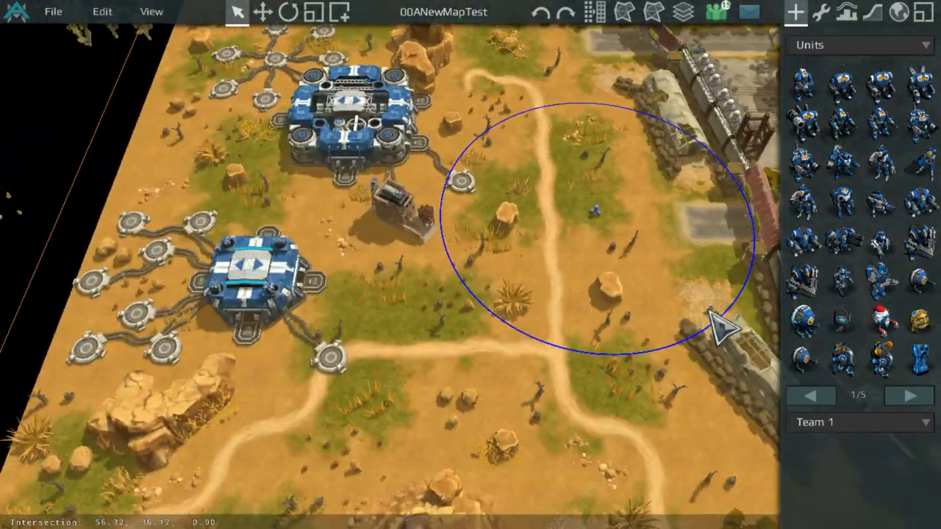
middle_drag(592, 500, 569, 269)
middle_drag(529, 419, 609, 214)
scroll(606, 221, down, 3)
middle_drag(592, 246, 317, 283)
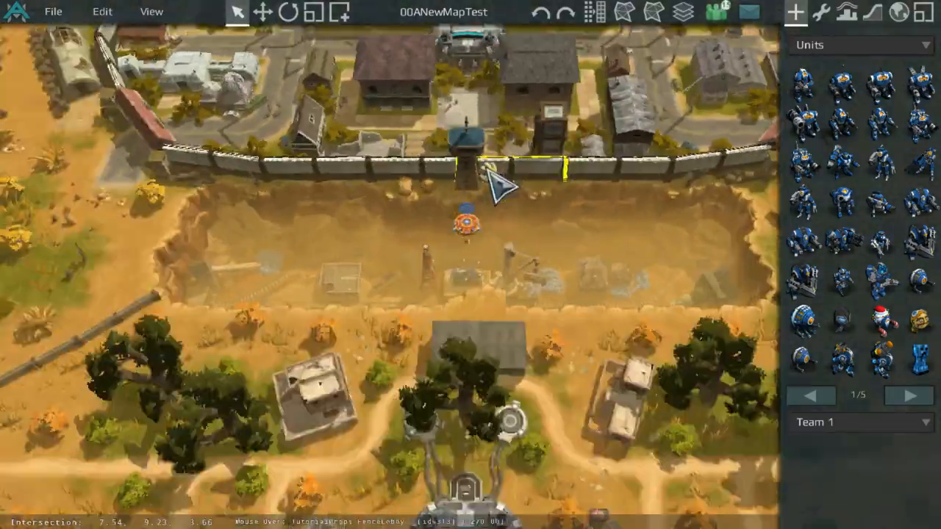
scroll(500, 187, down, 3)
middle_drag(479, 216, 581, 412)
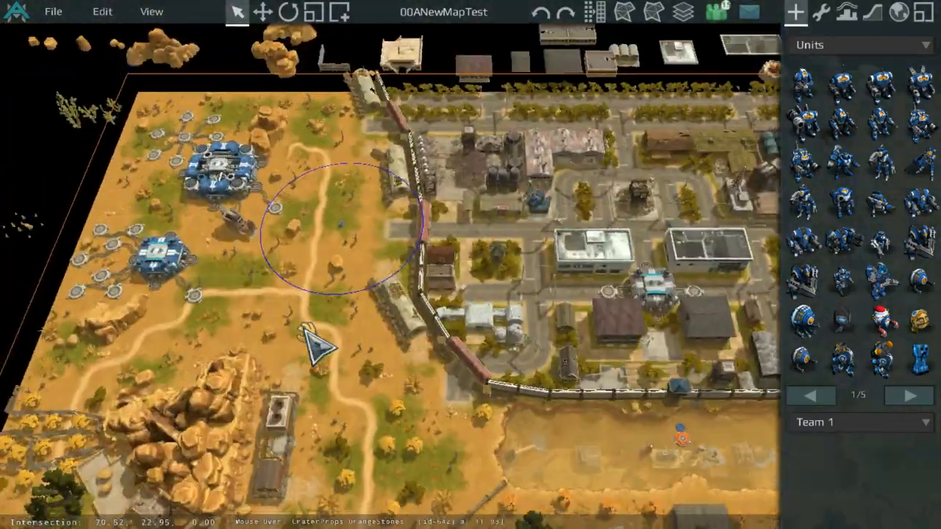
middle_drag(305, 329, 508, 176)
scroll(562, 197, up, 3)
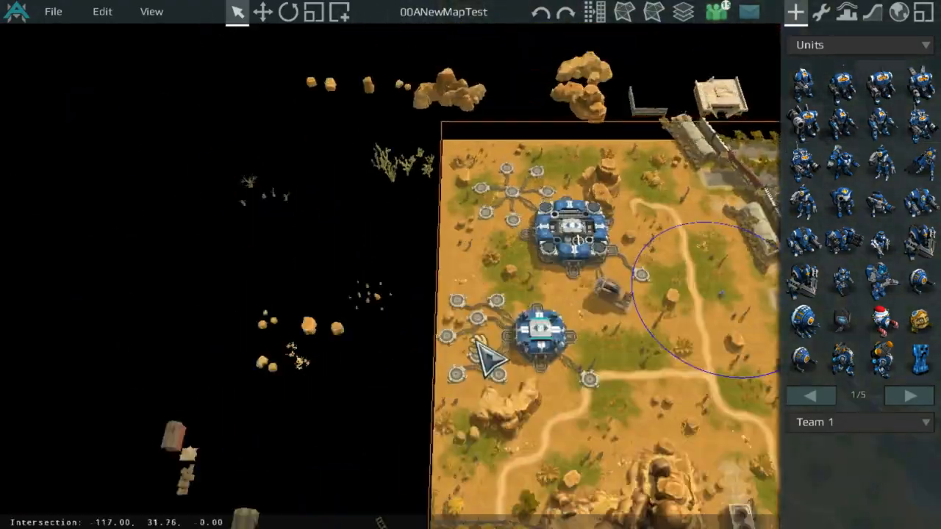
middle_drag(623, 242, 519, 309)
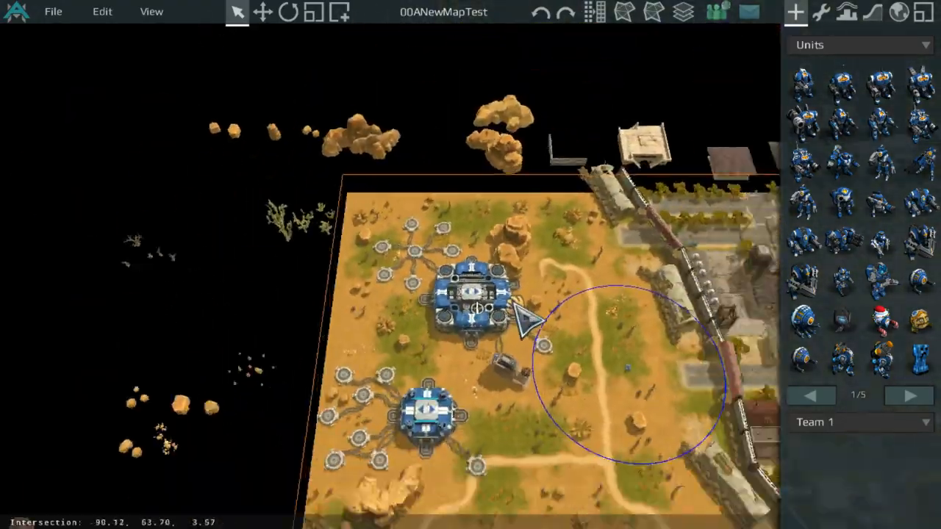
middle_drag(721, 481, 205, 298)
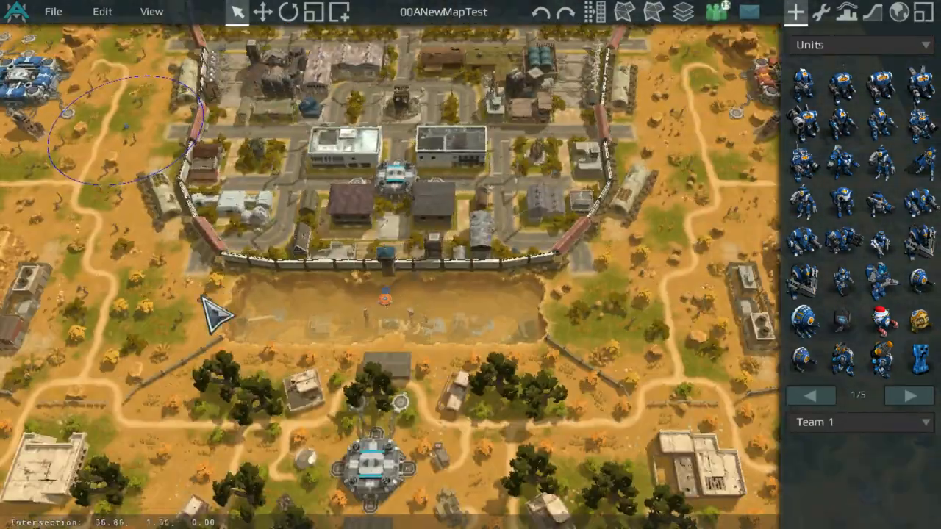
scroll(366, 344, up, 2)
middle_drag(522, 180, 673, 133)
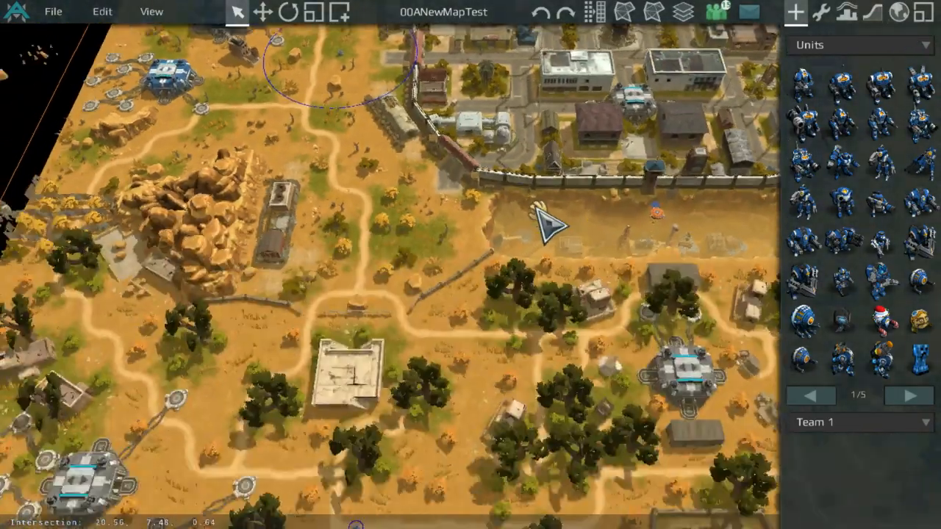
middle_drag(536, 207, 478, 398)
middle_drag(582, 221, 351, 193)
scroll(351, 193, up, 3)
Step: Open the terrain Tile Mode and pick the canyon wall tile set for the selected canyon tile
click(873, 11)
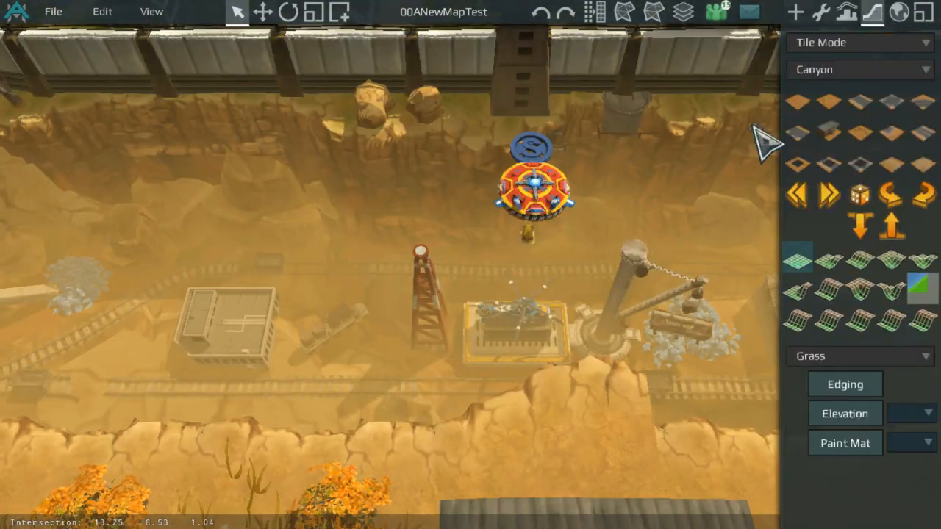
scroll(462, 446, down, 2)
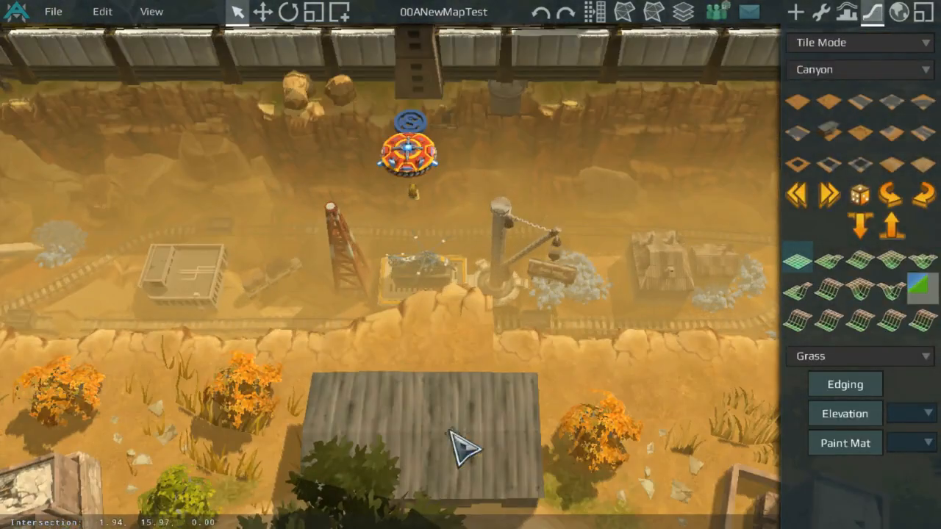
click(831, 291)
Step: Replace the selected canyon edge tile with several canyon wall variants in turn
scroll(457, 126, down, 4)
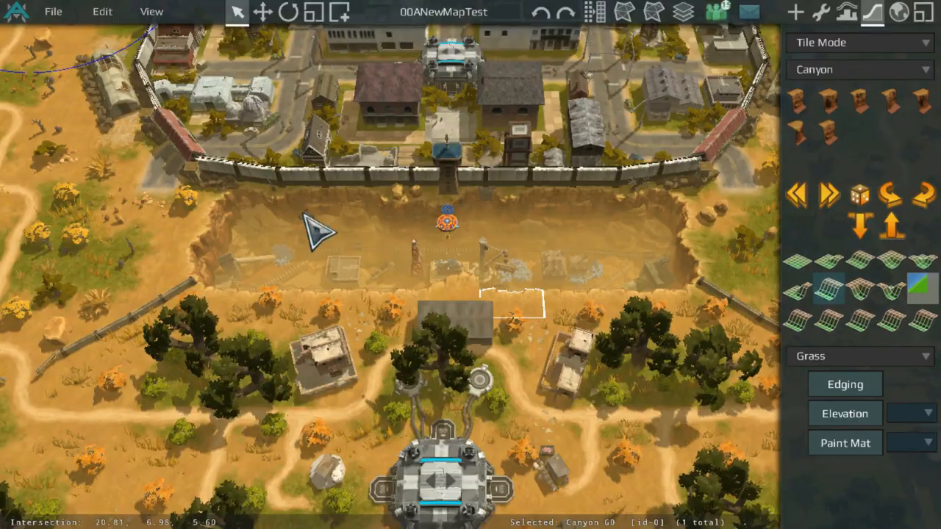
scroll(367, 268, down, 3)
middle_drag(213, 198, 367, 211)
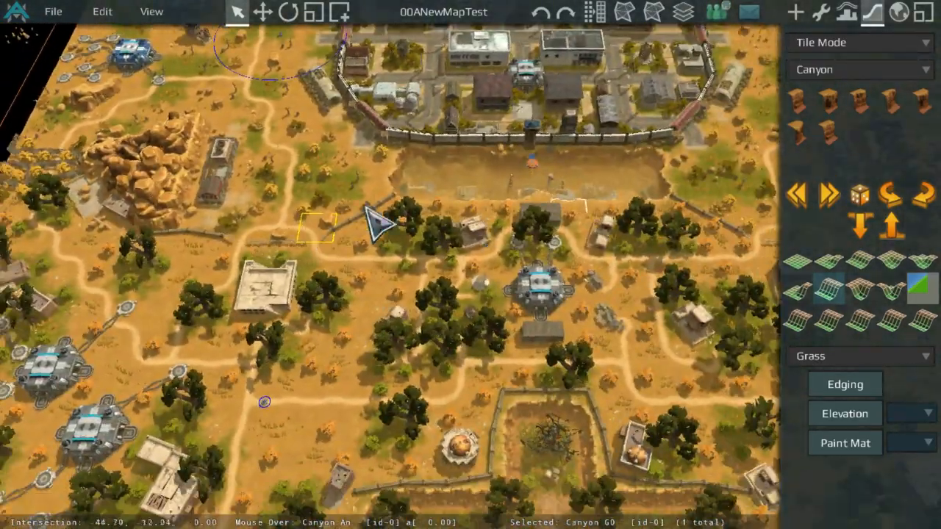
scroll(726, 188, up, 4)
scroll(726, 188, up, 2)
middle_drag(726, 188, 474, 387)
scroll(591, 385, up, 3)
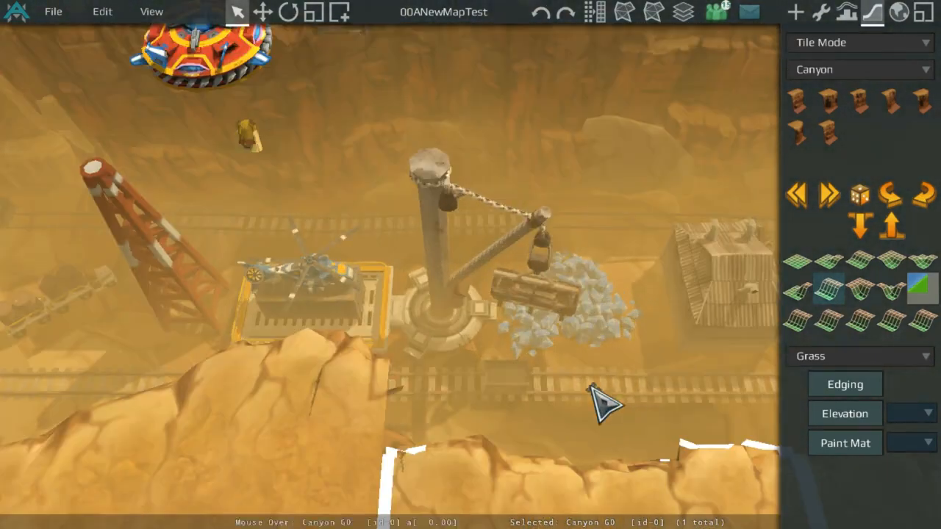
scroll(597, 311, down, 3)
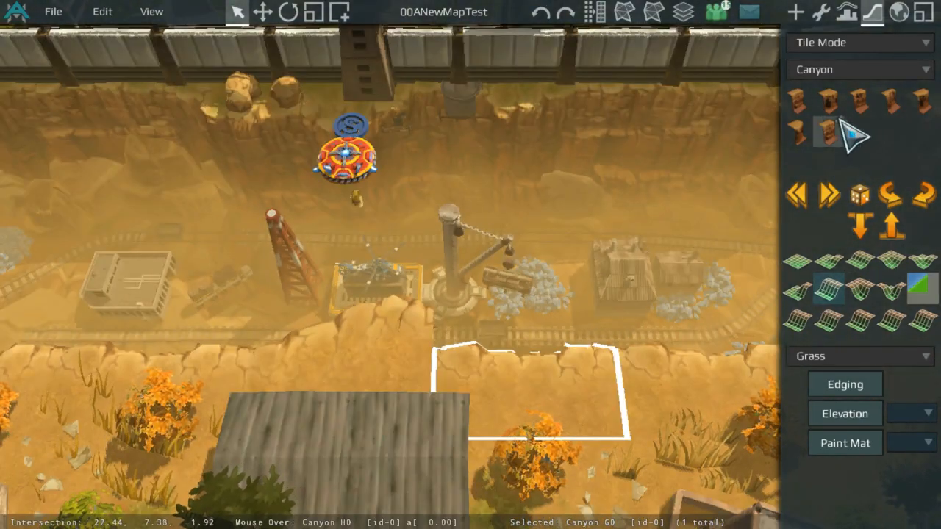
click(807, 120)
click(928, 95)
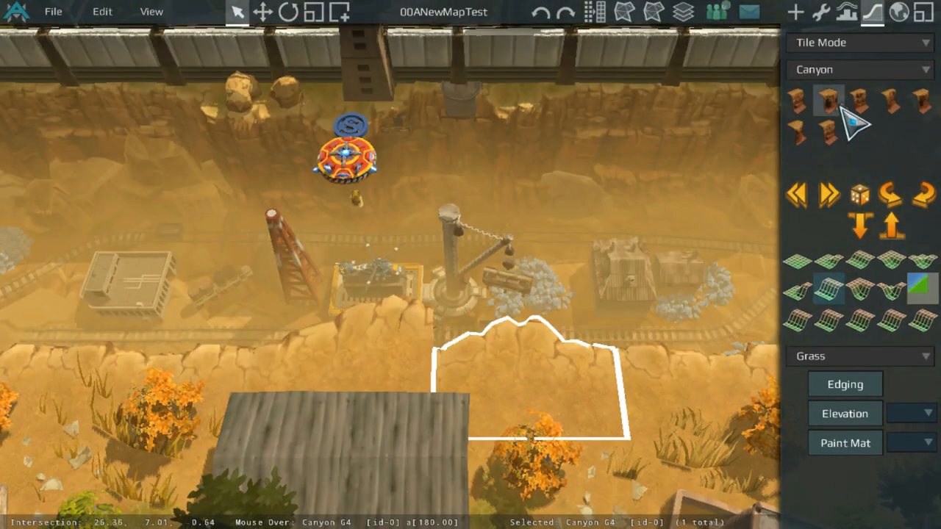
click(886, 97)
click(866, 101)
click(833, 101)
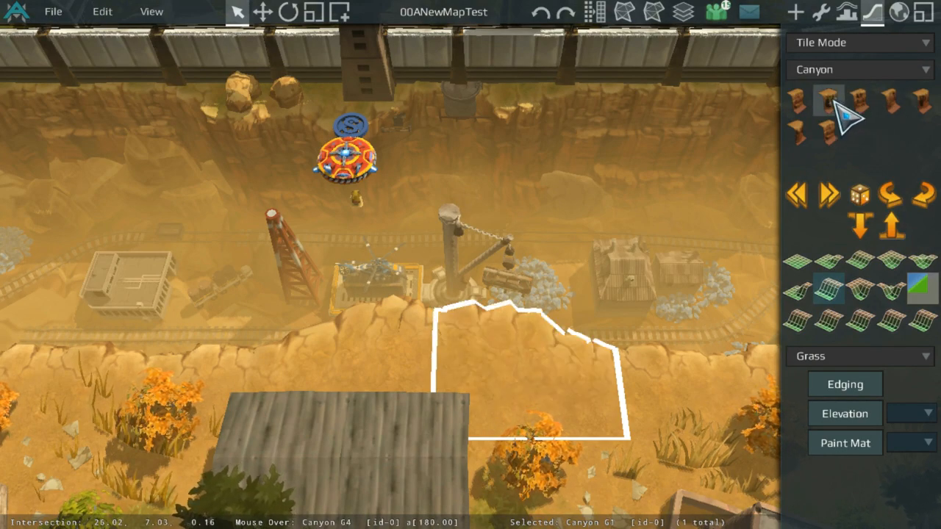
Step: Select another canyon edge tile further along the rim and replace it with a different canyon wall variant
middle_drag(702, 147, 218, 243)
scroll(218, 243, up, 4)
scroll(353, 235, down, 1)
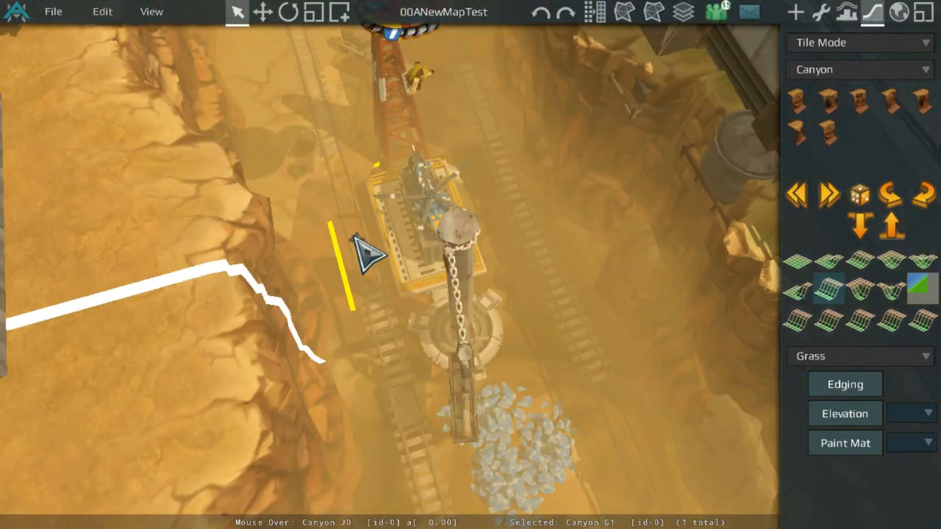
scroll(643, 169, down, 4)
scroll(642, 168, up, 3)
middle_drag(643, 168, 571, 140)
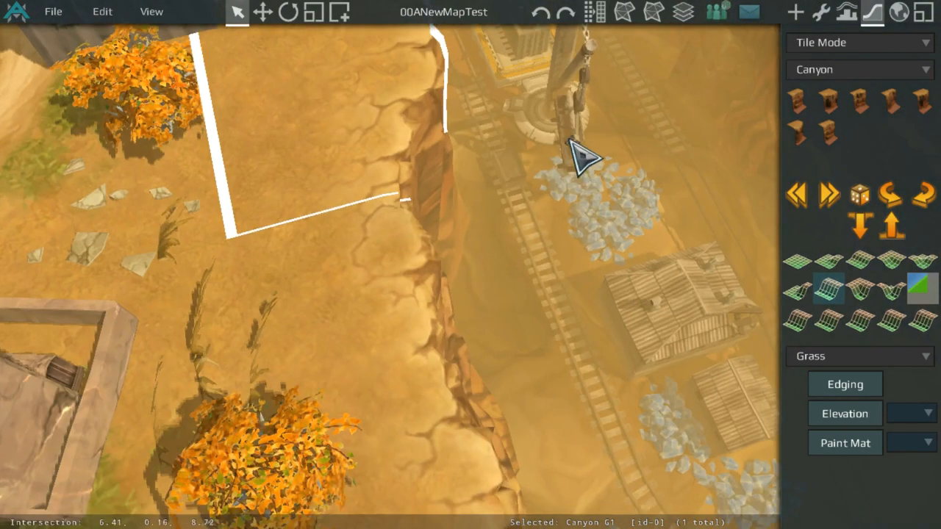
scroll(464, 267, down, 5)
click(474, 313)
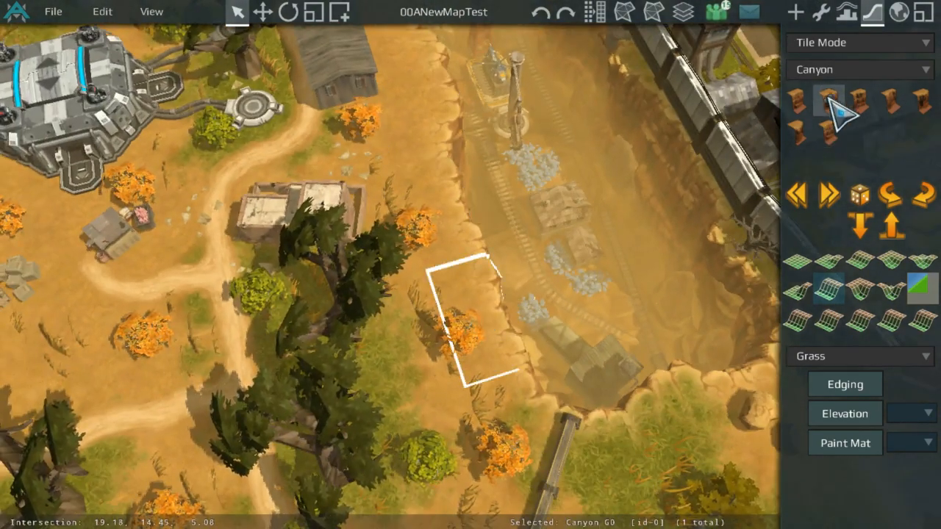
click(891, 101)
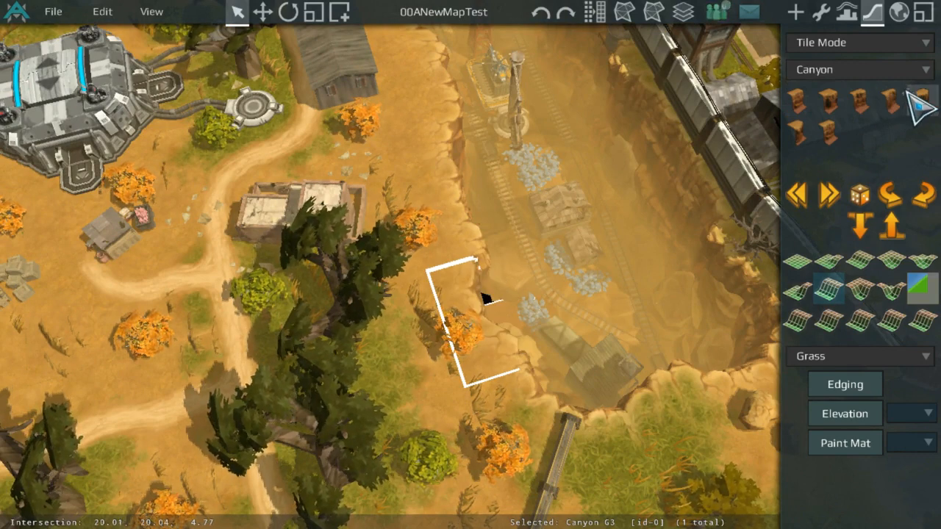
Step: Select a canyon edge tile higher up the rim and swap in several canyon wall variants on it in turn
scroll(509, 134, up, 2)
click(449, 193)
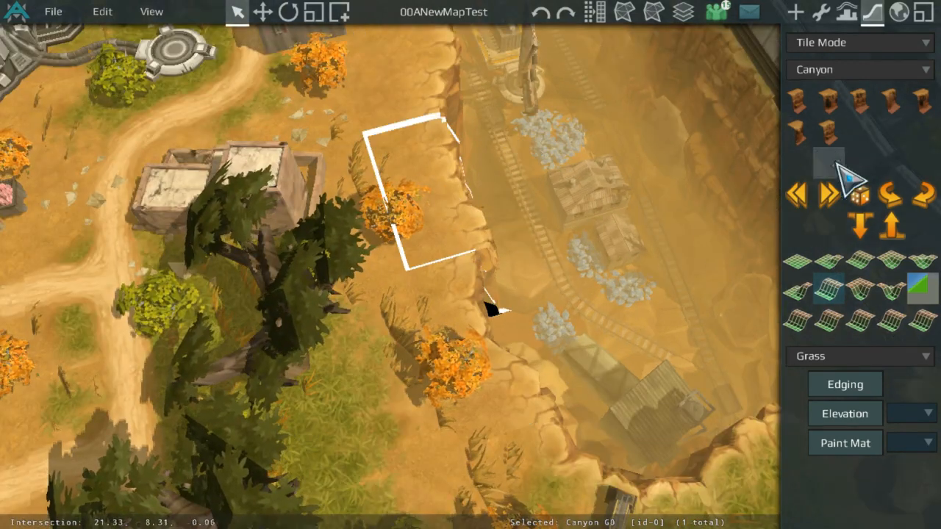
click(912, 103)
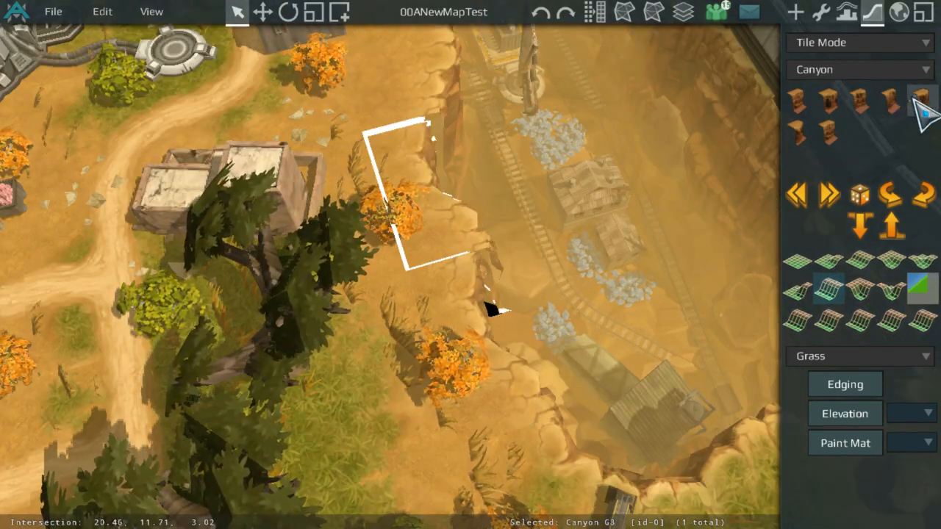
click(915, 99)
click(815, 101)
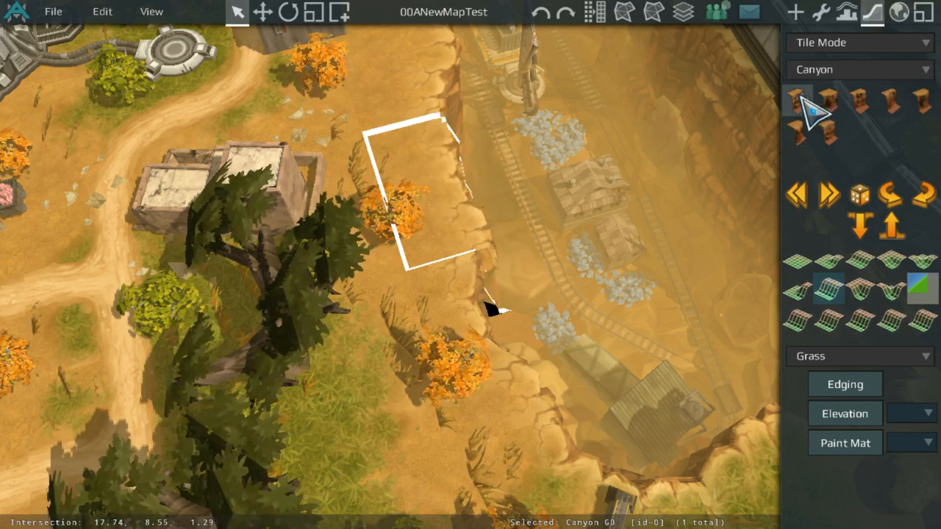
click(814, 129)
click(833, 125)
click(859, 102)
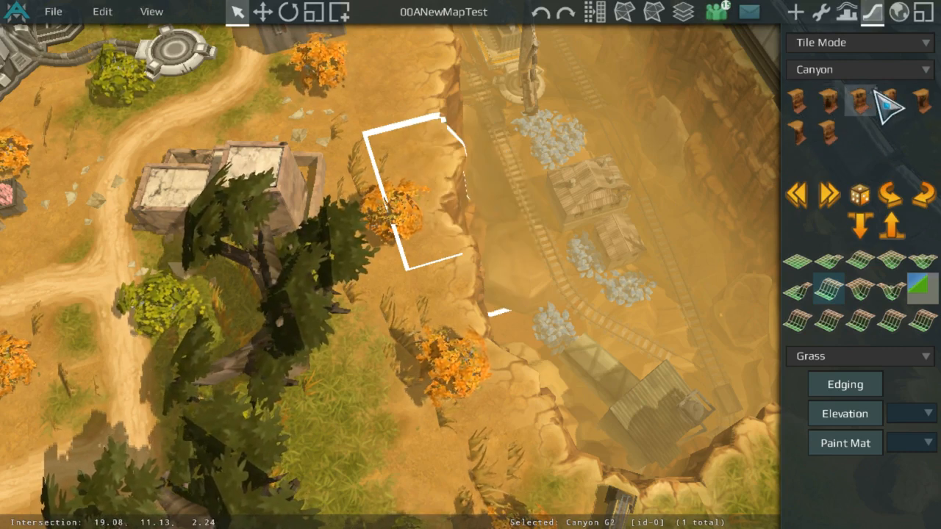
Step: Replace a rim tile on the southern edge of the long canyon below the wall with other canyon wall variants
click(155, 11)
click(167, 34)
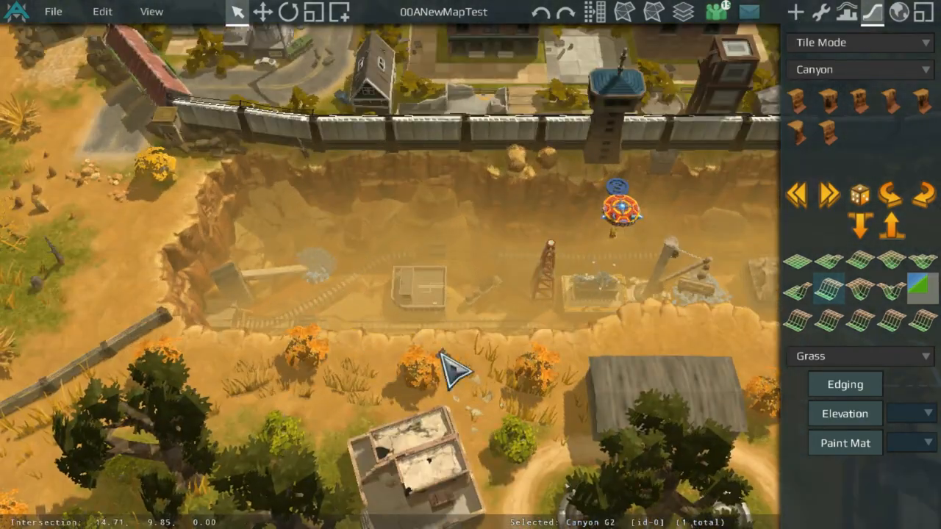
middle_drag(516, 345, 629, 305)
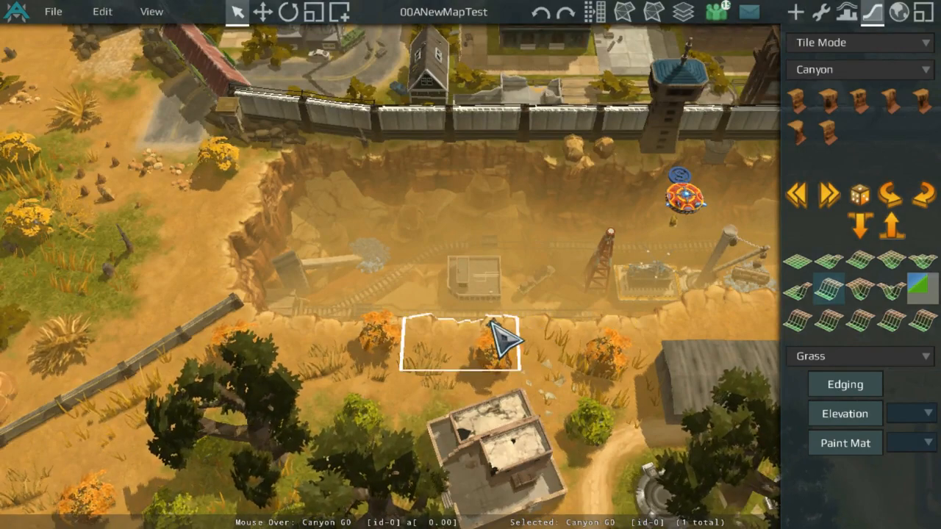
scroll(489, 322, down, 5)
middle_drag(489, 322, 206, 269)
scroll(331, 240, up, 5)
middle_drag(332, 240, 333, 305)
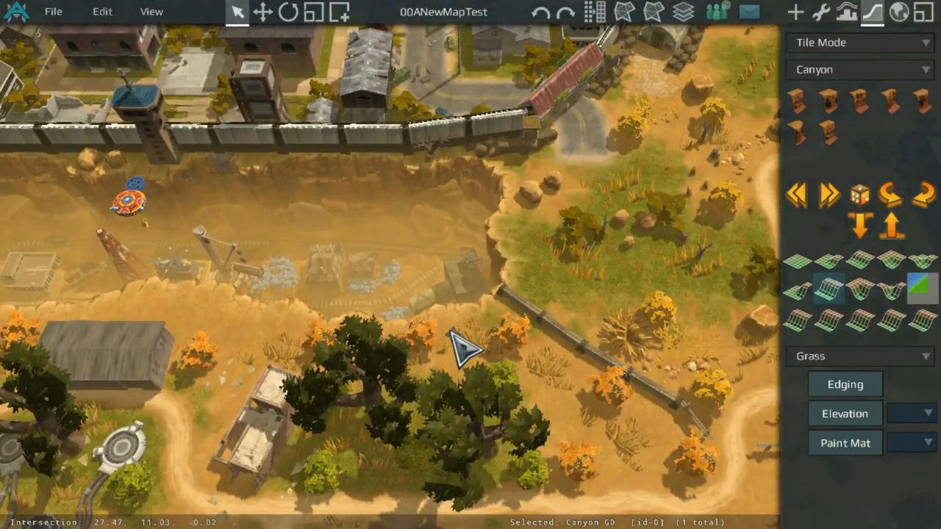
middle_drag(450, 324, 388, 308)
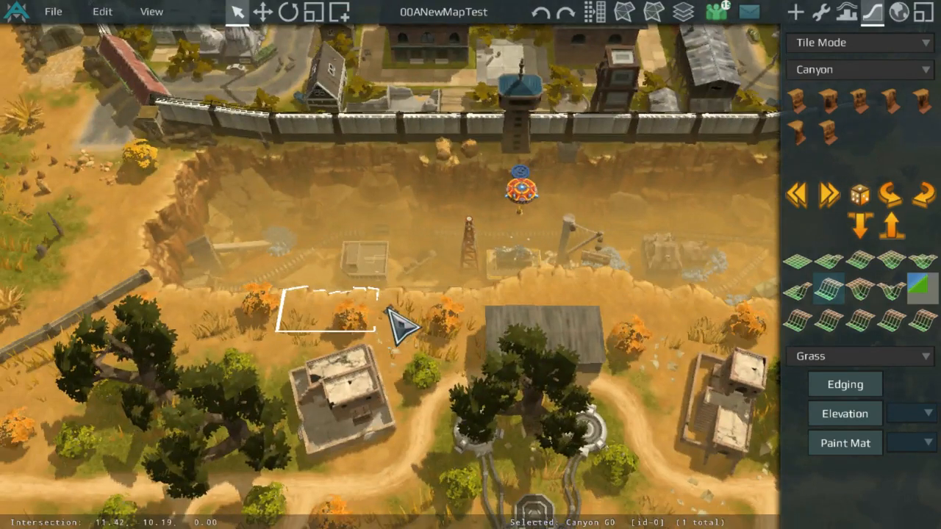
scroll(400, 324, up, 3)
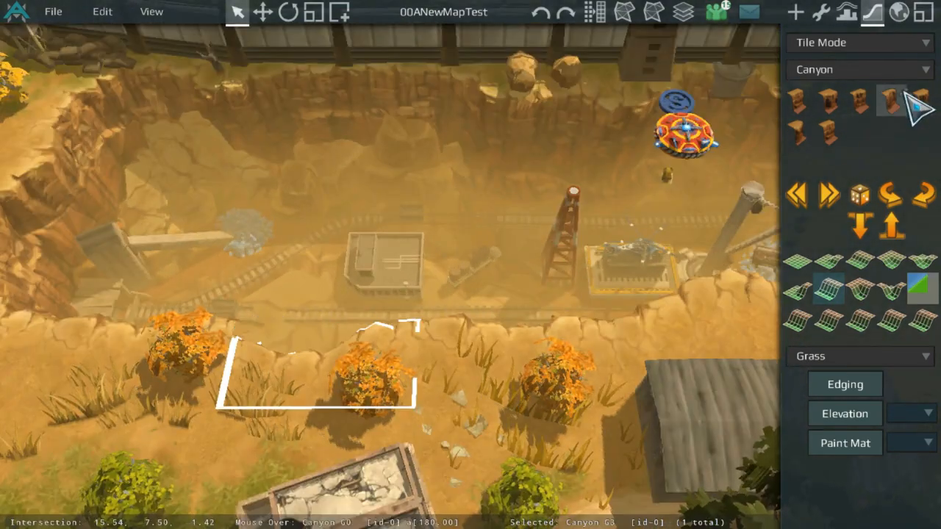
scroll(508, 276, down, 3)
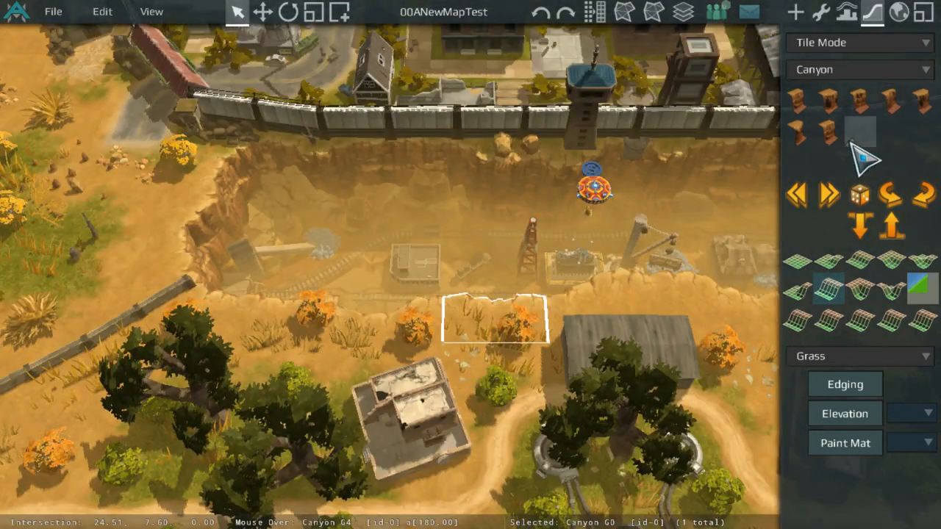
click(893, 101)
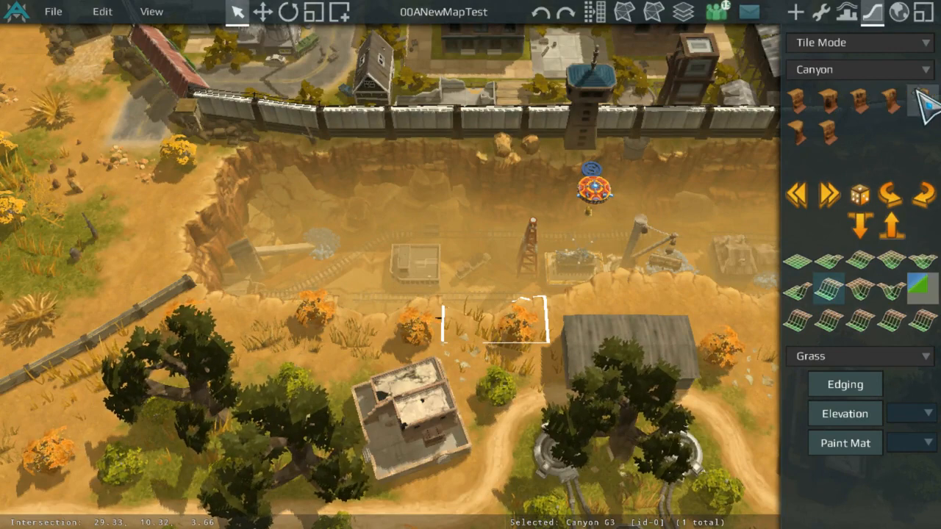
click(914, 89)
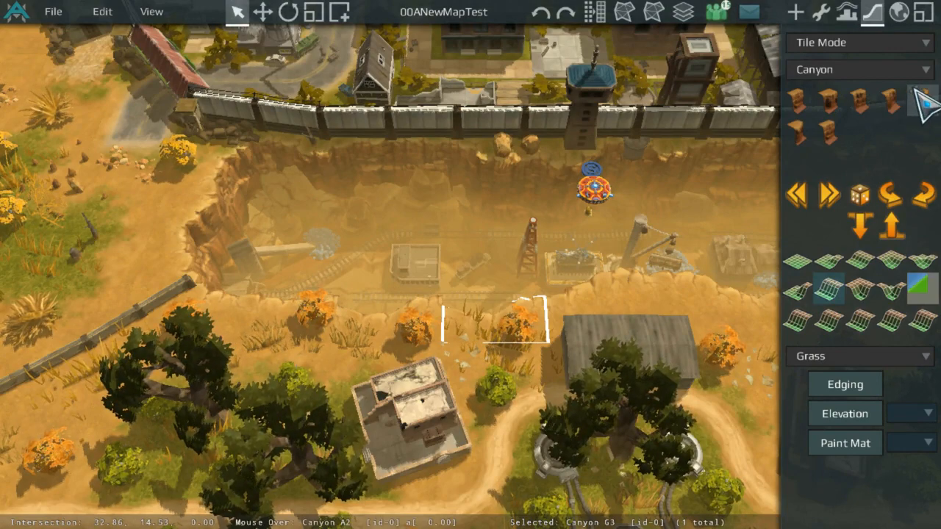
middle_drag(610, 253, 657, 262)
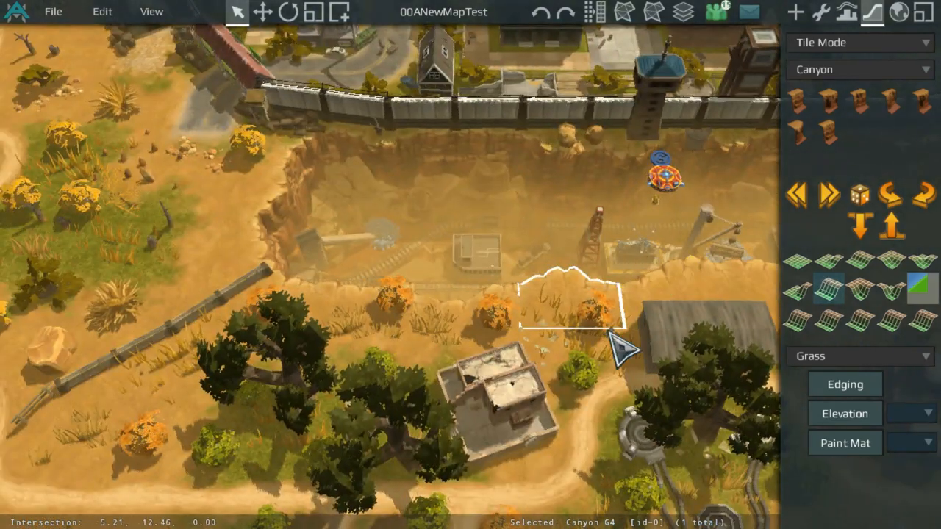
Step: Open the object properties panel and switch to the Move tool
scroll(598, 328, up, 2)
scroll(608, 346, down, 3)
click(821, 13)
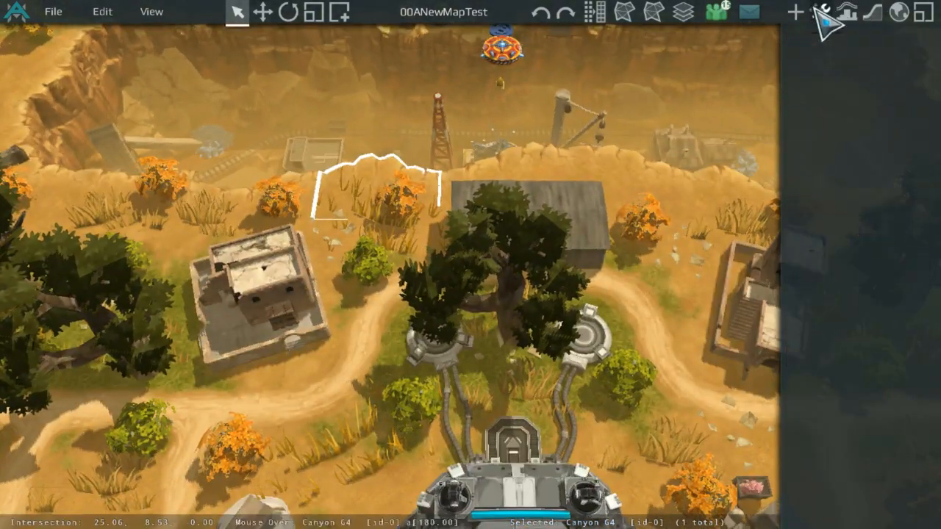
scroll(518, 346, up, 3)
drag(732, 339, 438, 263)
drag(603, 351, 514, 247)
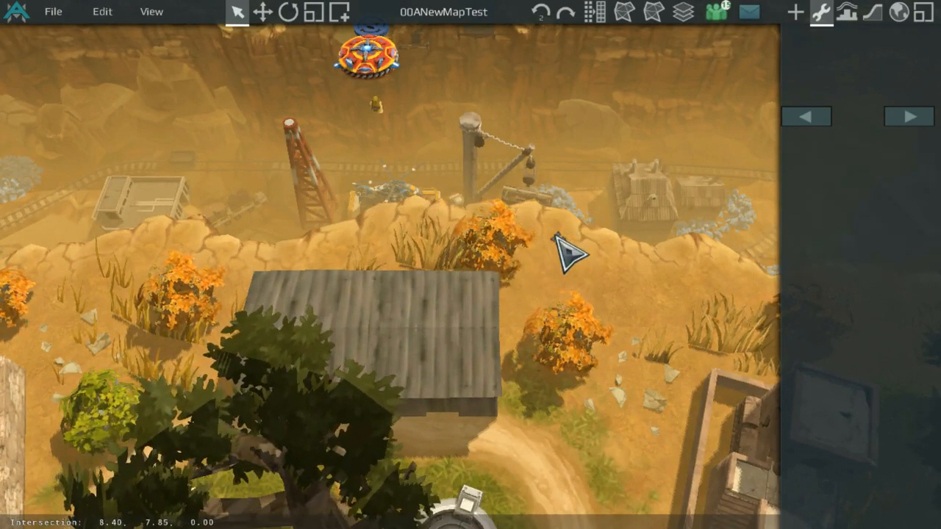
click(511, 230)
key(e)
key(Escape)
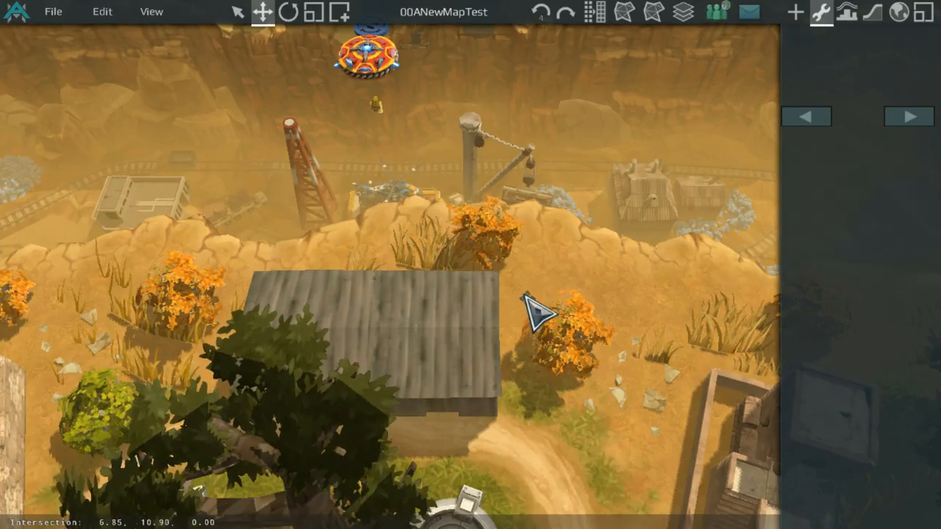
Step: Move the Player Start out of the canyon to the far western edge of the map
scroll(541, 315, down, 10)
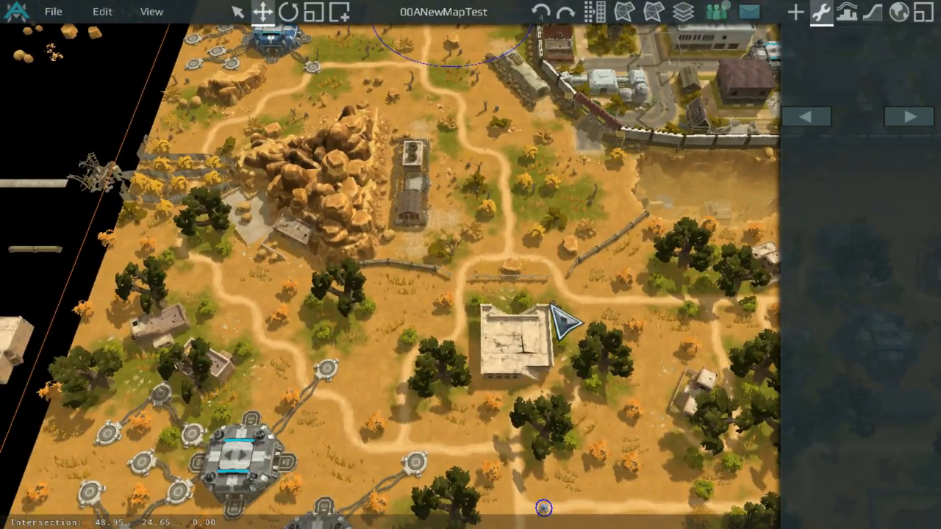
middle_drag(563, 321, 760, 263)
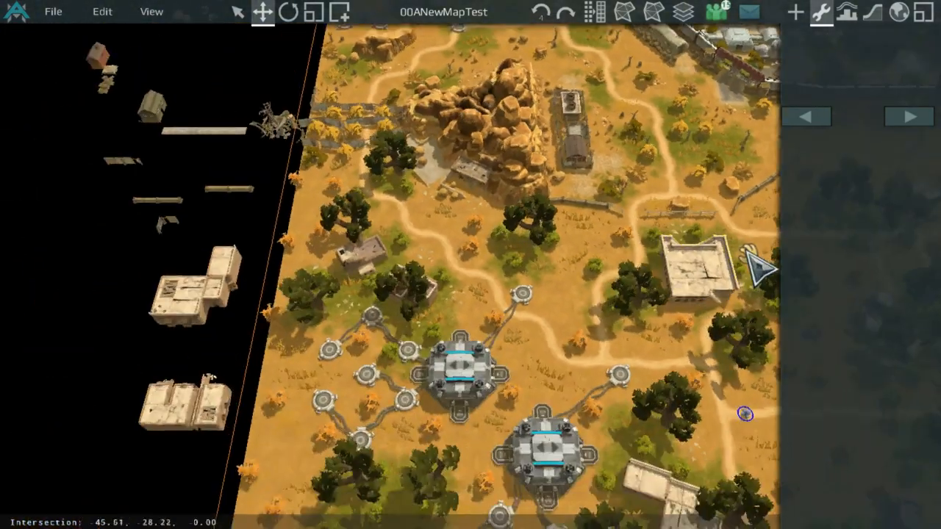
scroll(599, 256, up, 3)
scroll(602, 161, up, 3)
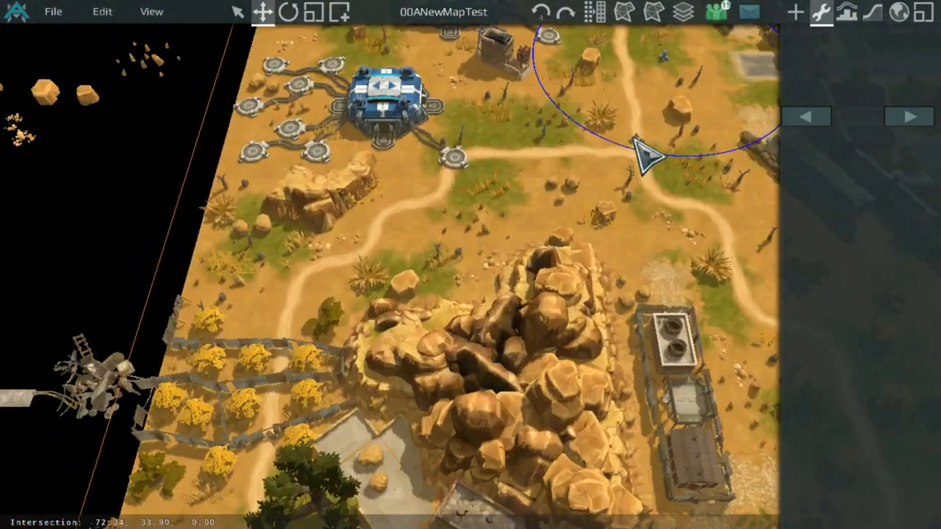
middle_drag(500, 147, 689, 206)
scroll(689, 206, up, 5)
scroll(368, 301, up, 8)
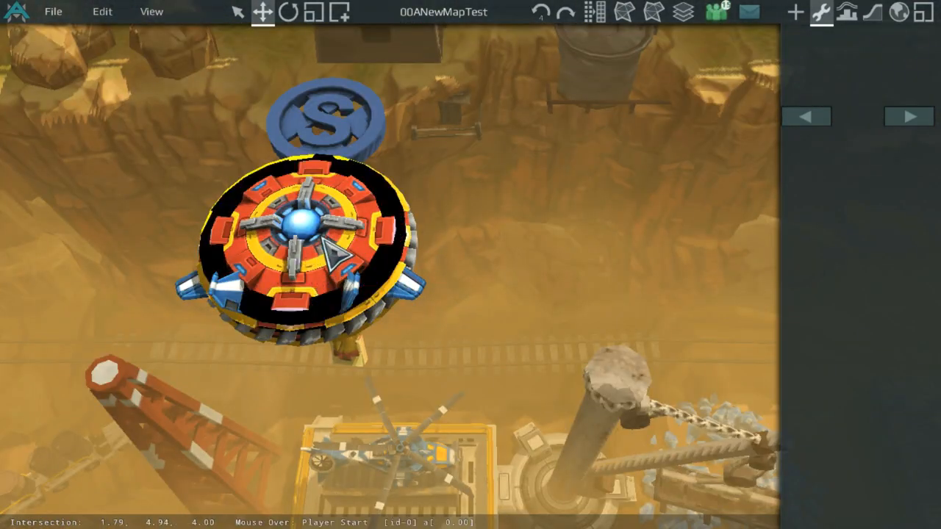
drag(313, 254, 591, 322)
scroll(298, 212, down, 5)
scroll(286, 237, up, 5)
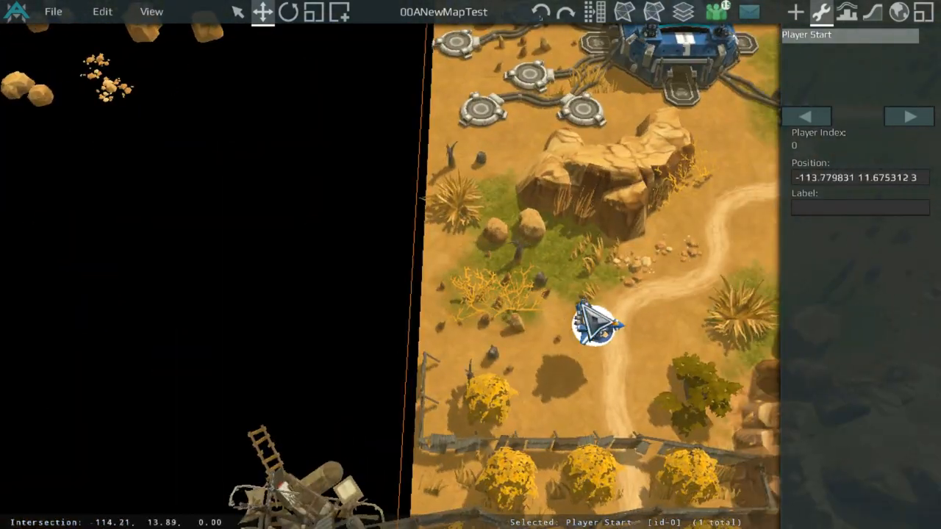
Step: Open the Map Bounds settings and set cameraExtMin to -115 -92 -500
click(873, 12)
click(898, 11)
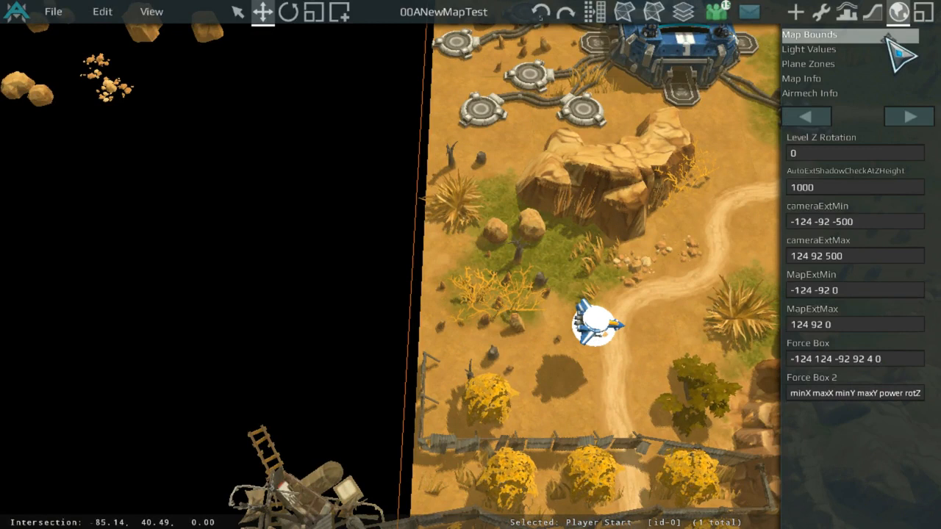
click(887, 48)
click(888, 34)
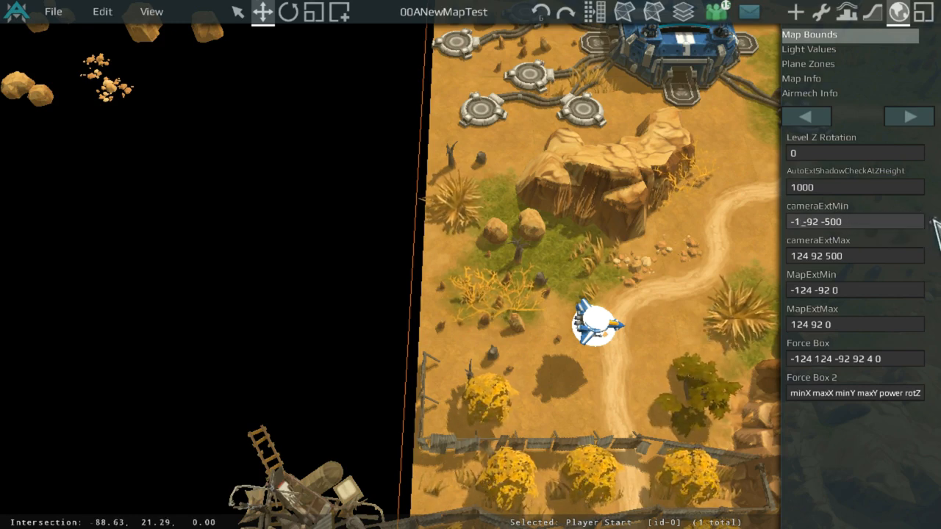
text(15)
scroll(615, 225, up, 5)
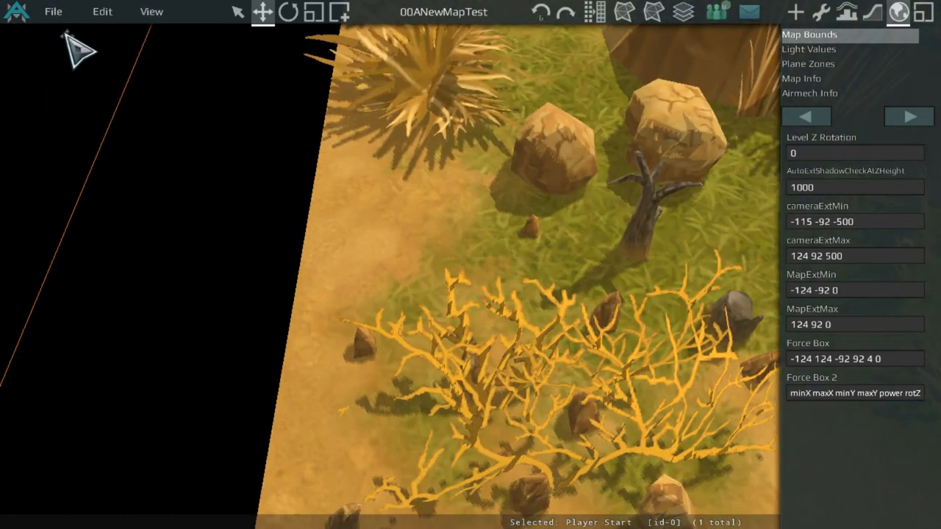
Step: Save the map and review the western map edge around the Player Start
click(53, 11)
click(58, 54)
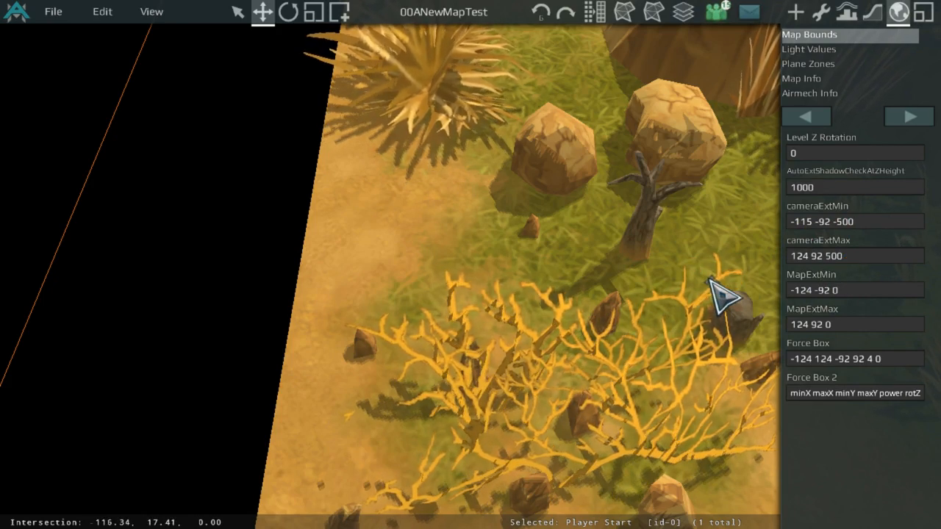
scroll(453, 151, down, 5)
middle_drag(570, 178, 318, 124)
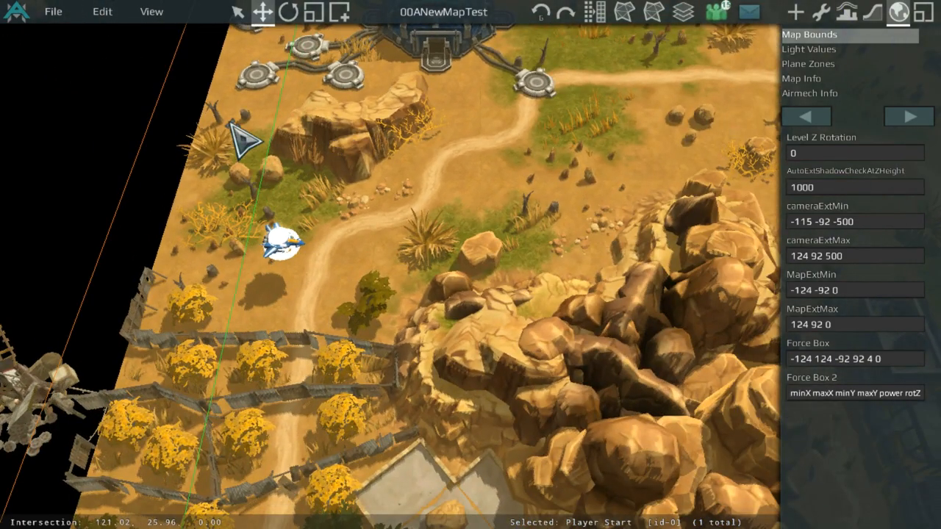
middle_drag(262, 227, 361, 359)
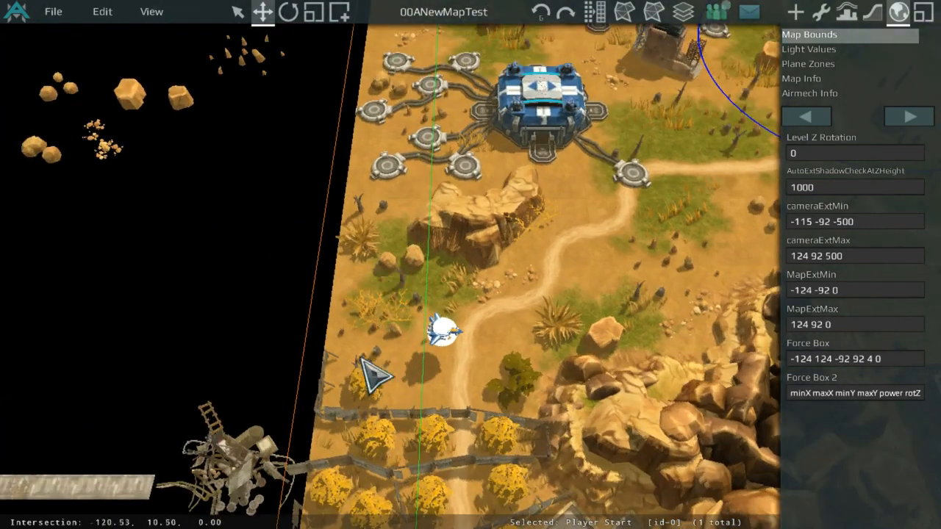
scroll(622, 215, down, 5)
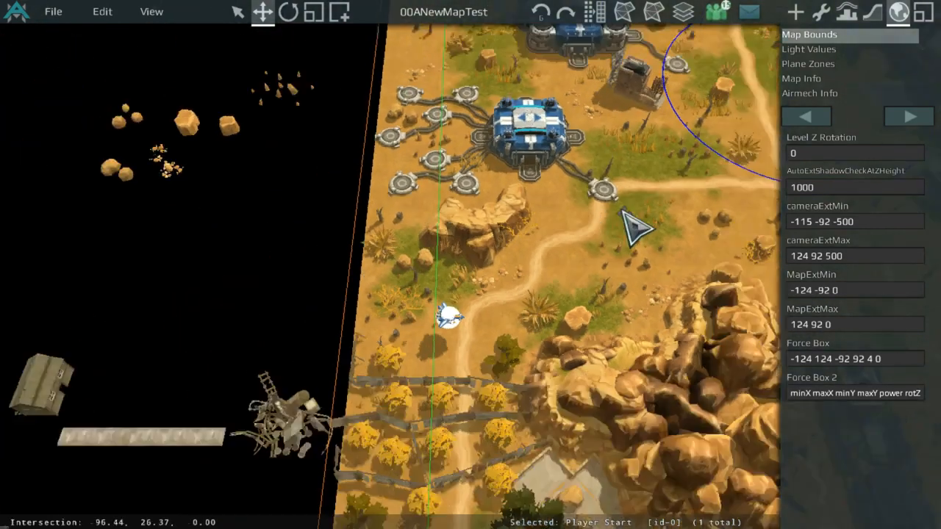
scroll(3, 123, up, 1)
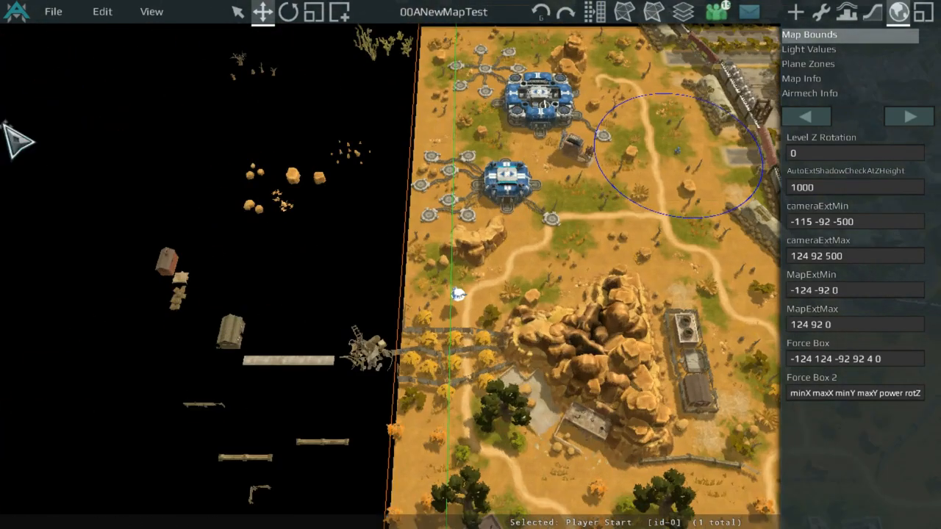
Step: Launch a 1P vs 1P test game of the map and return to the editor
click(46, 9)
click(95, 142)
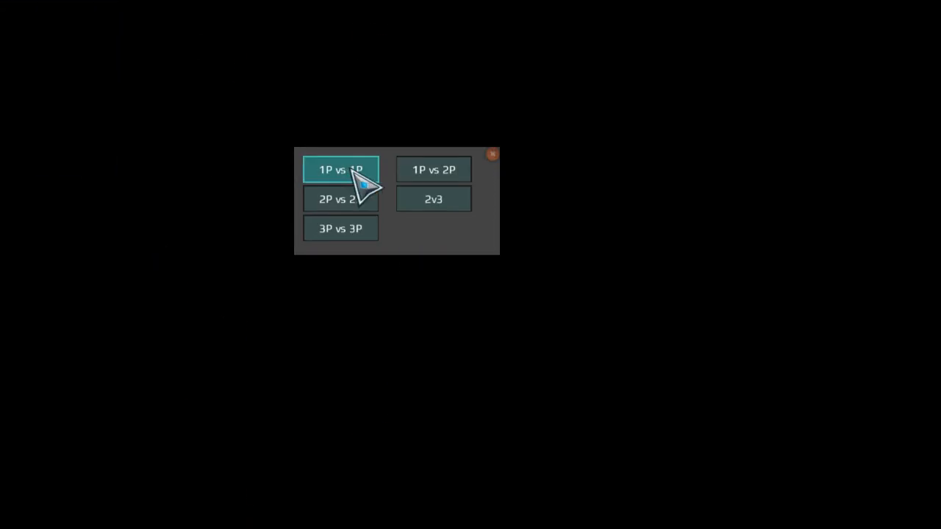
click(354, 171)
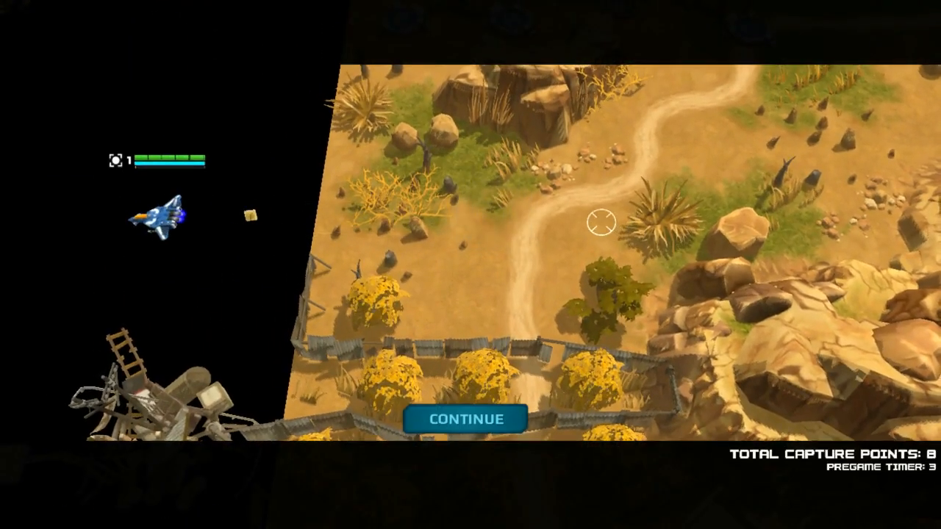
click(498, 412)
key(Escape)
click(76, 327)
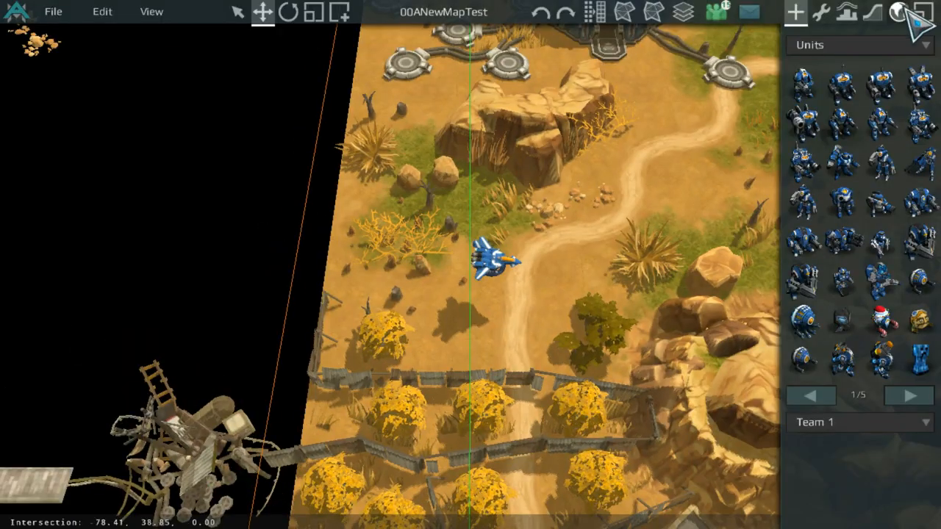
click(921, 14)
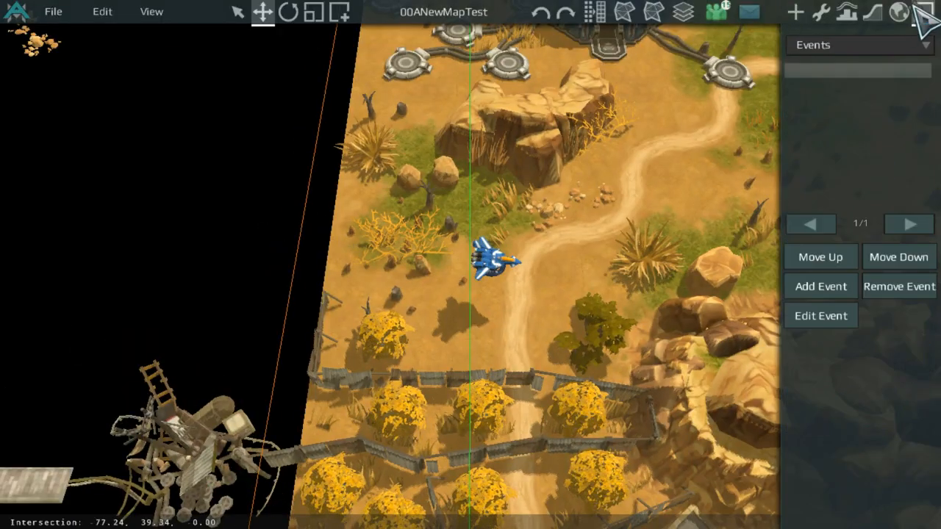
Step: Set the Map Bounds cameraExtMin to -105 -92 -500
click(898, 12)
click(875, 65)
click(883, 50)
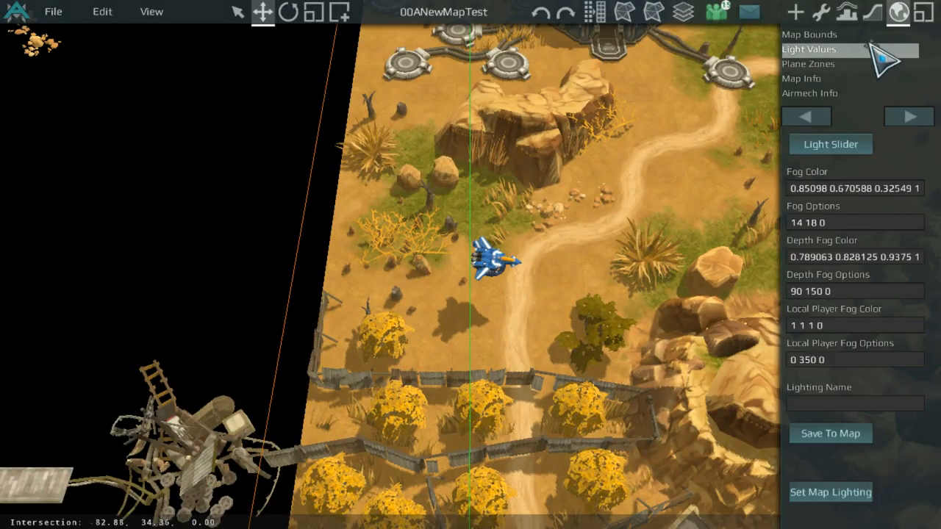
click(872, 35)
click(879, 220)
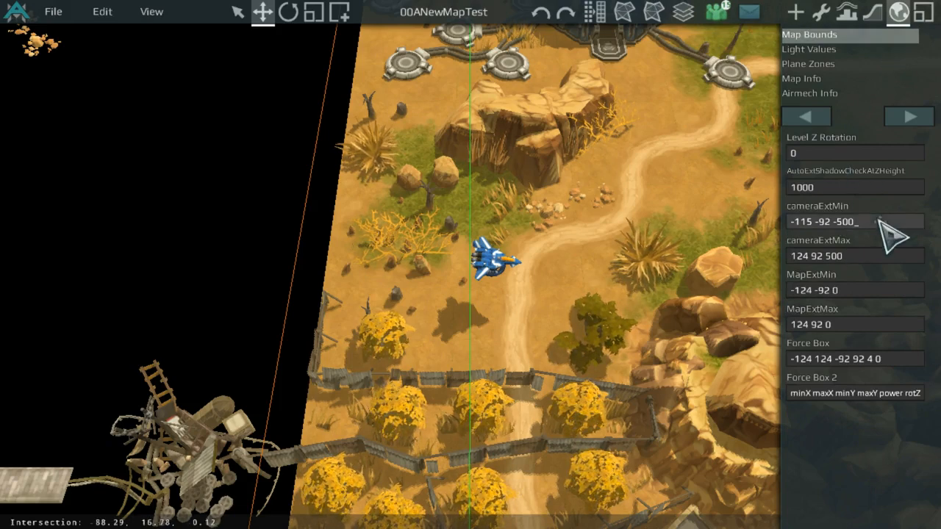
key(BackSpace)
text(0)
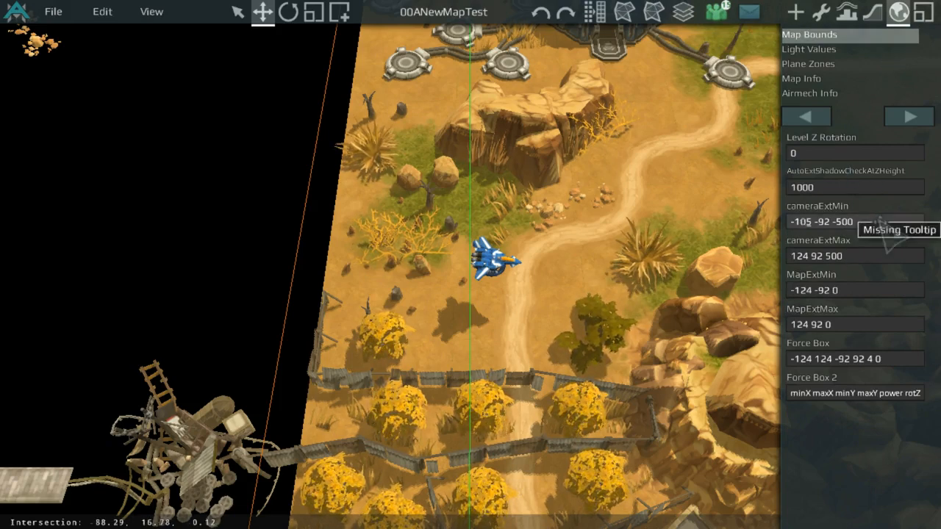
key(Return)
middle_drag(596, 192, 901, 203)
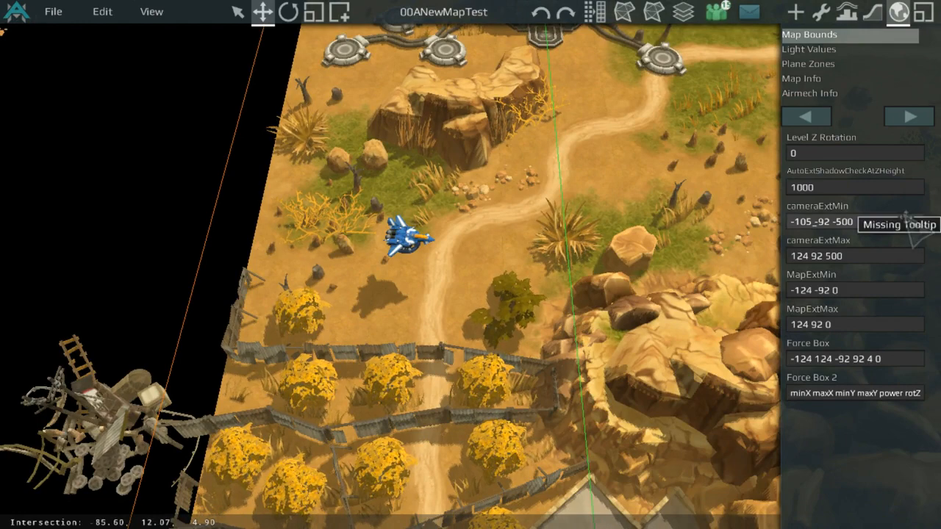
Step: Set the Map Bounds cameraExtMin to -95 -92 -500
key(BackSpace)
key(BackSpace)
text(9)
key(Return)
scroll(412, 173, up, 5)
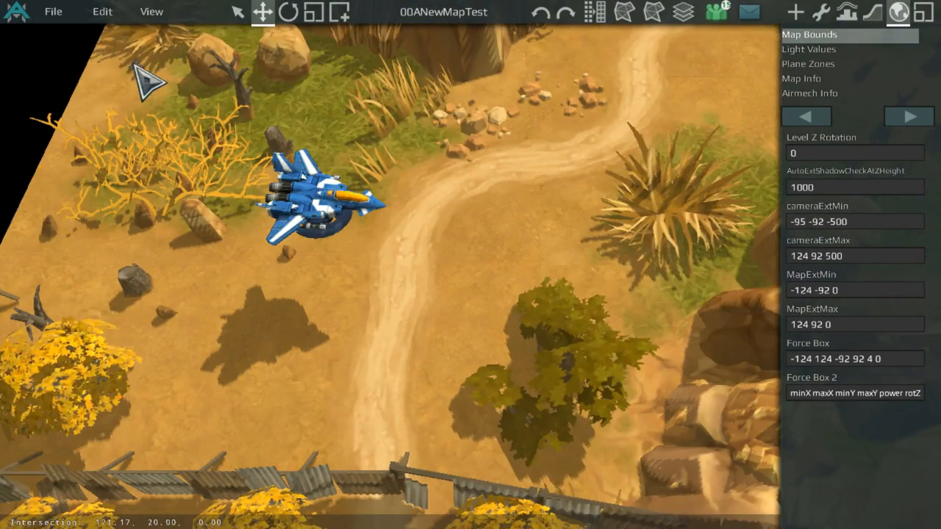
Step: Save the map, launch a 1P vs 1P test game, and return to the map editor
click(64, 20)
click(69, 46)
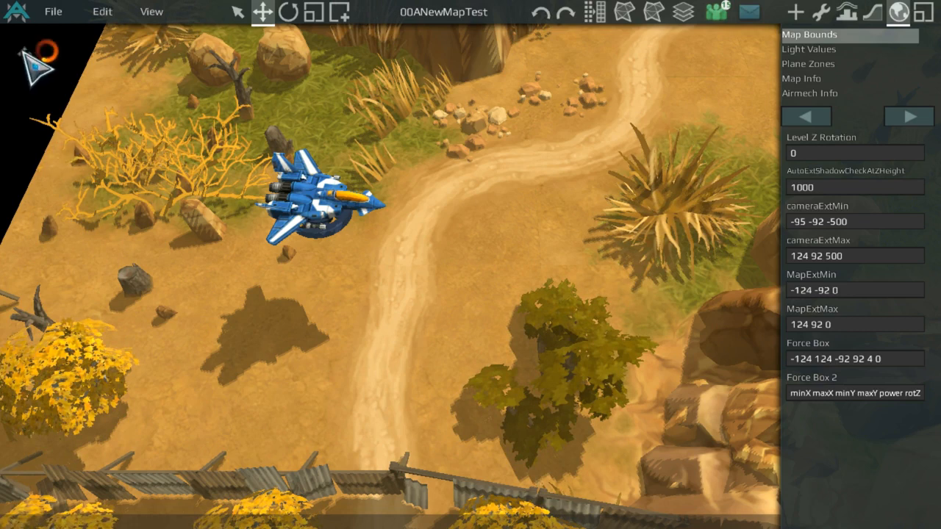
click(53, 11)
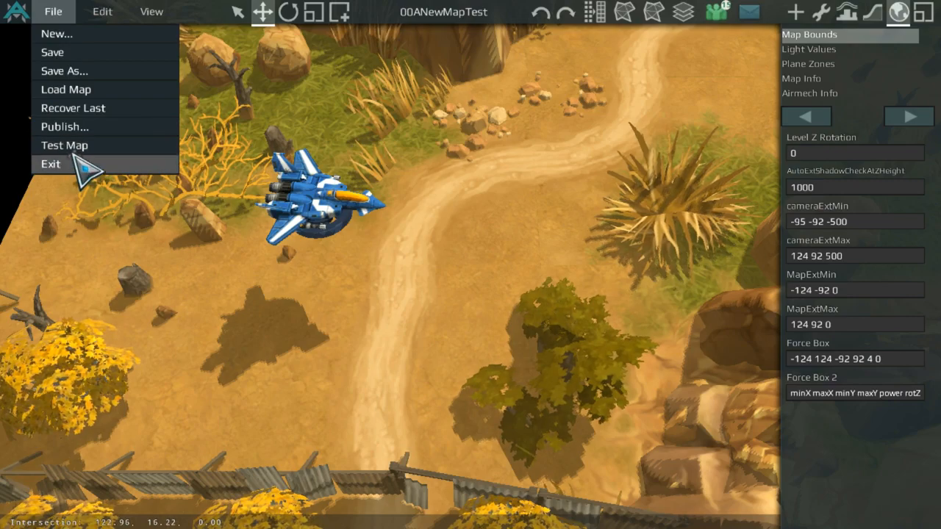
click(87, 145)
click(349, 165)
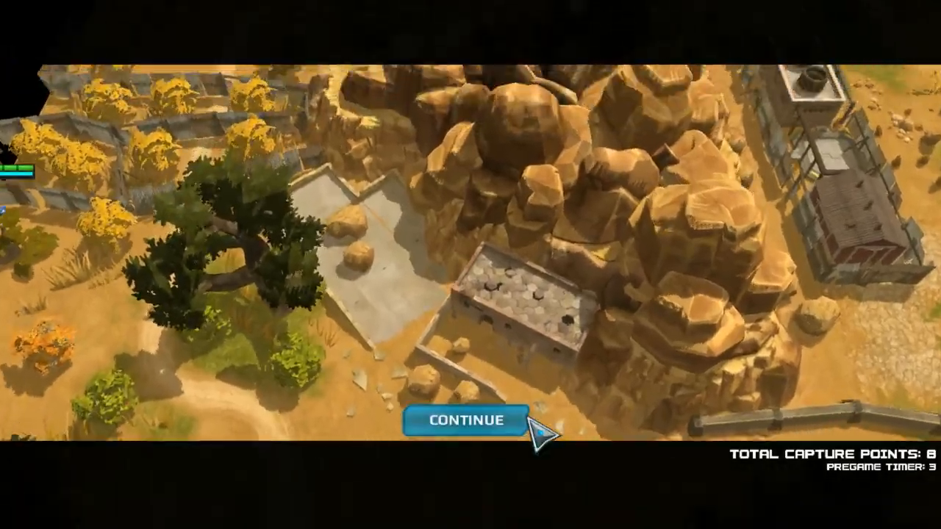
click(524, 421)
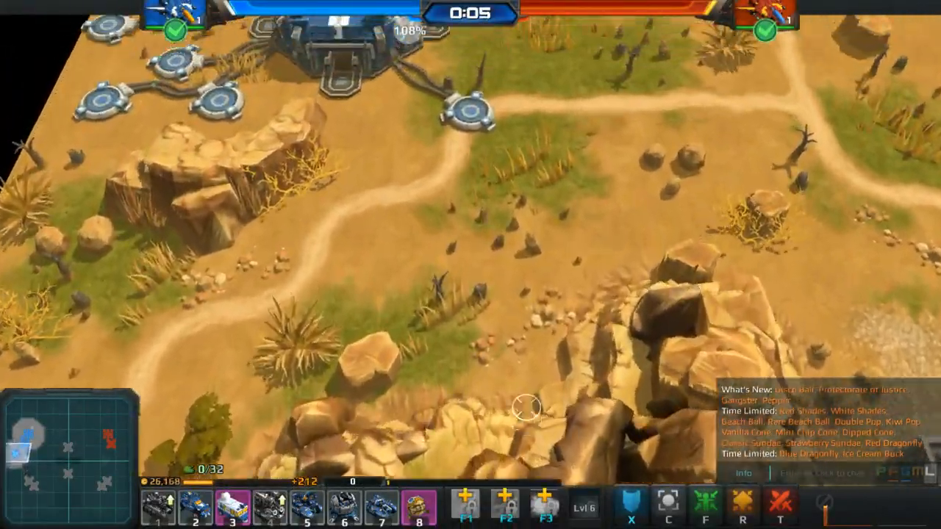
key(Escape)
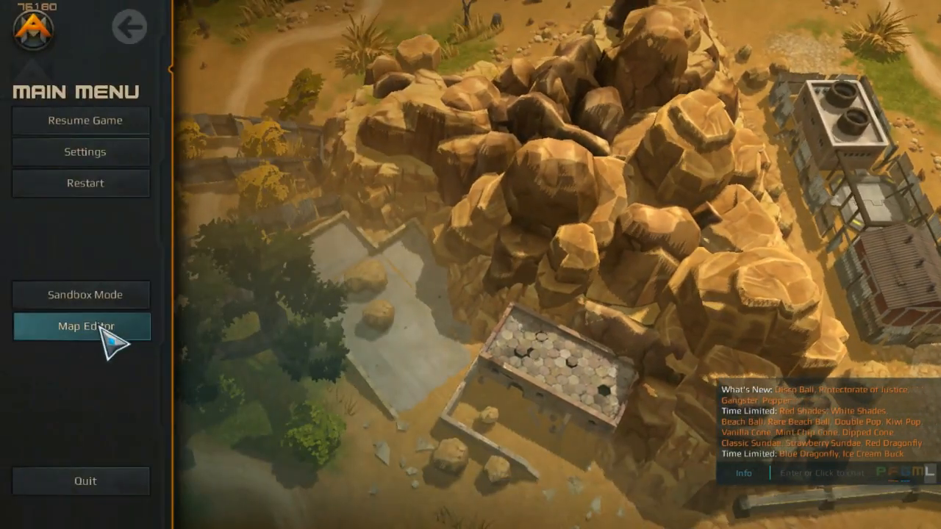
click(105, 326)
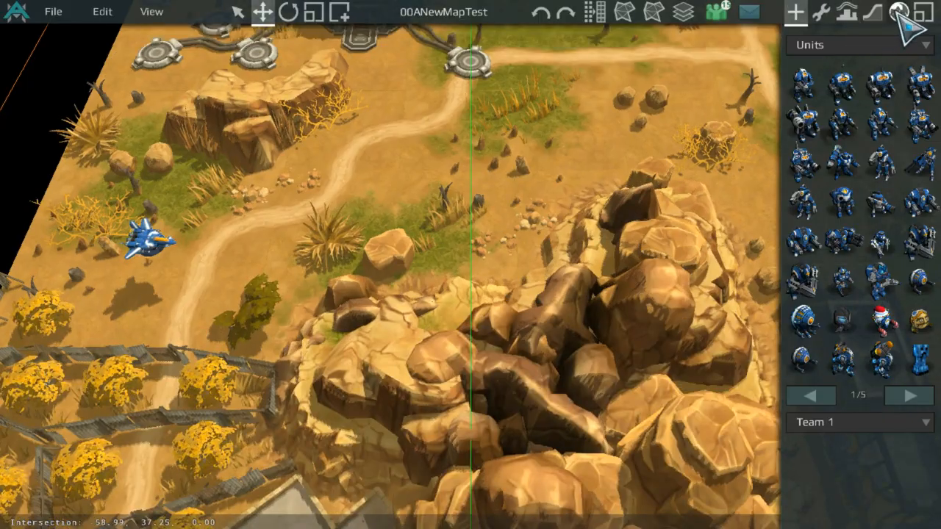
Step: Browse the world settings pages: Map Bounds, Light Values, Plane Zones and Map Info
click(898, 12)
click(825, 79)
click(912, 35)
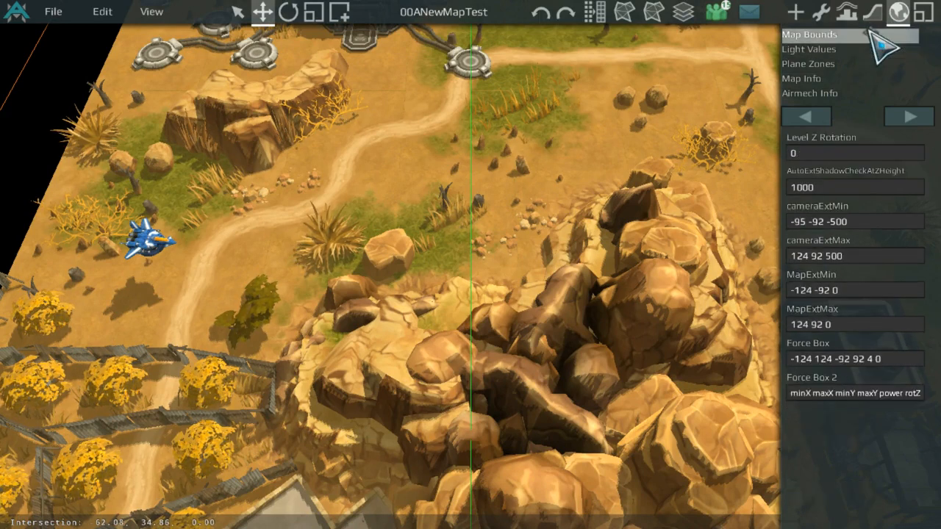
click(862, 47)
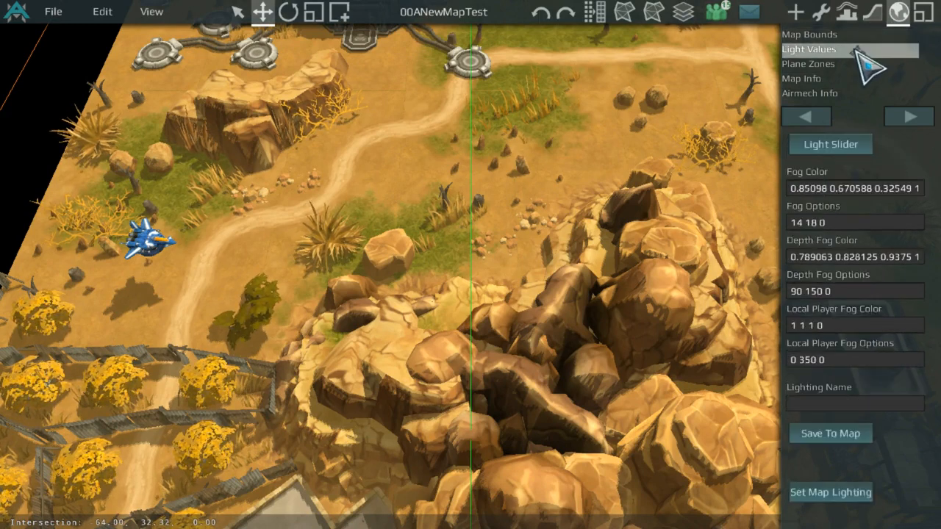
click(875, 64)
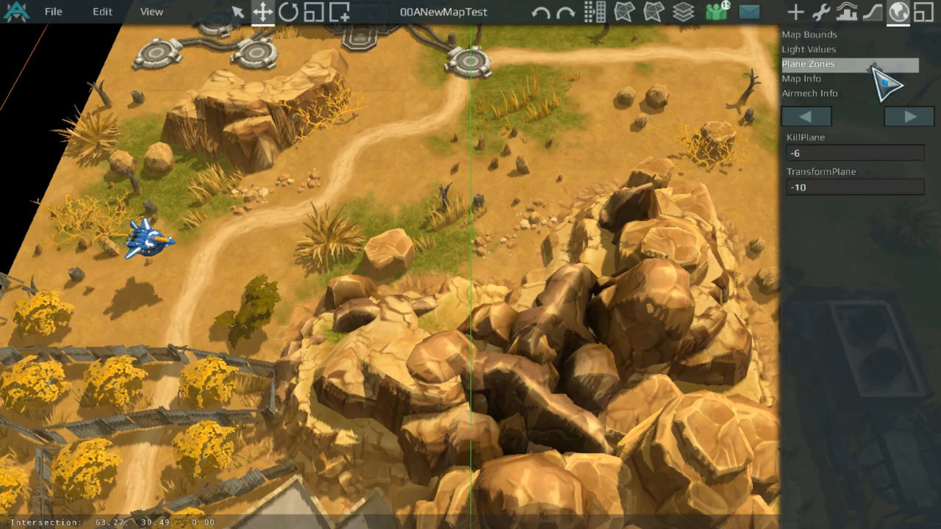
click(877, 79)
click(880, 50)
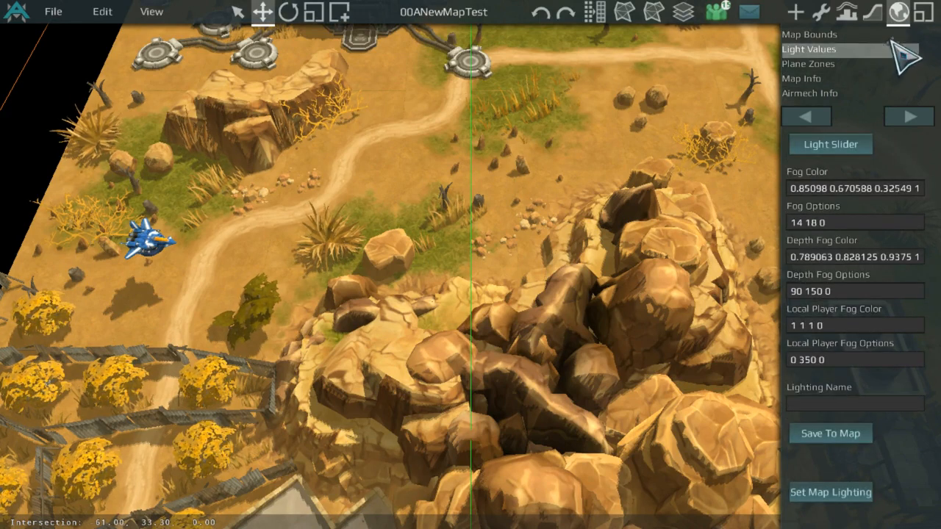
Step: Set the Map Bounds cameraExtMin to -100 -92 -500
click(886, 34)
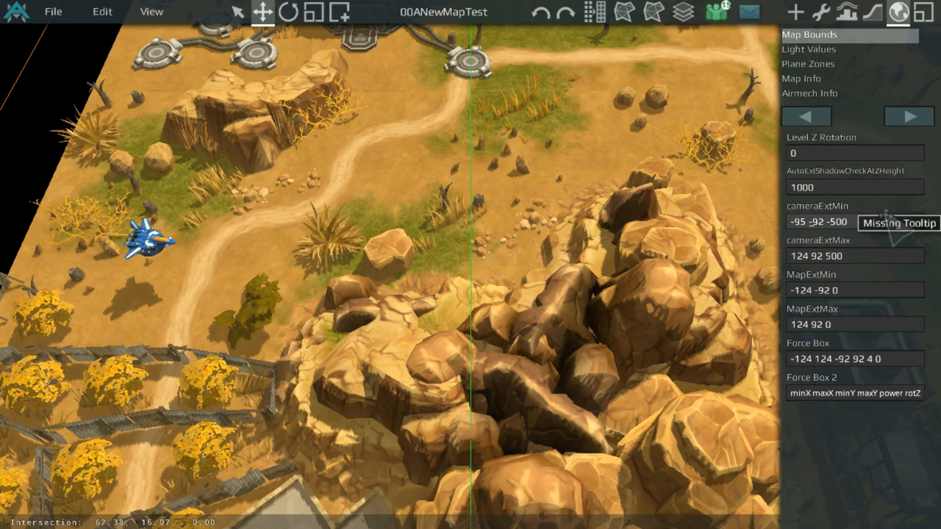
key(BackSpace)
key(BackSpace)
text(1)
key(Return)
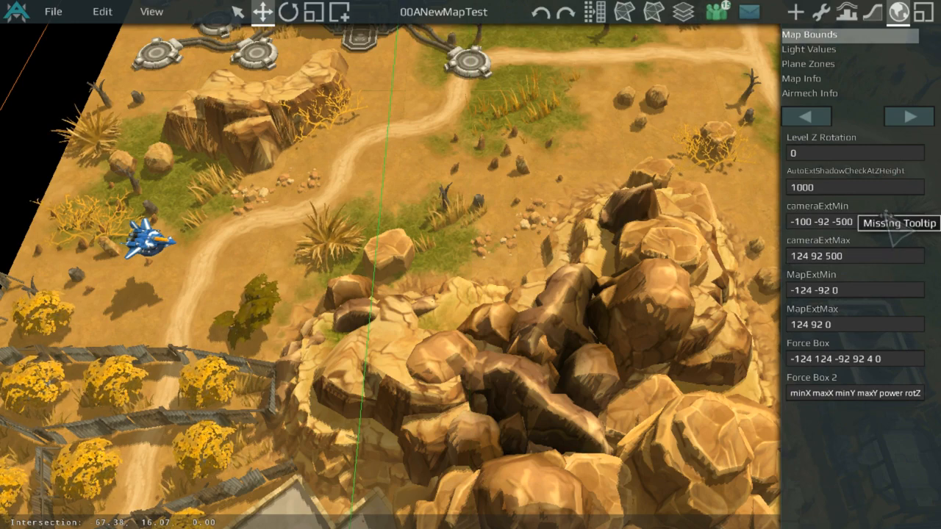
Step: Save the map and launch a 1P vs 1P test game
scroll(309, 181, up, 5)
middle_drag(337, 73, 316, 512)
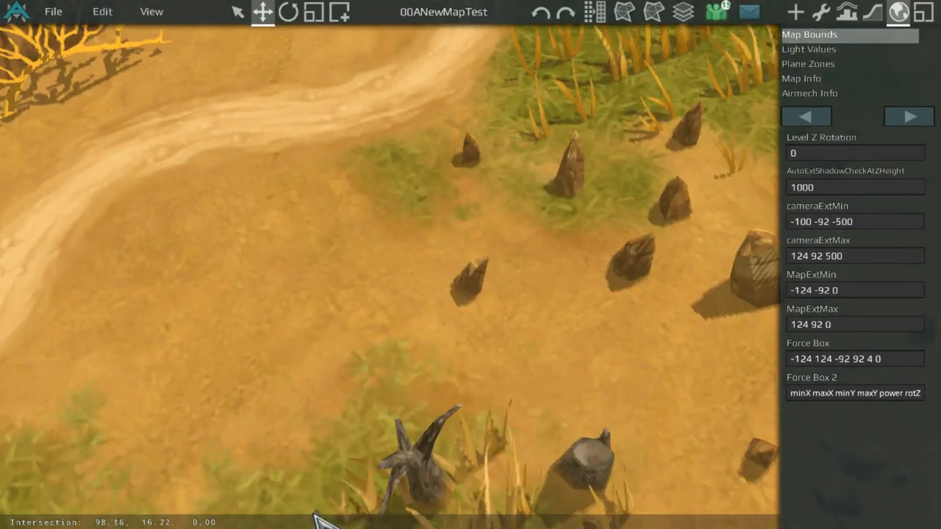
click(59, 11)
click(77, 54)
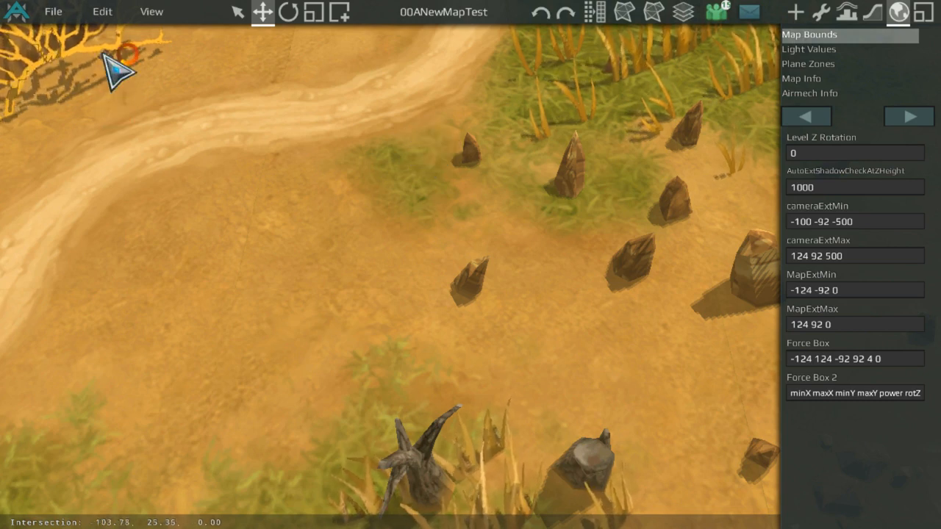
click(53, 14)
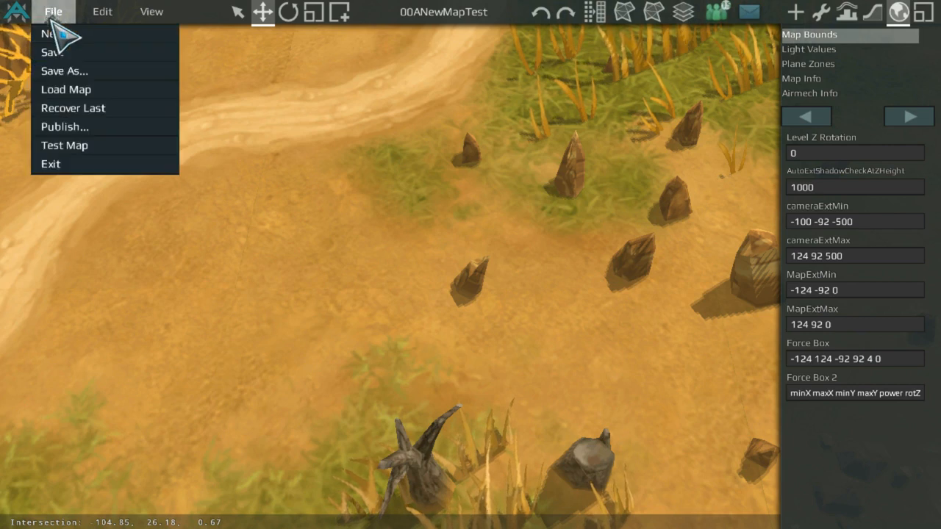
click(92, 149)
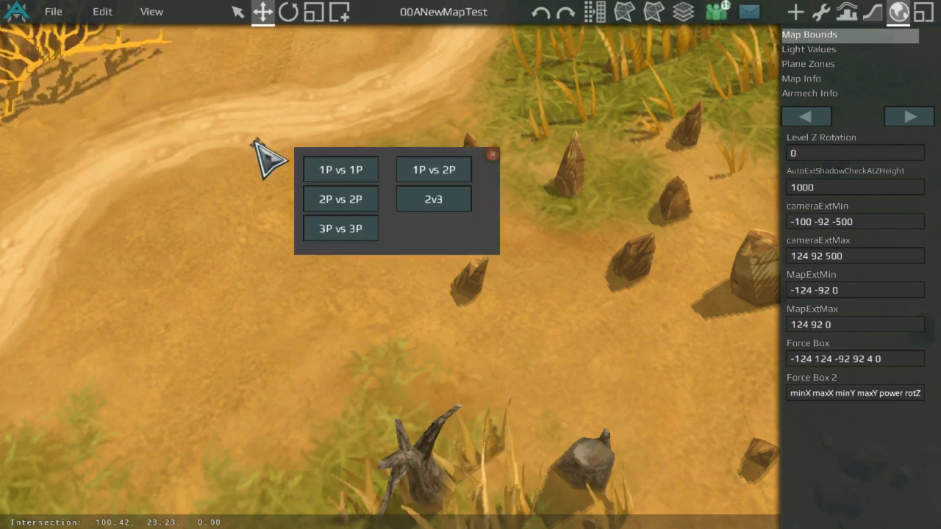
click(341, 166)
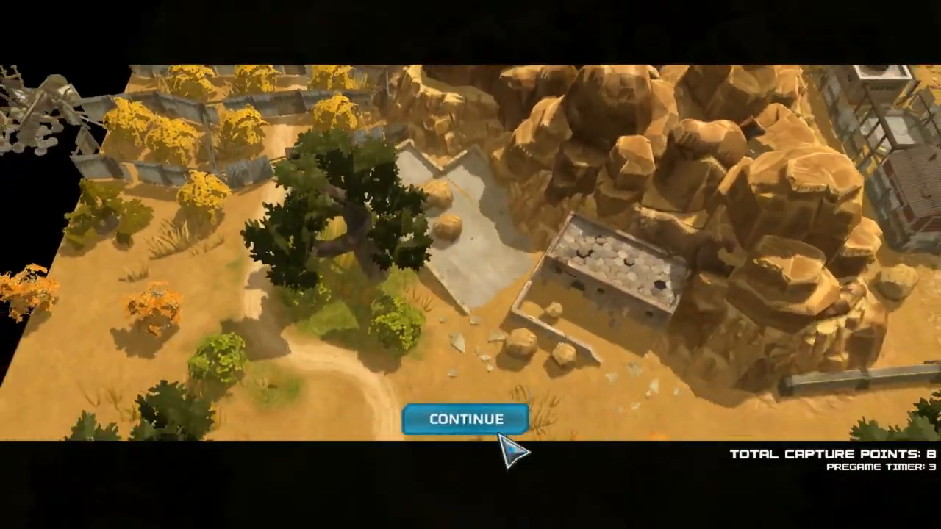
click(494, 420)
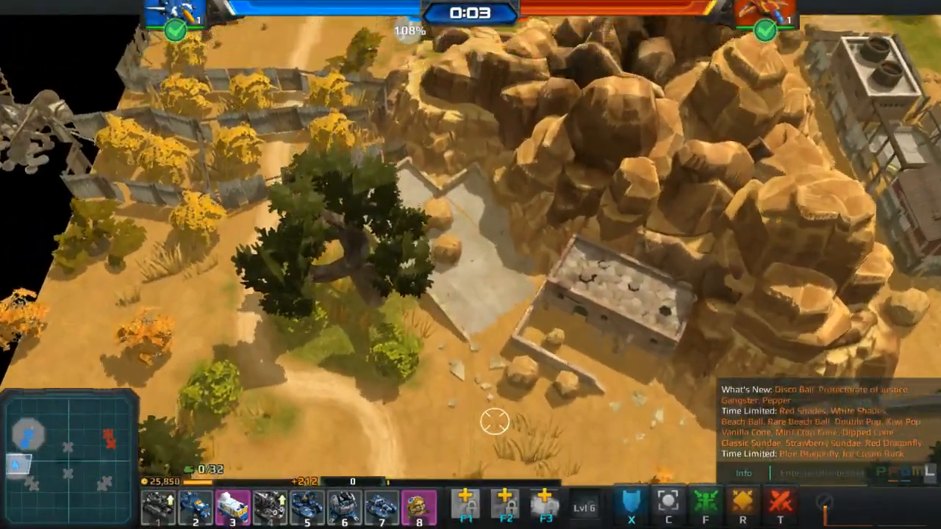
Step: Pan the game camera around the Player Start area to check the map edges, then return to the map editor
key(d)
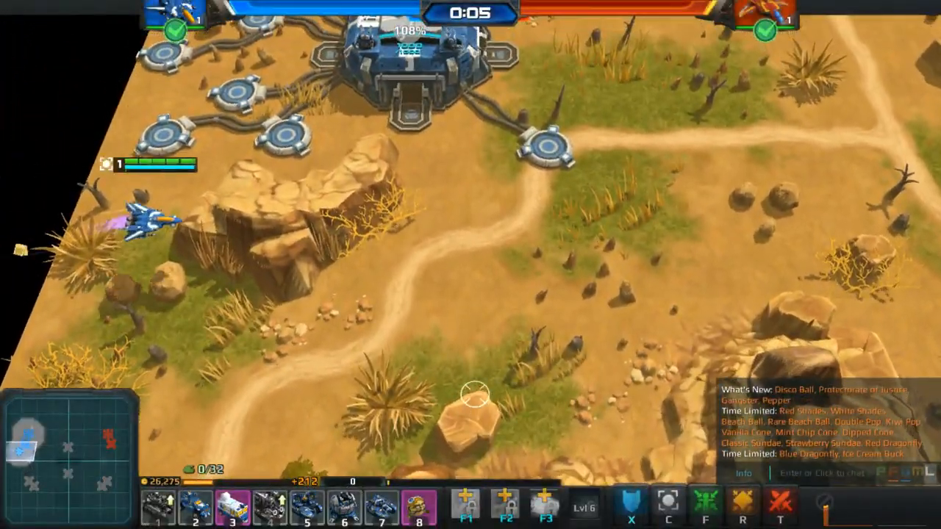
key(a)
key(s)
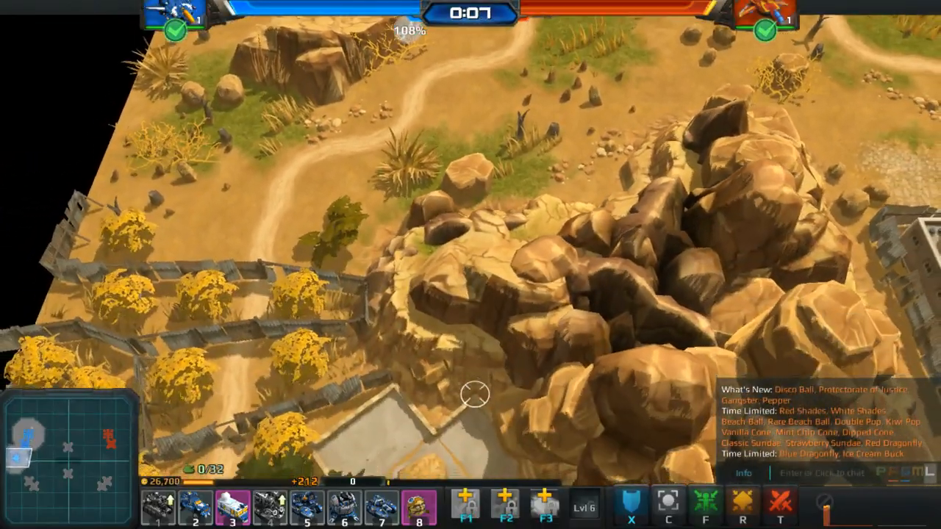
key(w)
key(s)
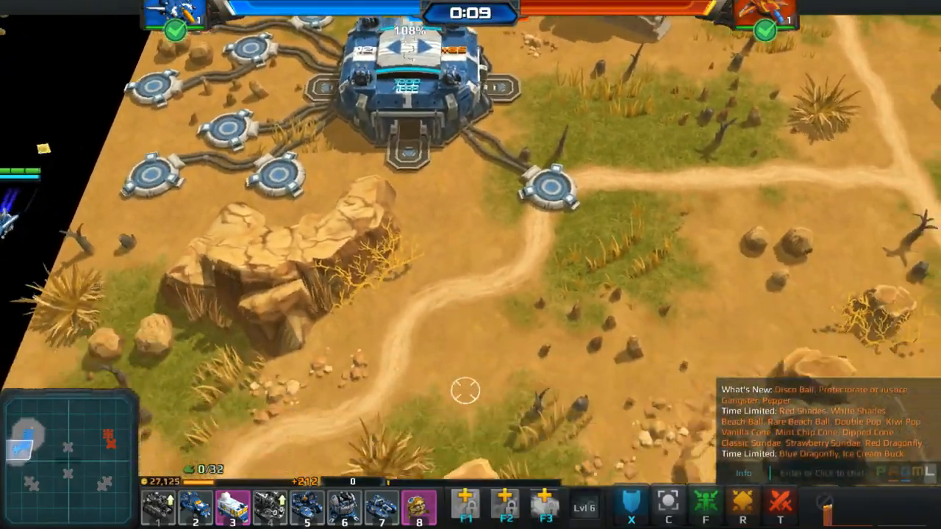
key(Escape)
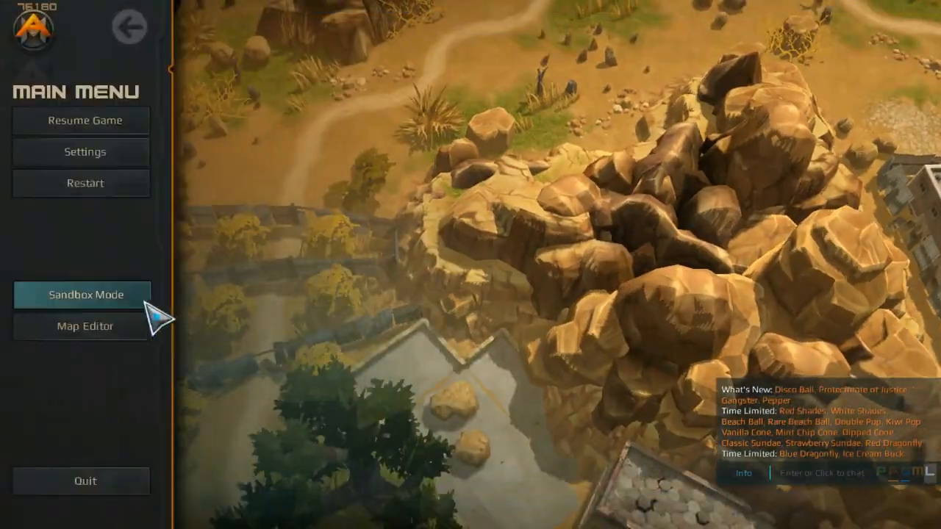
click(157, 324)
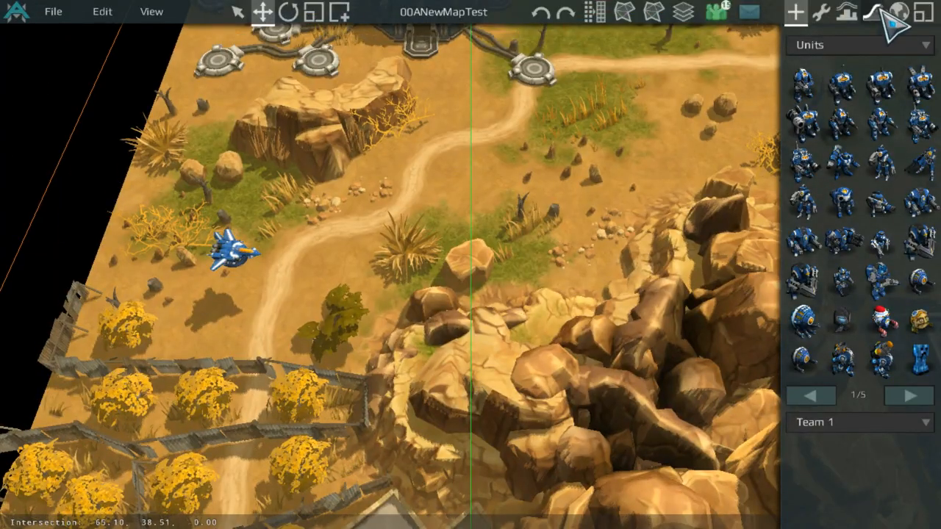
Step: Open the world settings and set the Map Bounds cameraExtMin to -105 -92 -500
click(874, 11)
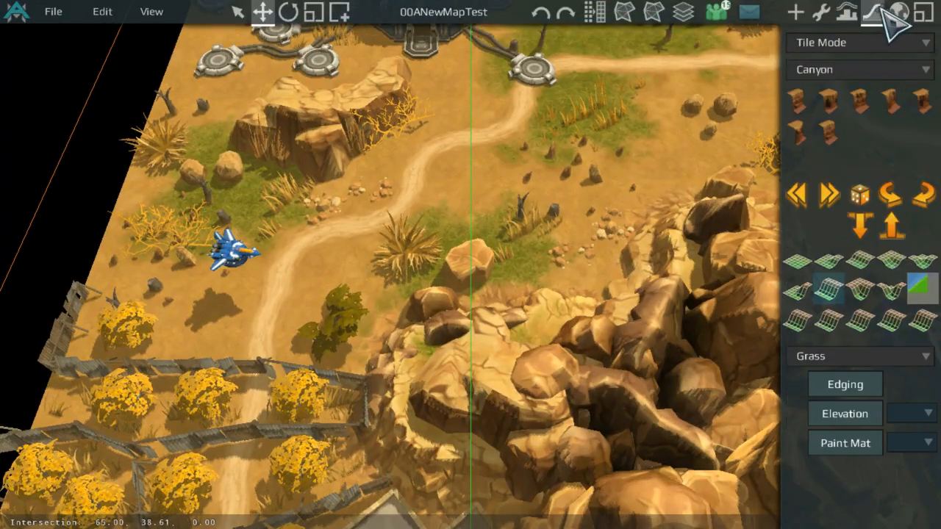
click(899, 11)
click(875, 78)
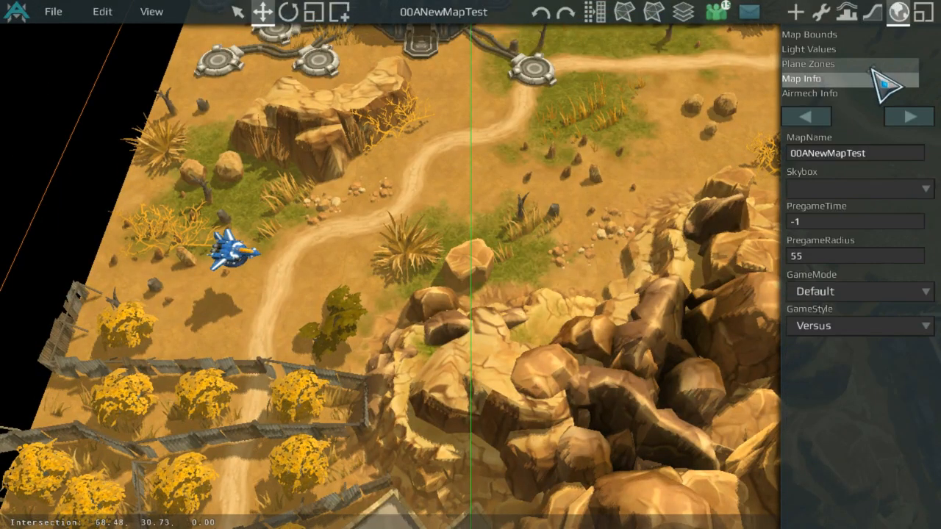
click(882, 49)
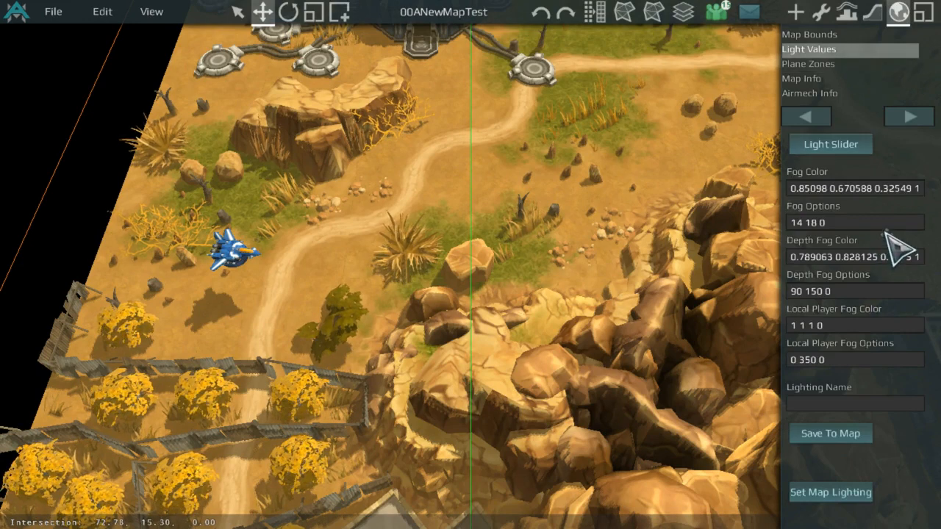
click(866, 35)
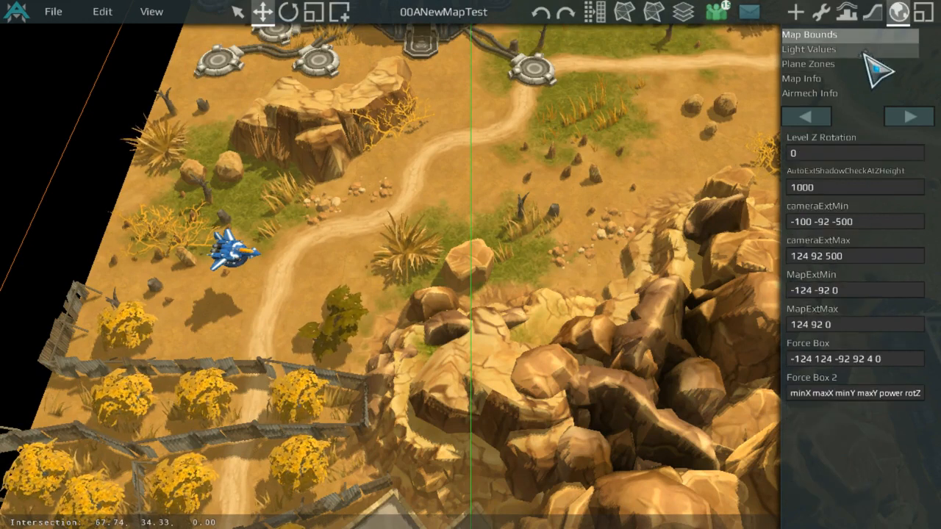
click(855, 220)
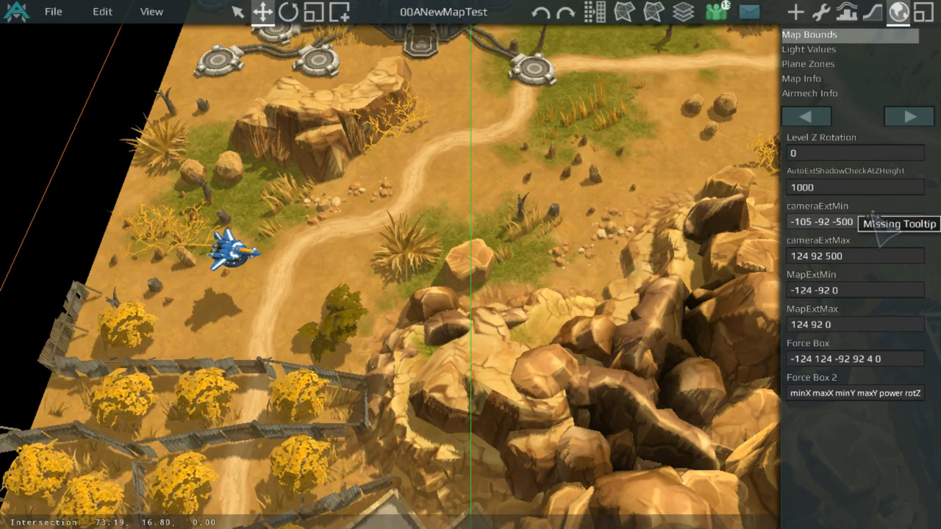
key(Return)
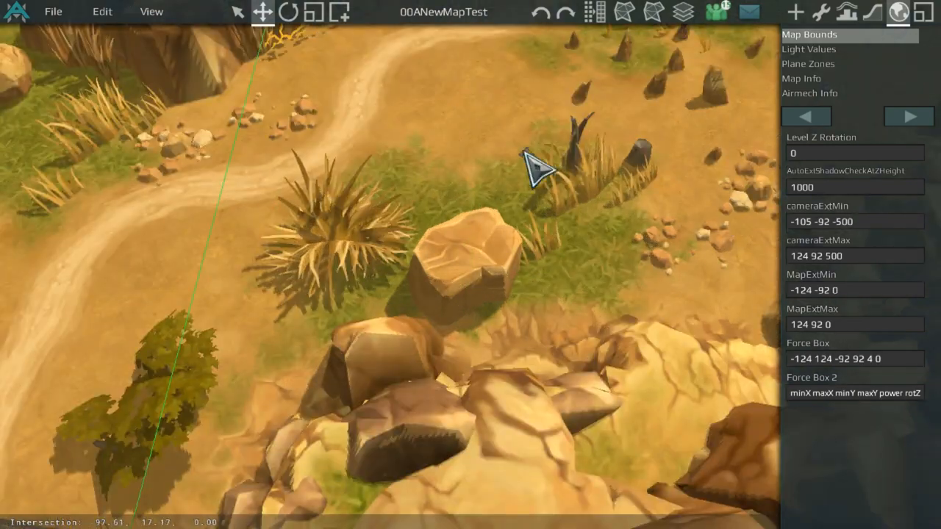
Step: Save the map and launch a 1P vs 1P test game to check the camera bounds
click(68, 10)
click(77, 54)
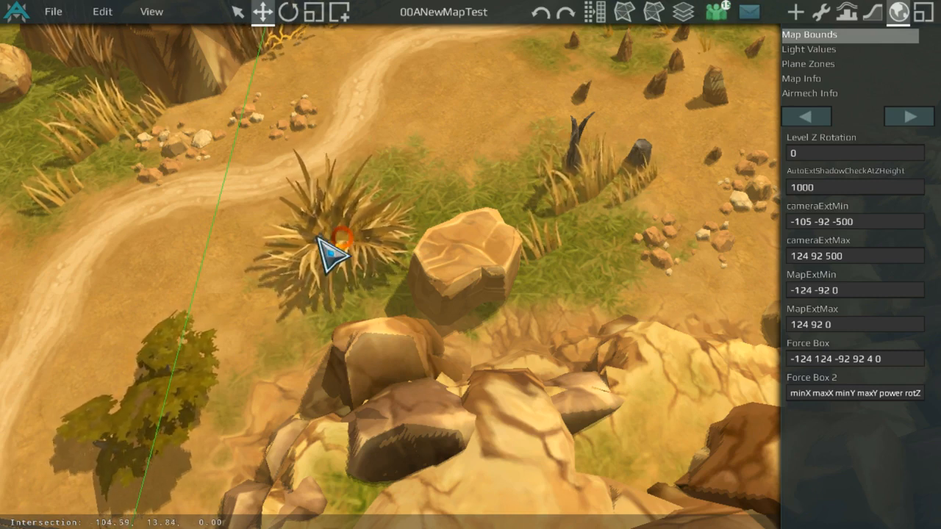
click(62, 13)
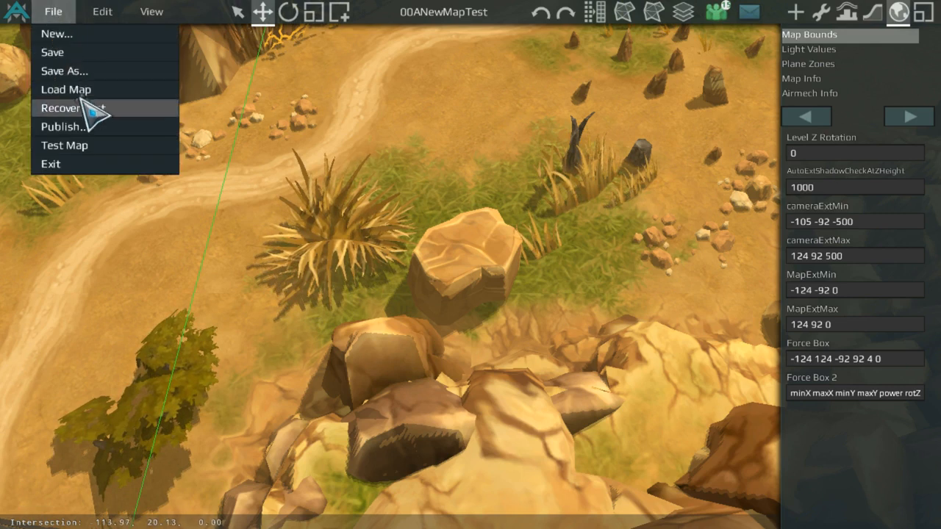
click(94, 144)
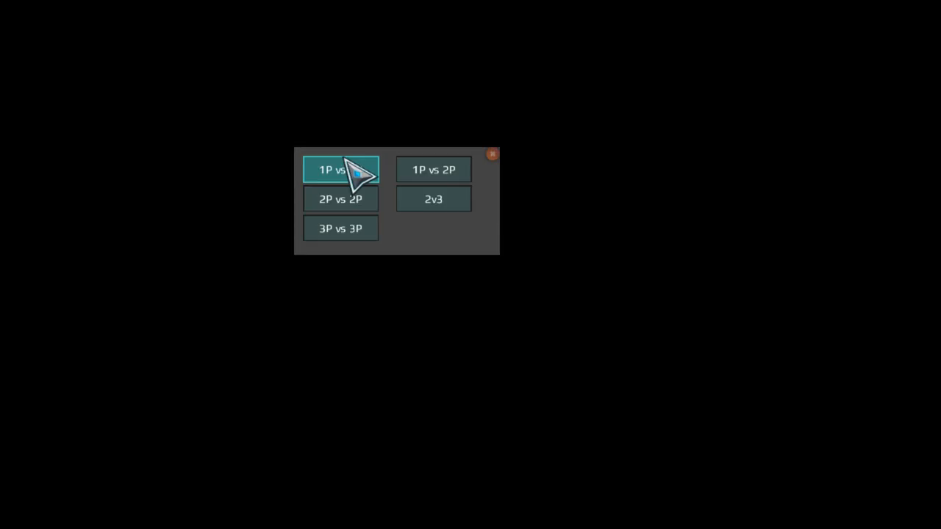
click(345, 160)
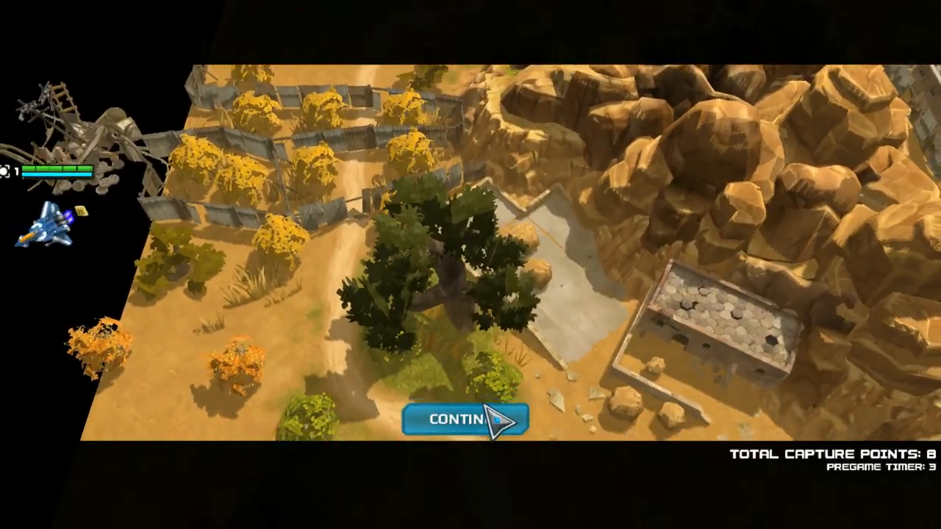
click(487, 419)
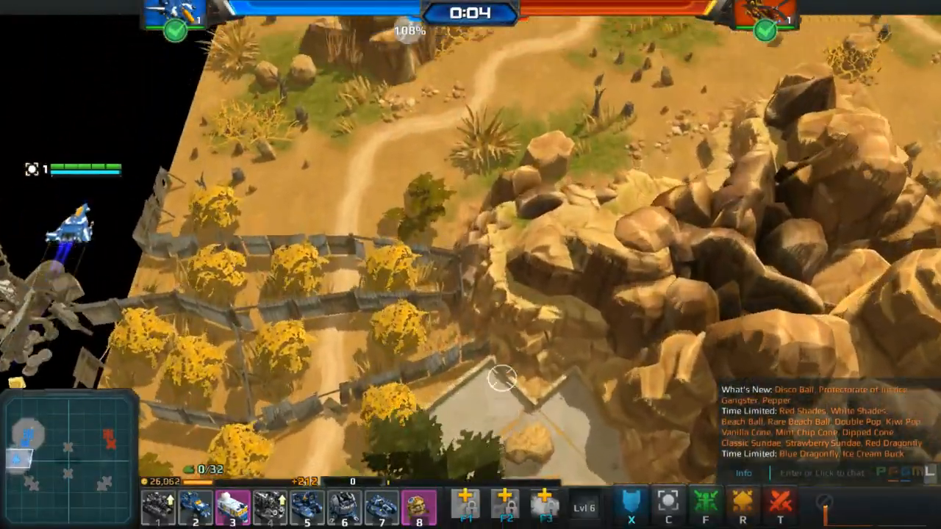
key(Escape)
key(Escape)
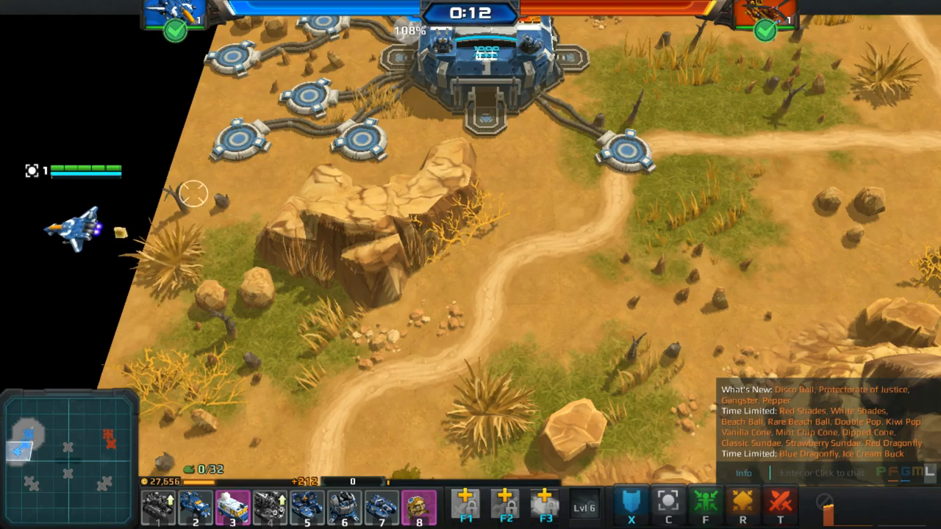
Step: Return to the map editor and set the Map Bounds cameraExtMax to 105 92 500
key(Escape)
click(101, 327)
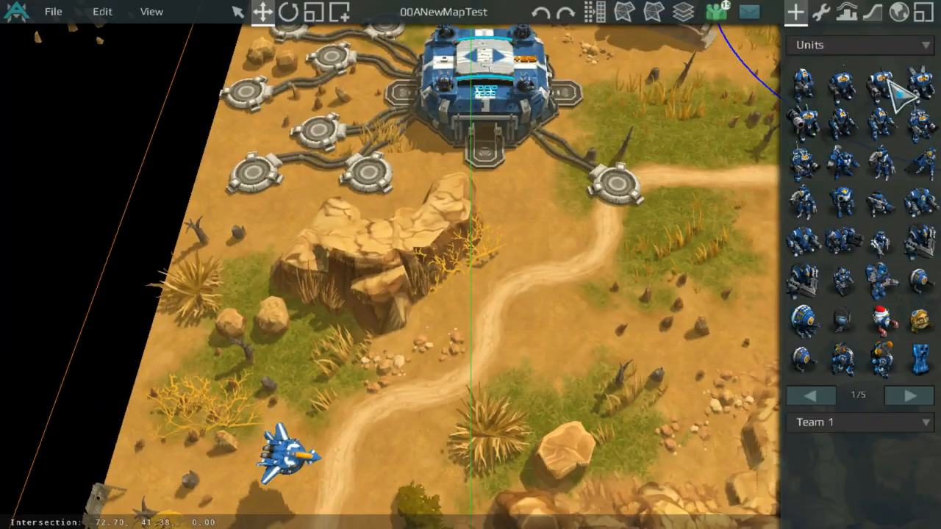
click(875, 12)
click(899, 11)
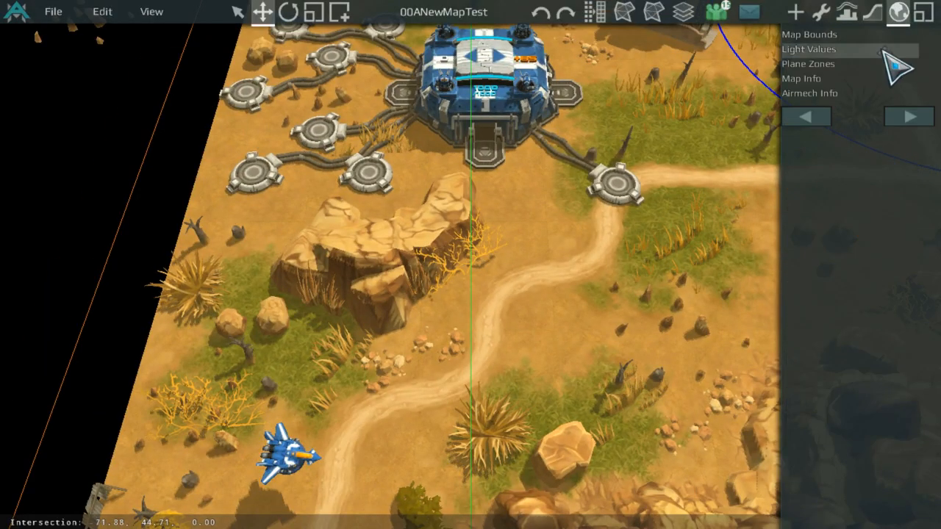
click(888, 49)
click(886, 34)
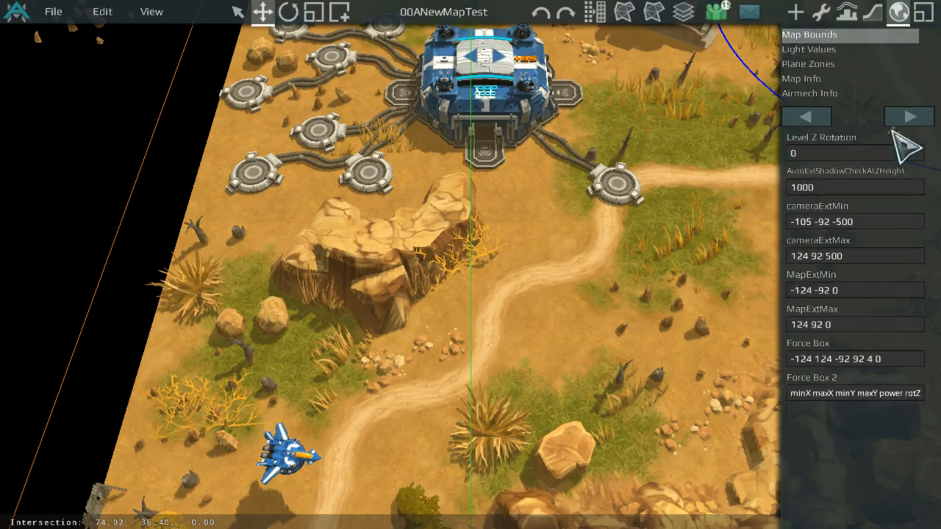
click(878, 256)
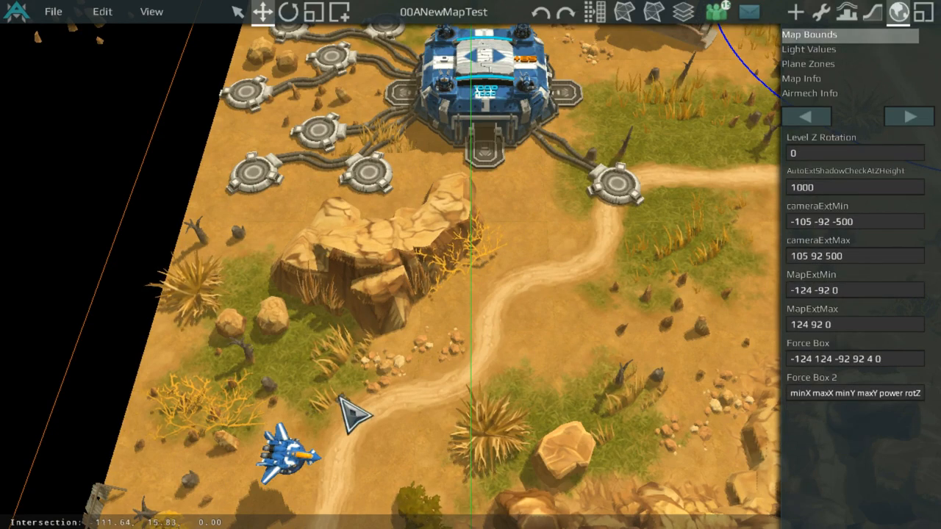
Step: Drag the Player Start down among the trees beside the base
scroll(308, 441, down, 3)
drag(361, 376, 377, 1)
middle_drag(322, 370, 377, 2)
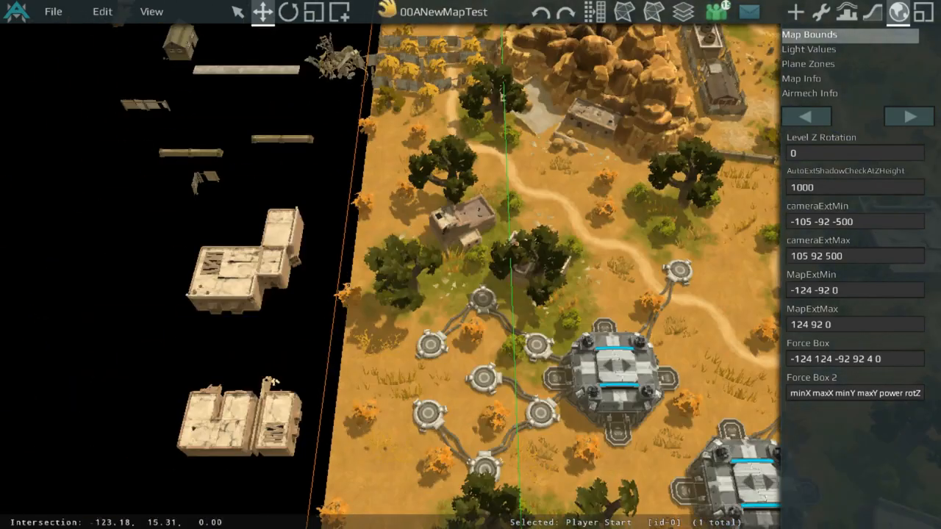
drag(376, 1, 652, 109)
middle_drag(647, 317, 652, 109)
drag(652, 109, 546, 121)
middle_drag(648, 221, 547, 121)
mouse_move(546, 120)
mouse_down()
mouse_move(498, 220)
mouse_move(425, 257)
mouse_move(442, 224)
mouse_move(660, 246)
mouse_move(486, 210)
mouse_up()
scroll(487, 210, up, 3)
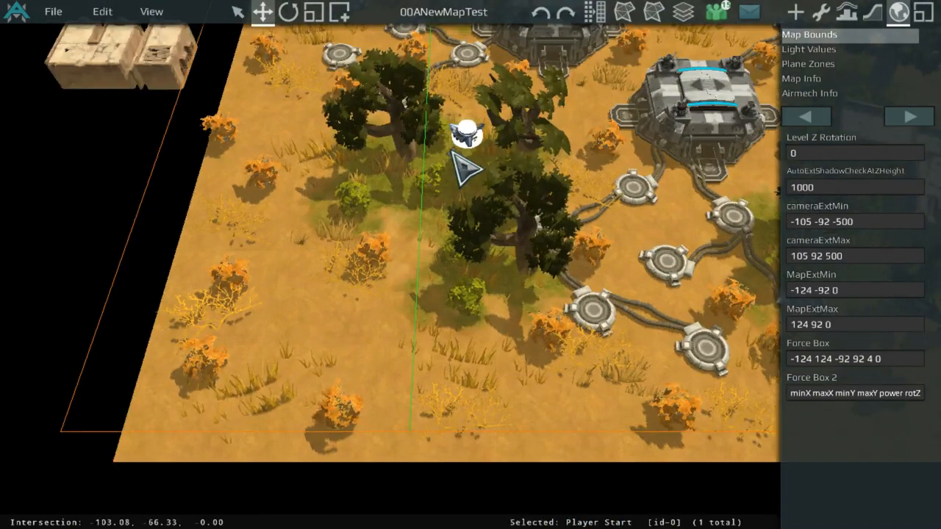
middle_drag(452, 152, 430, 263)
scroll(458, 261, up, 2)
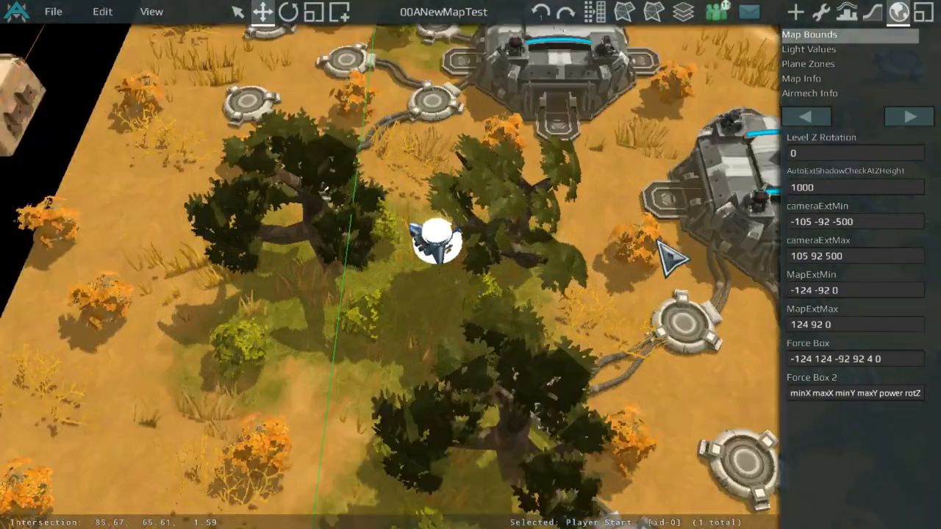
Step: Set the Map Bounds cameraExtMin to -105 -115 -500
click(915, 223)
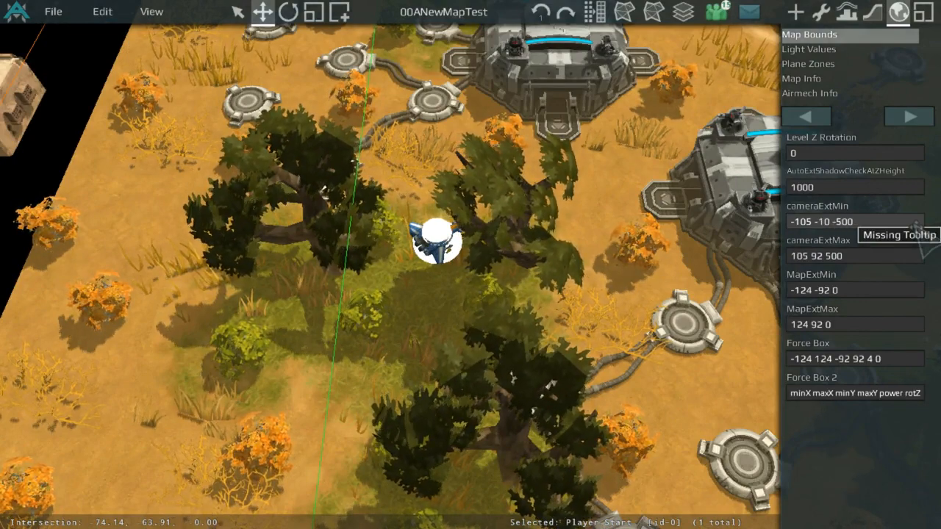
scroll(438, 183, up, 3)
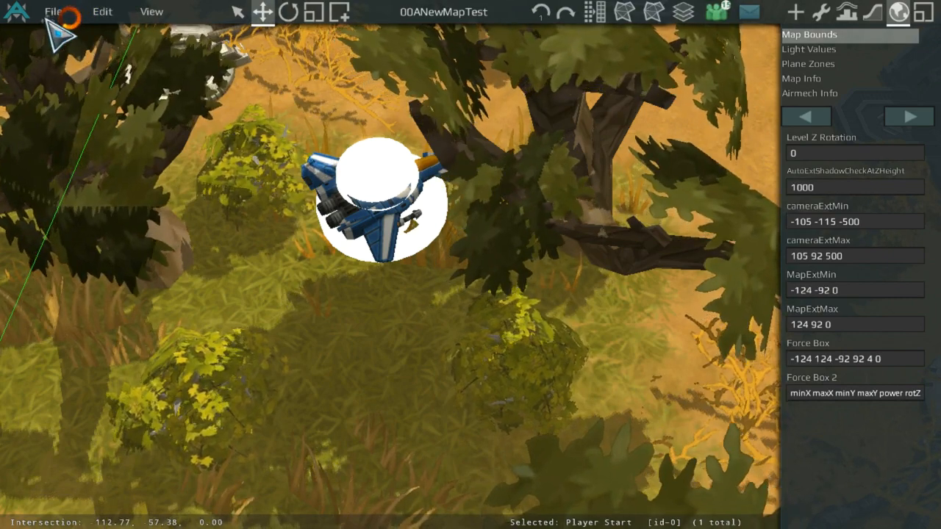
Step: Launch a 1P vs 1P test game to check the camera bounds, then return to the editor
click(52, 12)
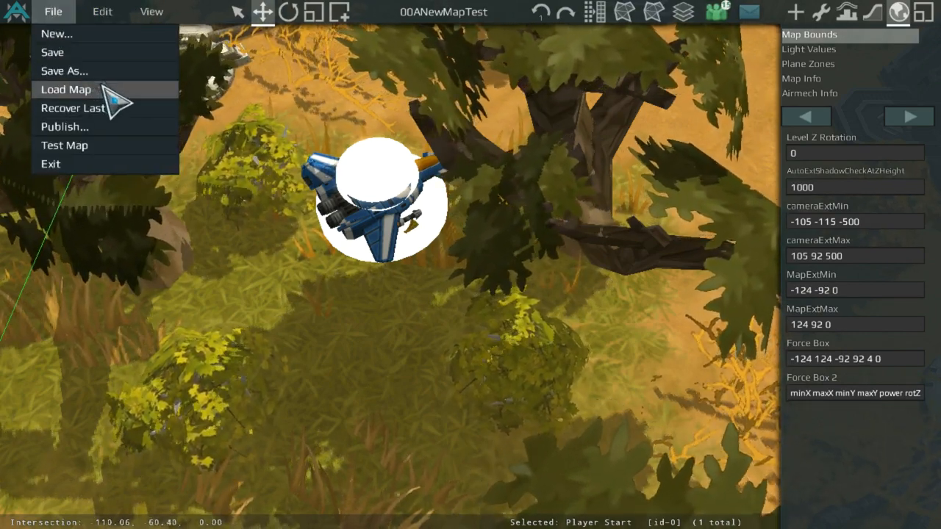
click(120, 145)
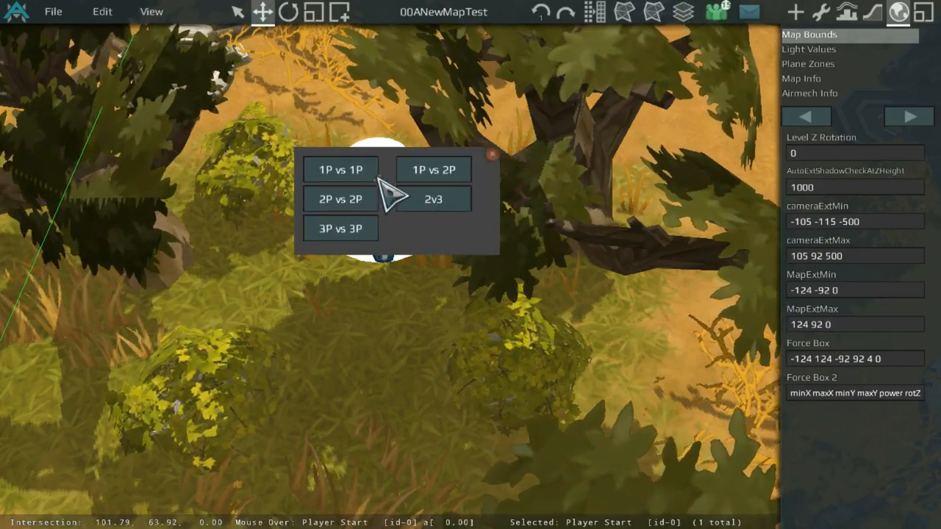
click(375, 175)
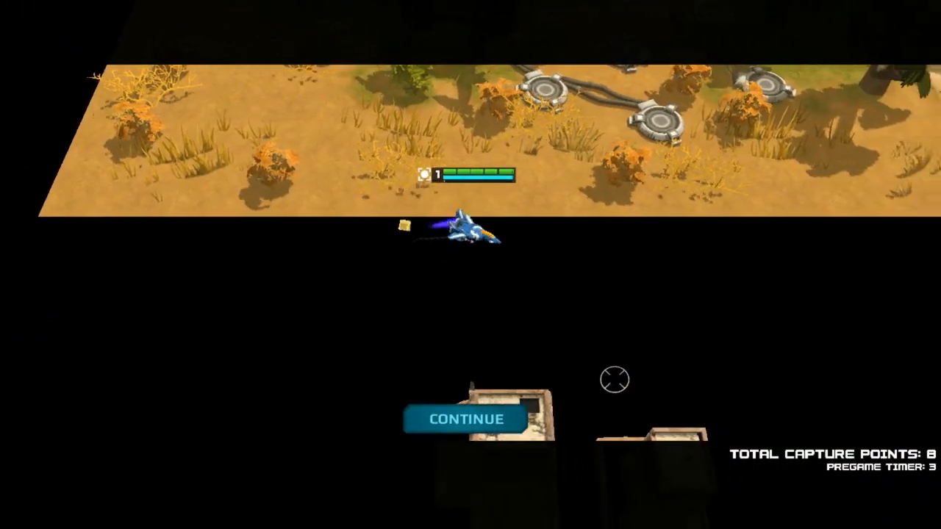
key(Escape)
key(Escape)
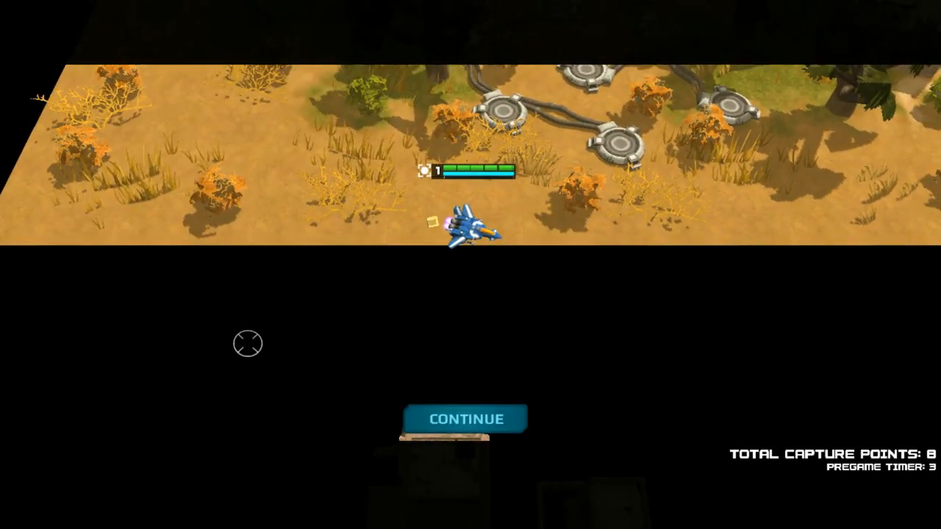
key(Escape)
click(122, 334)
Step: Reopen the Map Bounds settings and set cameraExtMin to -105 -100 -500
click(898, 11)
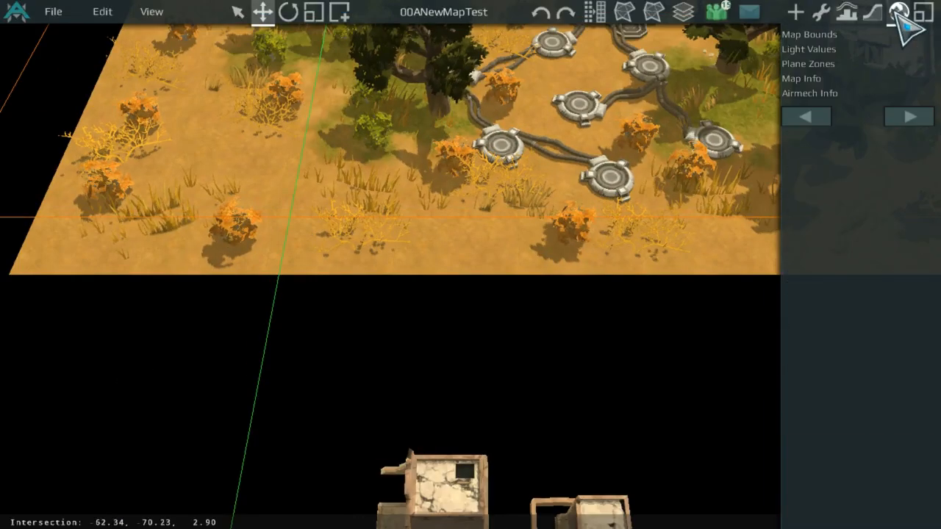
click(875, 34)
click(877, 49)
click(875, 36)
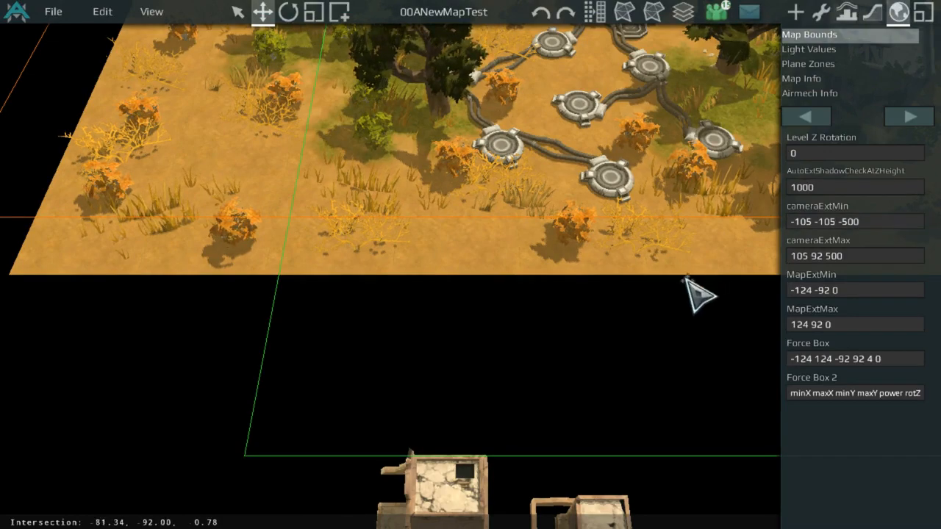
scroll(687, 281, down, 5)
middle_drag(703, 250, 800, 238)
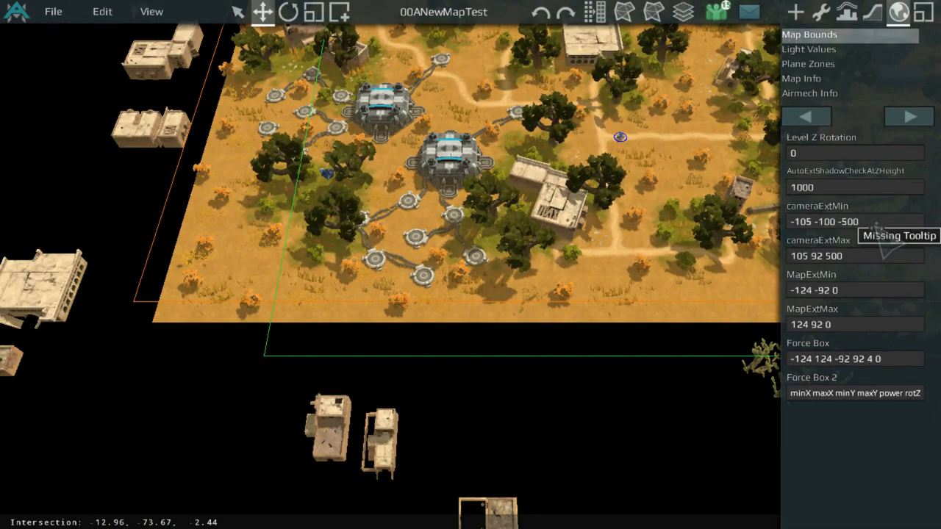
scroll(626, 216, up, 8)
Step: Save the map and launch a 1P vs 1P test game
click(54, 11)
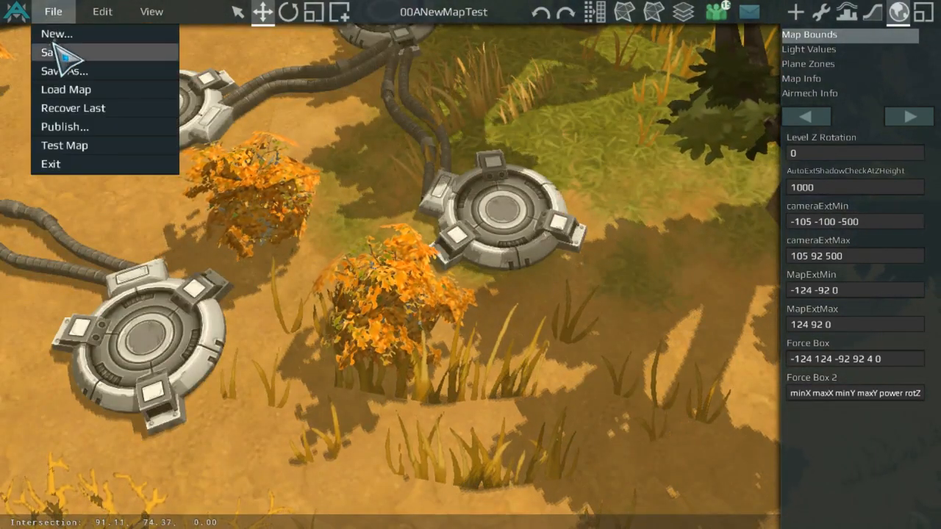
click(59, 52)
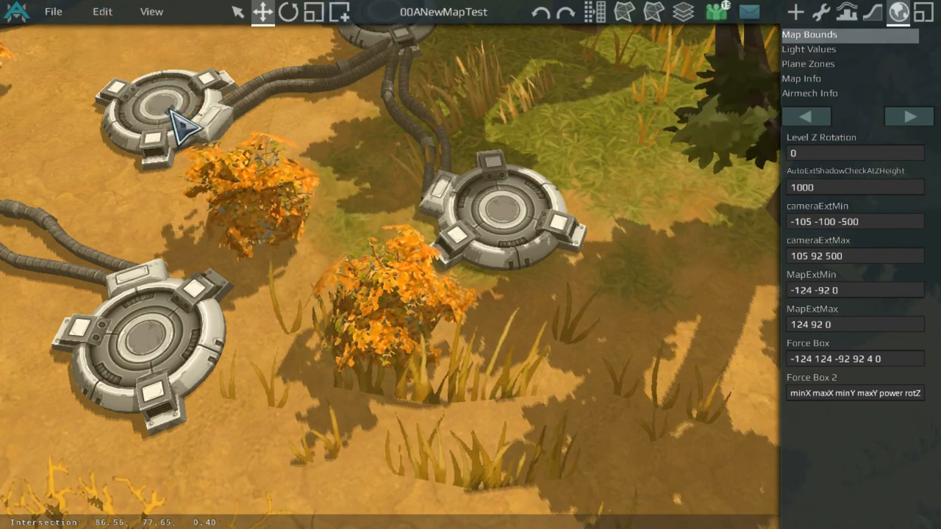
scroll(184, 127, down, 3)
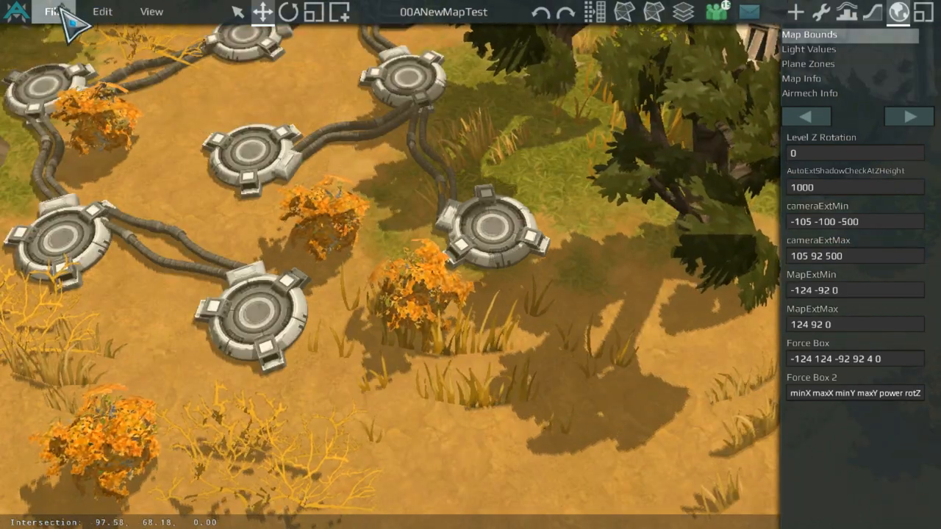
click(55, 11)
click(111, 149)
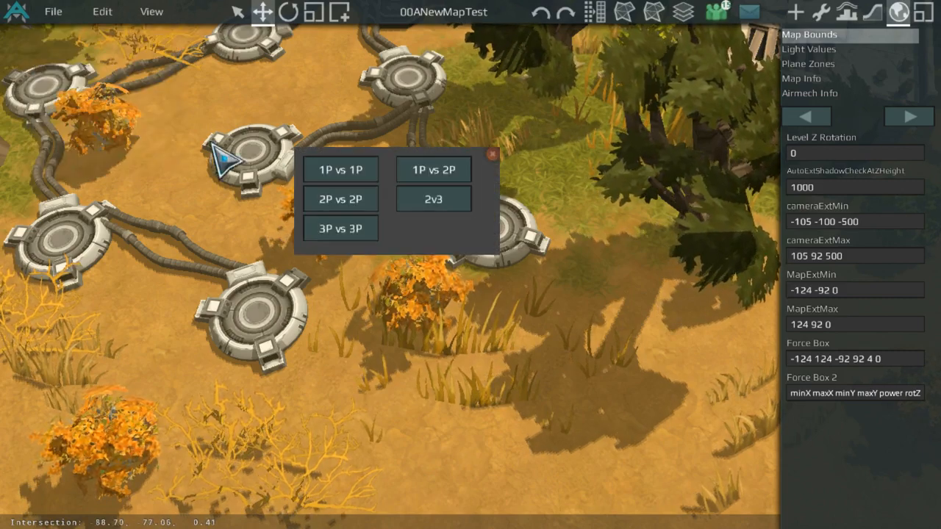
click(359, 172)
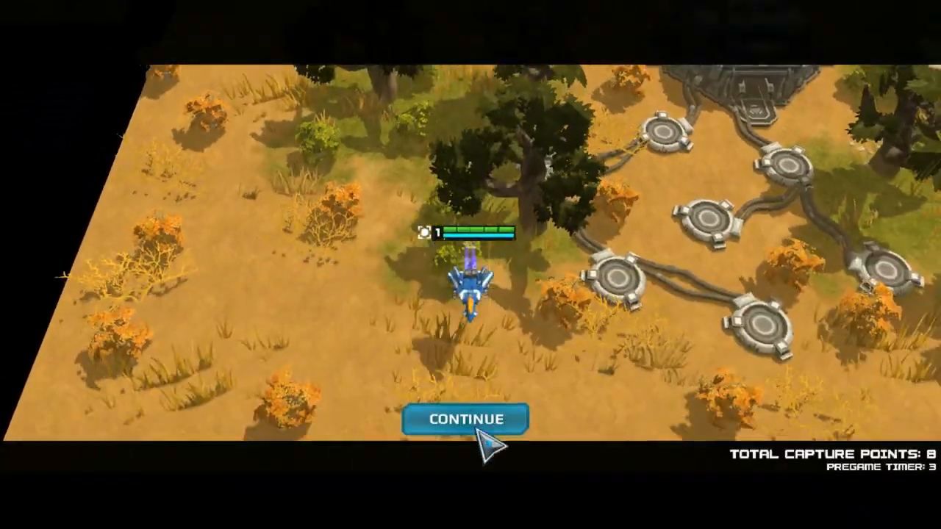
click(478, 430)
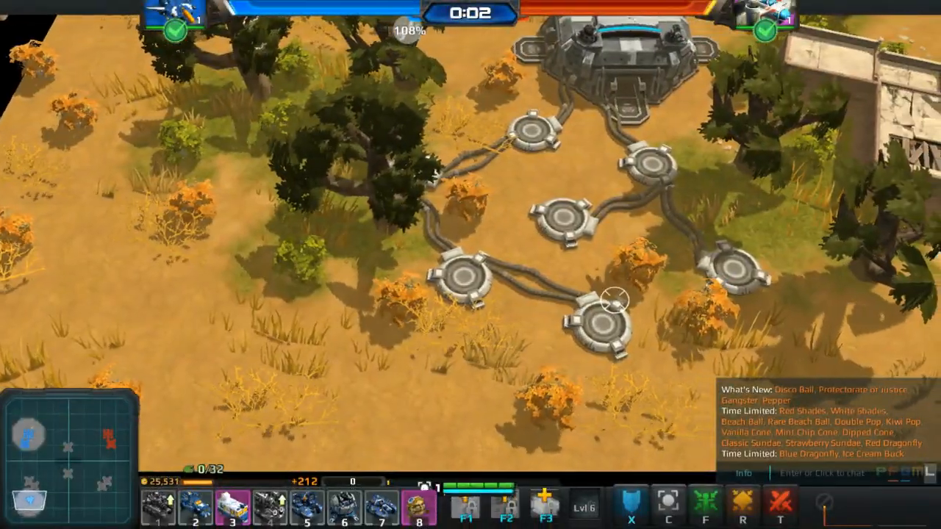
Step: Move around the test game to check the map edges, then return to the map editor
key(d)
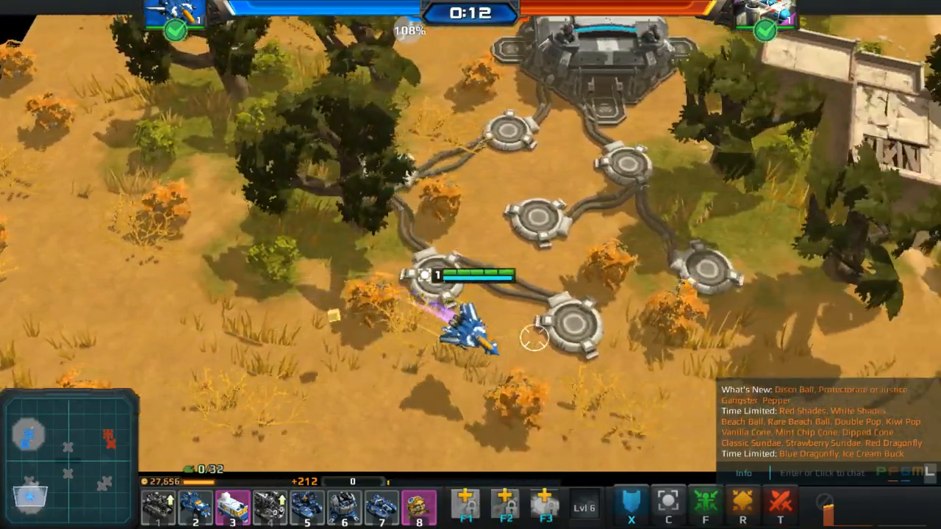
key(d)
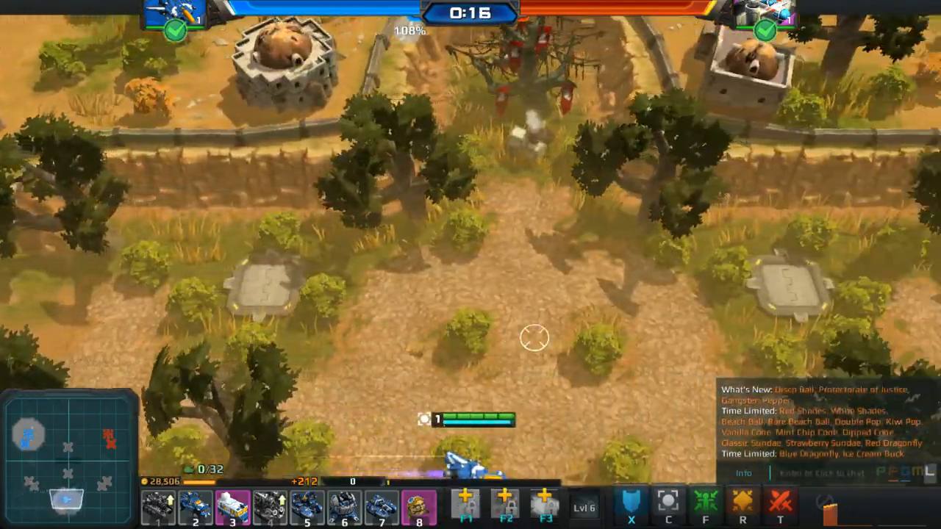
key(s)
key(w)
key(s)
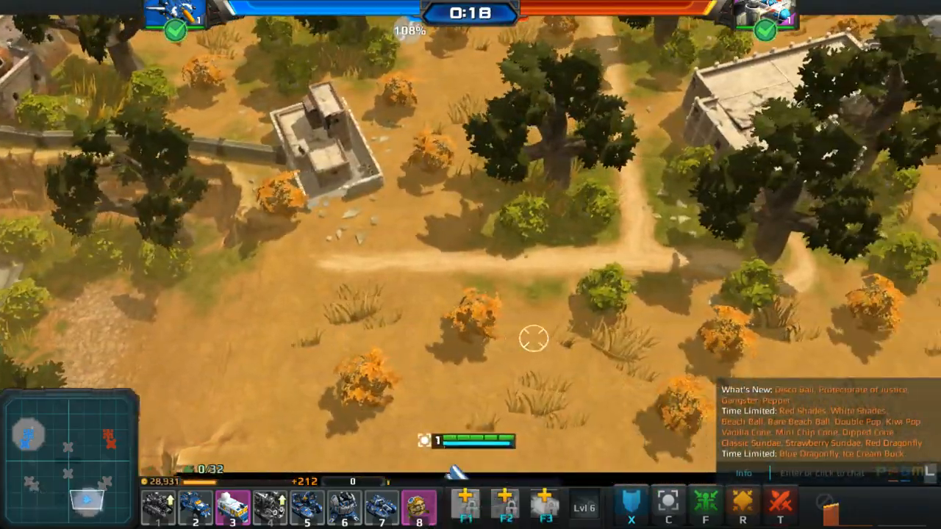
key(Escape)
click(144, 333)
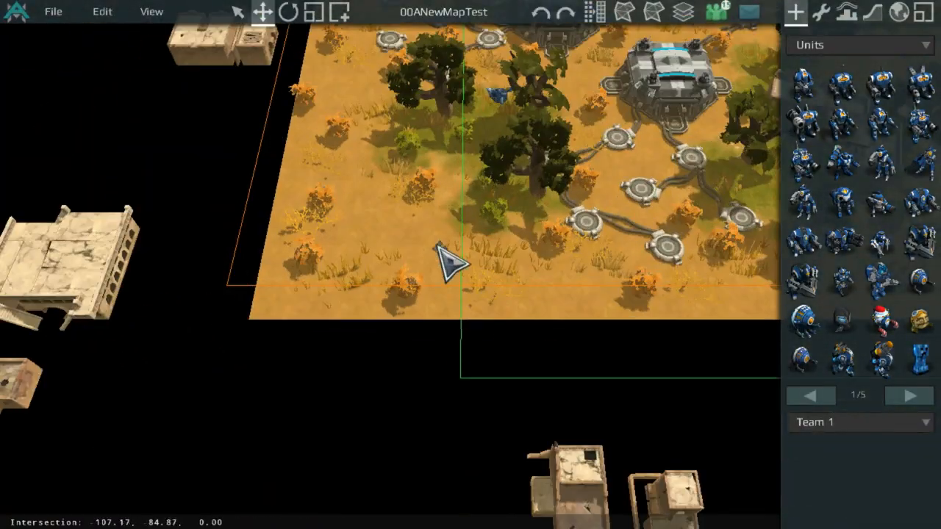
Step: Open the Player Start properties and move Player Start index 4 to the canyon's eastern rim, around 32.2 -0.2 3
middle_drag(437, 244, 467, 364)
scroll(545, 369, up, 4)
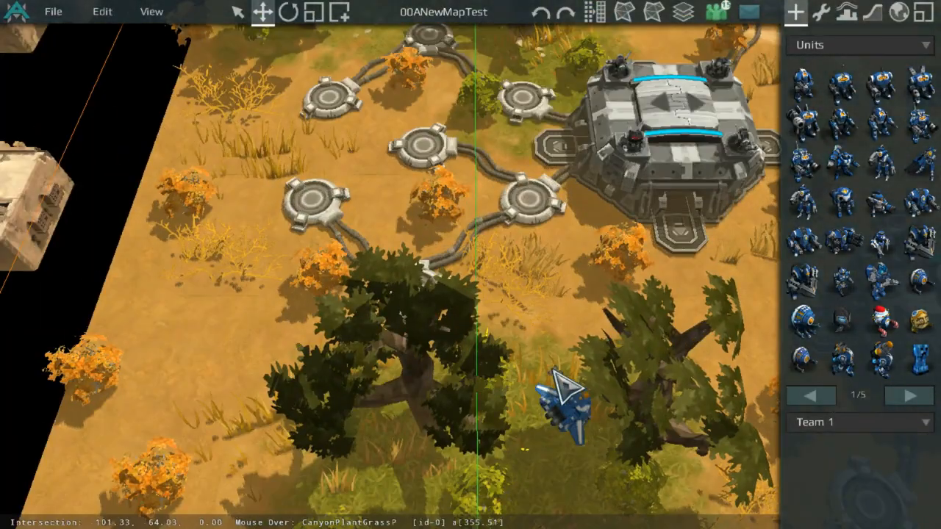
scroll(564, 409, down, 5)
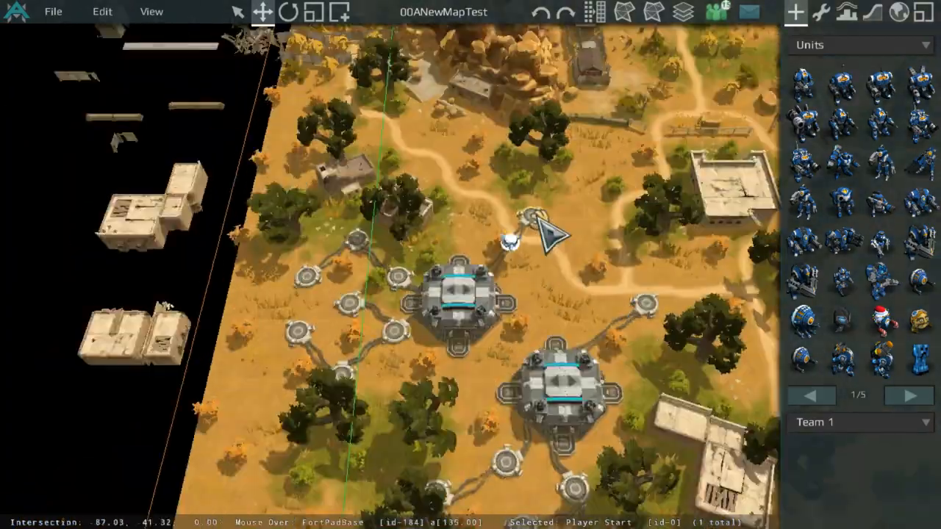
middle_drag(525, 213, 470, 276)
scroll(602, 261, up, 4)
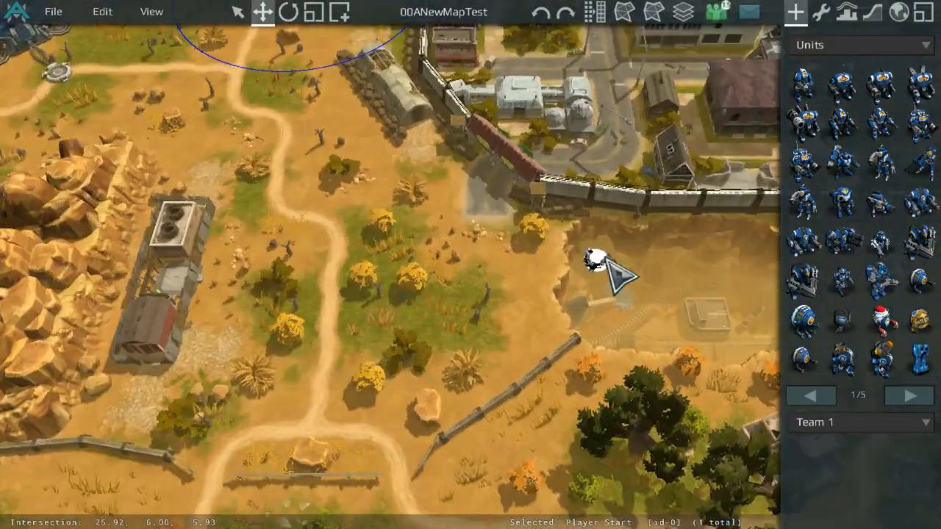
middle_drag(601, 261, 523, 237)
scroll(531, 225, up, 4)
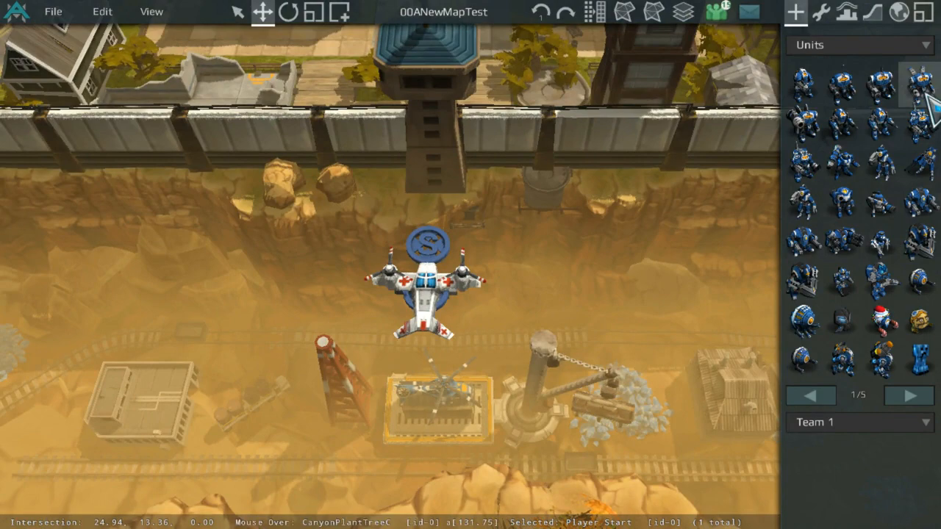
click(822, 12)
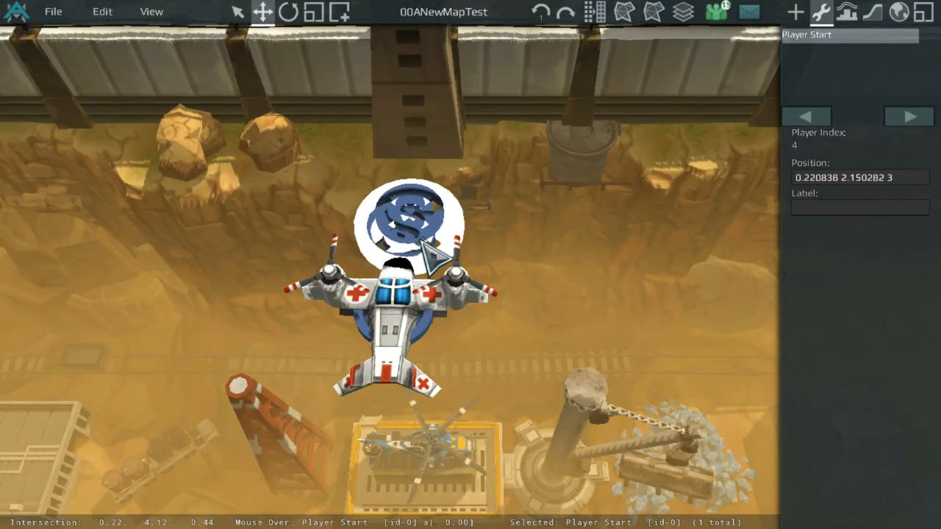
scroll(422, 244, down, 4)
drag(421, 241, 513, 295)
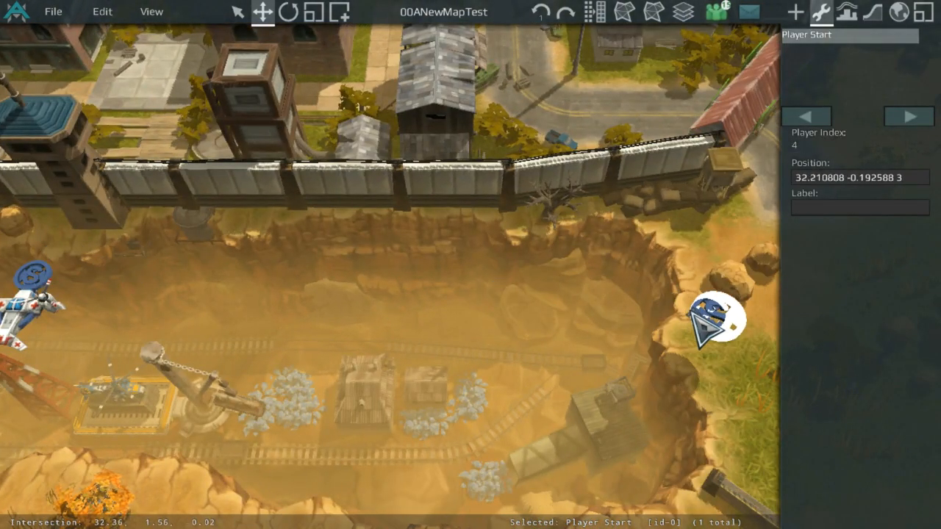
drag(690, 313, 690, 312)
scroll(273, 267, up, 4)
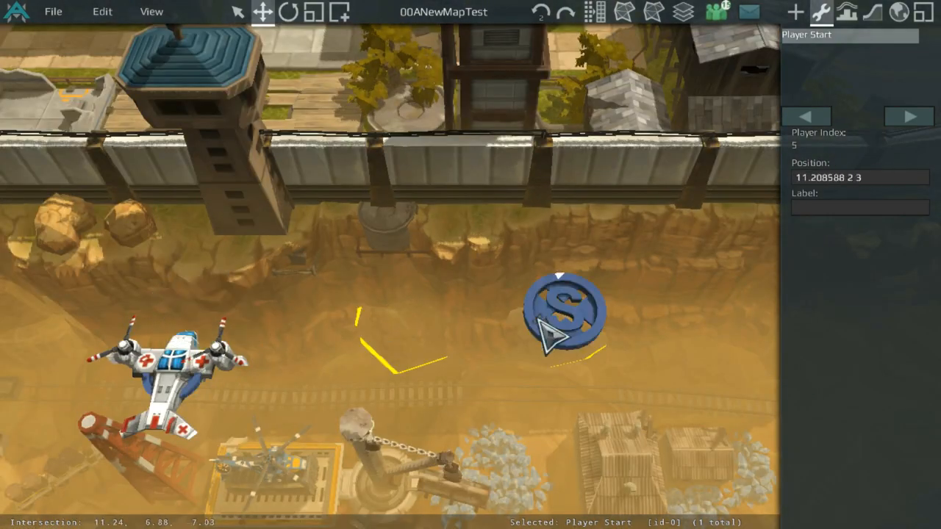
Step: Move Player Start index 1 across the canyon floor to about 21.3 -4.4 3 near the eastern edge
scroll(538, 319, down, 4)
drag(538, 319, 512, 286)
drag(378, 274, 522, 316)
scroll(181, 311, up, 4)
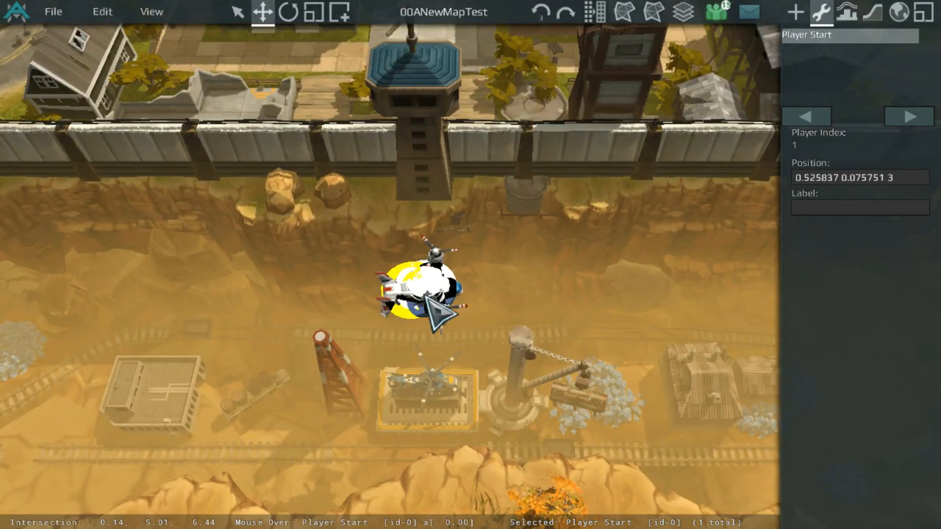
scroll(426, 296, down, 5)
drag(425, 294, 324, 315)
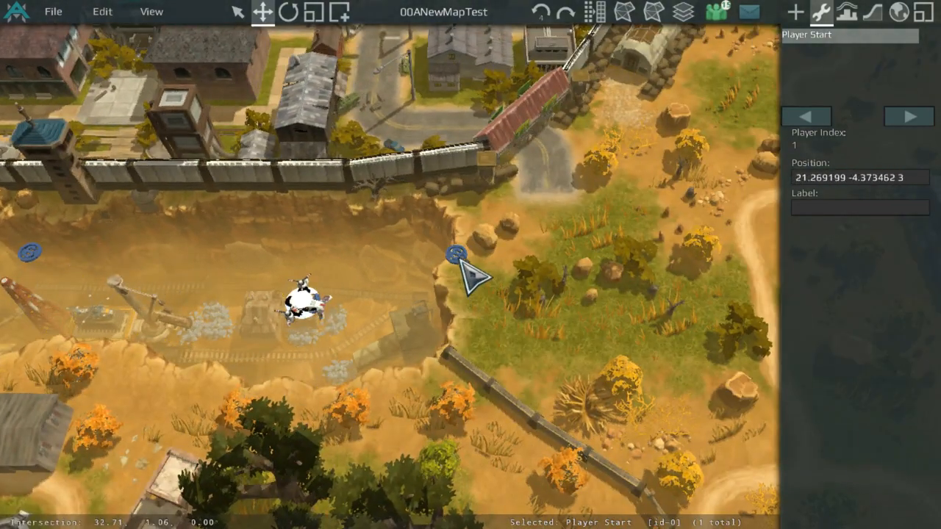
Step: Move Player Start index 5 from the western side to the canyon's eastern rim, around 32.5 -3.1 3
drag(459, 259, 668, 270)
scroll(342, 244, down, 5)
scroll(121, 257, up, 8)
scroll(668, 270, up, 5)
click(579, 294)
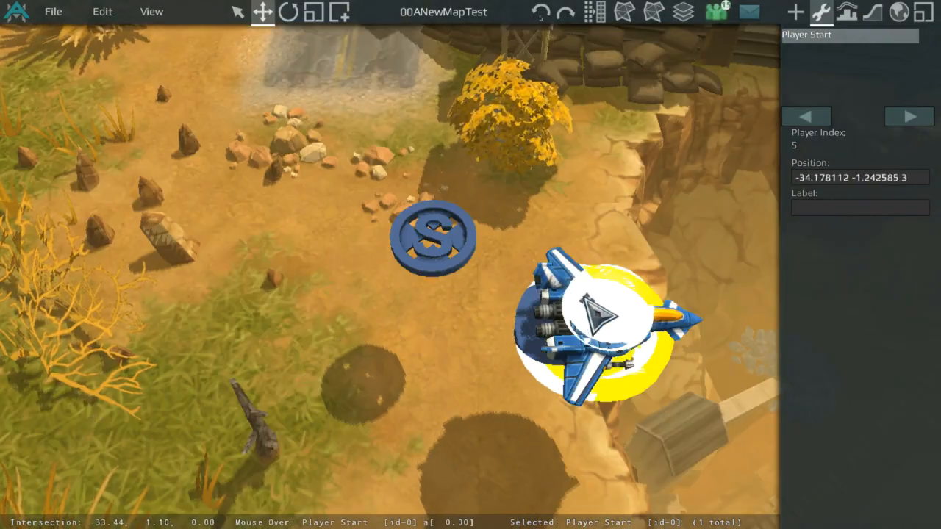
scroll(556, 315, down, 5)
drag(581, 296, 523, 212)
scroll(479, 226, up, 5)
scroll(278, 211, down, 5)
middle_drag(278, 211, 473, 248)
scroll(472, 248, up, 5)
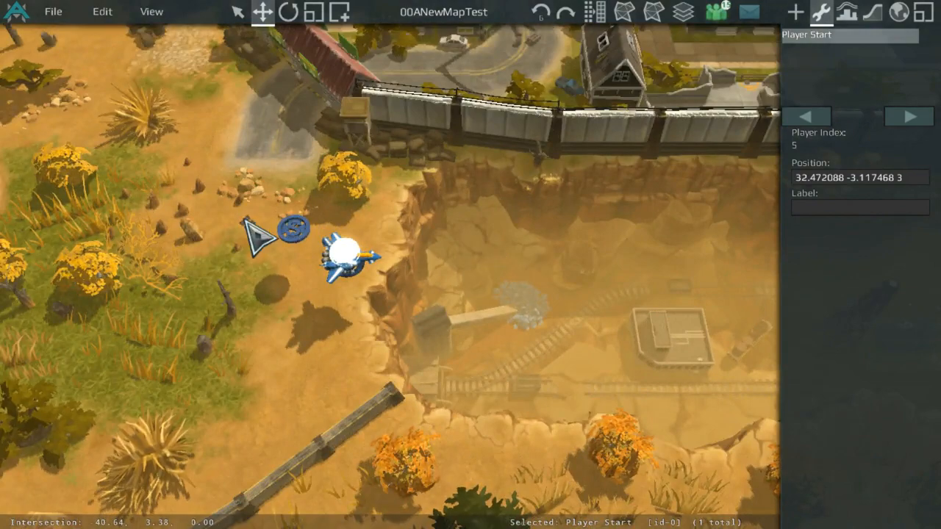
Step: Move Player Start index 2 toward the eastern side of the canyon
drag(285, 222, 326, 247)
middle_drag(387, 246, 94, 243)
scroll(620, 255, up, 3)
drag(587, 199, 131, 246)
scroll(587, 197, down, 5)
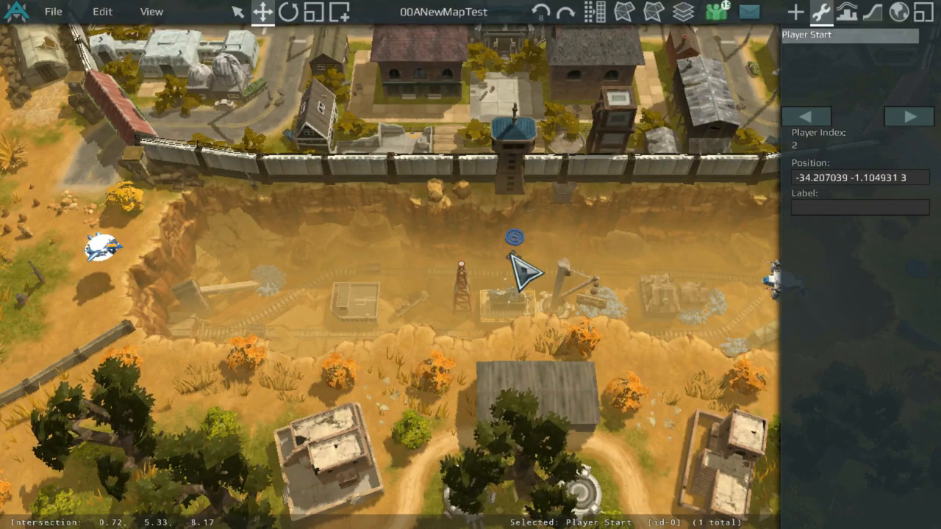
drag(518, 239, 672, 250)
middle_drag(673, 250, 131, 237)
drag(131, 236, 374, 239)
scroll(373, 239, up, 4)
drag(373, 240, 248, 238)
scroll(101, 226, down, 3)
mouse_move(101, 225)
middle_down()
mouse_move(206, 194)
mouse_move(417, 192)
mouse_move(203, 211)
middle_up()
scroll(202, 212, up, 2)
Step: Move Player Start index 1 from the canyon floor up to the eastern rim, around 32.9 -2.5 3
click(440, 251)
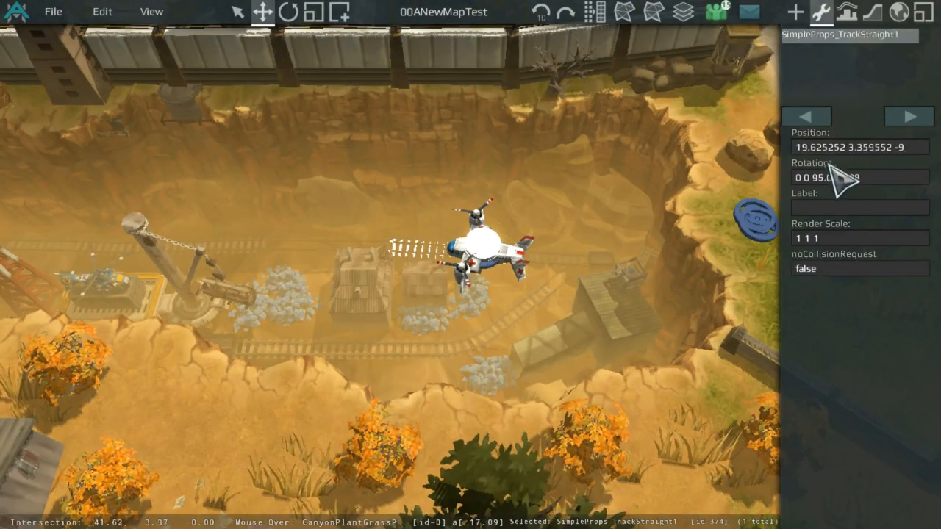
click(401, 255)
drag(489, 267, 761, 236)
scroll(136, 211, down, 3)
middle_drag(137, 210, 294, 254)
scroll(294, 254, up, 5)
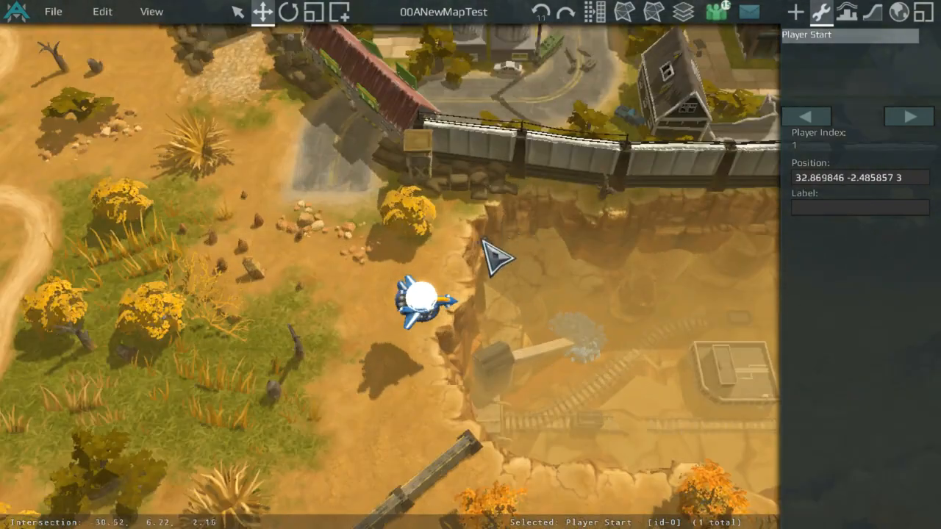
Step: Move Player Start index 4 onto the eastern rim beside the other Player Starts
click(367, 397)
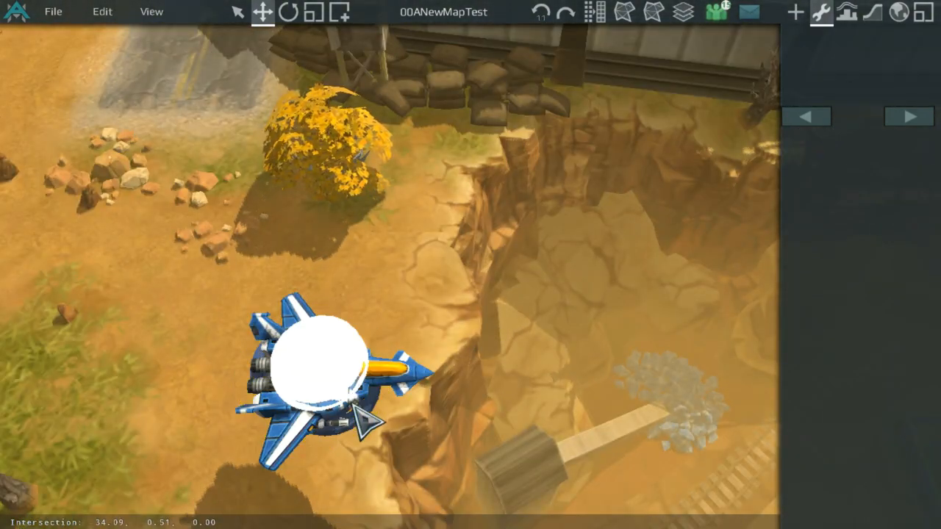
click(340, 372)
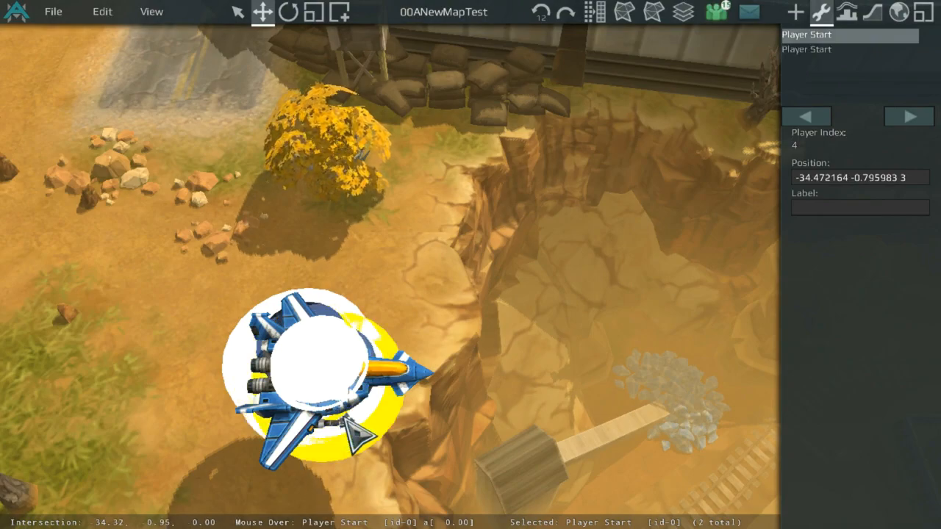
drag(362, 413, 431, 357)
scroll(595, 342, down, 5)
scroll(445, 199, up, 5)
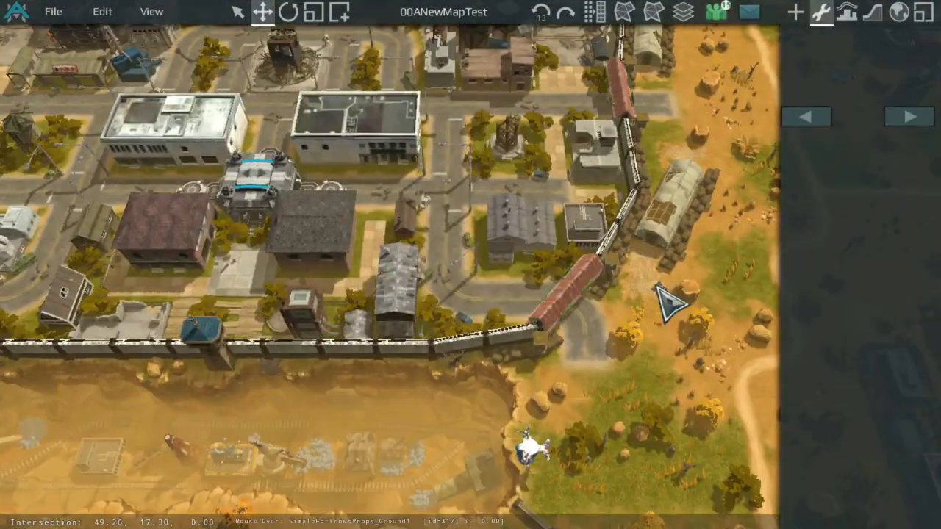
scroll(441, 220, down, 3)
scroll(374, 252, up, 8)
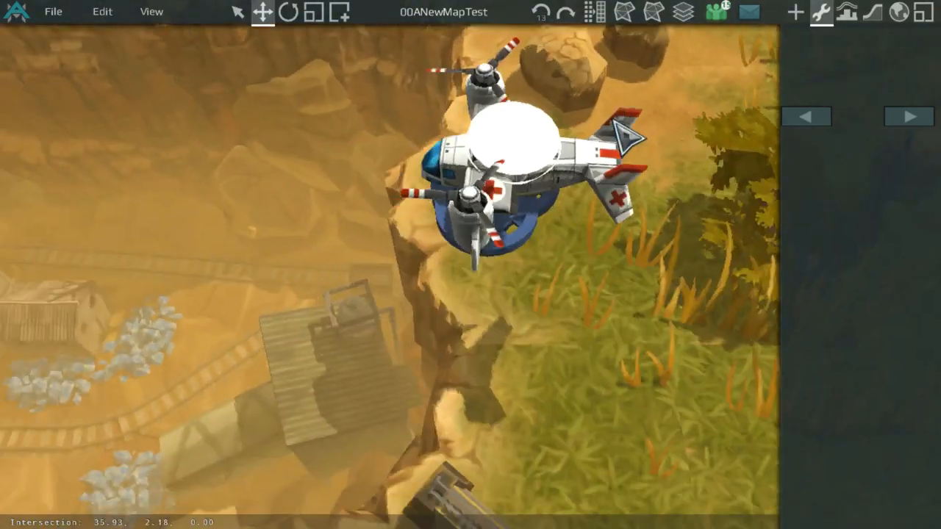
scroll(542, 157, up, 4)
scroll(479, 311, down, 3)
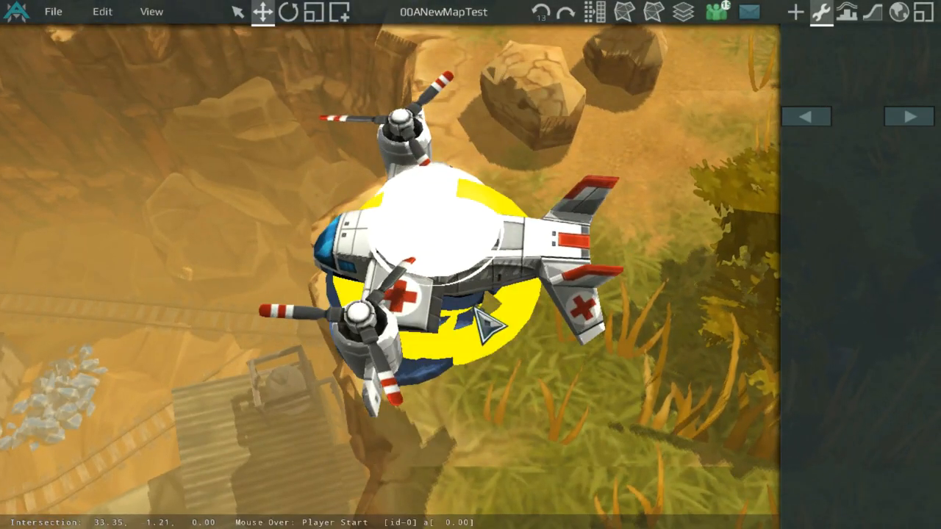
Step: Shift Player Start index 5 slightly south on the eastern rim to about 32.5 -4.0 3
drag(486, 324, 430, 384)
scroll(479, 340, up, 2)
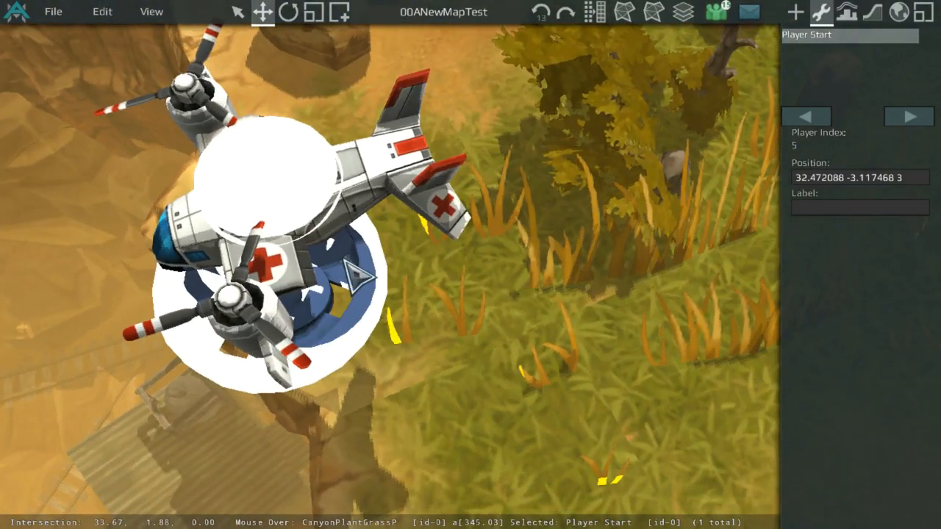
click(185, 279)
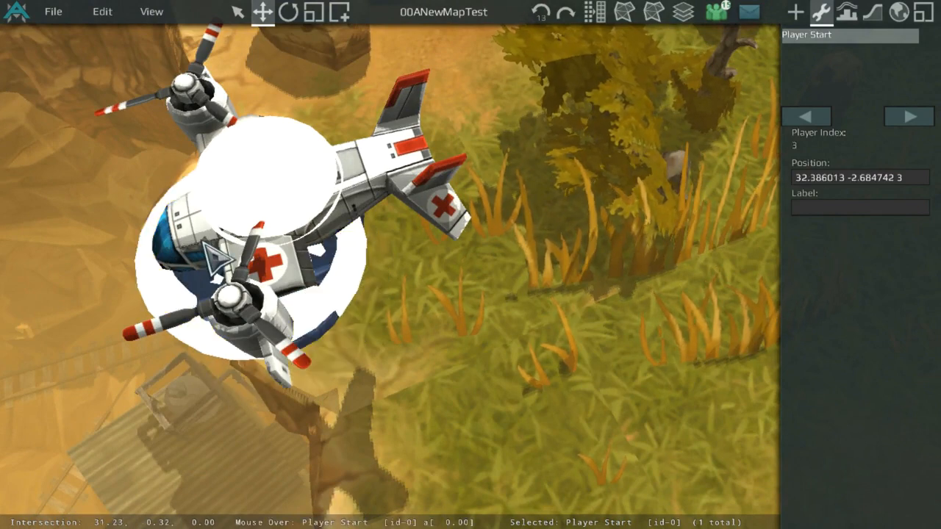
click(186, 279)
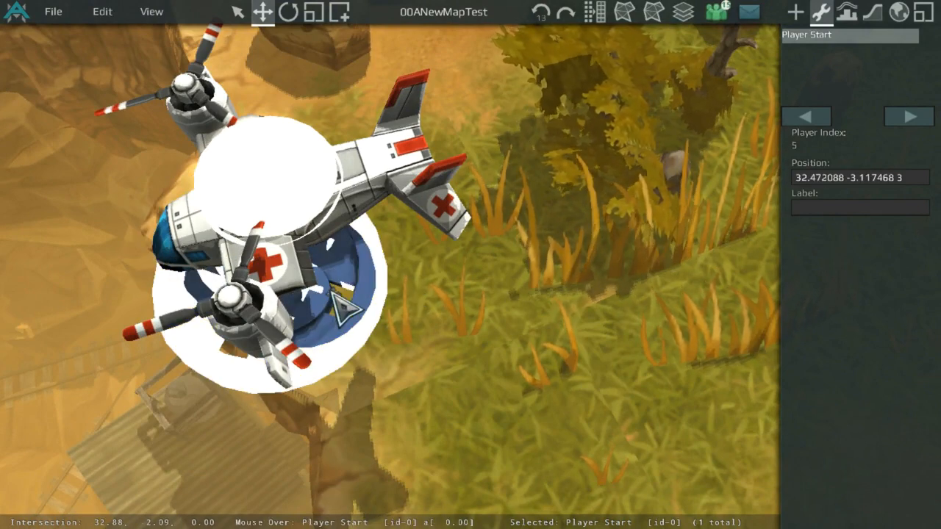
drag(342, 308, 366, 358)
Step: Select the three stacked Player Starts on the eastern rim together and nudge them slightly
shift+click(217, 294)
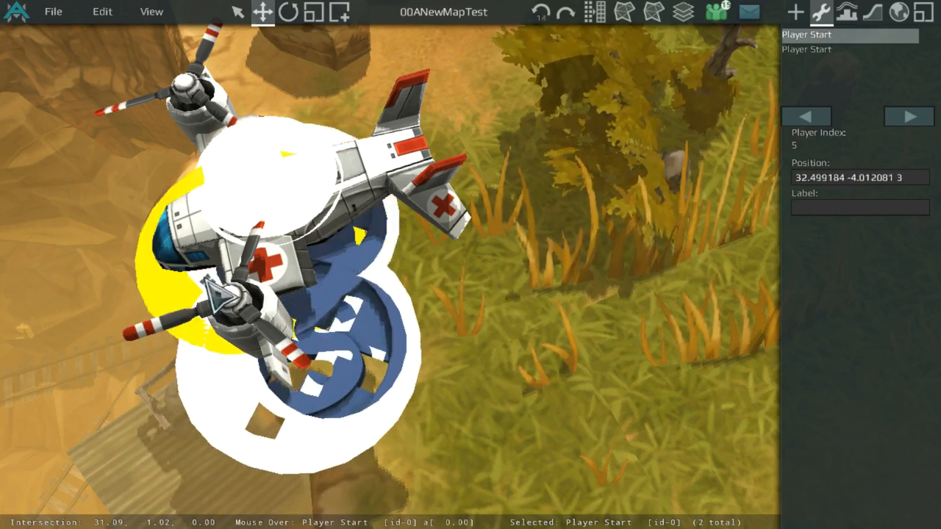
shift+click(210, 283)
click(150, 11)
click(172, 34)
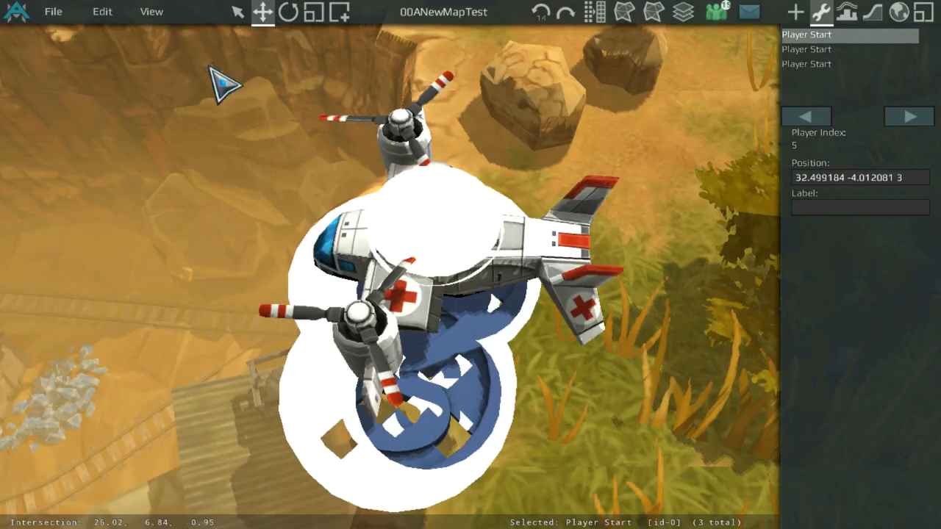
mouse_move(466, 323)
mouse_down()
mouse_move(530, 199)
mouse_move(416, 260)
mouse_move(466, 152)
mouse_move(451, 397)
mouse_move(483, 336)
mouse_move(441, 378)
mouse_move(431, 336)
mouse_move(441, 358)
mouse_move(442, 316)
mouse_move(443, 325)
mouse_up()
Step: Switch the terrain tiles tool to Generate Mode
scroll(442, 316, up, 3)
scroll(442, 324, down, 6)
middle_drag(360, 316, 500, 227)
middle_drag(213, 309, 518, 163)
mouse_move(302, 198)
middle_down()
mouse_move(527, 110)
mouse_move(609, 348)
mouse_move(610, 137)
middle_up()
mouse_move(257, 139)
middle_down()
mouse_move(340, 389)
mouse_move(489, 258)
middle_up()
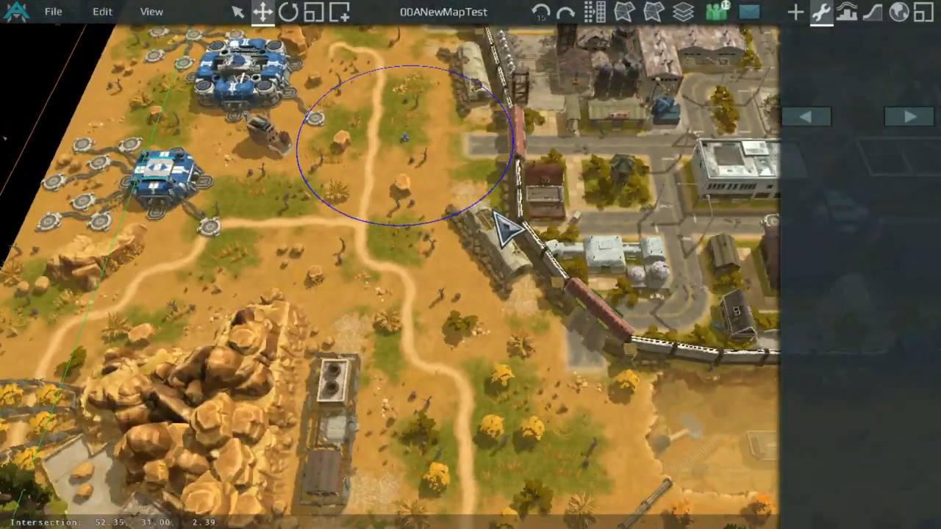
click(873, 12)
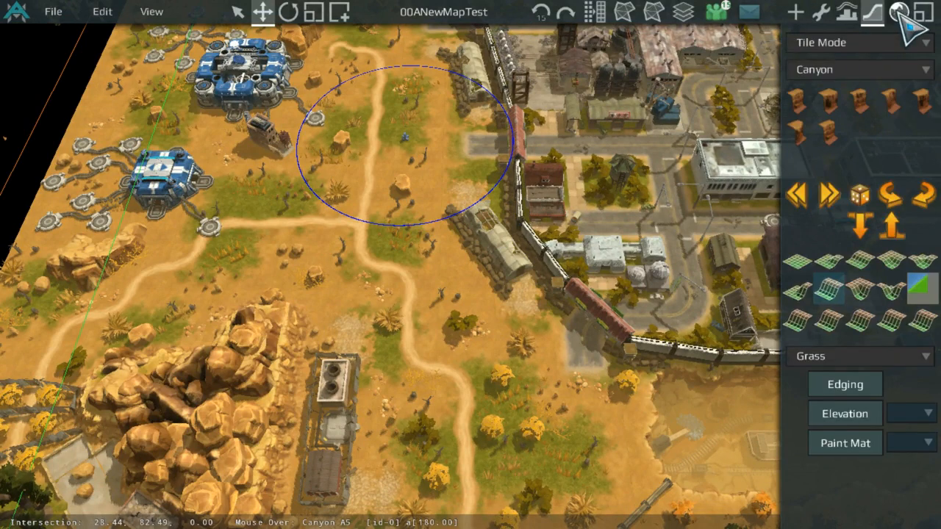
click(899, 13)
click(878, 14)
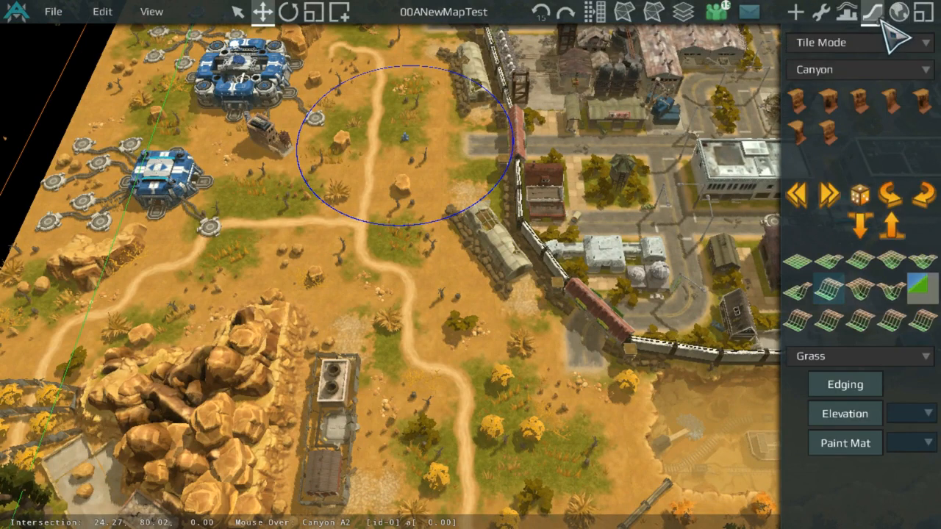
click(846, 46)
click(843, 76)
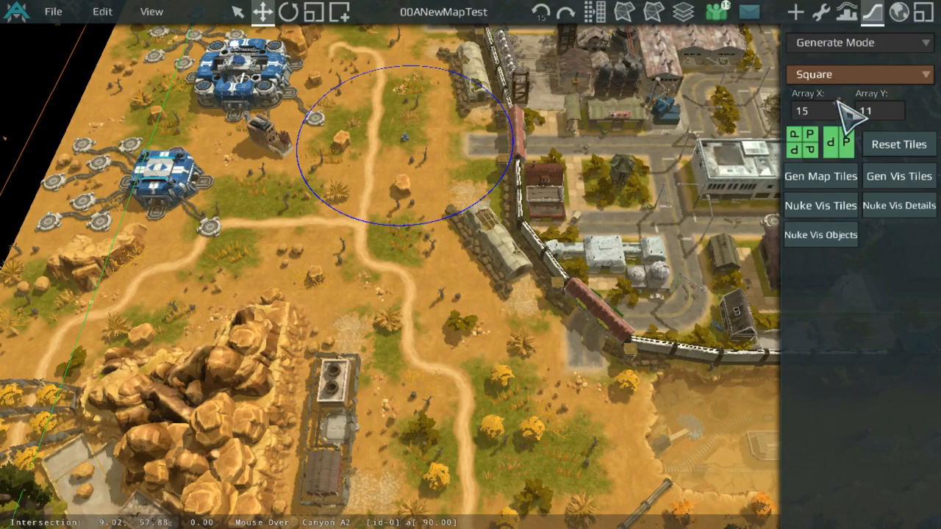
Step: Set the tile Array X to 18 and reset the tiles to enlarge the map grid
scroll(578, 194, down, 5)
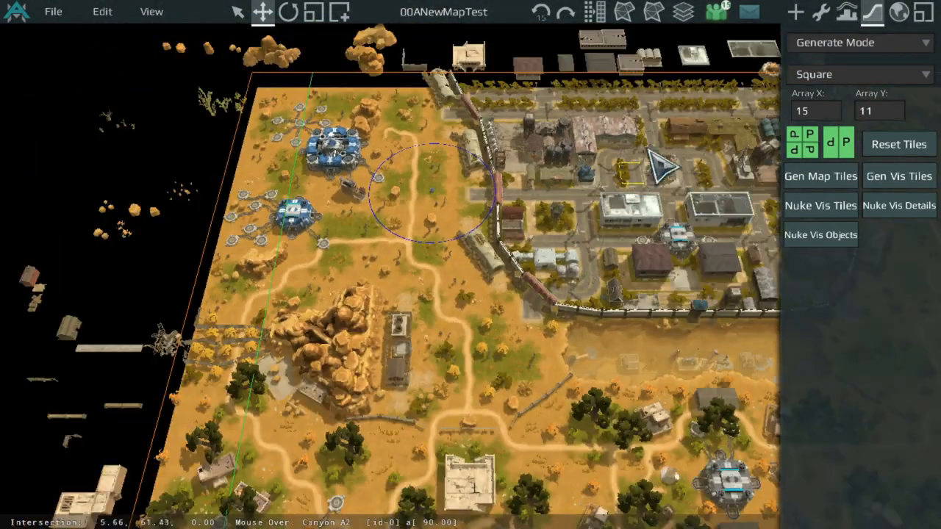
scroll(647, 163, down, 1)
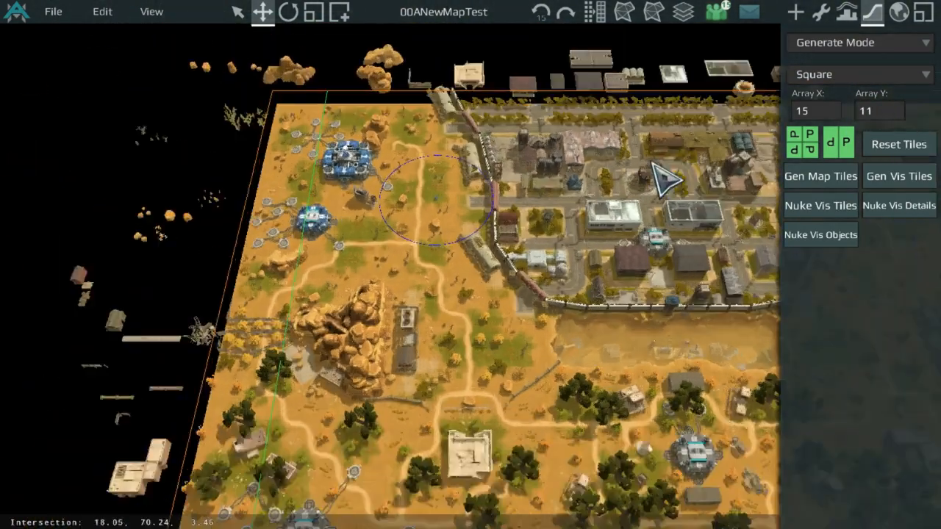
scroll(651, 164, up, 2)
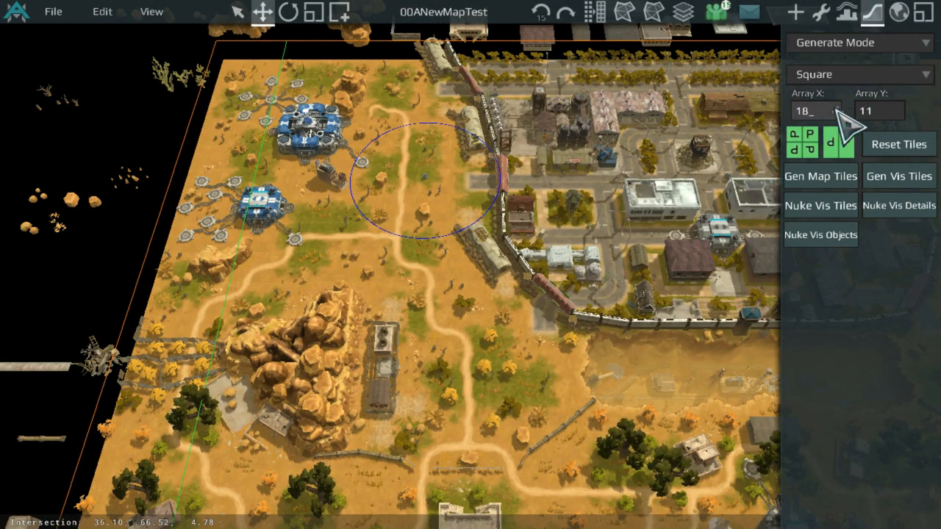
click(906, 136)
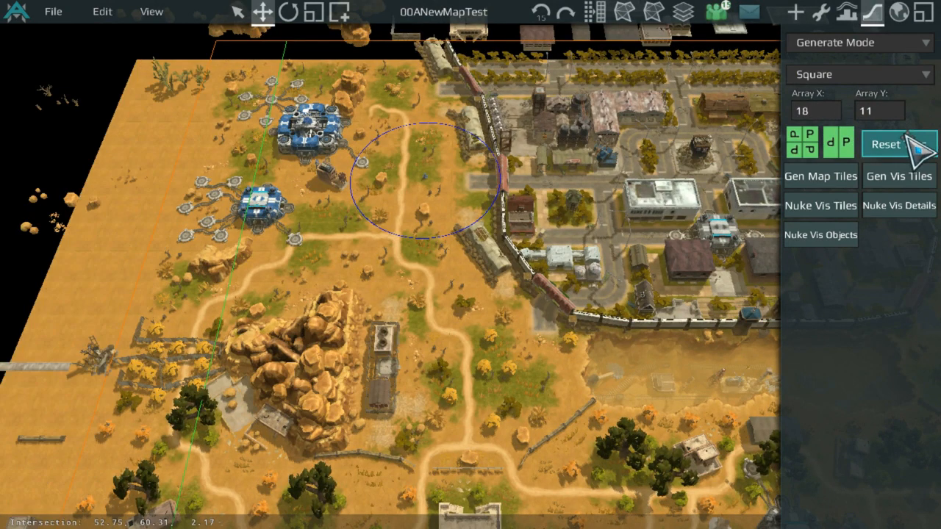
Step: Inspect the enlarged tile grid around the map's western and southern edges
scroll(481, 250, down, 4)
middle_drag(329, 339, 504, 117)
scroll(399, 236, up, 3)
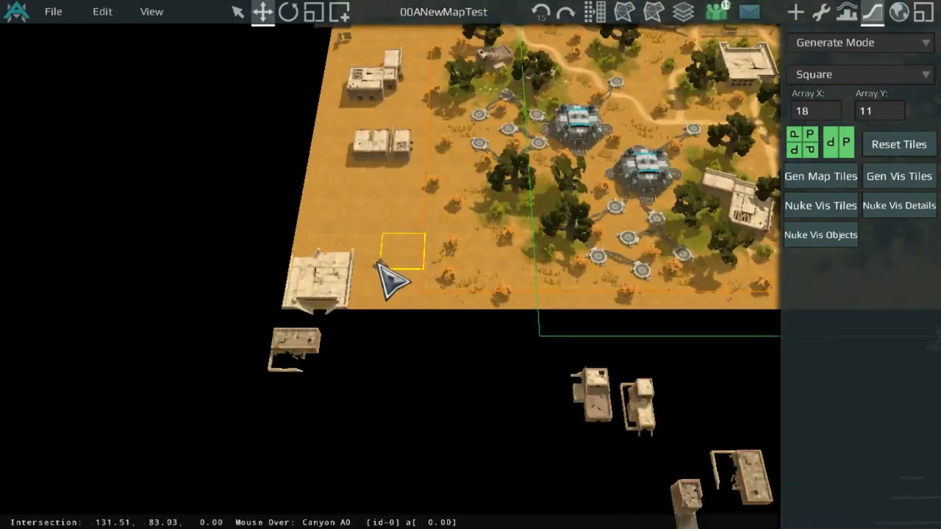
middle_drag(409, 139, 384, 383)
middle_drag(431, 169, 411, 246)
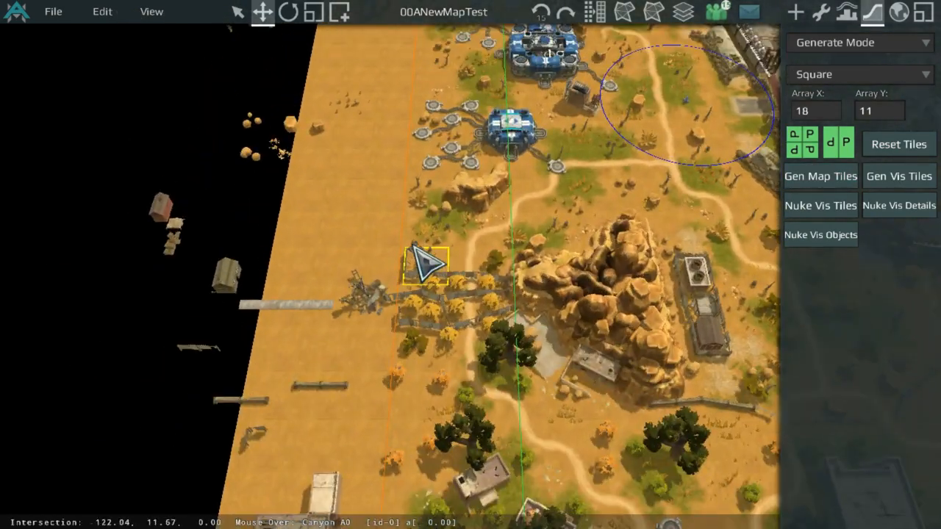
middle_drag(436, 191, 422, 457)
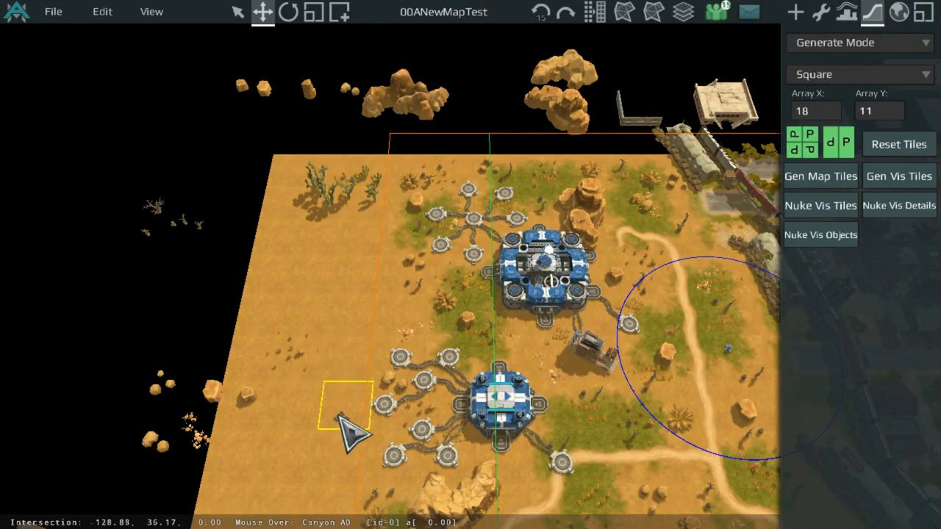
middle_drag(455, 392, 331, 278)
middle_drag(300, 222, 263, 326)
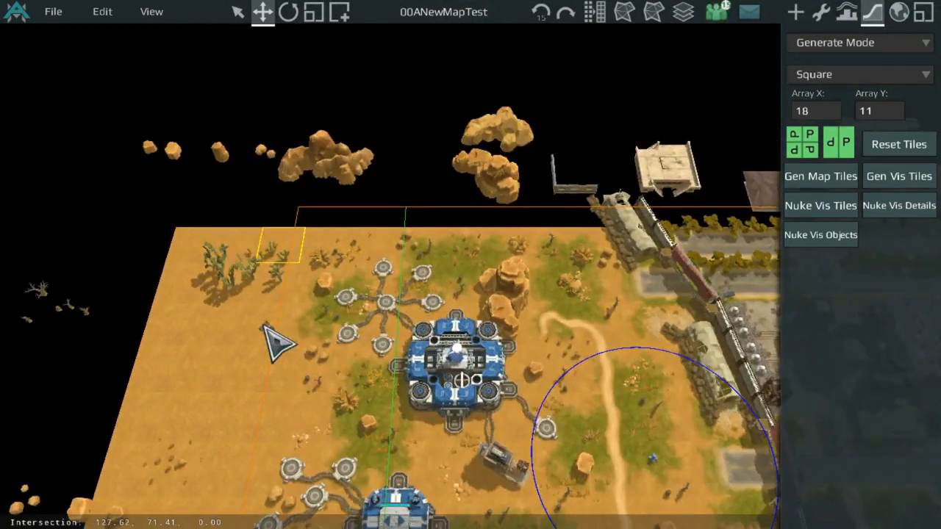
scroll(580, 412, down, 2)
middle_drag(581, 412, 551, 117)
scroll(591, 340, down, 3)
middle_drag(590, 341, 500, 113)
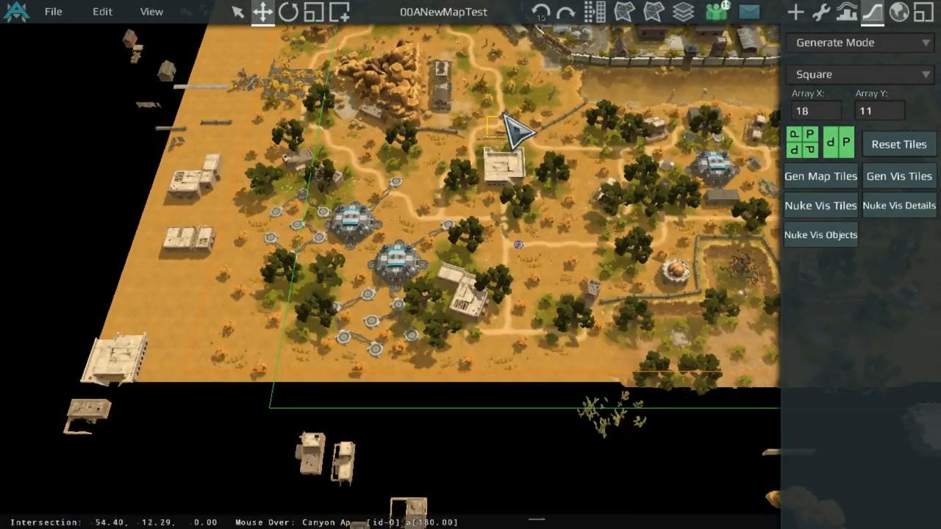
Step: Set the tile Array Y to 12
middle_drag(679, 243, 622, 168)
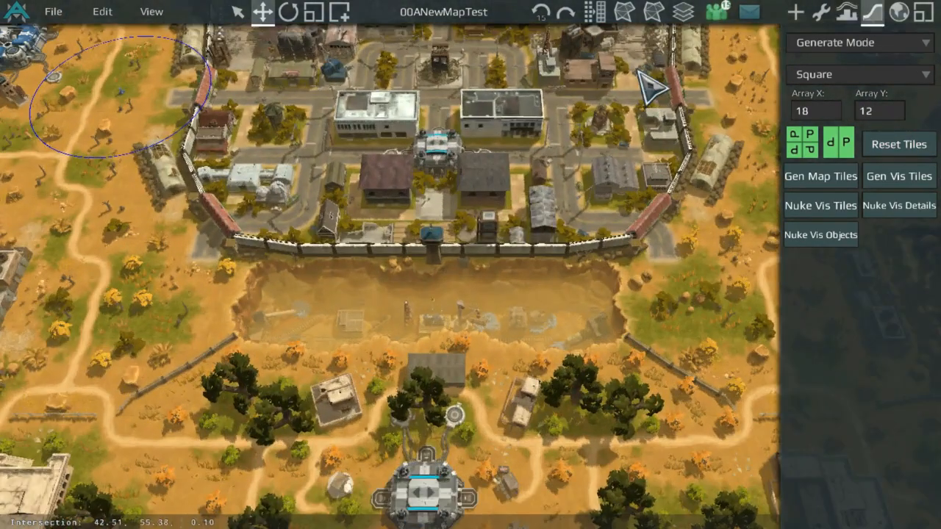
middle_drag(645, 73, 603, 192)
middle_drag(306, 150, 703, 86)
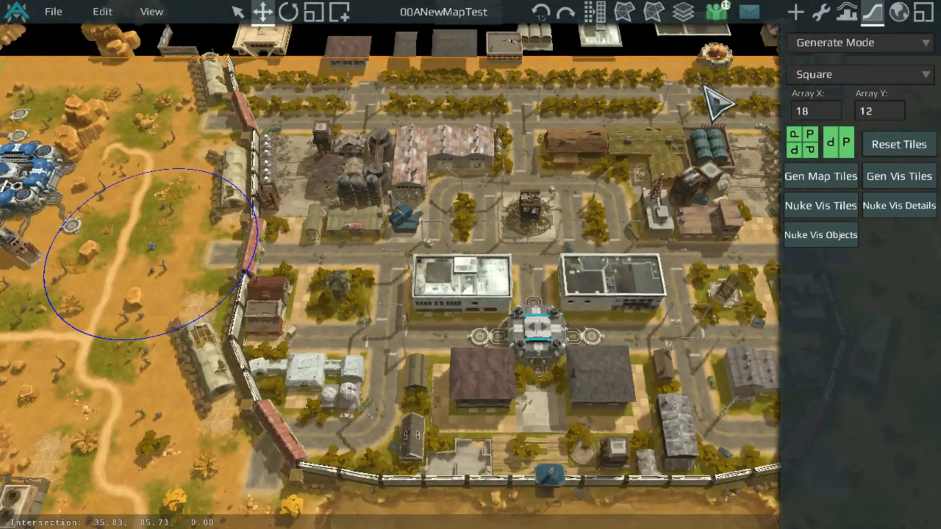
Step: Switch the object placement palette to Game Locations
click(821, 12)
click(796, 13)
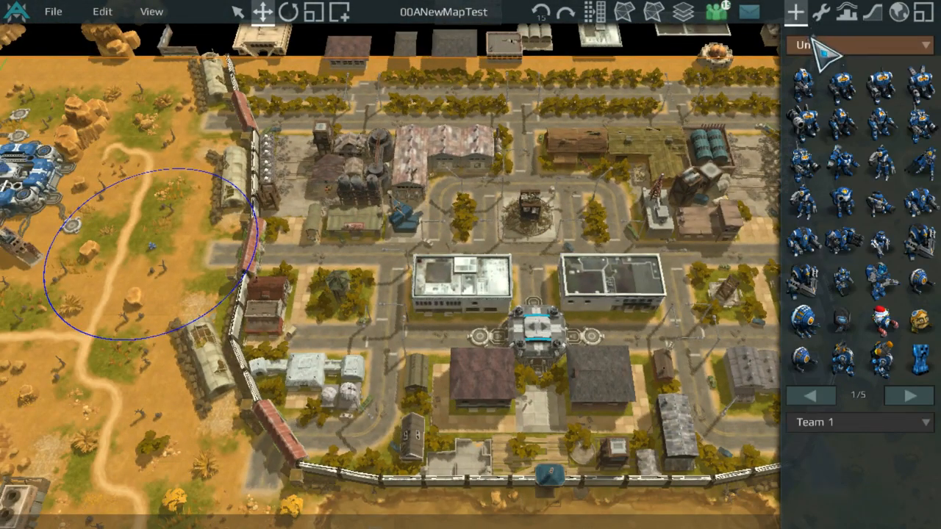
click(824, 45)
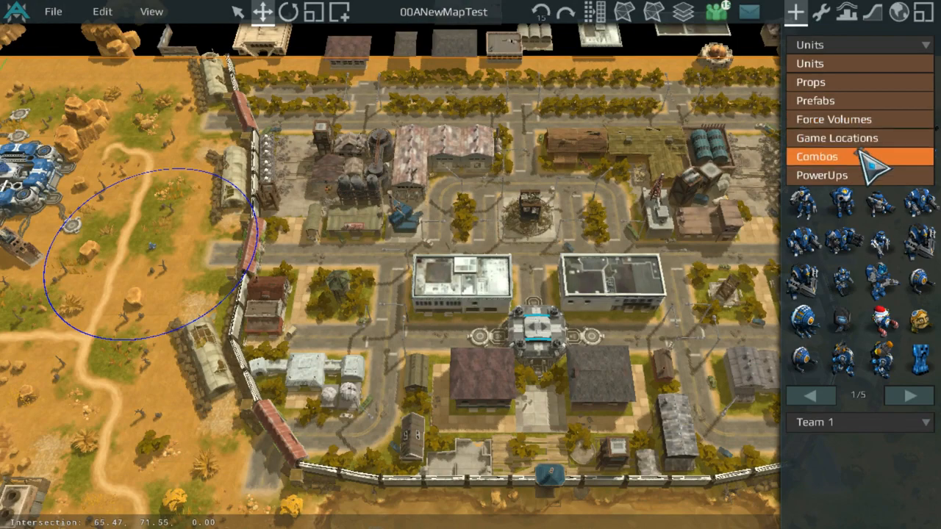
click(865, 139)
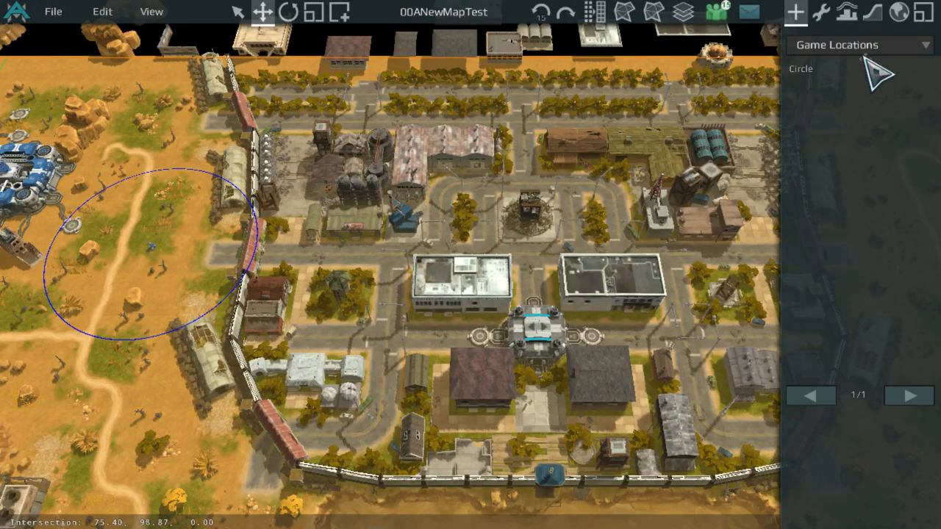
Step: Place a new small game location circle on the canyon map
scroll(379, 247, down, 2)
middle_drag(380, 247, 528, 28)
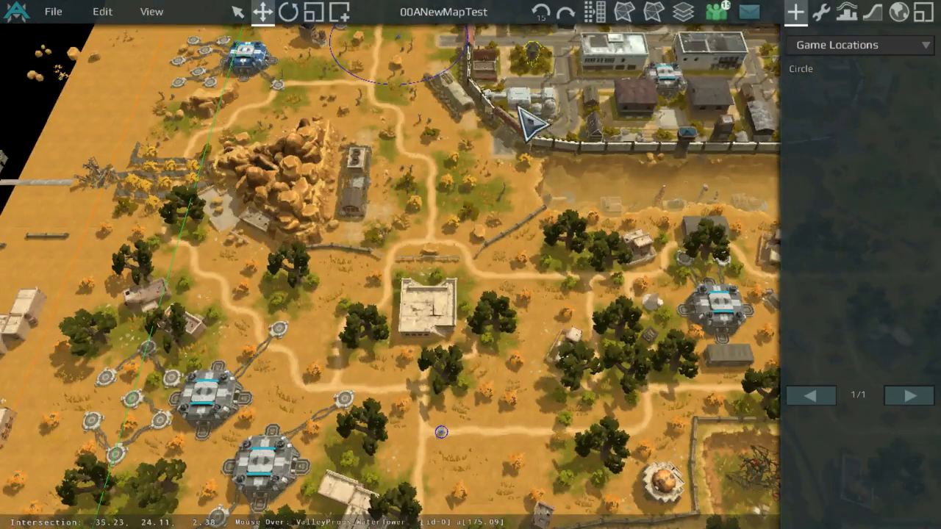
middle_drag(519, 106, 432, 267)
scroll(444, 286, up, 2)
scroll(527, 266, down, 3)
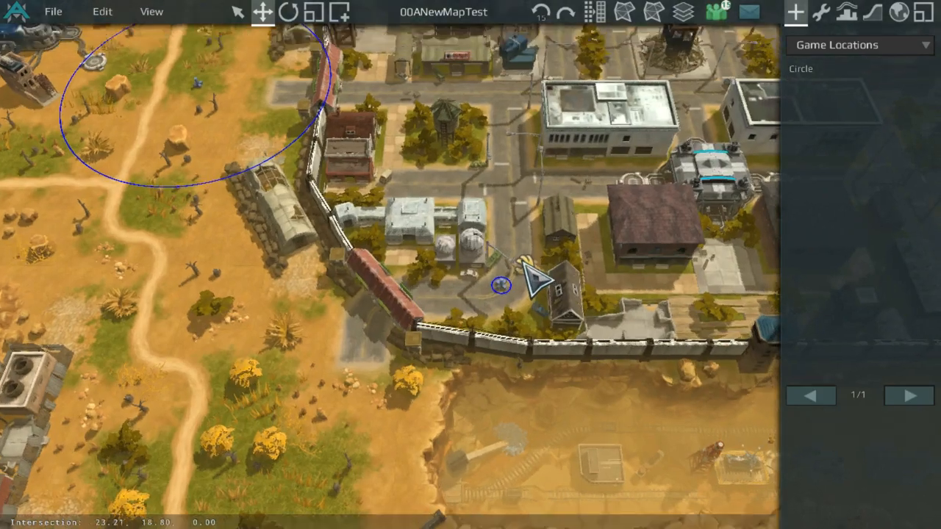
middle_drag(517, 283, 593, 181)
scroll(572, 224, up, 2)
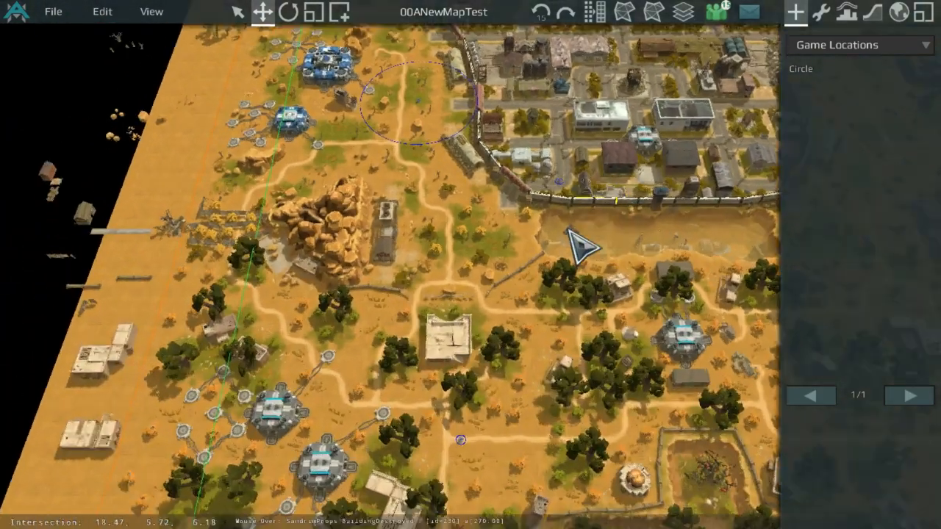
middle_drag(557, 267, 647, 114)
click(822, 12)
scroll(598, 309, up, 3)
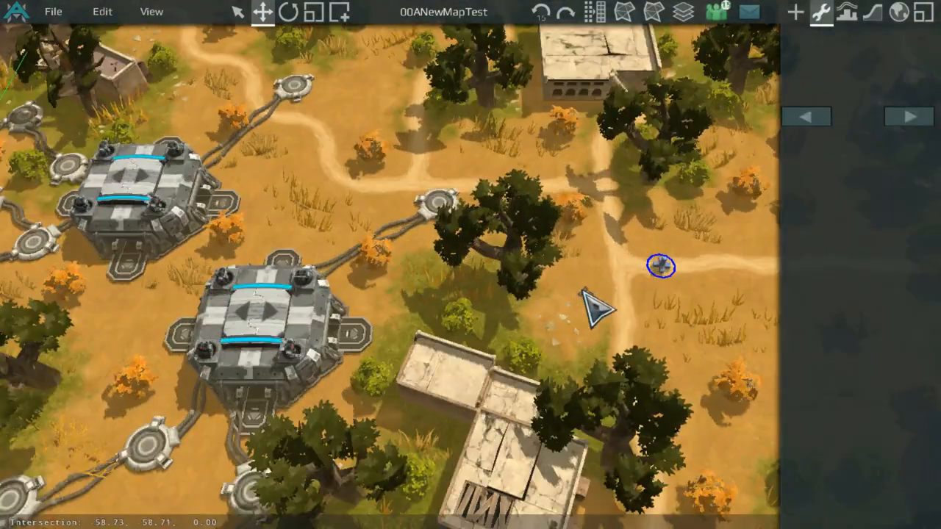
scroll(660, 266, down, 3)
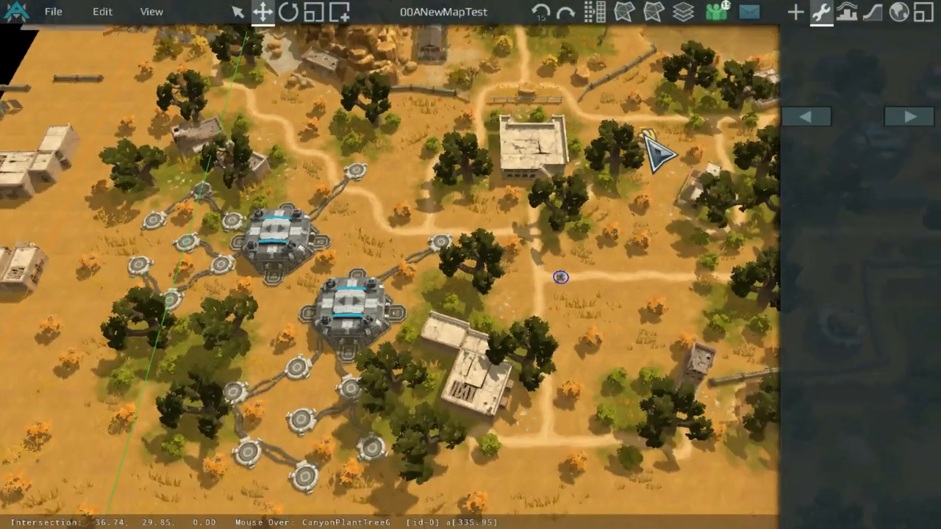
scroll(556, 326, up, 2)
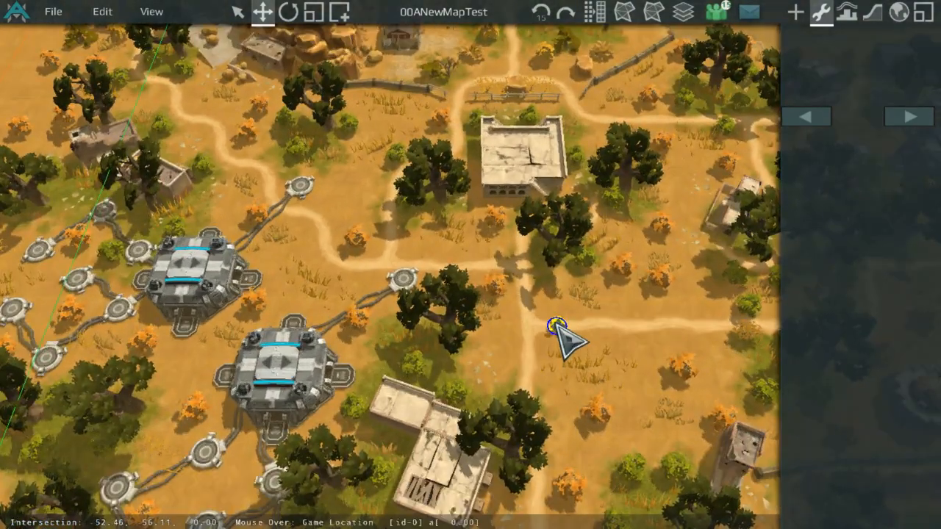
Step: Move the new game location onto a town road and set its radius to 5
mouse_move(556, 325)
mouse_down()
mouse_move(578, 242)
mouse_move(406, 383)
mouse_up()
middle_drag(622, 77, 401, 395)
scroll(459, 139, up, 5)
mouse_move(408, 384)
mouse_down()
mouse_move(459, 139)
mouse_move(420, 328)
mouse_move(444, 285)
mouse_up()
scroll(444, 285, up, 1)
click(834, 185)
click(838, 201)
key(BackSpace)
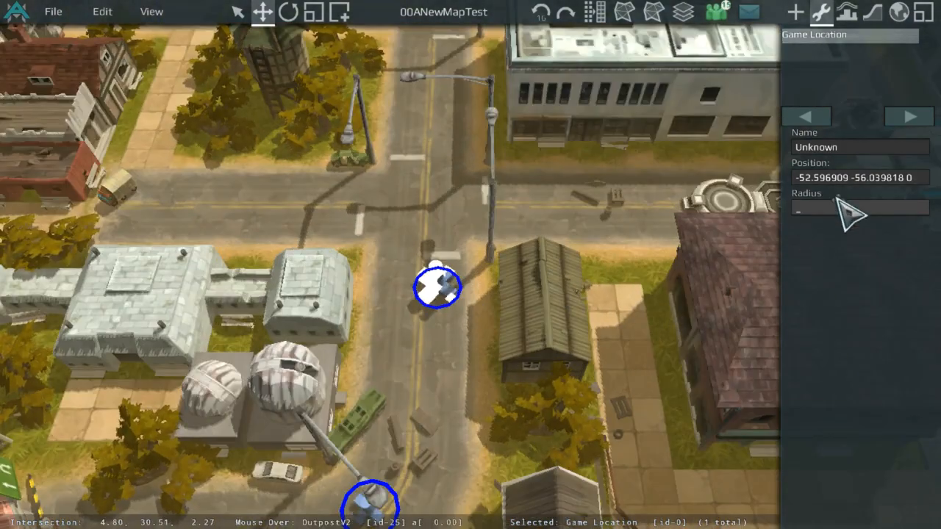
text(5)
key(Return)
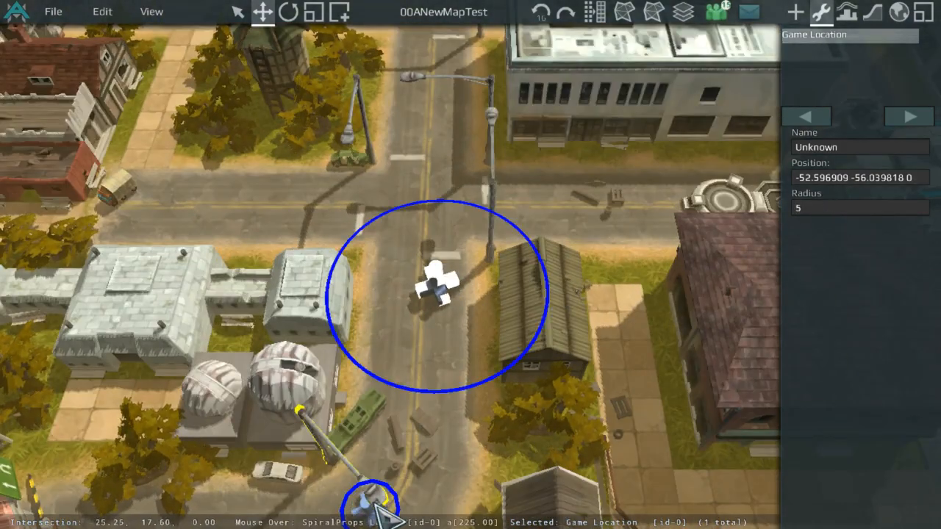
Step: Set the radius of the game location on the southern road bend to 5
middle_drag(376, 506, 470, 354)
click(428, 384)
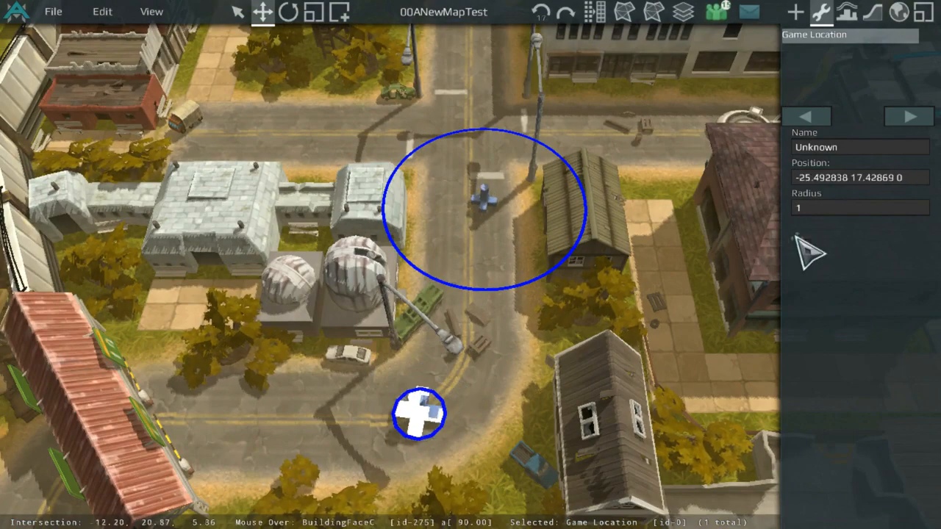
text(5)
key(Return)
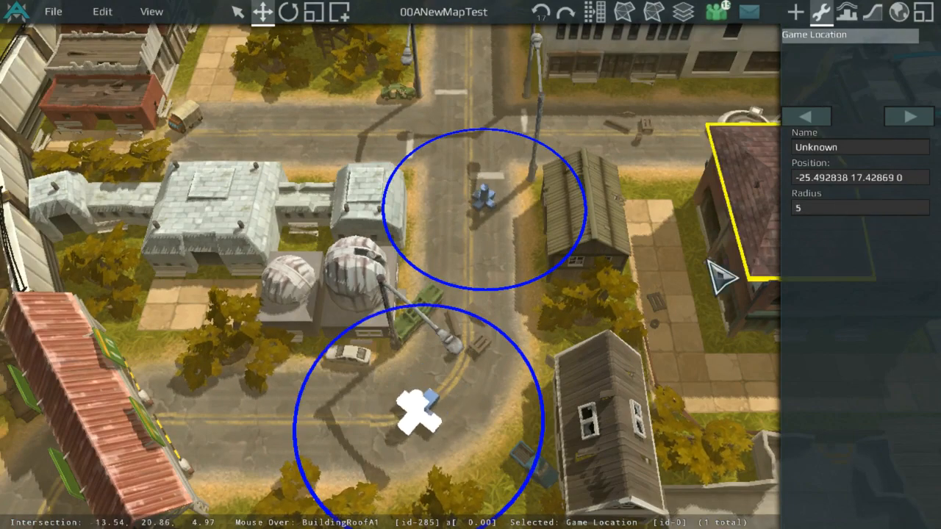
Step: Move the town-road game location west to the road by the rail crossing
scroll(709, 260, down, 4)
middle_drag(538, 266, 428, 469)
click(295, 356)
middle_drag(295, 356, 393, 361)
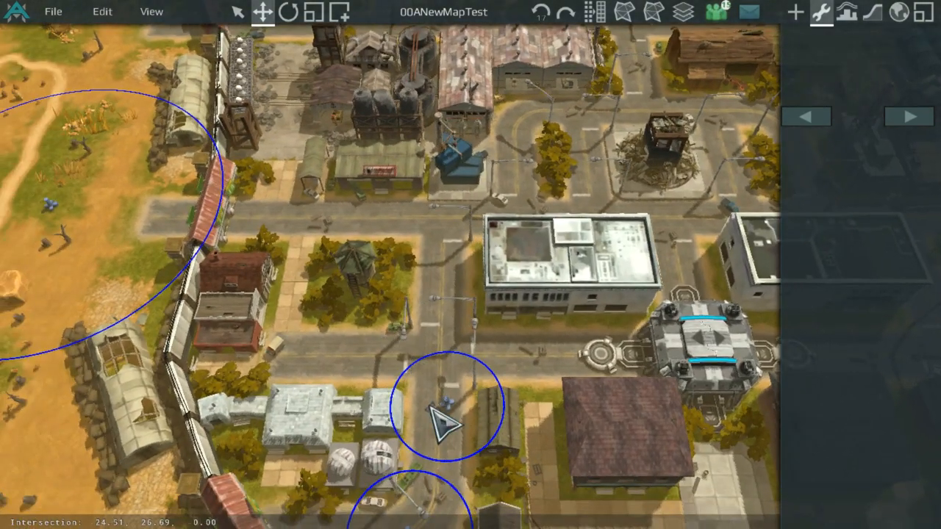
click(435, 404)
mouse_move(435, 404)
mouse_down()
mouse_move(296, 208)
mouse_move(295, 392)
mouse_move(142, 403)
mouse_move(141, 369)
mouse_up()
scroll(296, 211, up, 4)
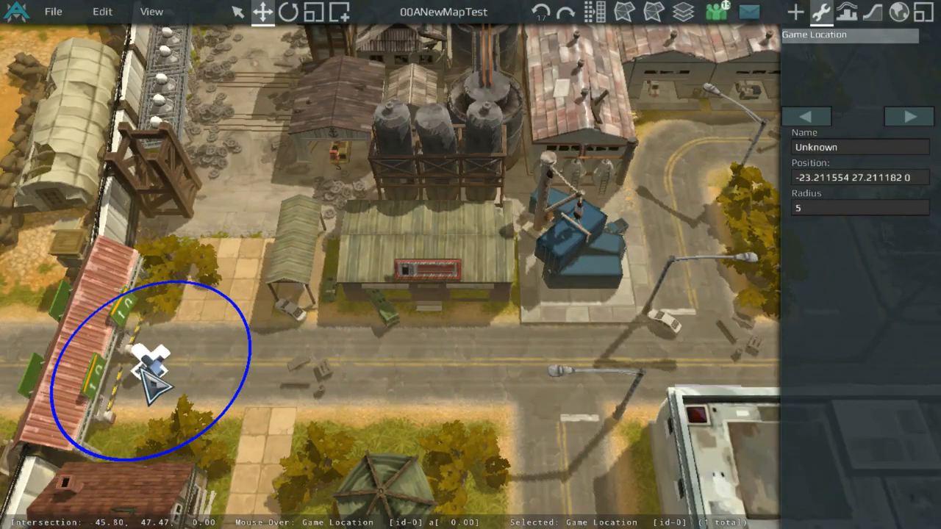
Step: Check the road tile's position and set the crossing game location's position to -40 48 0
click(873, 12)
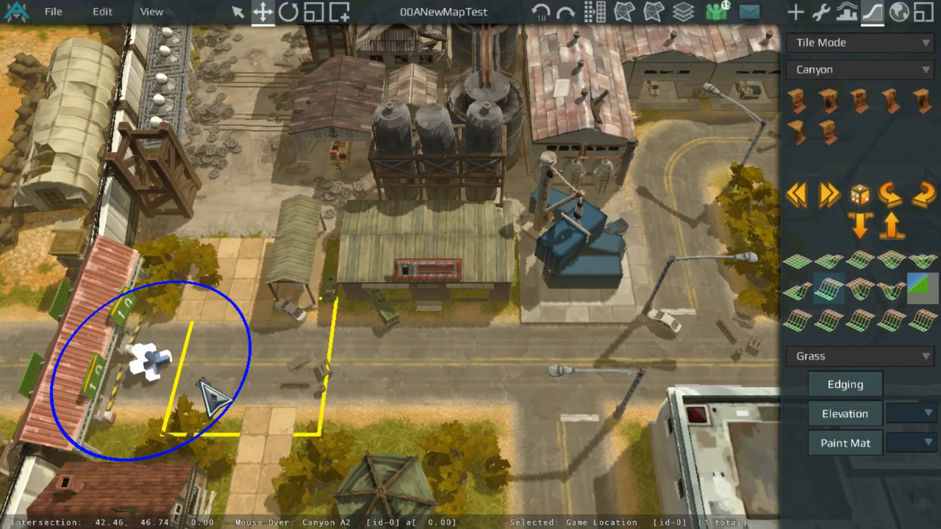
click(822, 13)
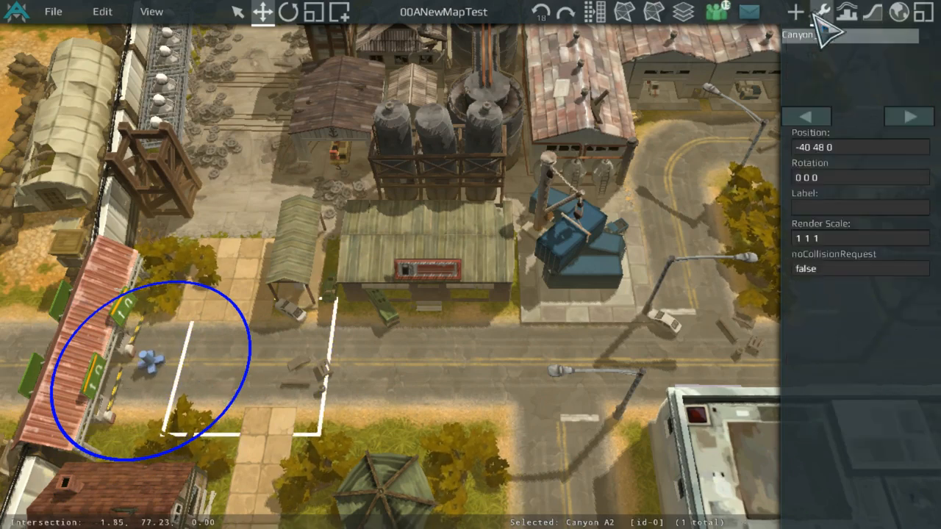
click(157, 360)
click(873, 178)
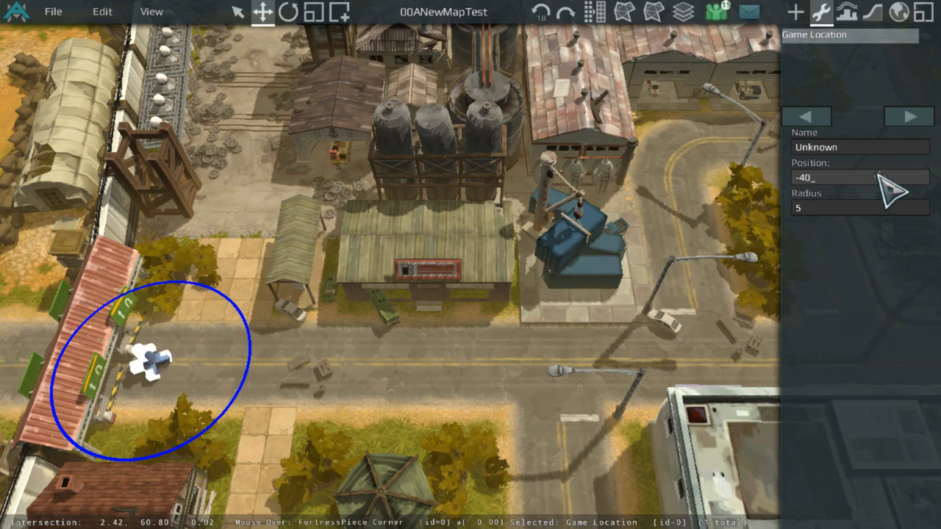
key(Return)
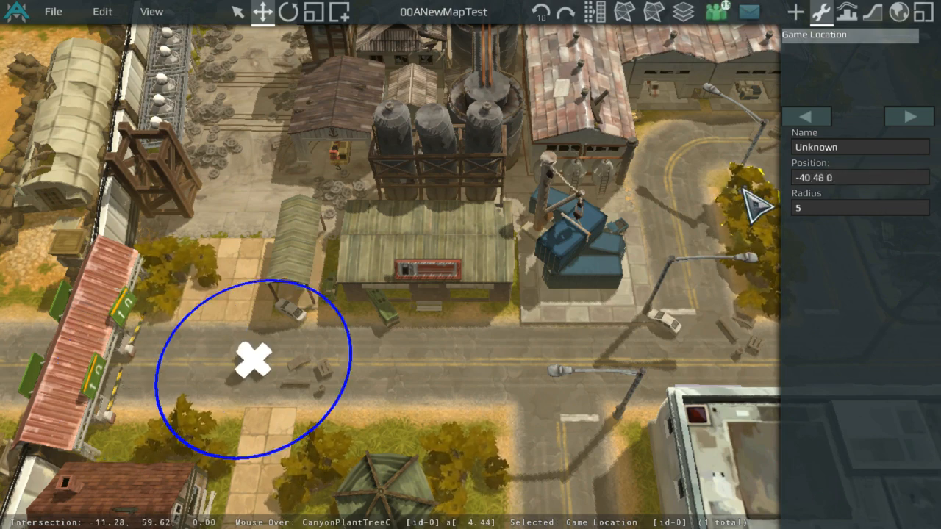
Step: Drag the crossing game location slightly along the road to about -44 48 0
key(Left)
scroll(640, 287, down, 4)
middle_drag(640, 287, 676, 17)
middle_drag(407, 122, 364, 353)
click(357, 344)
scroll(356, 344, up, 3)
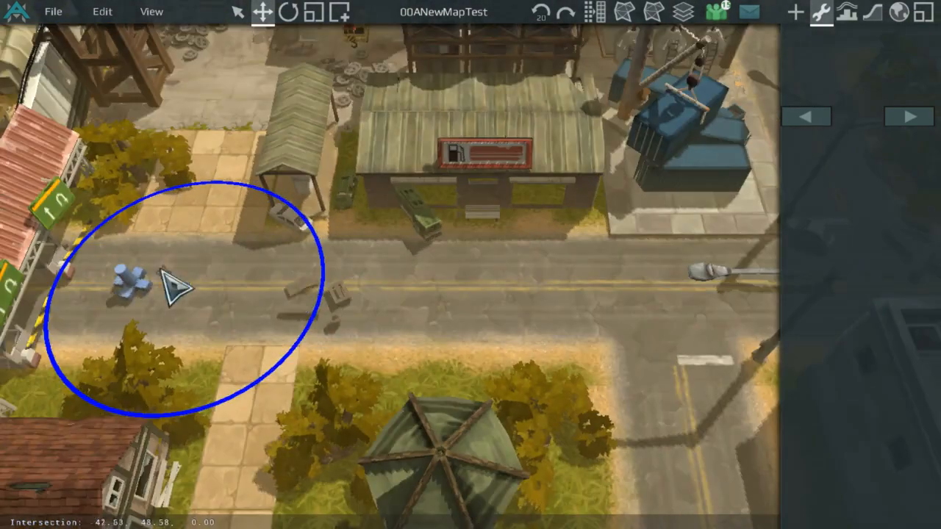
click(131, 273)
shift+drag(131, 272, 159, 289)
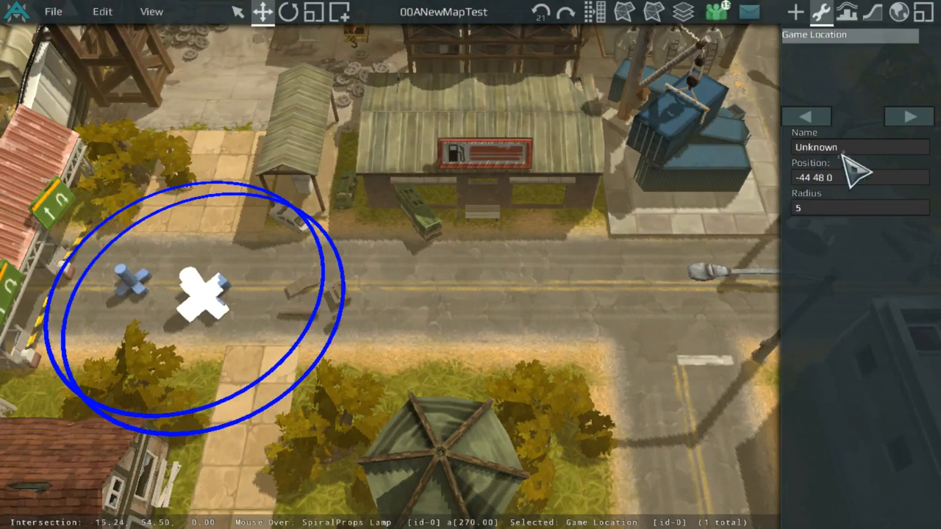
Step: Try setting the game location's position to 44 48 0
key(Left)
key(BackSpace)
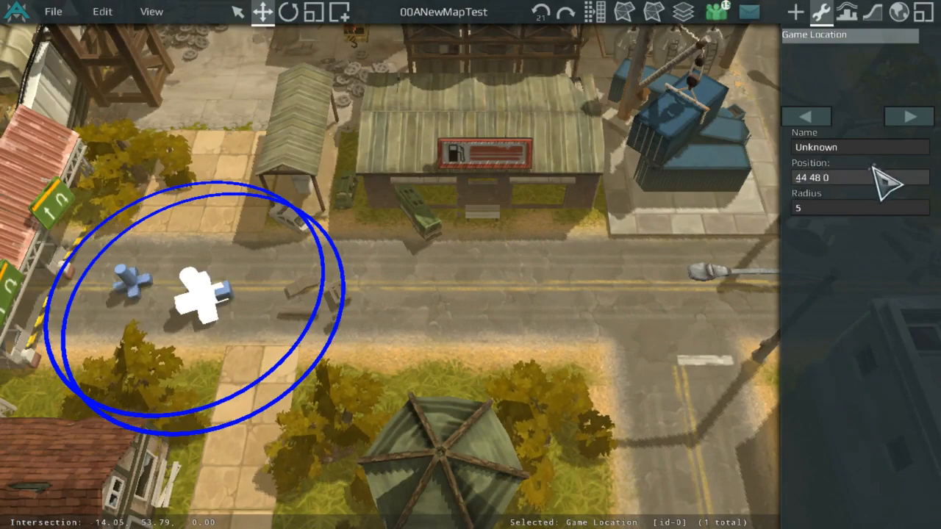
key(Return)
scroll(500, 243, down, 5)
mouse_move(500, 243)
middle_down()
mouse_move(223, 261)
mouse_move(211, 250)
mouse_move(508, 243)
middle_up()
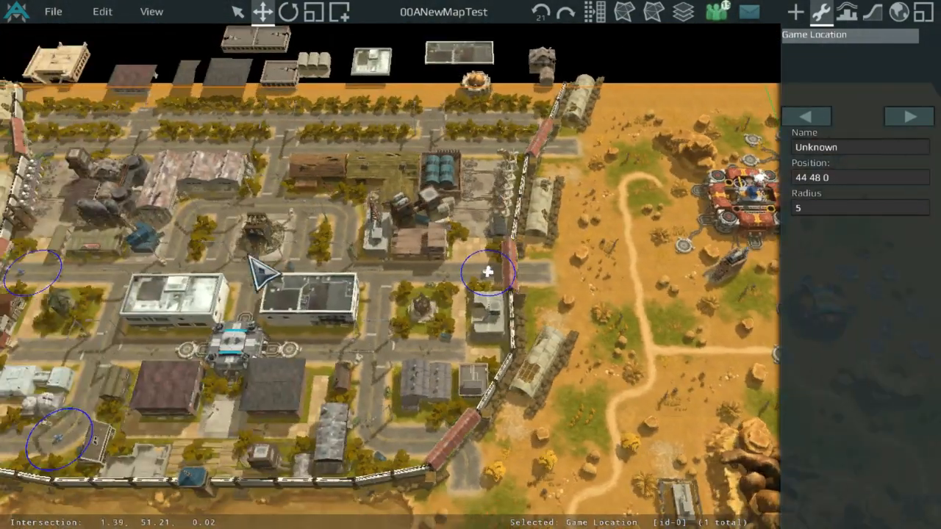
middle_drag(252, 257, 581, 226)
scroll(379, 252, up, 5)
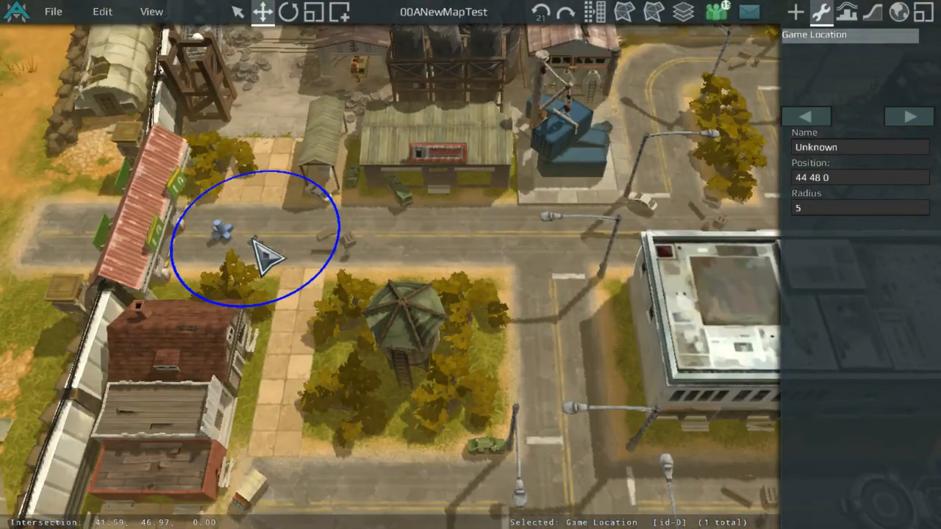
Step: Restore the game location's position to -44 48 0 and reselect it
click(849, 170)
key(Return)
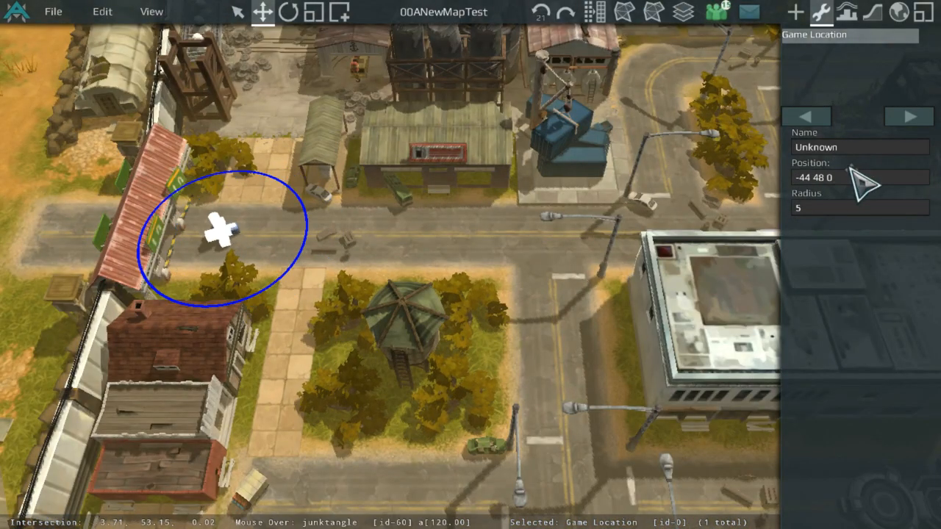
click(481, 255)
scroll(496, 273, down, 4)
scroll(466, 361, up, 4)
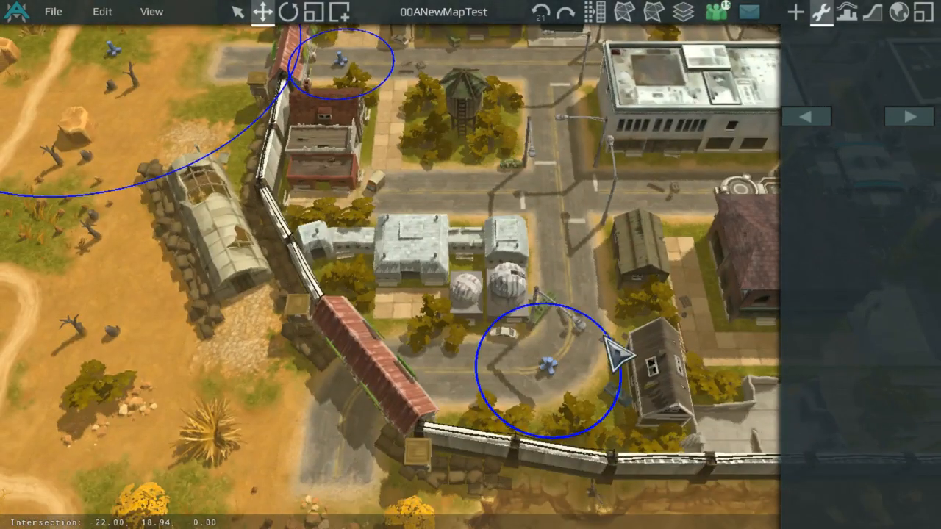
scroll(403, 184, up, 5)
click(388, 172)
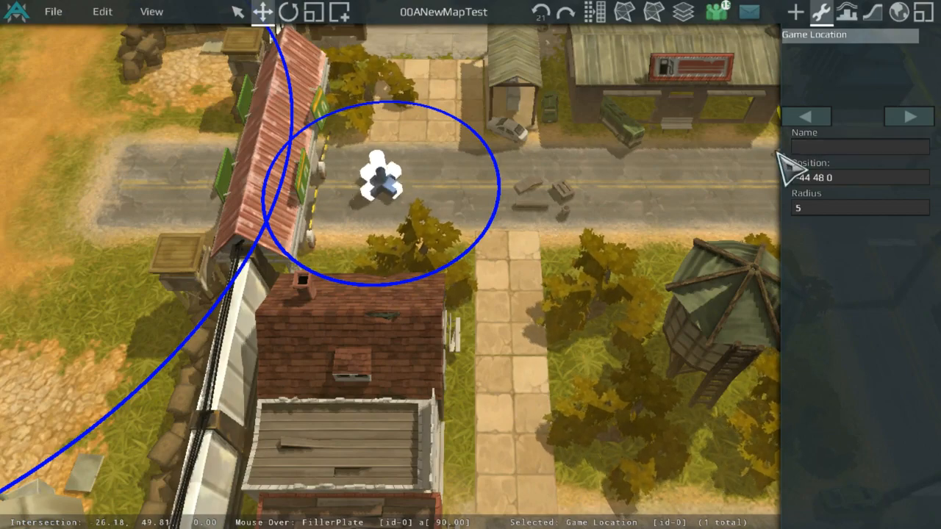
Step: Inspect the placed game locations around the town from different views
scroll(652, 197, down, 5)
scroll(654, 244, up, 4)
scroll(601, 399, down, 5)
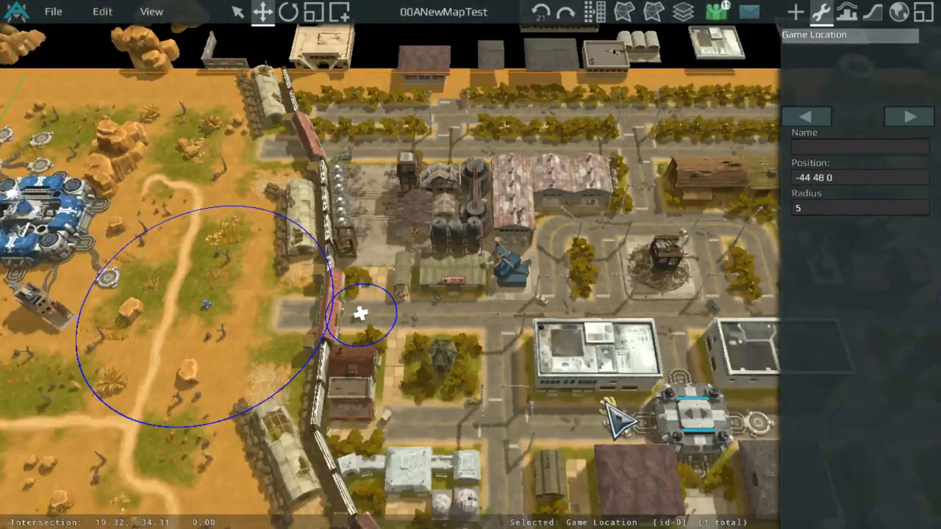
middle_drag(600, 399, 336, 427)
middle_drag(250, 254, 341, 193)
middle_drag(297, 266, 430, 274)
scroll(503, 299, up, 2)
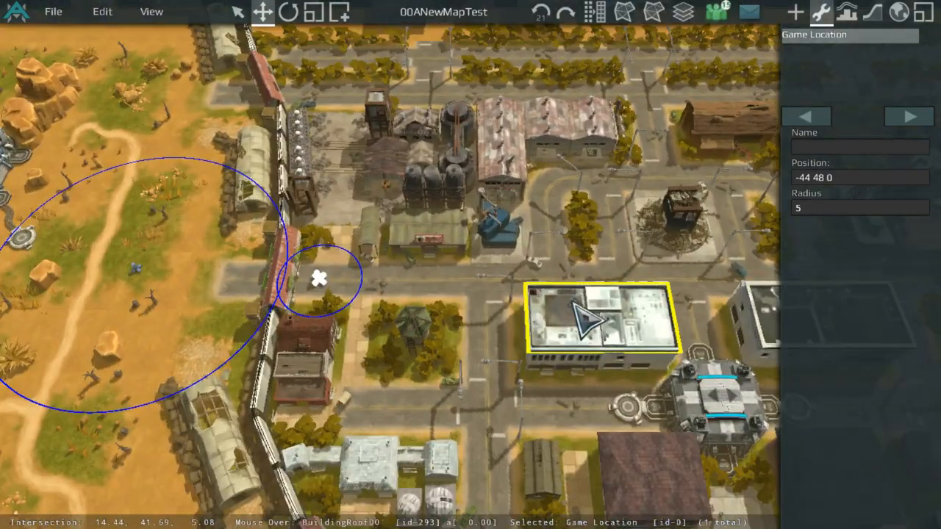
scroll(760, 203, down, 3)
middle_drag(599, 316, 506, 279)
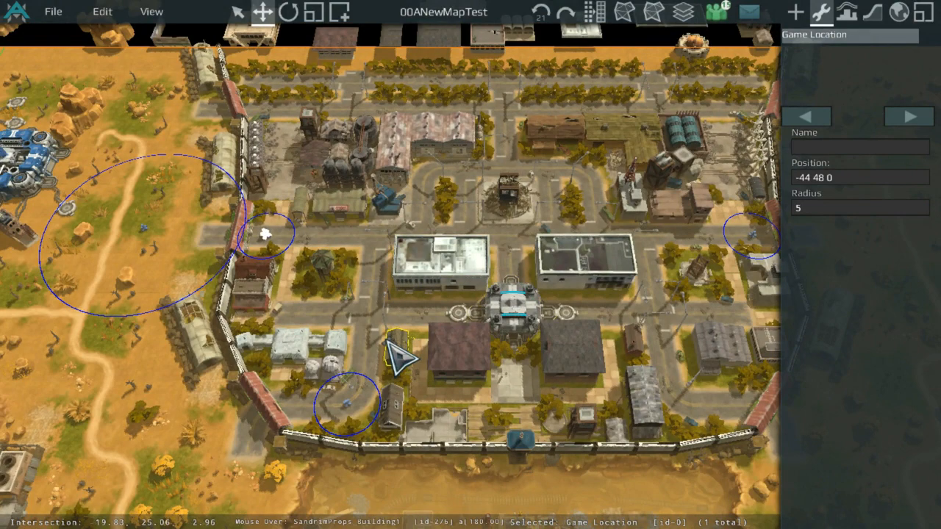
scroll(397, 358, up, 2)
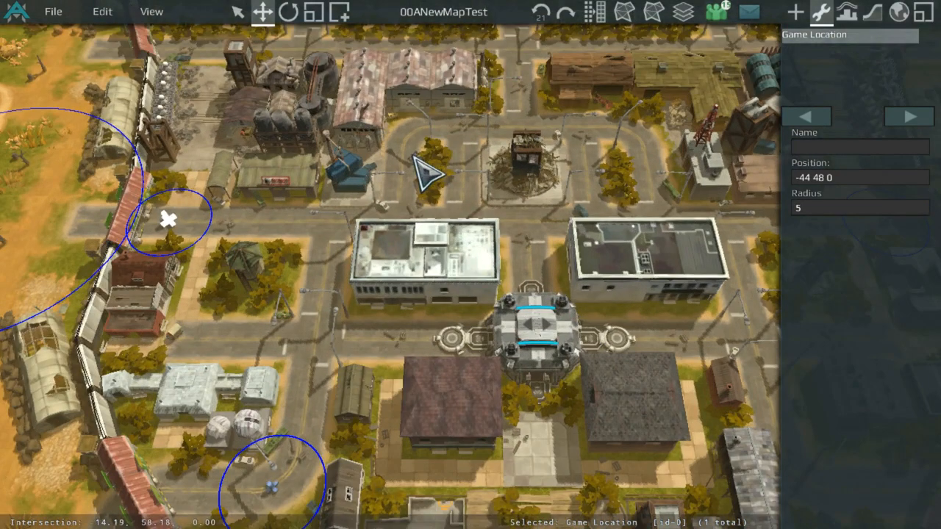
middle_drag(328, 390, 352, 423)
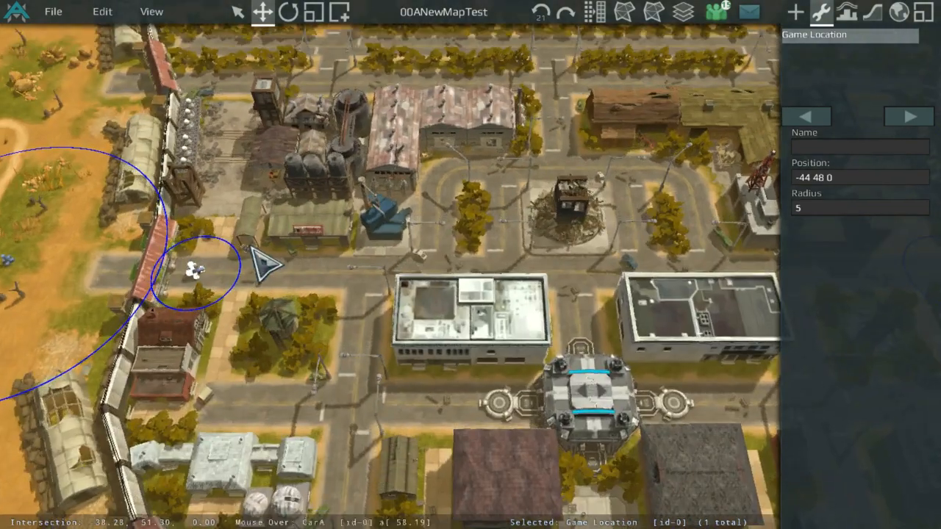
scroll(225, 257, down, 3)
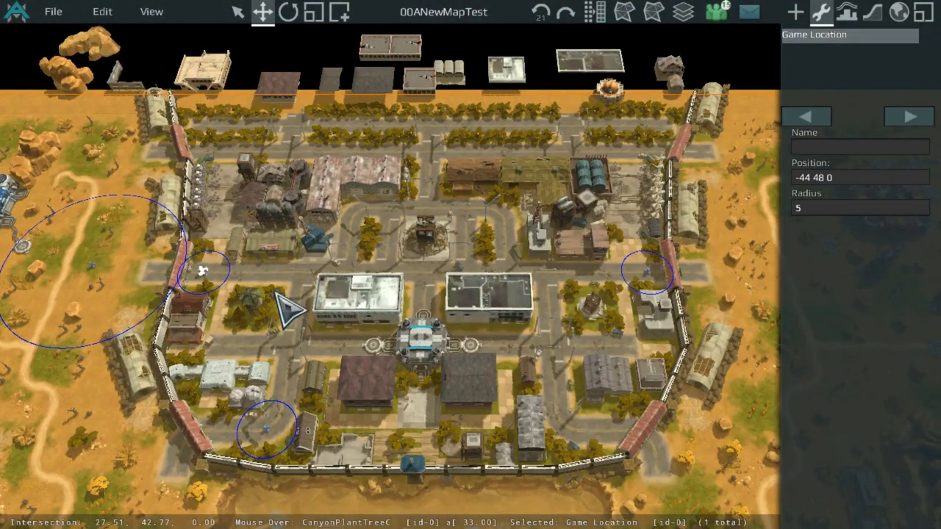
middle_drag(322, 282, 398, 282)
scroll(401, 276, up, 3)
middle_drag(403, 206, 588, 340)
scroll(603, 331, down, 3)
scroll(613, 309, up, 1)
middle_drag(613, 309, 500, 186)
scroll(603, 197, down, 3)
scroll(500, 186, up, 3)
scroll(416, 260, up, 1)
scroll(391, 280, down, 1)
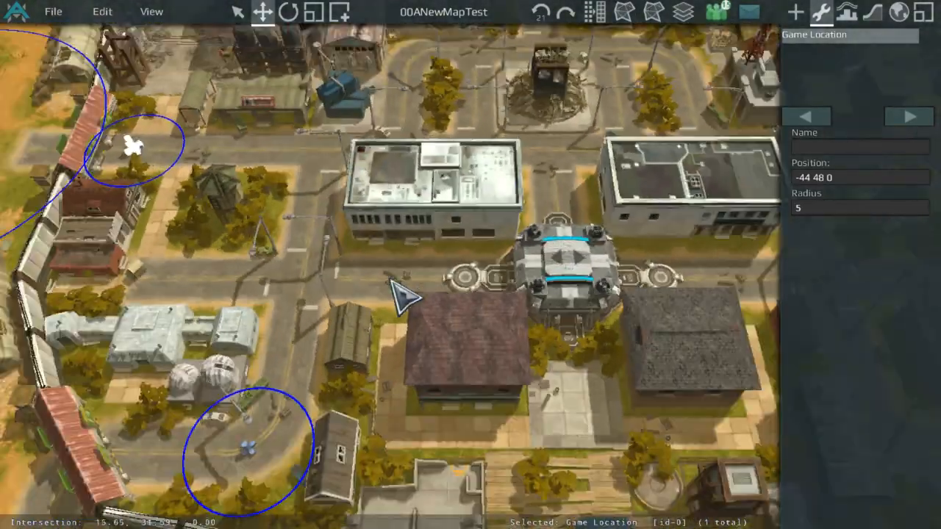
middle_drag(385, 316, 522, 316)
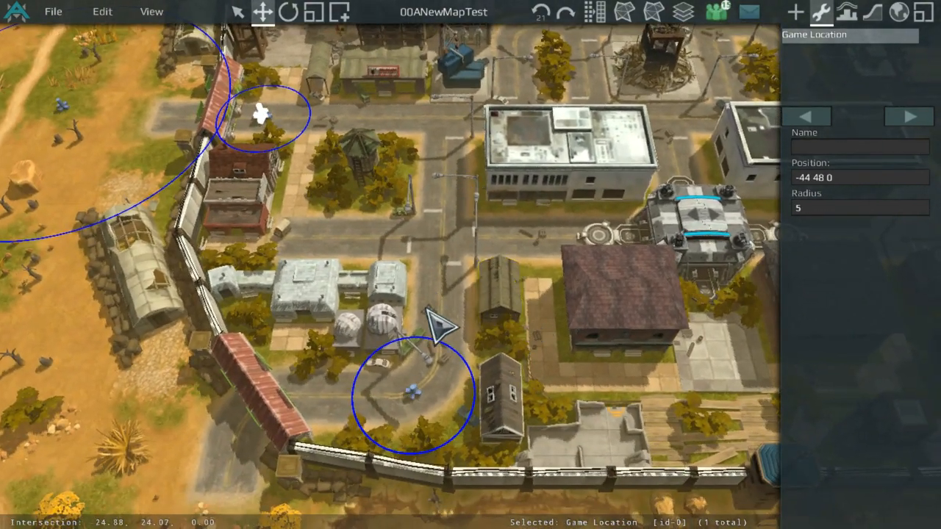
middle_drag(502, 420, 62, 375)
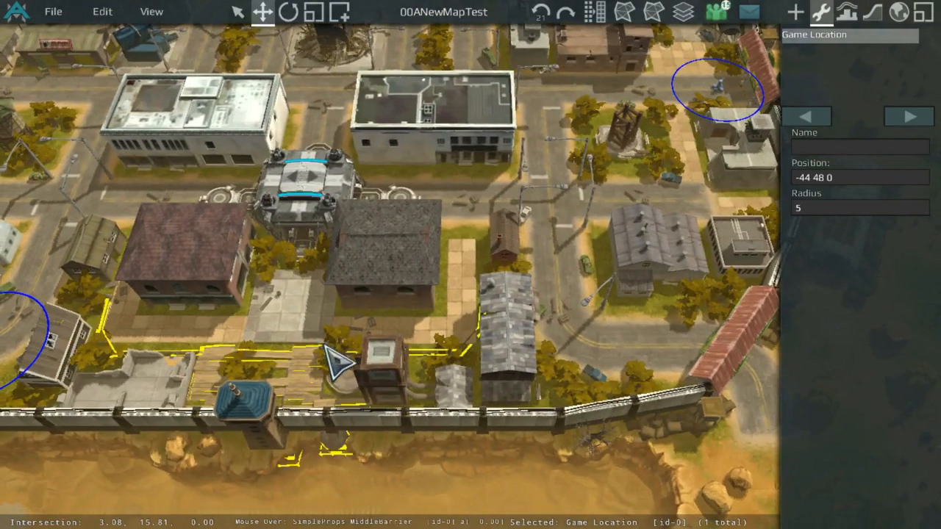
middle_drag(374, 333, 718, 347)
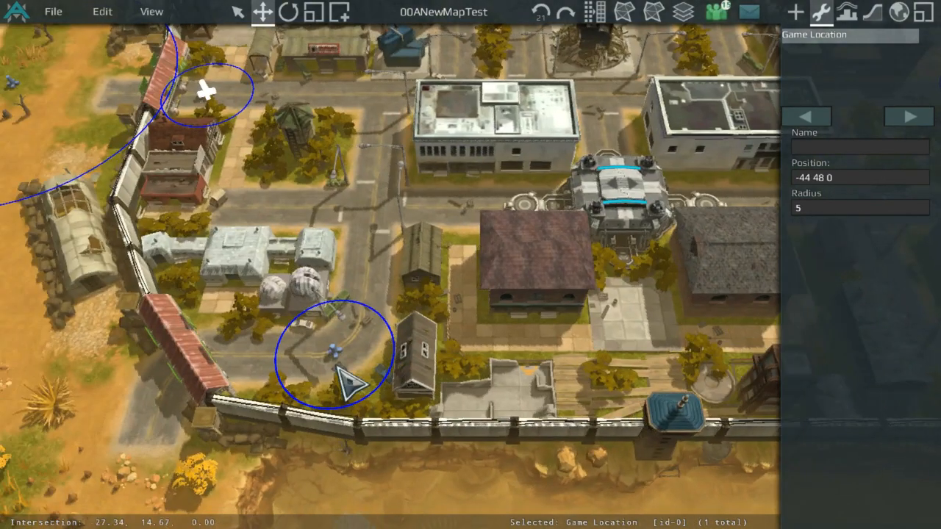
middle_drag(399, 185, 642, 378)
Step: Name the game location at -44 48 0 MidPatrol1
click(827, 142)
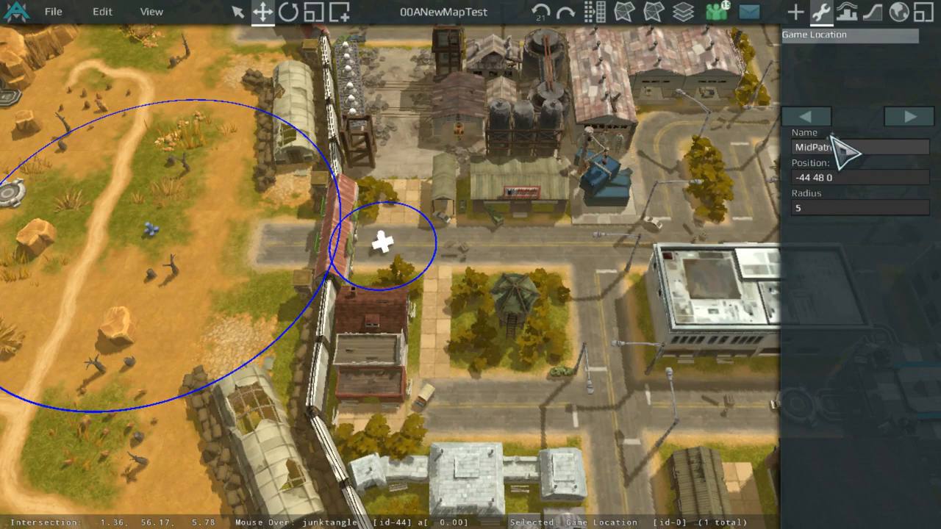
key(Return)
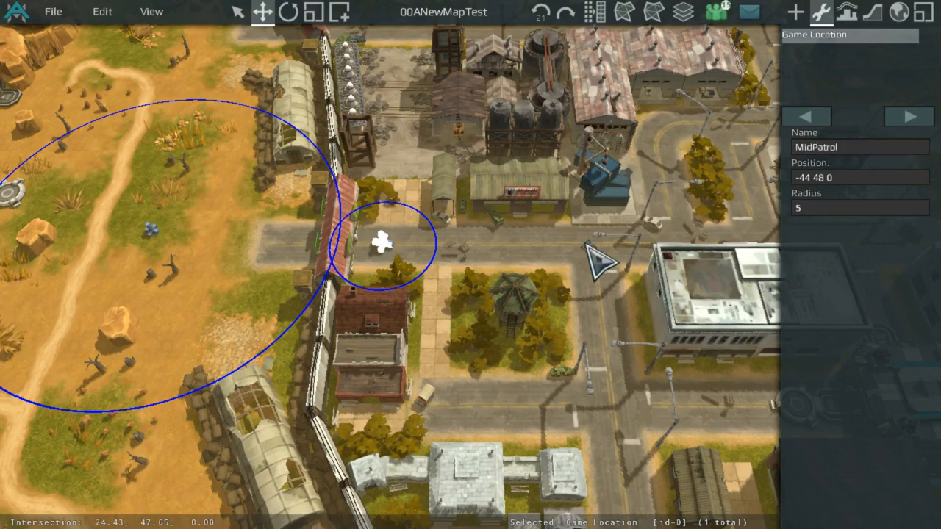
mouse_move(617, 190)
middle_down()
mouse_move(512, 276)
mouse_move(635, 208)
middle_up()
scroll(635, 208, up, 5)
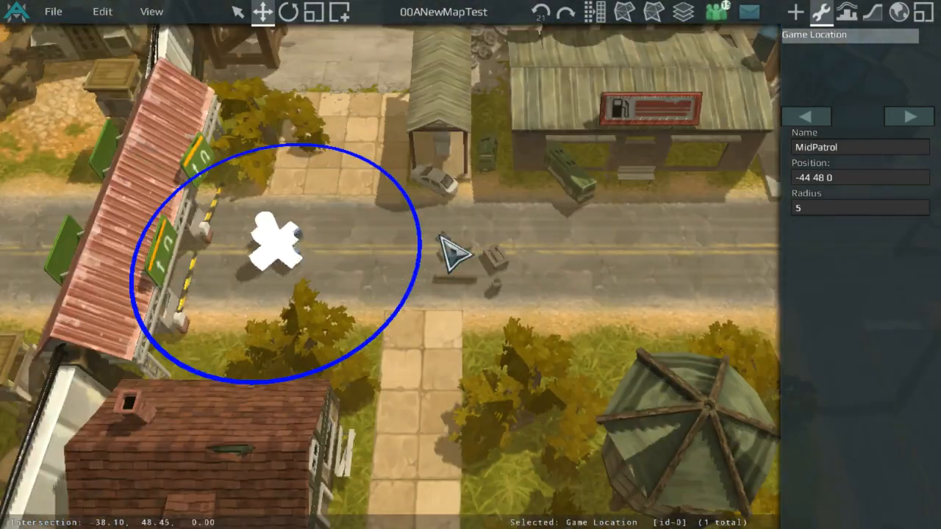
scroll(274, 254, down, 5)
click(853, 147)
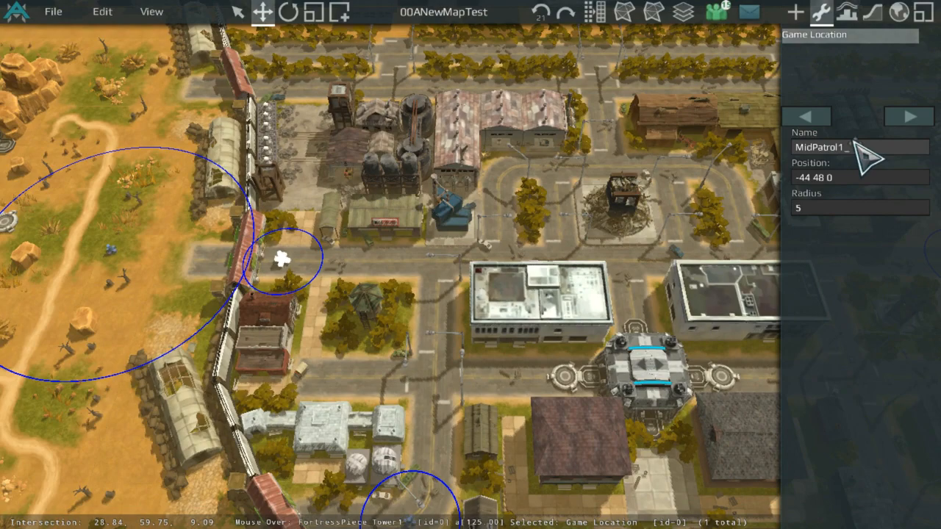
text(1)
key(Return)
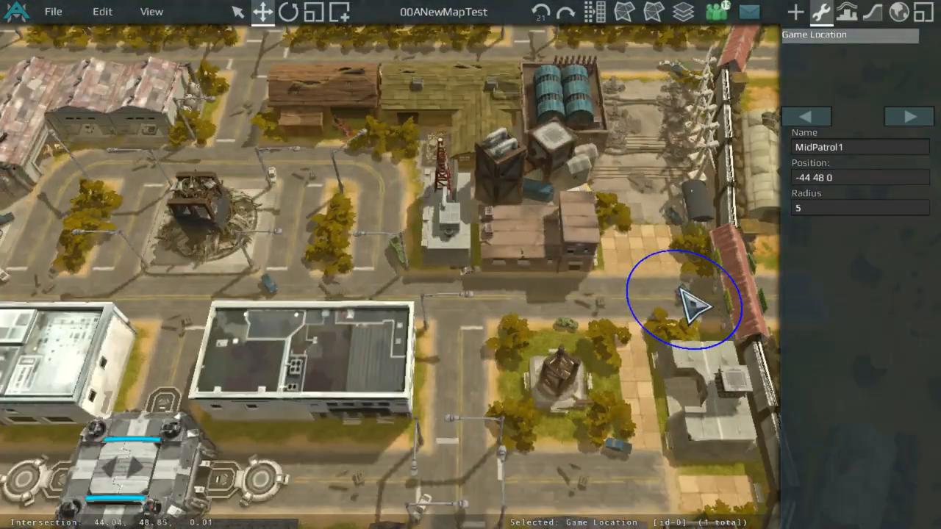
Step: Select the game location at 44 48 0 and name it MidPatrol2
click(681, 289)
click(894, 144)
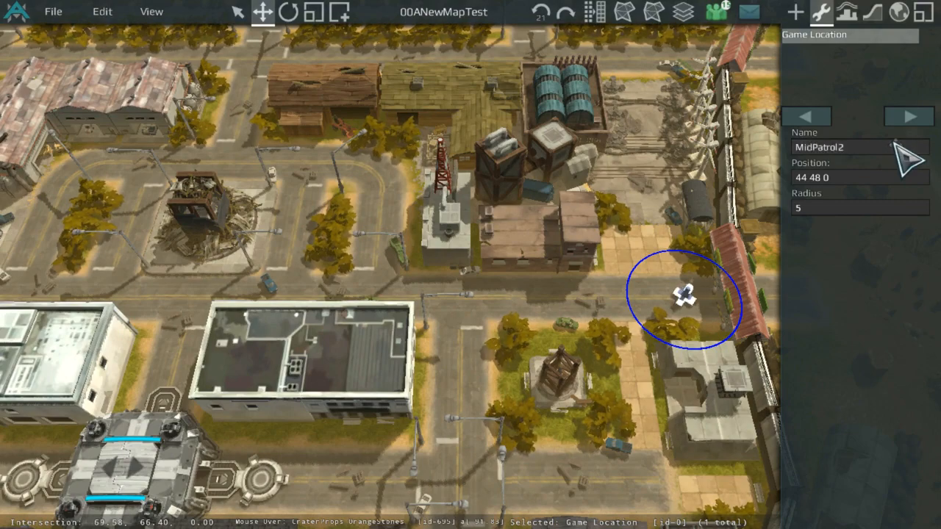
click(910, 116)
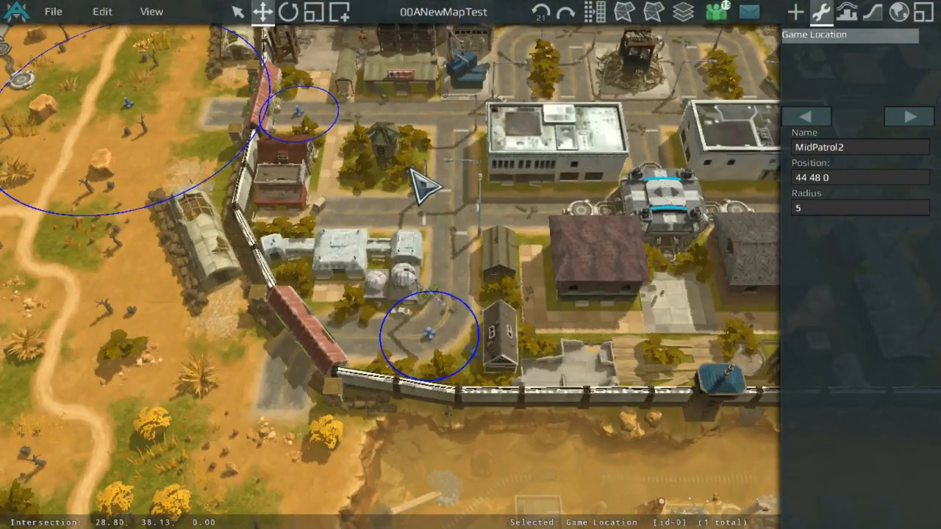
Step: Check the position of the canyon tile beneath the game location near the southern bend of the road
scroll(427, 334, up, 2)
click(375, 387)
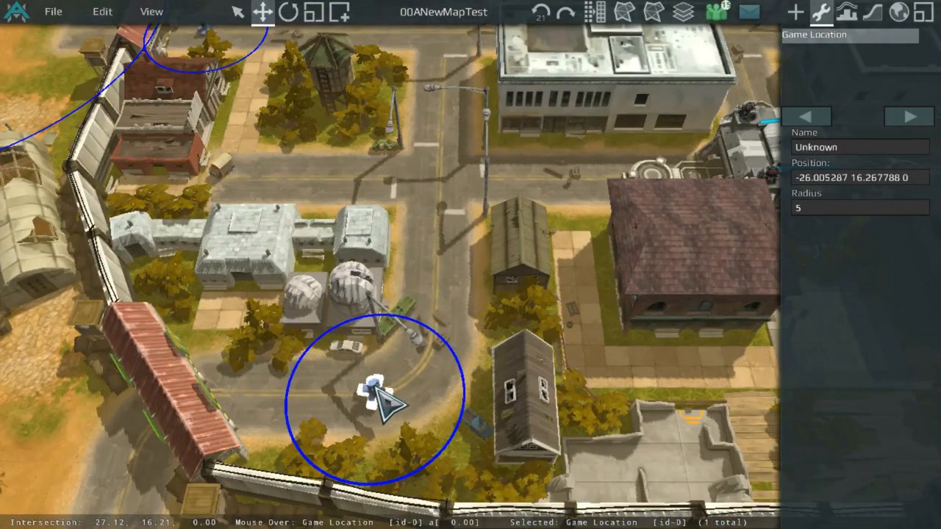
click(872, 11)
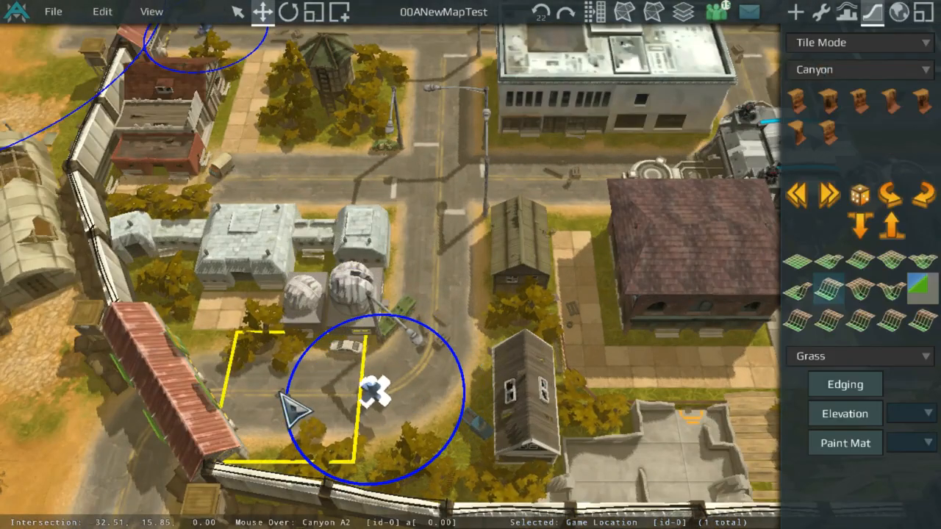
click(295, 411)
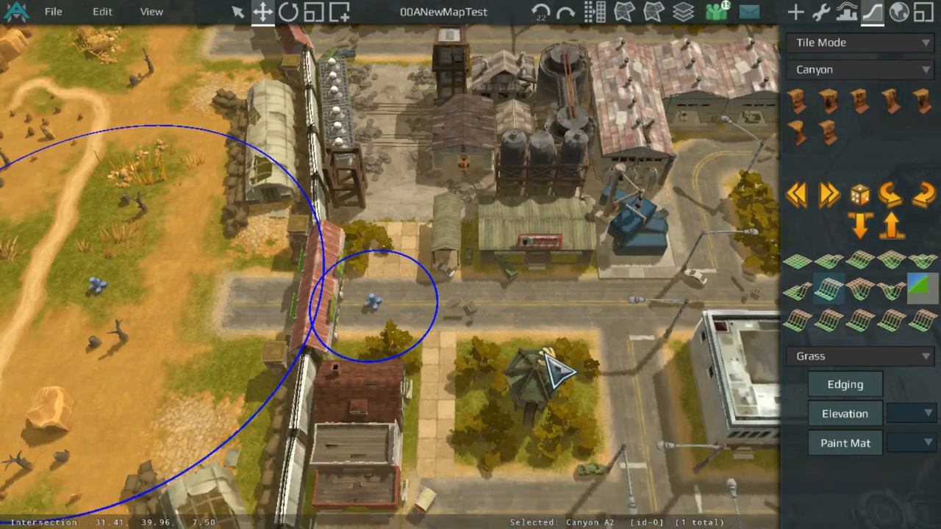
click(824, 13)
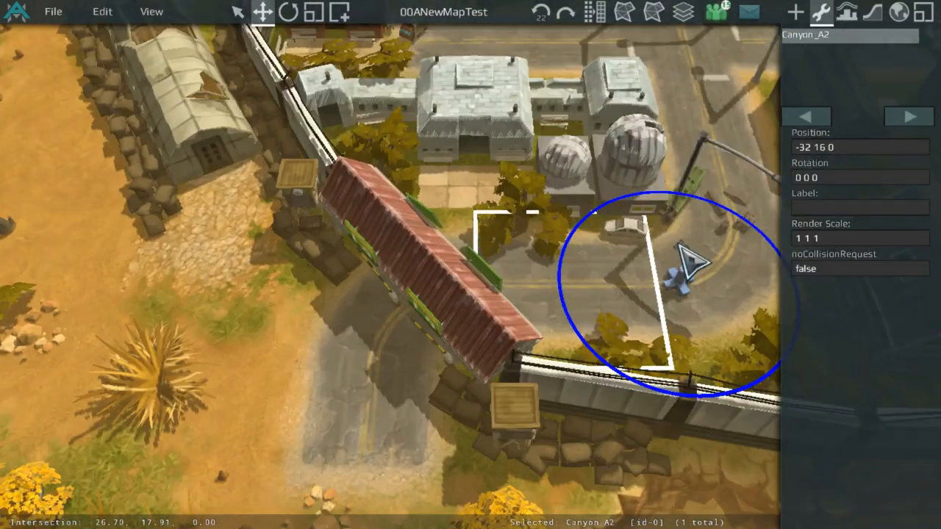
Step: Set that game location's position to -32 16 0 and its radius to 4
click(684, 284)
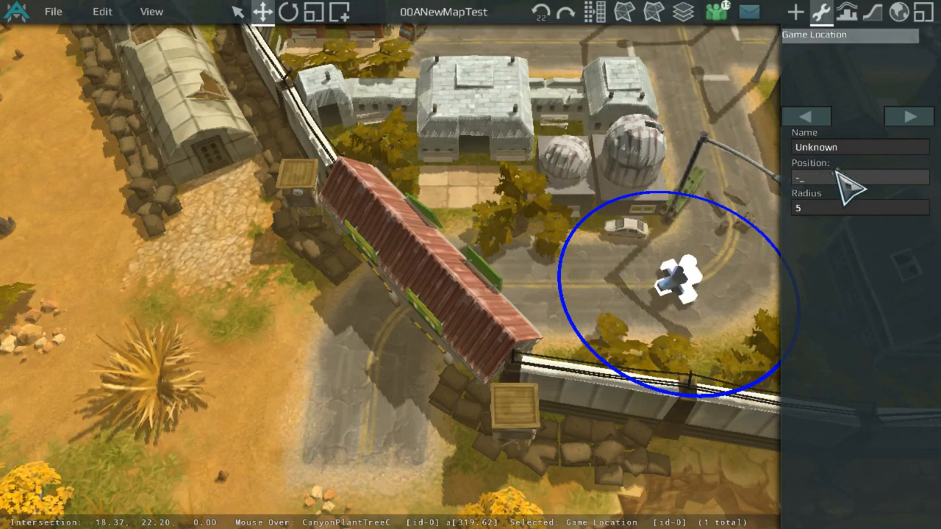
text(32 -1)
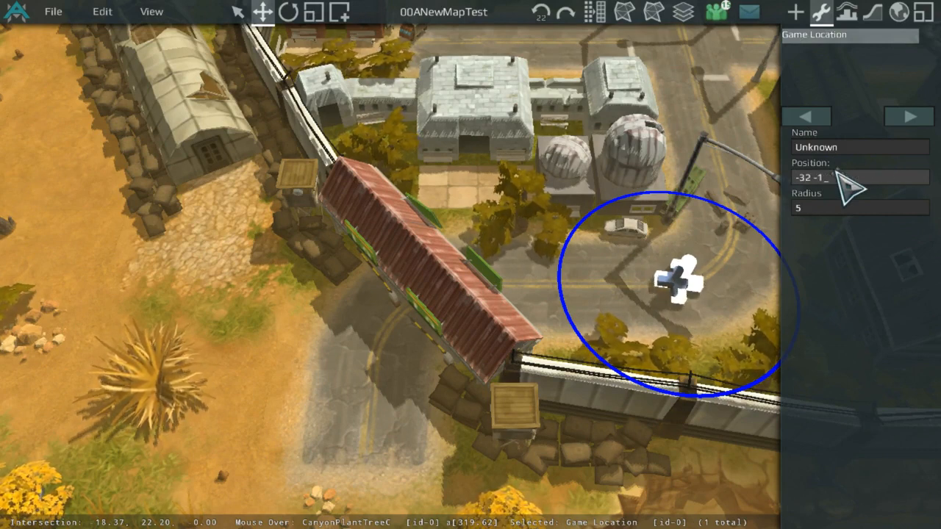
text(6 0)
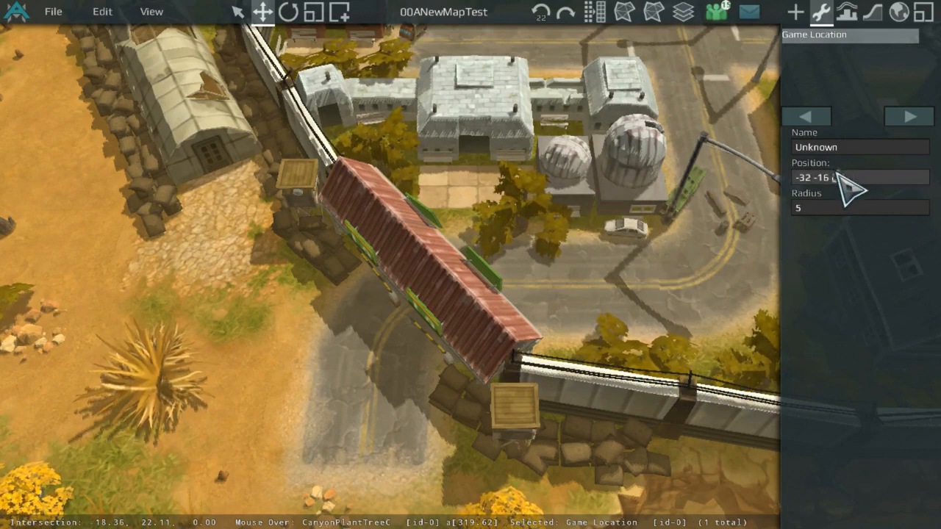
click(844, 206)
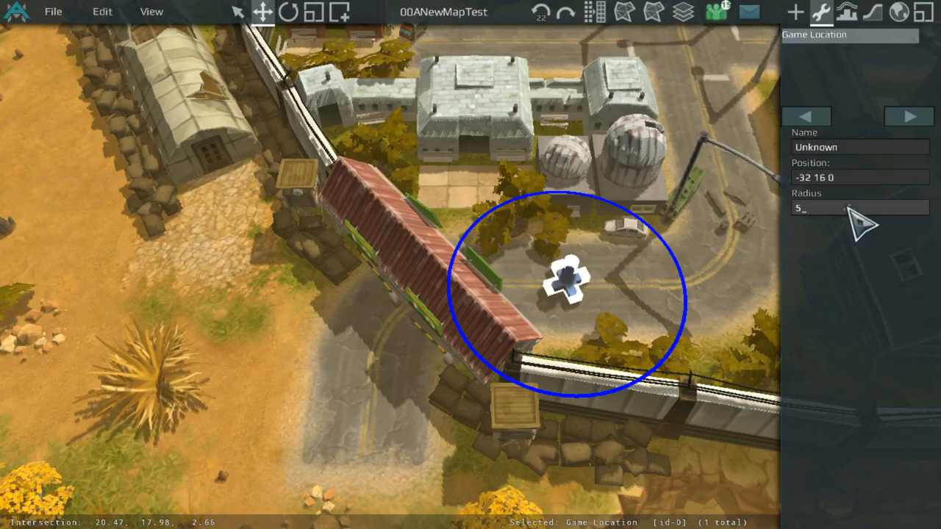
key(Return)
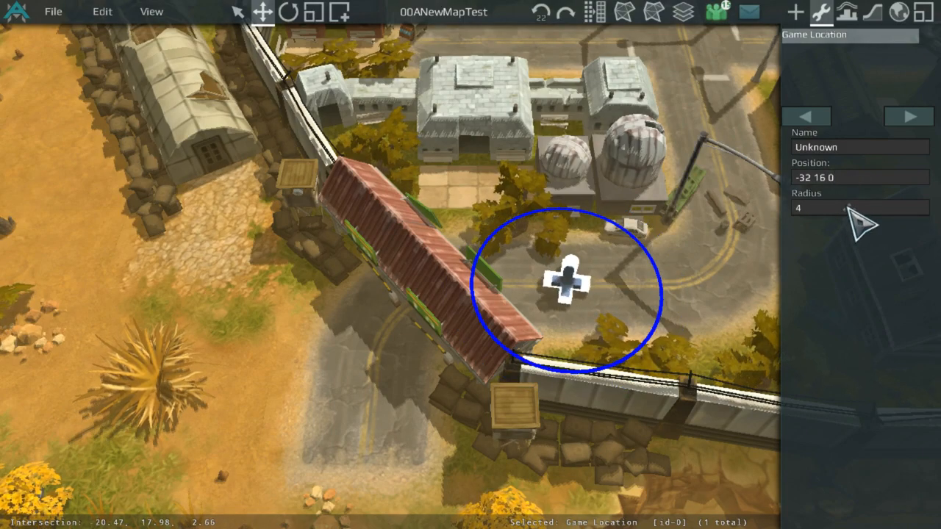
Step: Select MidPatrol1 and set its radius to 4
scroll(460, 262, down, 5)
scroll(517, 143, up, 8)
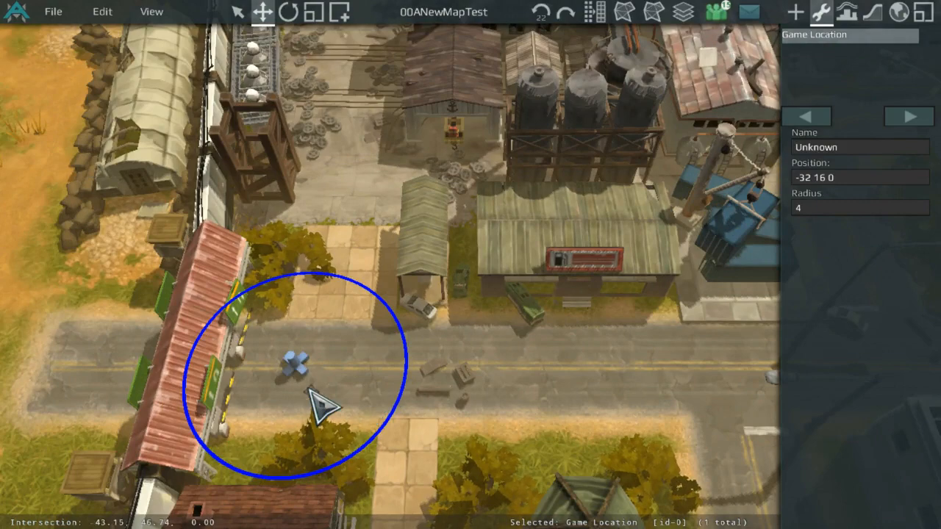
click(298, 366)
click(838, 207)
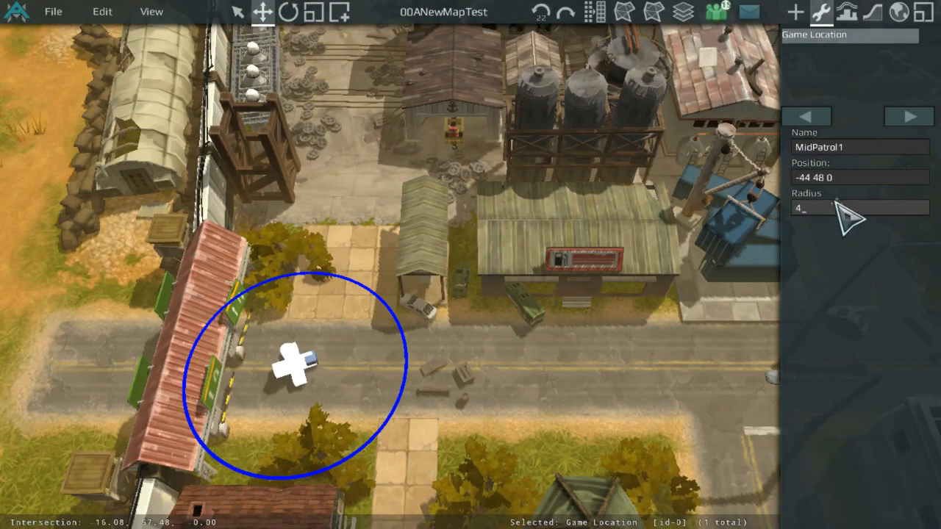
text(4)
key(Return)
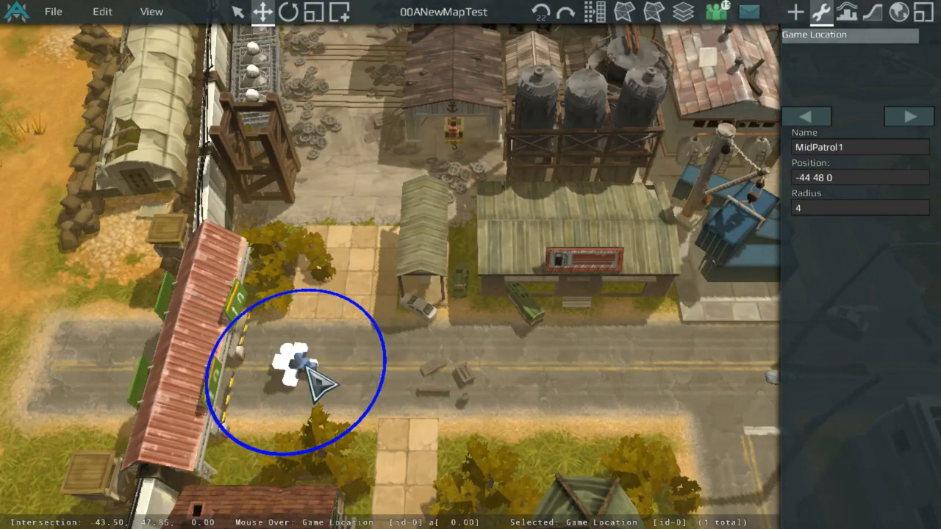
Step: Set MidPatrol2's radius to 4
scroll(309, 369, down, 5)
middle_drag(442, 304, 358, 294)
scroll(357, 294, up, 5)
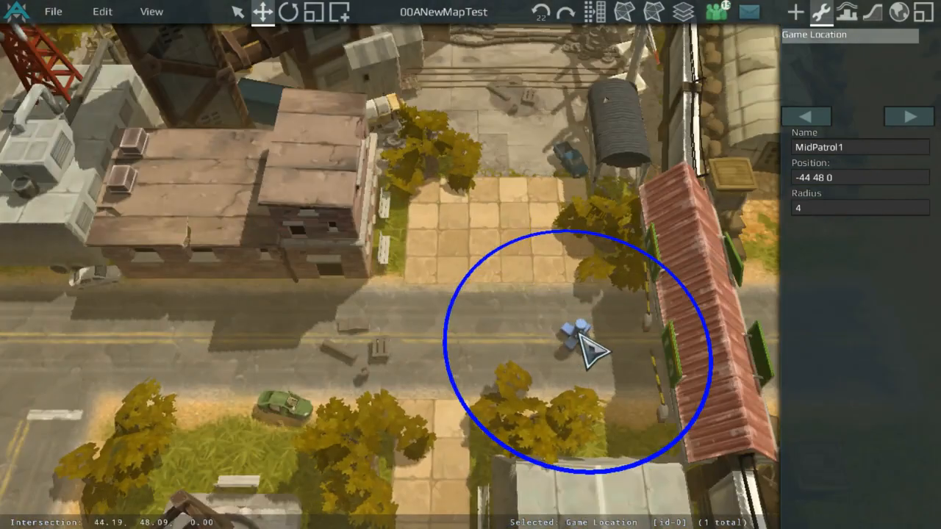
text(4)
key(Return)
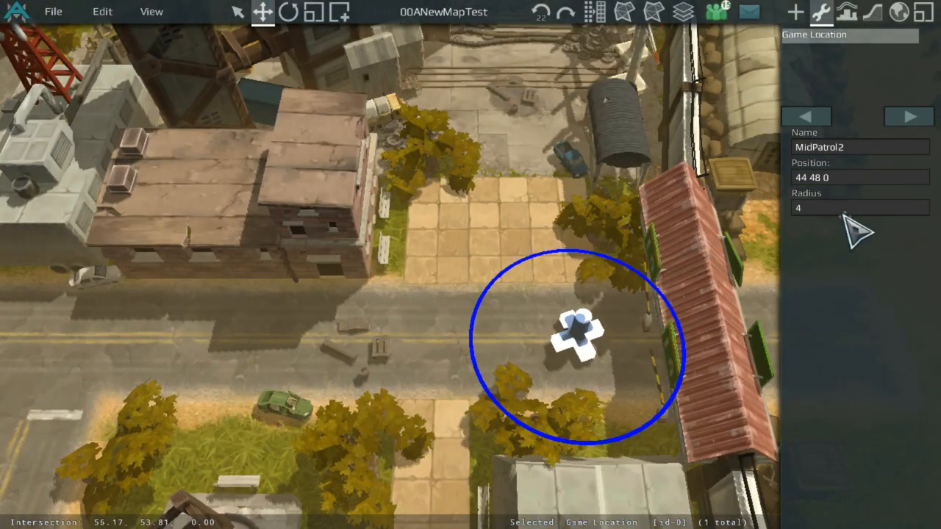
Step: Inspect the two MidPatrol game locations along the road from closer views
scroll(610, 378, up, 3)
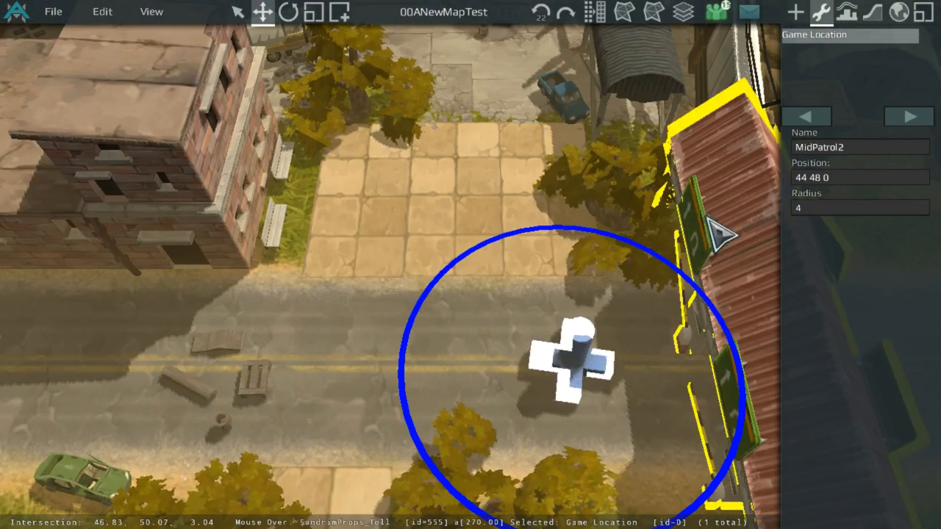
scroll(603, 309, down, 5)
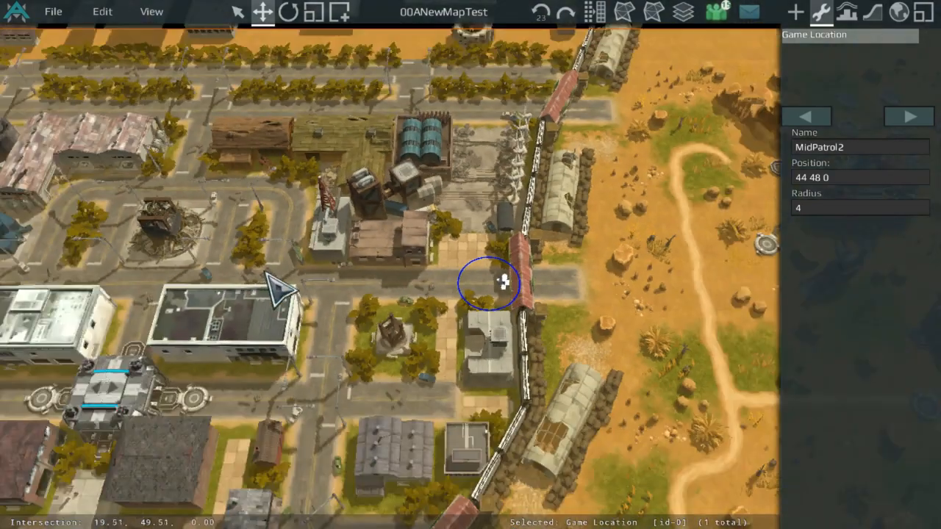
middle_drag(266, 274, 728, 193)
scroll(486, 213, up, 5)
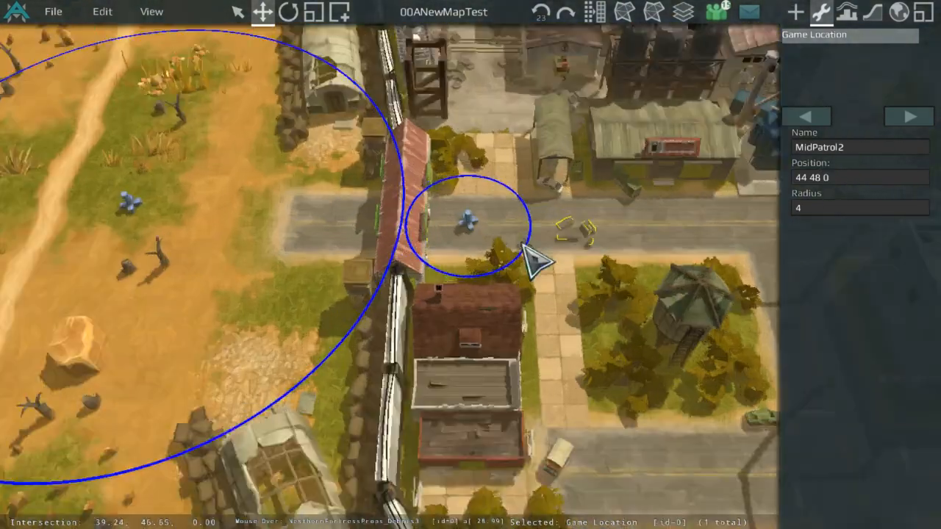
click(515, 203)
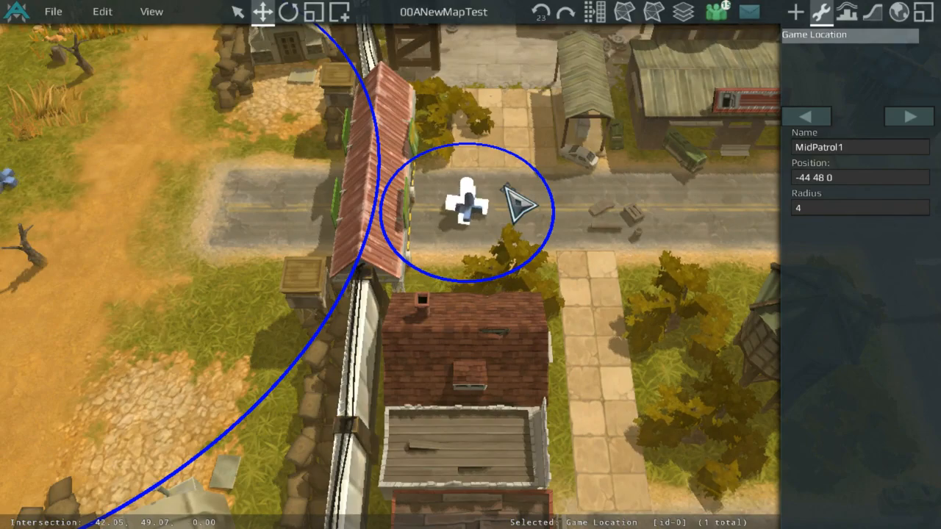
scroll(518, 203, down, 5)
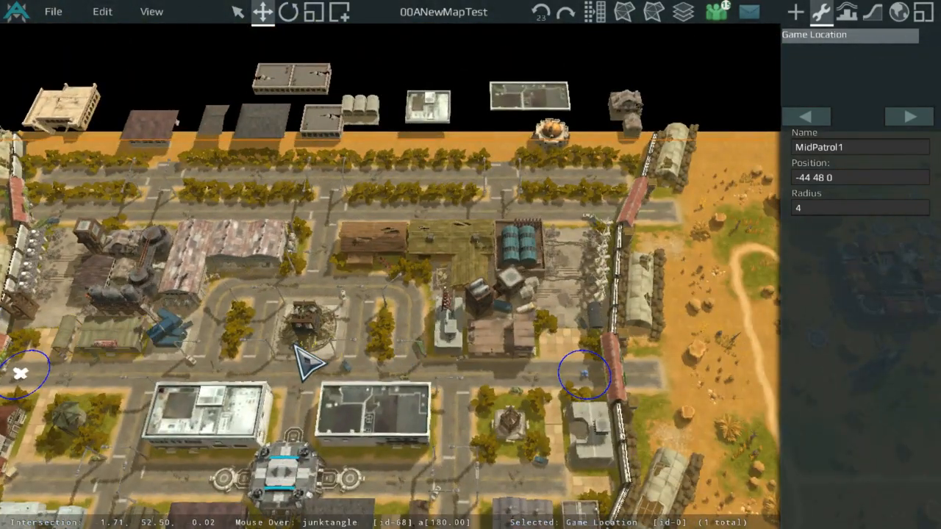
scroll(330, 341, up, 5)
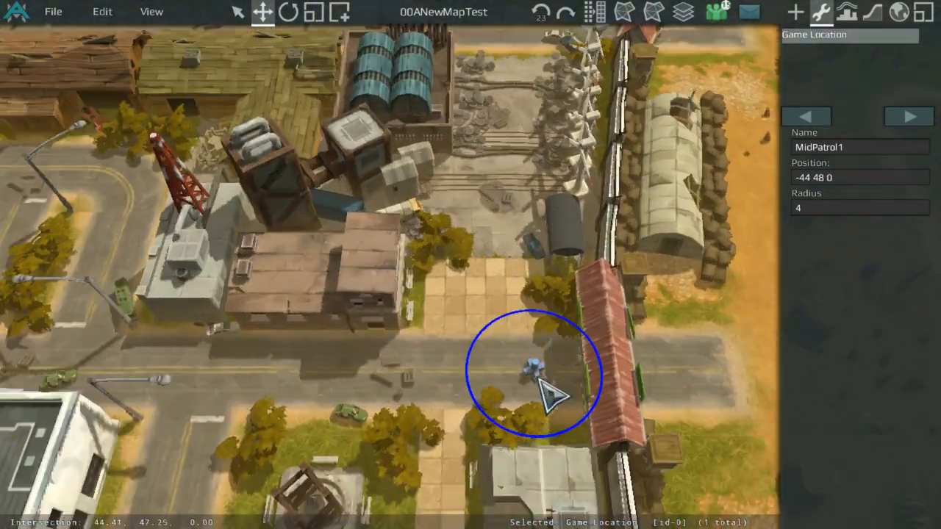
scroll(544, 384, down, 5)
scroll(610, 272, up, 5)
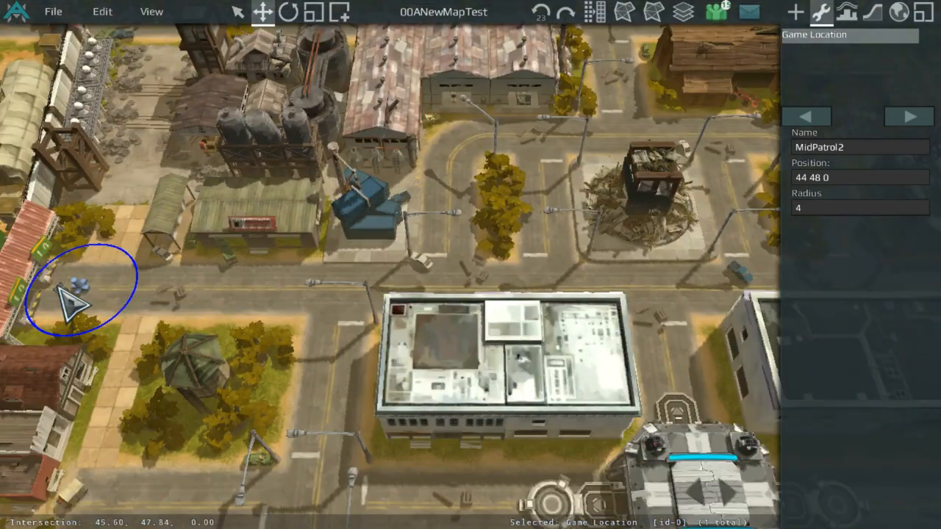
scroll(300, 425, down, 5)
scroll(399, 304, up, 5)
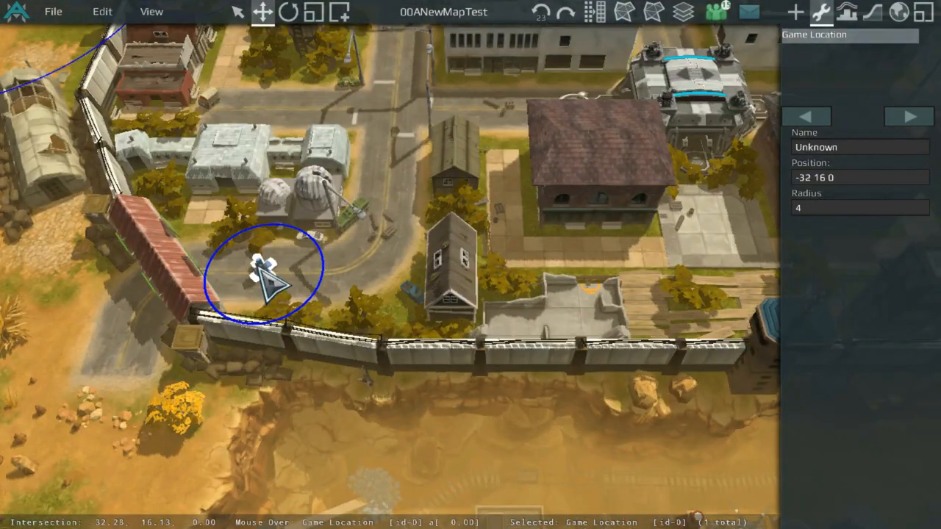
key(ctrl+v)
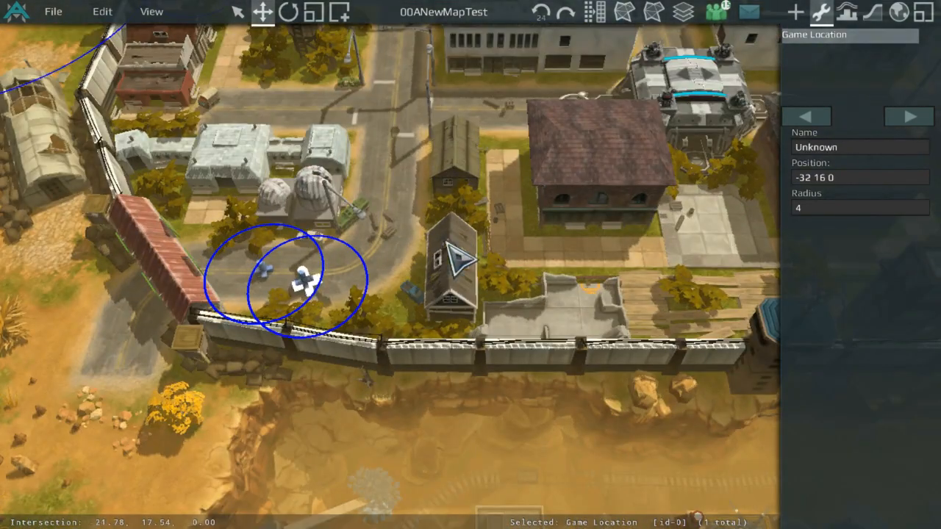
middle_drag(398, 236, 557, 279)
key(Delete)
click(434, 313)
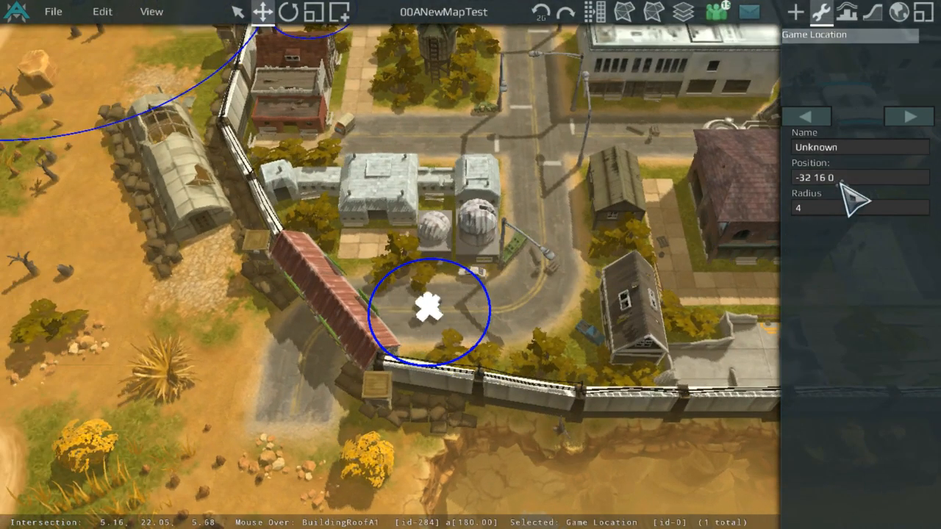
Step: Name the game location at -32 16 0 BotPatrol1
scroll(533, 273, up, 5)
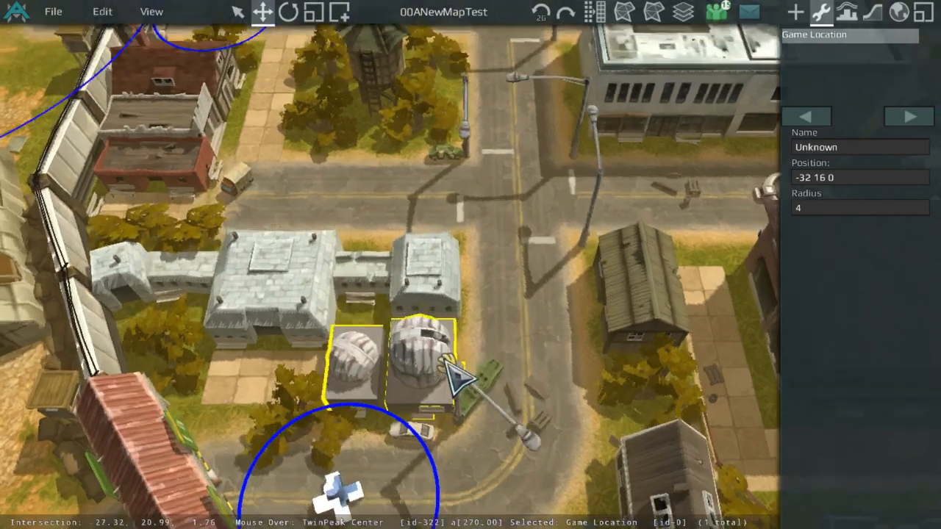
scroll(445, 360, down, 3)
middle_drag(445, 361, 551, 342)
scroll(551, 341, up, 2)
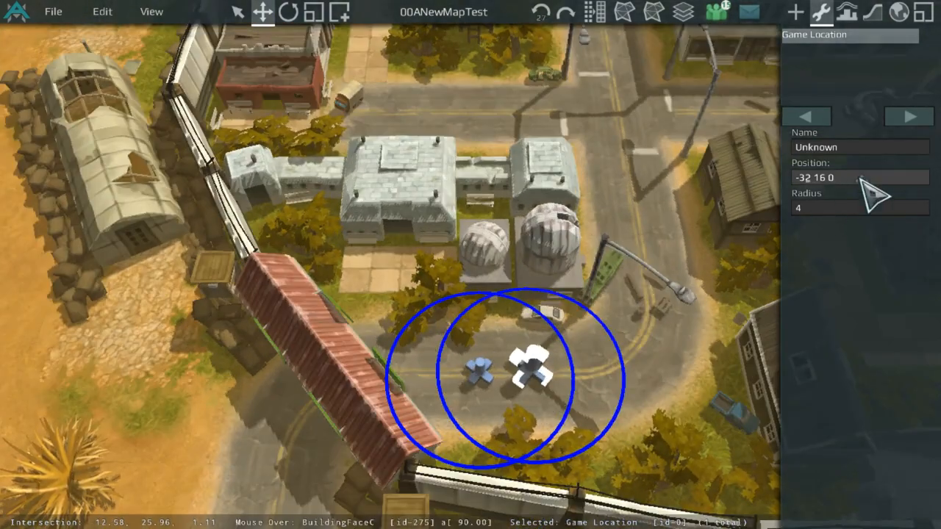
text(3)
key(Return)
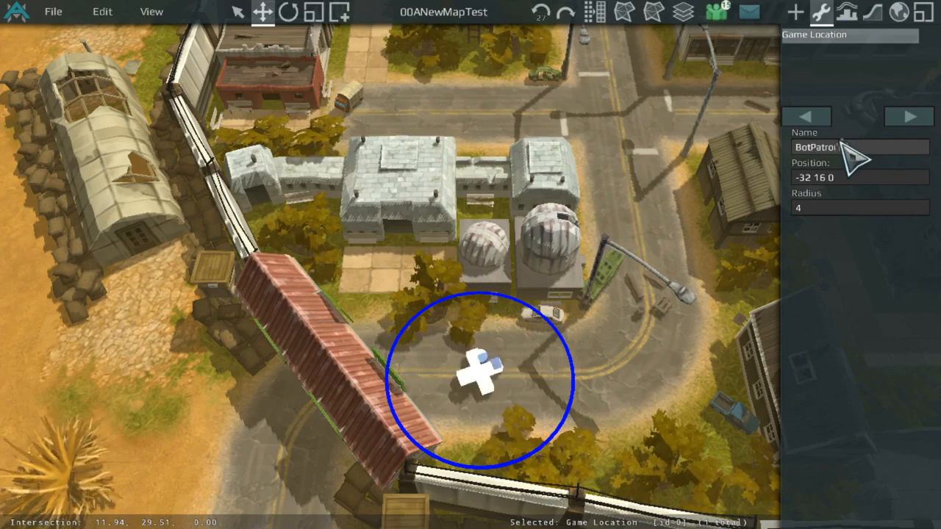
scroll(741, 194, down, 5)
middle_drag(741, 193, 272, 273)
scroll(556, 346, up, 5)
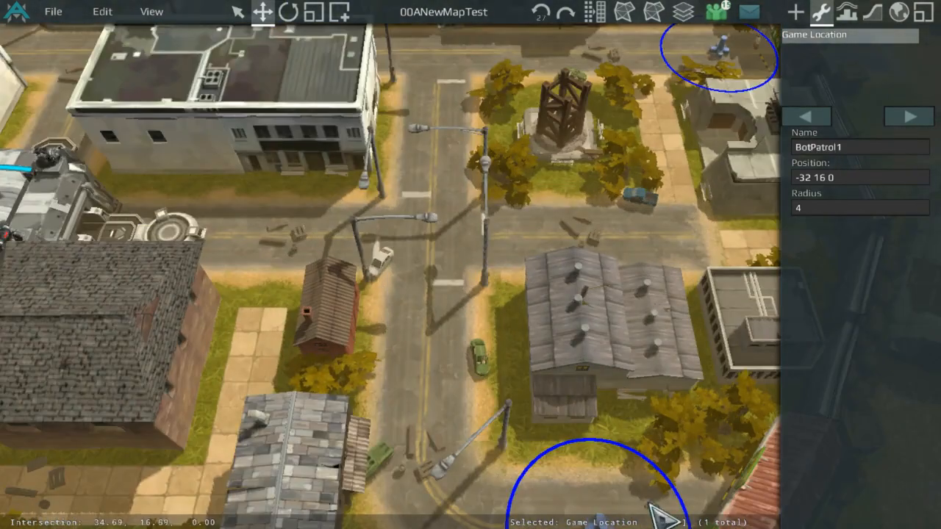
Step: Rename the game location at 32 16 0 as BotPatrol2
click(853, 148)
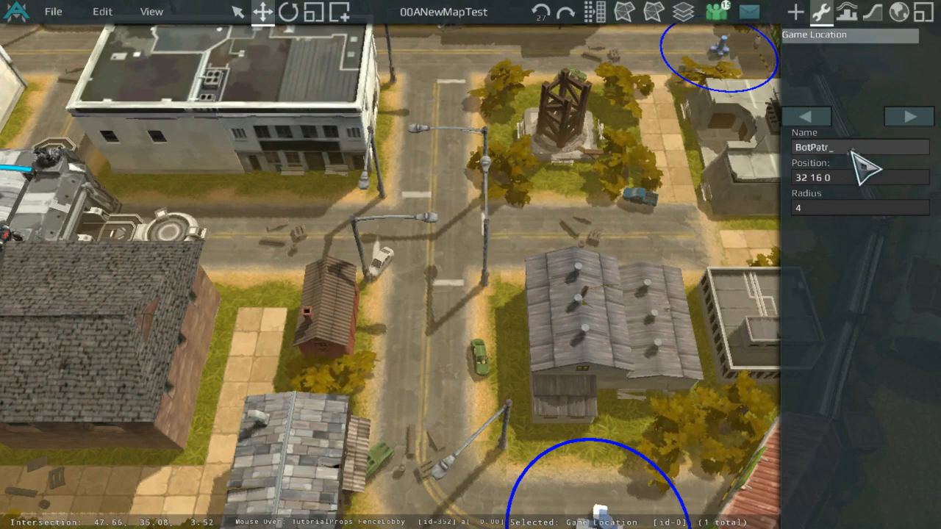
text(BotPatrol2)
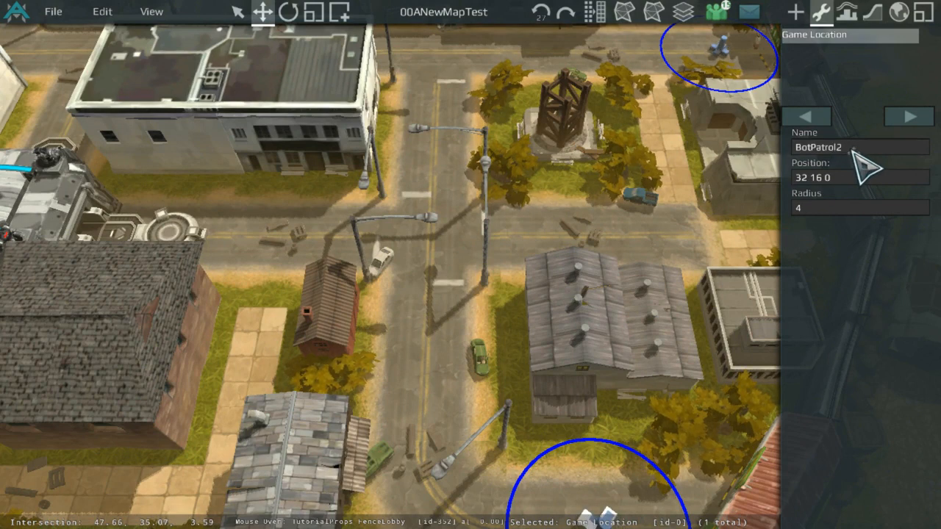
Step: Browse the map settings pages for Plane Zones, Map Info and Map Bounds
click(922, 11)
click(899, 11)
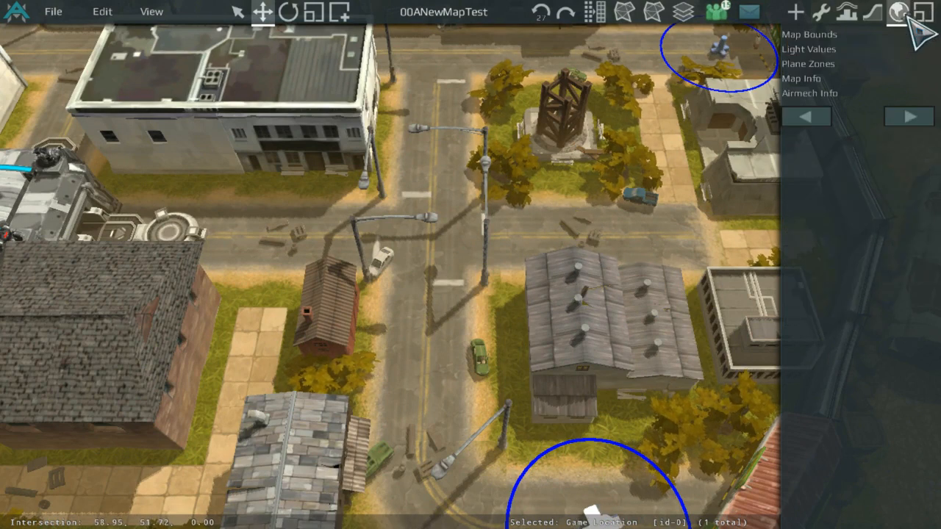
click(877, 63)
click(868, 78)
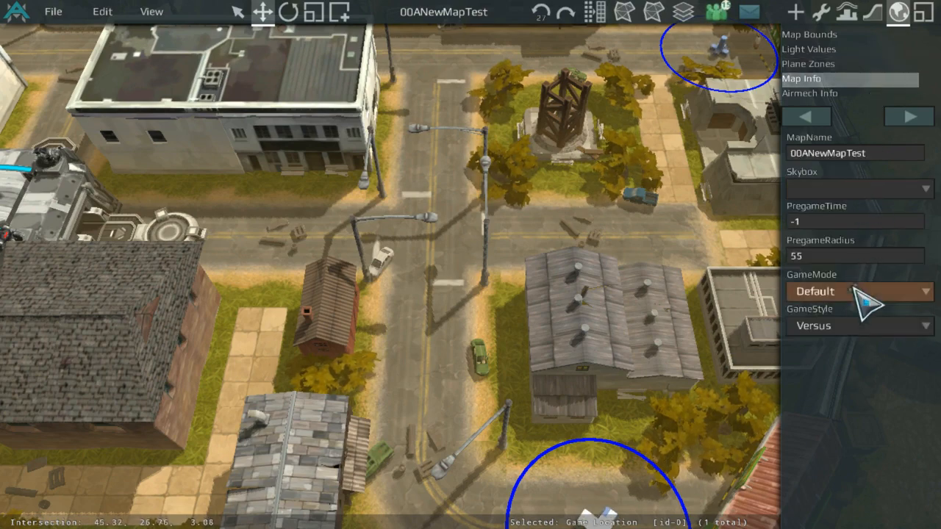
click(865, 35)
scroll(628, 174, down, 6)
middle_drag(632, 177, 695, 202)
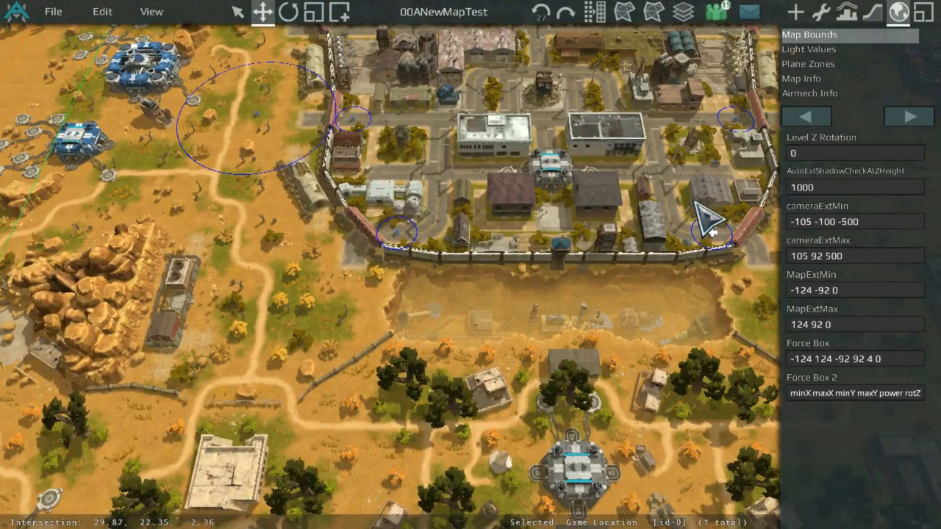
scroll(714, 231, up, 6)
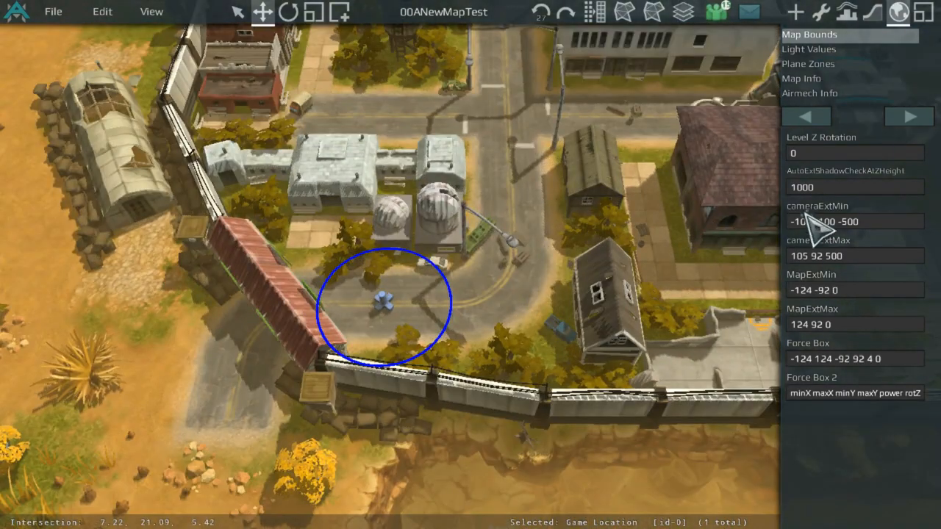
Step: Open the Light Values settings and their Light Slider window
click(911, 63)
click(857, 48)
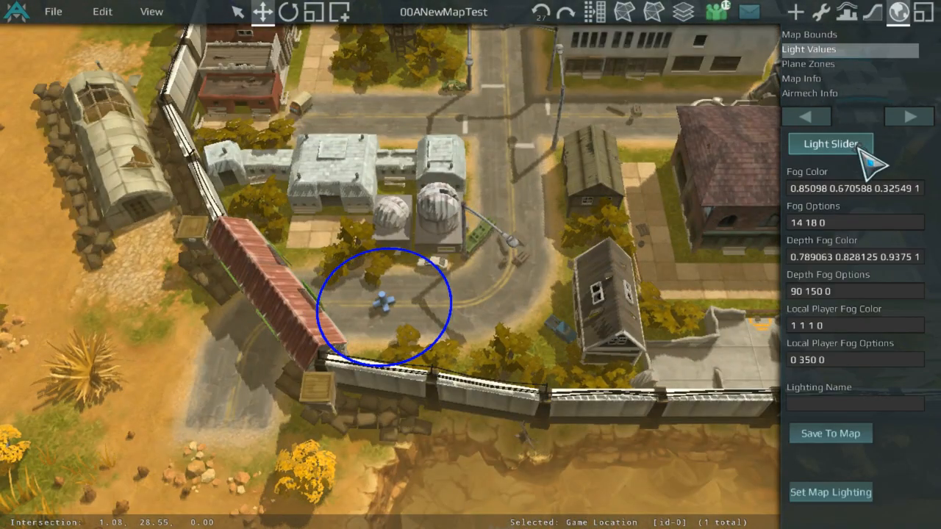
scroll(660, 267, down, 5)
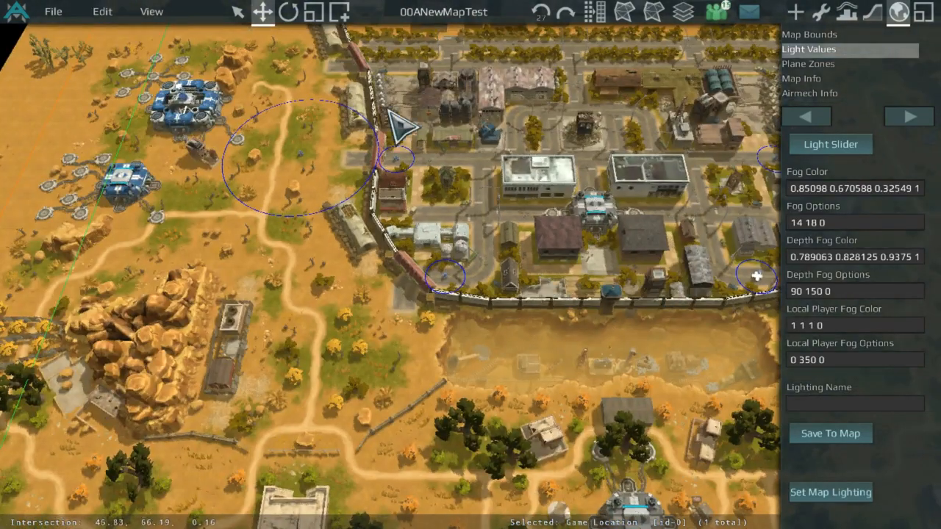
scroll(401, 126, up, 2)
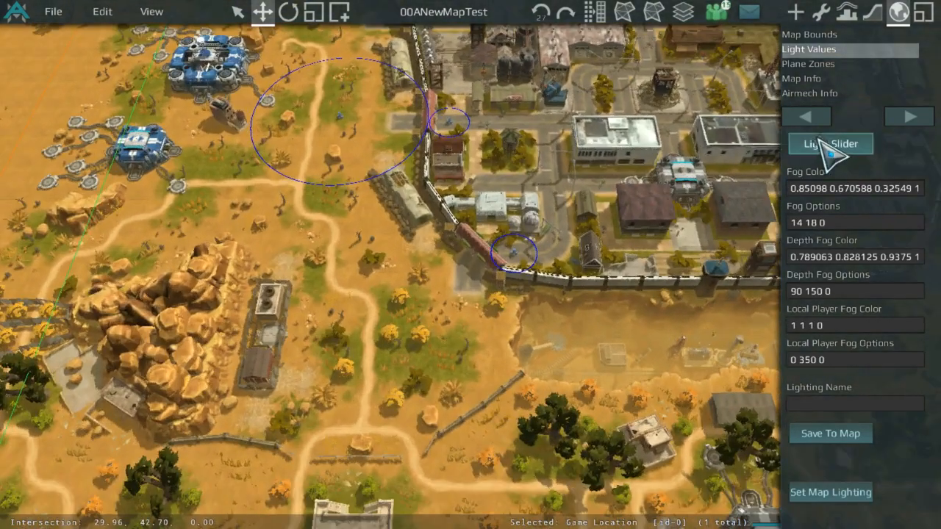
click(831, 144)
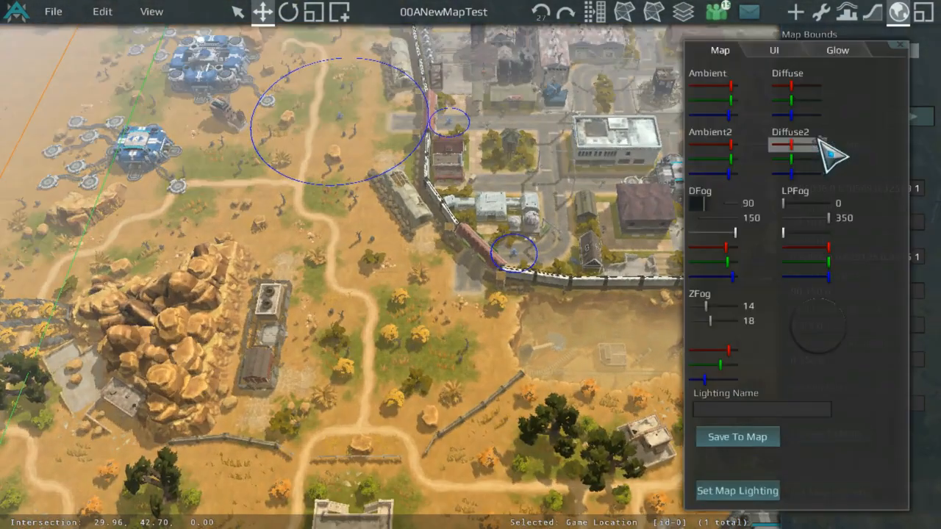
Step: Rotate the light direction dial in the Light Slider window to change the sun angle and shadows
middle_drag(331, 191, 426, 199)
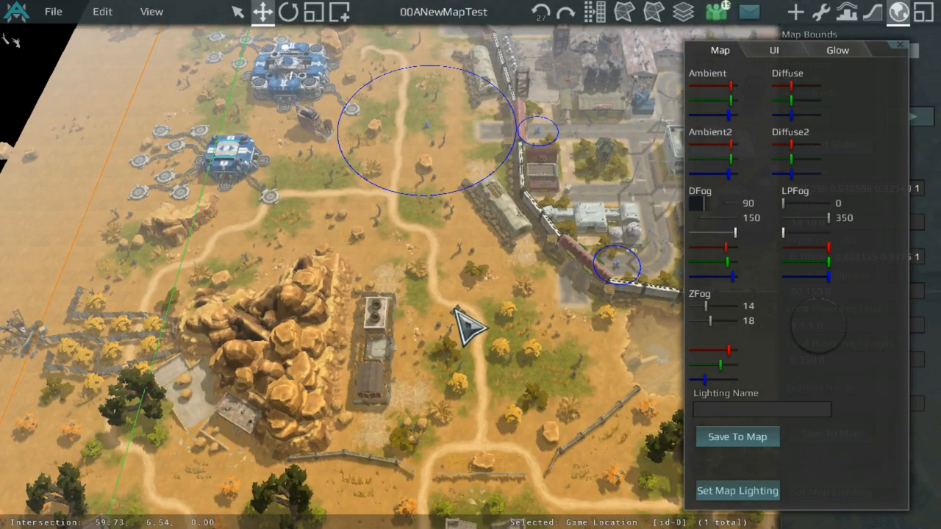
middle_drag(558, 324, 393, 267)
scroll(424, 240, up, 1)
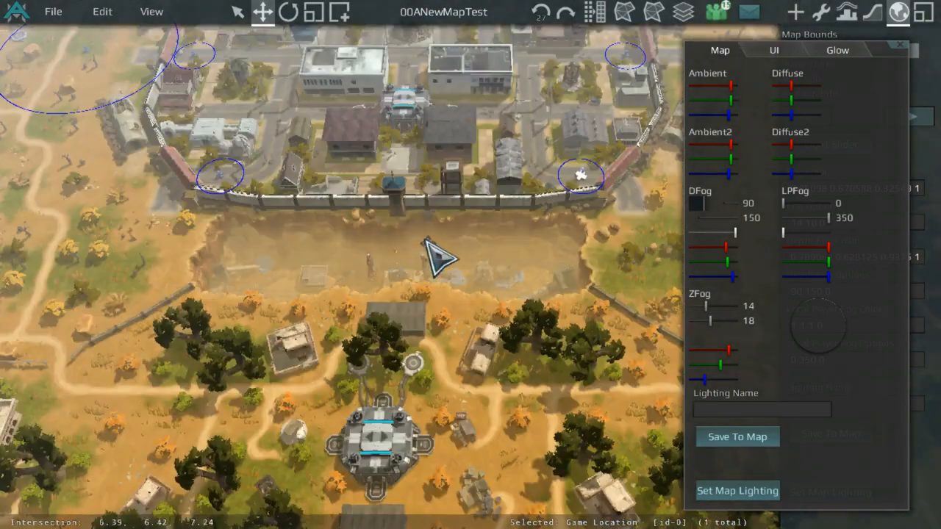
middle_drag(424, 240, 578, 246)
scroll(397, 216, up, 1)
middle_drag(397, 216, 399, 344)
scroll(510, 130, down, 1)
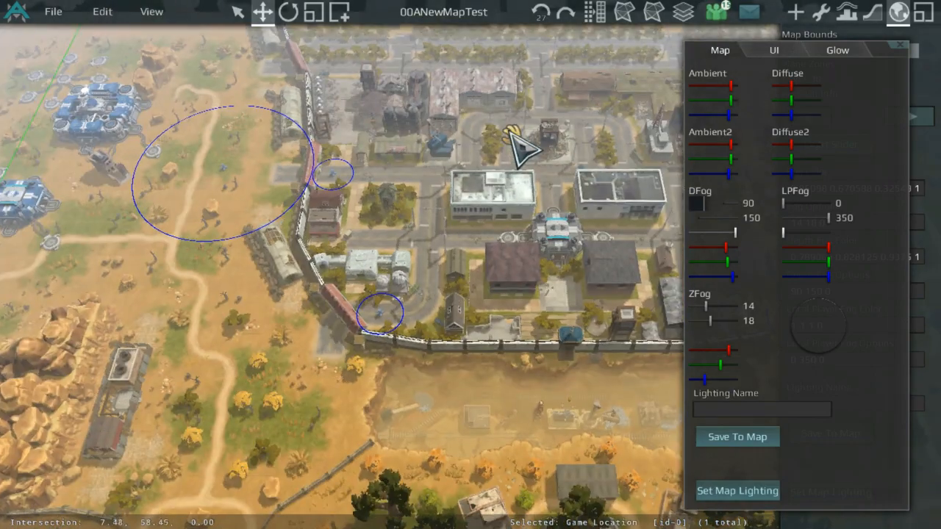
mouse_move(508, 130)
middle_down()
mouse_move(498, 309)
mouse_move(522, 117)
middle_up()
middle_drag(432, 321, 547, 248)
scroll(546, 248, up, 2)
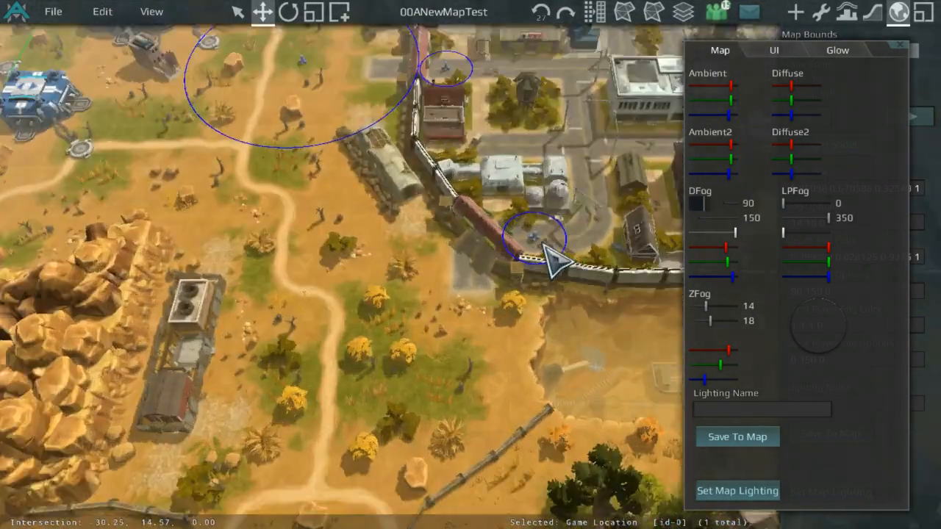
middle_drag(475, 275, 587, 278)
scroll(587, 278, up, 3)
scroll(623, 310, up, 2)
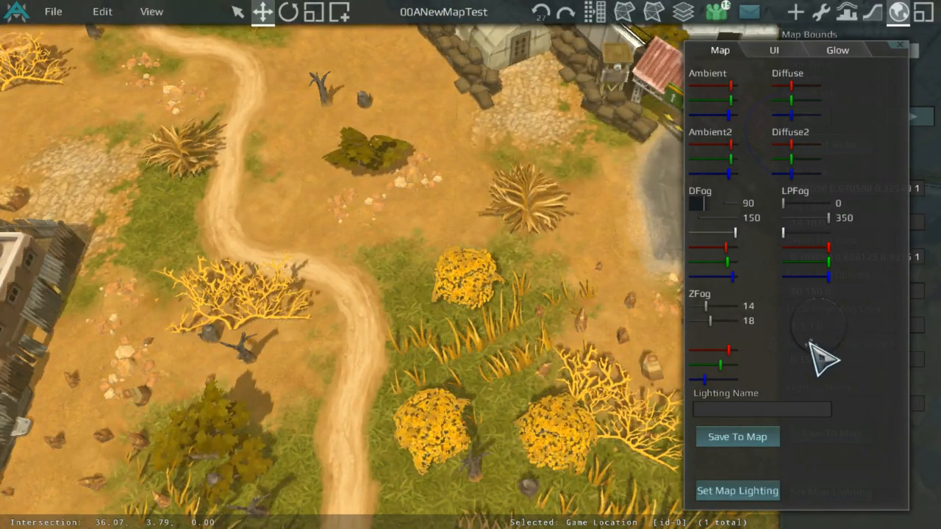
drag(810, 343, 892, 218)
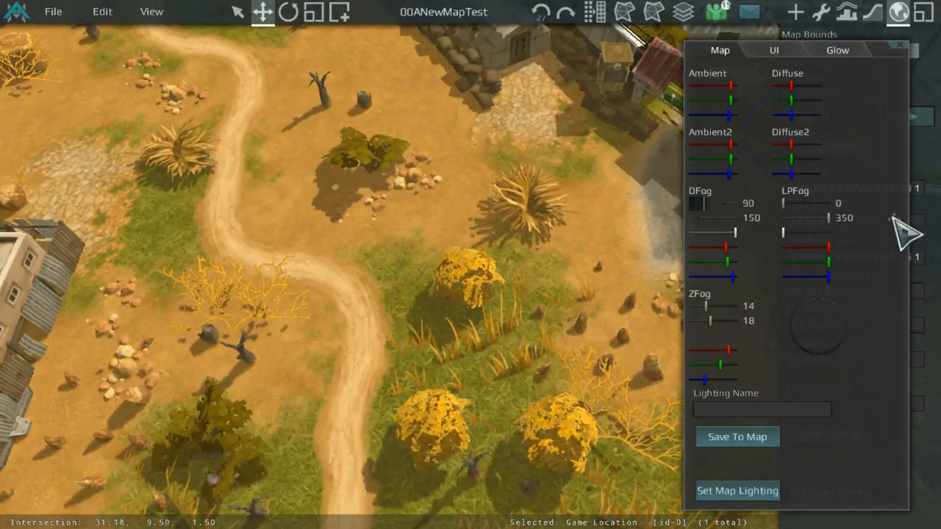
drag(862, 291, 826, 322)
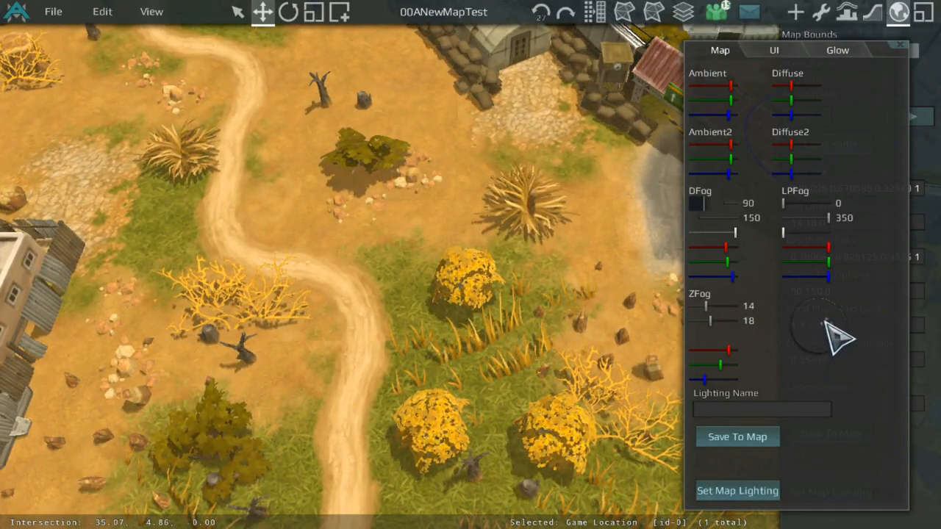
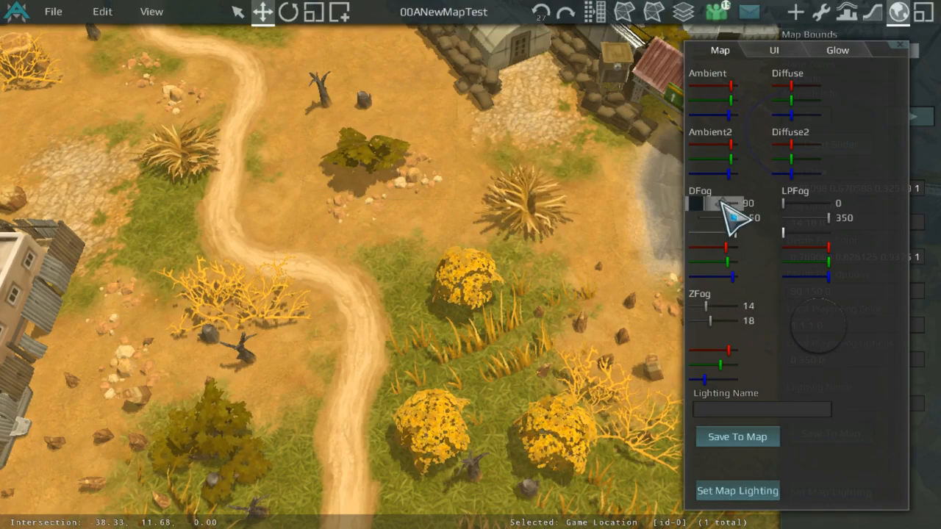
Step: Zoom and pan around the base and canyon to inspect the current map lighting
scroll(620, 216, down, 5)
middle_drag(645, 341, 498, 147)
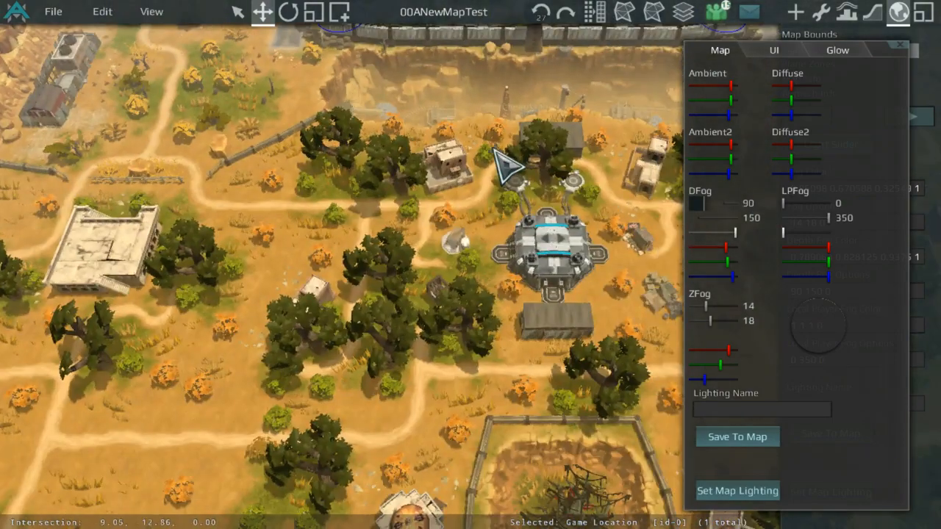
scroll(543, 138, up, 2)
scroll(453, 213, down, 2)
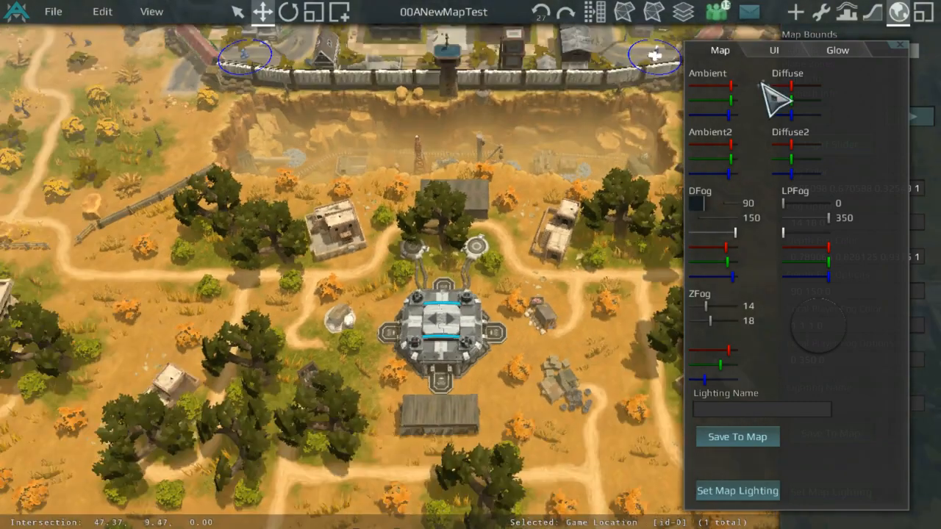
scroll(556, 168, up, 3)
middle_drag(631, 103, 662, 43)
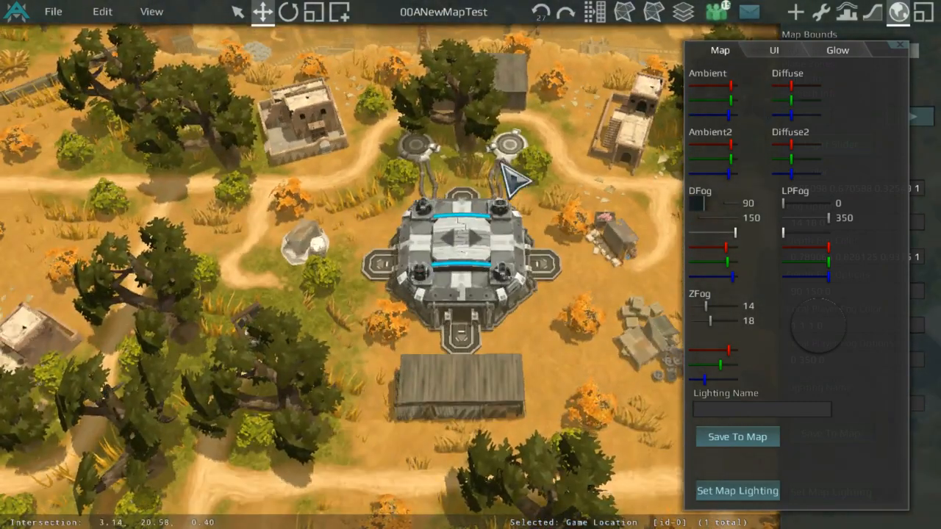
scroll(514, 178, down, 2)
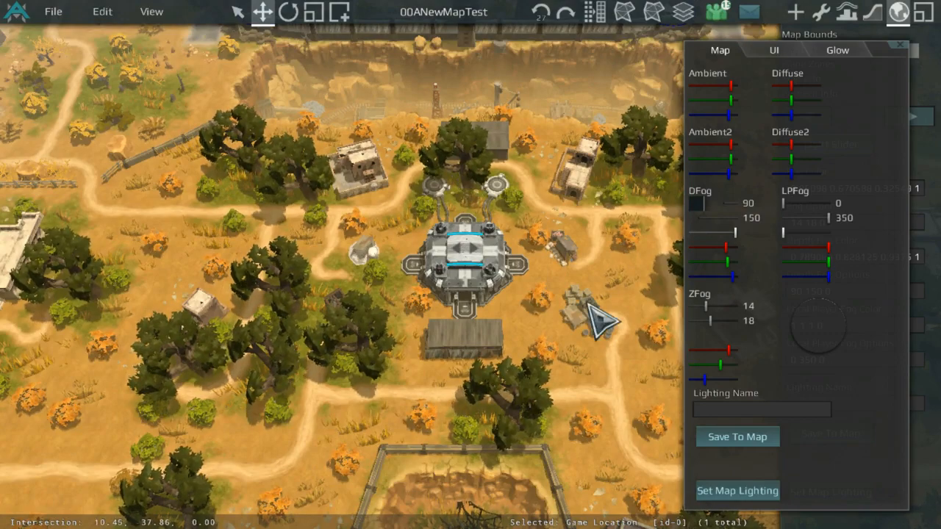
scroll(599, 320, up, 3)
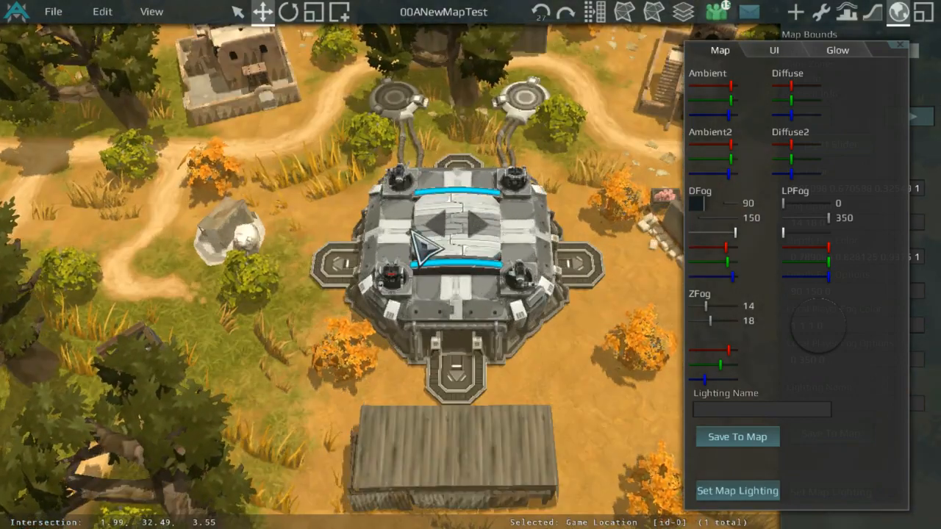
middle_drag(433, 175, 454, 301)
middle_drag(422, 150, 429, 223)
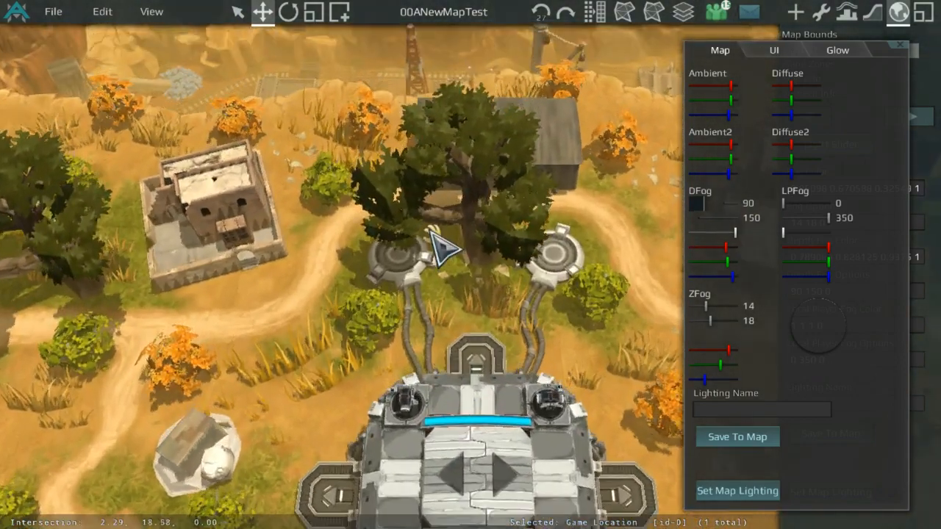
scroll(420, 234, down, 2)
scroll(419, 242, up, 3)
middle_drag(410, 286, 349, 225)
scroll(441, 261, down, 4)
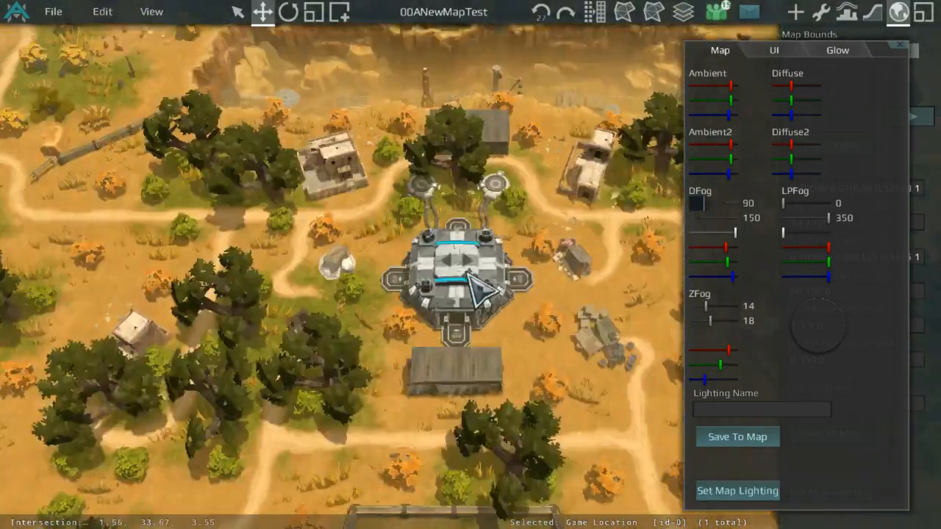
middle_drag(254, 110, 323, 11)
middle_drag(577, 232, 475, 260)
scroll(475, 260, up, 2)
middle_drag(666, 313, 563, 170)
Step: Try lowering the Ambient2 and Ambient red levels, then return both sliders to their original positions
mouse_move(722, 143)
mouse_down()
mouse_move(740, 144)
mouse_move(704, 147)
mouse_up()
scroll(496, 154, down, 5)
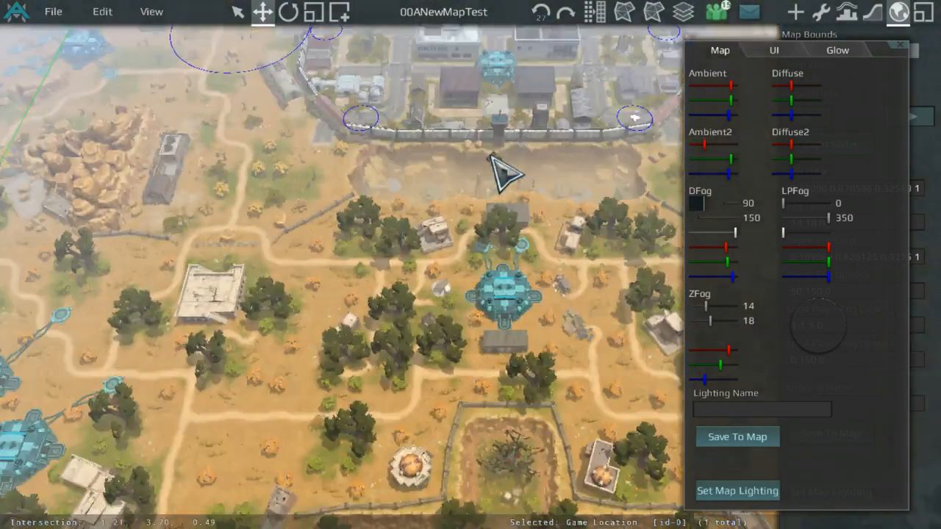
middle_drag(495, 154, 471, 209)
scroll(401, 182, up, 3)
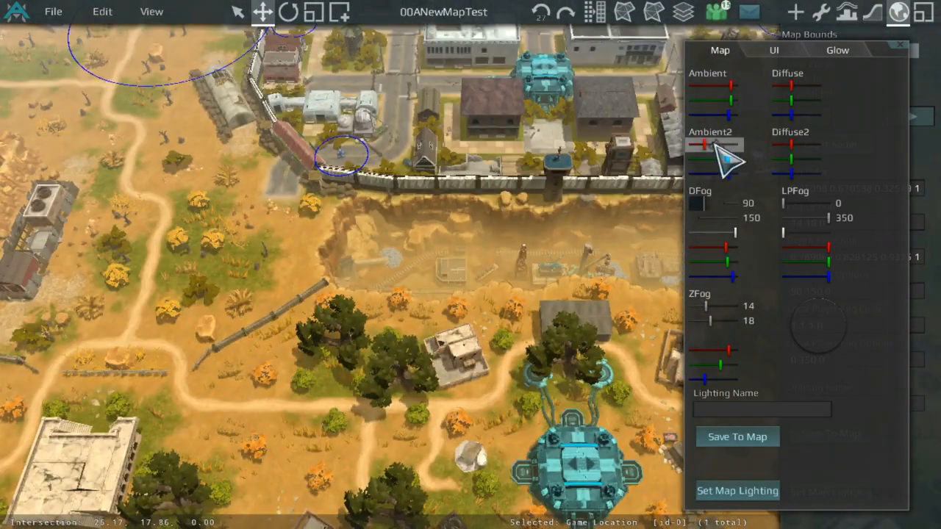
drag(718, 144, 730, 144)
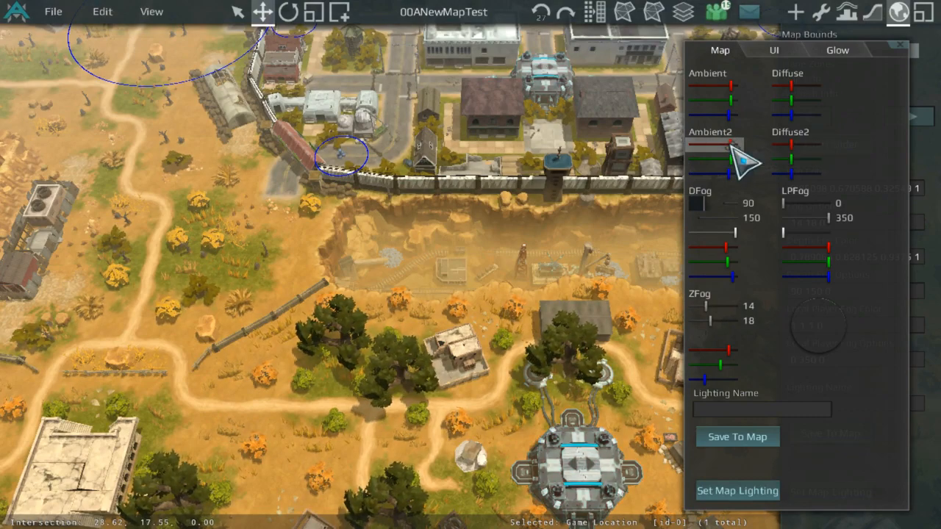
drag(729, 85, 691, 85)
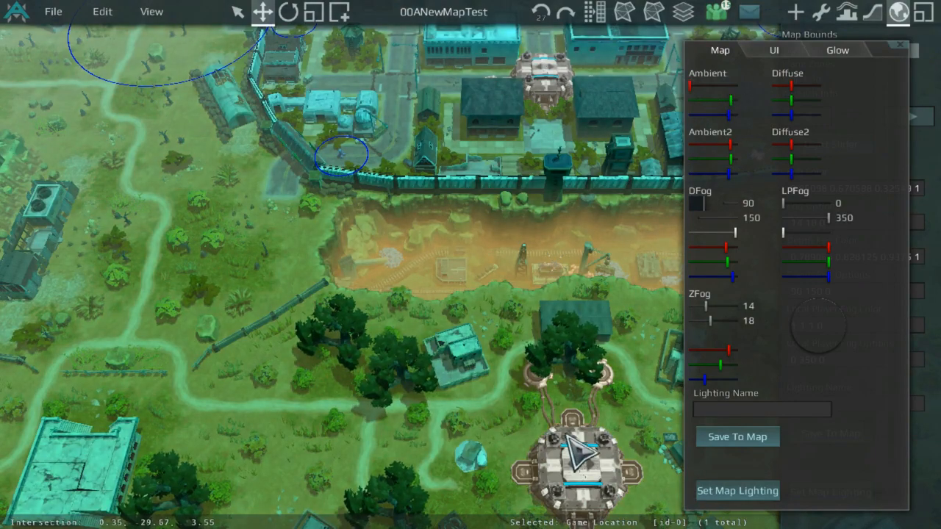
middle_drag(421, 358, 599, 374)
scroll(599, 375, up, 5)
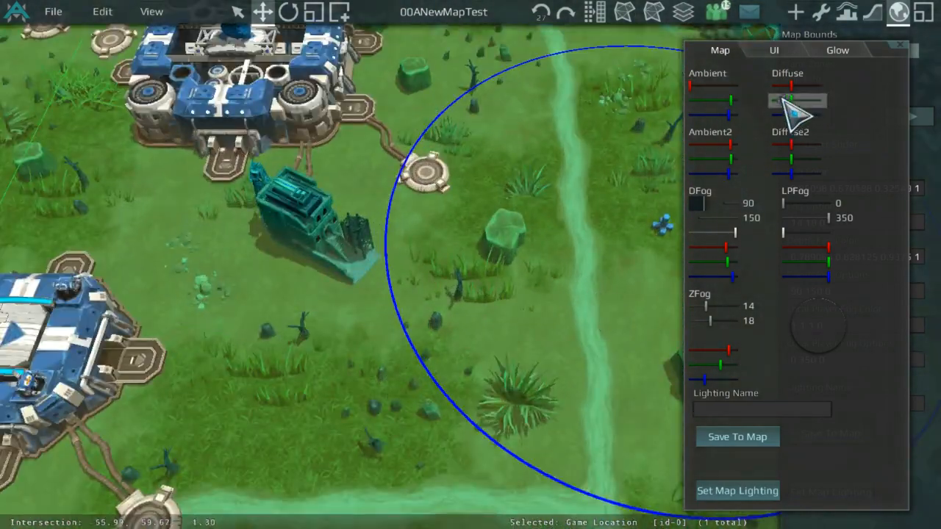
click(726, 85)
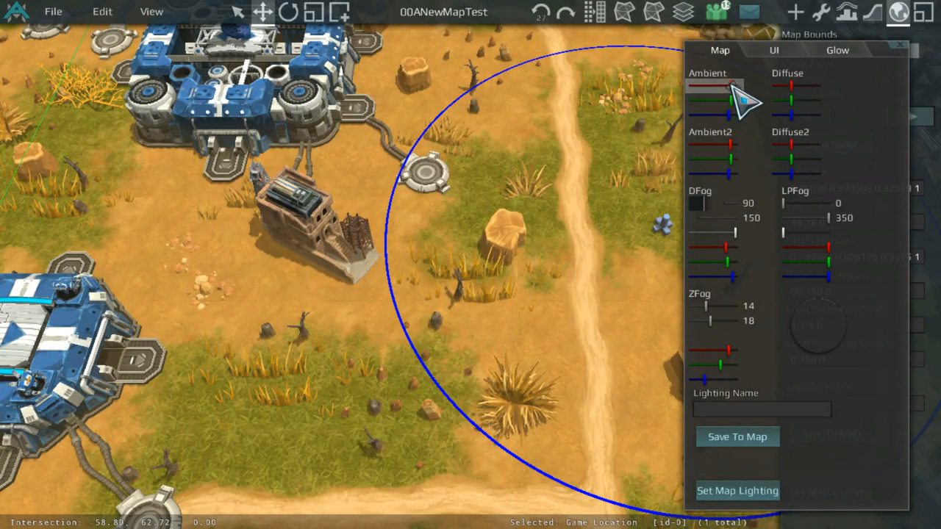
Step: Set the DFog near distance to 24.25 in the Light Slider window
scroll(473, 257, down, 5)
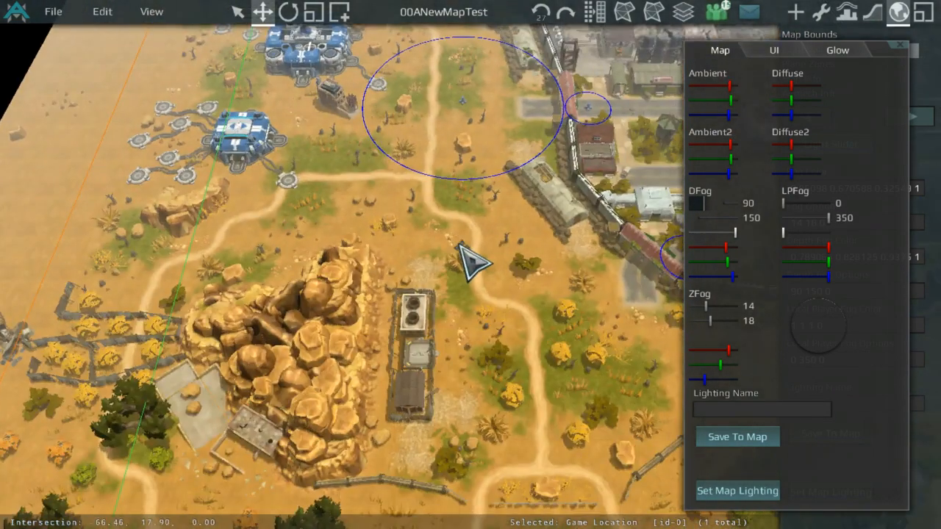
scroll(479, 275, up, 3)
middle_drag(502, 221, 399, 255)
scroll(471, 242, up, 2)
middle_drag(611, 254, 517, 389)
scroll(486, 181, up, 5)
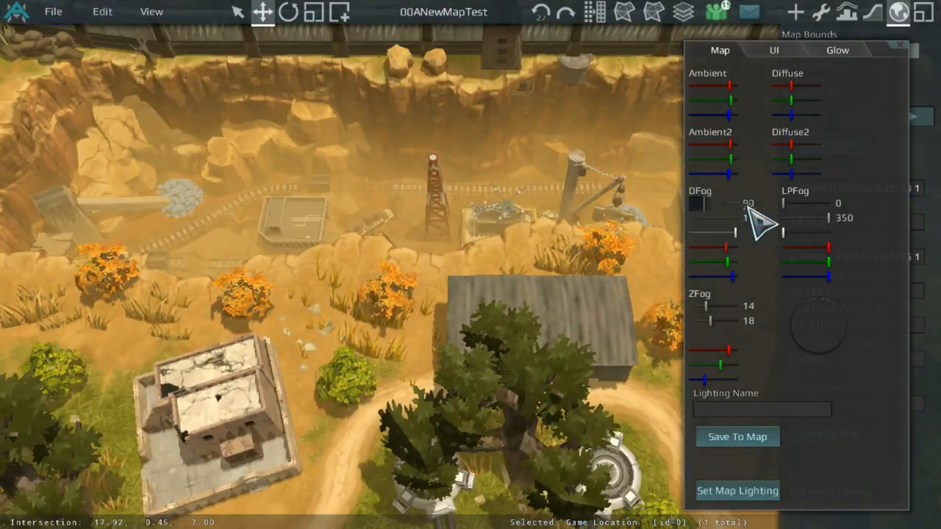
mouse_move(696, 208)
mouse_down()
mouse_move(733, 206)
mouse_move(697, 206)
mouse_move(704, 235)
mouse_move(730, 206)
mouse_move(692, 207)
mouse_move(708, 234)
mouse_move(737, 232)
mouse_move(722, 204)
mouse_move(747, 204)
mouse_move(708, 203)
mouse_move(727, 207)
mouse_move(711, 210)
mouse_up()
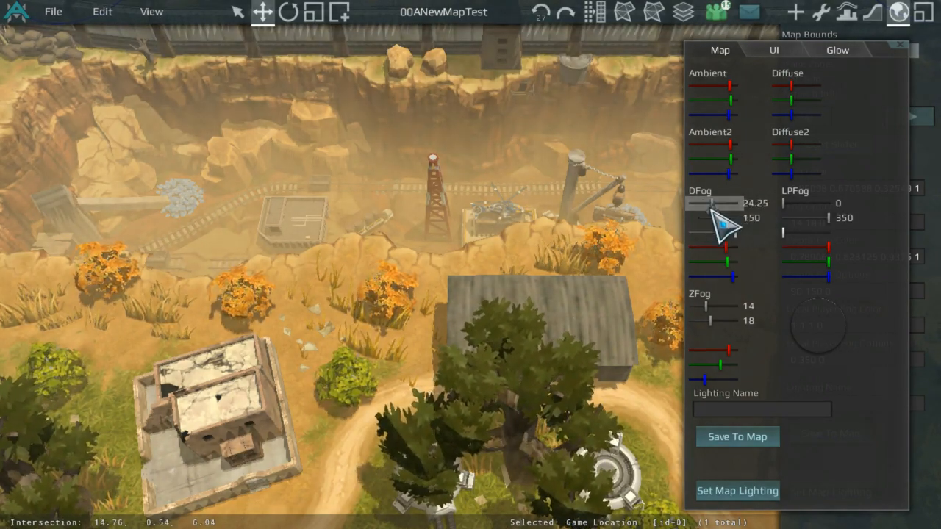
Step: Reopen the Light Slider window and try adjusting the LPFog sliders
scroll(583, 237, down, 5)
scroll(585, 236, up, 3)
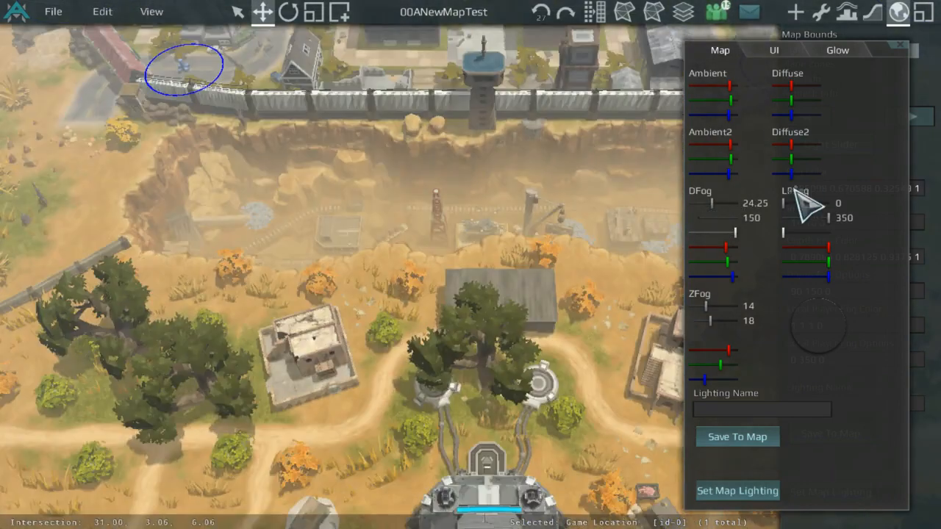
click(898, 46)
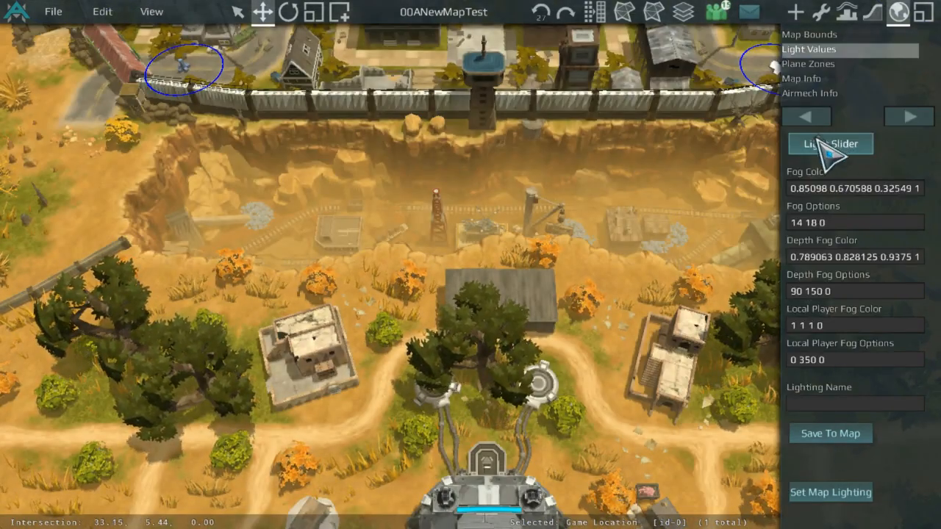
click(822, 145)
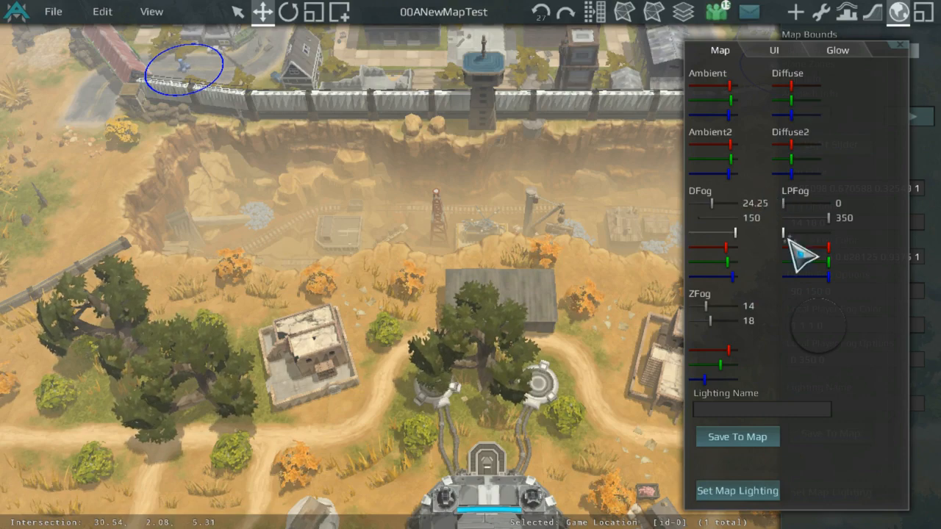
mouse_move(786, 203)
mouse_down()
mouse_move(825, 208)
mouse_move(778, 210)
mouse_up()
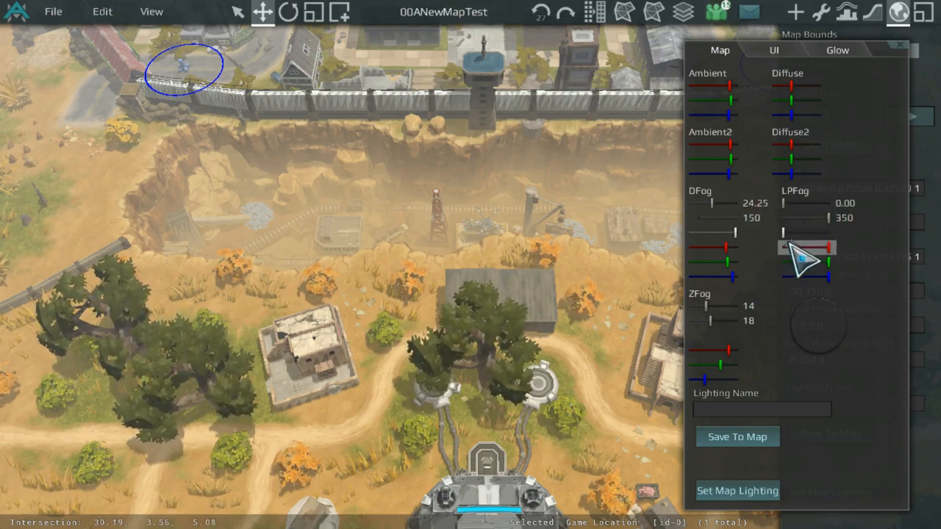
drag(789, 245, 816, 230)
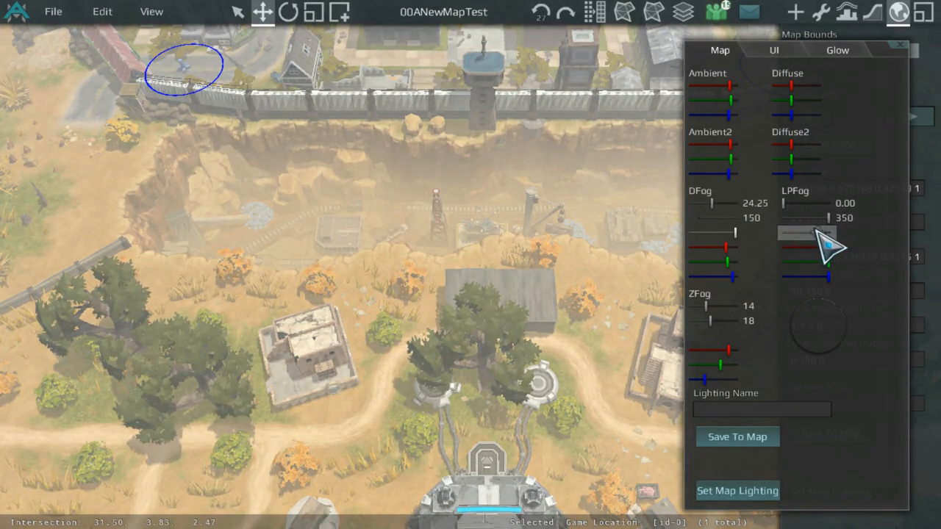
click(896, 50)
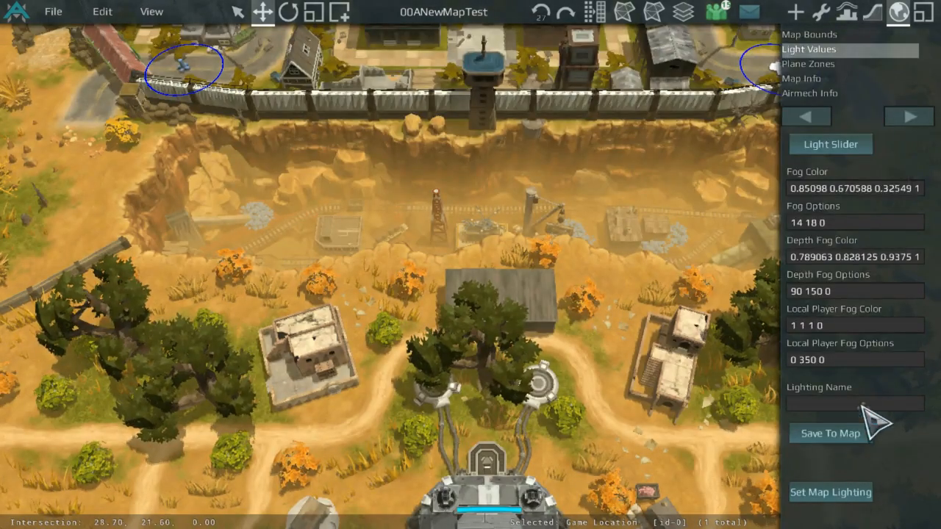
click(855, 140)
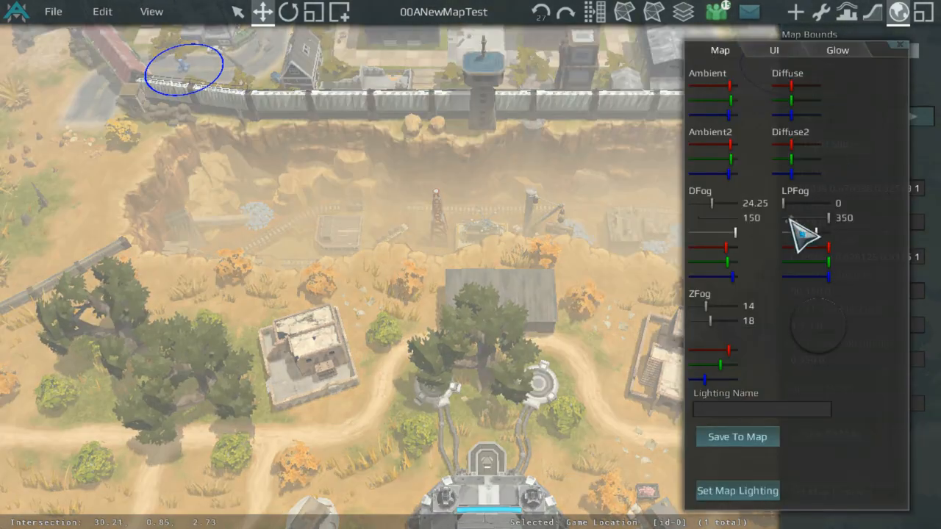
drag(815, 235, 769, 241)
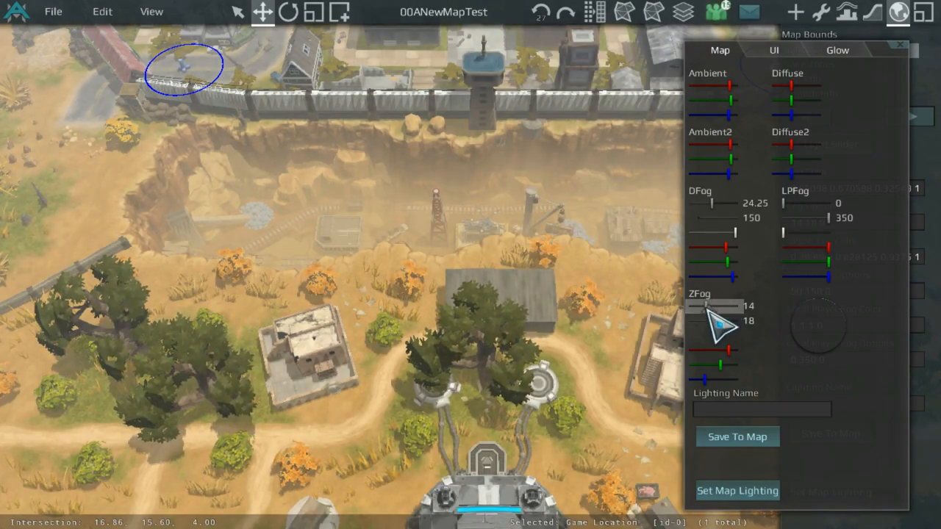
Step: Experiment with the ZFog near value and set it to 15.80
mouse_move(707, 308)
mouse_down()
mouse_move(731, 306)
mouse_move(709, 306)
mouse_up()
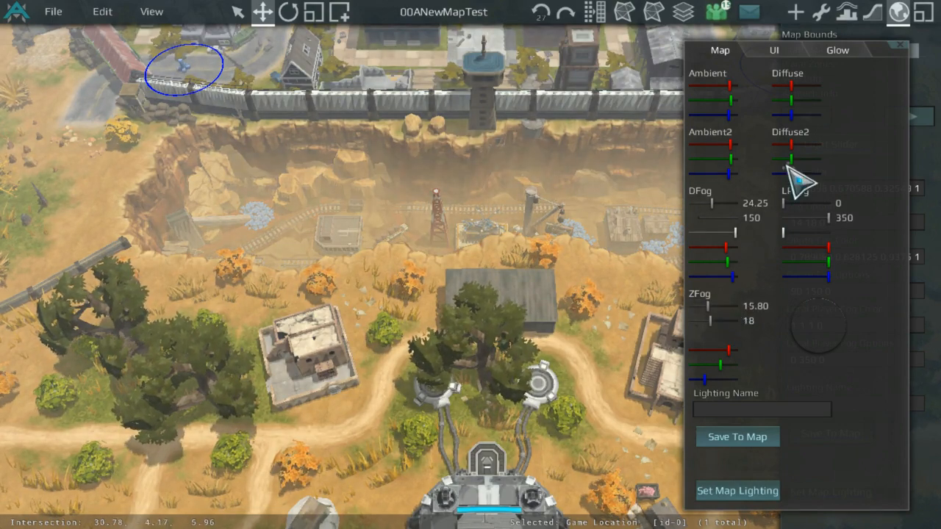
click(901, 46)
scroll(714, 319, up, 3)
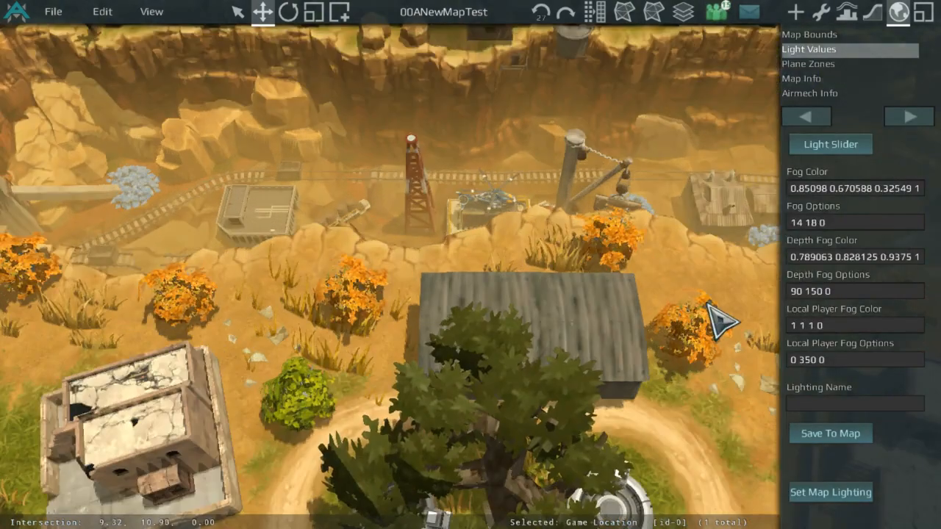
click(831, 145)
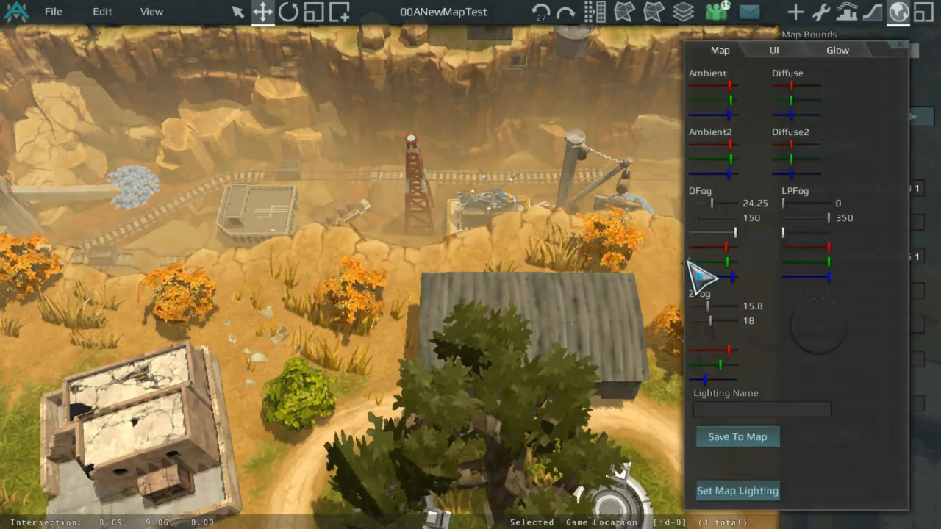
drag(710, 304, 644, 304)
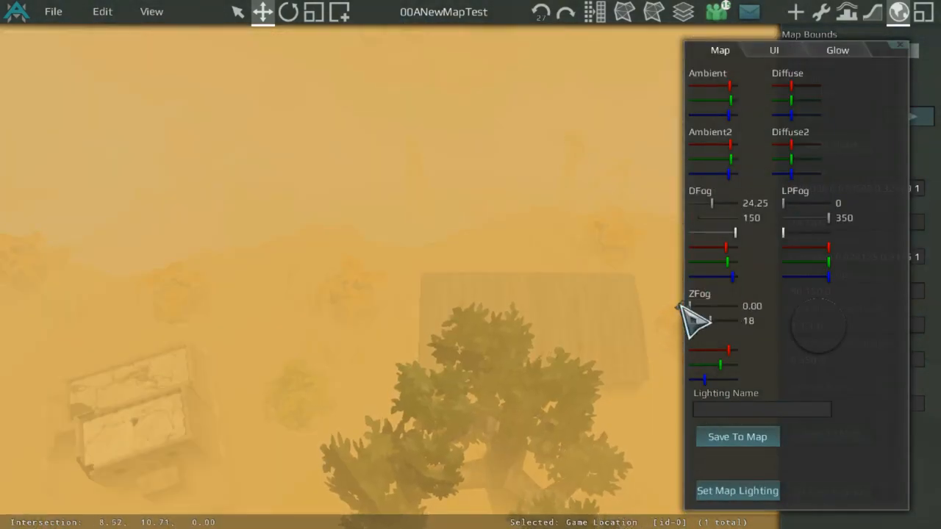
click(692, 305)
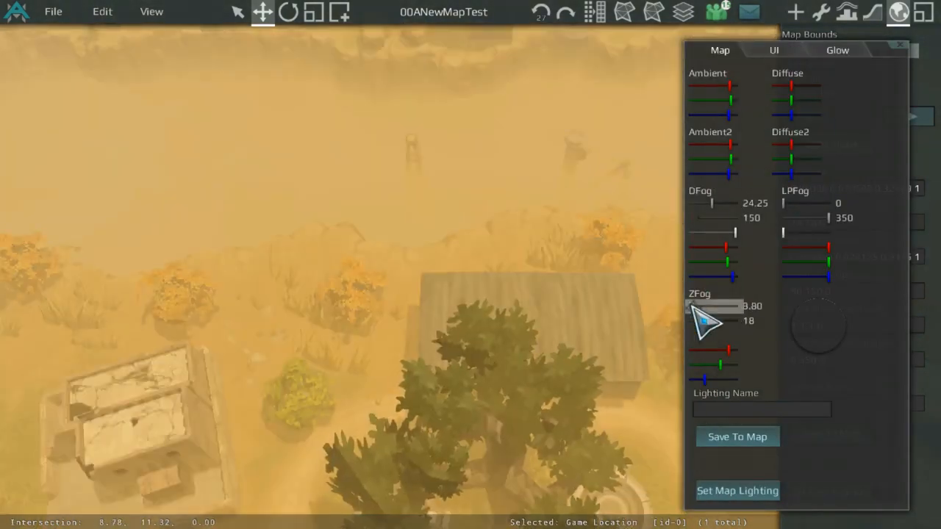
click(902, 45)
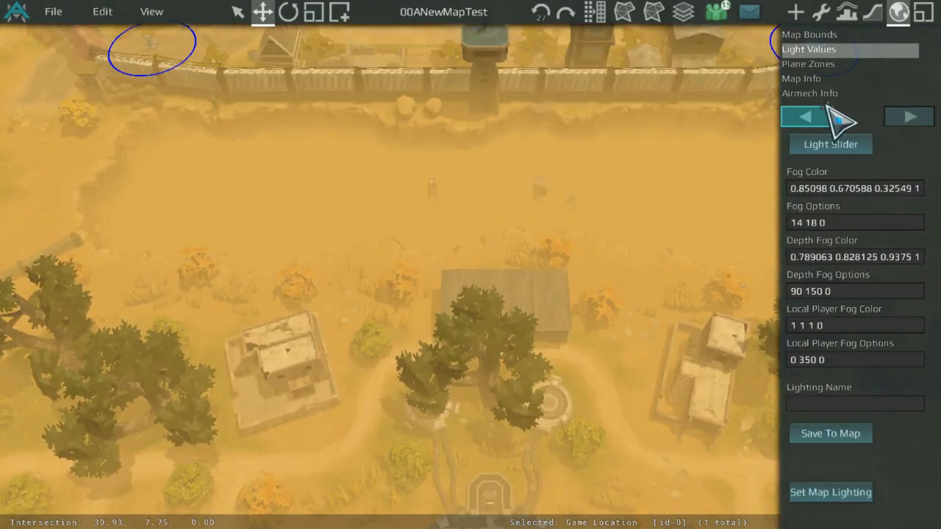
click(834, 147)
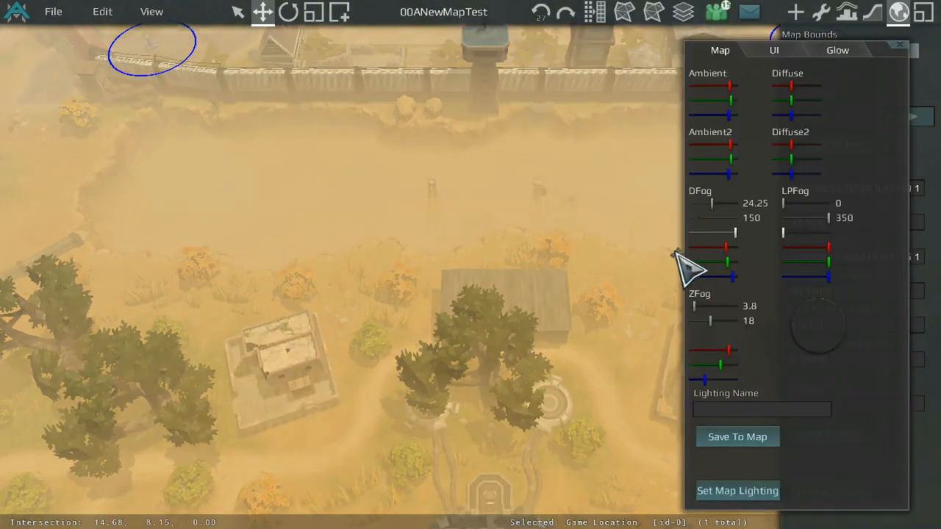
click(706, 306)
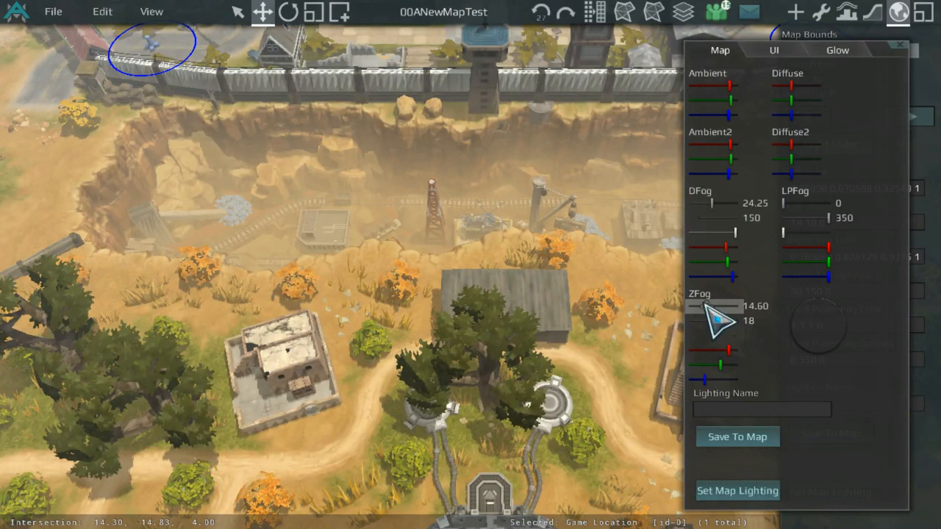
drag(705, 305, 707, 302)
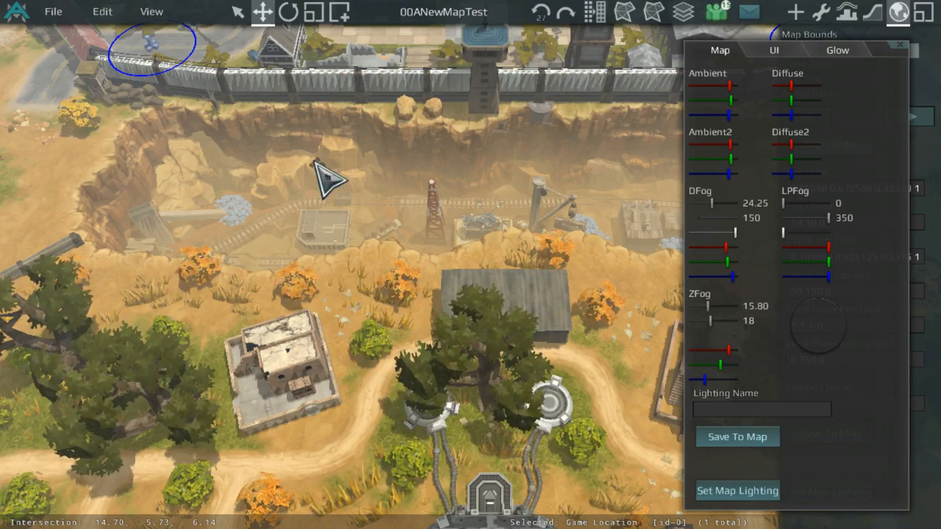
Step: Zoom and pan across the map to review the adjusted fog
scroll(441, 202, up, 5)
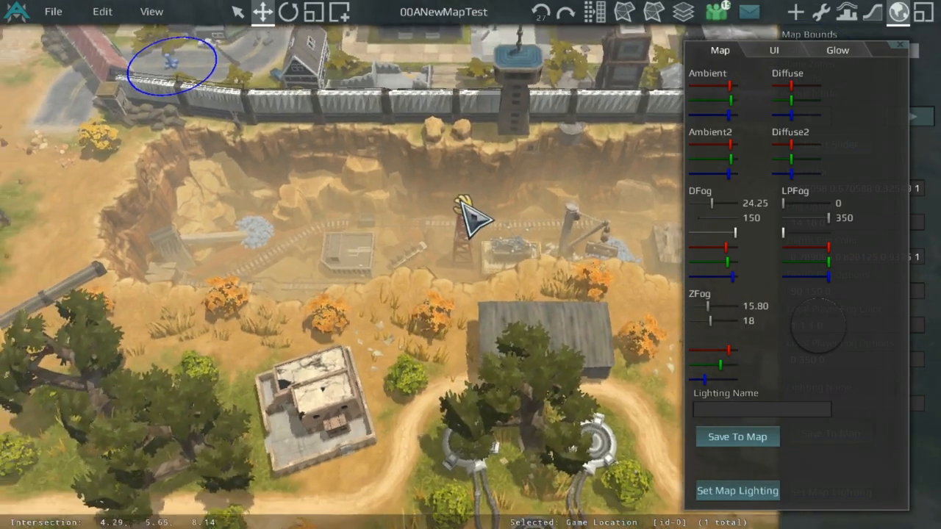
scroll(616, 389, down, 5)
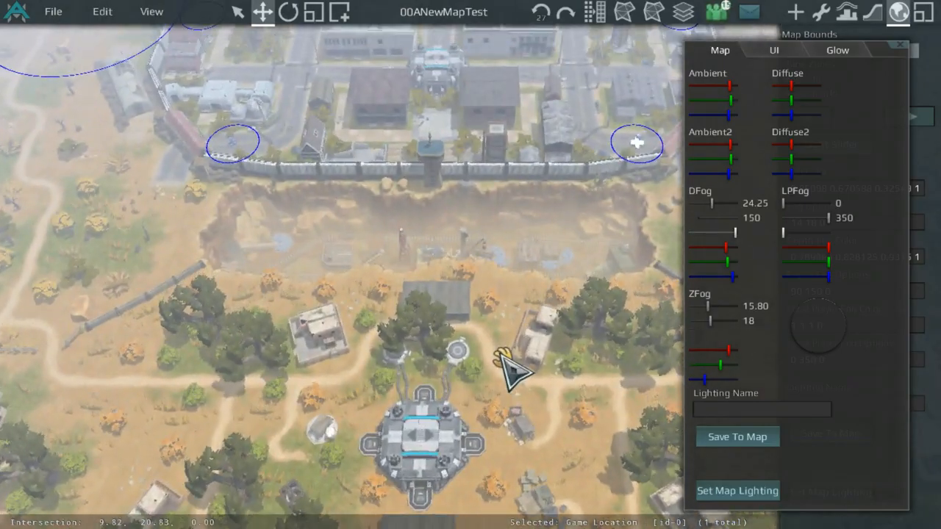
scroll(500, 353, up, 4)
middle_drag(357, 83, 321, 278)
middle_drag(421, 284, 518, 63)
drag(518, 62, 509, 54)
scroll(487, 92, down, 4)
scroll(499, 125, up, 5)
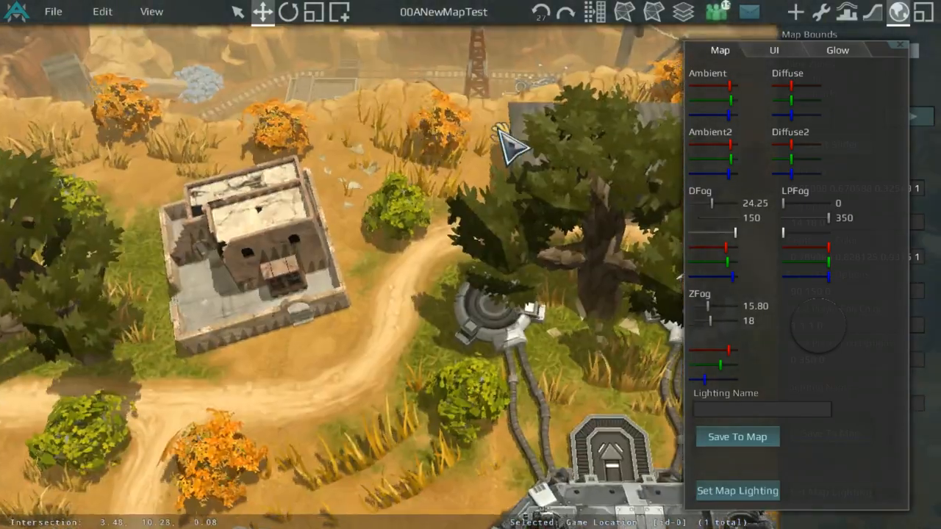
Step: Browse the Light Slider window's Map, UI and Glow tabs to review the lighting controls
scroll(499, 127, down, 3)
middle_drag(499, 132, 537, 280)
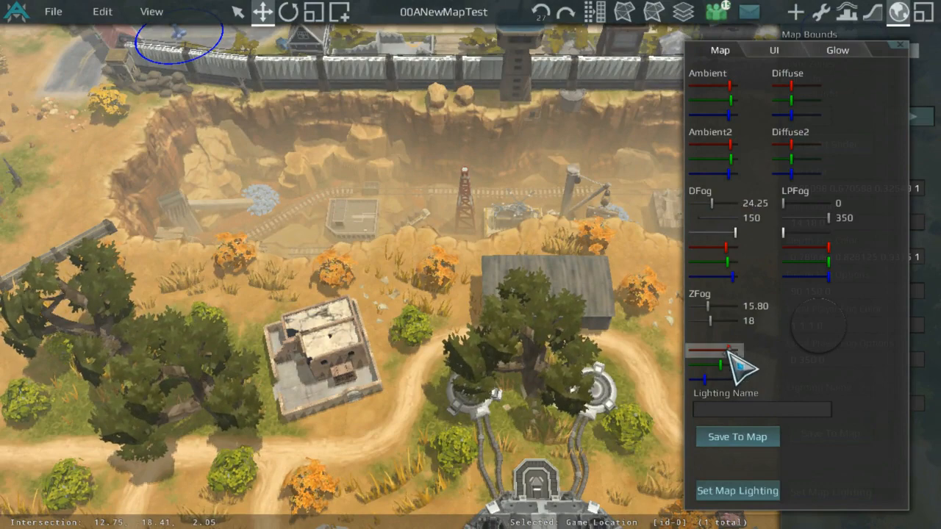
mouse_move(724, 350)
mouse_down()
mouse_move(669, 351)
mouse_move(729, 361)
mouse_up()
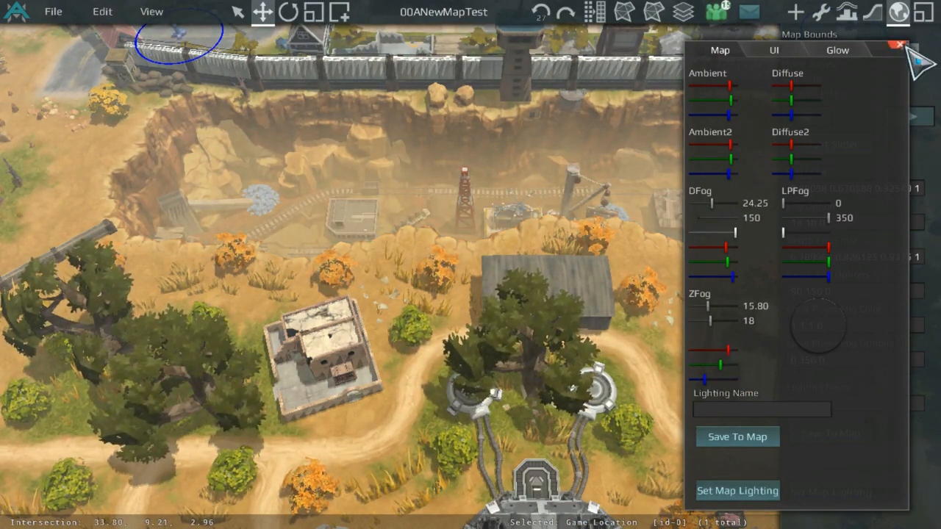
click(790, 53)
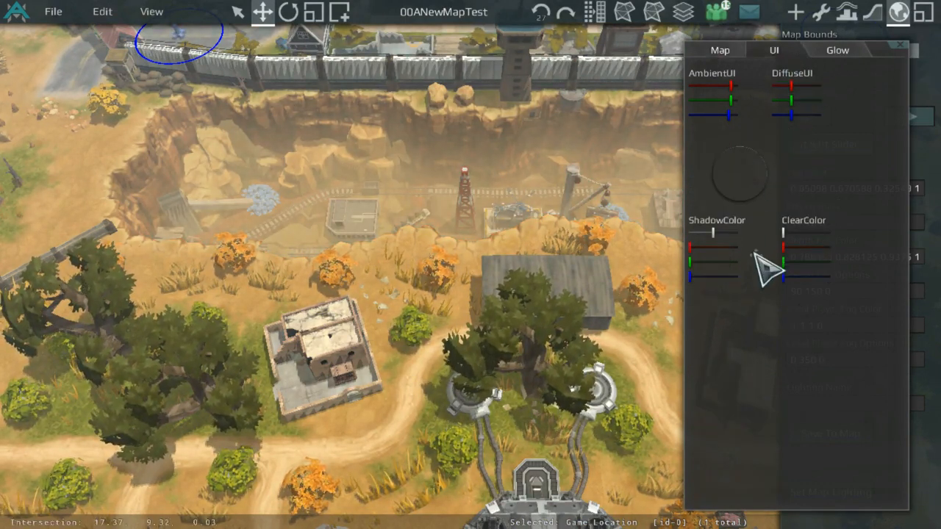
click(835, 50)
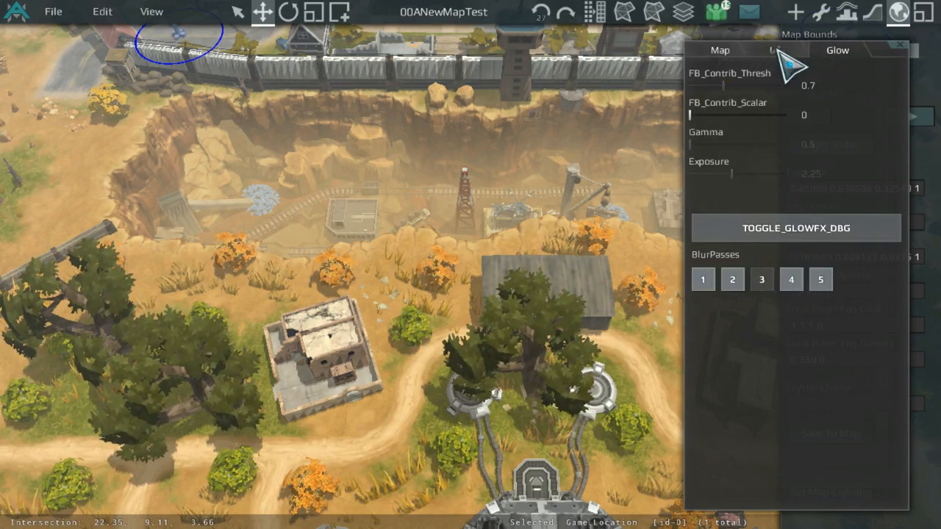
click(732, 52)
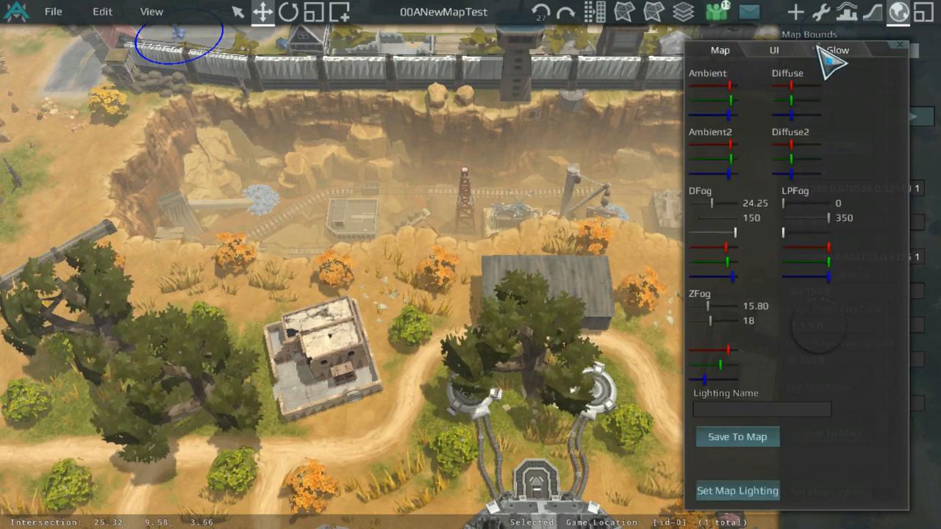
click(833, 50)
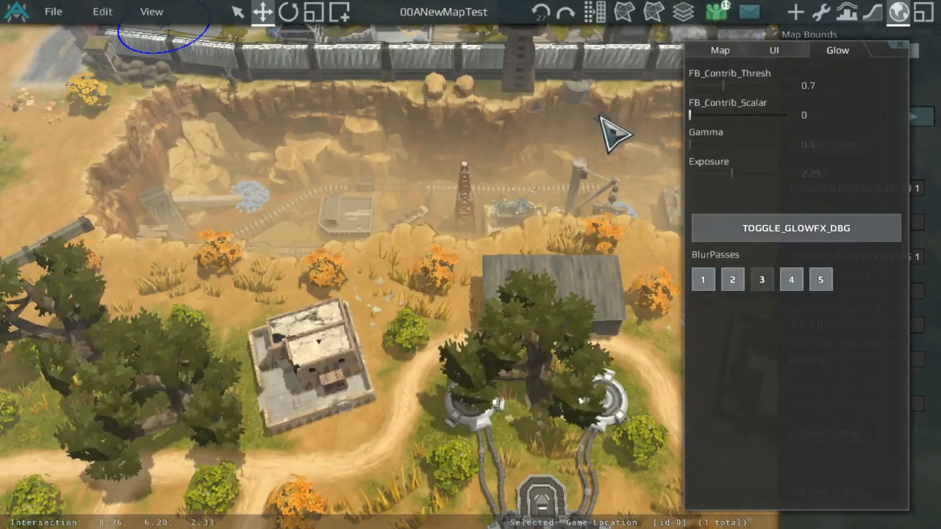
Step: Close the Light Slider window and open the map's Plane Zones settings
scroll(588, 127, down, 2)
middle_drag(574, 131, 592, 160)
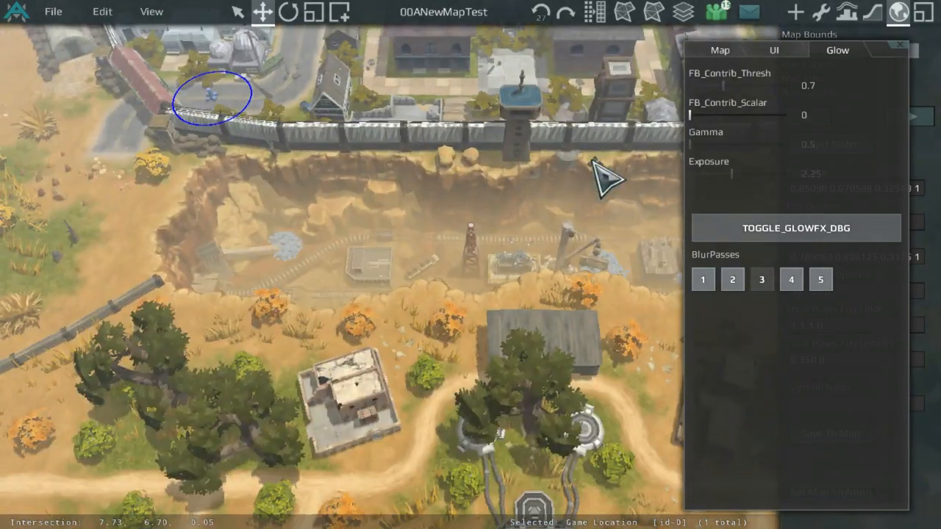
middle_drag(577, 294, 557, 138)
scroll(573, 147, up, 3)
scroll(578, 126, up, 3)
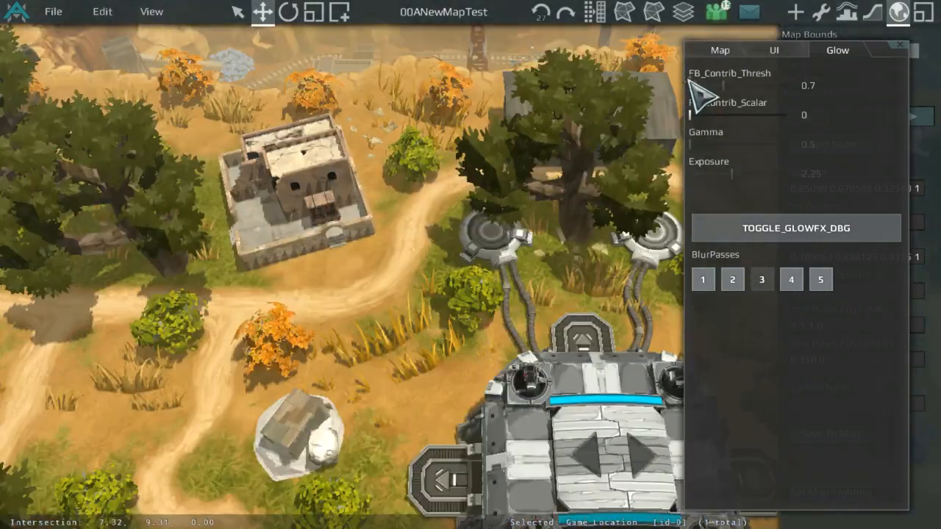
click(720, 52)
click(900, 46)
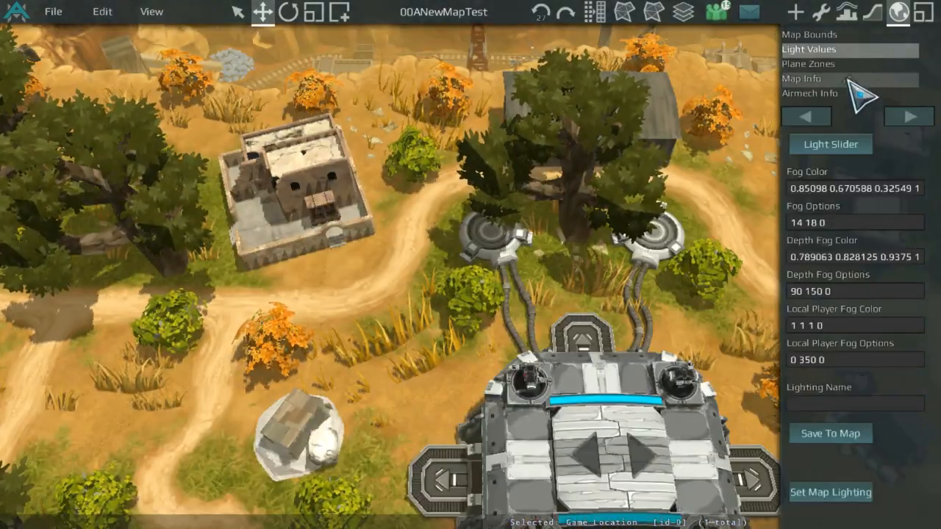
click(847, 64)
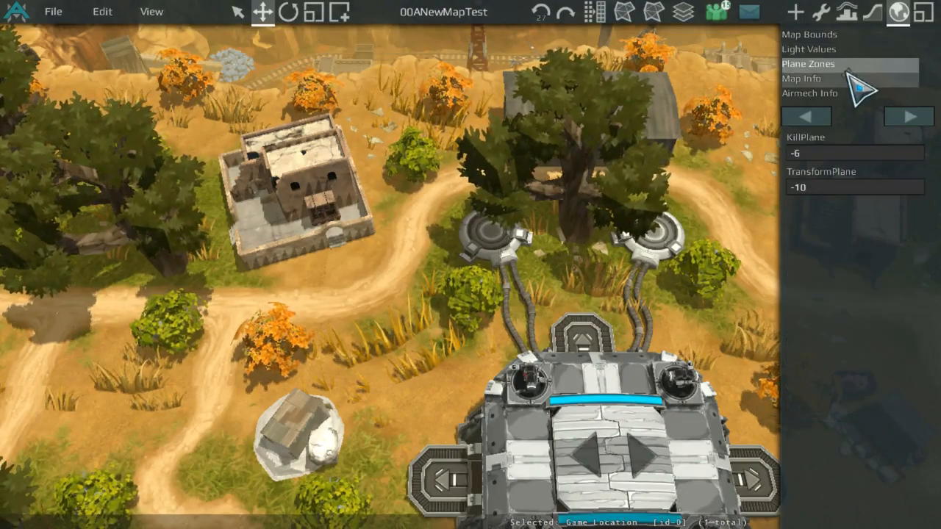
Step: Select the sunken building in the canyon, lift it out and set its height coordinate to -3
scroll(556, 214, down, 3)
middle_drag(488, 188, 572, 427)
scroll(664, 269, up, 3)
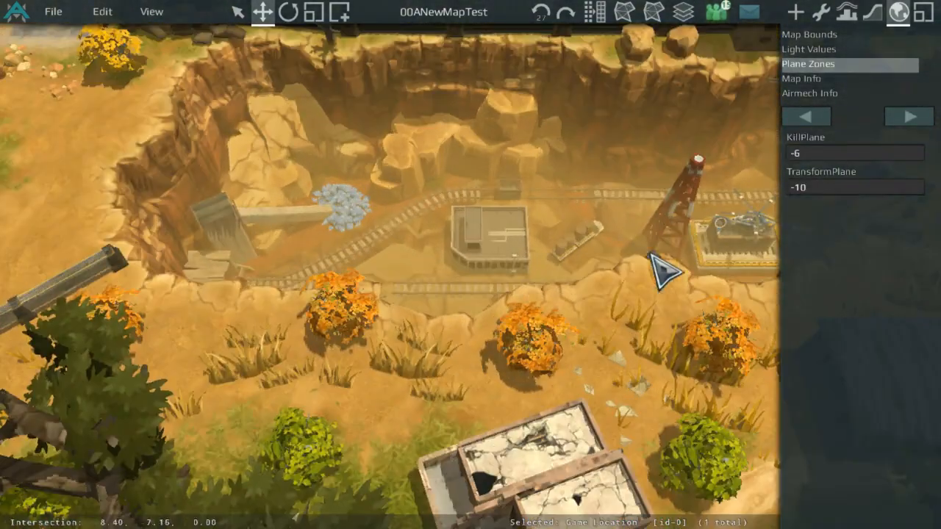
scroll(458, 304, down, 2)
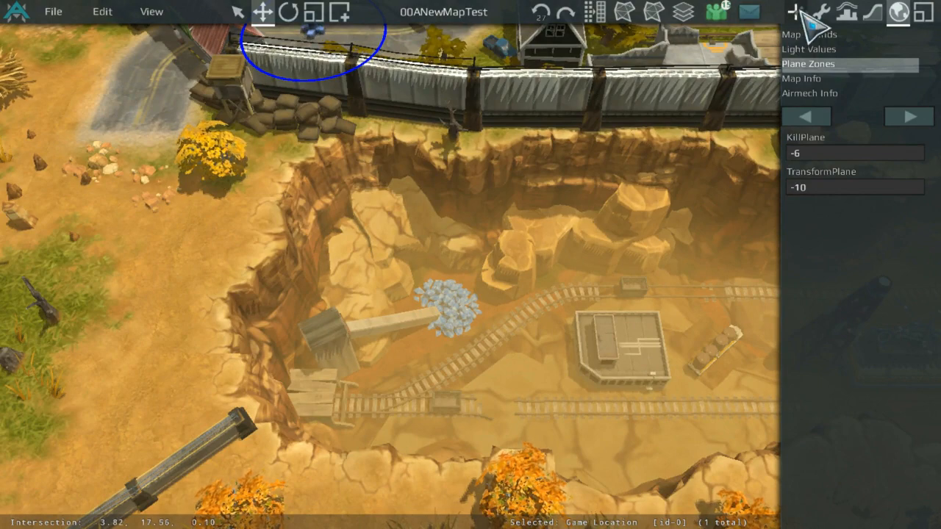
click(820, 11)
middle_drag(750, 191, 745, 420)
click(673, 418)
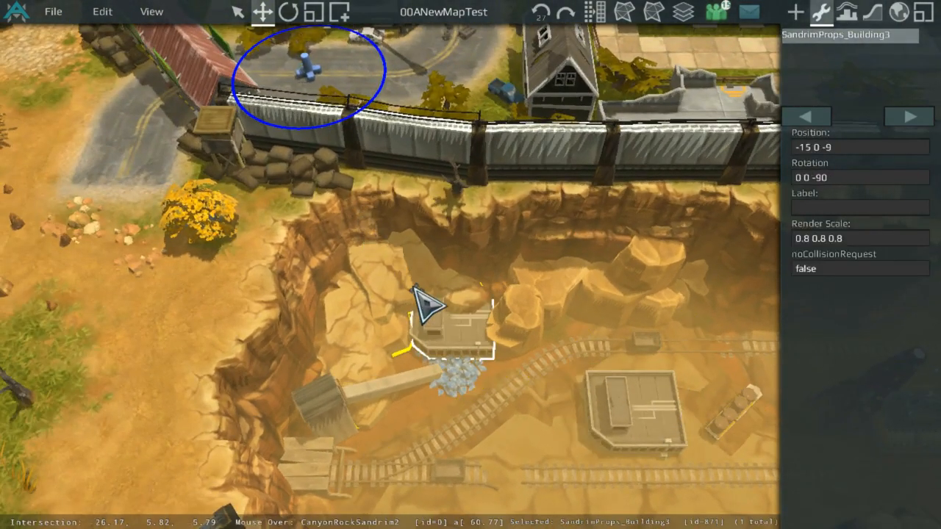
drag(409, 294, 260, 333)
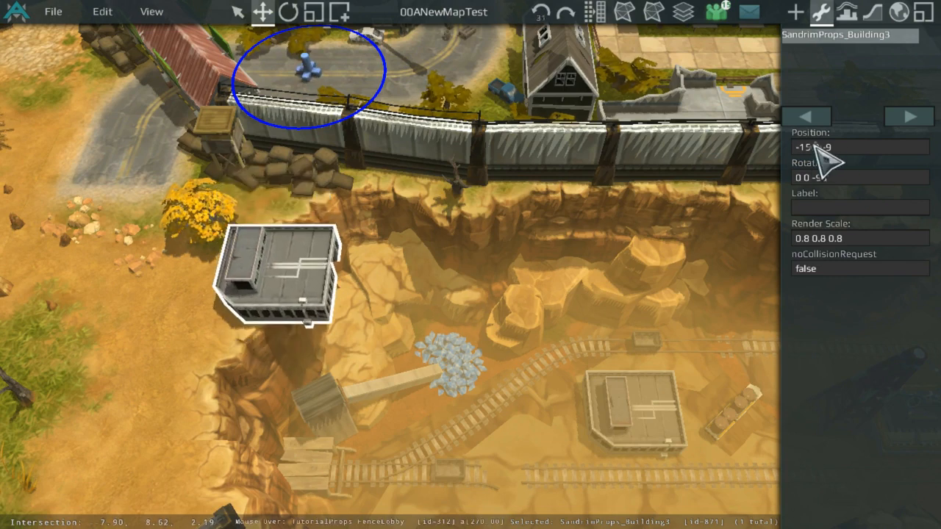
click(265, 253)
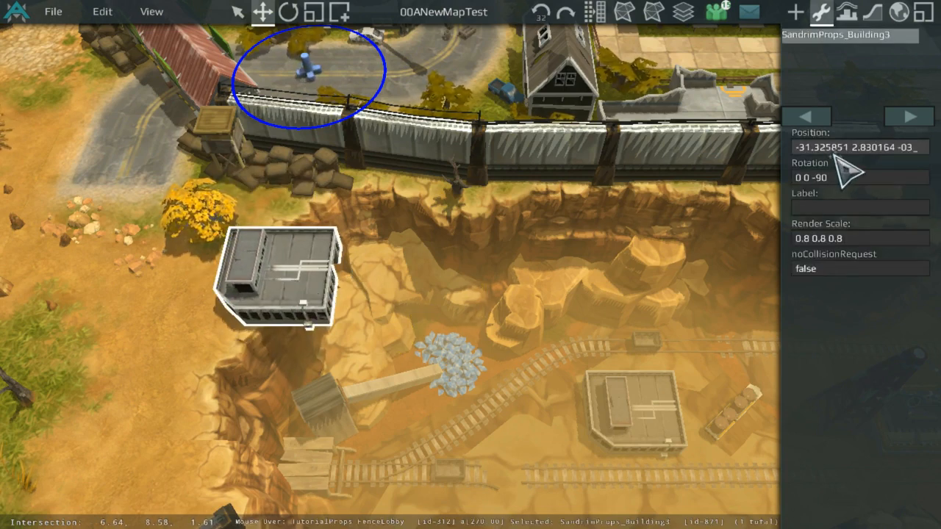
text(3)
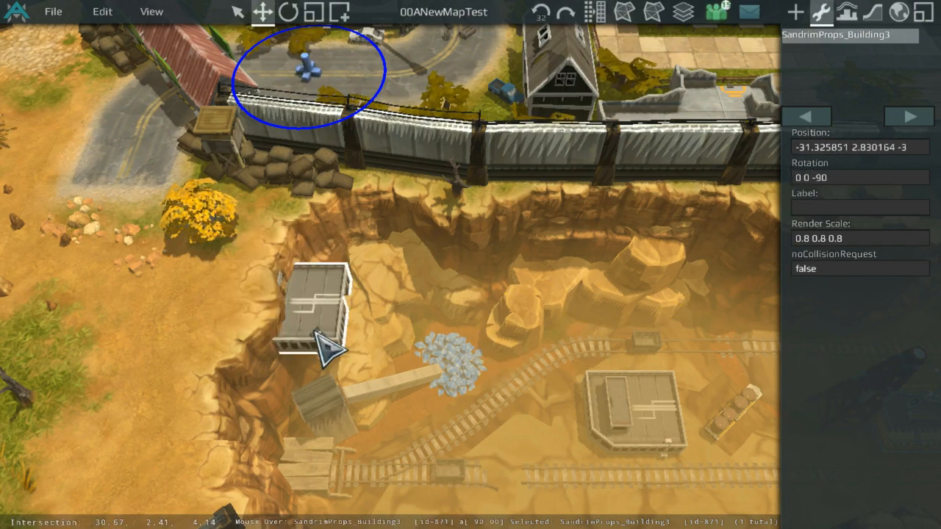
Step: Move the building around the canyon, then delete it from the map
drag(326, 347, 596, 263)
key(Right)
key(Right)
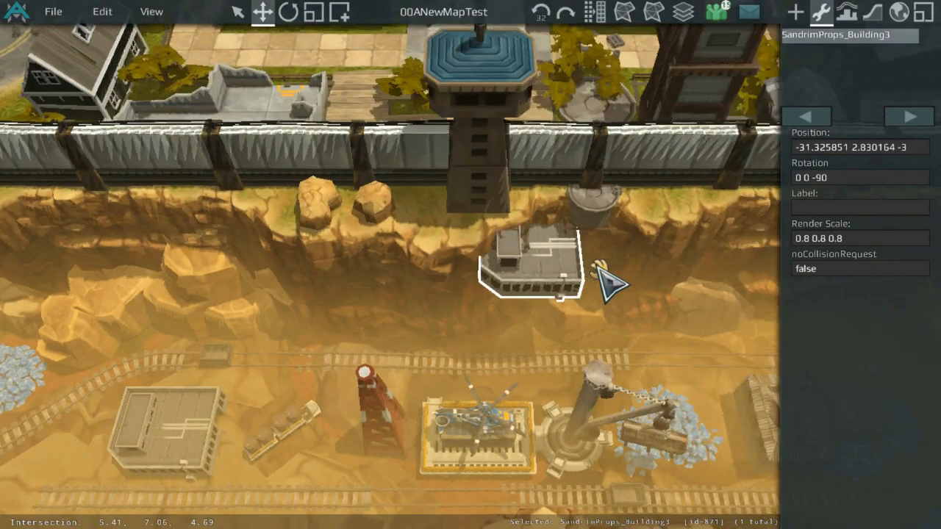
middle_drag(596, 264, 526, 266)
drag(596, 264, 607, 351)
scroll(607, 350, down, 2)
middle_drag(607, 351, 189, 257)
drag(607, 351, 452, 246)
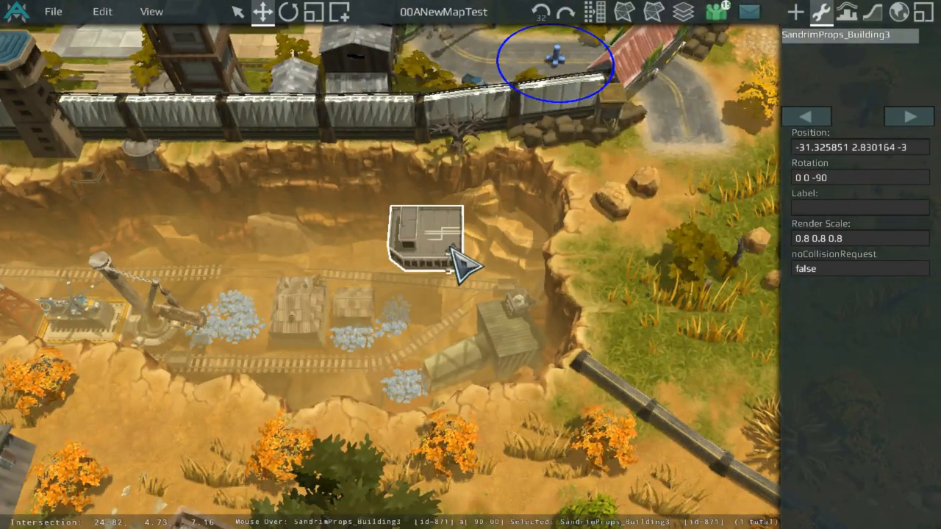
key(Delete)
Step: Reopen the map's Plane Zones settings
middle_drag(417, 257, 795, 247)
middle_drag(331, 236, 771, 124)
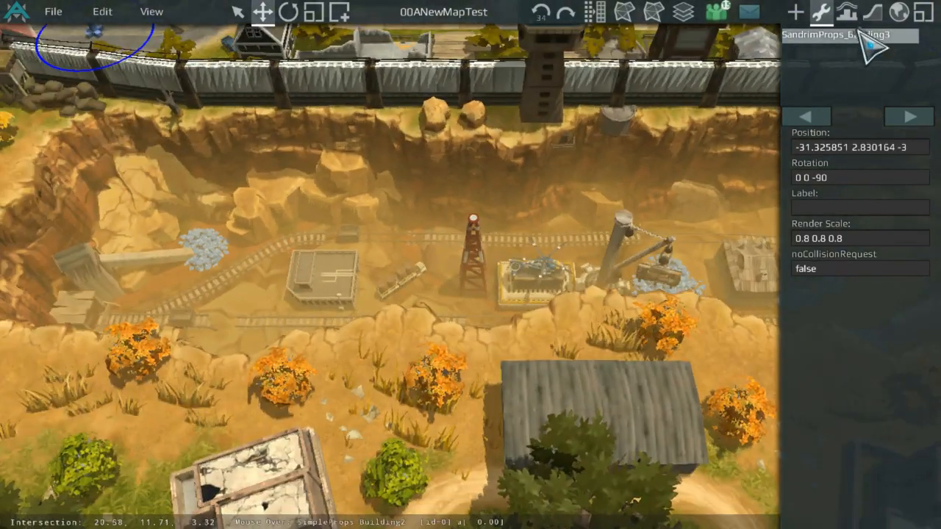
click(872, 12)
click(899, 13)
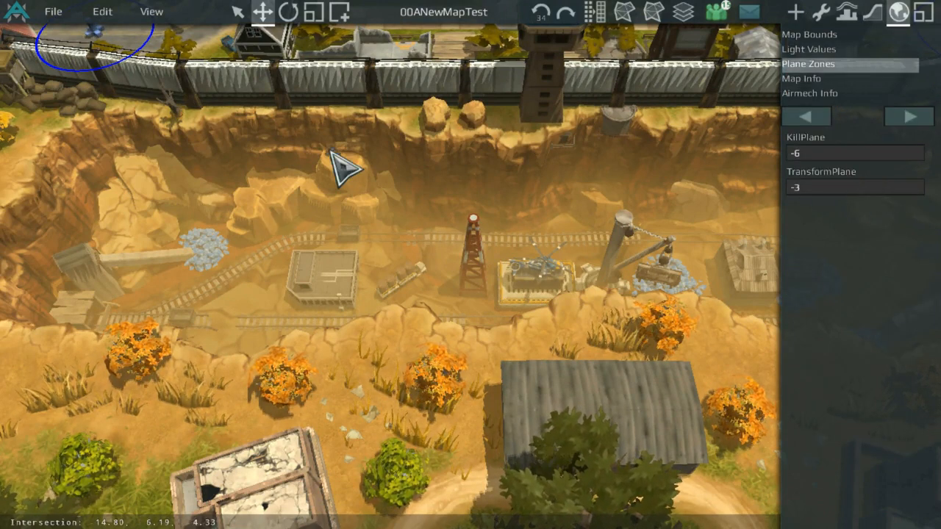
Step: Zoom and pan around the canyon to inspect its depths and edges
scroll(319, 167, up, 3)
middle_drag(319, 166, 533, 156)
scroll(336, 168, down, 3)
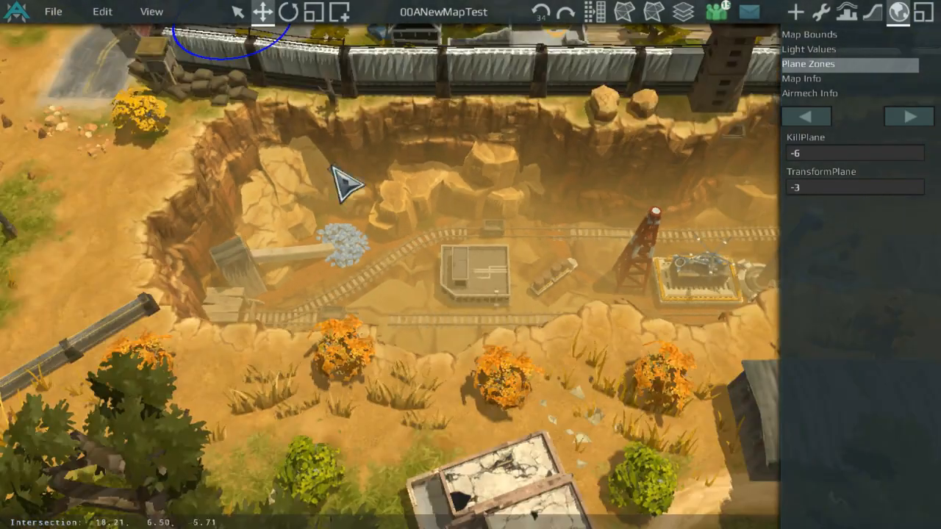
middle_drag(246, 169, 369, 232)
scroll(335, 281, up, 2)
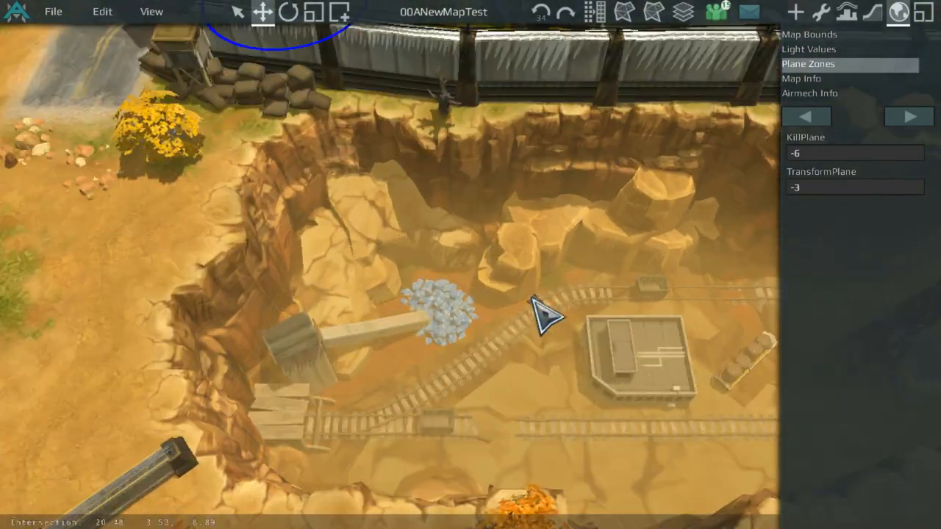
scroll(559, 296, down, 3)
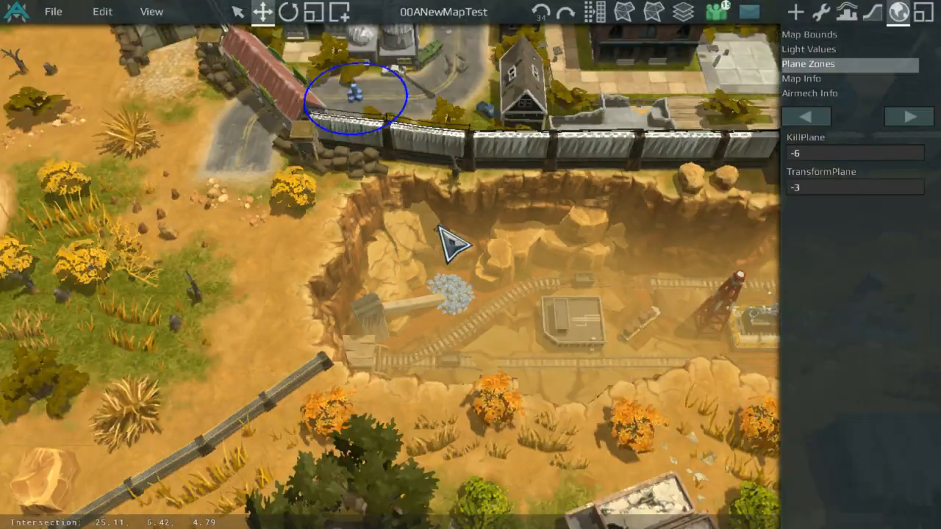
scroll(441, 253, up, 6)
scroll(643, 309, down, 6)
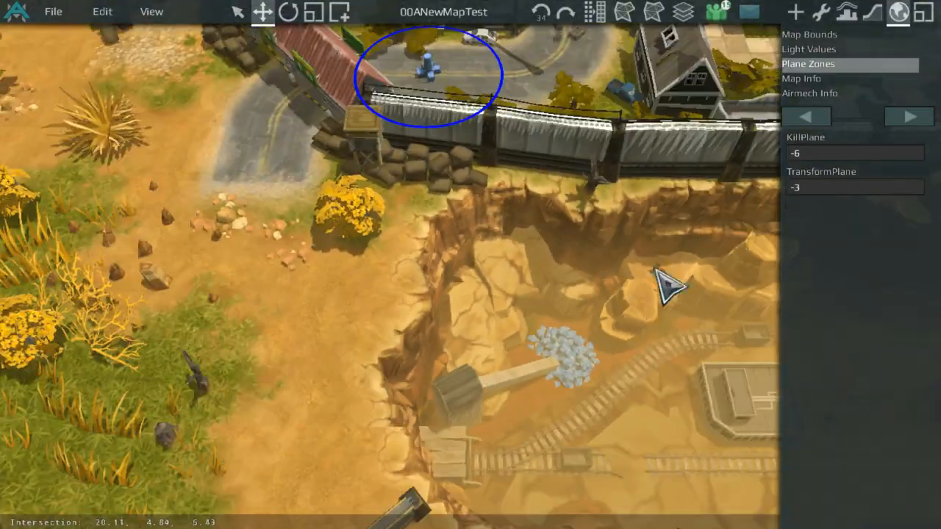
middle_drag(657, 268, 675, 54)
middle_drag(295, 313, 486, 222)
scroll(498, 235, up, 8)
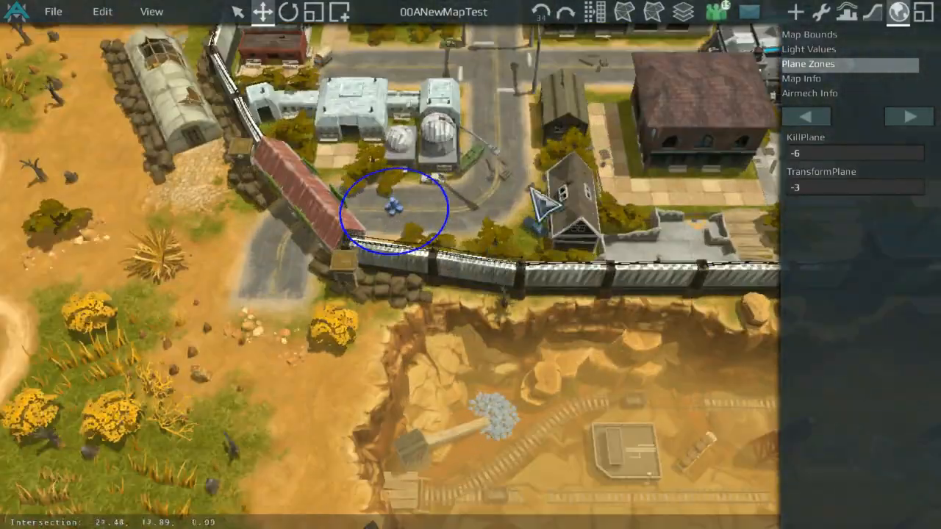
scroll(552, 193, up, 3)
scroll(587, 159, up, 2)
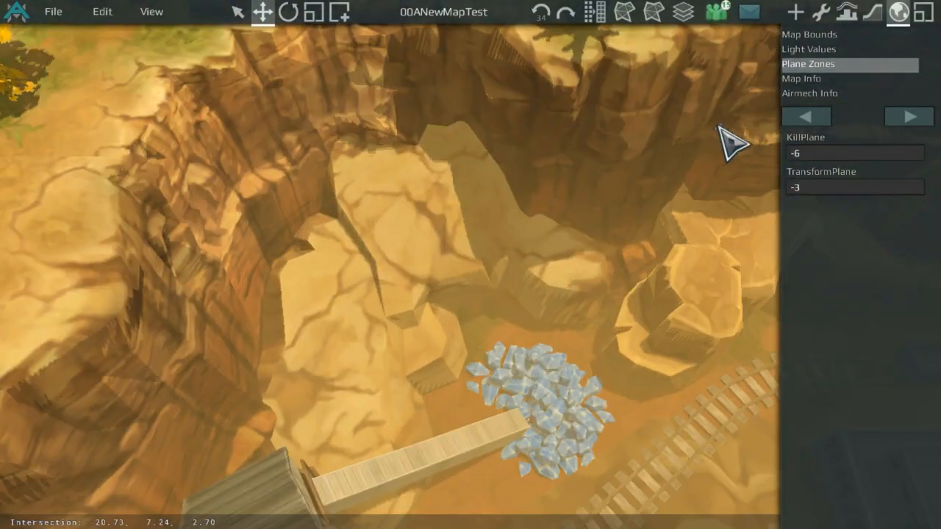
scroll(566, 221, down, 6)
scroll(544, 217, up, 4)
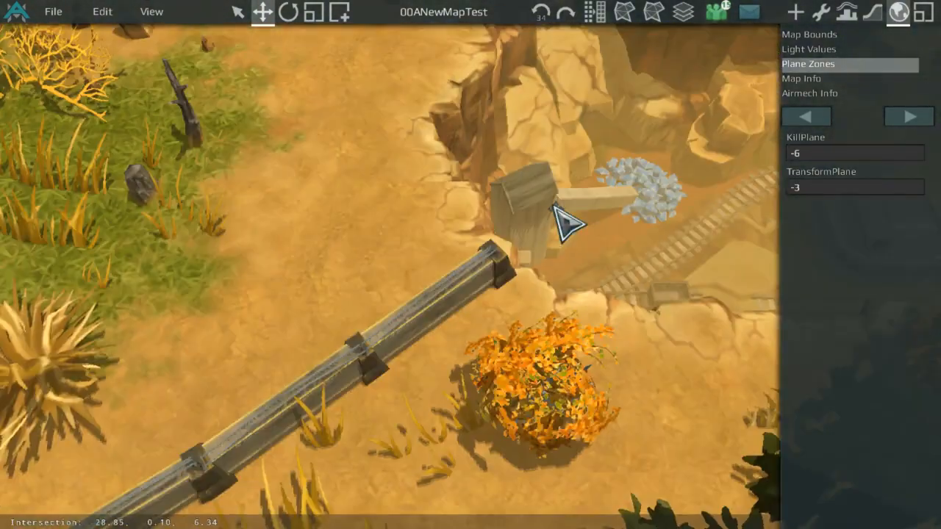
middle_drag(554, 208, 460, 328)
scroll(356, 313, up, 2)
middle_drag(243, 198, 338, 346)
scroll(316, 321, up, 4)
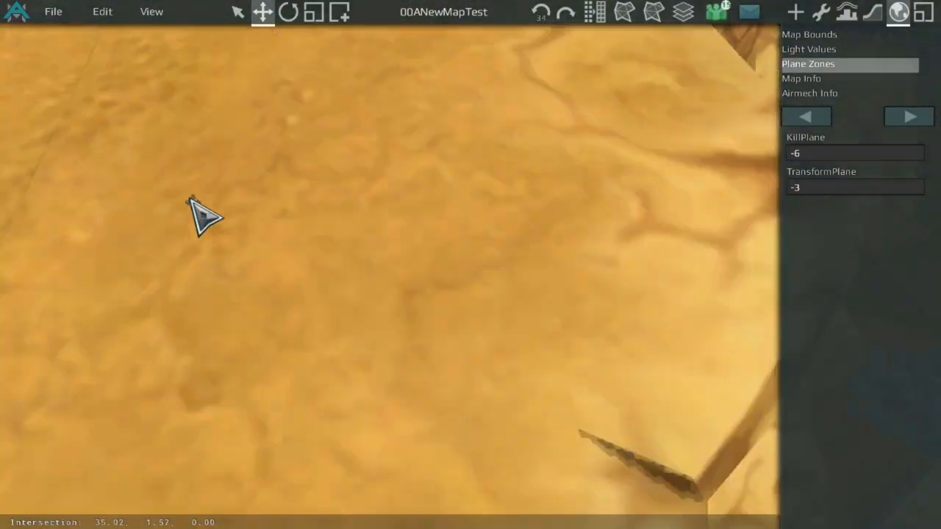
Step: Save the map
click(53, 12)
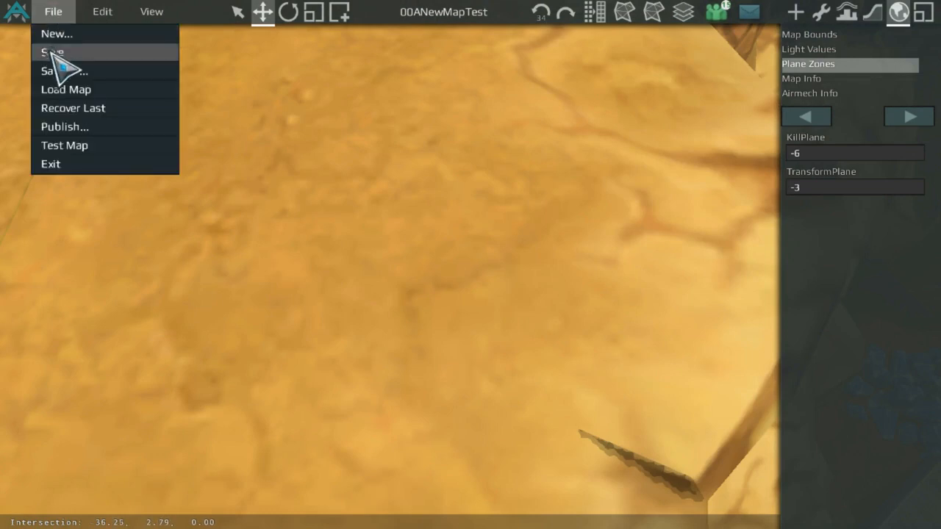
click(147, 54)
click(53, 12)
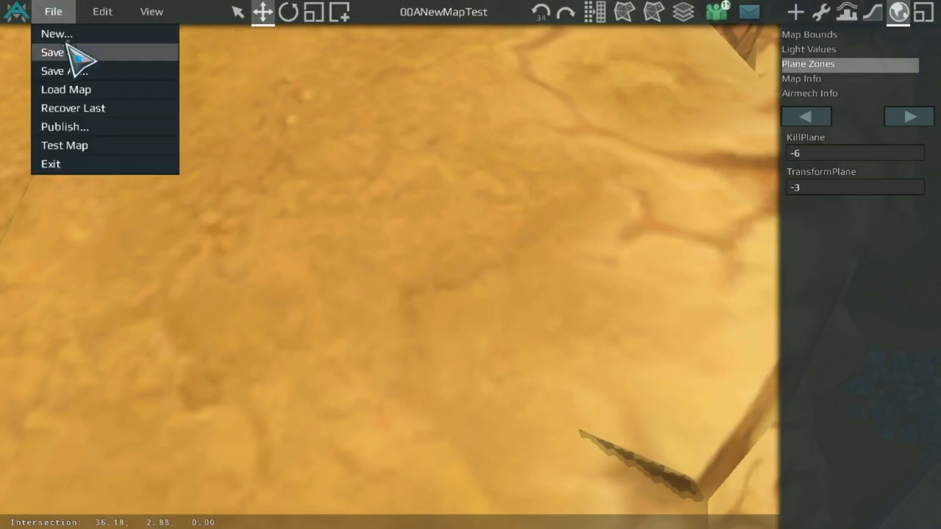
click(80, 53)
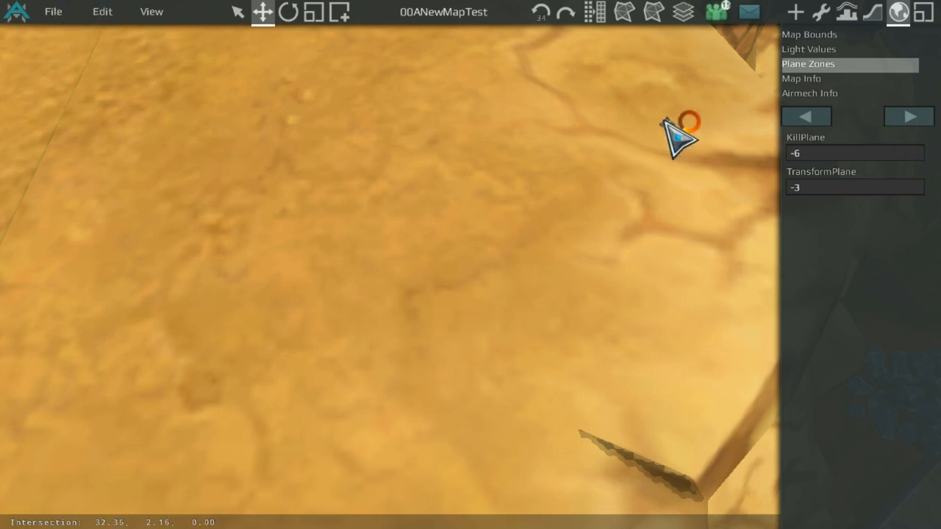
Step: Open the Map Info settings and set the Skybox to Big Blue
click(814, 78)
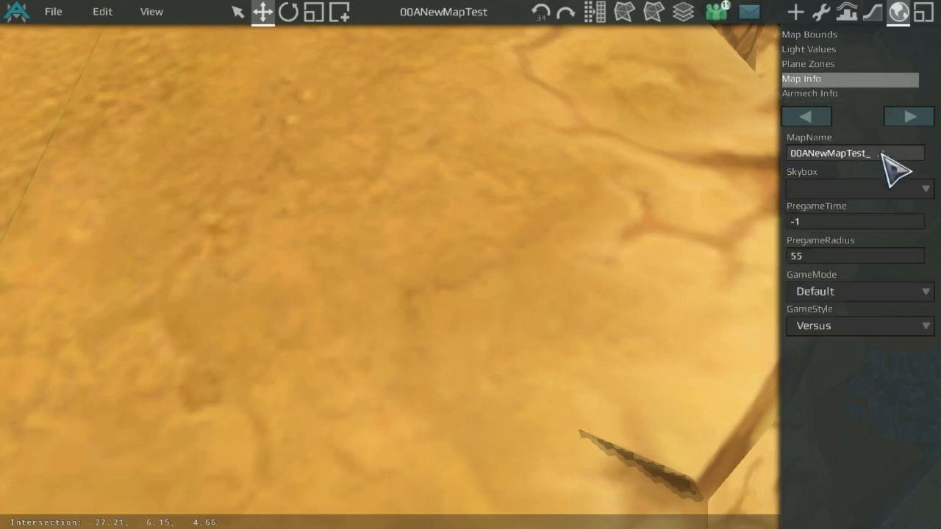
click(888, 189)
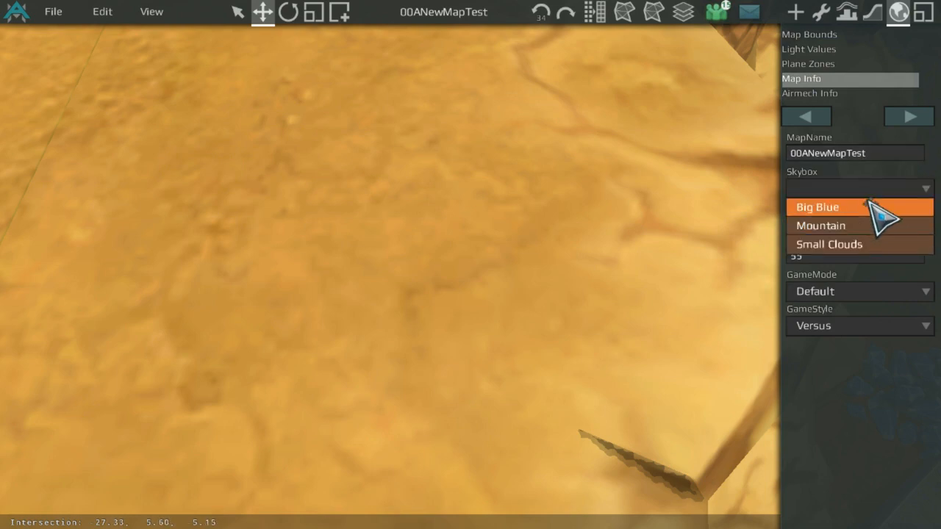
click(879, 208)
Step: Reset the camera view and pan back over the canyon
middle_drag(401, 372, 554, 3)
middle_drag(536, 139, 403, 517)
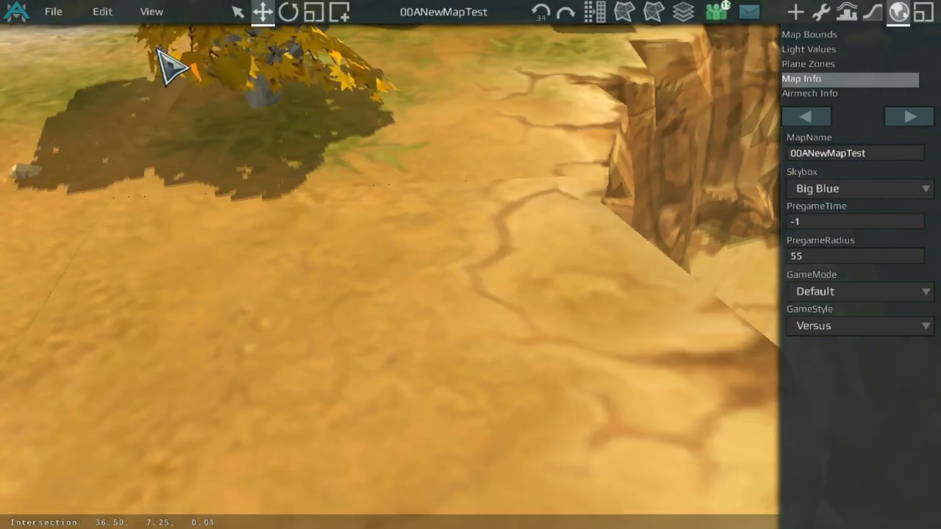
click(152, 11)
click(162, 34)
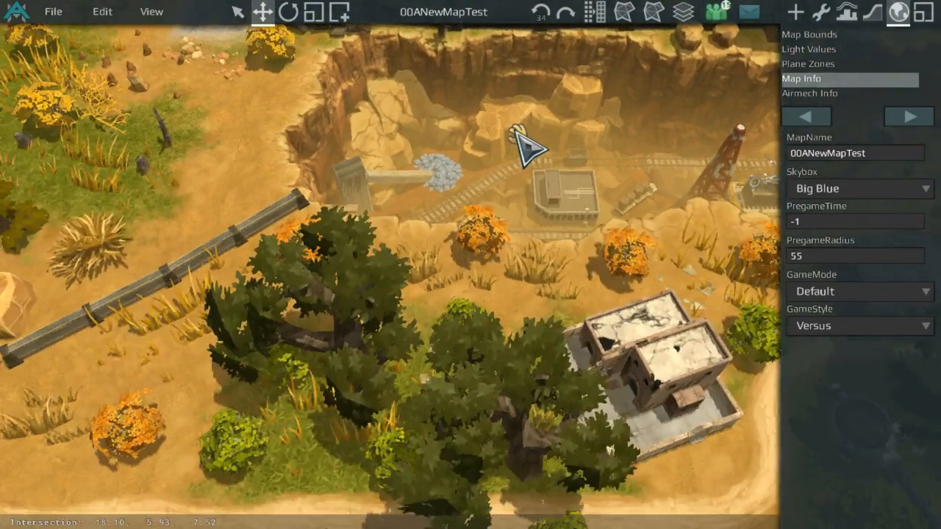
middle_drag(517, 130, 282, 227)
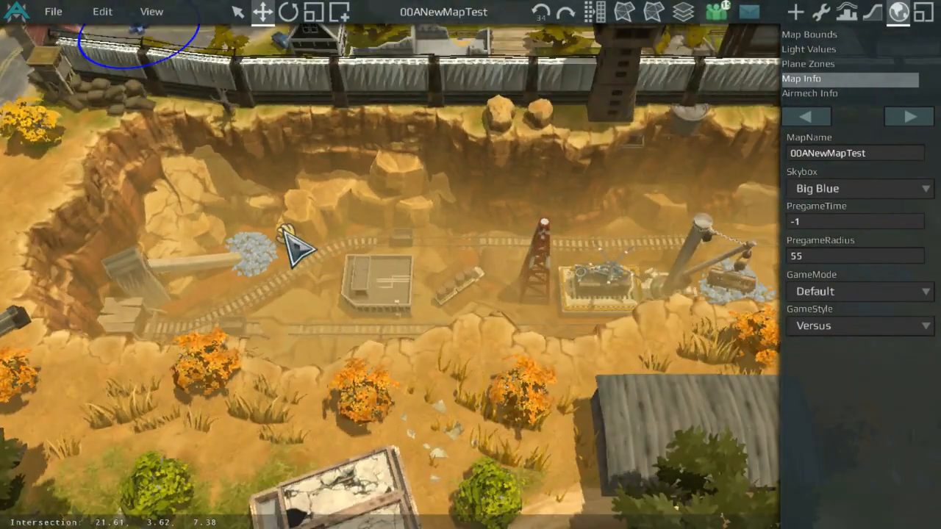
Step: Pan and zoom across the map to inspect the bases and the Game Location circle beside them
middle_drag(561, 273, 699, 312)
scroll(559, 250, down, 3)
middle_drag(498, 205, 647, 258)
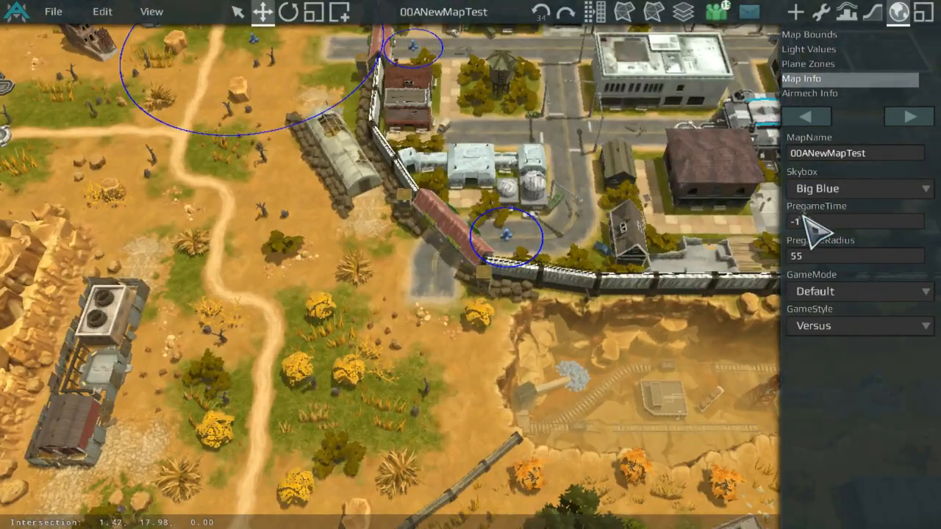
middle_drag(426, 243, 746, 239)
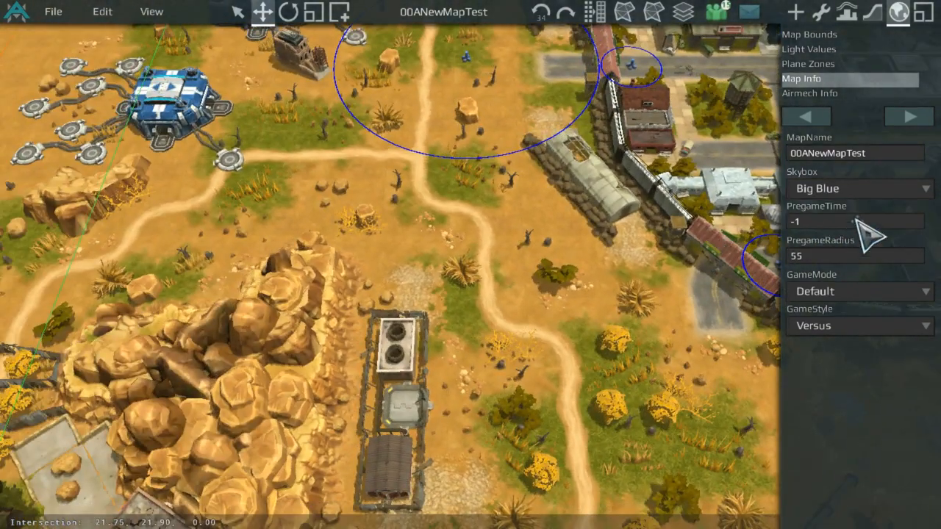
scroll(482, 119, down, 3)
middle_drag(481, 120, 654, 245)
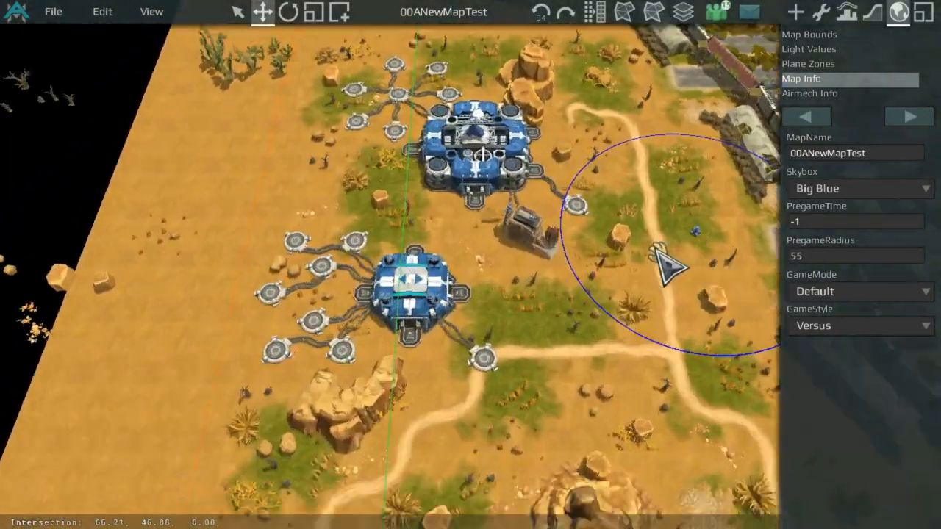
scroll(651, 246, up, 1)
scroll(632, 253, down, 4)
scroll(615, 291, up, 3)
scroll(613, 288, down, 4)
middle_drag(612, 287, 607, 316)
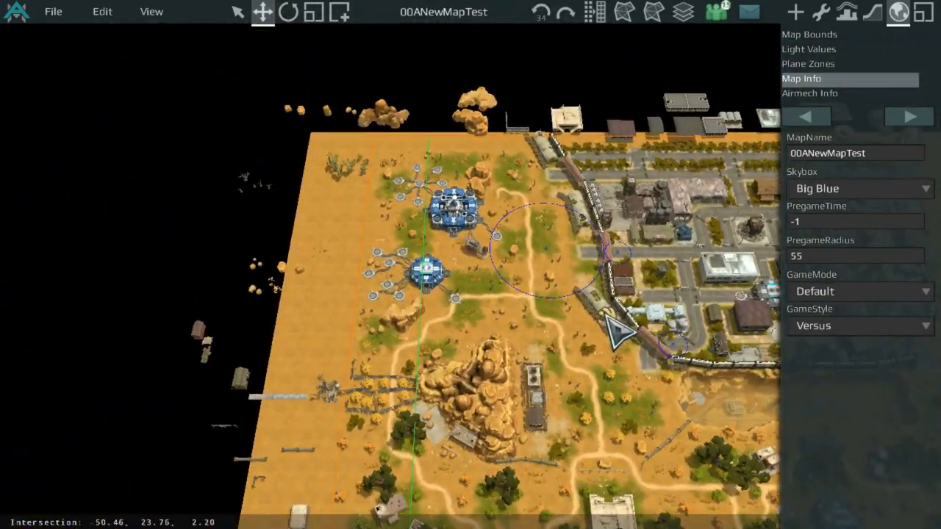
scroll(444, 230, down, 1)
middle_drag(554, 262, 480, 312)
scroll(480, 311, up, 4)
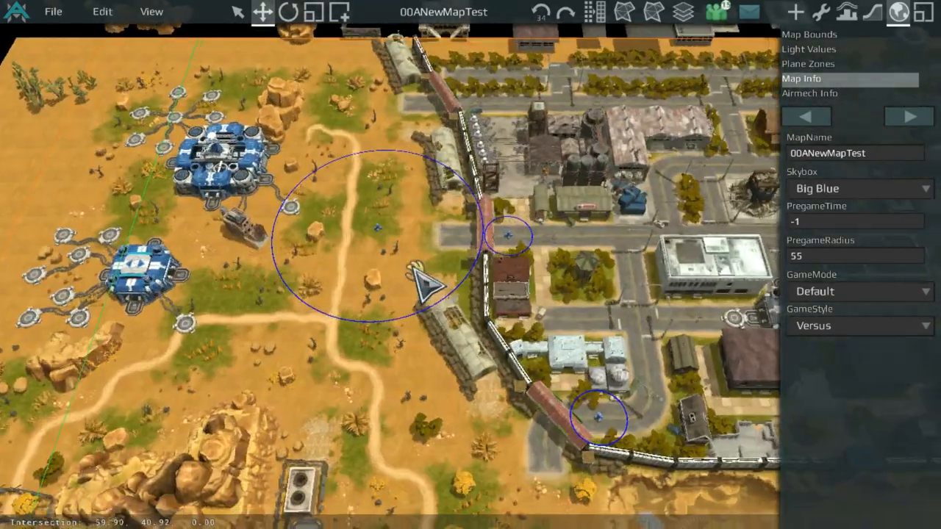
middle_drag(309, 211, 536, 292)
scroll(535, 292, up, 2)
scroll(535, 291, up, 2)
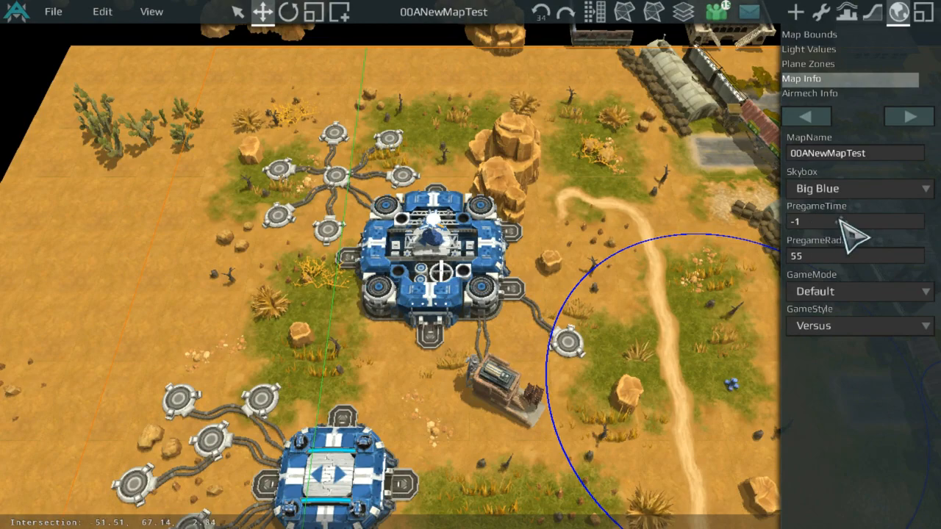
middle_drag(619, 342, 738, 285)
scroll(483, 255, down, 2)
scroll(737, 286, up, 2)
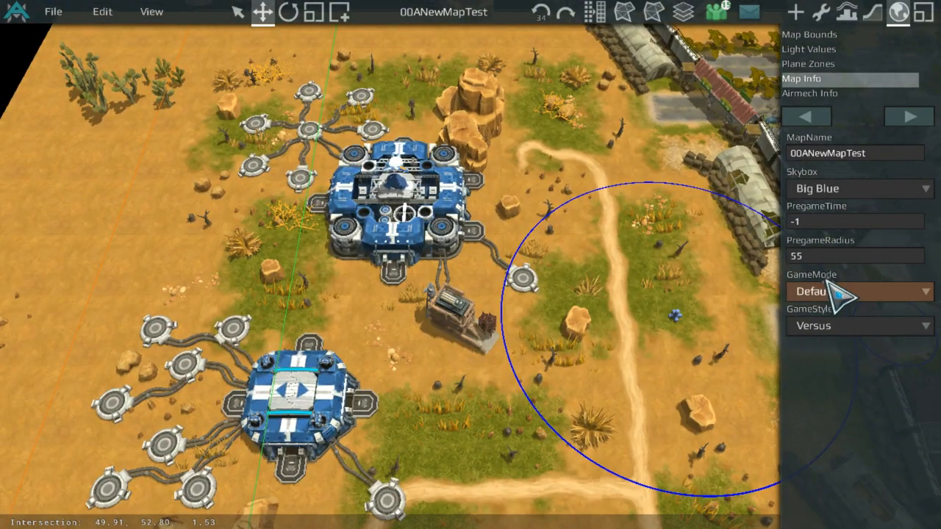
scroll(552, 212, down, 6)
middle_drag(563, 215, 196, 99)
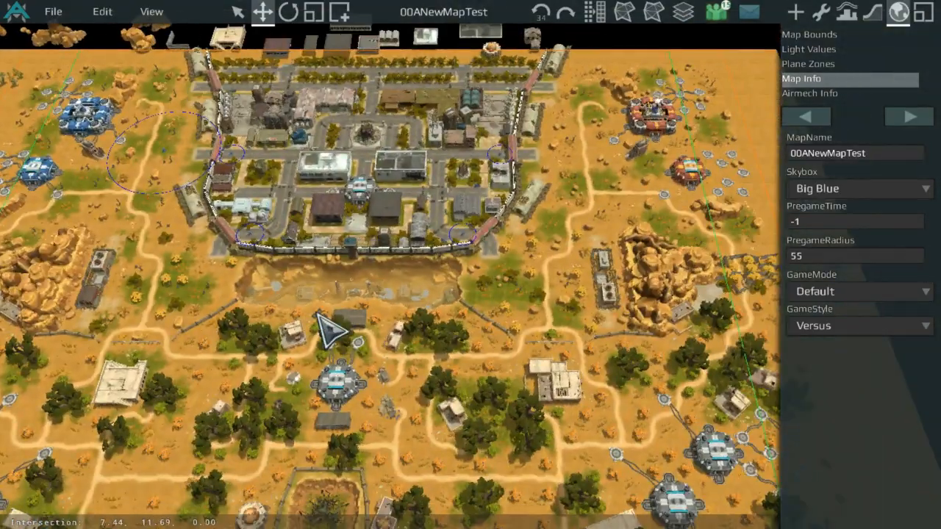
middle_drag(341, 228, 471, 167)
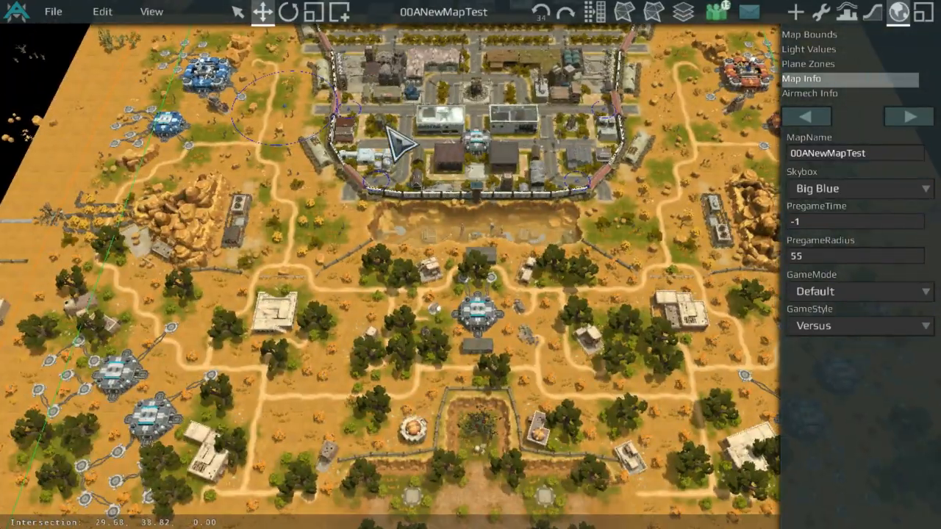
middle_drag(347, 147, 342, 276)
scroll(412, 206, down, 1)
scroll(514, 257, up, 8)
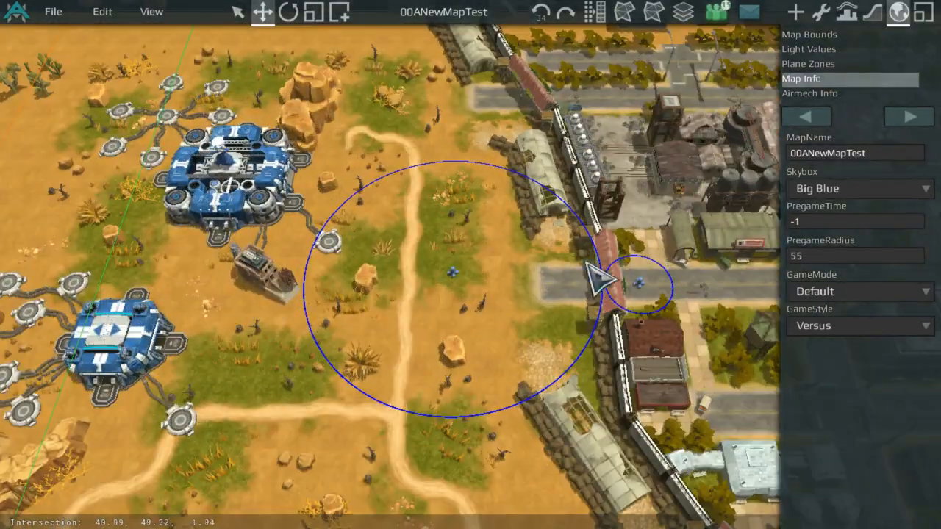
scroll(601, 104, down, 3)
scroll(525, 216, up, 4)
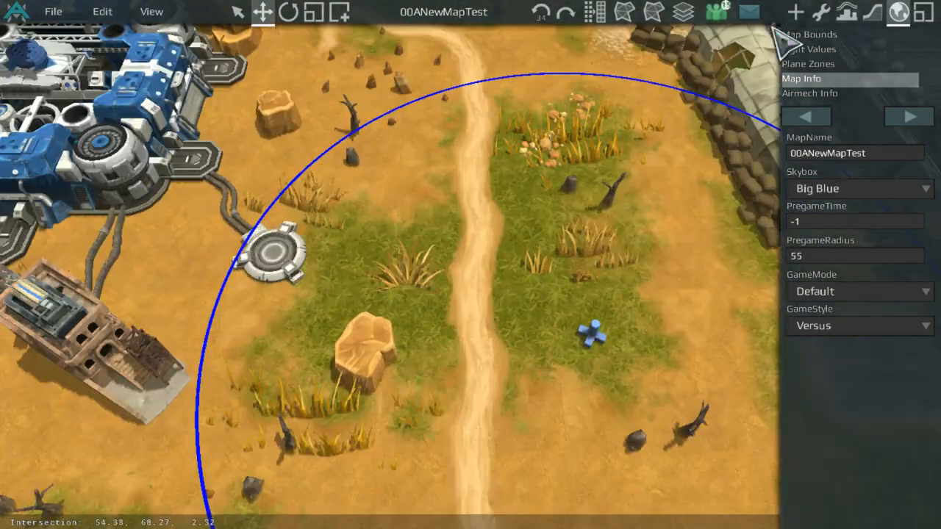
Step: Move the Game Location next to the fortress base and set its position to -94 64 6
click(819, 9)
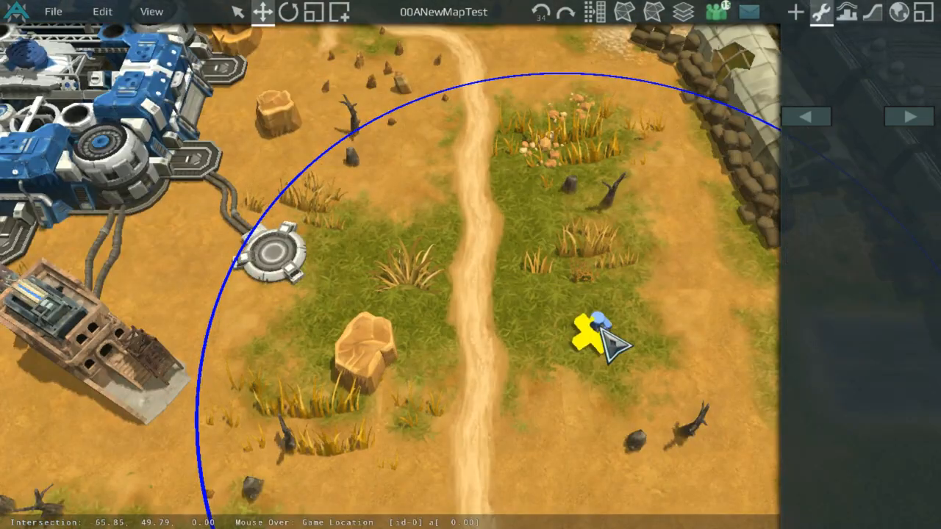
mouse_move(592, 316)
mouse_down()
mouse_move(367, 82)
mouse_move(635, 301)
mouse_move(736, 311)
mouse_up()
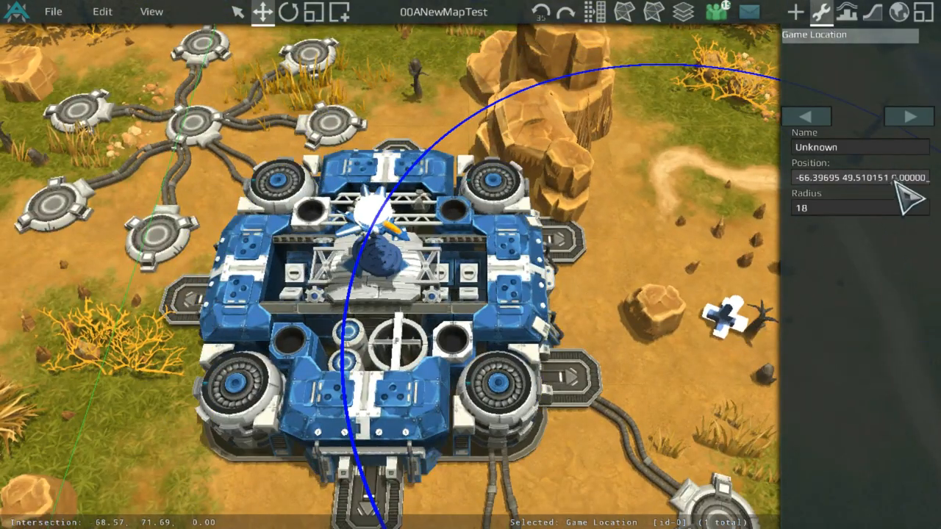
click(924, 175)
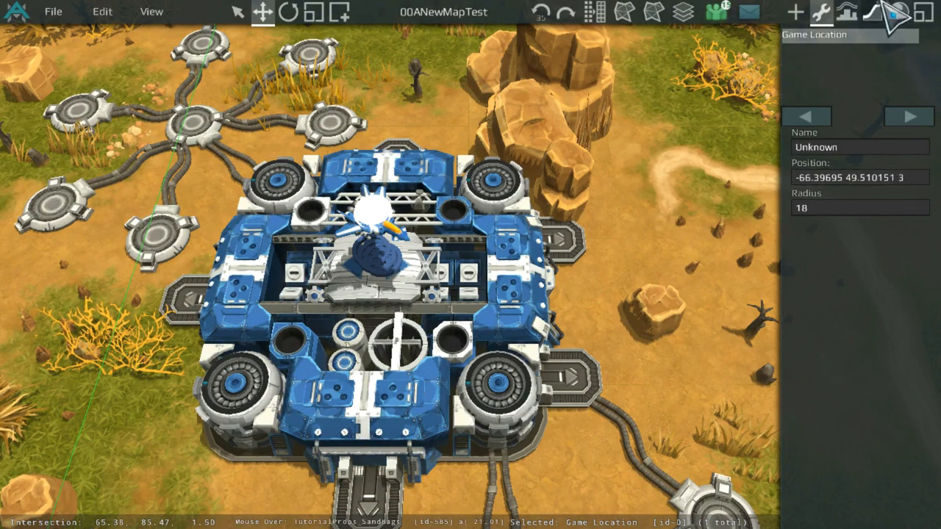
scroll(524, 286, down, 4)
click(434, 295)
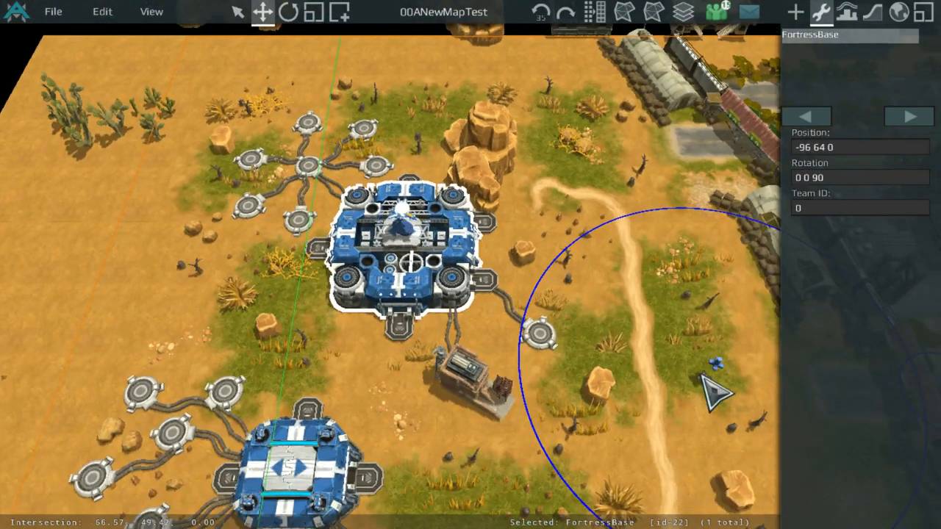
click(712, 365)
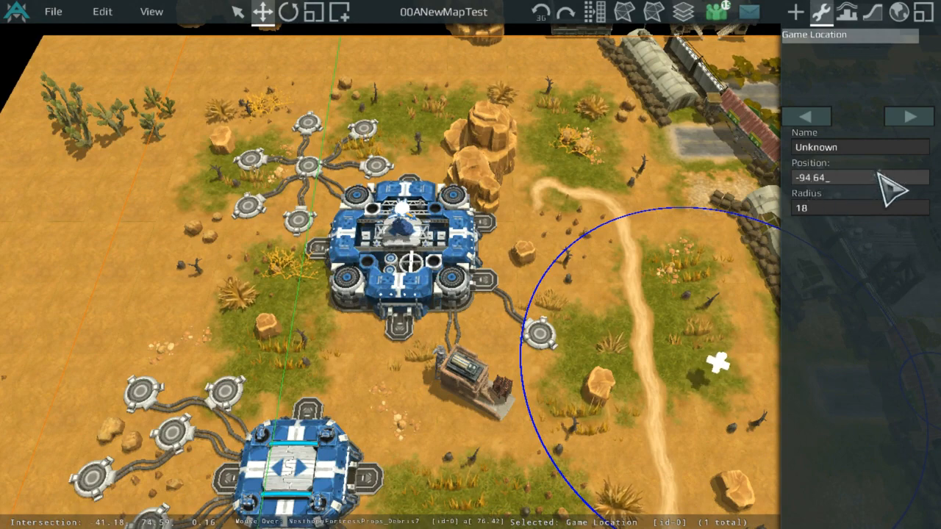
key(Return)
scroll(563, 142, up, 4)
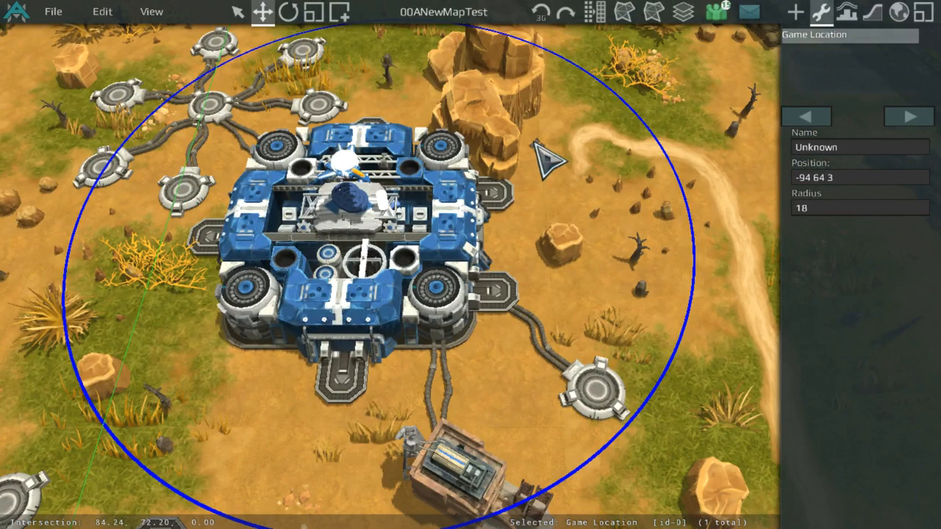
middle_drag(525, 152, 528, 197)
click(853, 173)
key(BackSpace)
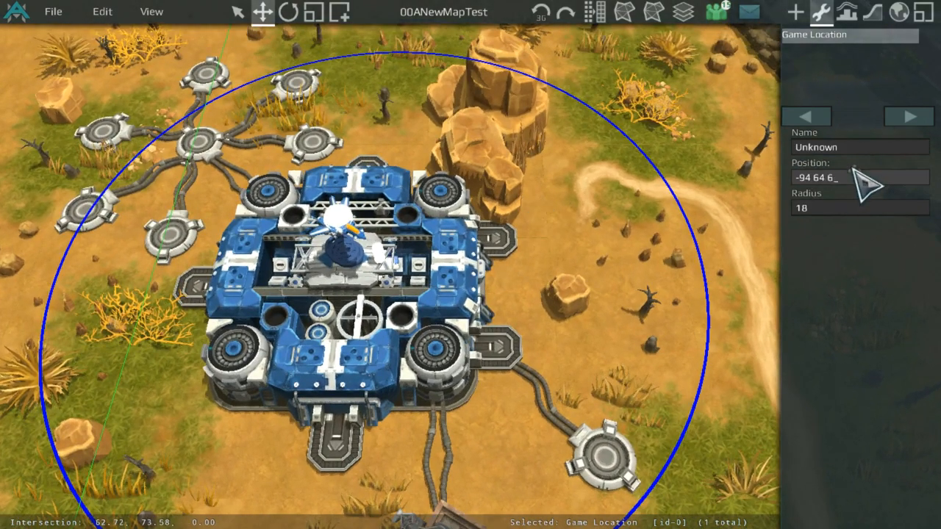
key(Return)
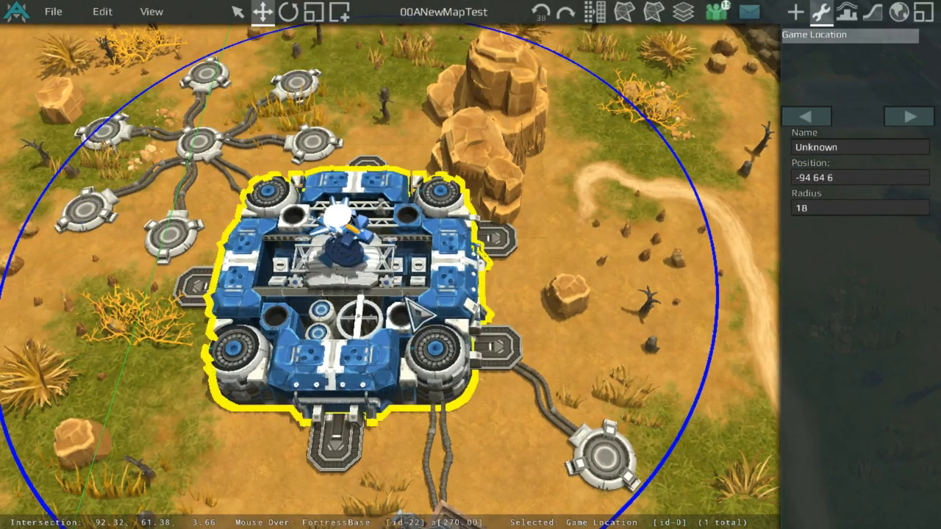
Step: Center the Game Location on the fortress base by setting its position to -96 64 6
key(f)
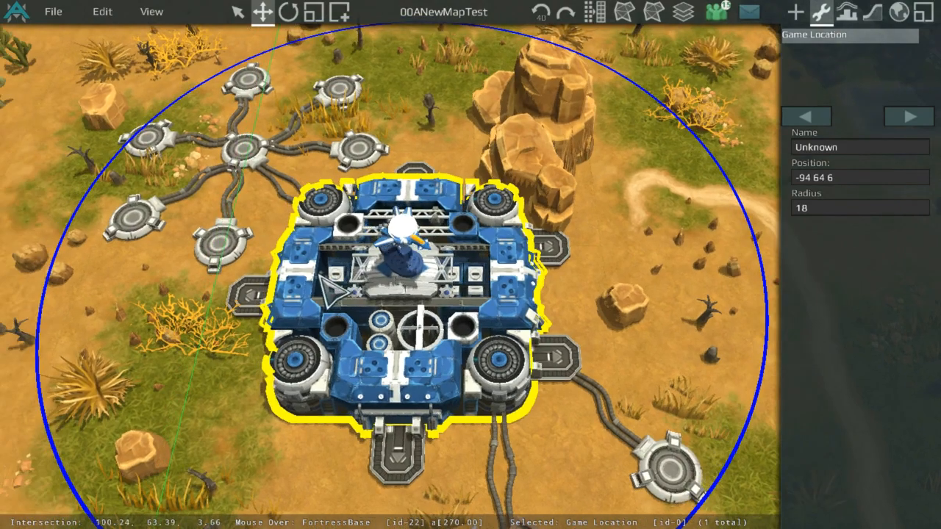
scroll(323, 283, up, 2)
click(486, 305)
scroll(482, 305, up, 4)
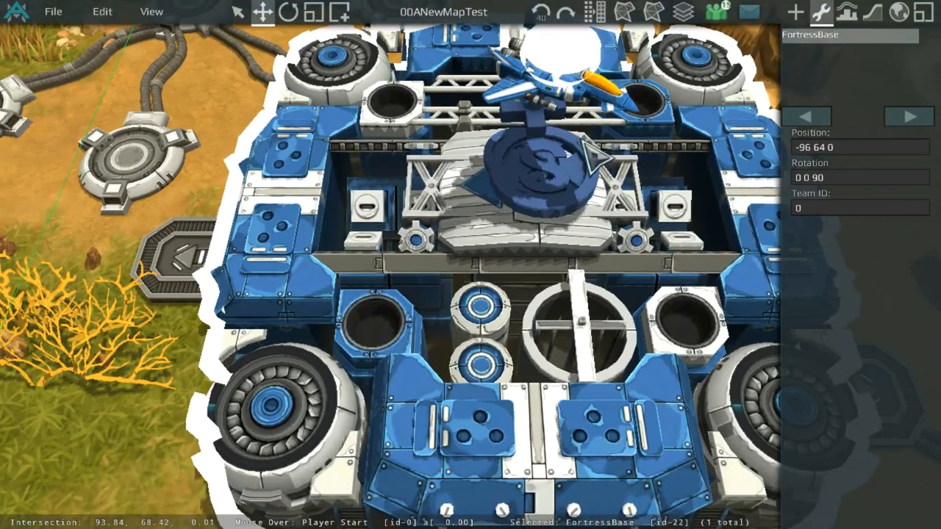
click(593, 157)
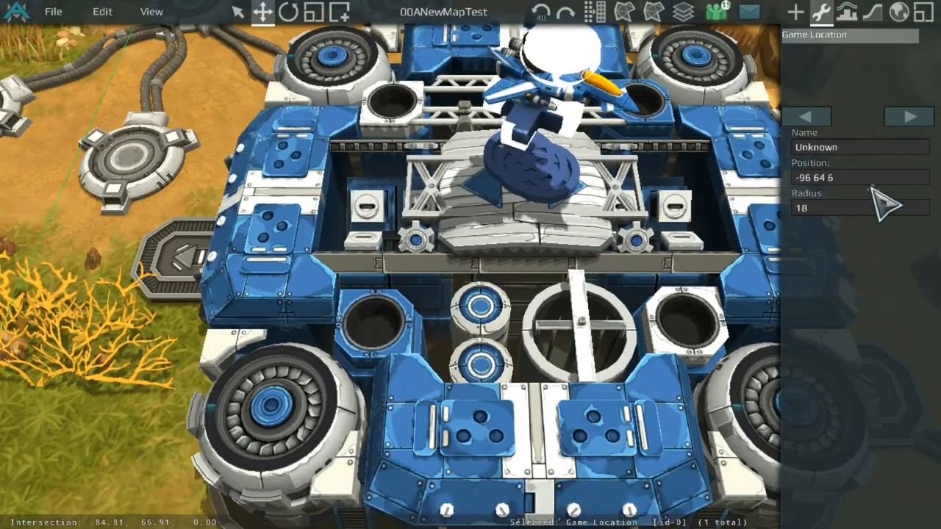
key(f)
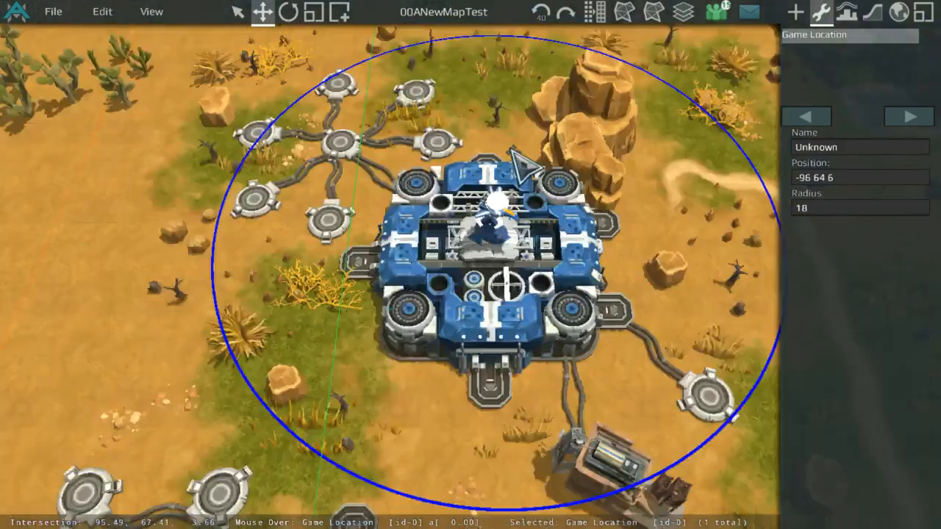
Step: Set the Game Location's radius to 55
scroll(523, 166, down, 3)
click(851, 206)
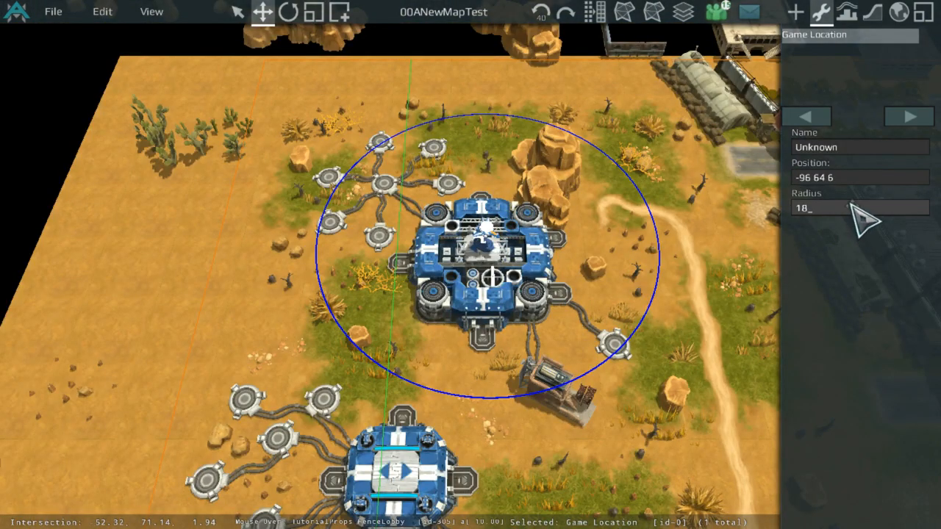
click(898, 12)
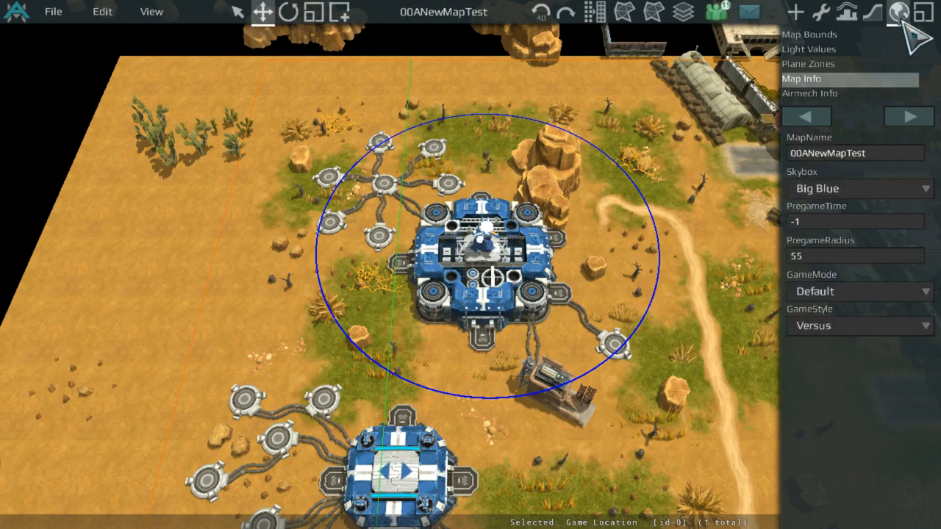
click(821, 12)
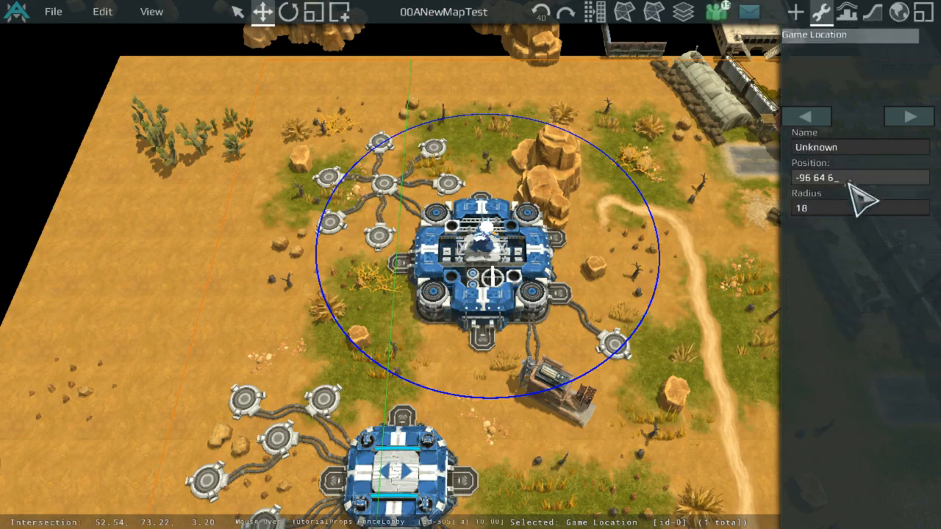
click(842, 203)
text(55)
key(Return)
Step: Set the Game Location's radius to 40
scroll(672, 273, down, 4)
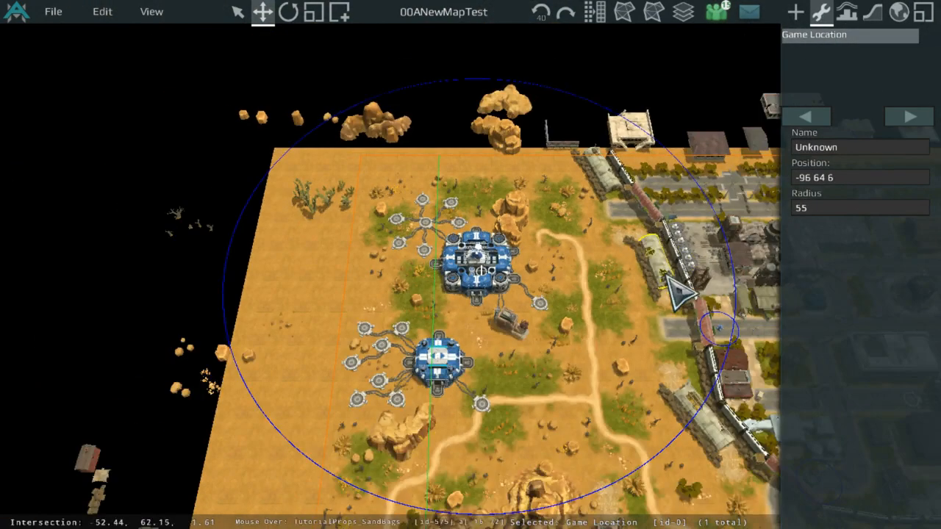
middle_drag(672, 273, 507, 214)
scroll(406, 218, up, 3)
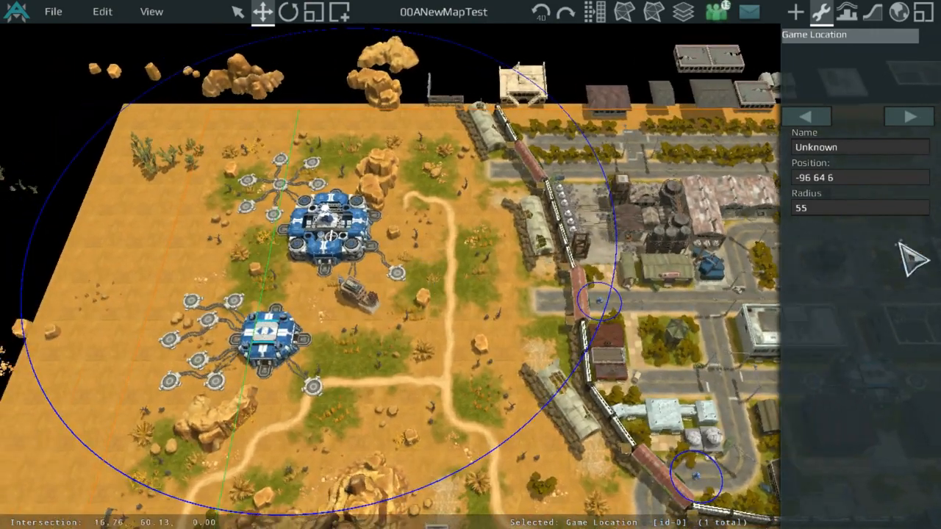
click(870, 214)
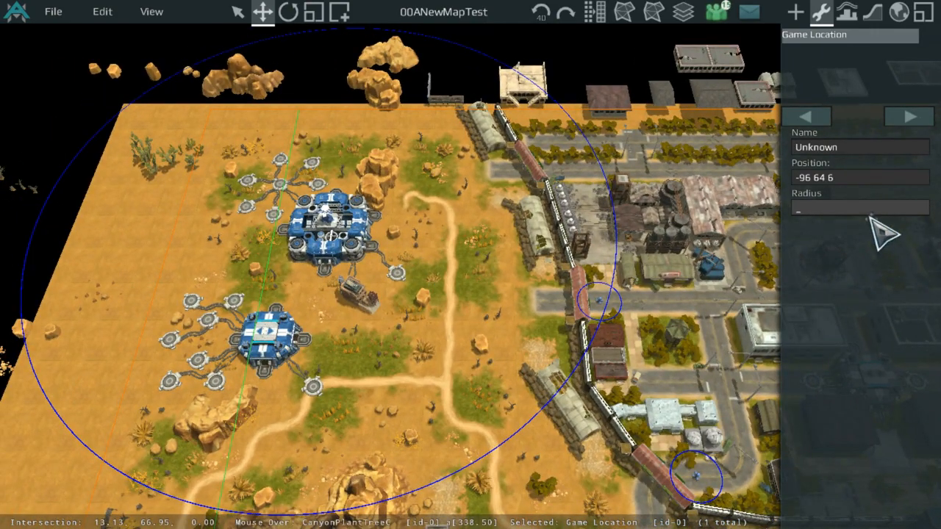
text(40)
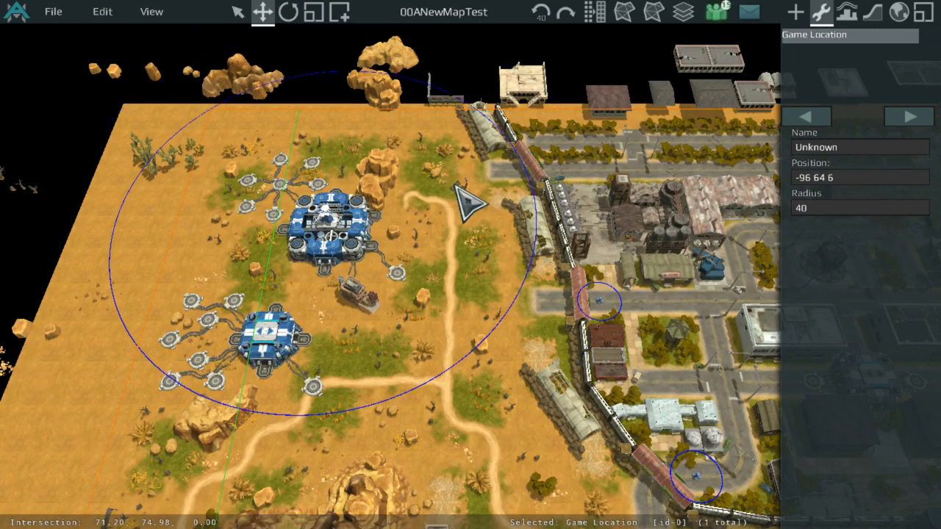
Step: Set the map's PregameRadius to 40 in the Map Info settings
scroll(471, 203, down, 1)
middle_drag(456, 231, 609, 238)
scroll(574, 188, up, 1)
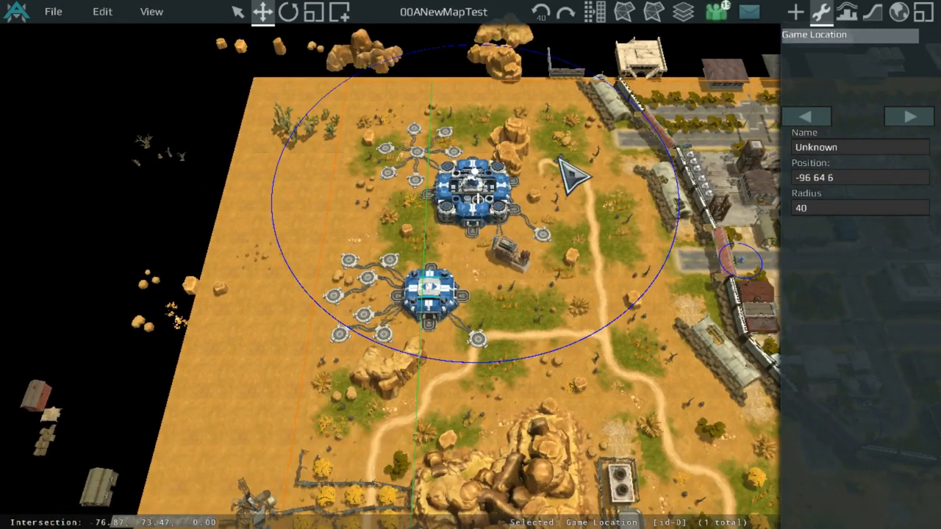
scroll(510, 147, up, 5)
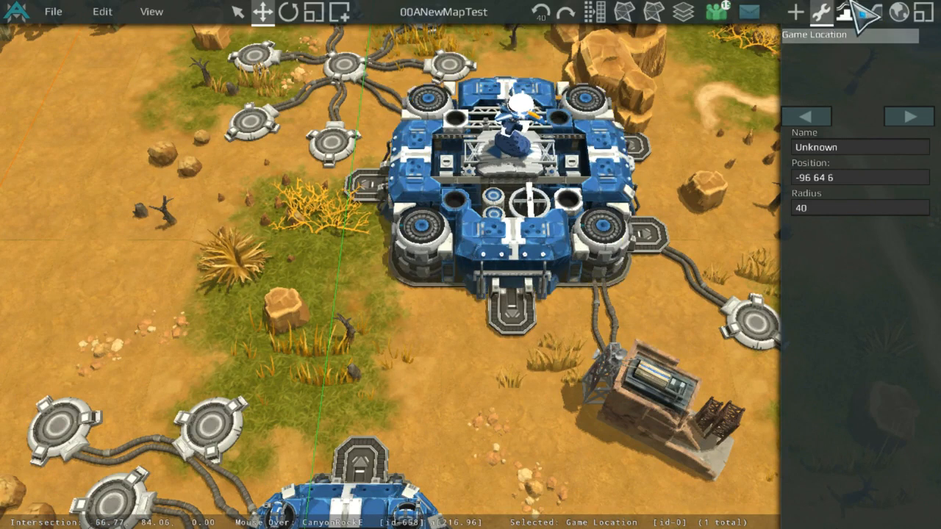
click(898, 11)
click(892, 255)
key(BackSpace)
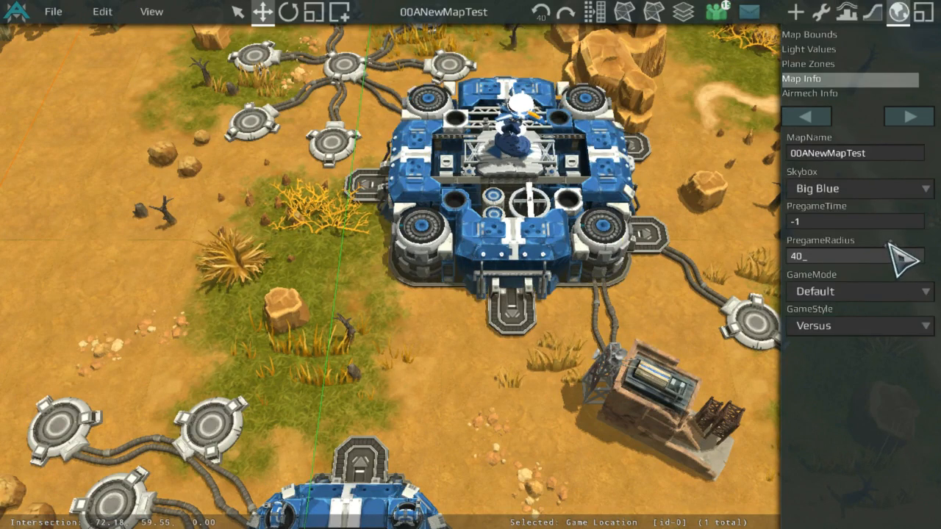
scroll(691, 236, down, 5)
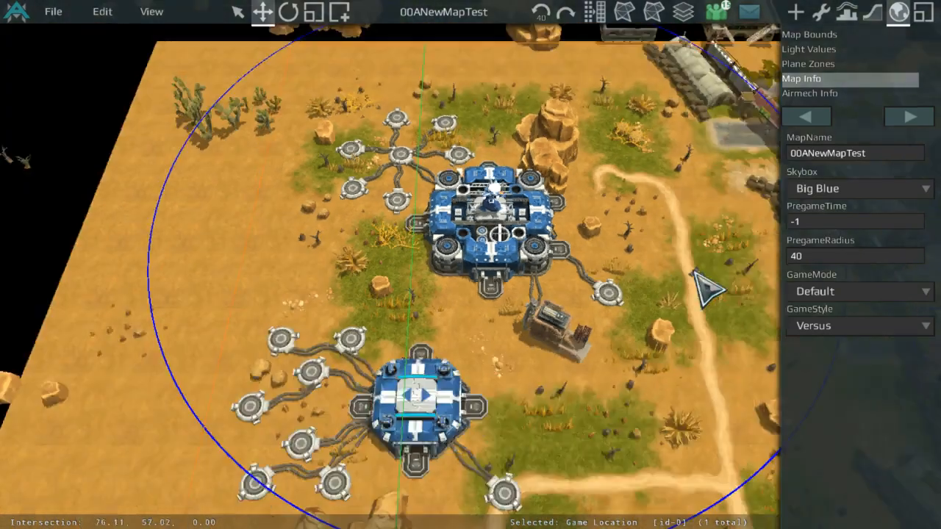
scroll(711, 272, up, 3)
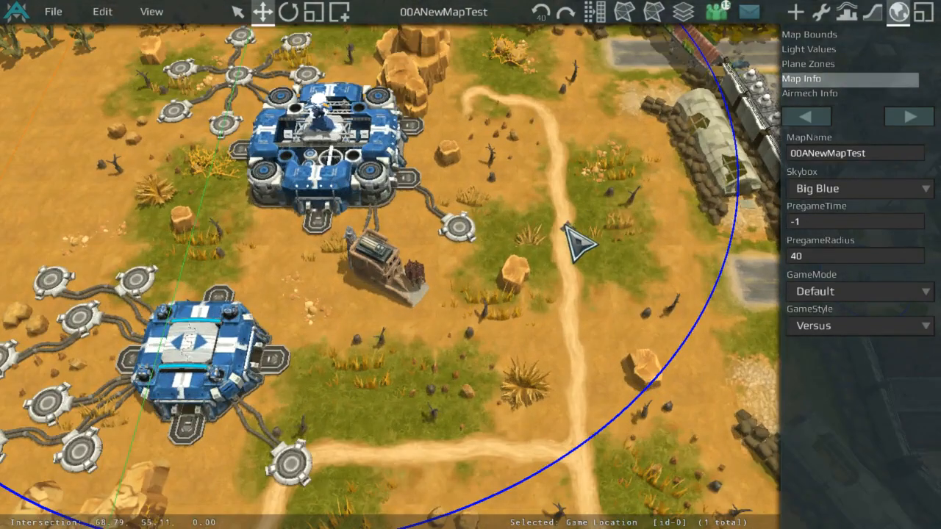
Step: Check the GameMode and GameStyle options in Map Info, keeping Default and Versus, while surveying the map
click(839, 293)
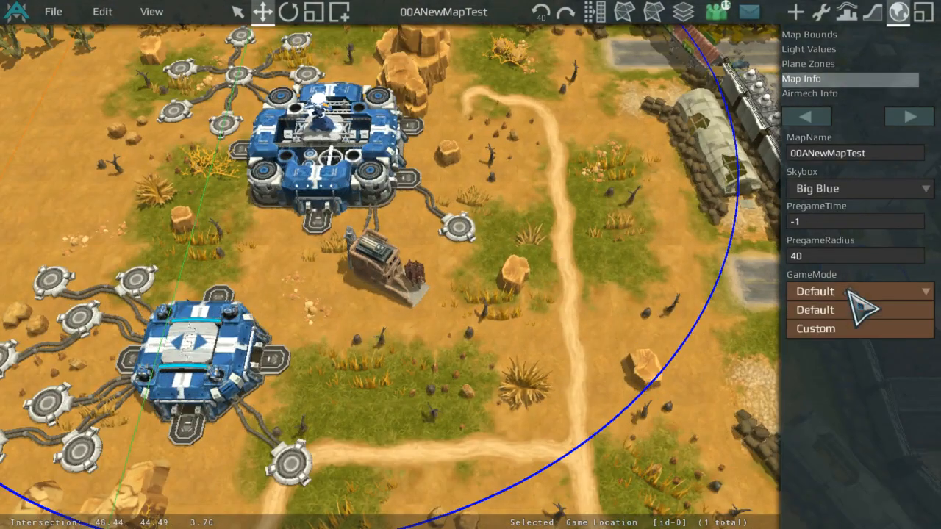
click(886, 310)
middle_drag(559, 192, 525, 363)
scroll(525, 364, up, 5)
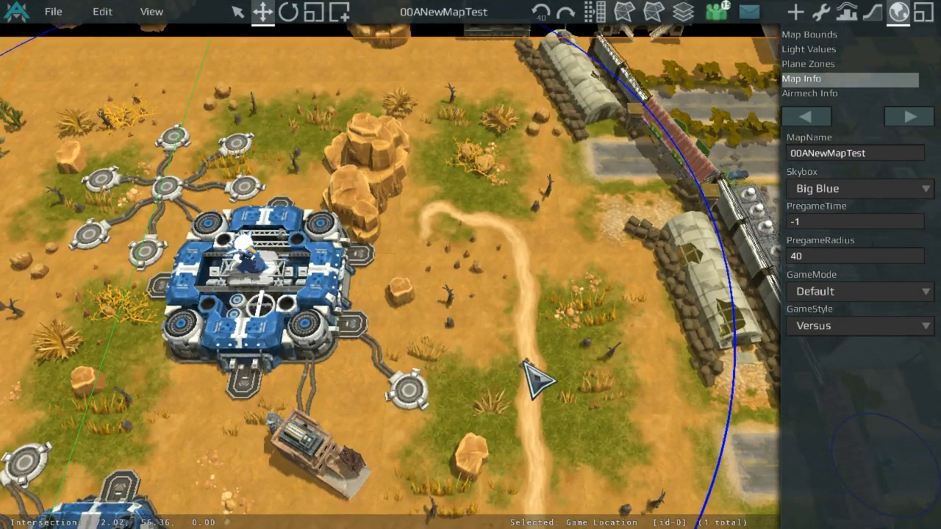
scroll(267, 309, down, 6)
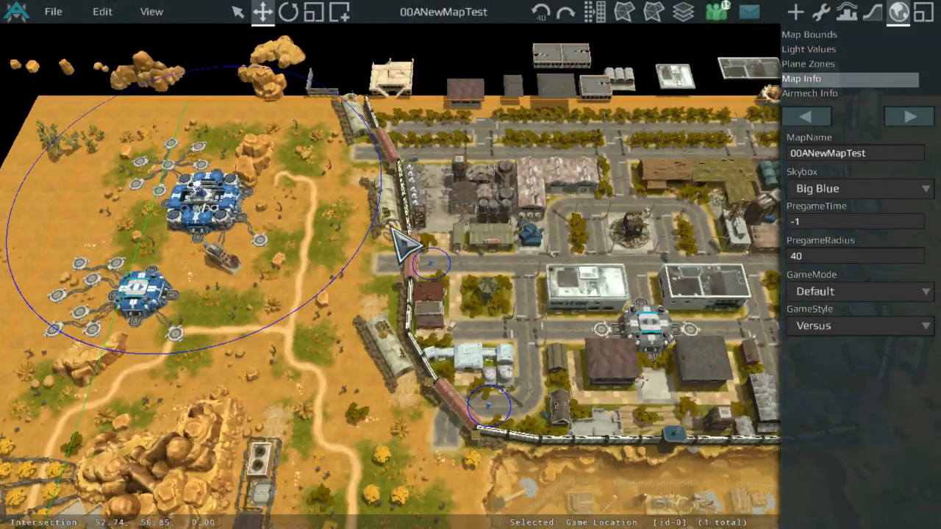
middle_drag(404, 247, 625, 193)
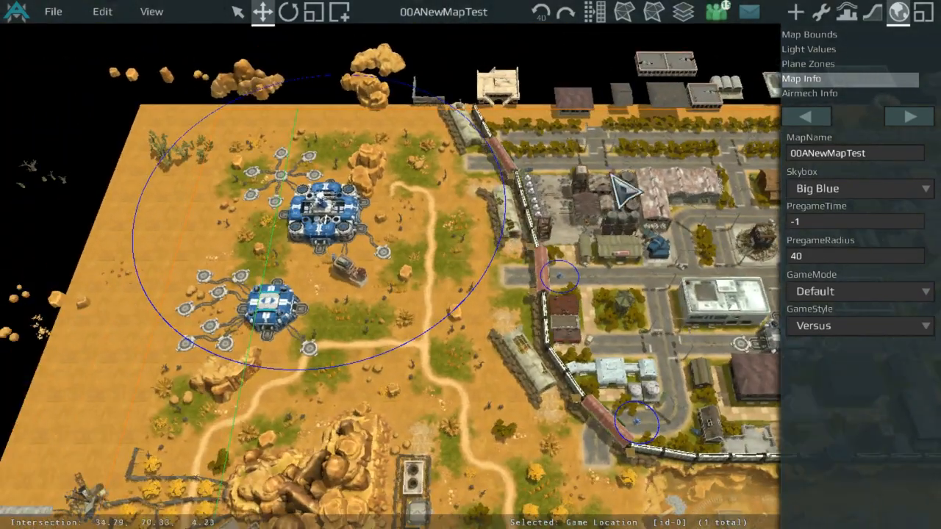
middle_drag(761, 287, 531, 258)
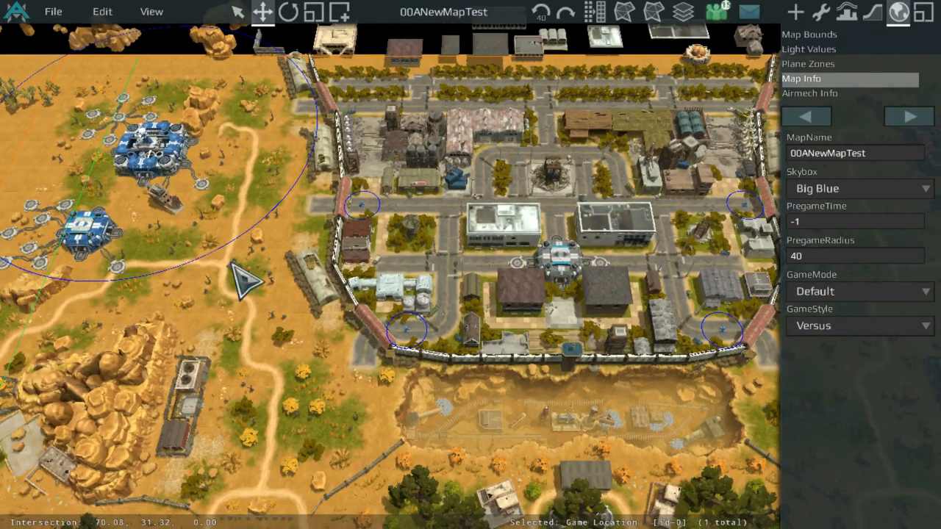
middle_drag(232, 263, 519, 292)
scroll(519, 292, up, 3)
scroll(529, 281, down, 3)
scroll(597, 246, up, 5)
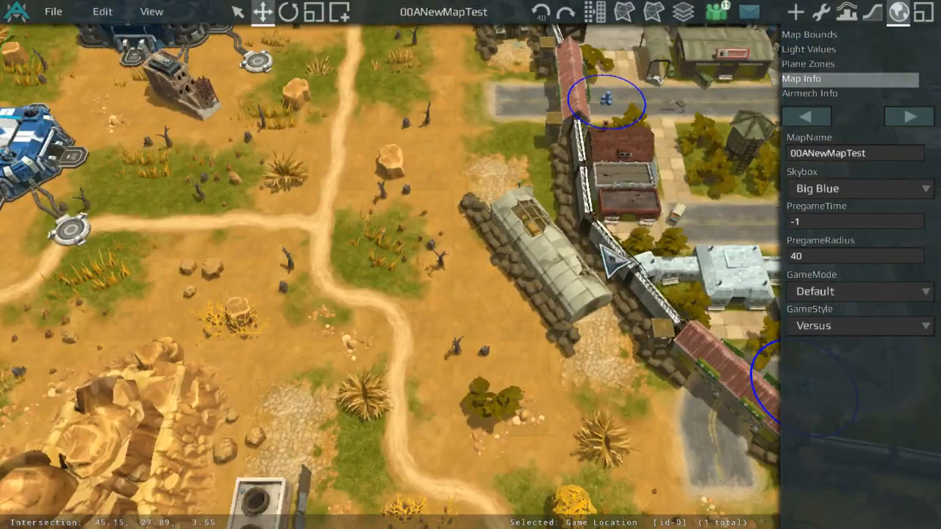
click(803, 328)
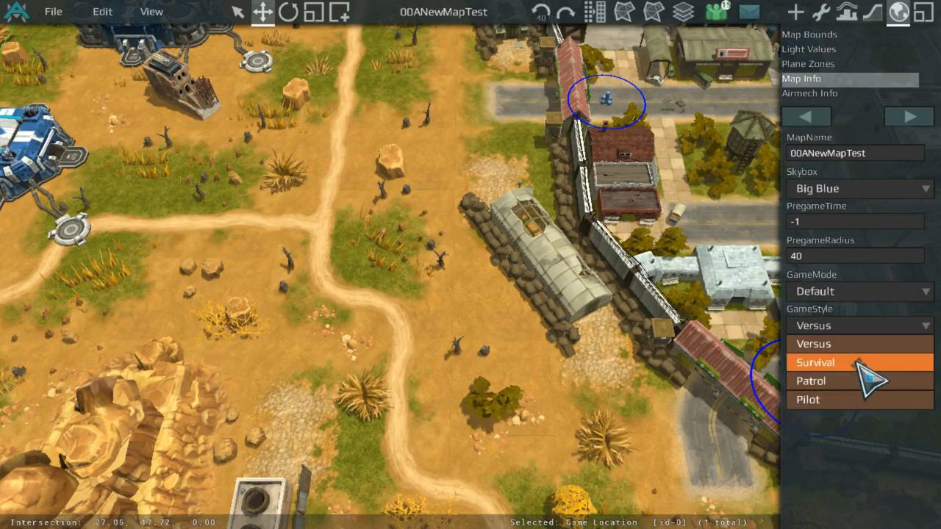
click(846, 344)
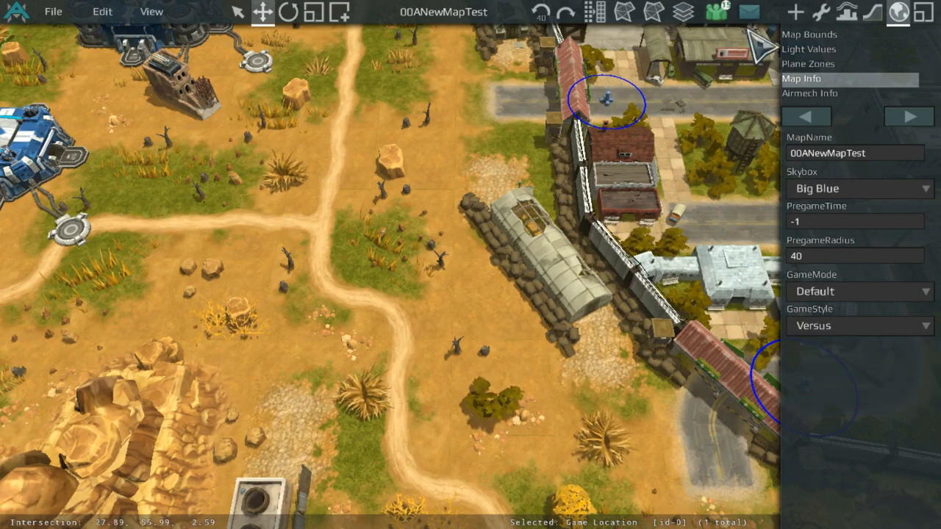
Step: Open the Airmech Info settings and survey the map around the bases and town
click(838, 92)
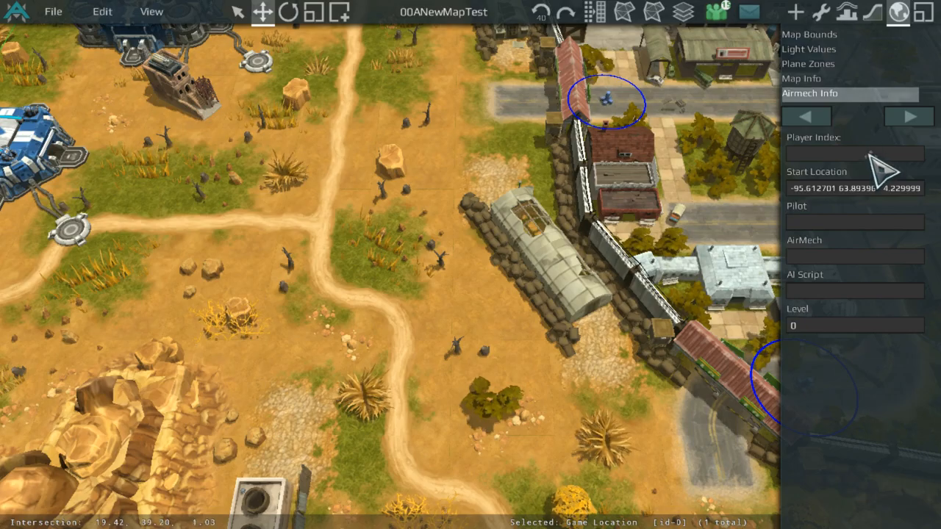
scroll(525, 189, down, 5)
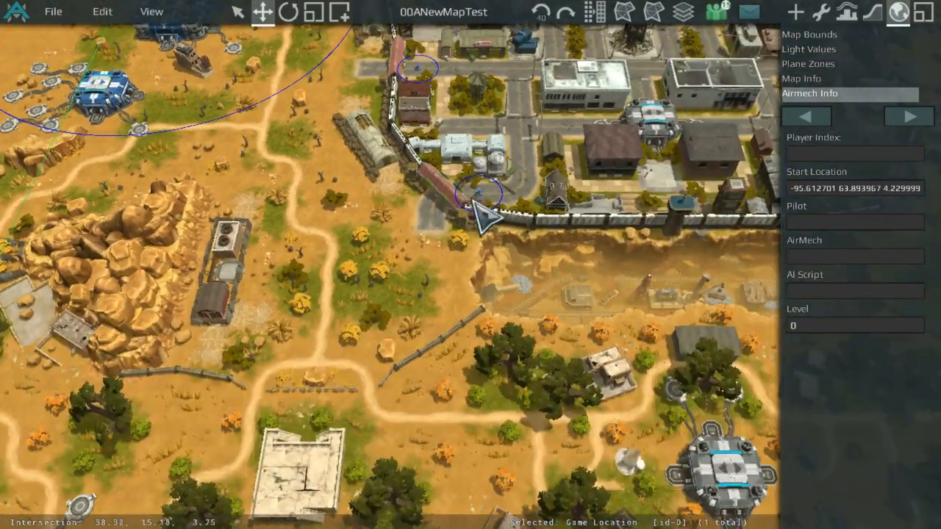
middle_drag(475, 203, 431, 325)
scroll(488, 158, up, 5)
scroll(412, 184, down, 3)
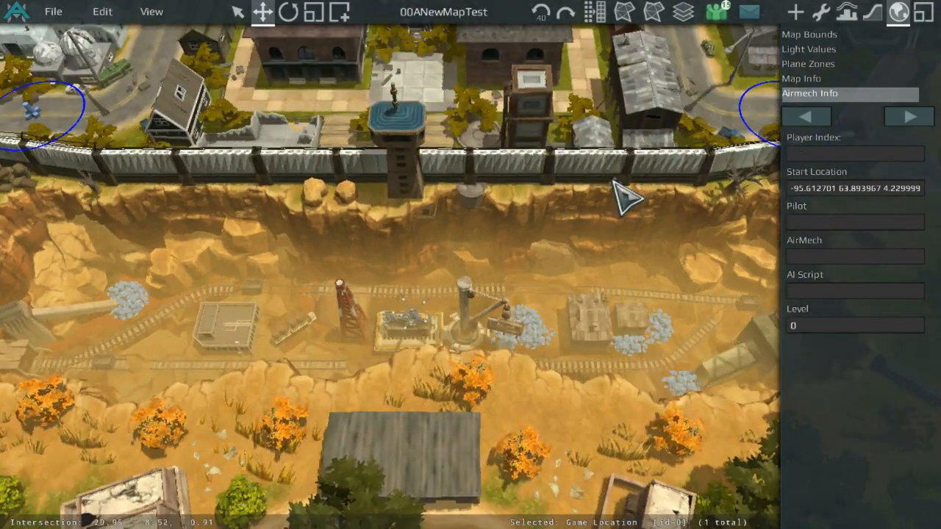
scroll(622, 191, down, 5)
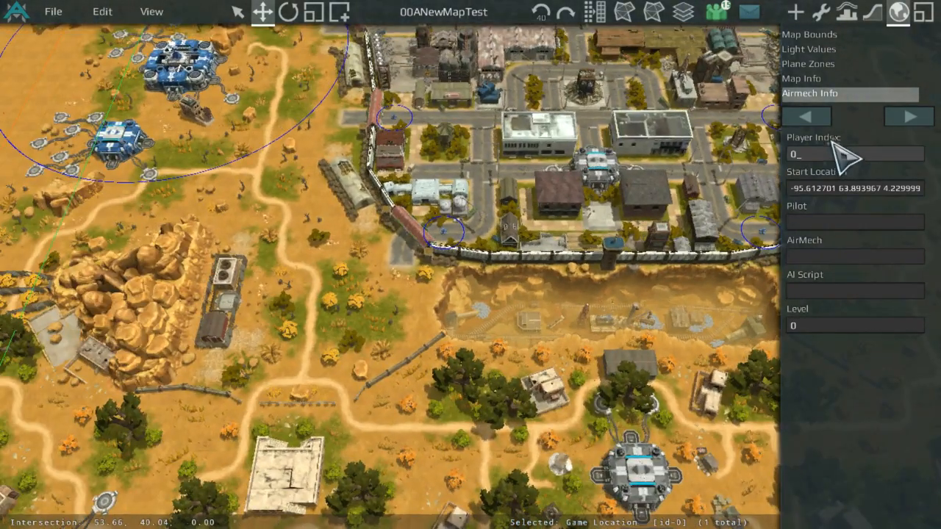
middle_drag(389, 142, 594, 255)
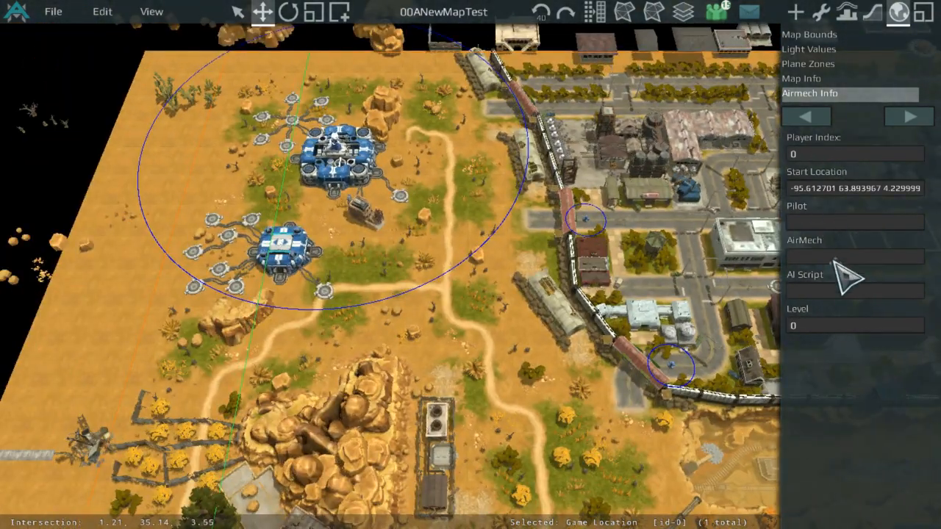
middle_drag(741, 312, 731, 351)
scroll(616, 209, up, 3)
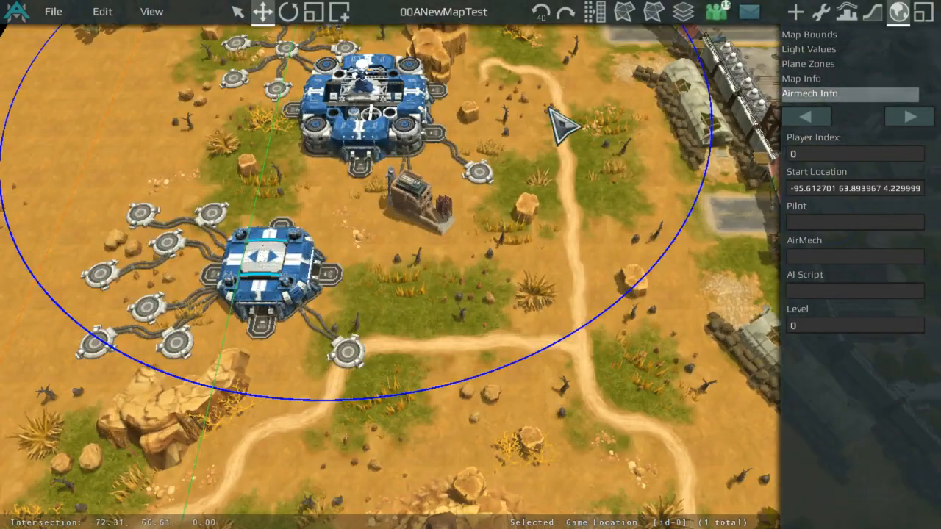
scroll(549, 109, up, 3)
Step: Open the Events editor and start a new event named GameStart
click(906, 118)
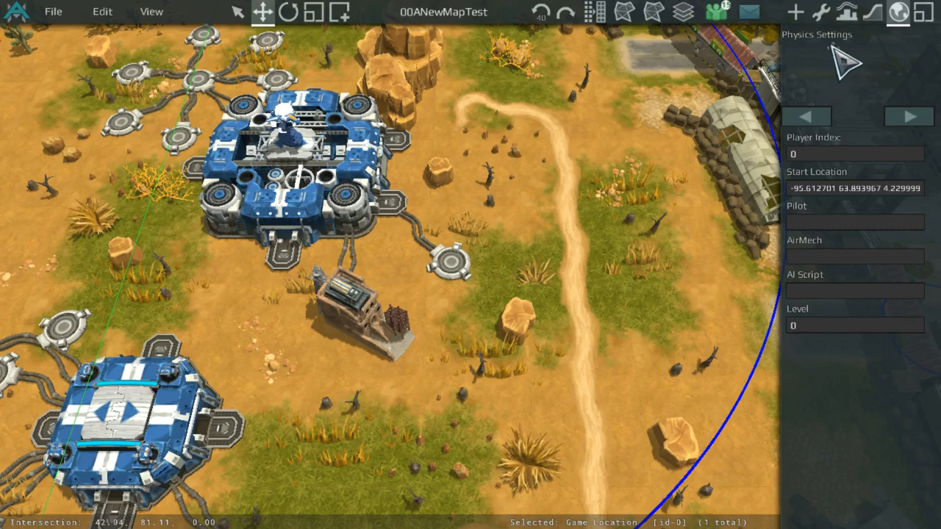
click(831, 36)
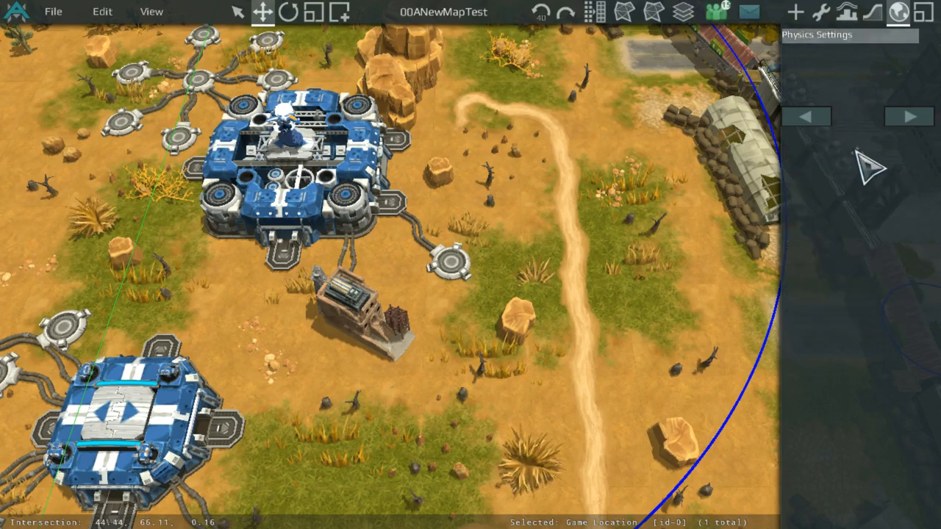
click(917, 9)
scroll(500, 346, down, 5)
scroll(632, 305, up, 3)
scroll(659, 314, down, 3)
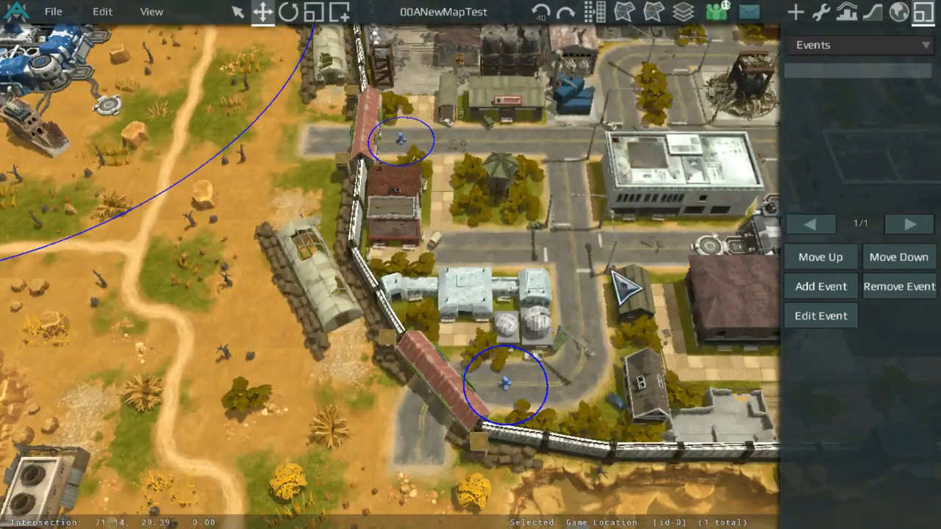
click(838, 283)
scroll(320, 234, up, 3)
click(337, 163)
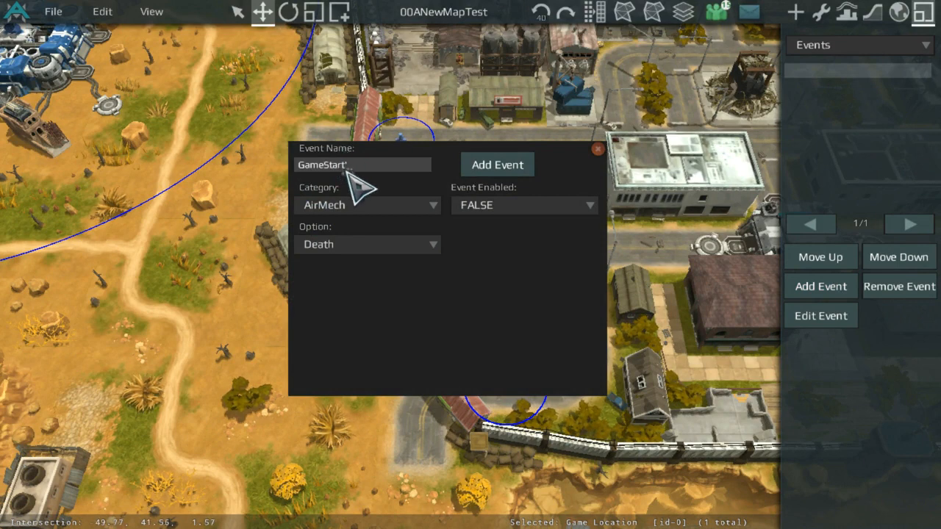
Step: Set the new event's Category to Core and correct its name to GameStart
click(358, 206)
click(367, 245)
click(363, 245)
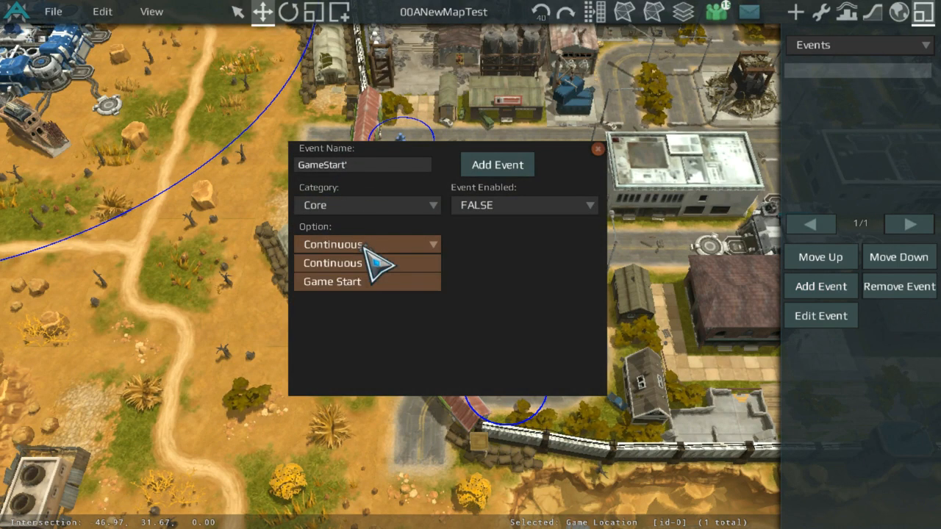
click(356, 288)
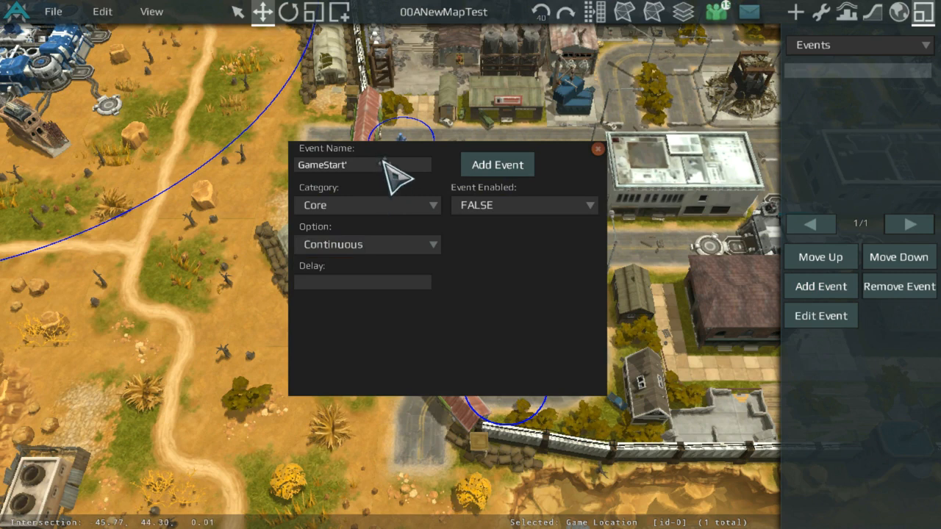
click(384, 161)
key(BackSpace)
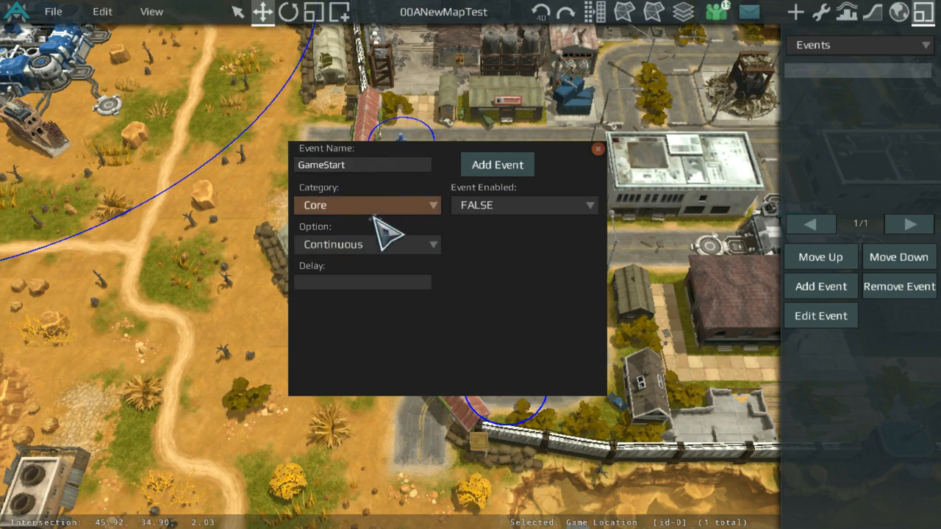
Step: Set Event Enabled to TRUE and Option to Game Start, then add the GameStart event
click(376, 247)
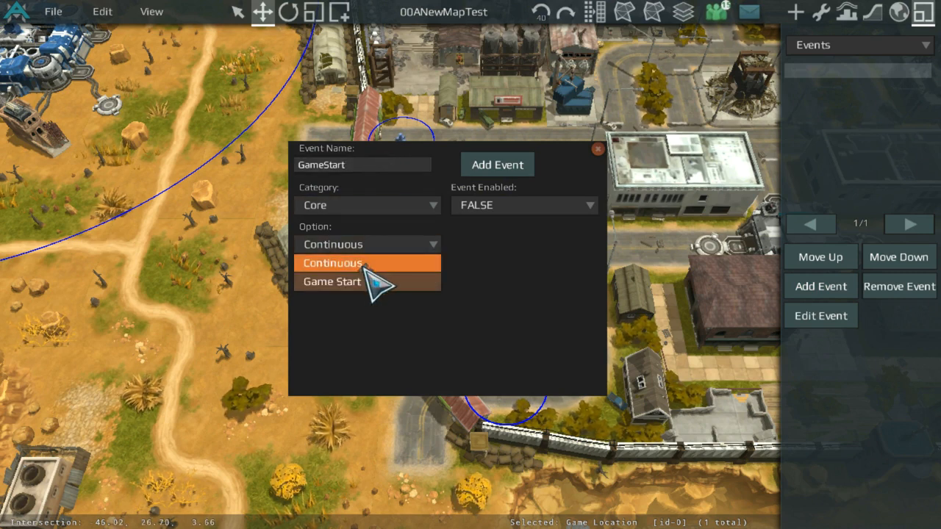
click(376, 215)
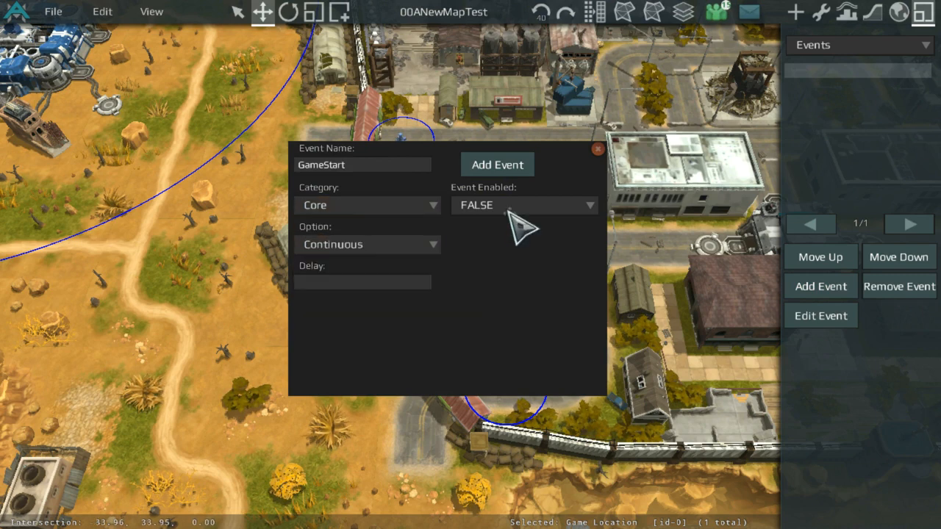
click(367, 207)
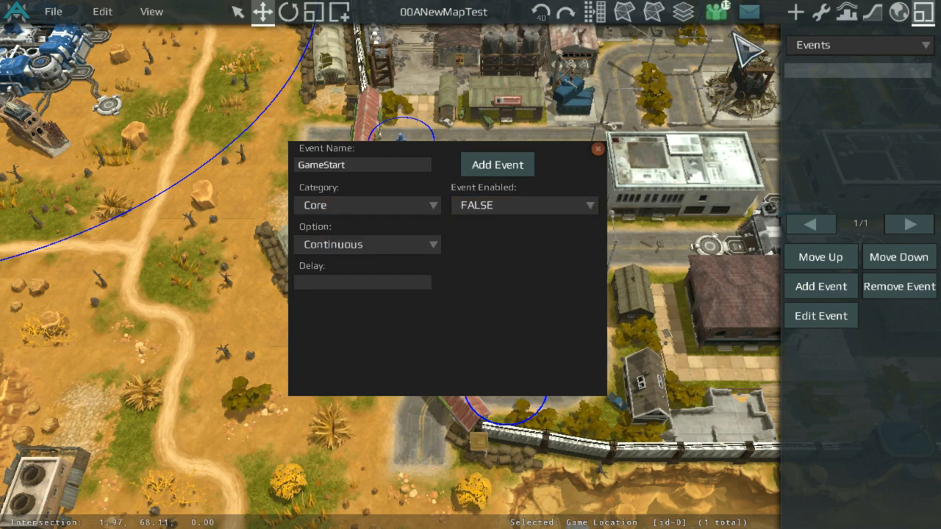
click(500, 207)
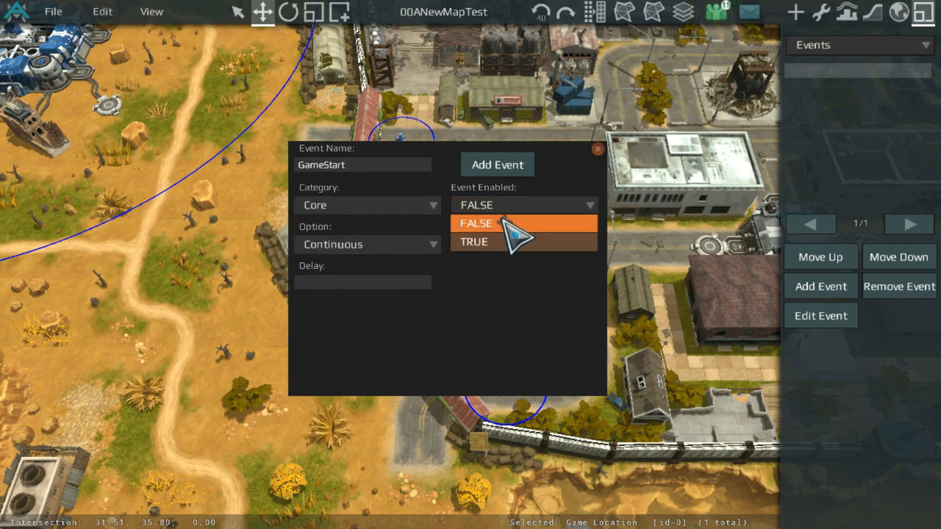
click(514, 242)
click(404, 248)
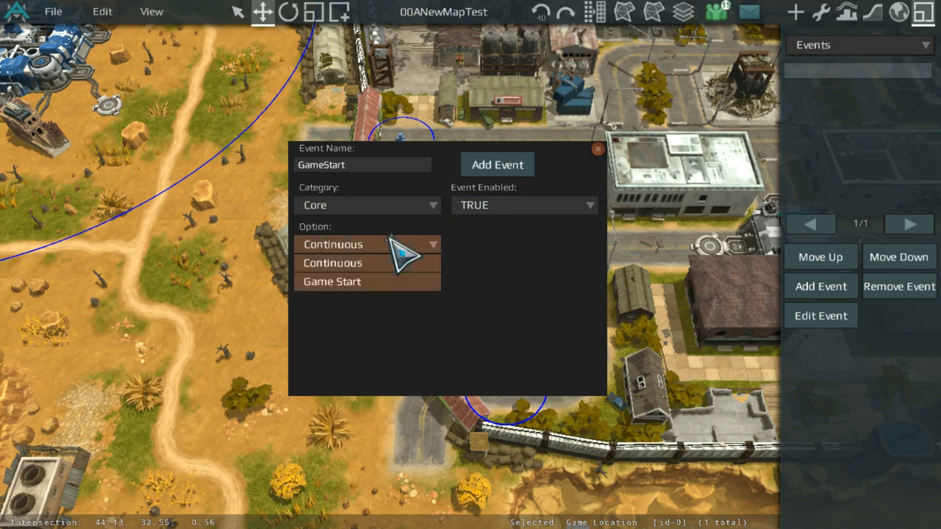
click(371, 283)
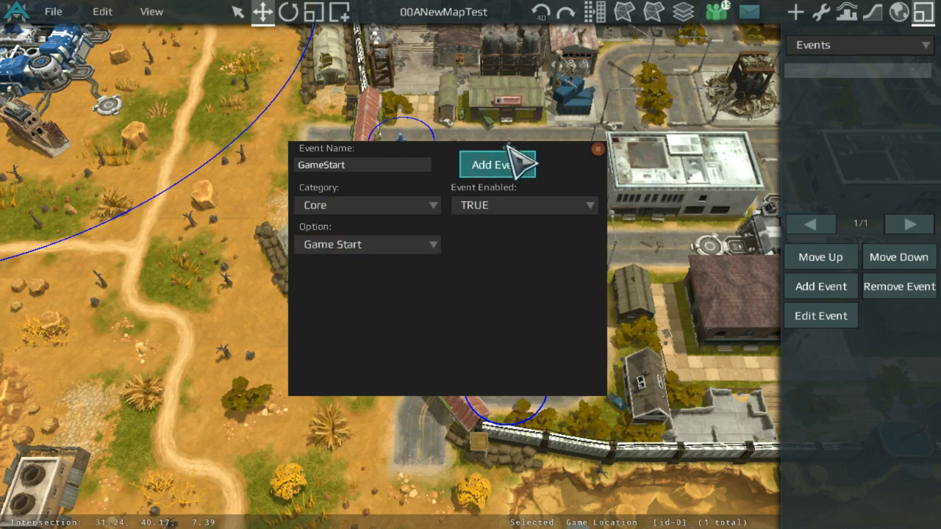
click(520, 163)
Step: Switch the list to Actions and add actions named GSBoxSpawn, GSNeutralSpawns and NeutralPatrols
click(844, 47)
click(866, 79)
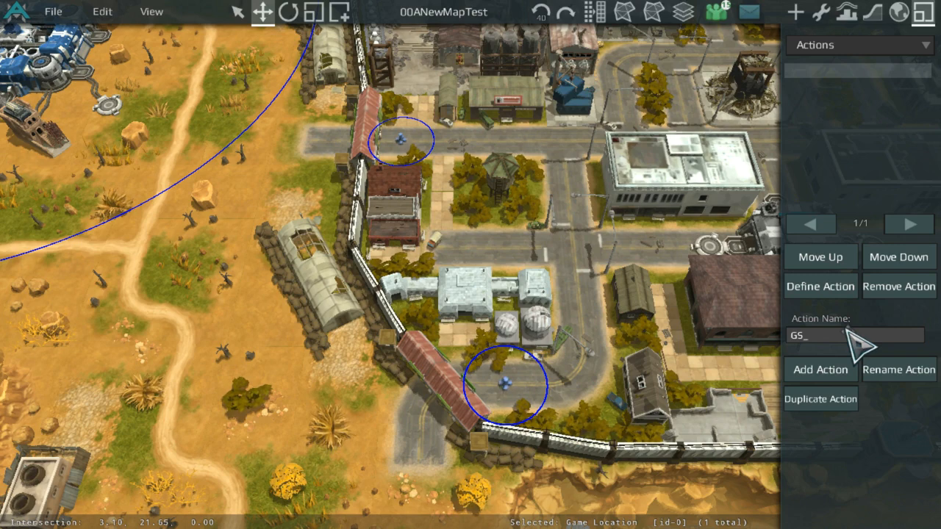
text(i)
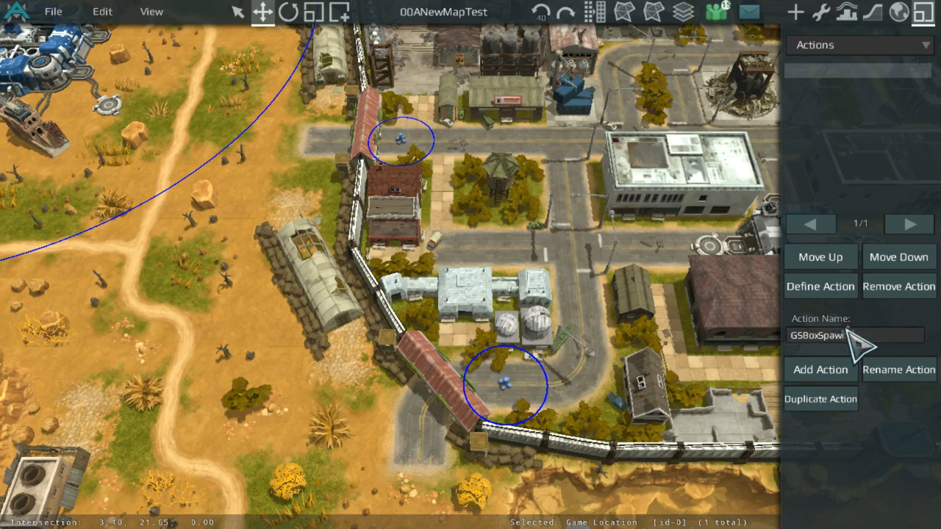
click(820, 372)
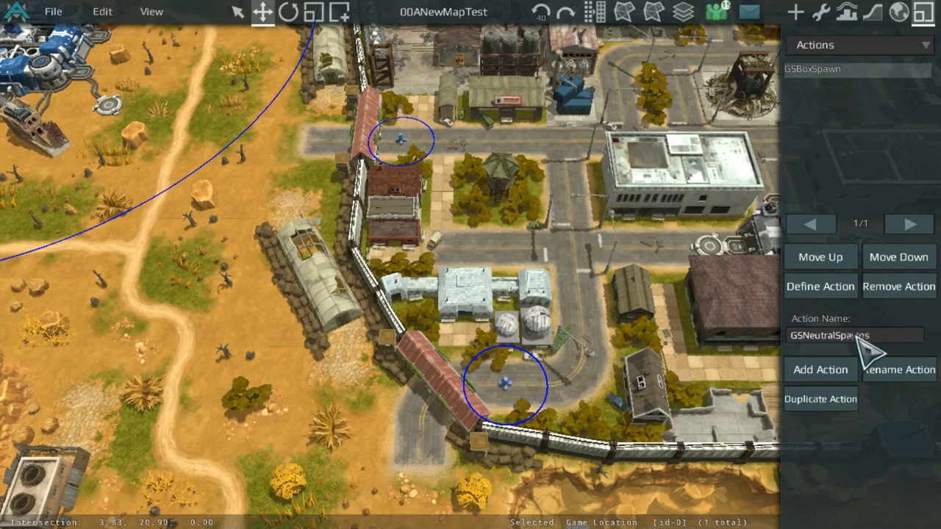
click(834, 370)
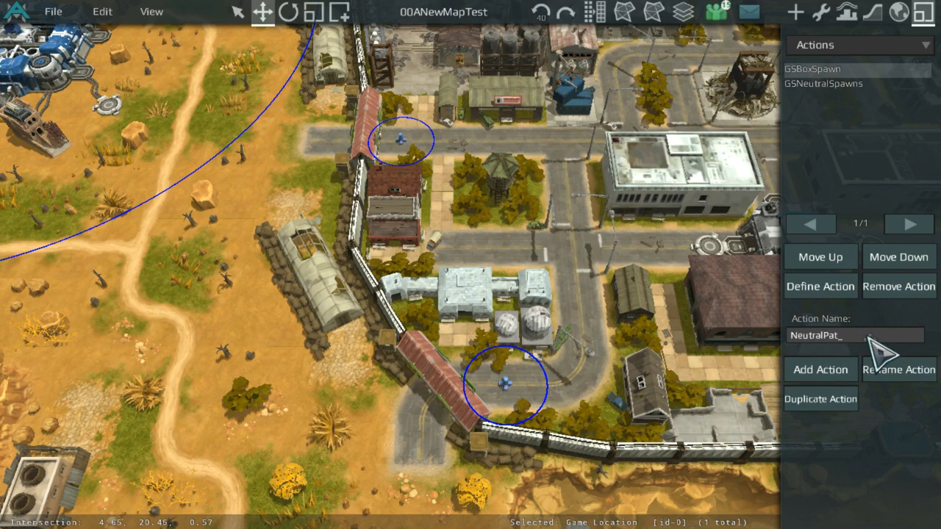
text(s)
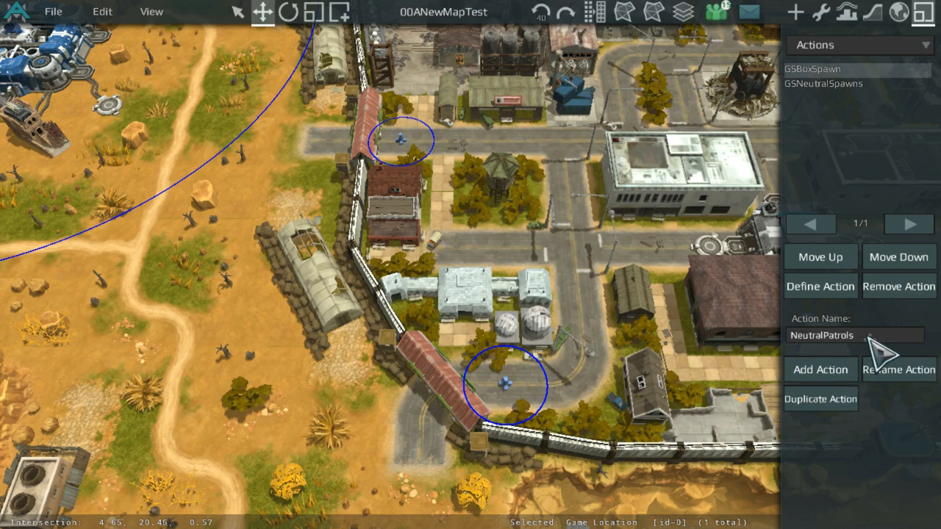
click(845, 371)
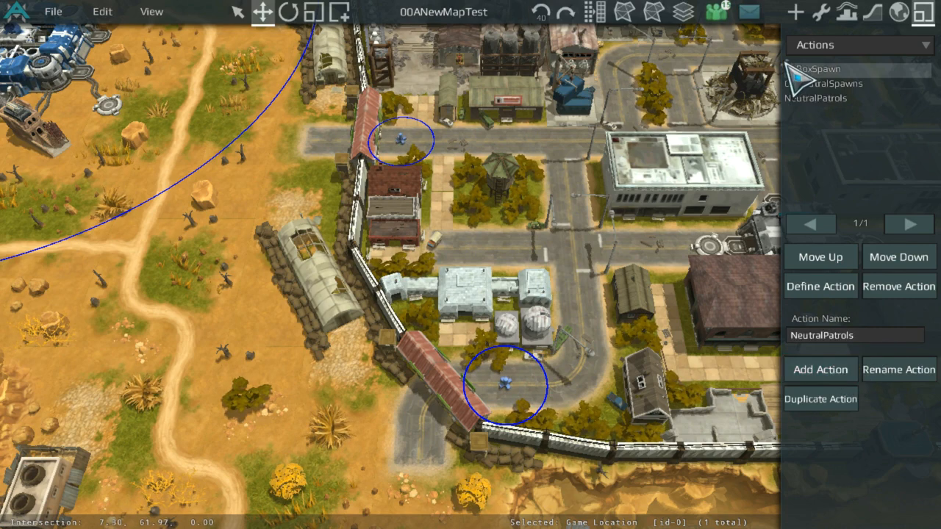
Step: Define the GSBoxSpawn action with GameStart as its trigger event and switch its list to Commands
click(844, 69)
click(843, 68)
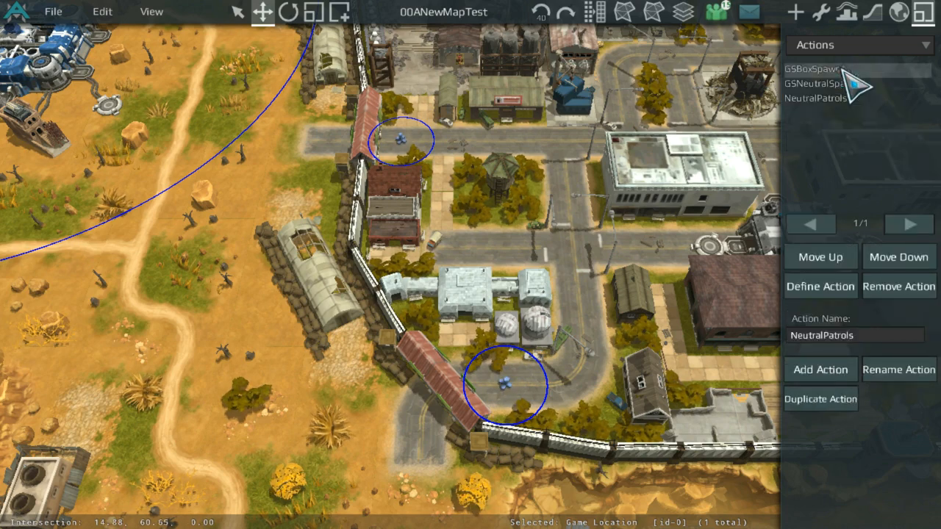
click(834, 285)
click(847, 115)
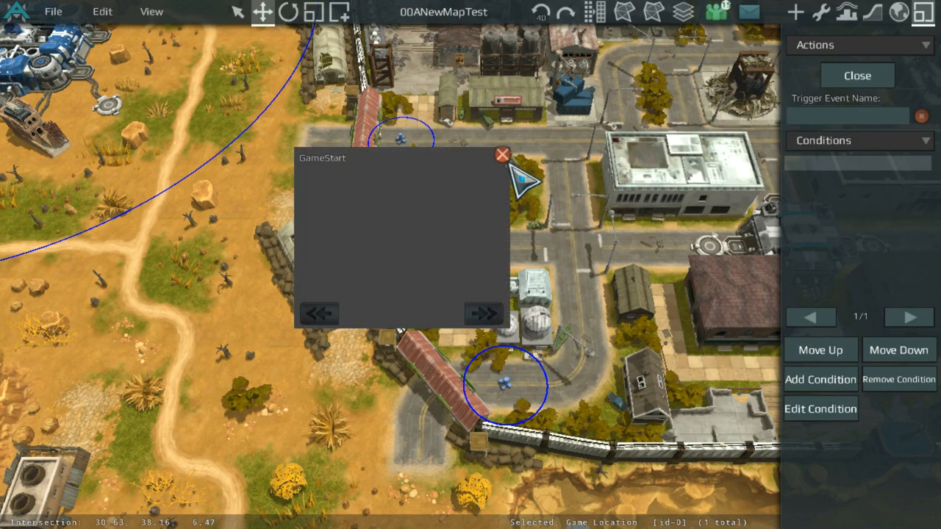
click(481, 179)
click(847, 141)
click(849, 177)
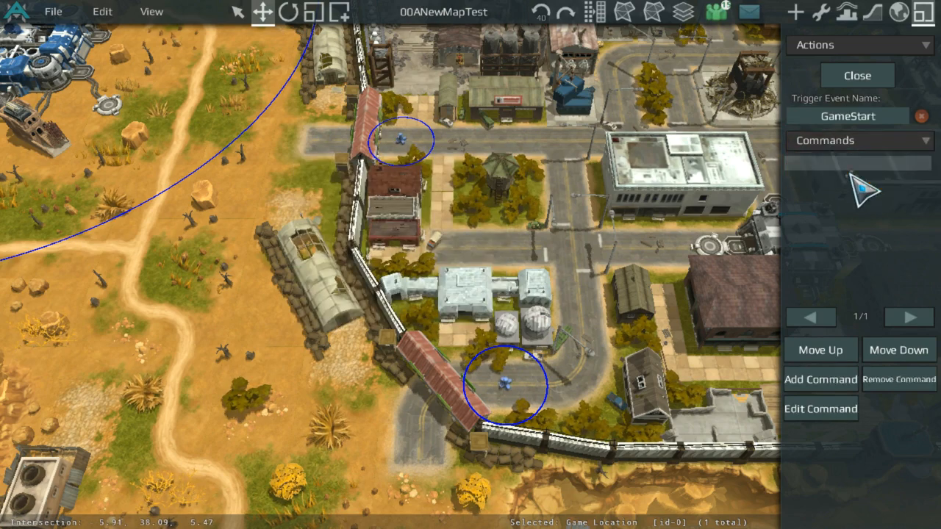
click(851, 381)
click(386, 167)
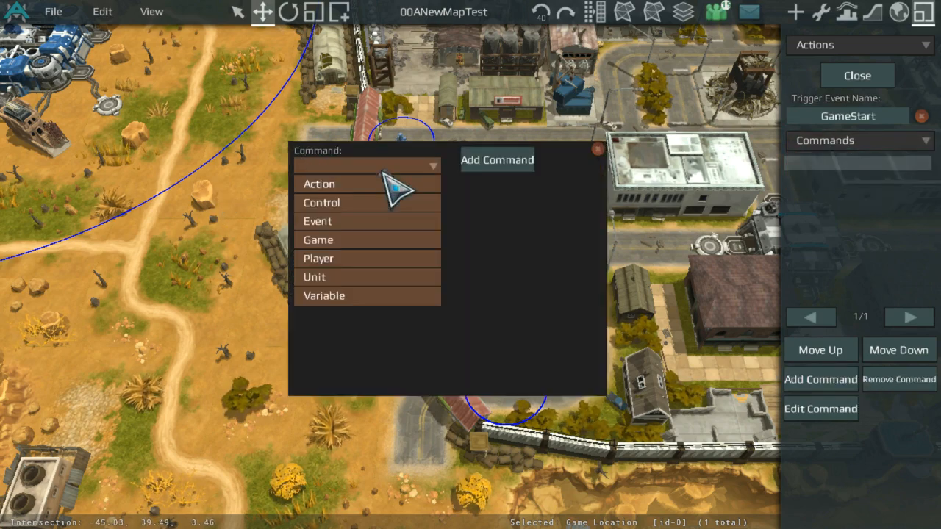
click(379, 277)
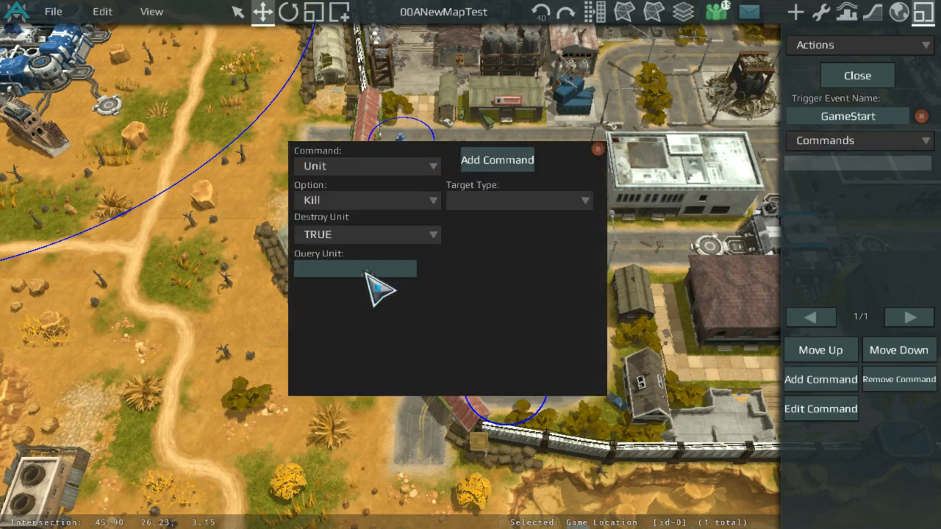
click(598, 149)
Step: Label the elevator platform beside the rocky outcrop west of the town LeftBox
click(821, 12)
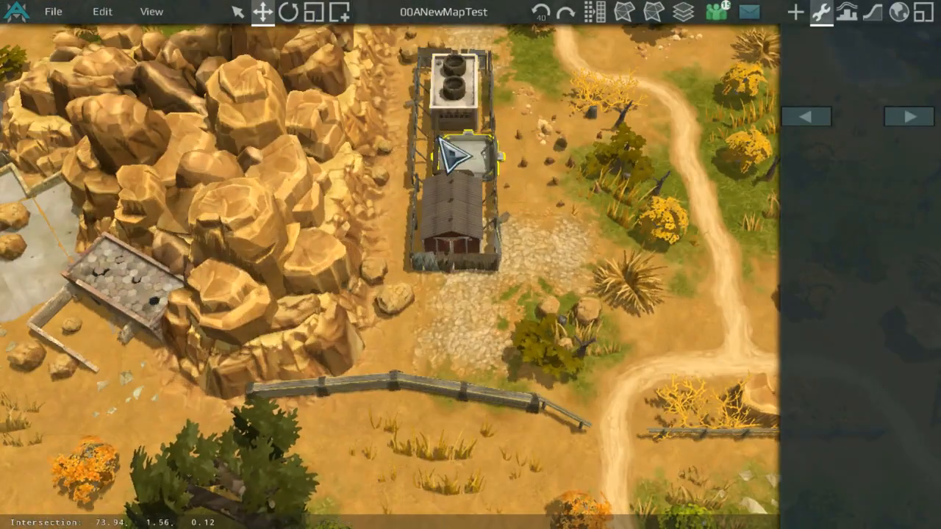
click(444, 144)
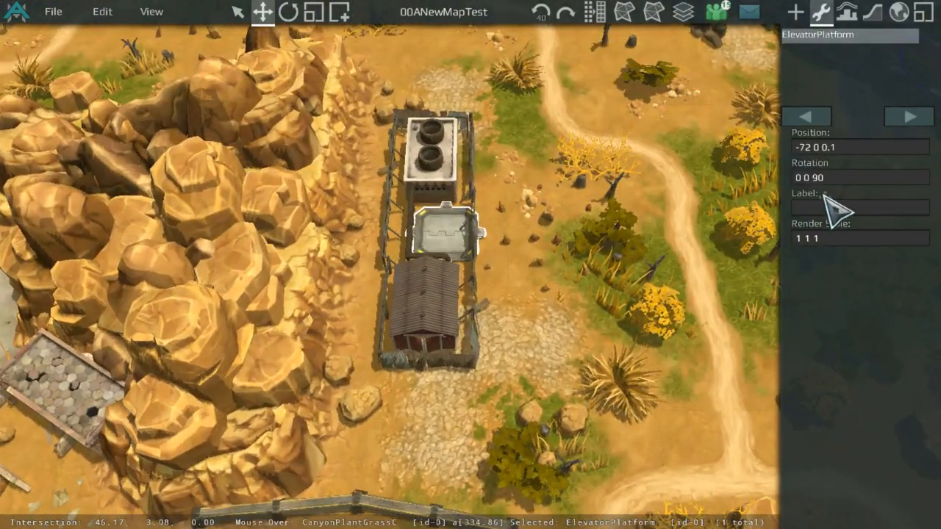
click(838, 208)
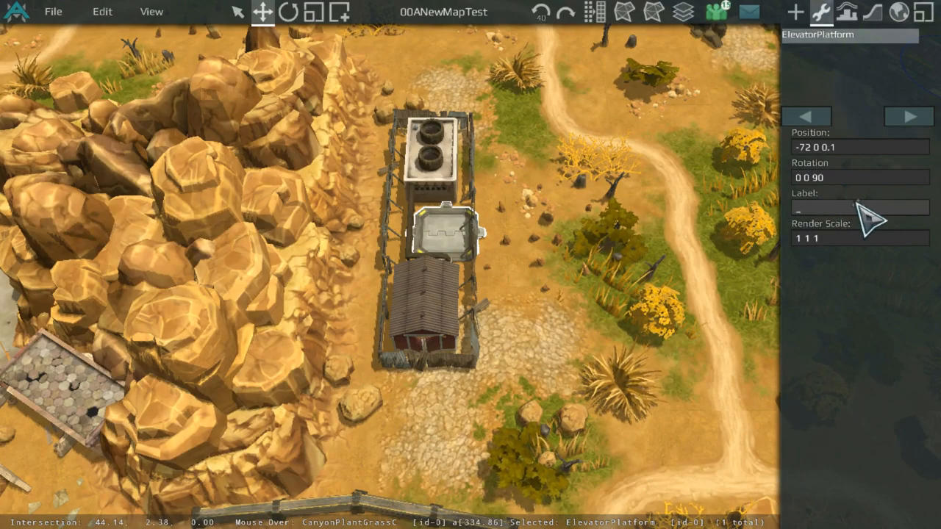
scroll(578, 257, down, 5)
middle_drag(578, 257, 471, 256)
scroll(471, 256, up, 4)
click(822, 202)
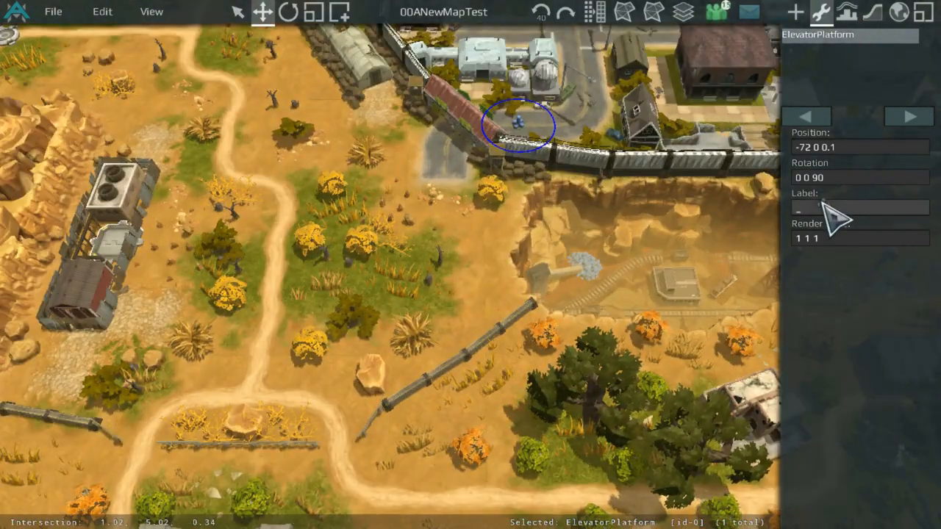
text(LeftBu)
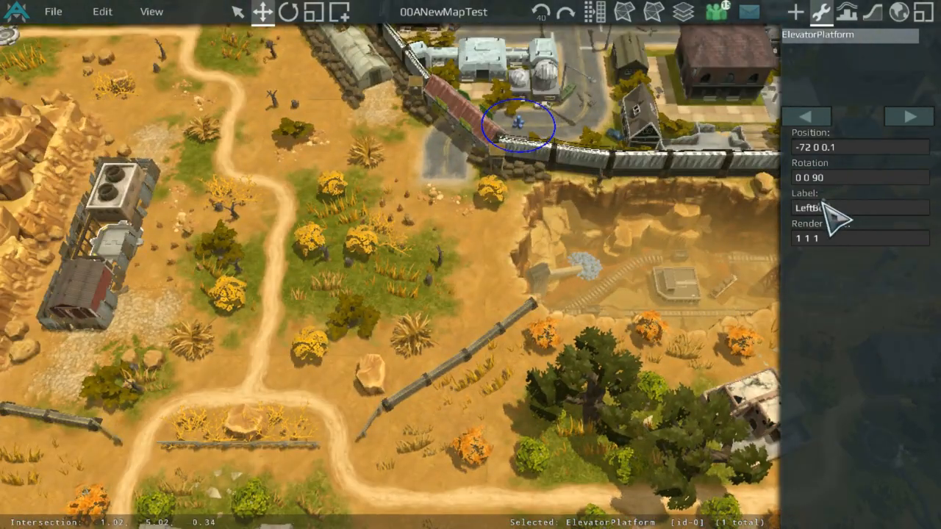
Step: Label the lower-left elevator platform below the fenced pit BotLeftBox
scroll(559, 265, down, 5)
middle_drag(409, 324, 317, 233)
scroll(412, 346, up, 2)
middle_drag(465, 456, 443, 229)
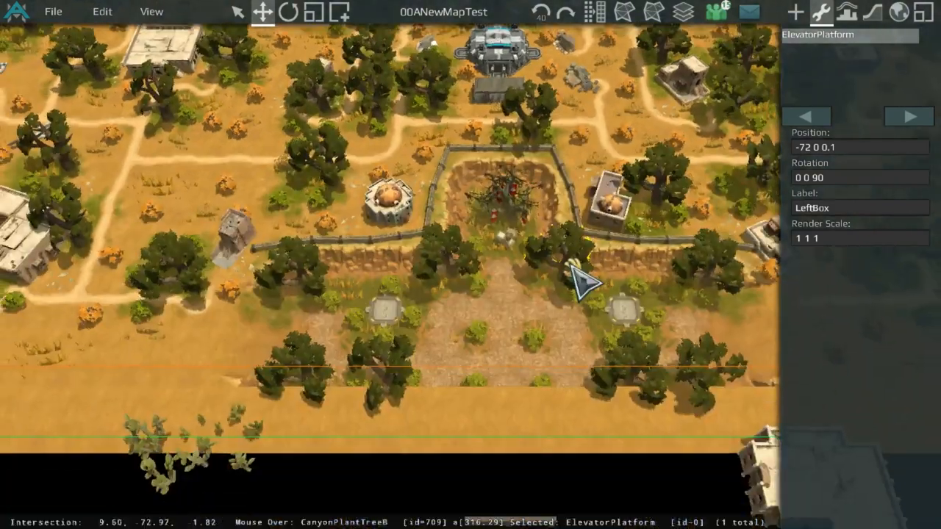
scroll(486, 290, up, 2)
click(369, 316)
click(808, 207)
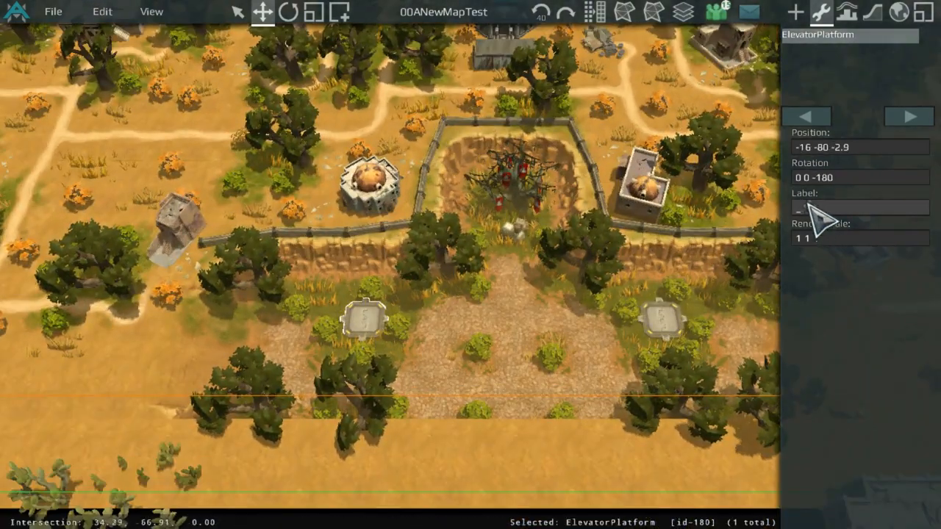
text(BotLeft)
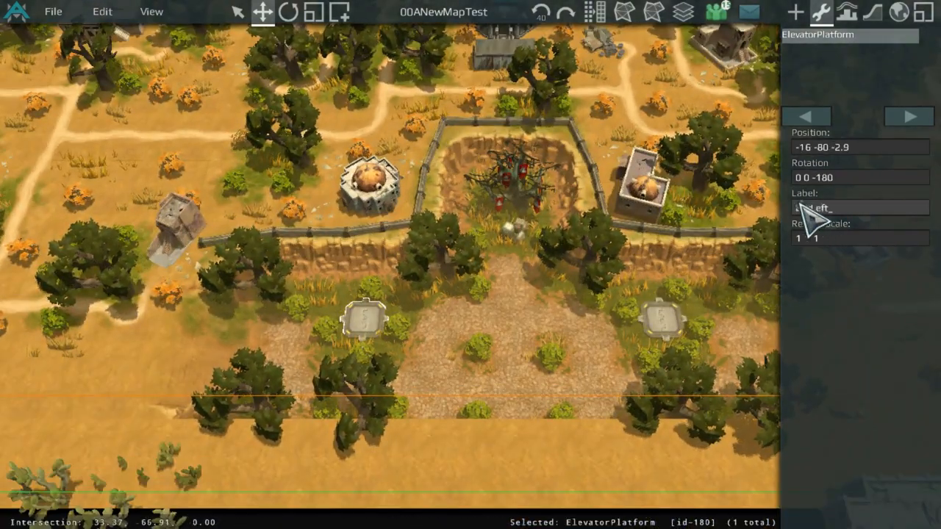
text(Box)
key(Return)
Step: Label the lower-right elevator platform below the fenced pit BotRightBox
scroll(724, 301, up, 1)
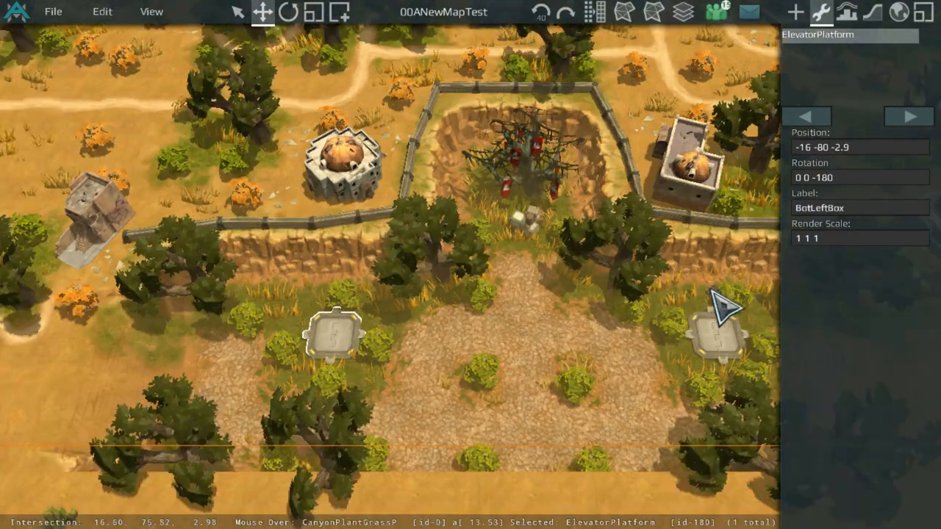
click(735, 323)
click(868, 206)
text(Bot)
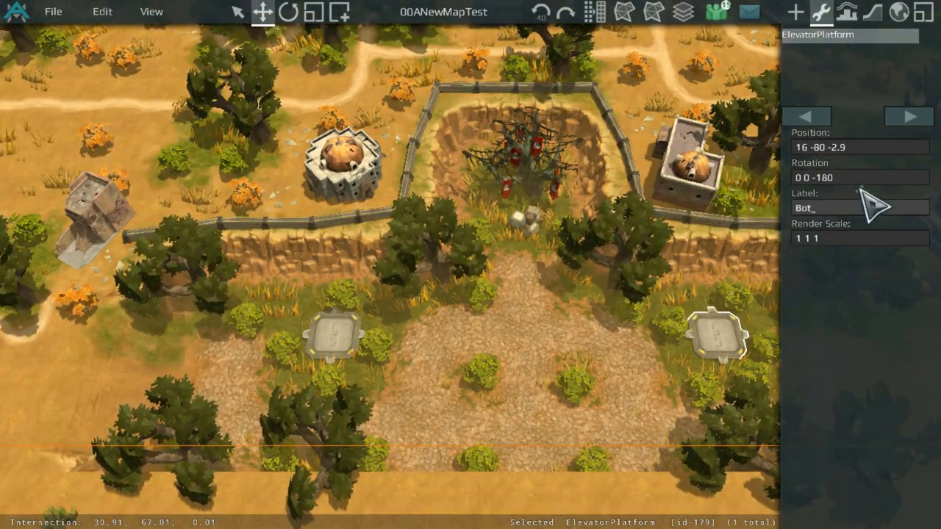
text(RightBox)
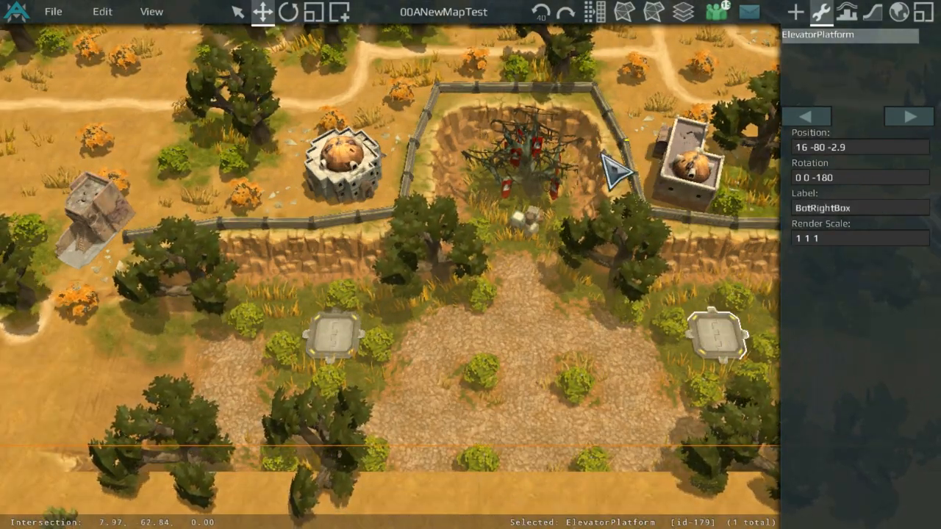
Step: Label the elevator platform beside the rocky outcrop east of the town RightBox
scroll(417, 294, down, 3)
middle_drag(590, 140, 498, 416)
scroll(498, 416, up, 2)
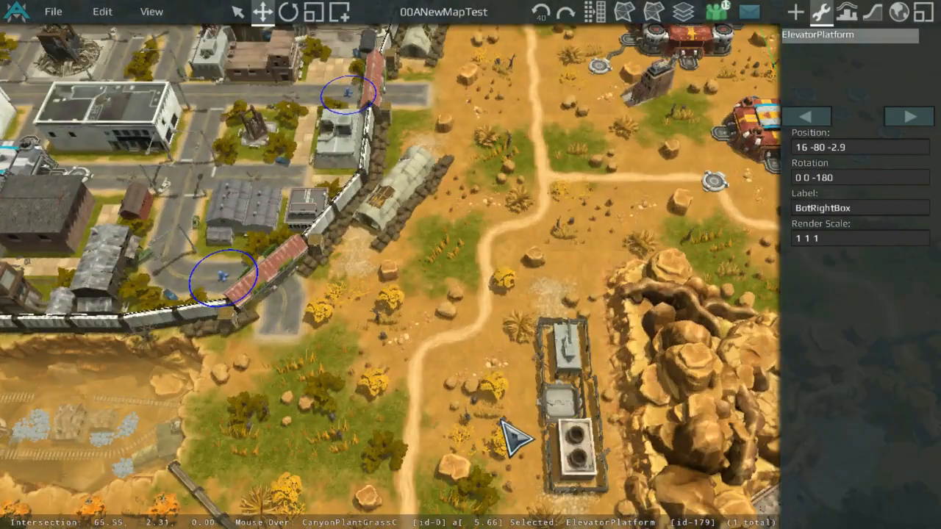
click(556, 409)
click(844, 207)
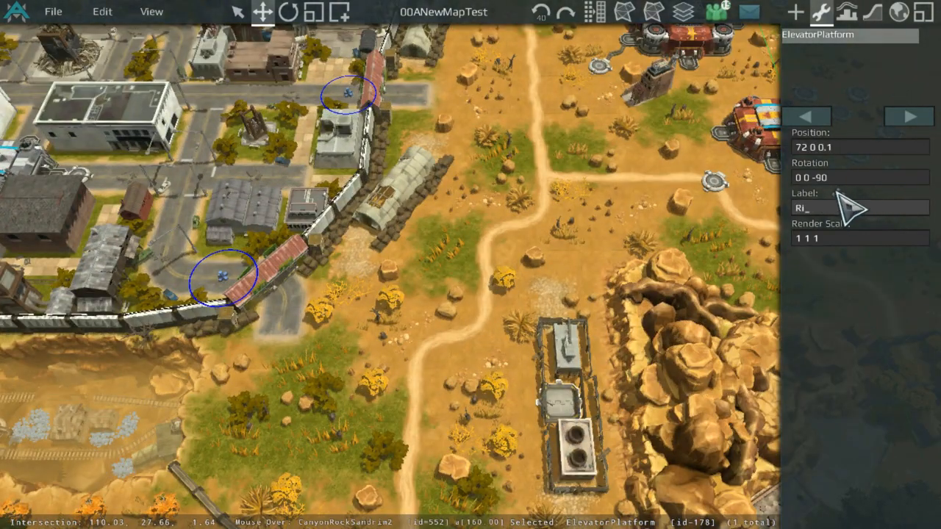
text(RightBox)
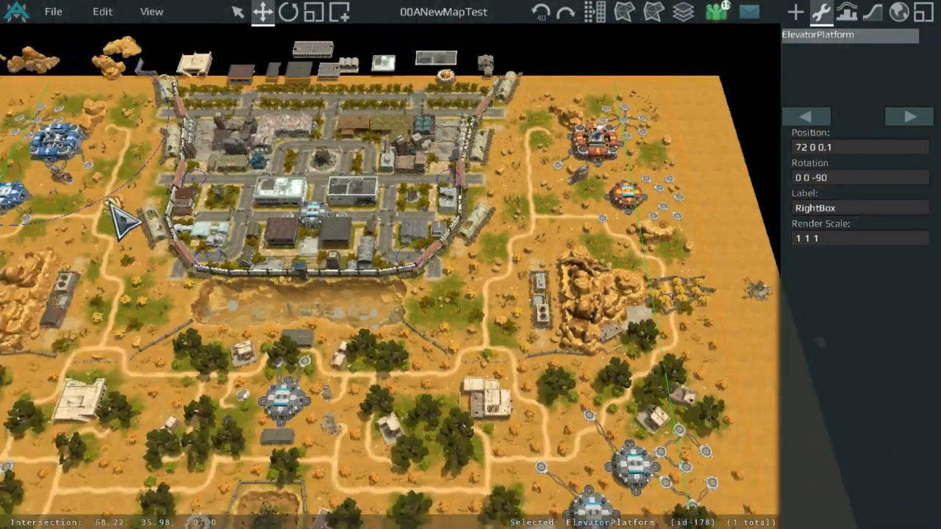
Step: Reopen the GSBoxSpawn action in the Events editor and switch its list to Commands
scroll(398, 195, down, 5)
scroll(397, 195, up, 5)
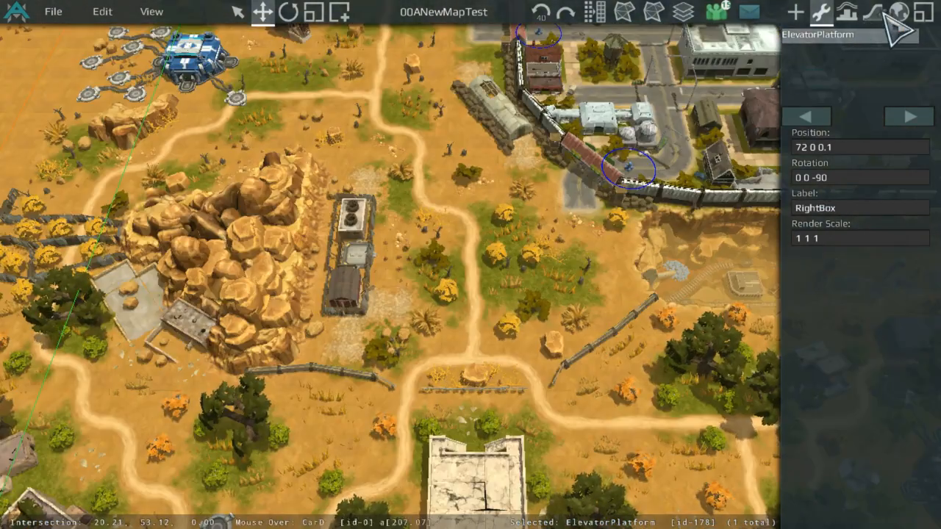
click(922, 13)
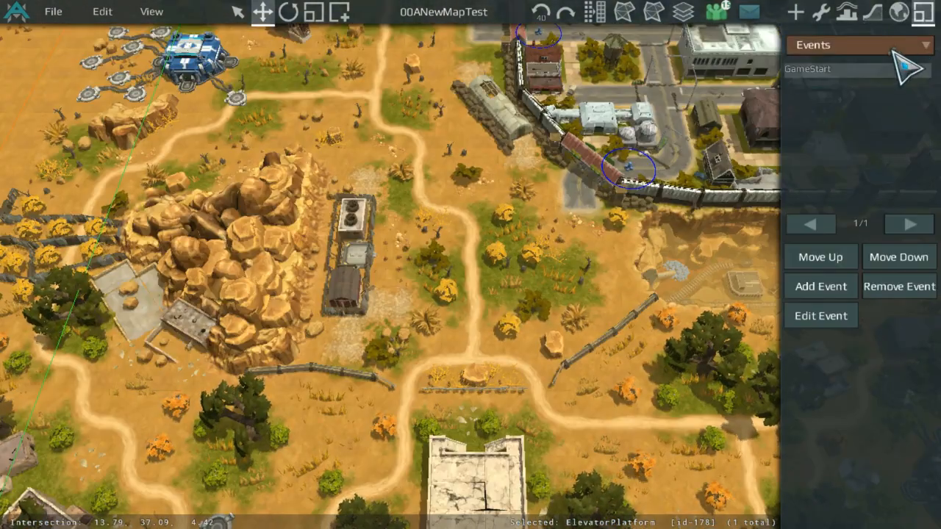
click(888, 47)
click(863, 78)
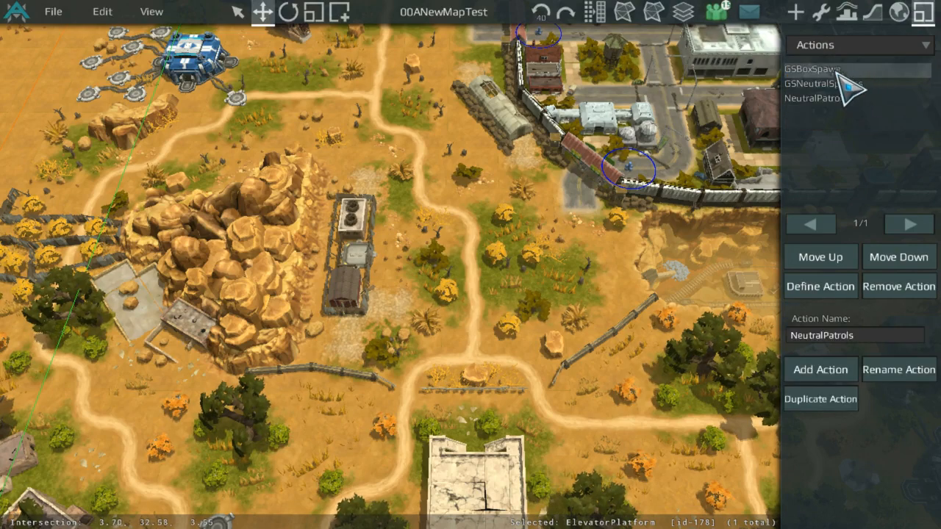
double_click(809, 69)
click(809, 140)
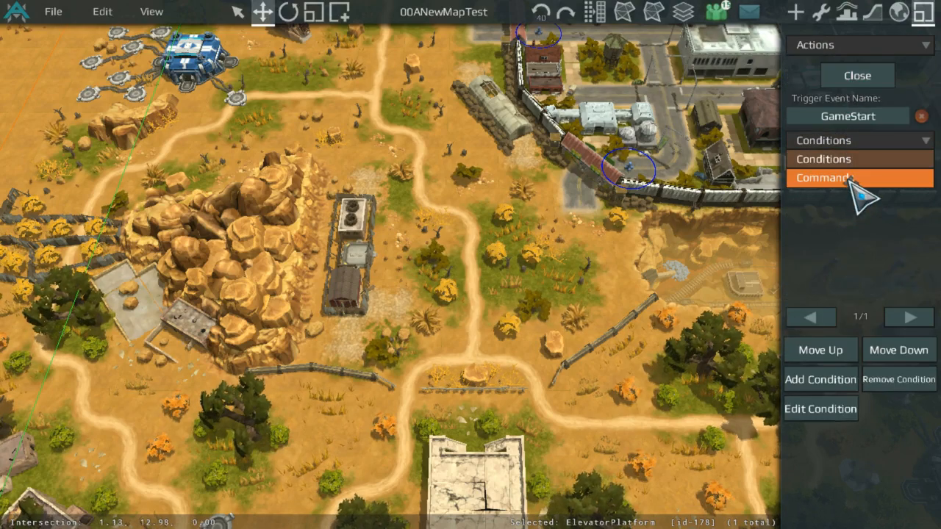
click(853, 178)
Step: Add a Game Wait command of 20 seconds to the GSBoxSpawn action
click(817, 379)
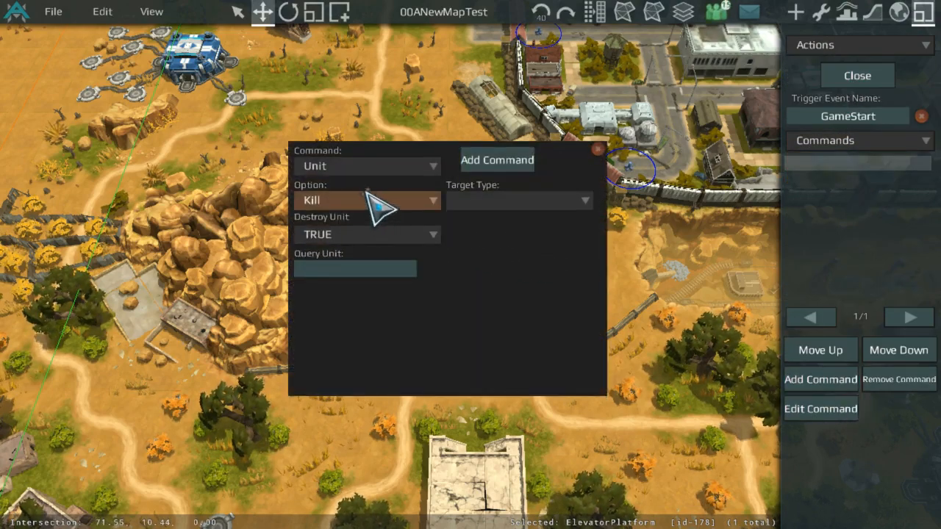
click(375, 167)
click(379, 240)
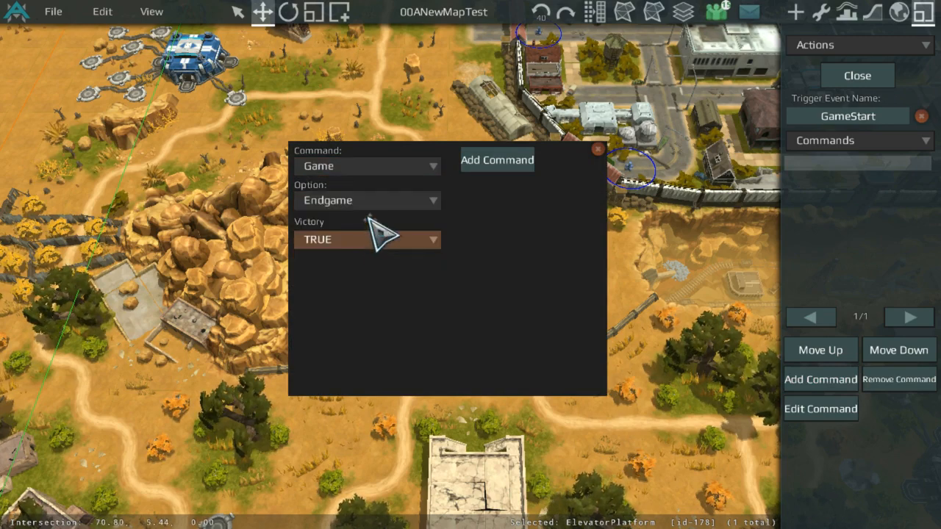
click(368, 201)
click(368, 312)
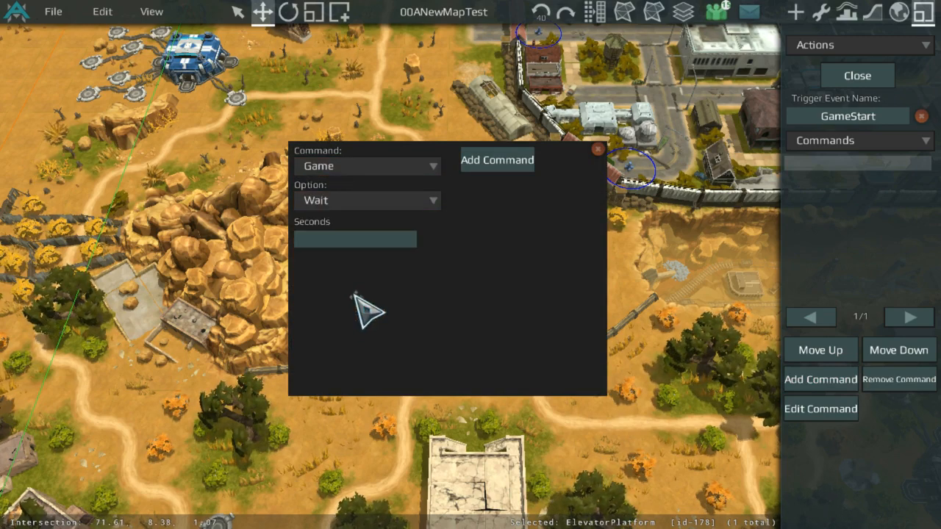
click(385, 237)
click(331, 160)
click(332, 197)
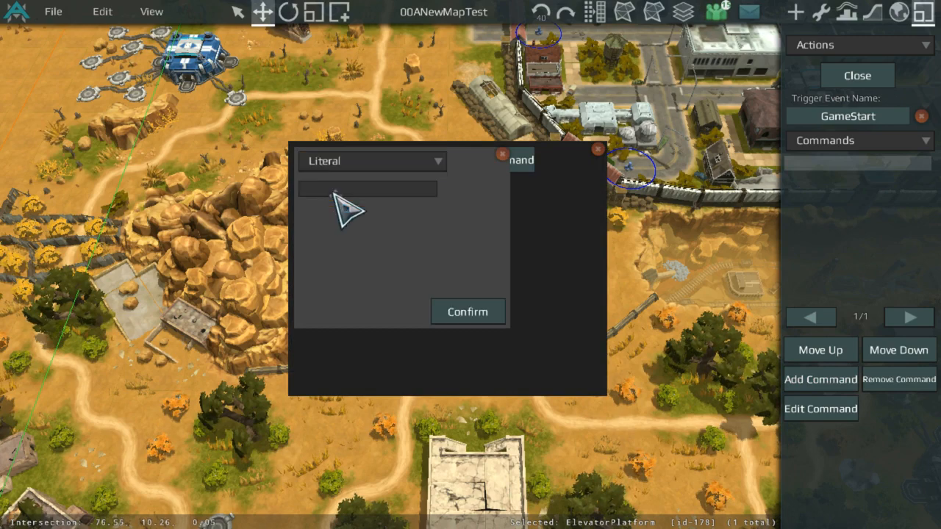
text(20)
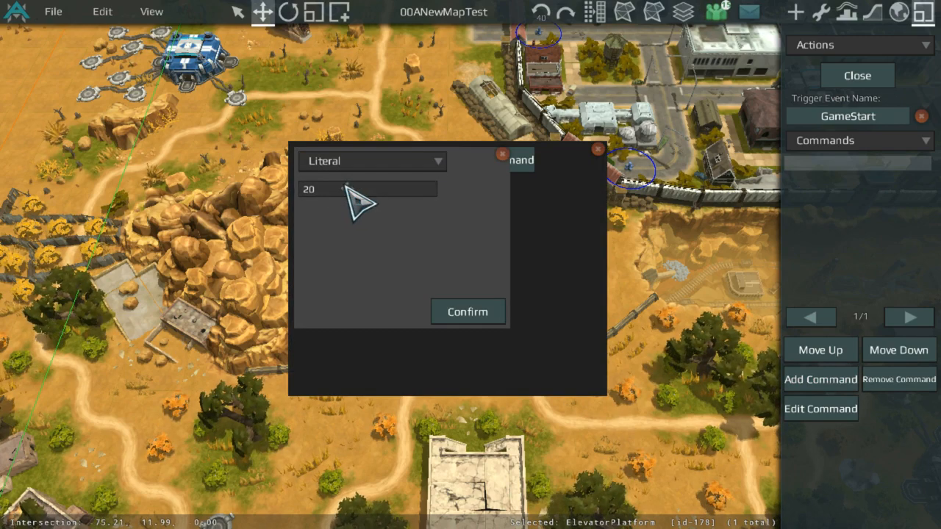
click(468, 316)
click(497, 159)
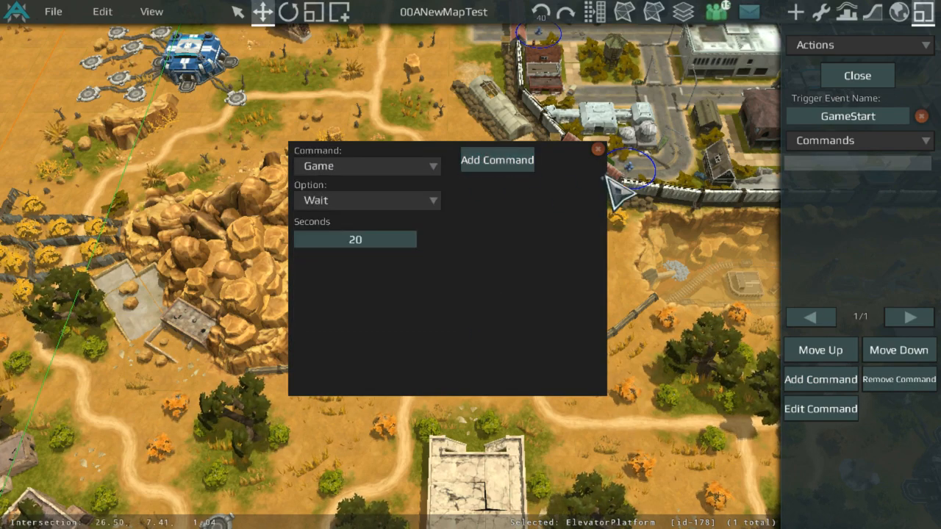
Step: Start a new command in GSBoxSpawn as a Unit Spawn and choose the Lockbox (BankSmallSp1) as the spawn unit
click(809, 379)
click(366, 169)
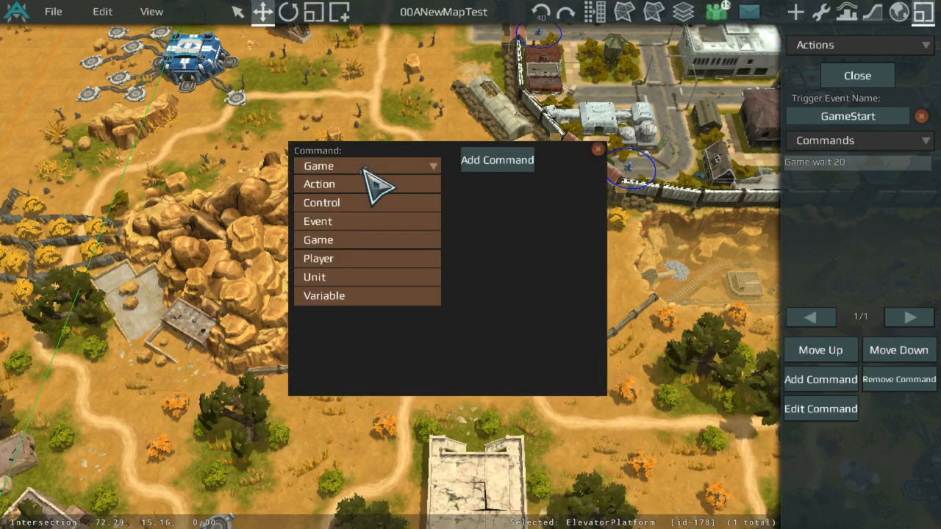
click(362, 241)
click(364, 200)
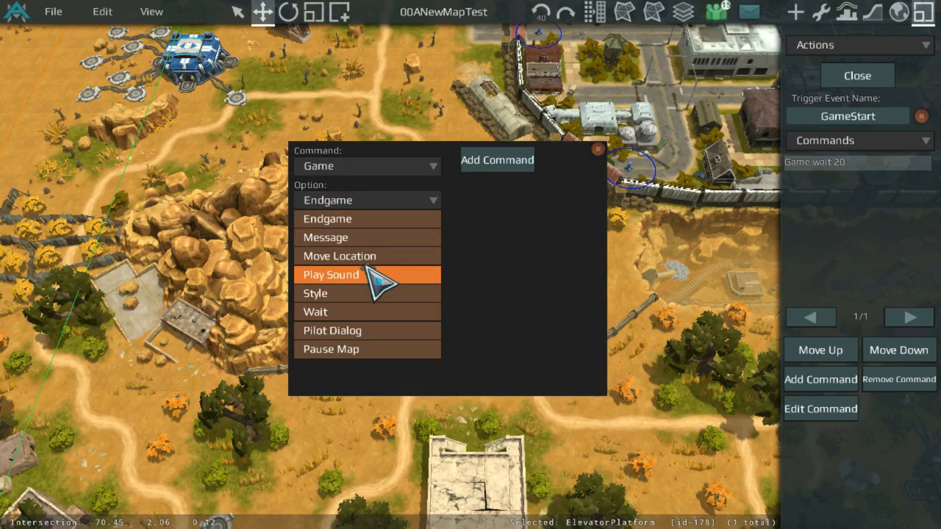
click(563, 193)
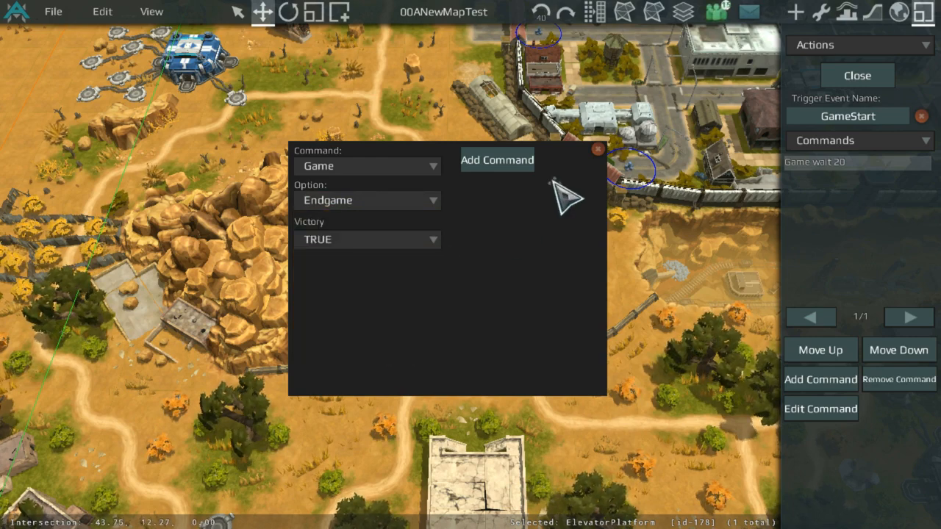
click(412, 167)
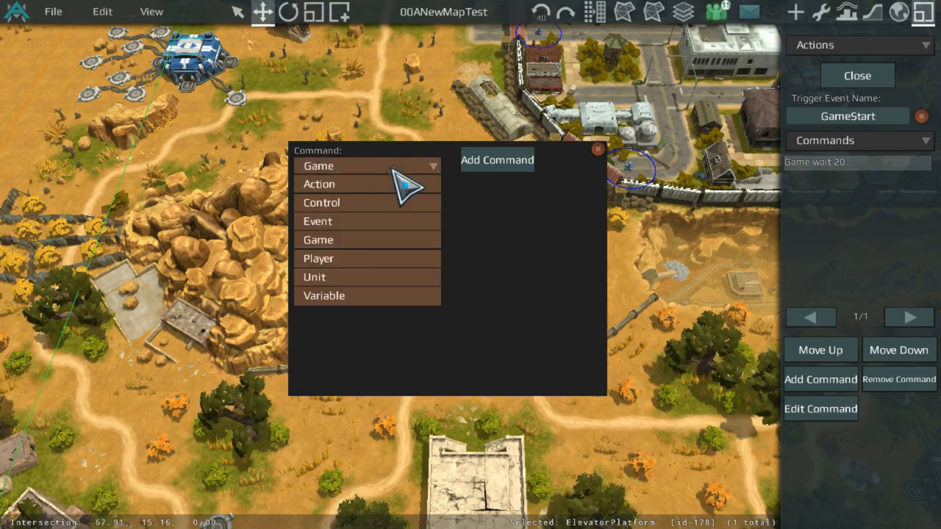
click(350, 277)
click(366, 200)
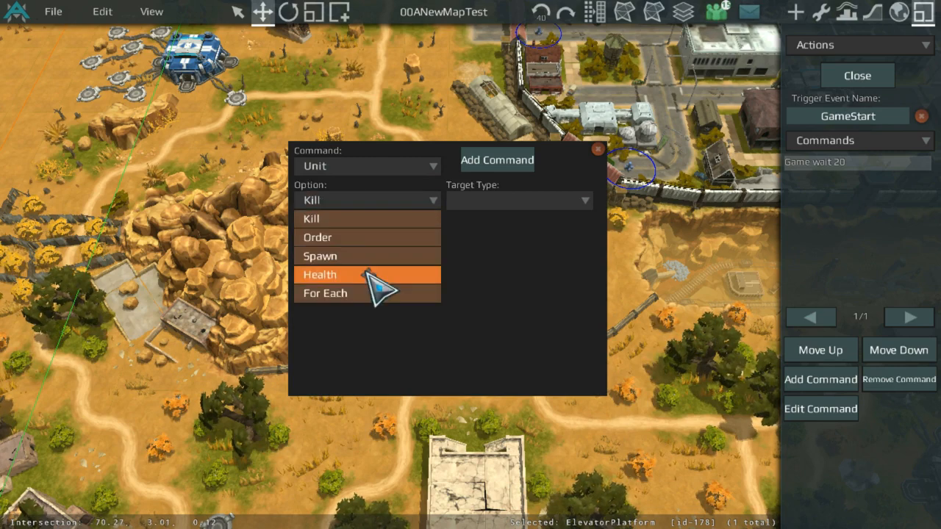
click(367, 257)
click(354, 236)
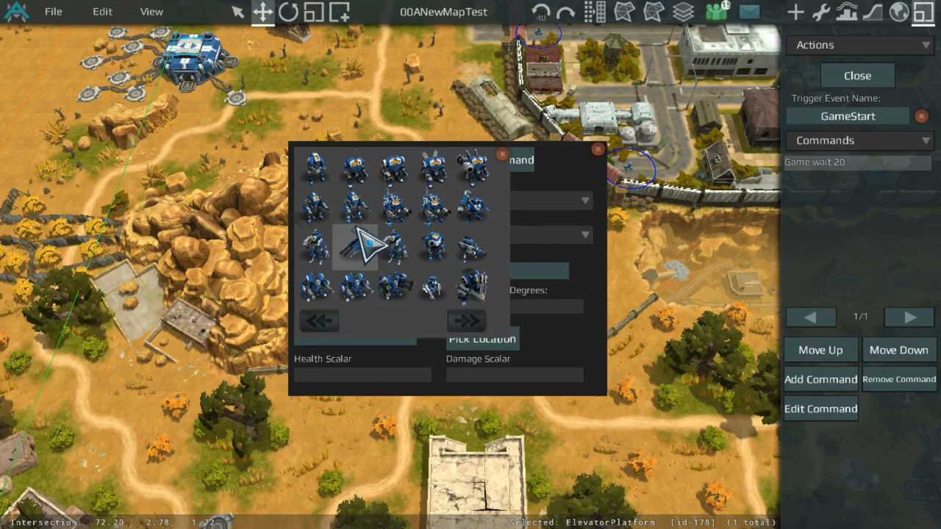
click(463, 321)
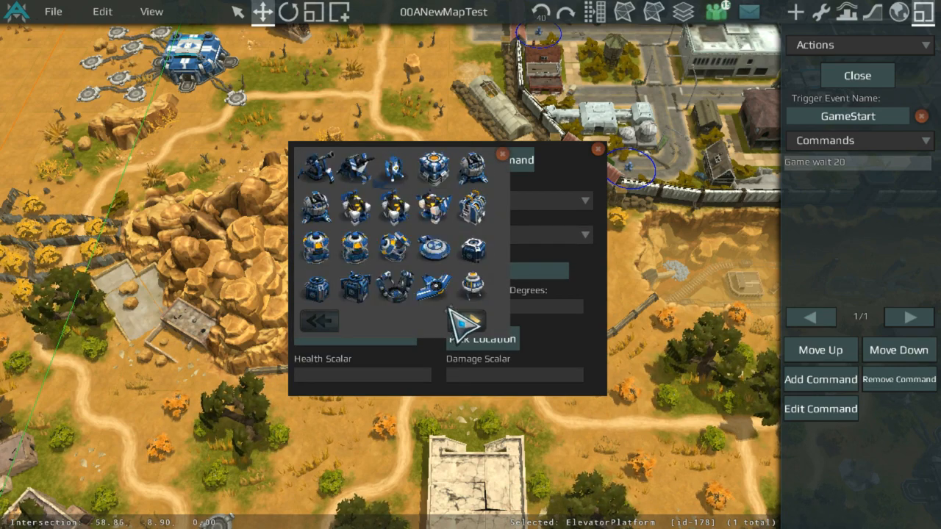
click(463, 321)
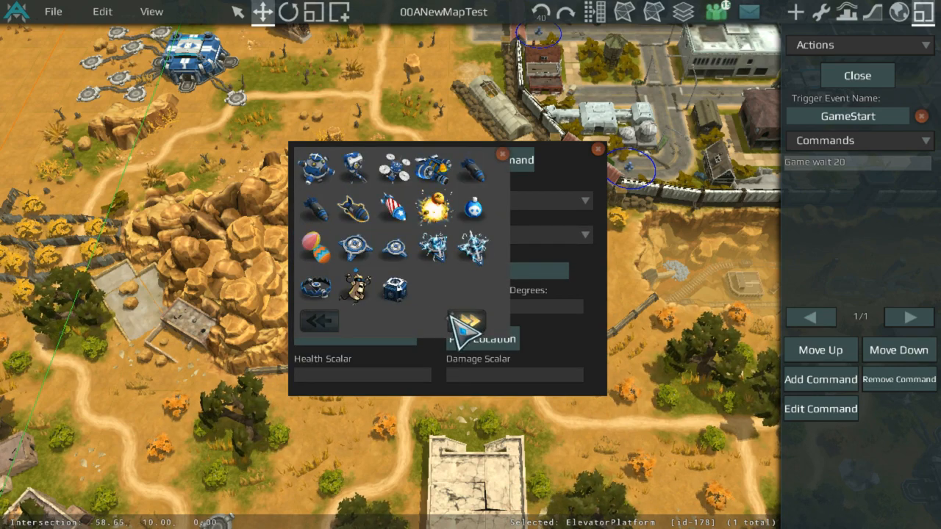
click(403, 288)
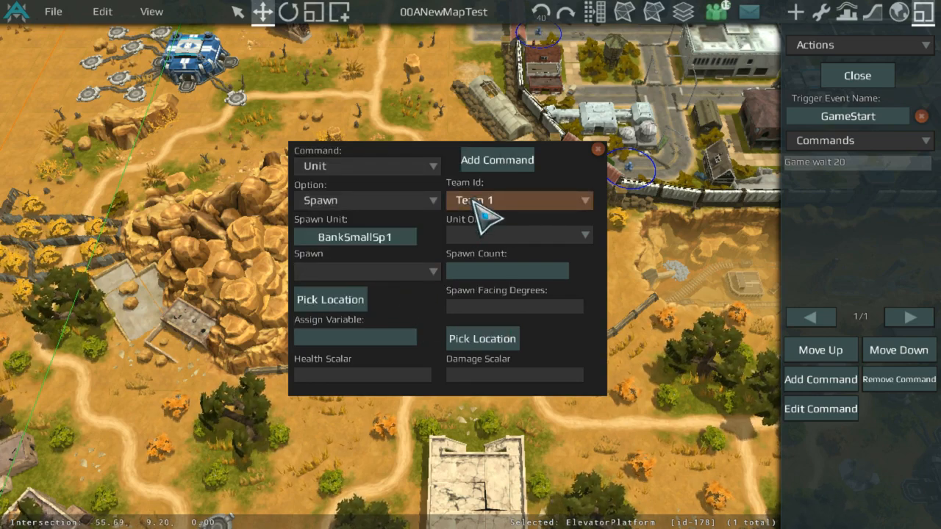
Step: Set the spawn's team to Player Neutral and its unit order to Hold Position
click(478, 205)
click(528, 404)
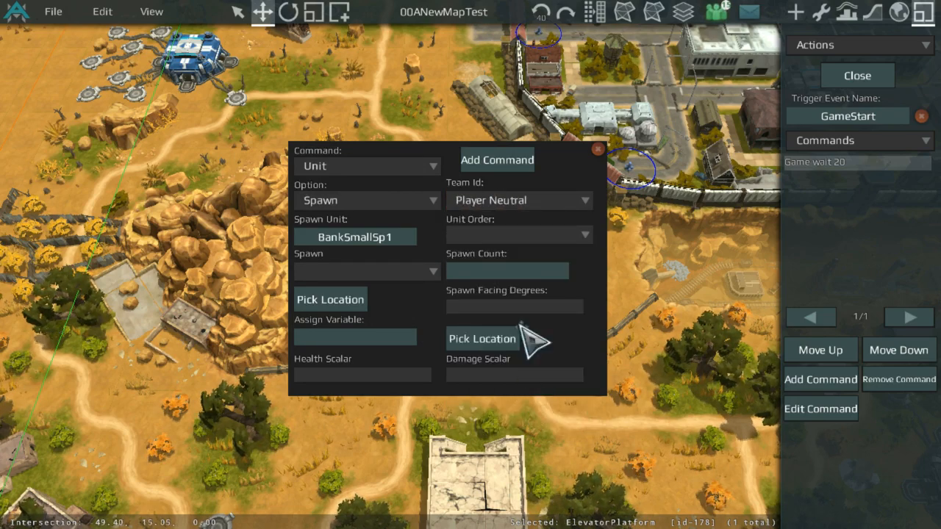
click(524, 235)
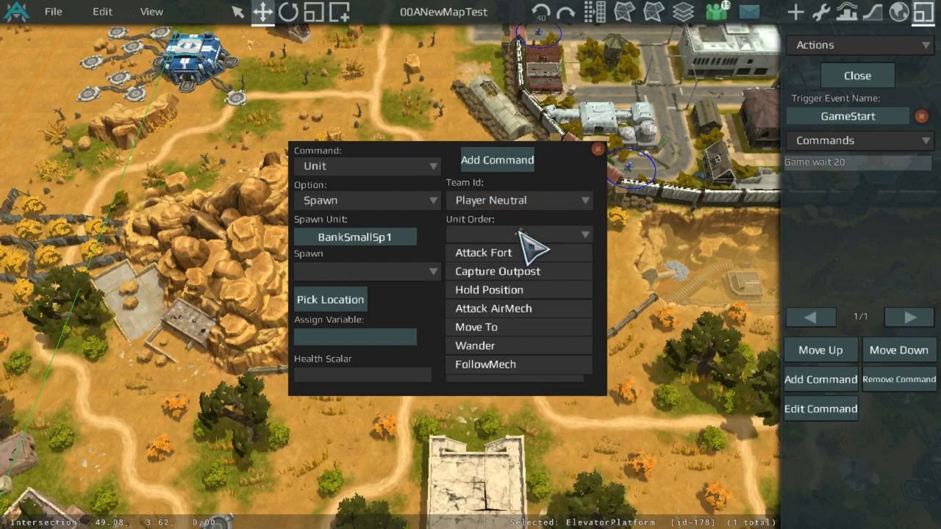
click(522, 289)
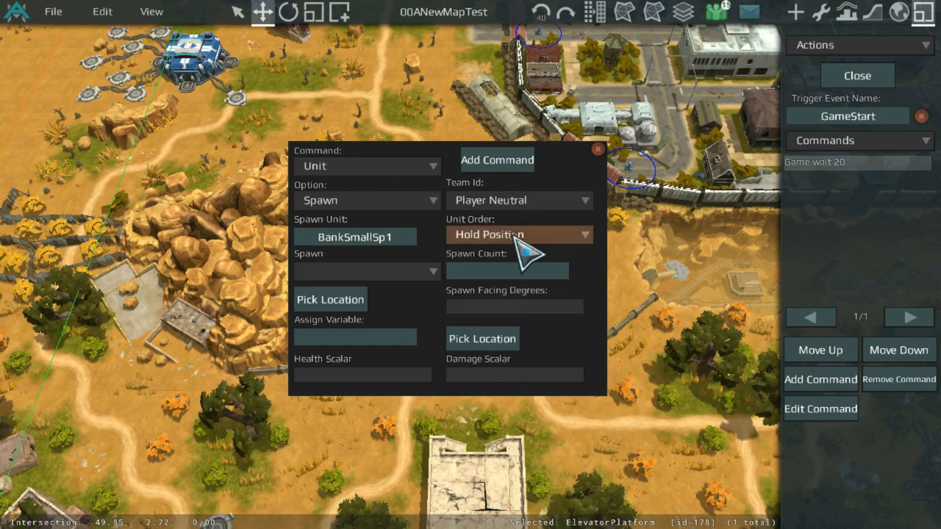
click(412, 273)
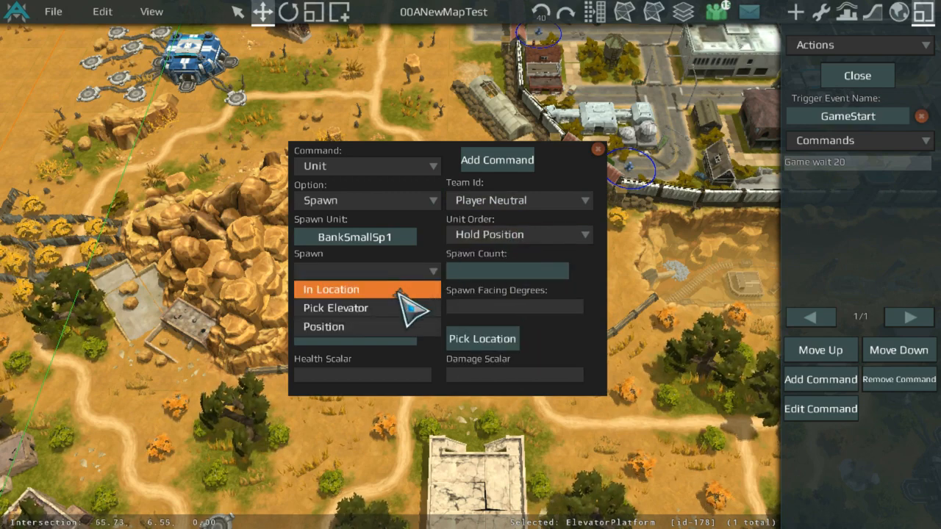
click(399, 290)
click(805, 45)
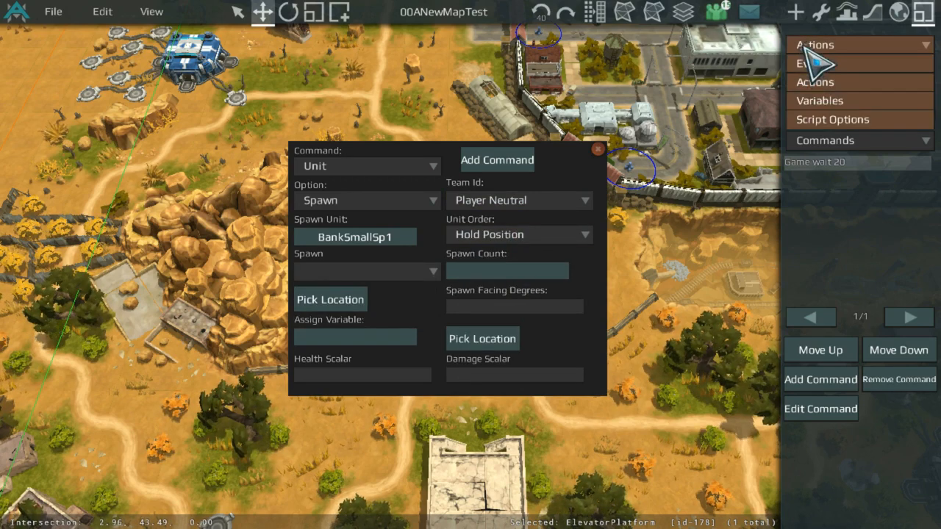
click(827, 120)
click(857, 44)
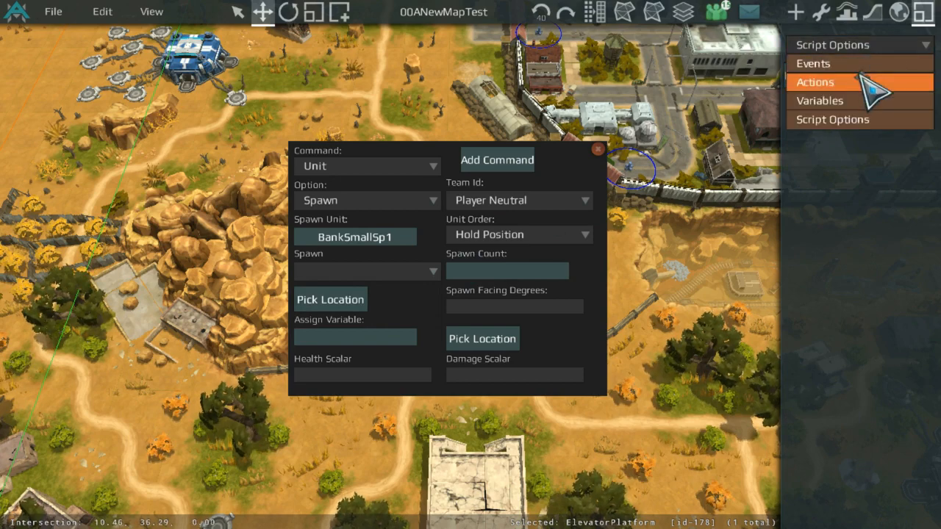
click(875, 82)
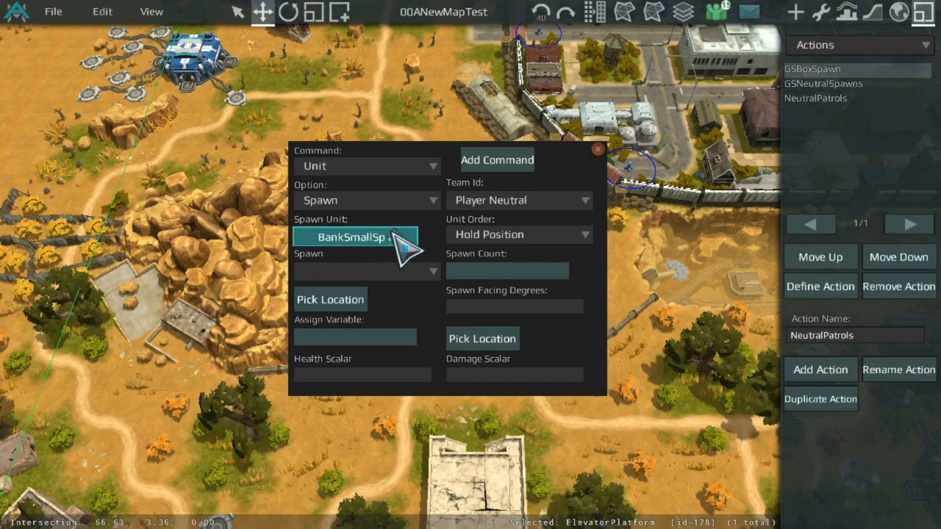
Step: Set the spawn method to Pick Elevator
click(360, 271)
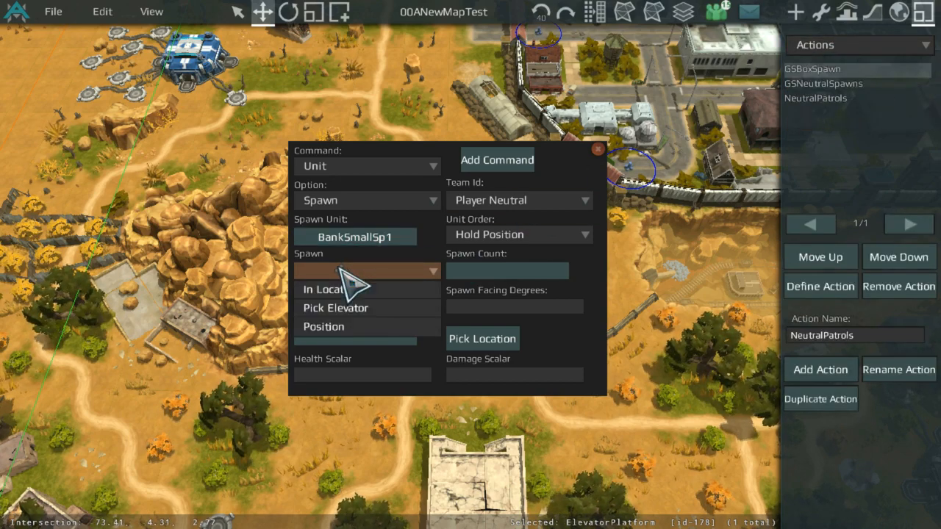
click(340, 270)
click(377, 268)
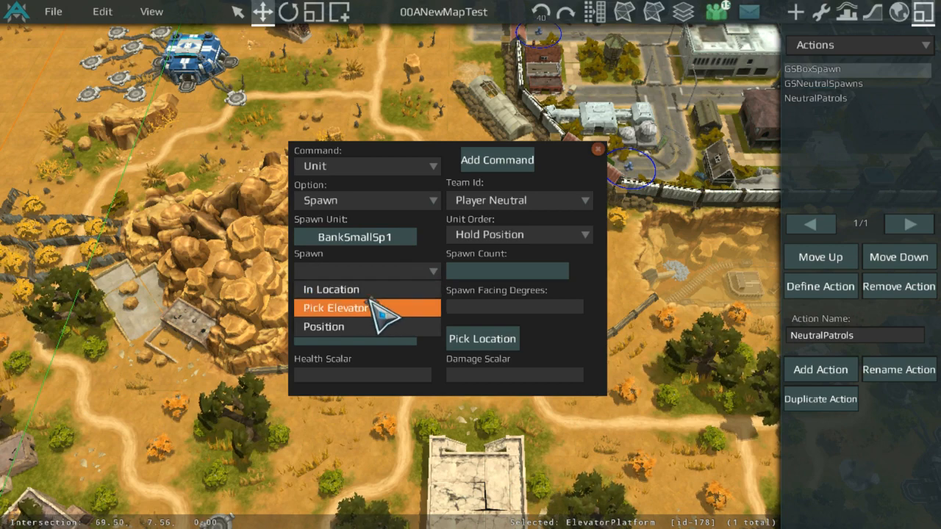
click(376, 307)
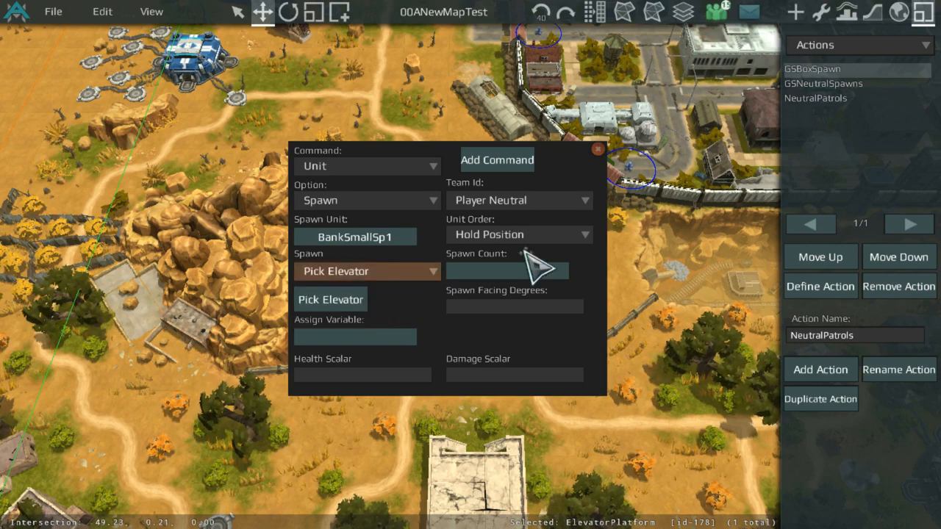
Step: Set spawn count to 1, facing to 0 degrees, and both health and damage scalars to 1
click(379, 161)
click(360, 196)
text(2)
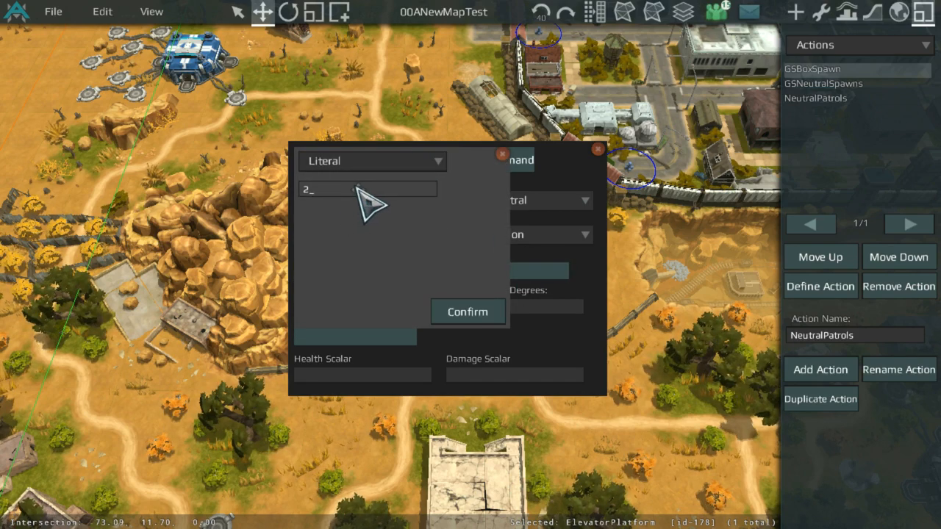
text(01)
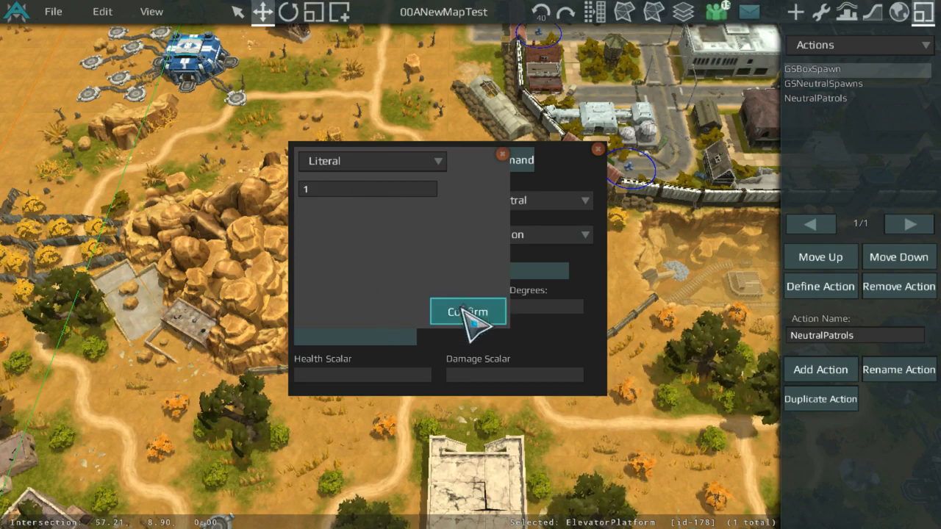
click(470, 312)
text(0)
key(Return)
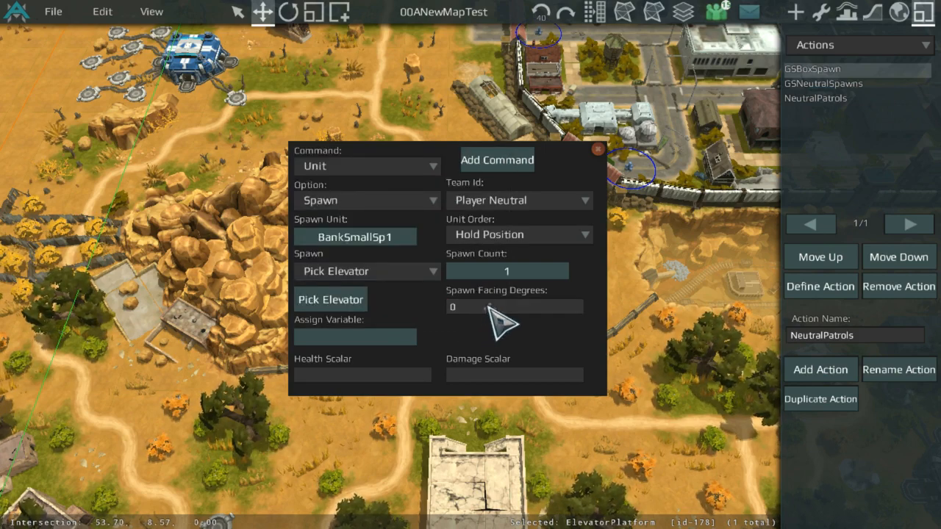
click(418, 378)
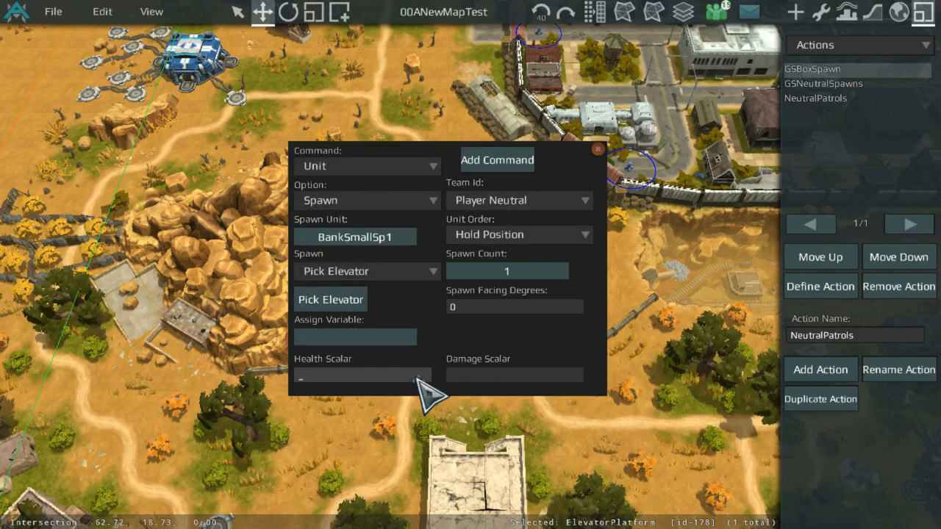
text(1)
click(478, 377)
text(1)
key(Return)
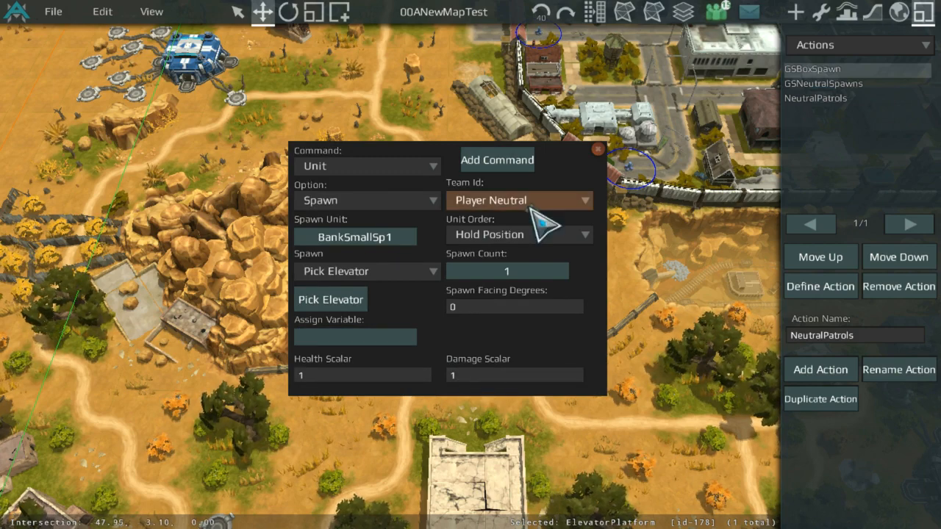
Step: Pick the LeftBox elevator as the spawn point and add the command
click(353, 299)
click(363, 258)
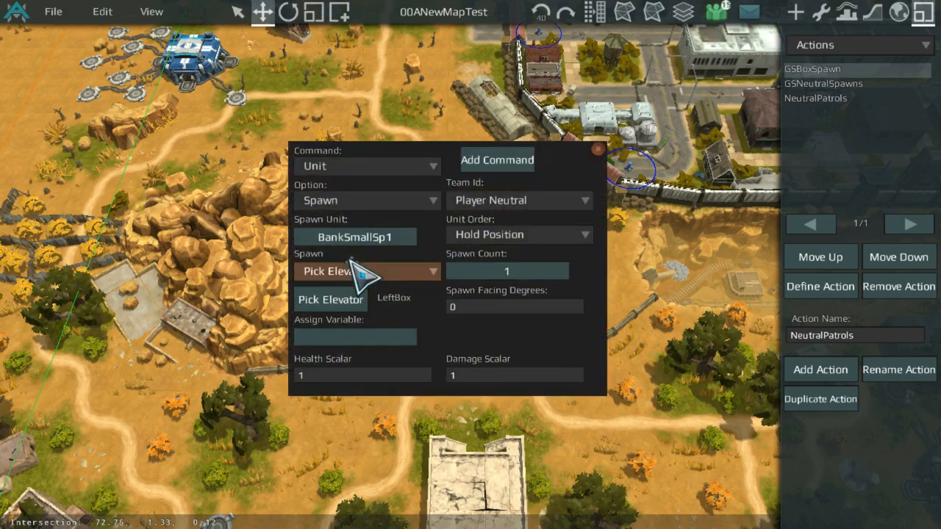
click(506, 158)
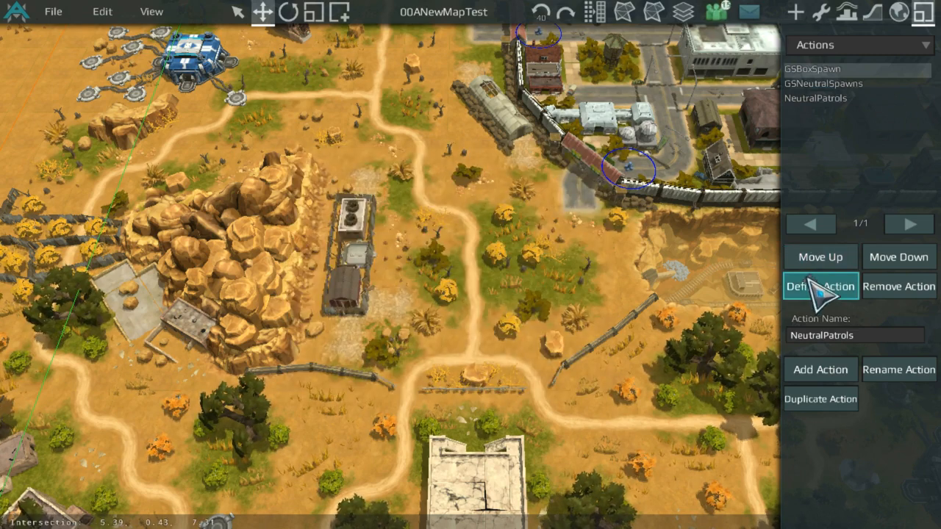
Step: Reopen the GameStart commands and add the same Lockbox spawn at the RightBox elevator
click(801, 287)
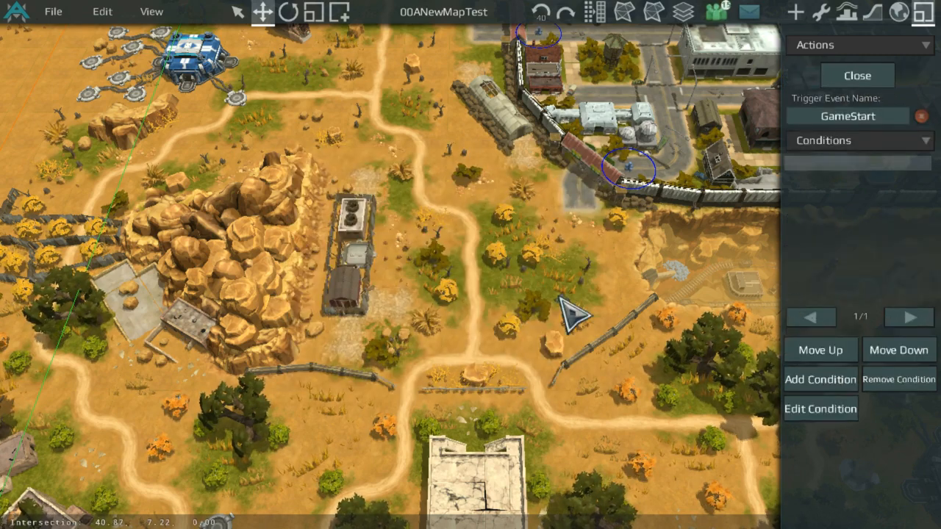
click(859, 142)
click(853, 179)
click(790, 377)
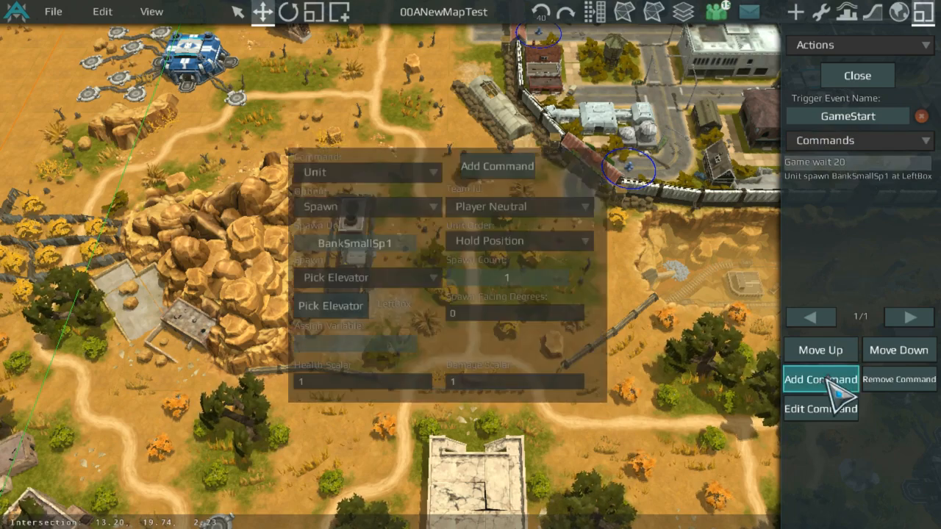
click(338, 300)
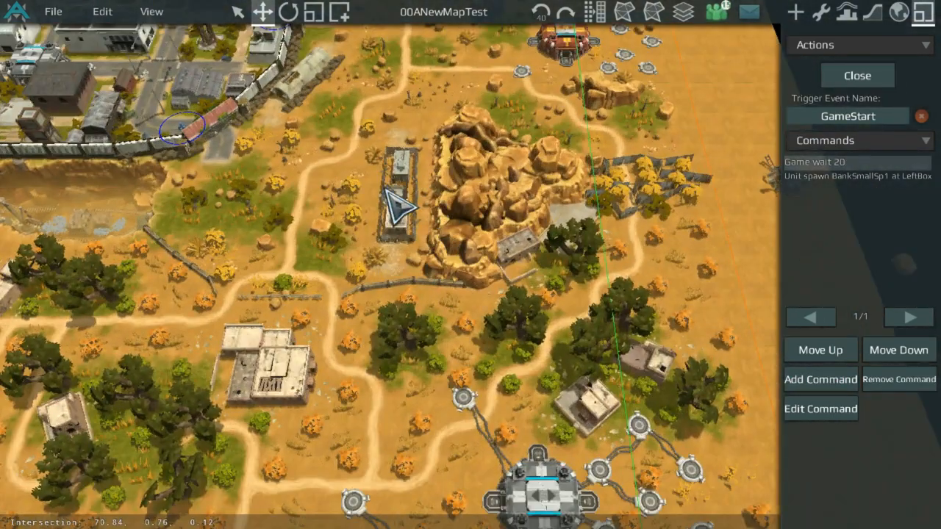
click(400, 204)
click(471, 161)
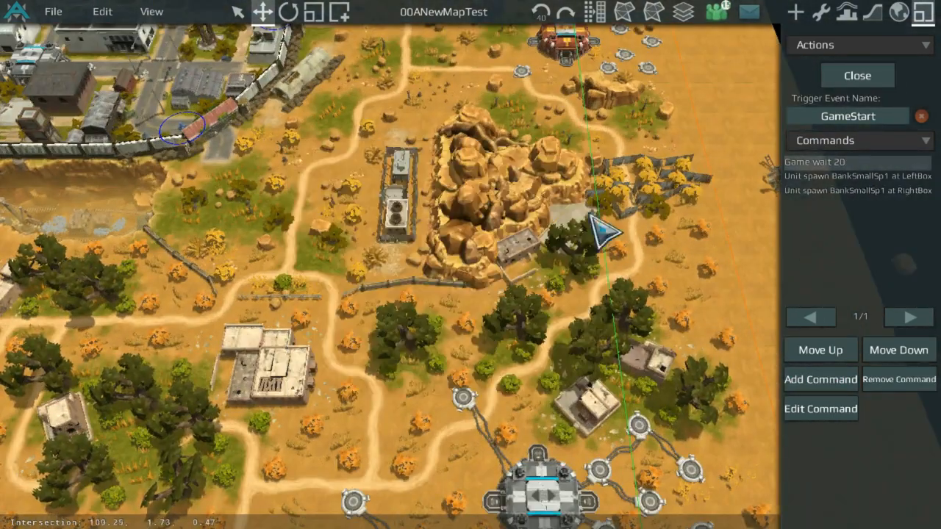
Step: Add matching Lockbox spawn commands at the BotLeftBox and BotRightBox elevators
click(809, 380)
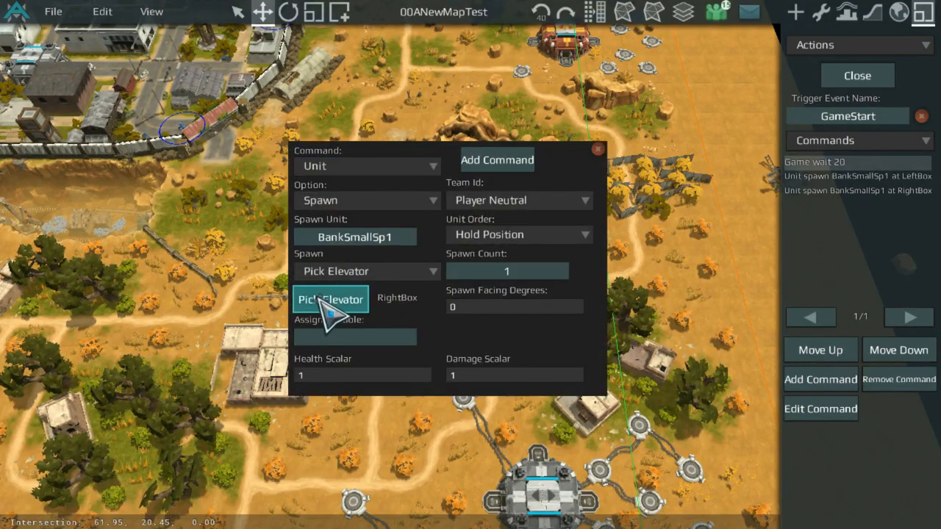
click(330, 300)
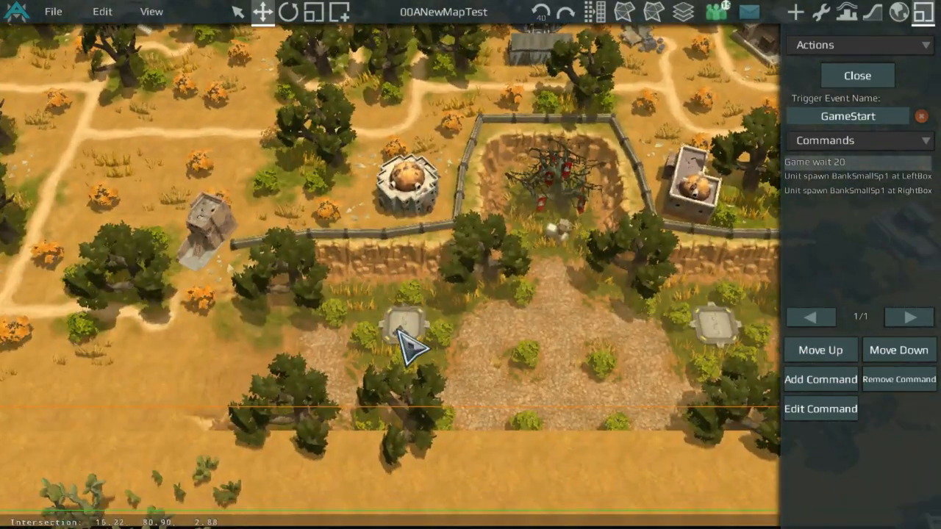
click(809, 379)
scroll(634, 297, up, 4)
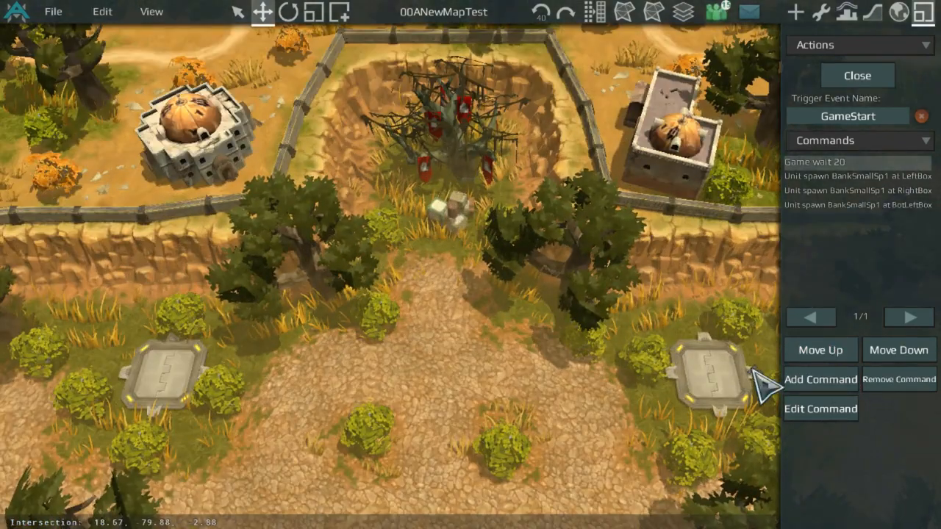
Step: Close the GameStart commands and create a new action named BoxSpawn
click(846, 76)
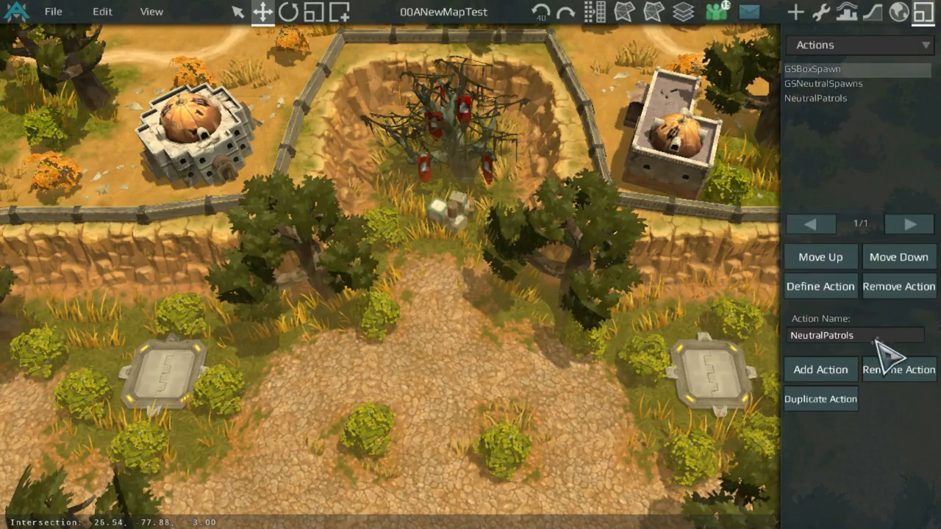
key(BackSpace)
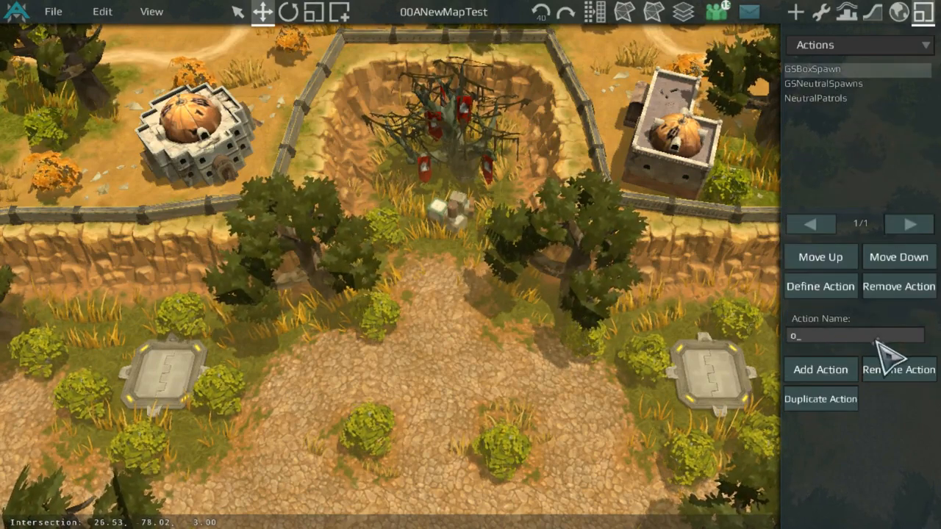
text(n)
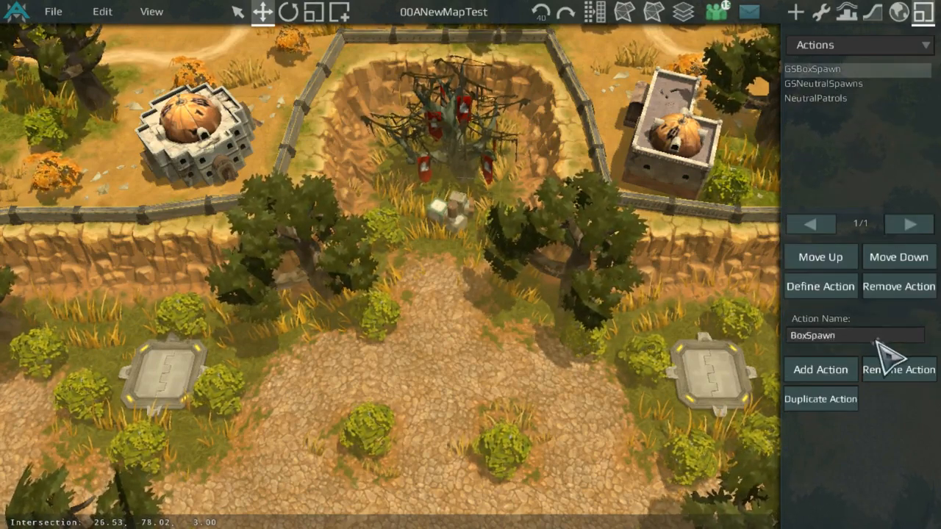
click(807, 375)
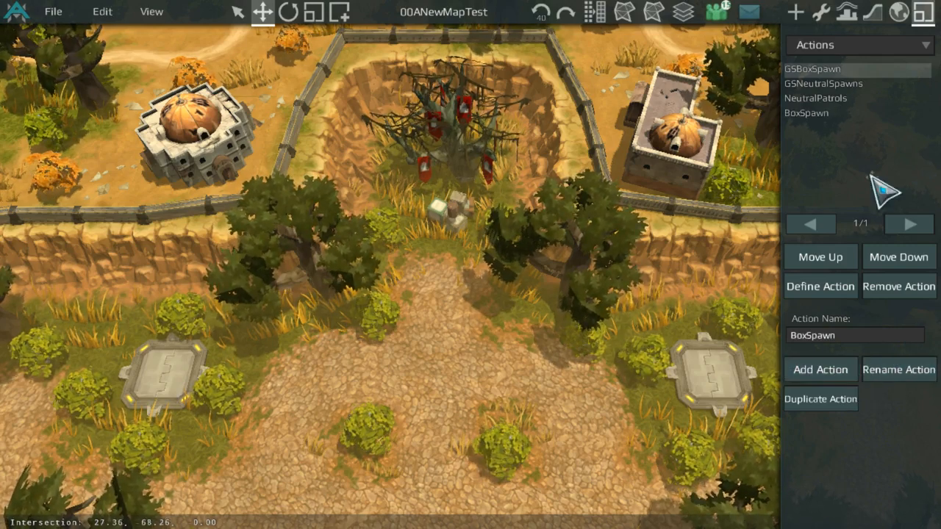
click(827, 112)
click(825, 114)
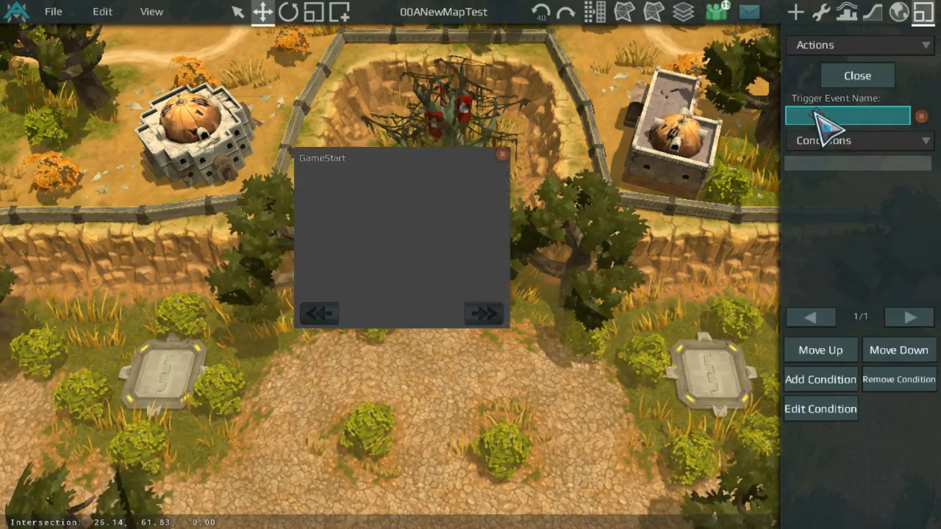
click(498, 154)
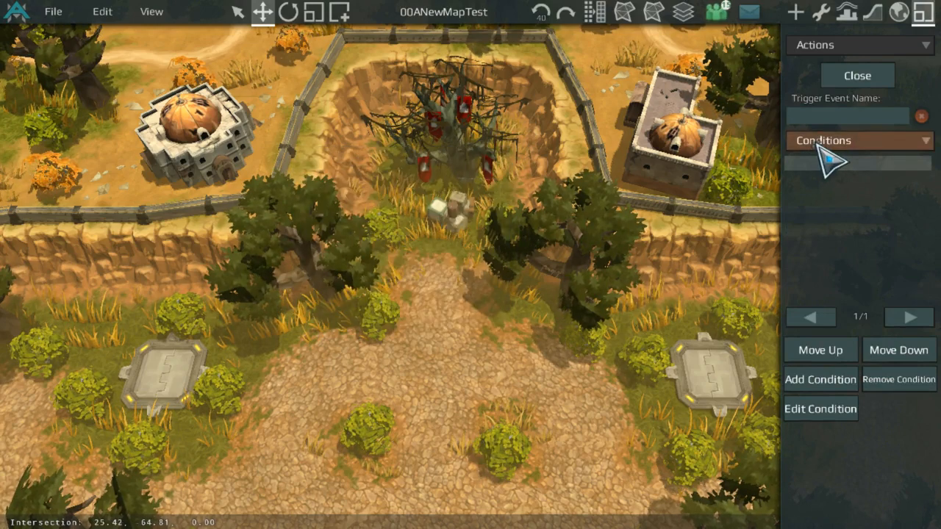
click(822, 142)
click(846, 161)
click(870, 75)
Step: Open the GSBoxSpawn event's commands and add an Action command that runs BoxSpawn
click(823, 69)
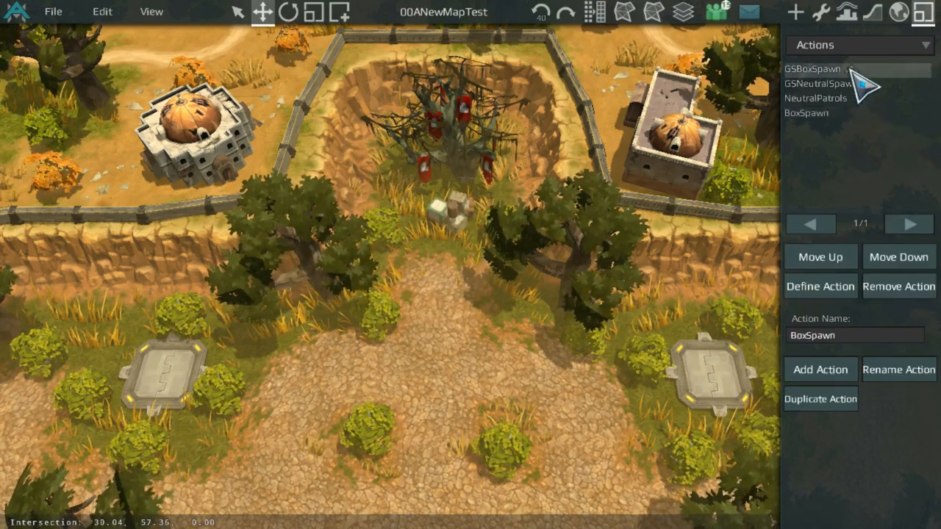
click(824, 69)
click(857, 141)
click(853, 176)
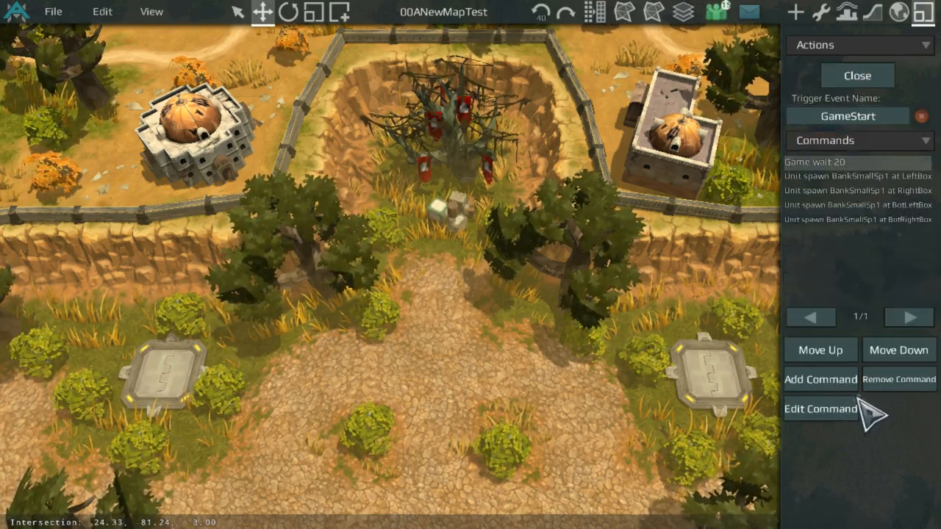
click(822, 378)
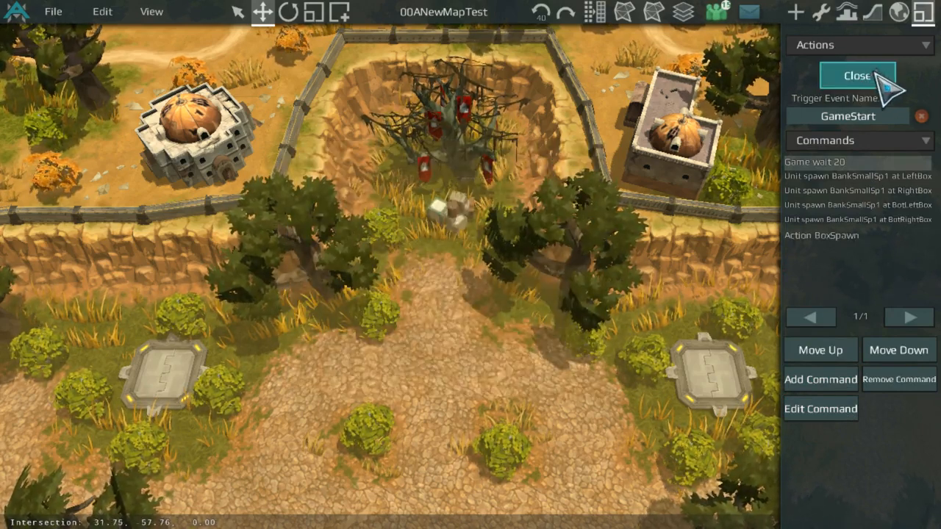
click(853, 236)
Step: Return to the actions list and add another action named BoxSpawnBot
scroll(748, 170, down, 5)
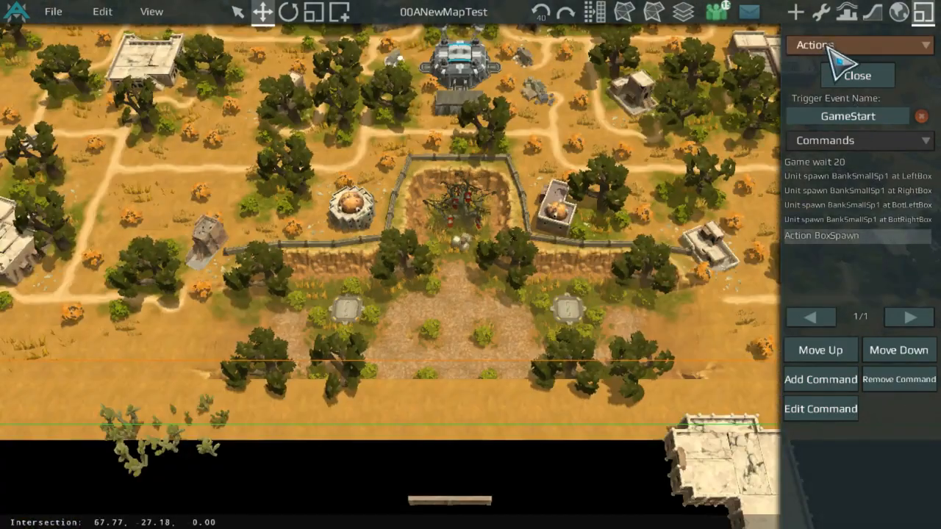
click(838, 68)
scroll(749, 243, up, 3)
scroll(749, 243, up, 3)
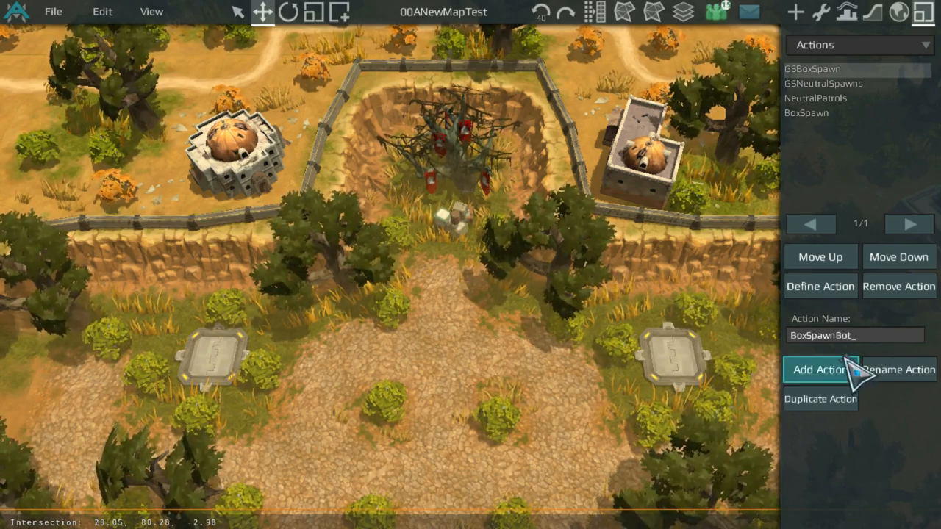
click(809, 369)
Step: Edit the Action BoxSpawn command in GSBoxSpawn, picking BoxSpawnBot as the action to run, and close the event
click(847, 69)
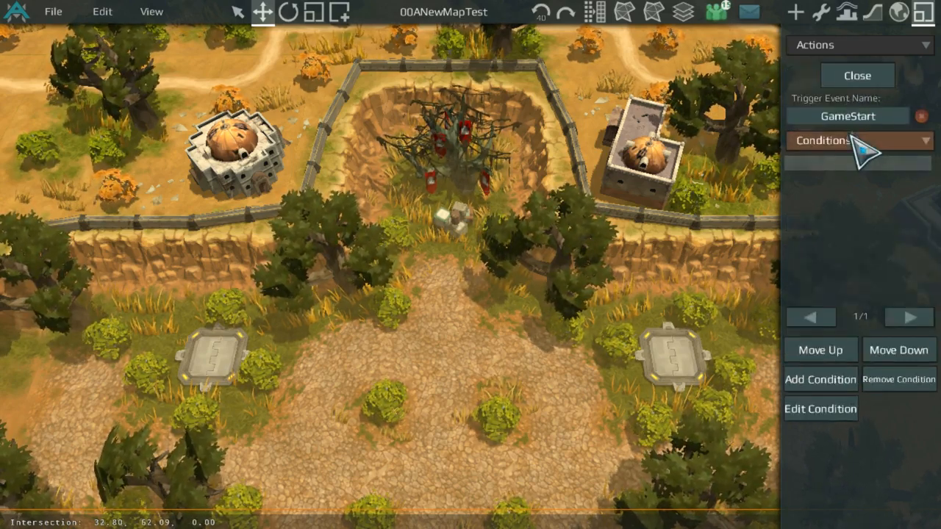
click(858, 142)
click(861, 193)
scroll(365, 324, down, 5)
scroll(365, 323, down, 4)
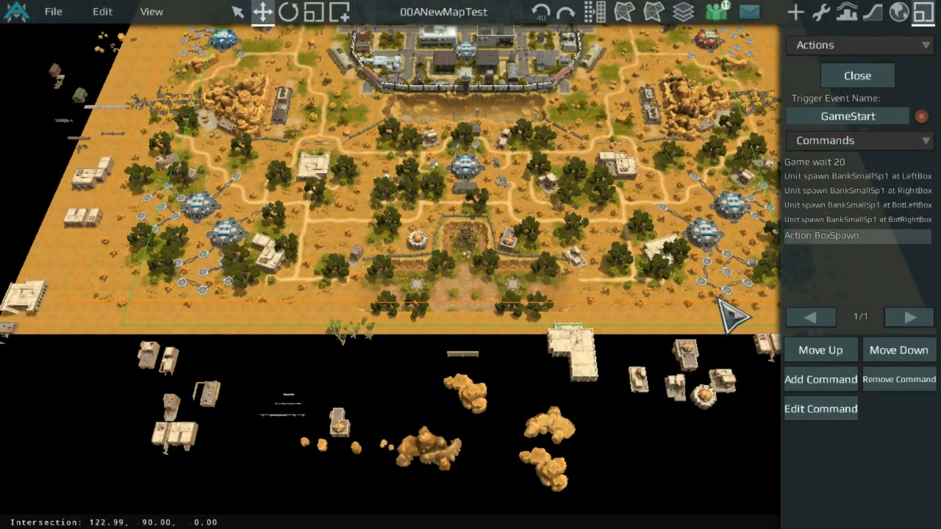
scroll(483, 257, up, 8)
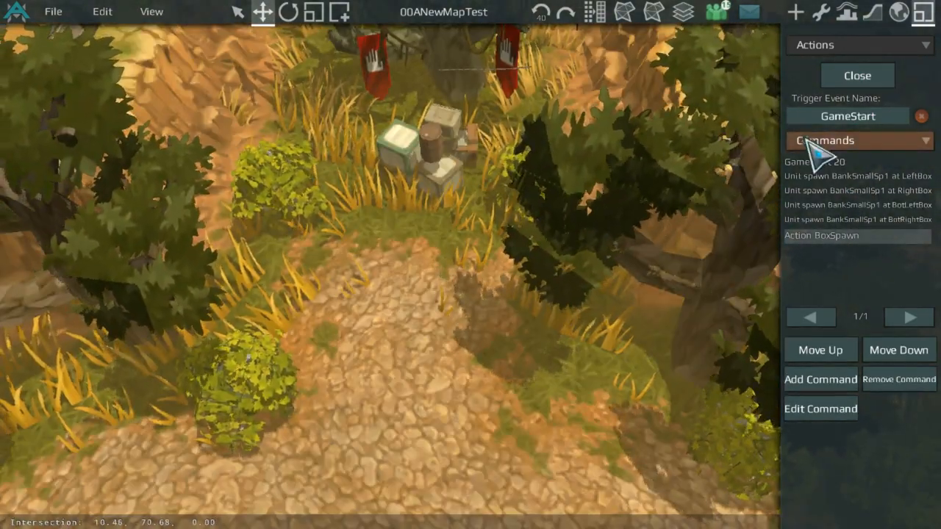
click(842, 408)
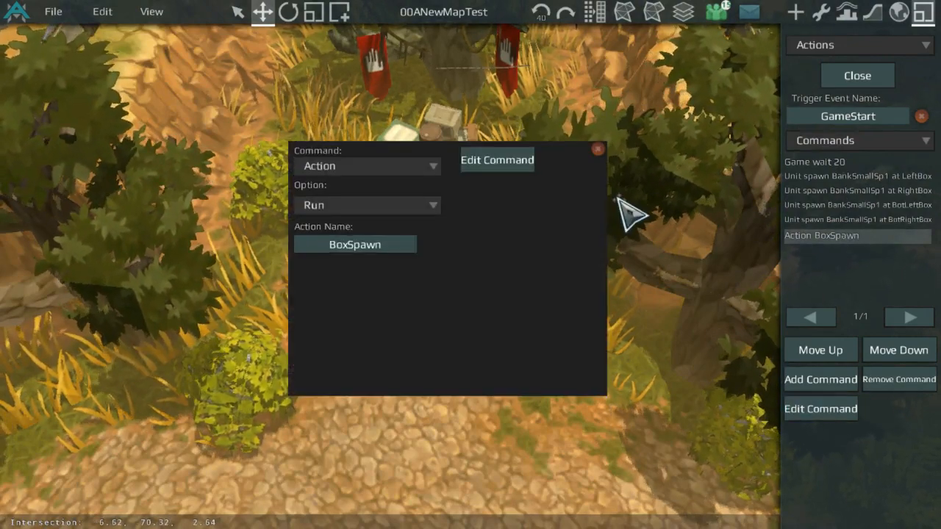
click(809, 379)
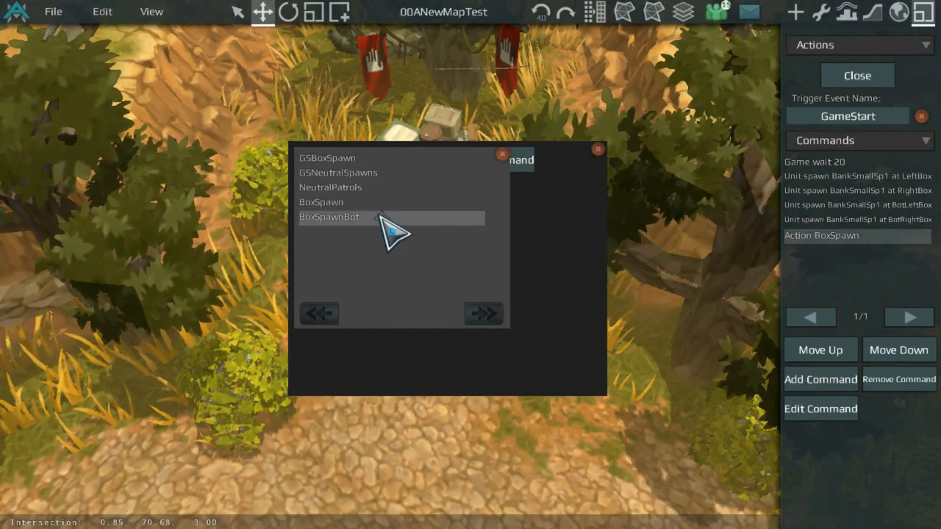
click(491, 168)
click(857, 76)
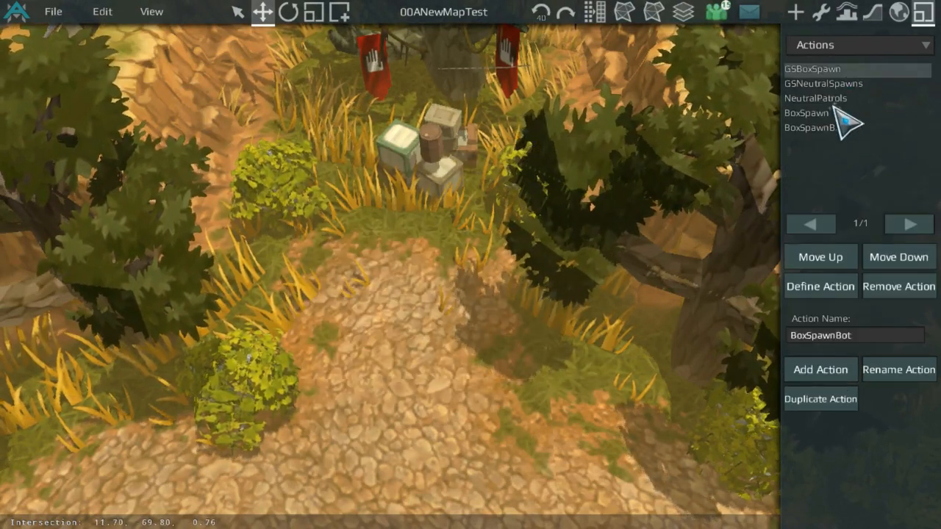
Step: Open the BoxSpawn action's commands and add a Game Wait command of 100 seconds
double_click(842, 116)
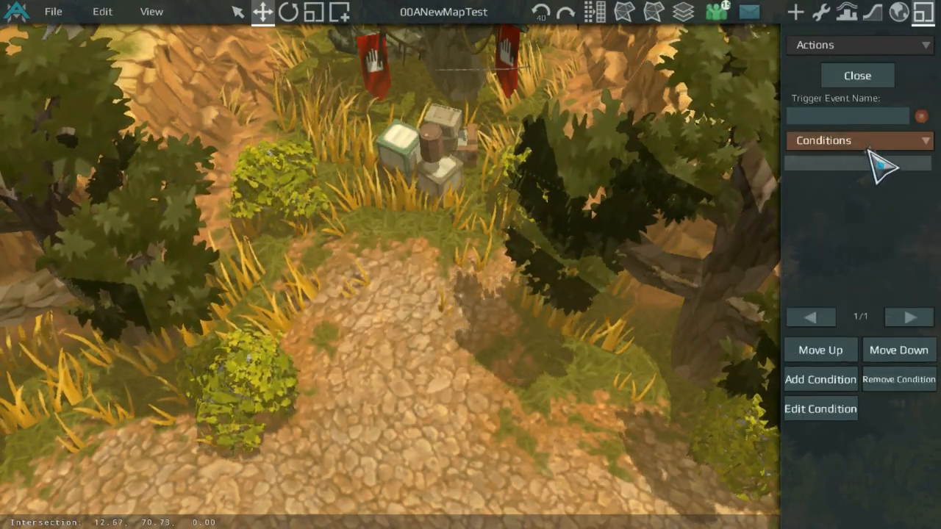
click(861, 141)
click(860, 163)
click(870, 142)
click(866, 177)
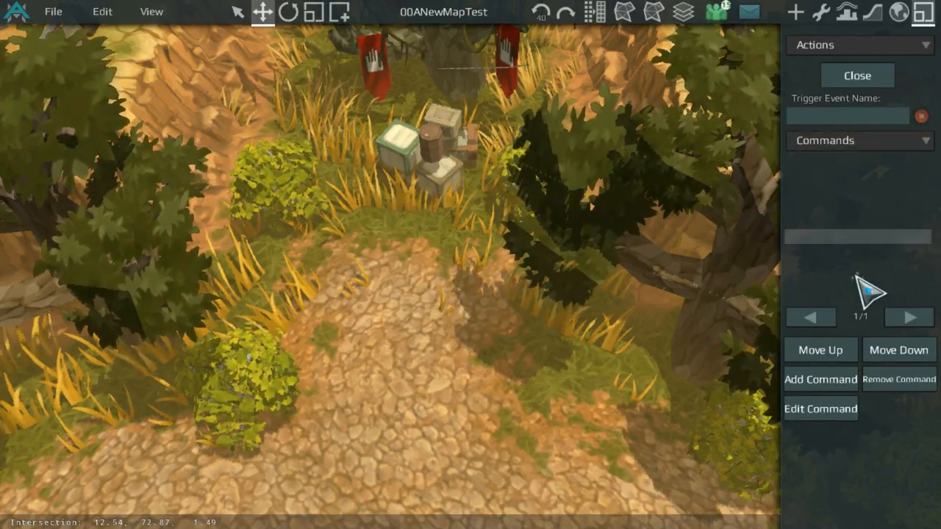
click(849, 380)
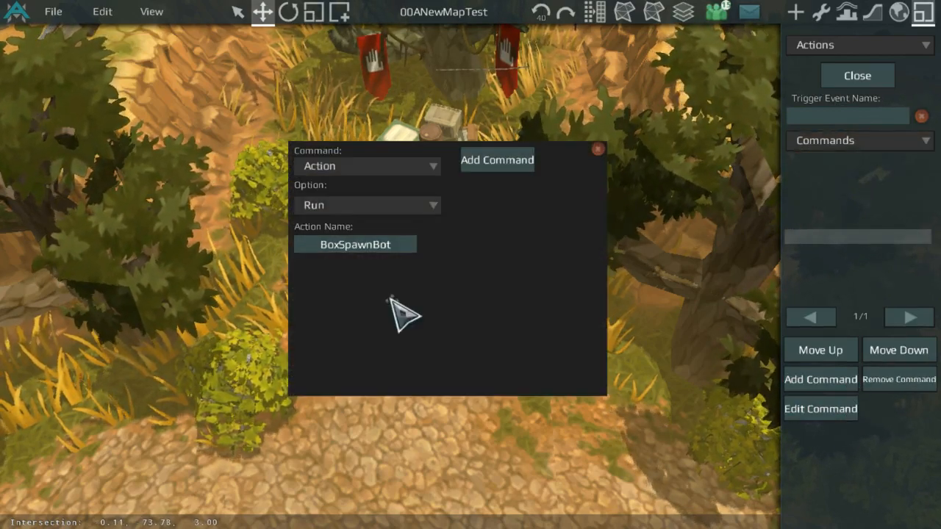
click(368, 168)
click(366, 240)
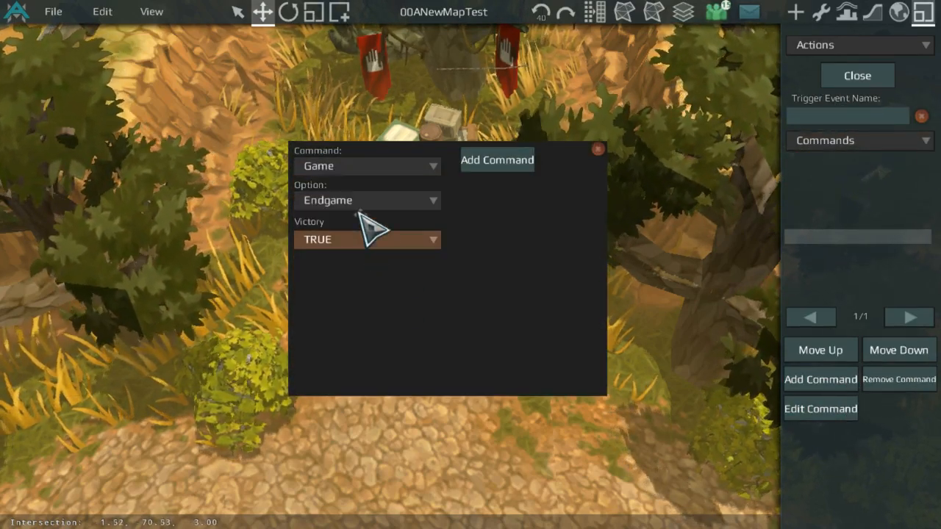
click(361, 200)
click(350, 312)
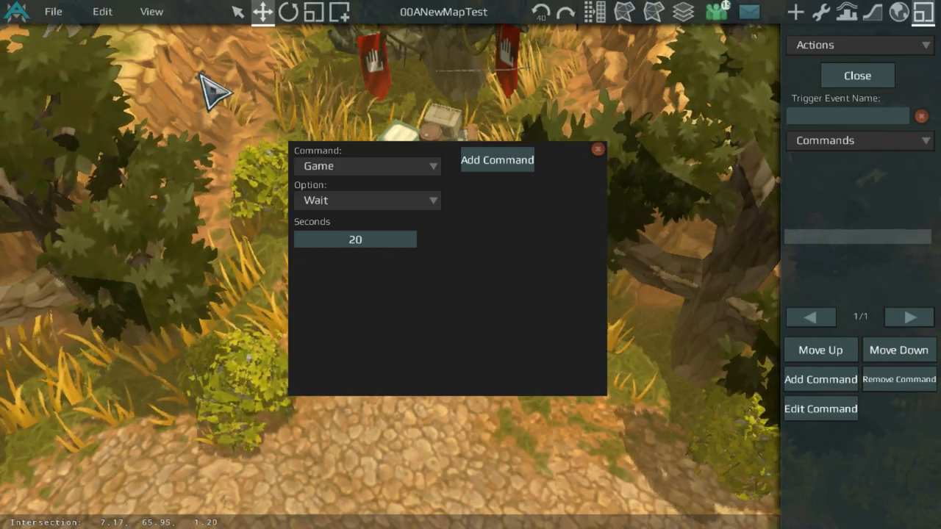
click(379, 238)
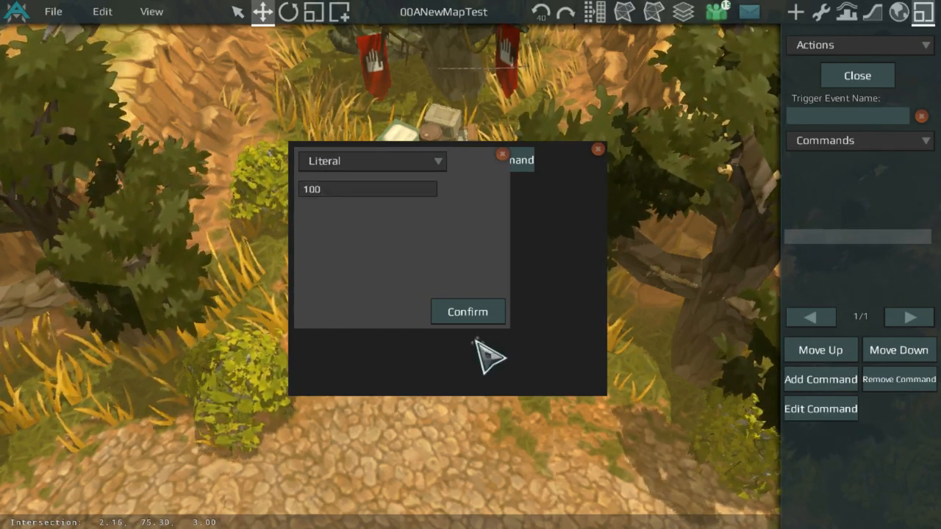
click(474, 308)
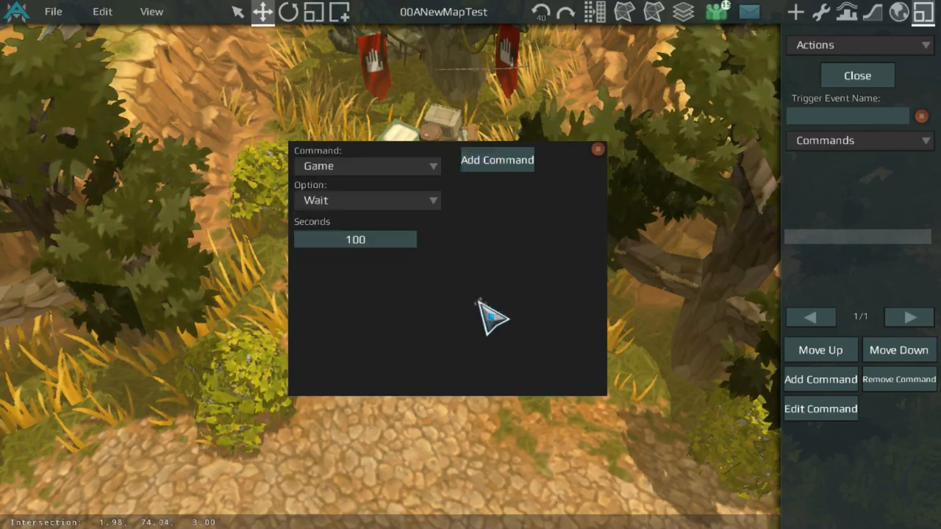
click(517, 163)
Step: Add a Unit Spawn command for BankSmallSp1 as Player Neutral at the LeftBox elevator
click(798, 378)
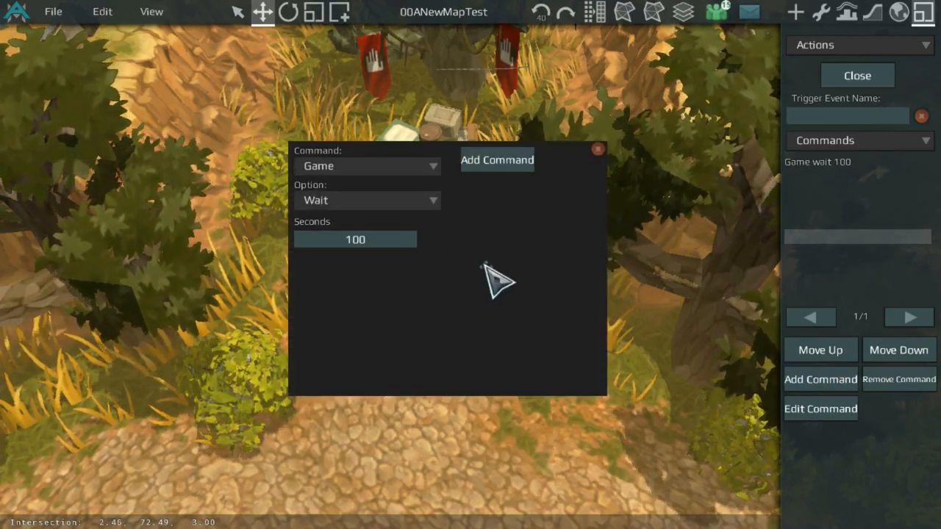
click(394, 171)
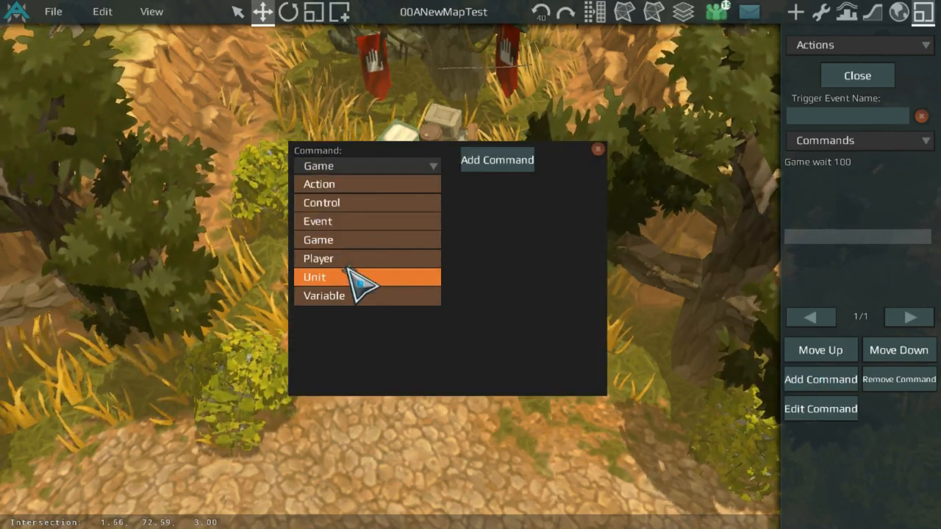
click(353, 275)
click(372, 200)
click(368, 255)
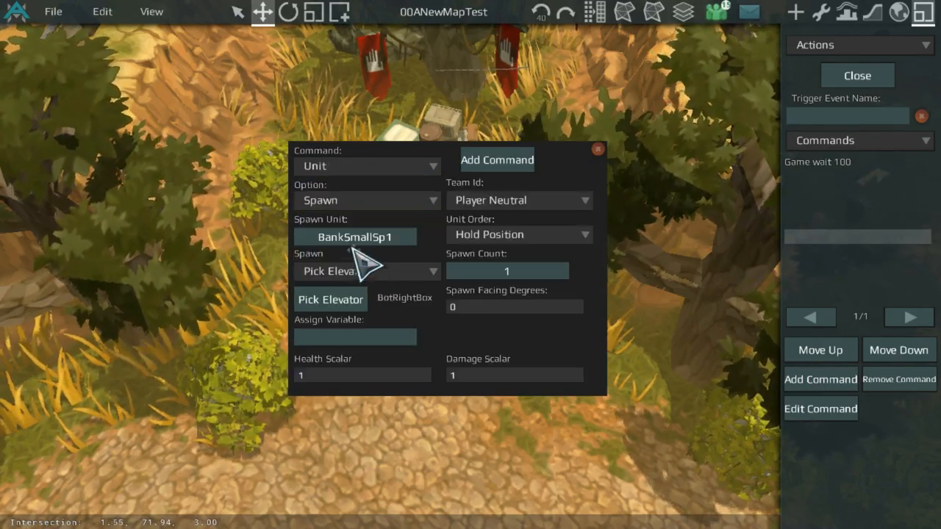
click(345, 299)
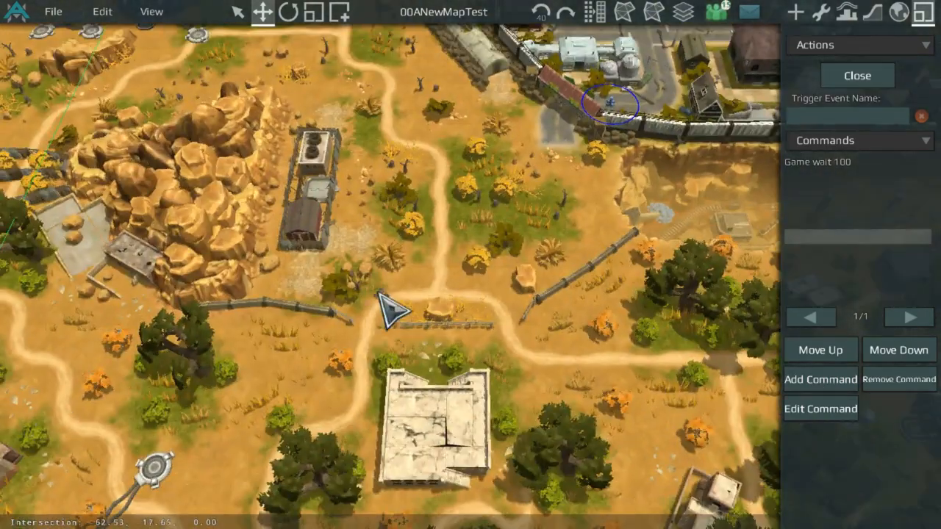
scroll(378, 293, up, 3)
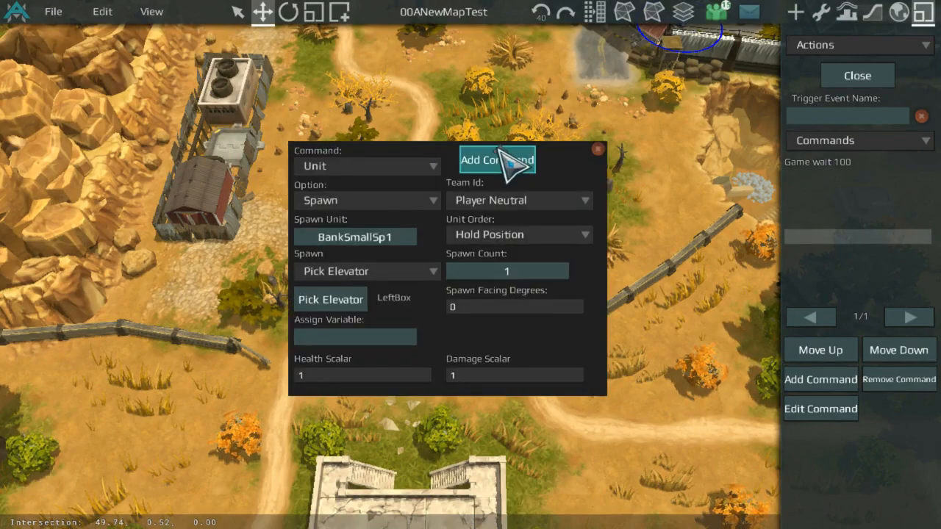
click(507, 164)
Step: Add the same BankSmallSp1 spawn command at the RightBox elevator
click(821, 380)
click(331, 299)
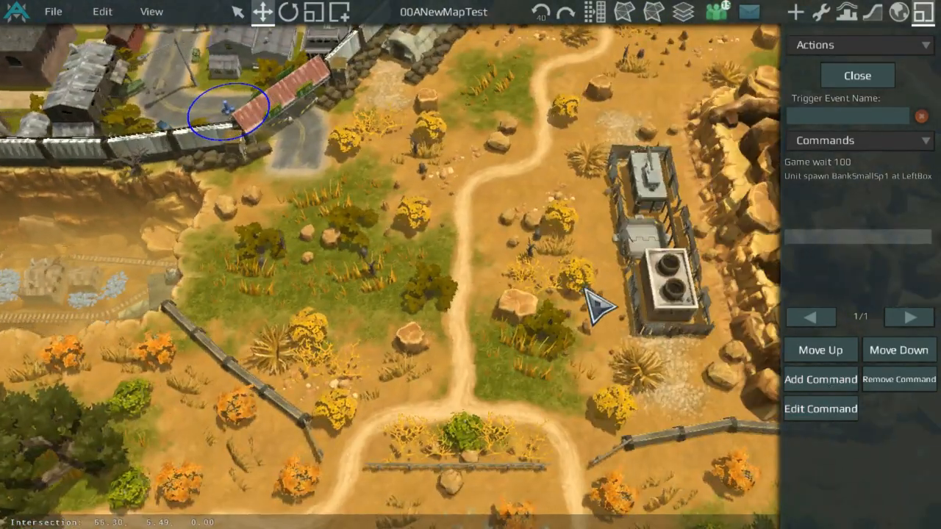
click(645, 250)
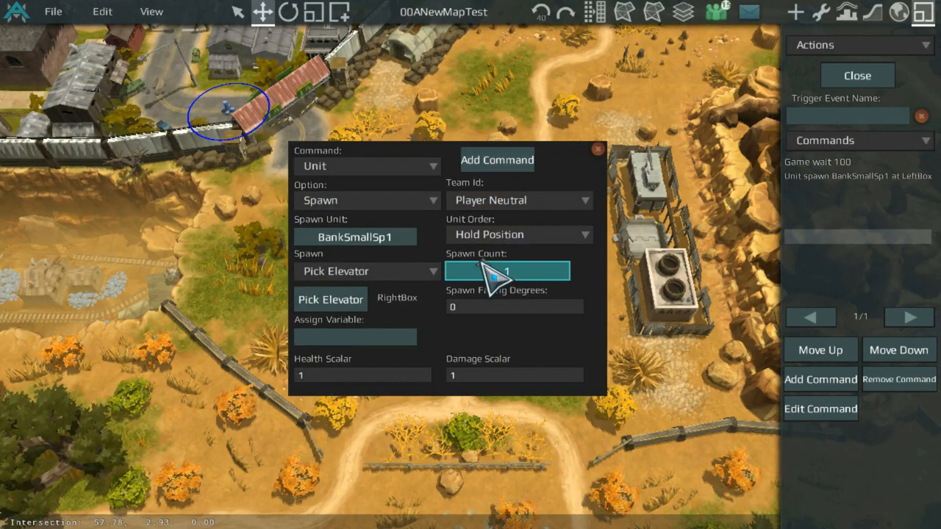
click(485, 160)
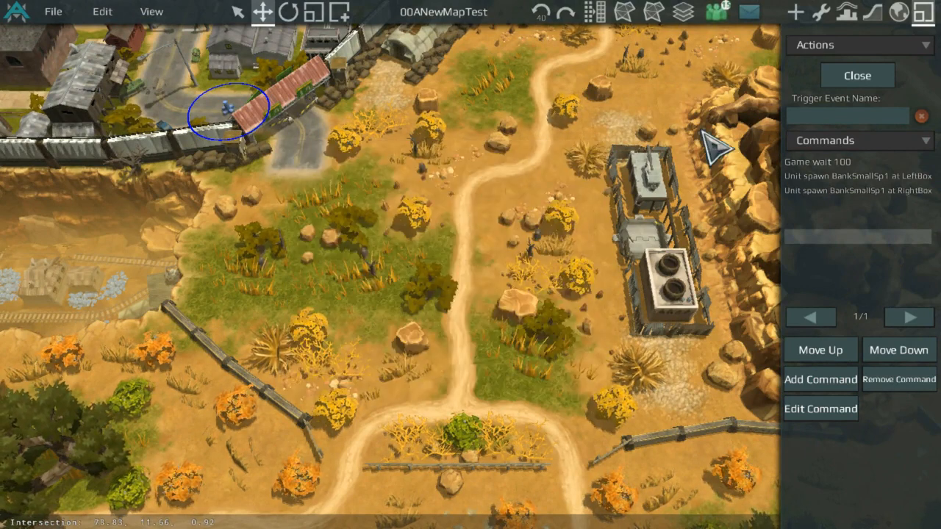
Step: Add an Action Run command to the BoxSpawn action that runs BoxSpawn again, then close the action
click(846, 380)
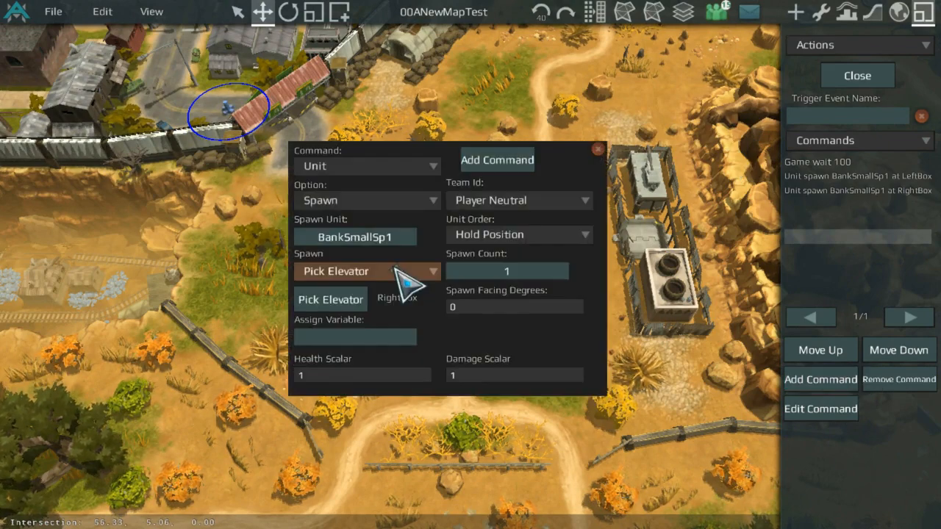
click(373, 172)
click(337, 240)
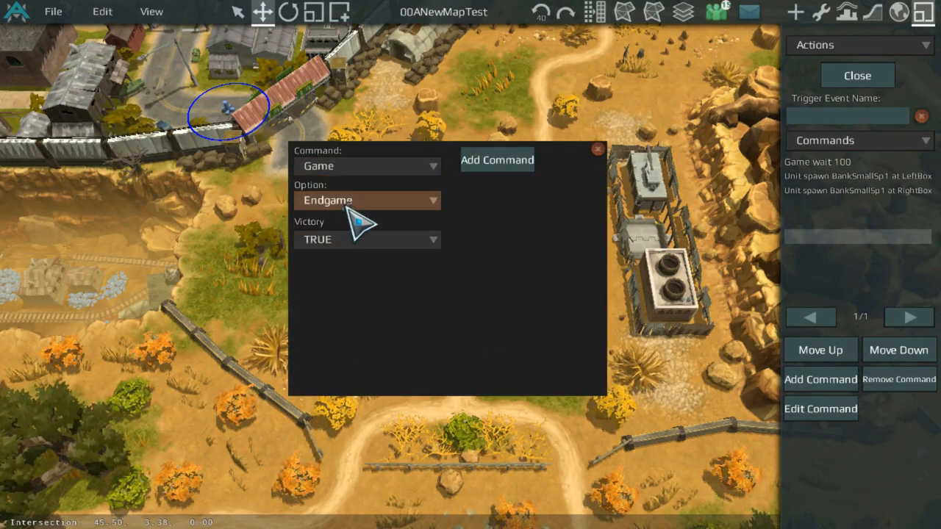
click(352, 200)
click(339, 219)
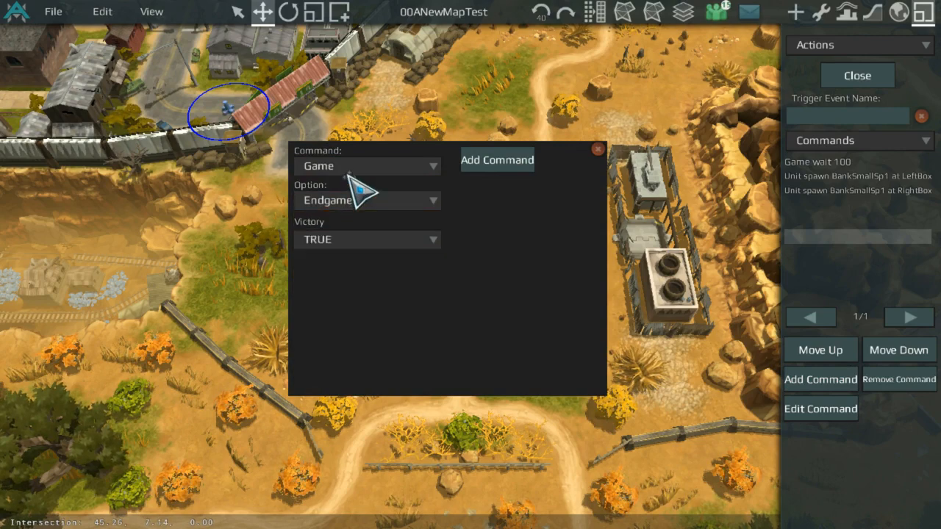
click(353, 166)
click(351, 183)
click(346, 205)
click(342, 223)
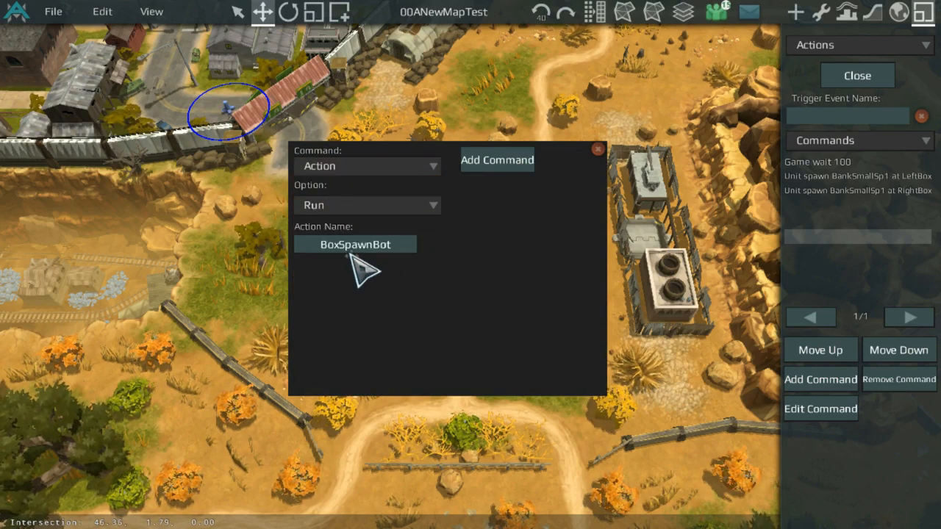
click(357, 249)
click(367, 201)
click(497, 160)
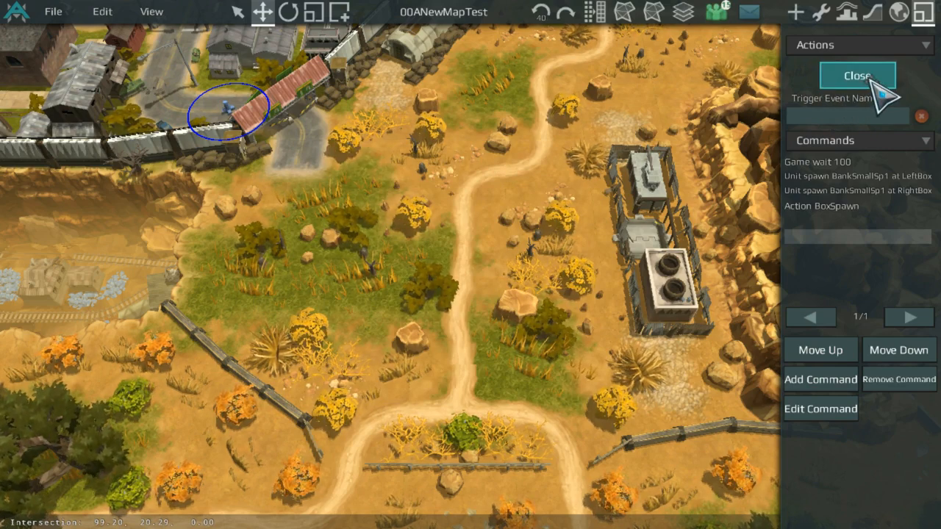
click(875, 82)
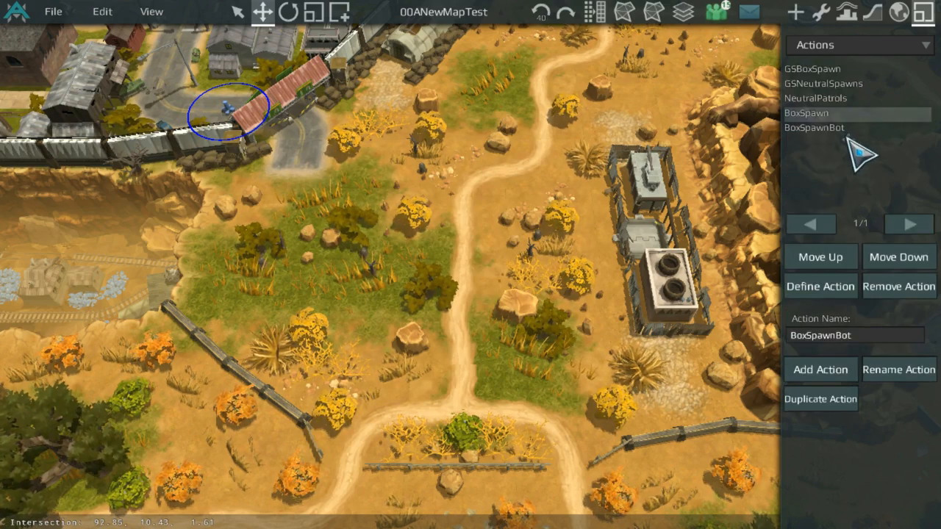
click(853, 45)
click(846, 65)
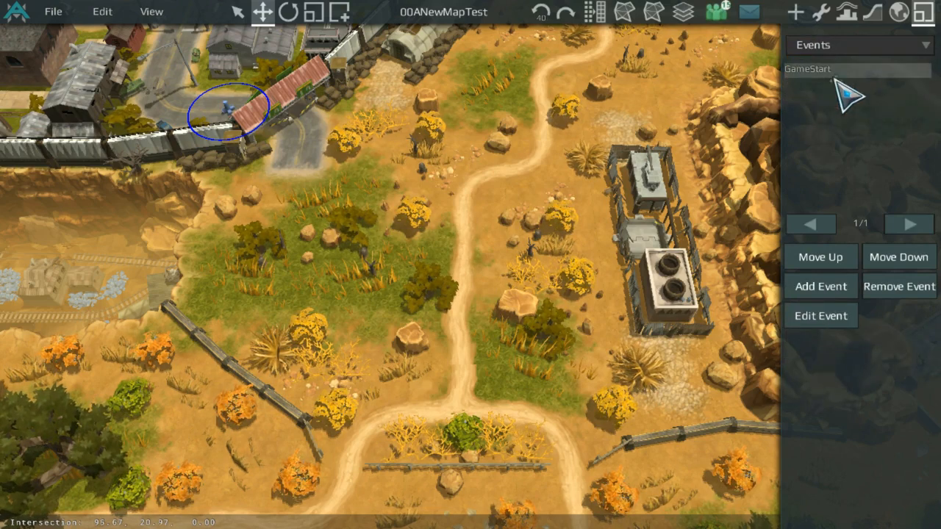
click(845, 283)
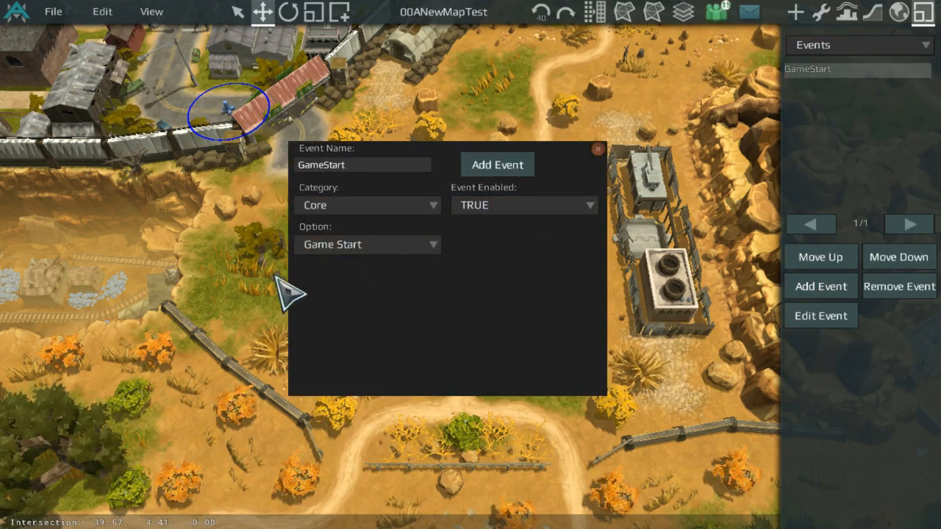
click(368, 244)
click(371, 280)
click(371, 245)
click(379, 263)
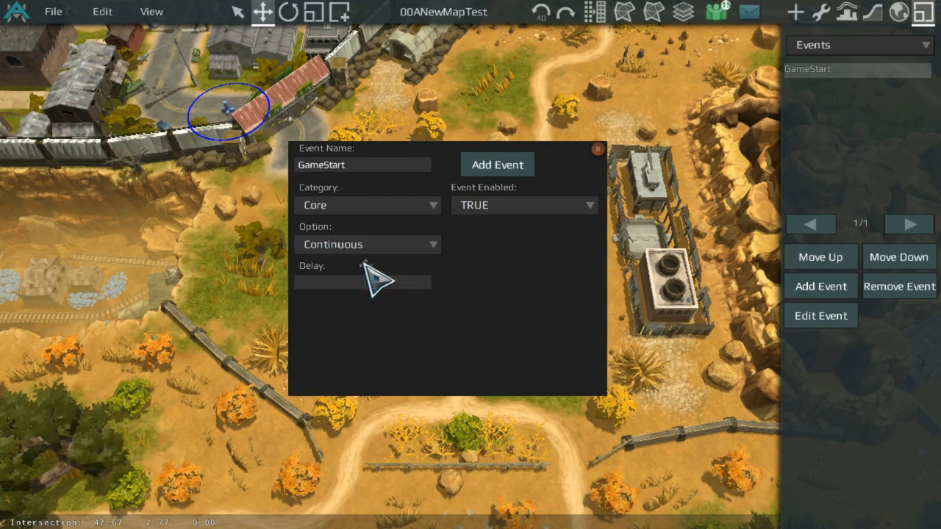
click(598, 149)
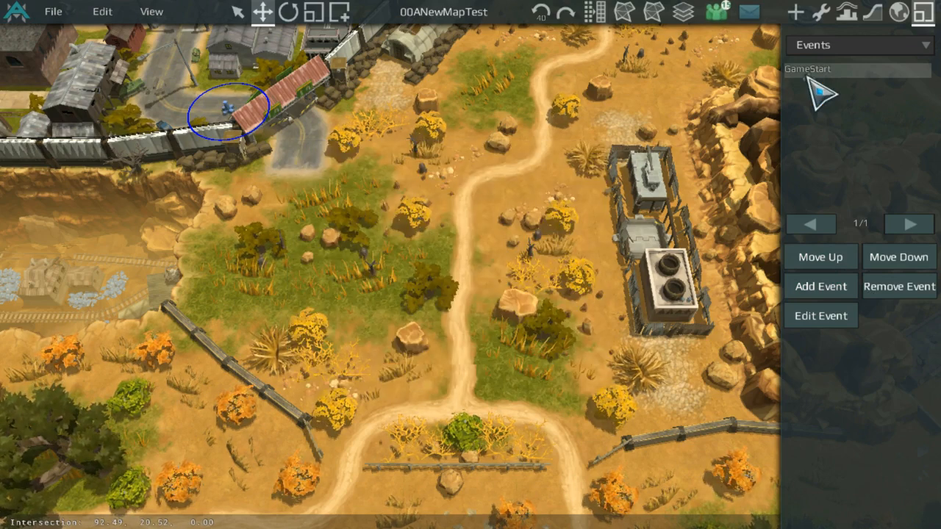
Step: Open the BoxSpawnBot action's commands and begin adding a Game Wait command, opening its seconds value for editing
click(856, 44)
click(853, 82)
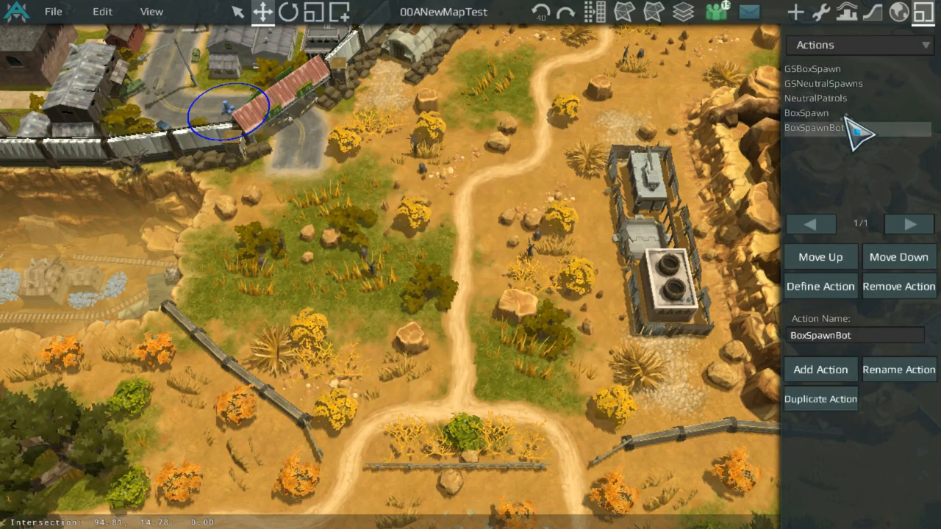
double_click(847, 126)
click(845, 117)
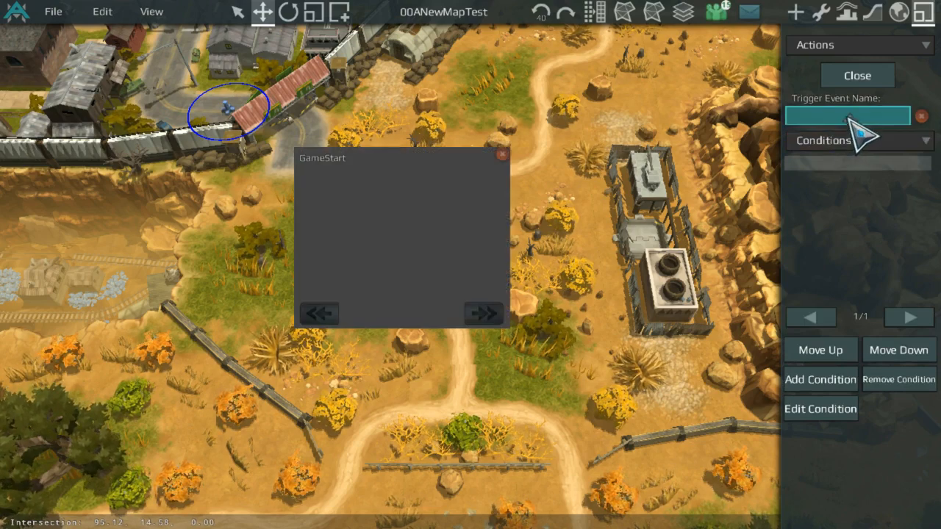
click(502, 155)
click(853, 140)
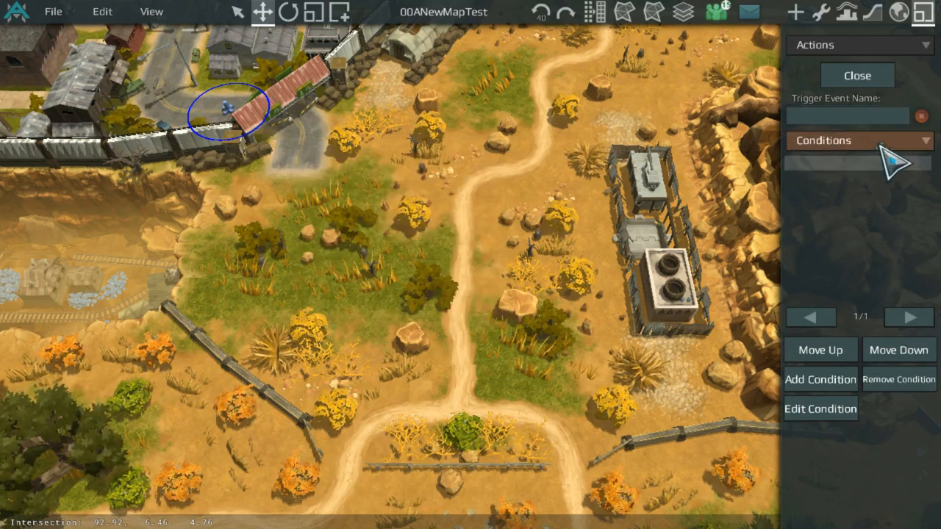
click(886, 164)
click(801, 380)
click(366, 166)
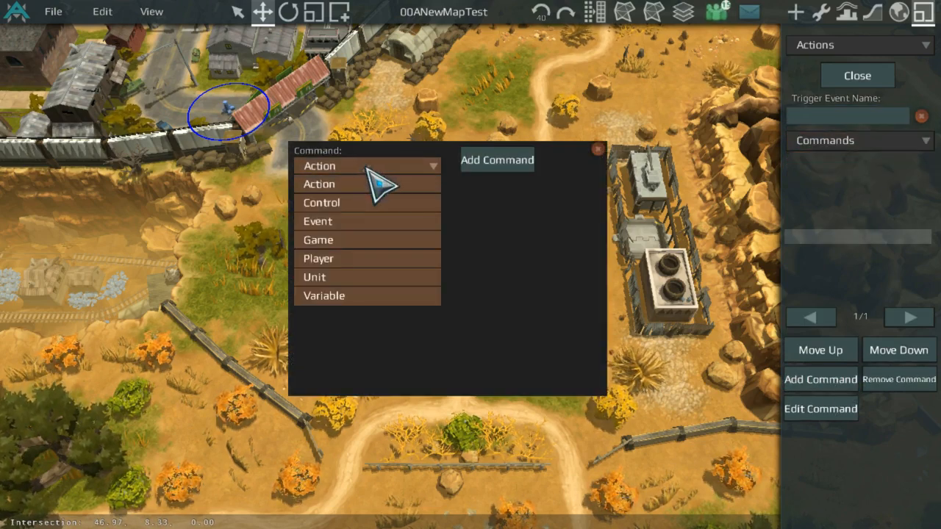
click(340, 240)
click(390, 200)
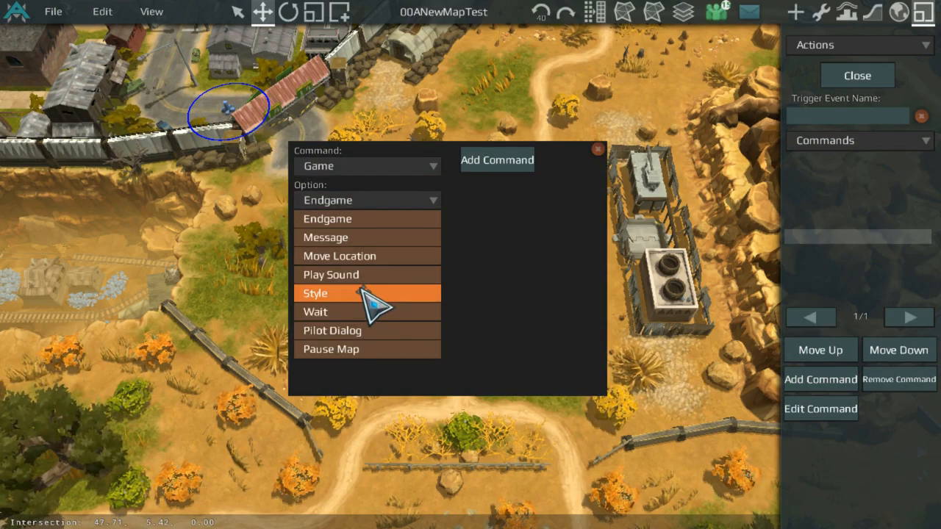
click(371, 311)
click(375, 240)
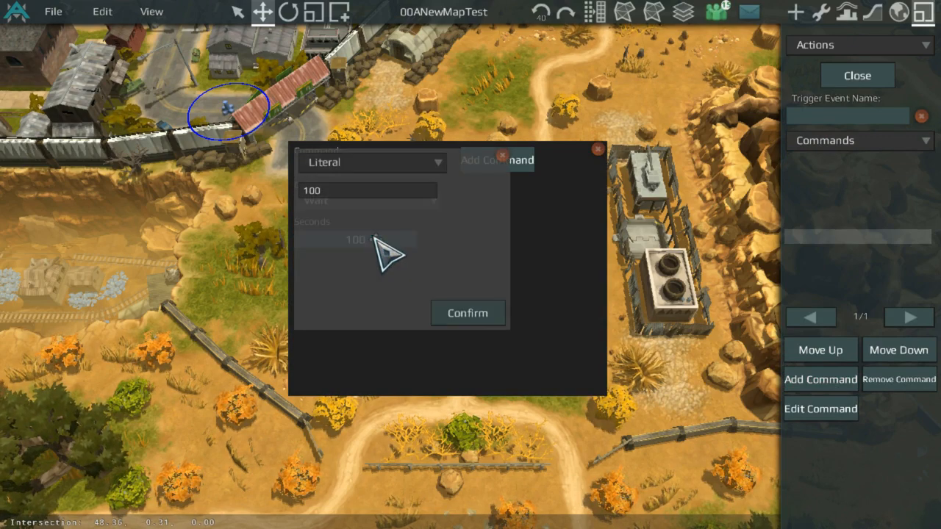
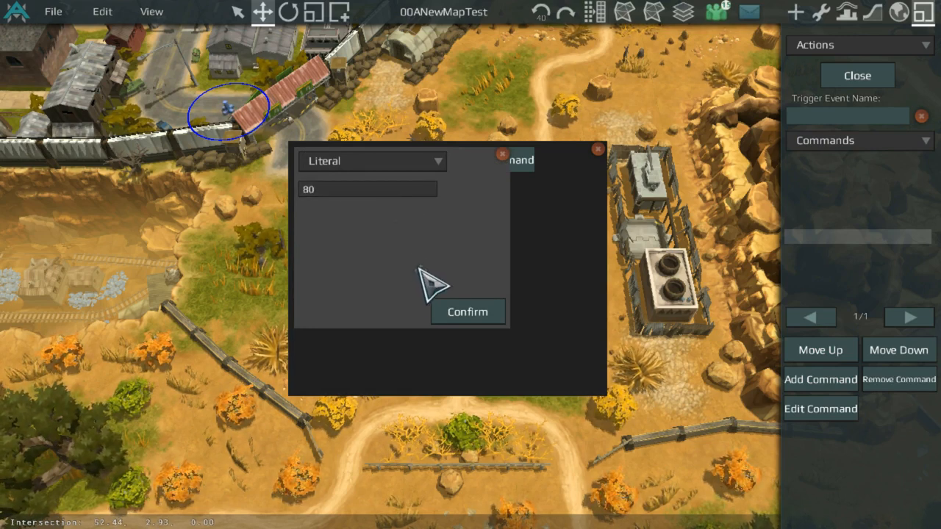
Step: Confirm a Game Wait of 80 seconds and add it as the BoxSpawnBot action's first command
click(453, 312)
click(487, 160)
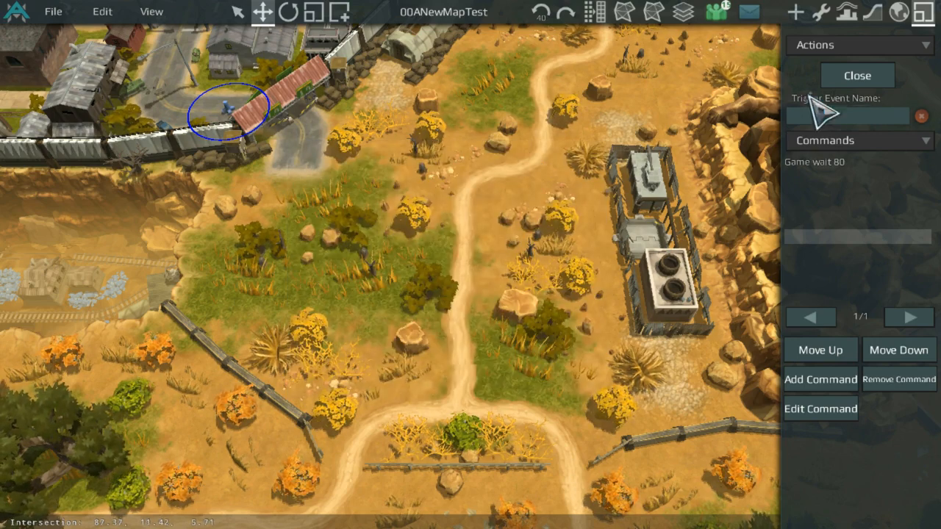
click(855, 76)
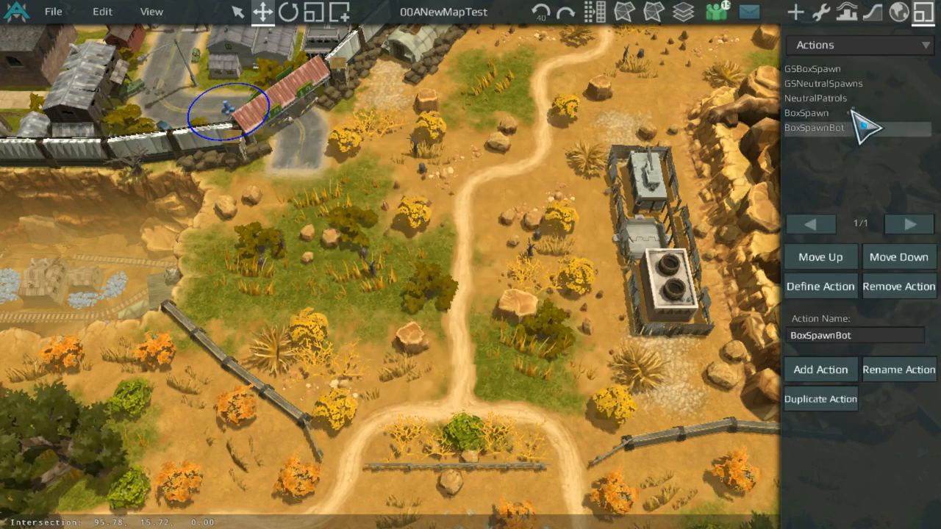
double_click(866, 127)
click(859, 141)
click(850, 176)
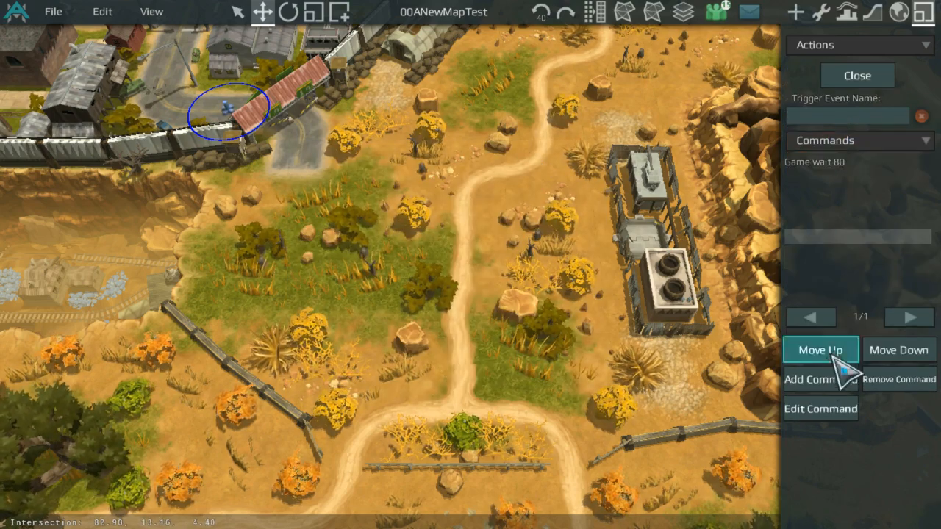
Step: Add a Unit Spawn command for BankSmallSp1 as Player Neutral at the BotLeftBox elevator
click(834, 377)
click(403, 169)
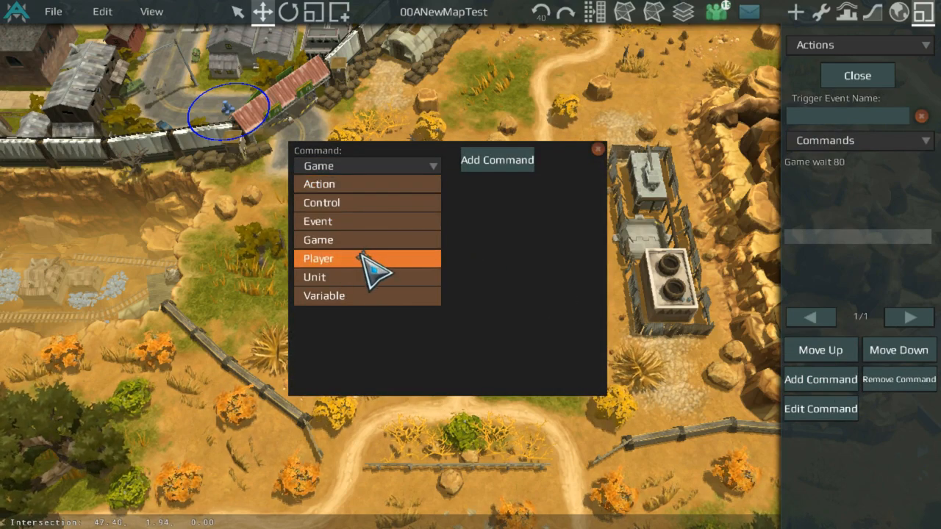
click(361, 277)
click(360, 200)
click(356, 256)
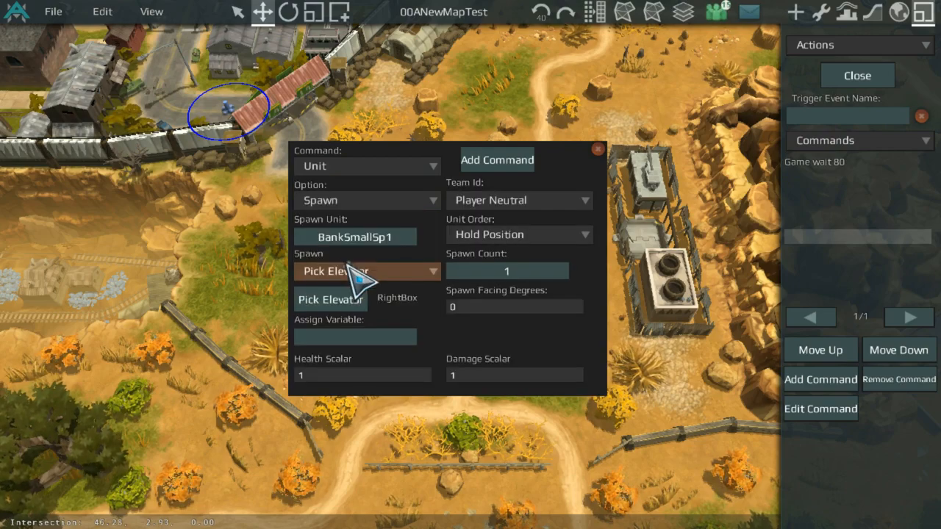
click(342, 294)
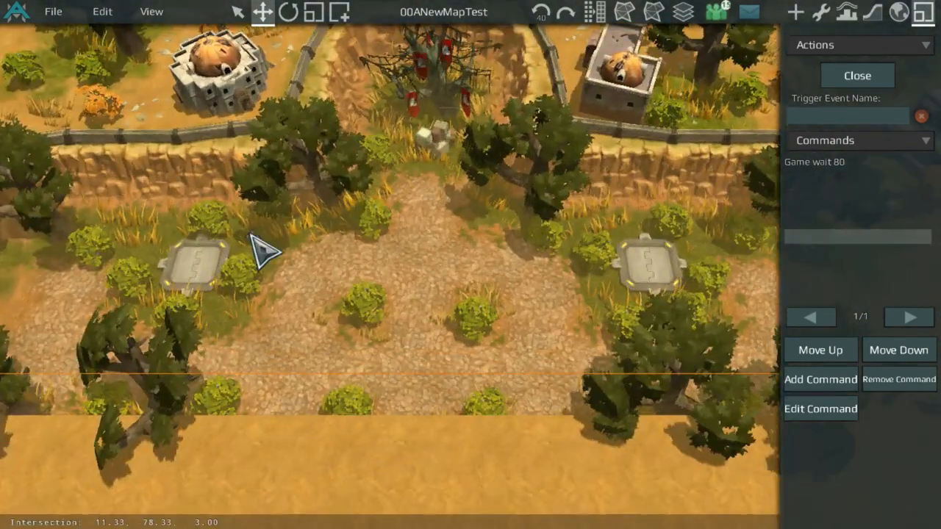
click(200, 267)
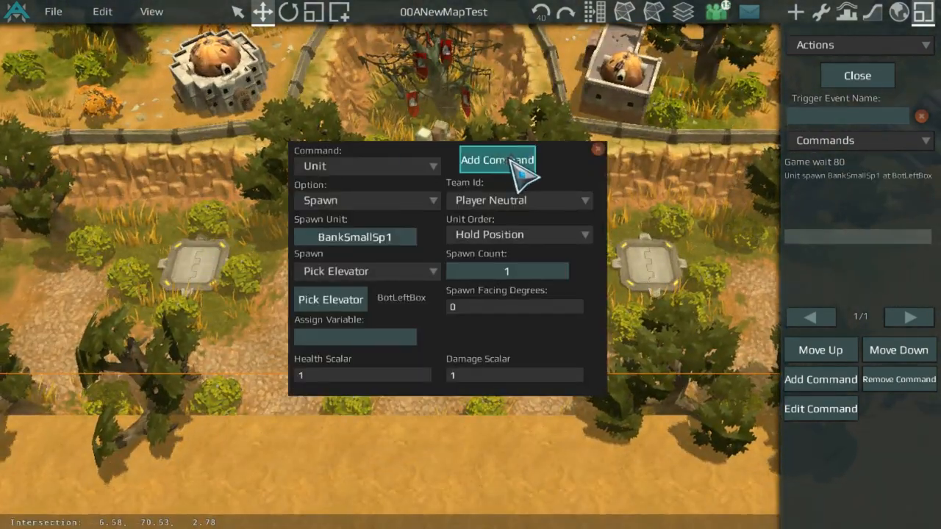
click(517, 167)
Step: Add the same BankSmallSp1 spawn command at the BotRightBox elevator
click(795, 372)
click(360, 302)
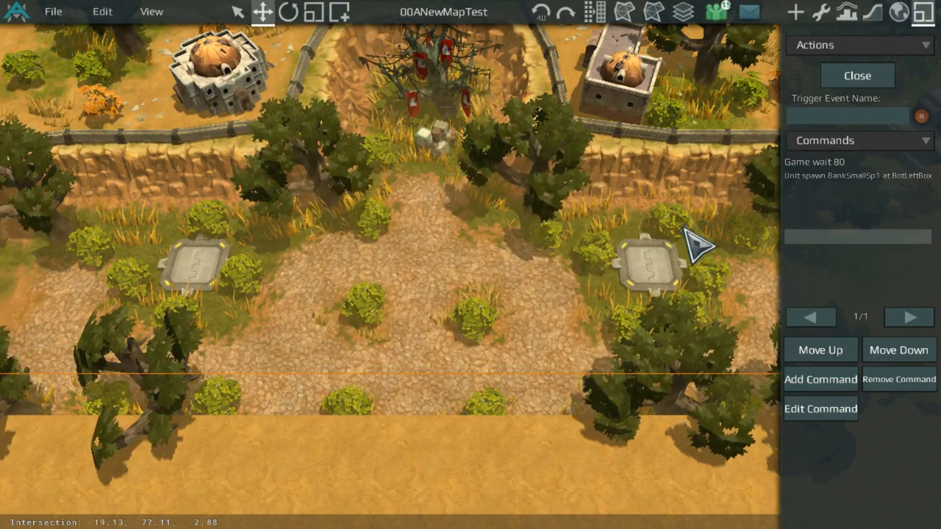
click(643, 257)
click(512, 159)
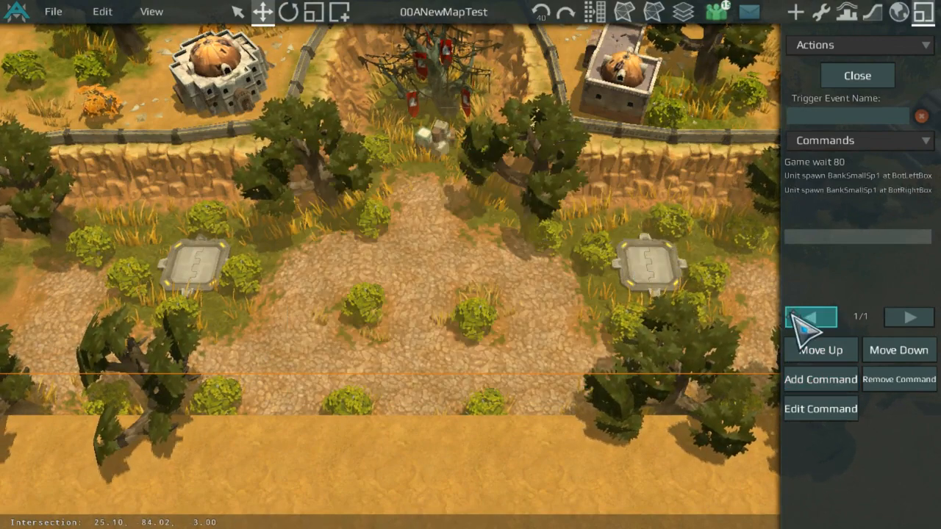
Step: Add an Action Run command to BoxSpawnBot that runs BoxSpawnBot again, then close the action
click(805, 379)
click(397, 167)
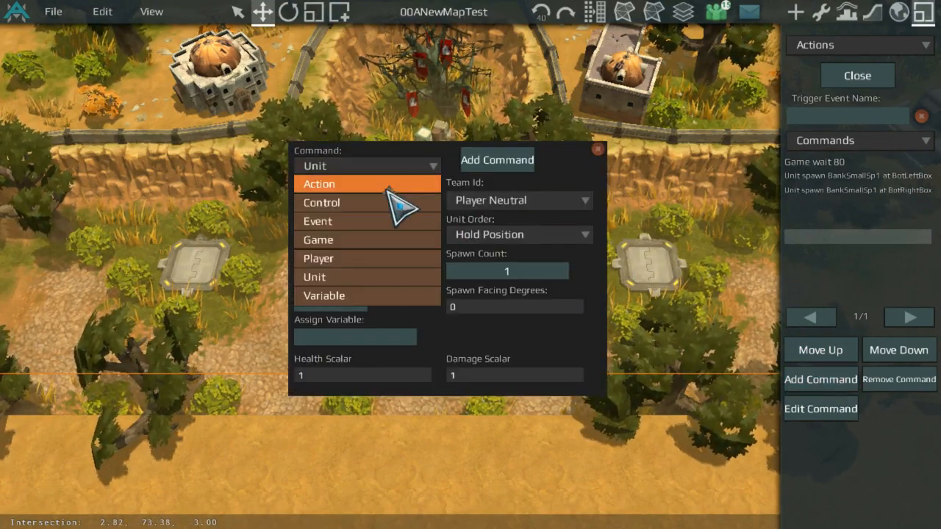
click(370, 188)
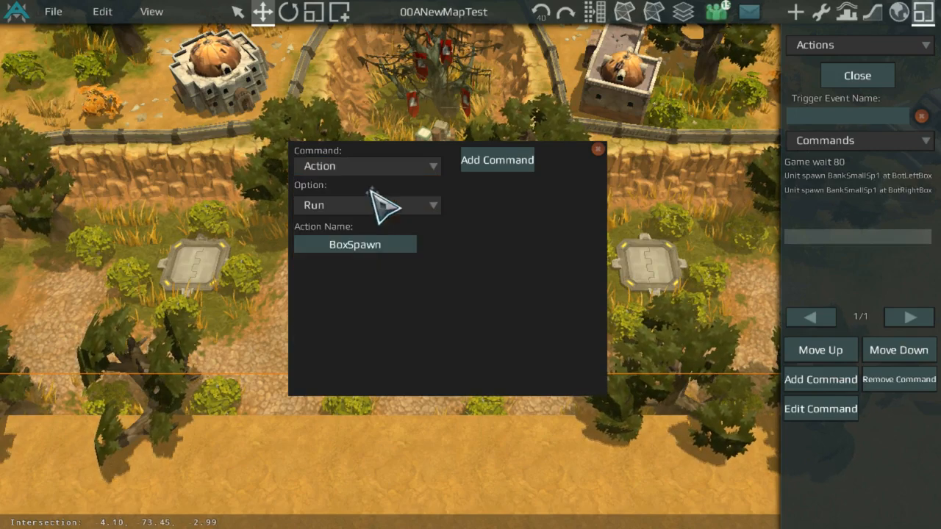
click(369, 250)
click(347, 217)
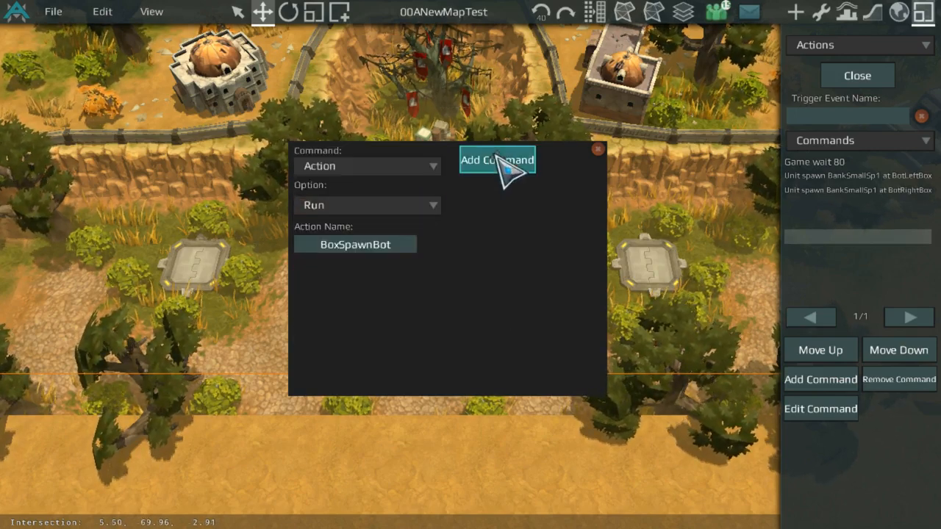
click(507, 164)
click(858, 76)
scroll(614, 203, down, 4)
middle_drag(596, 140, 575, 230)
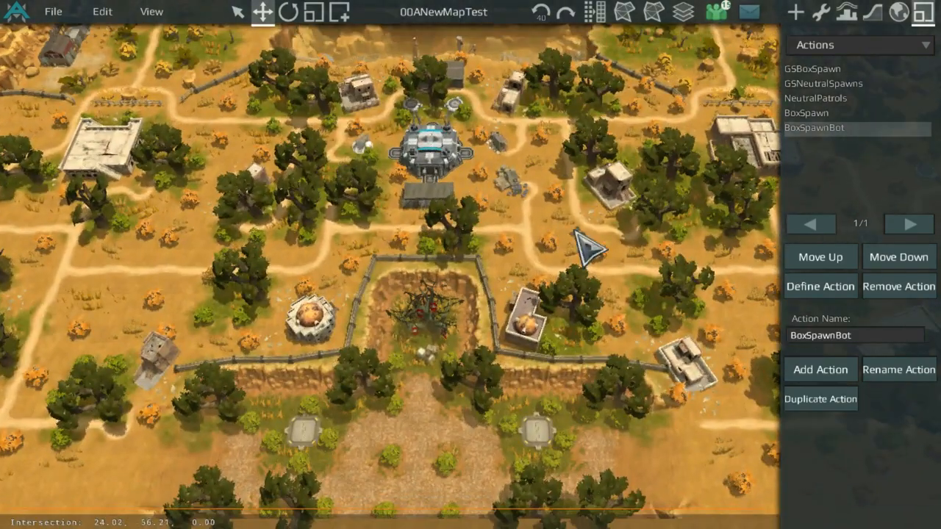
middle_drag(552, 140, 534, 282)
middle_drag(508, 198, 483, 357)
middle_drag(464, 252, 478, 350)
scroll(478, 350, up, 2)
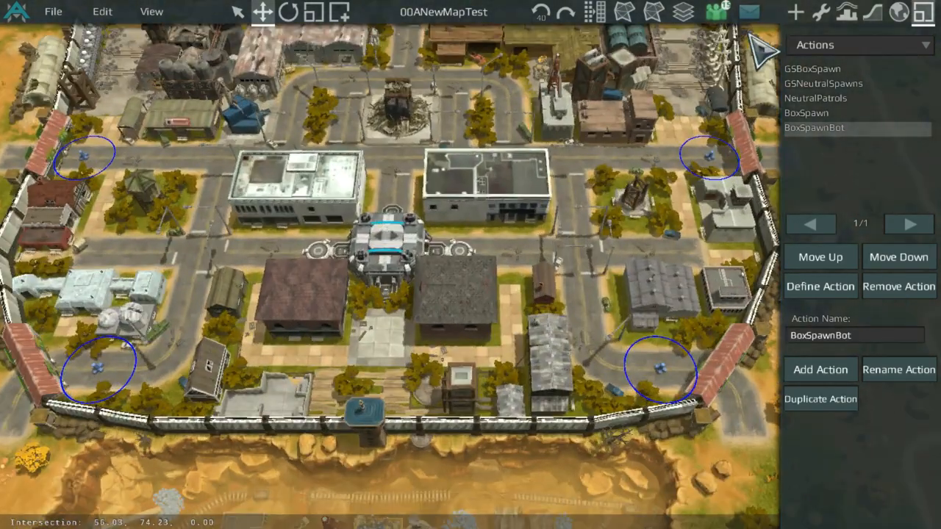
Step: Add a Continuous Core event named 0.25s with a delay of 0.25, enabled TRUE
click(814, 42)
click(814, 64)
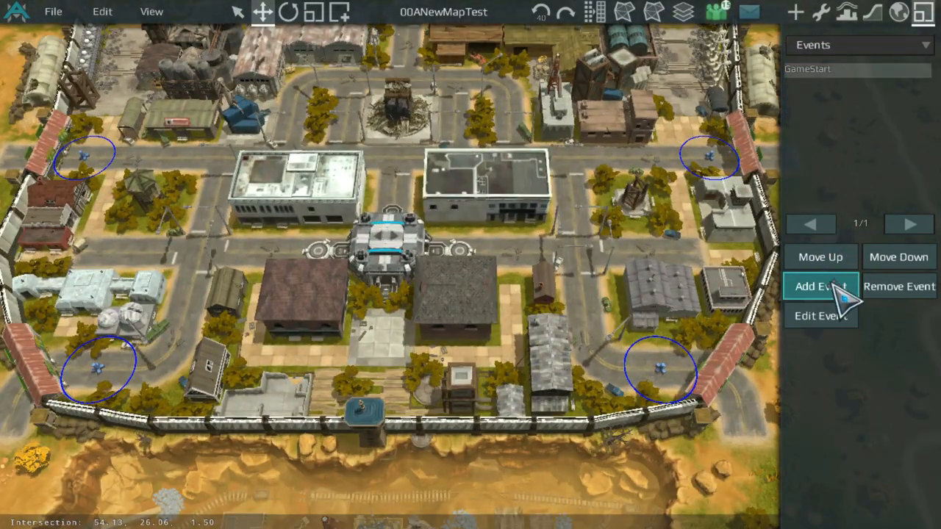
click(827, 287)
click(386, 166)
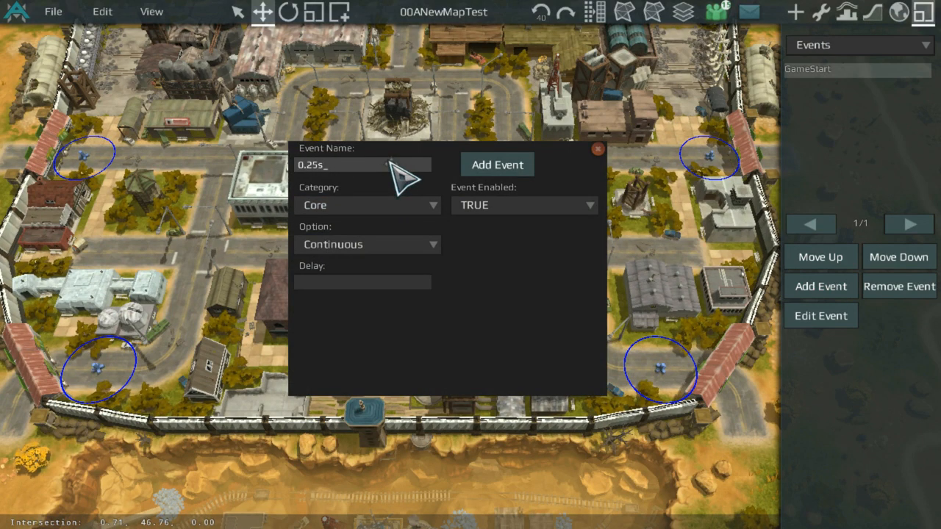
key(Return)
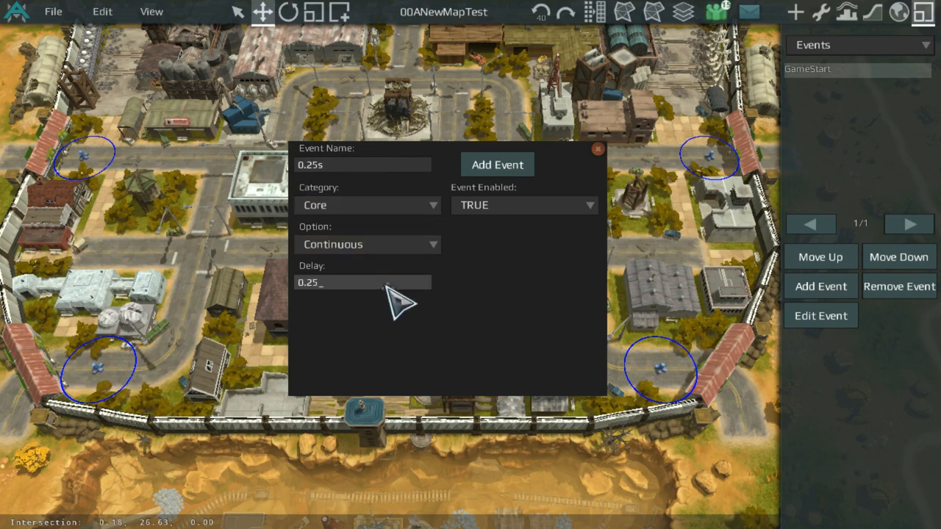
key(Return)
click(522, 171)
Step: Open the NeutralPatrols action and set its trigger event to 0.25s
click(826, 45)
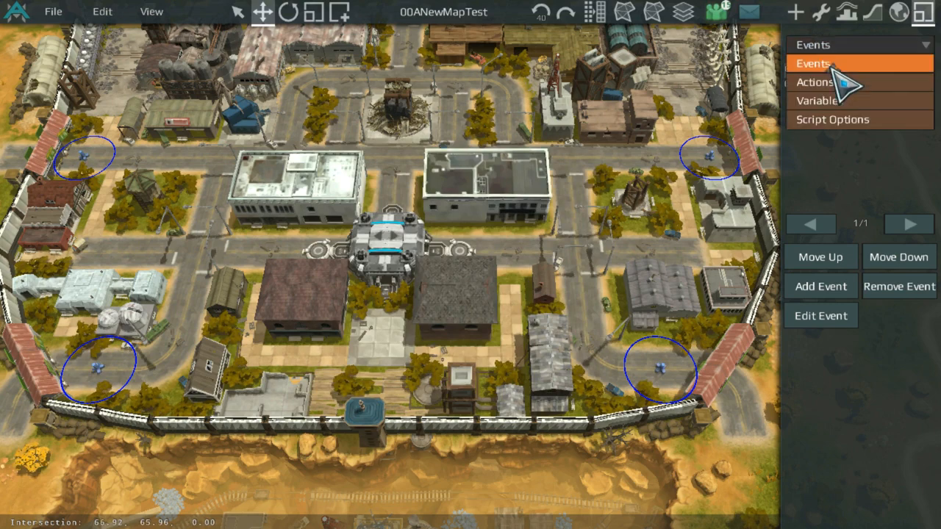
click(830, 79)
double_click(847, 100)
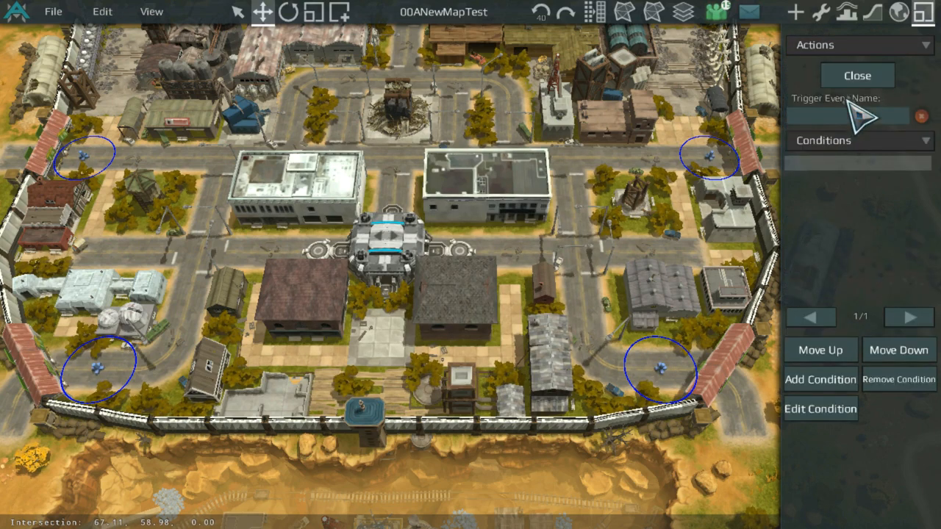
click(848, 118)
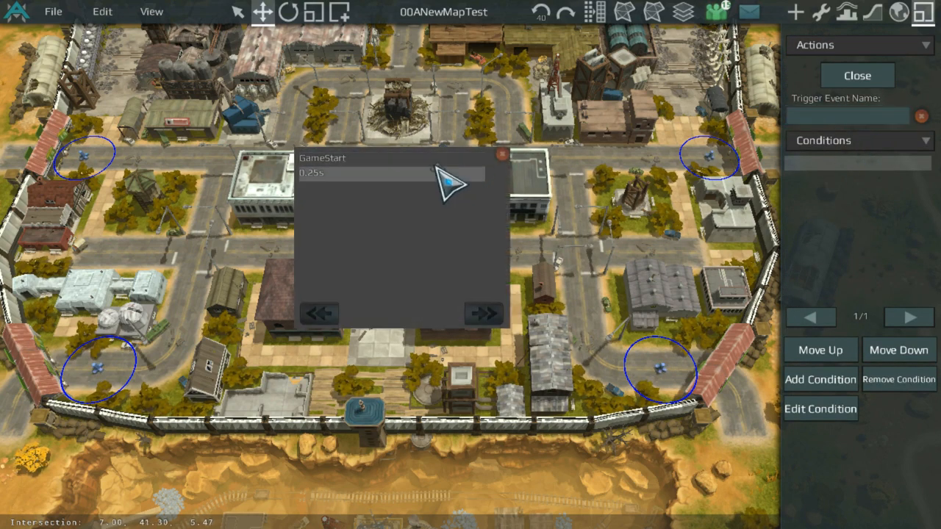
click(441, 174)
Step: Begin a Unit Order command in NeutralPatrols with In Location source, Player Neutral team and Move To order
click(853, 141)
click(875, 177)
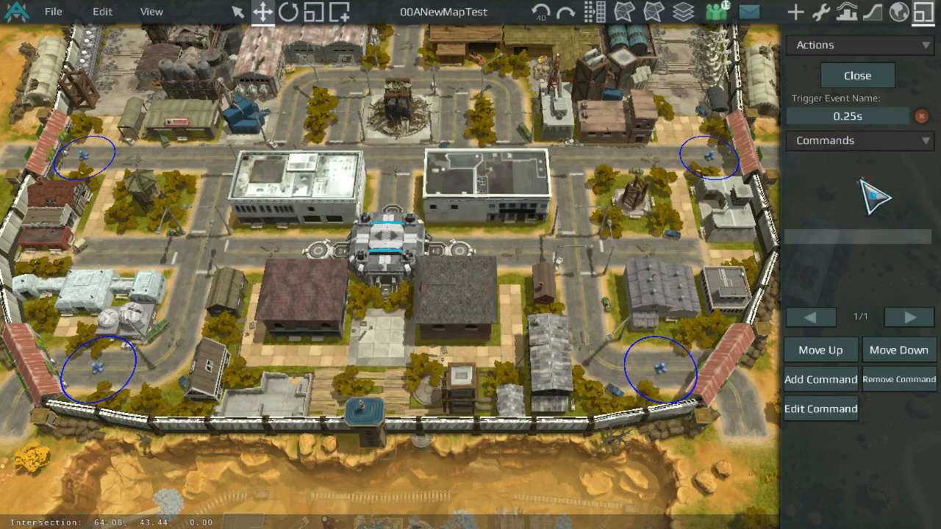
click(816, 379)
click(401, 167)
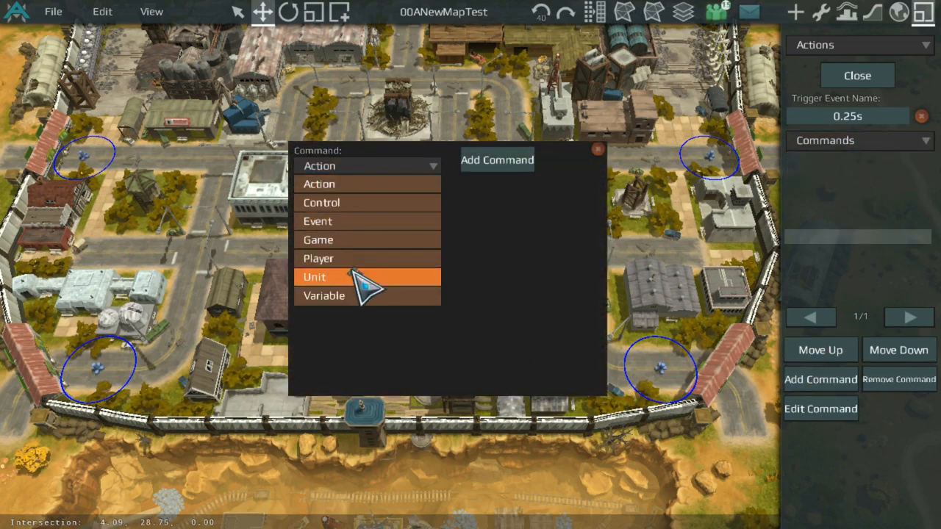
click(367, 277)
click(368, 200)
click(370, 238)
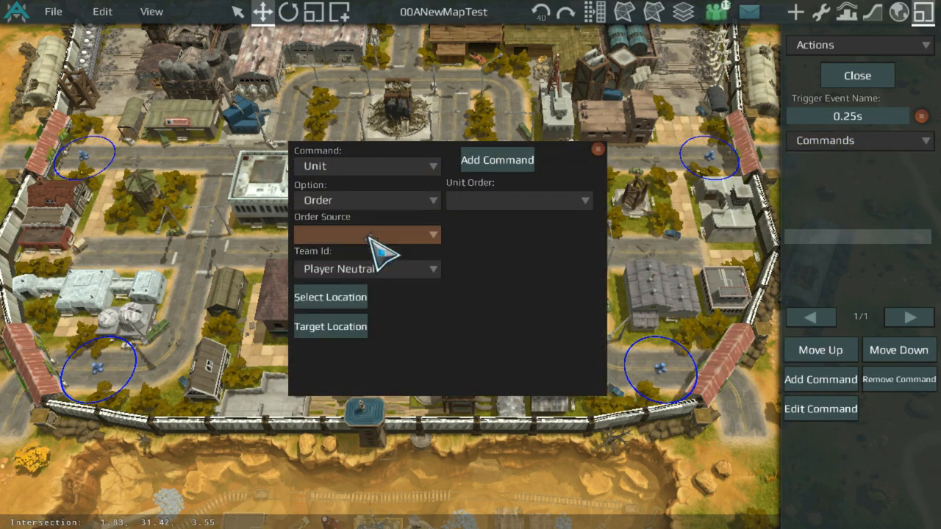
click(342, 237)
click(378, 250)
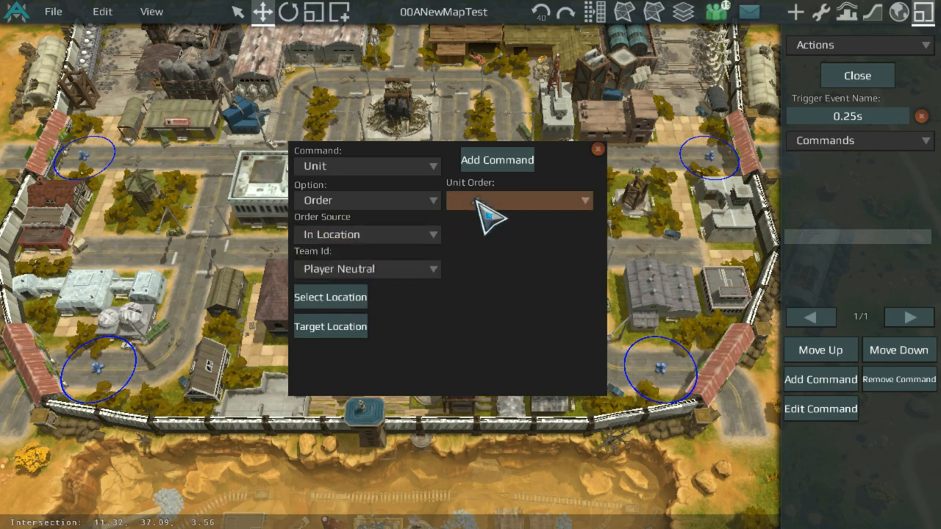
click(481, 201)
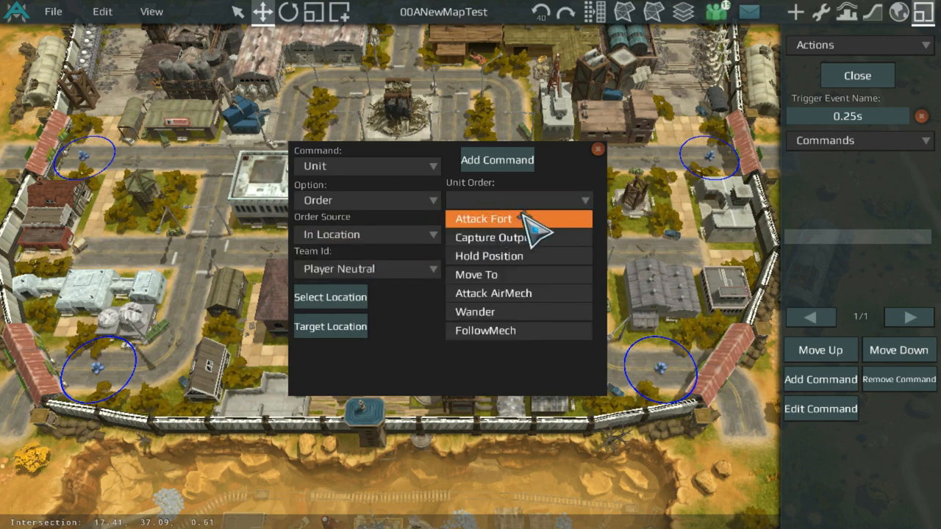
click(527, 276)
Step: Set the order's select location to MidPatrol1 and target location to MidPatrol2, then add the command
click(353, 298)
scroll(90, 139, up, 3)
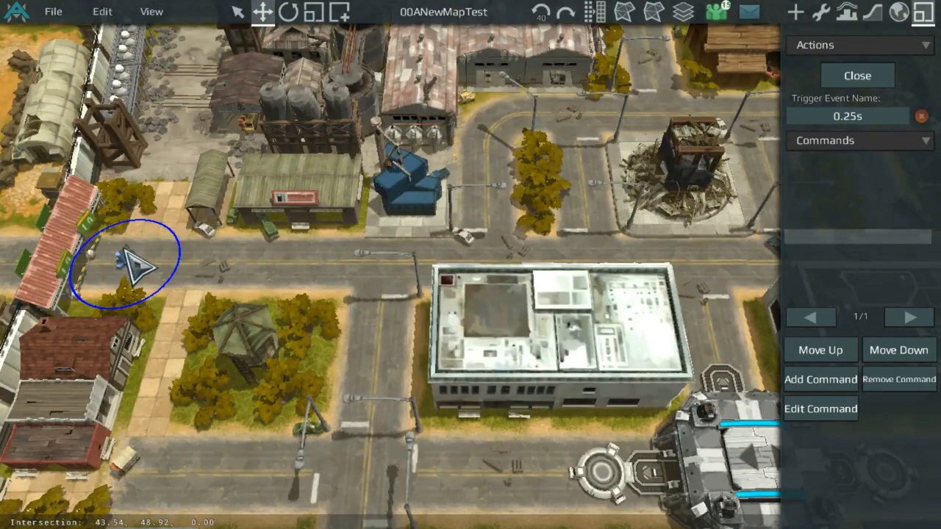
click(116, 256)
click(309, 317)
scroll(316, 309, down, 5)
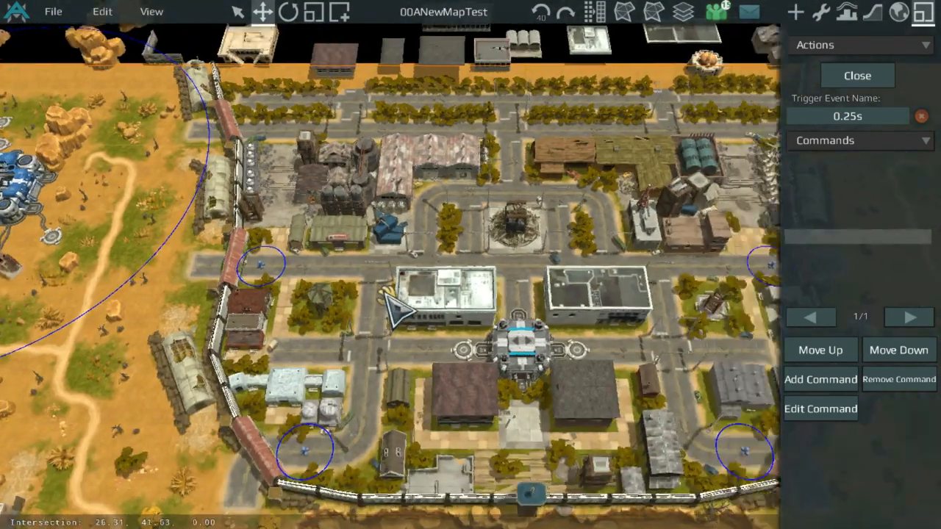
scroll(492, 247, up, 3)
scroll(492, 244, up, 1)
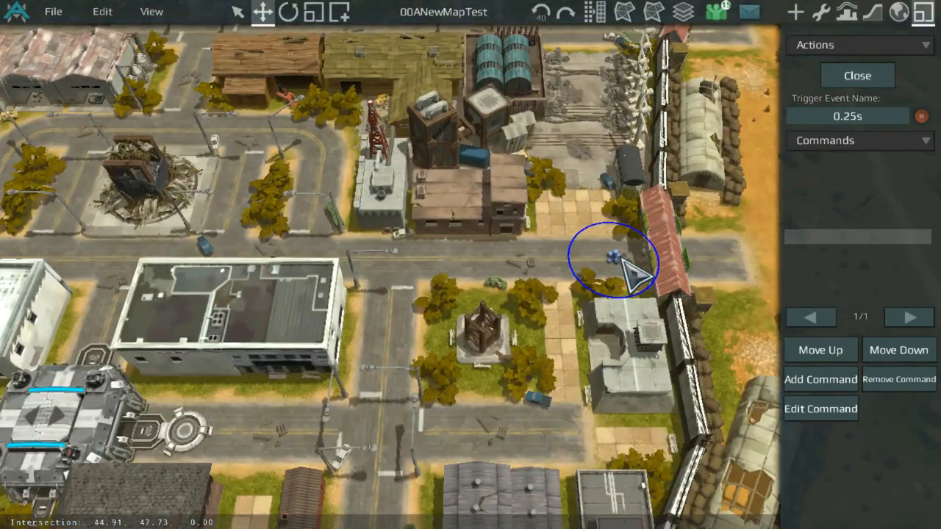
click(626, 262)
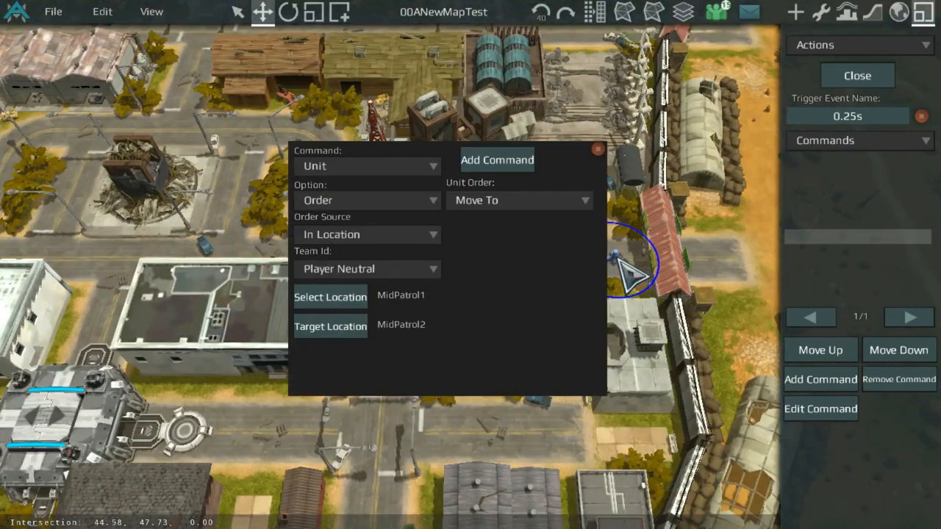
click(499, 160)
Step: Add a second Move To order selecting units at MidPatrol2 and targeting MidPatrol1
click(824, 379)
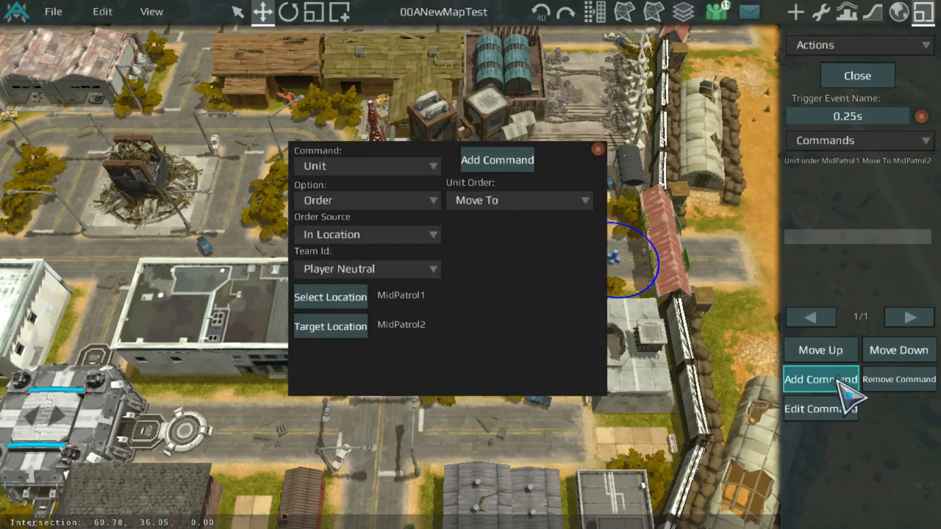
click(309, 295)
click(623, 259)
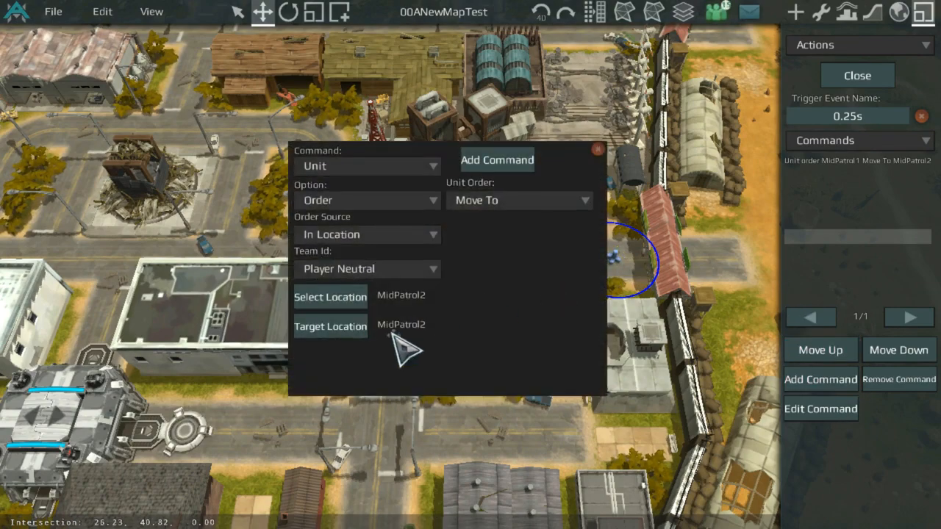
click(330, 326)
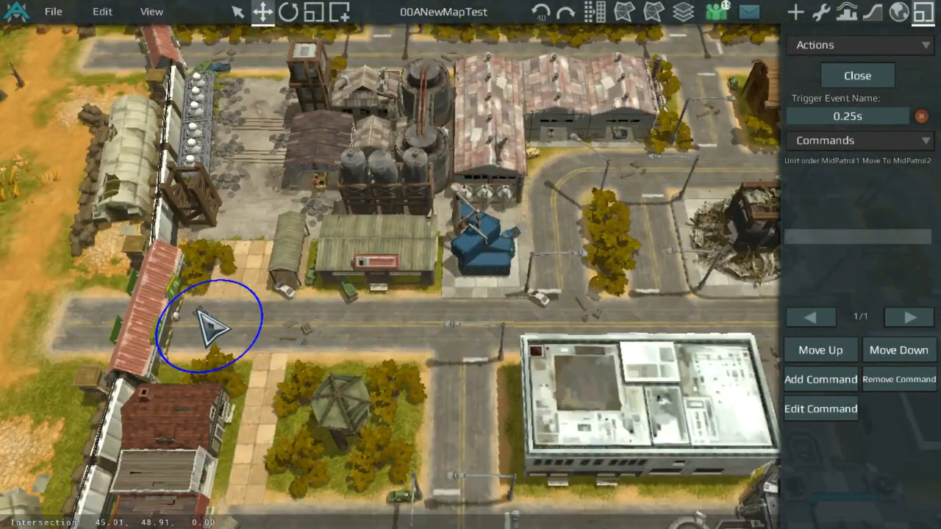
click(210, 327)
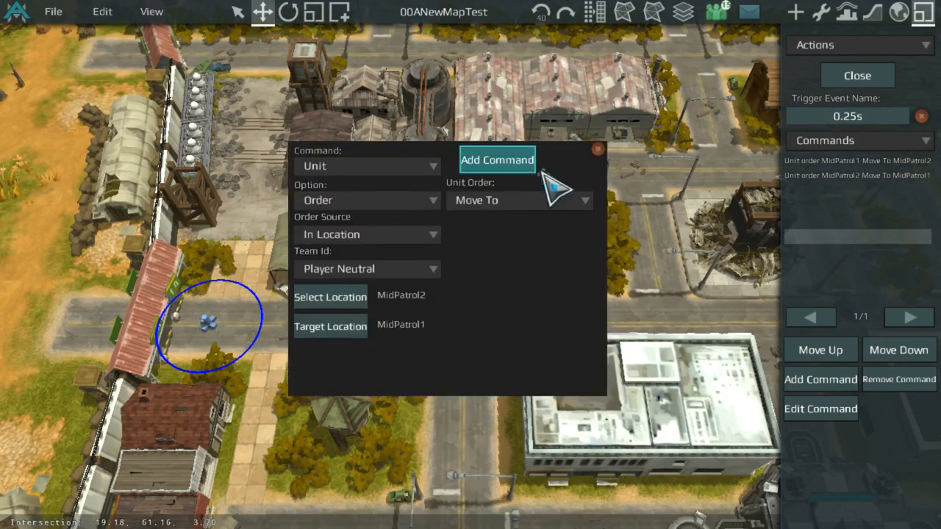
click(515, 160)
Step: Add a third Move To order in NeutralPatrols selecting units at BotPatrol1 and targeting BotPatrol2
click(810, 375)
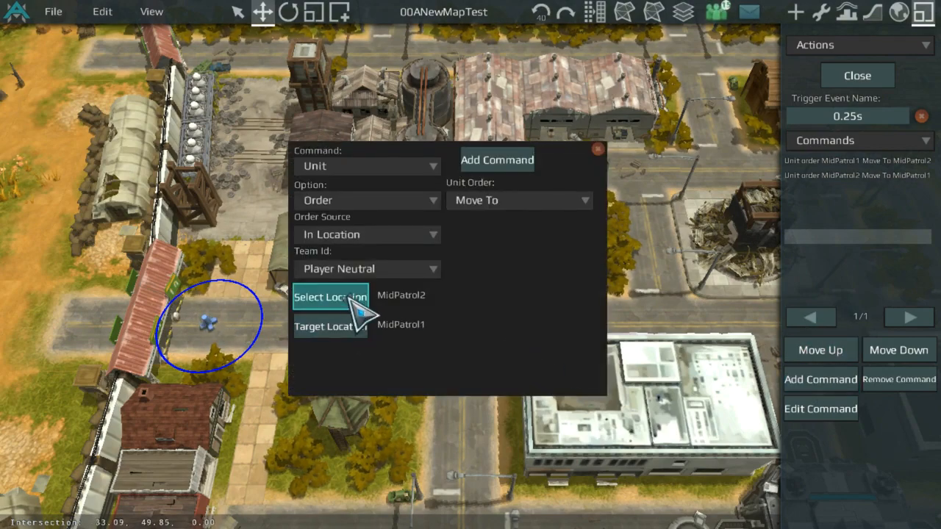
click(352, 299)
click(240, 367)
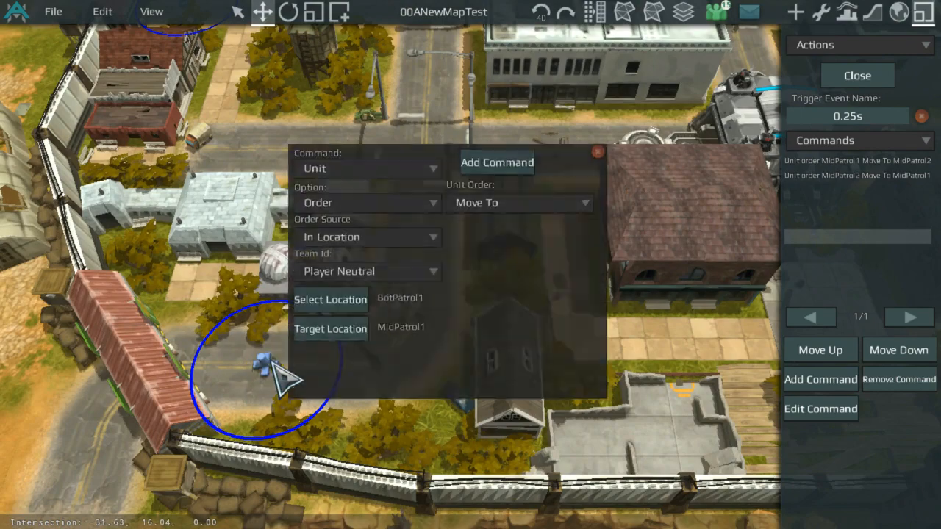
click(324, 328)
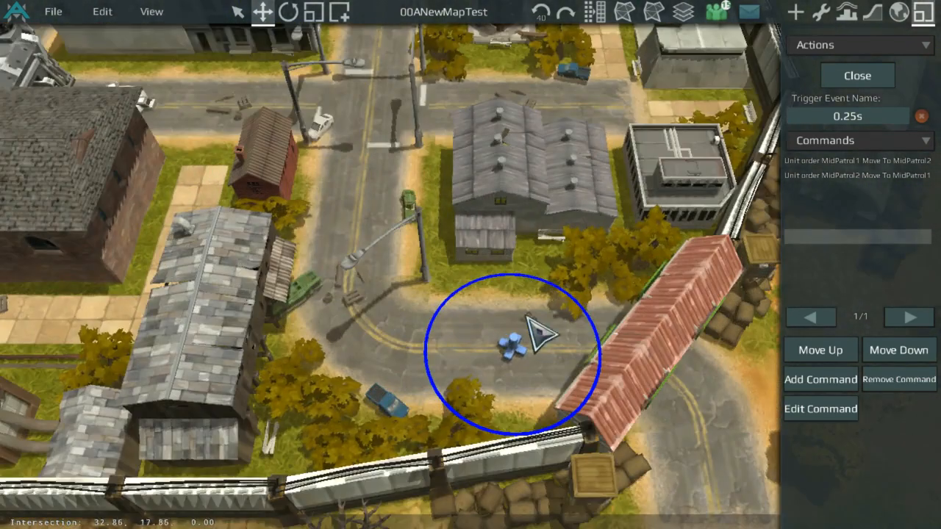
click(528, 353)
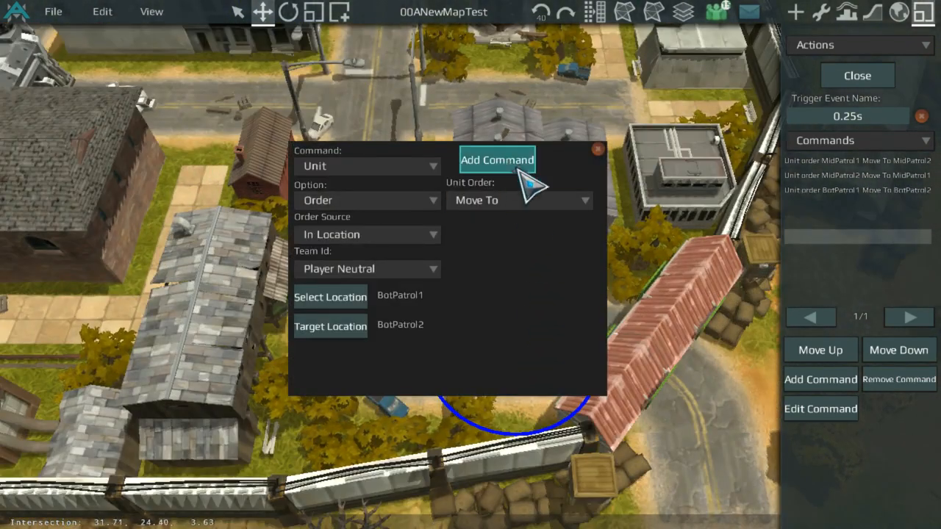
click(519, 163)
Step: Add a fourth Move To order selecting units at BotPatrol2 and targeting BotPatrol1, then close the action
click(842, 379)
click(360, 328)
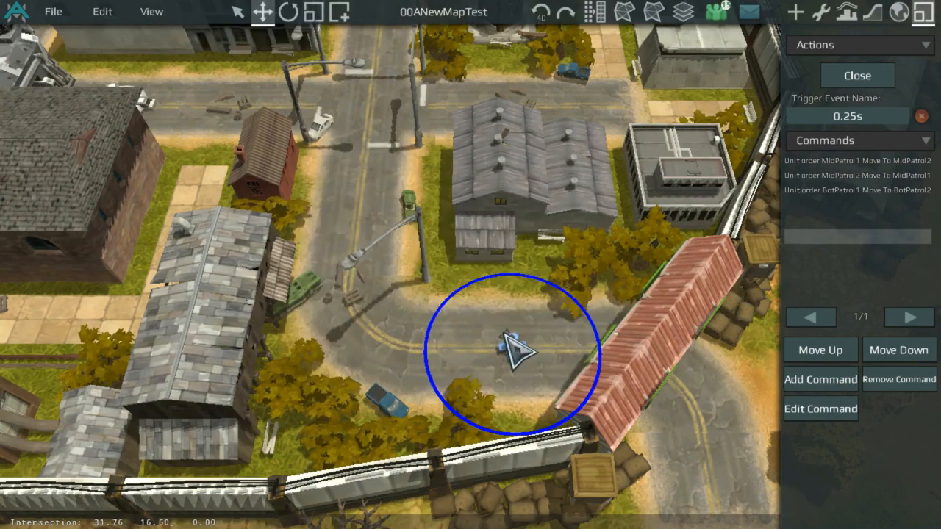
click(519, 353)
click(352, 329)
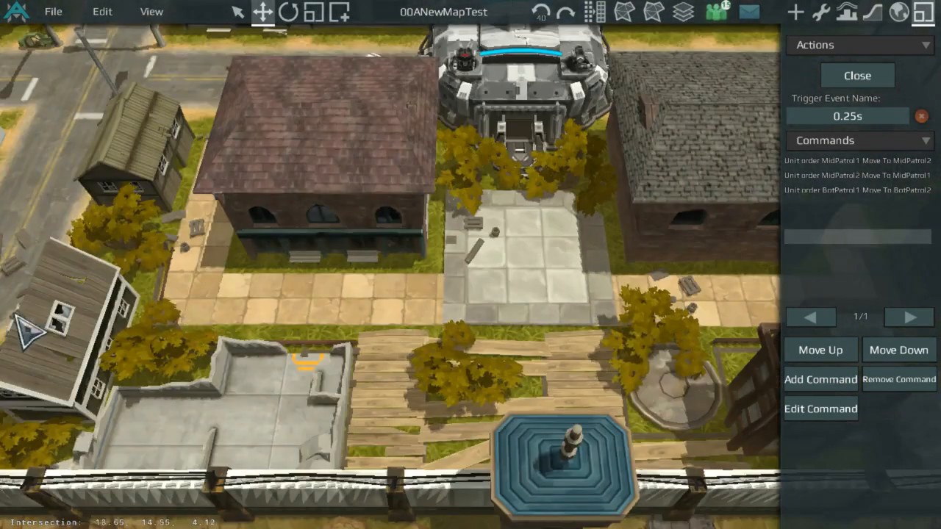
right_drag(15, 316, 272, 330)
scroll(272, 330, down, 3)
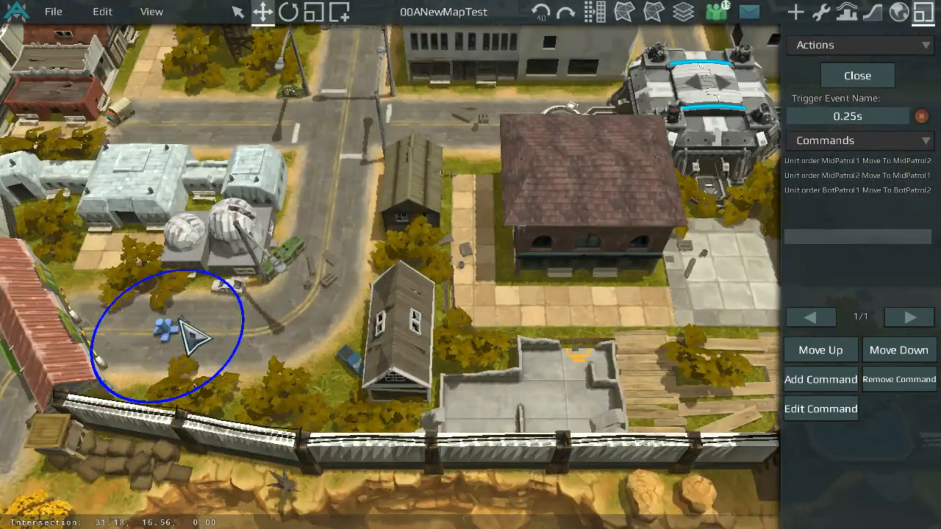
click(187, 333)
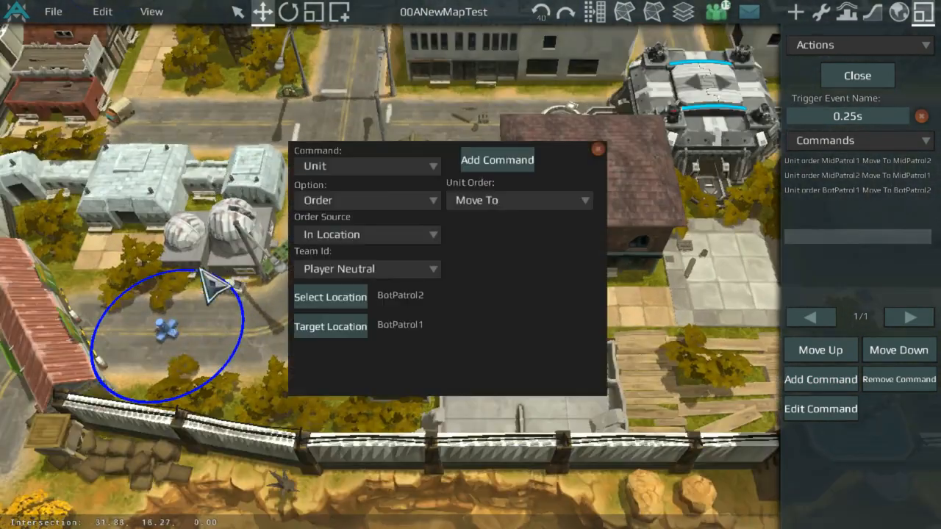
click(517, 156)
click(857, 74)
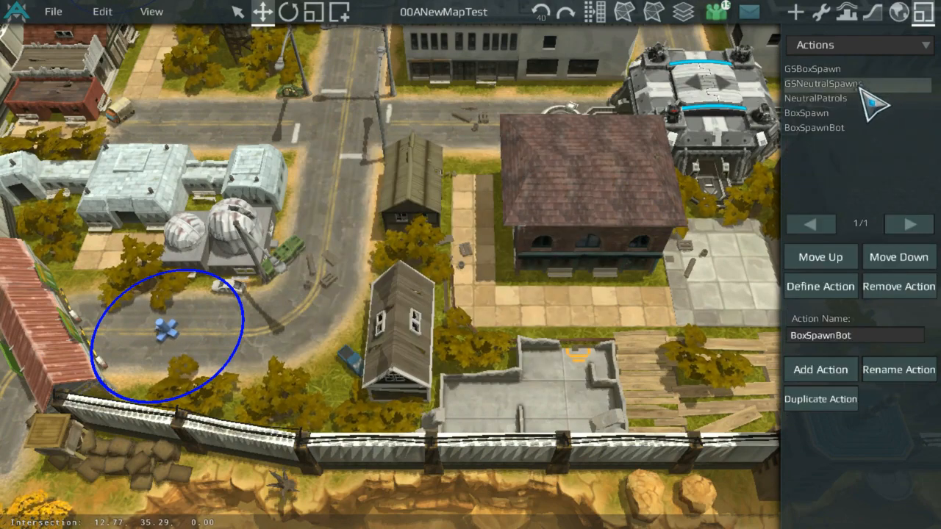
Step: Open the GSNeutralSpawns action and set its trigger event to GameStart
scroll(634, 162, down, 5)
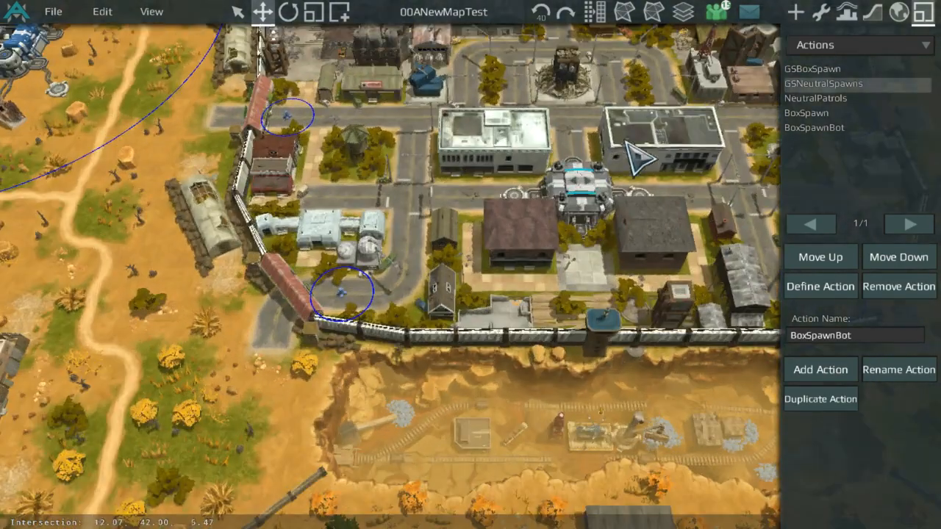
middle_drag(740, 169, 413, 247)
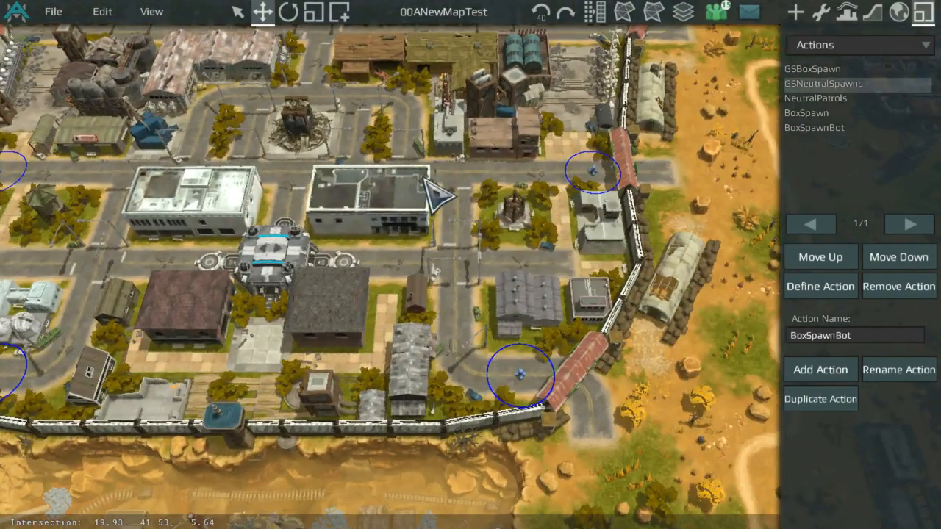
middle_drag(182, 245, 378, 118)
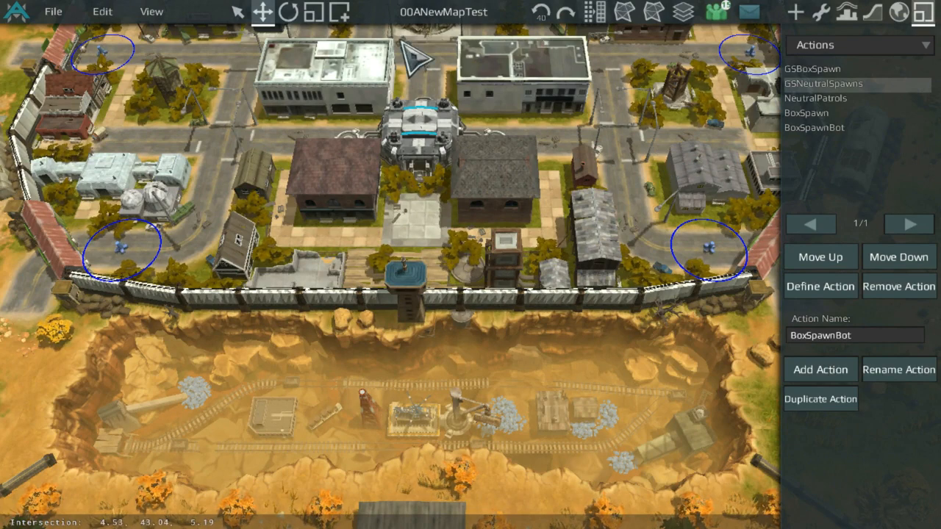
middle_drag(486, 131, 613, 215)
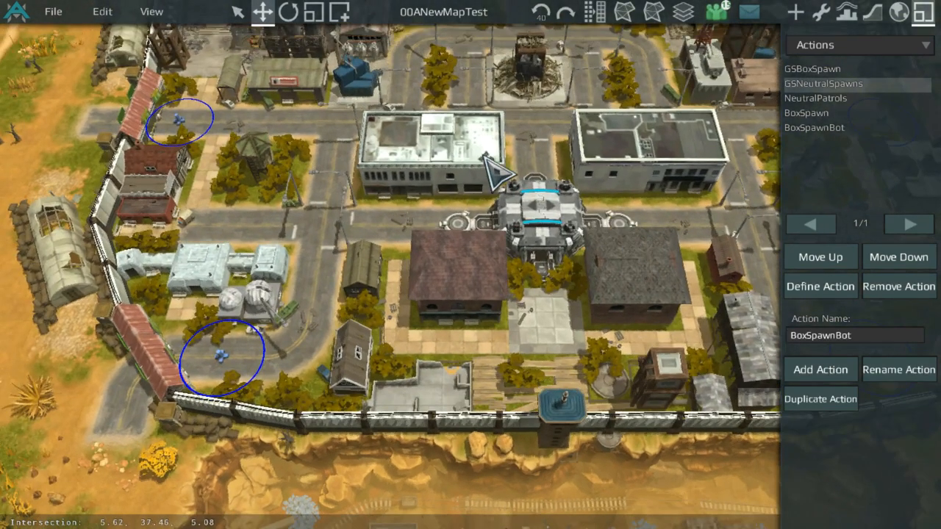
middle_drag(335, 156, 345, 226)
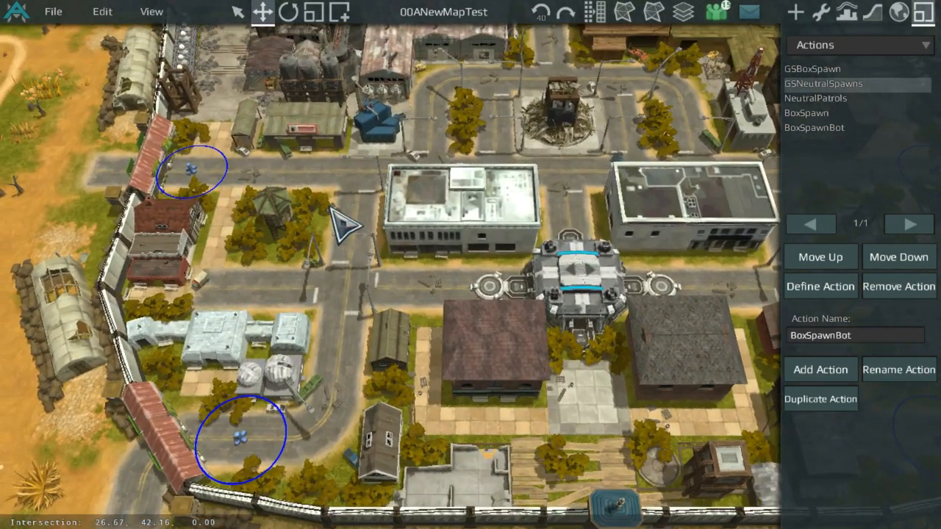
scroll(491, 133, down, 3)
middle_drag(490, 133, 584, 208)
scroll(585, 208, up, 4)
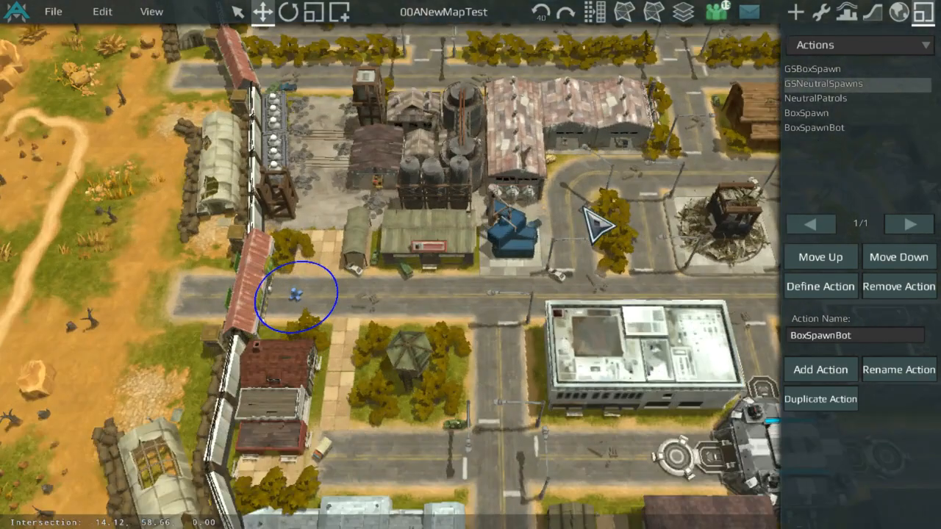
scroll(604, 250, up, 4)
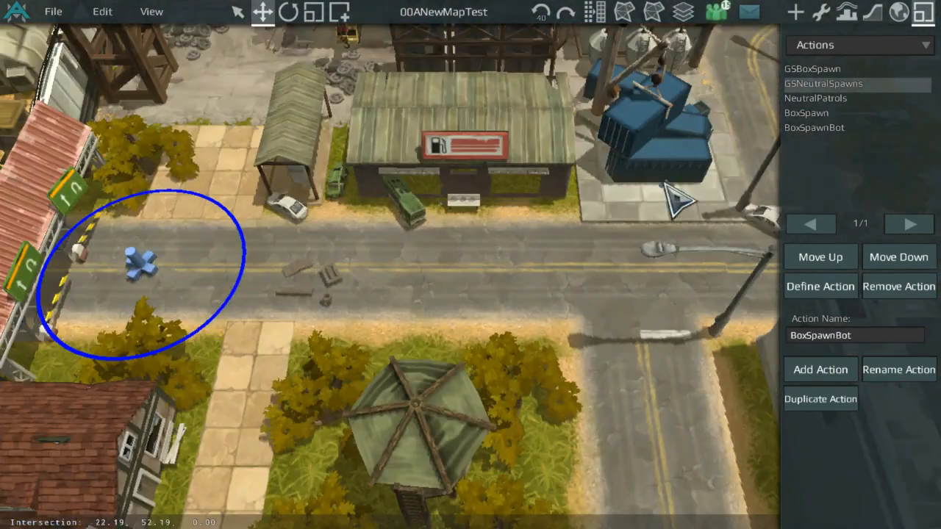
double_click(857, 89)
click(802, 118)
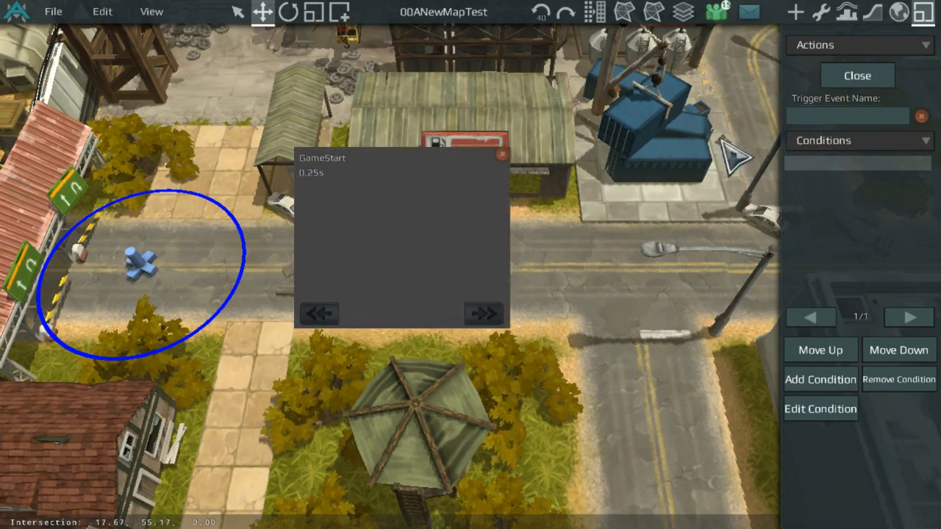
click(415, 158)
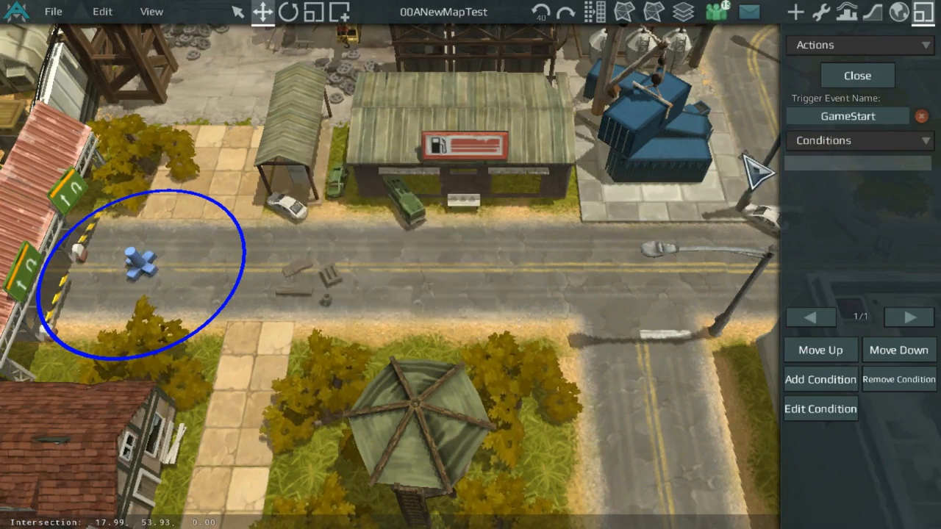
Step: Switch to the action's commands and add a Game Wait command with a literal value of 2
click(853, 141)
click(846, 180)
click(818, 379)
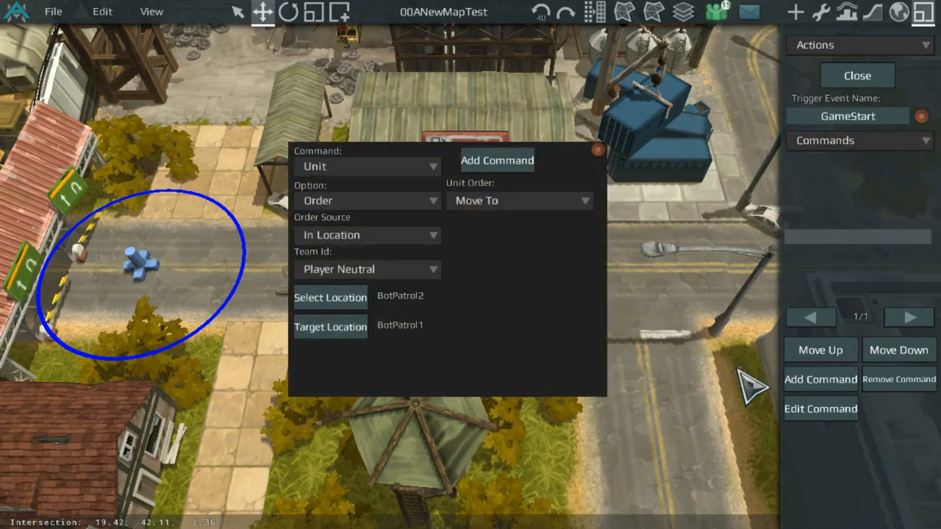
click(412, 166)
click(390, 240)
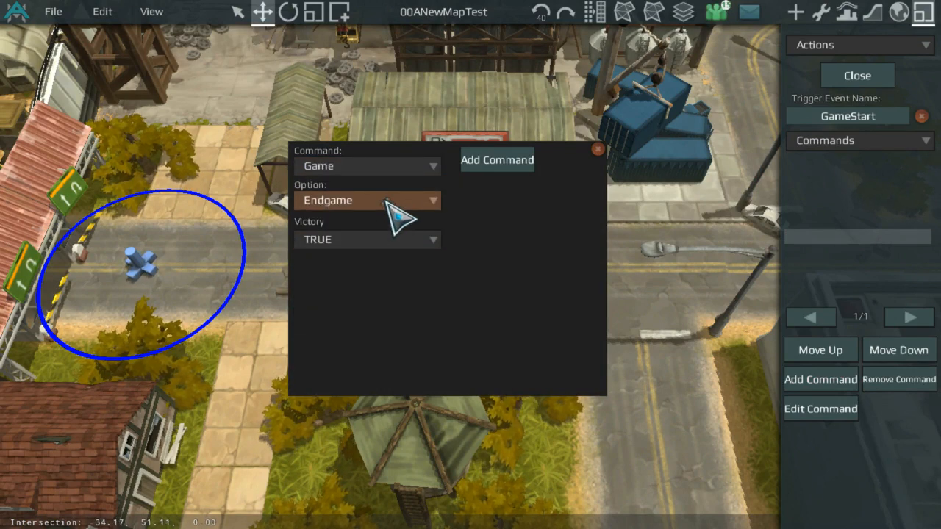
click(388, 202)
click(361, 314)
click(375, 237)
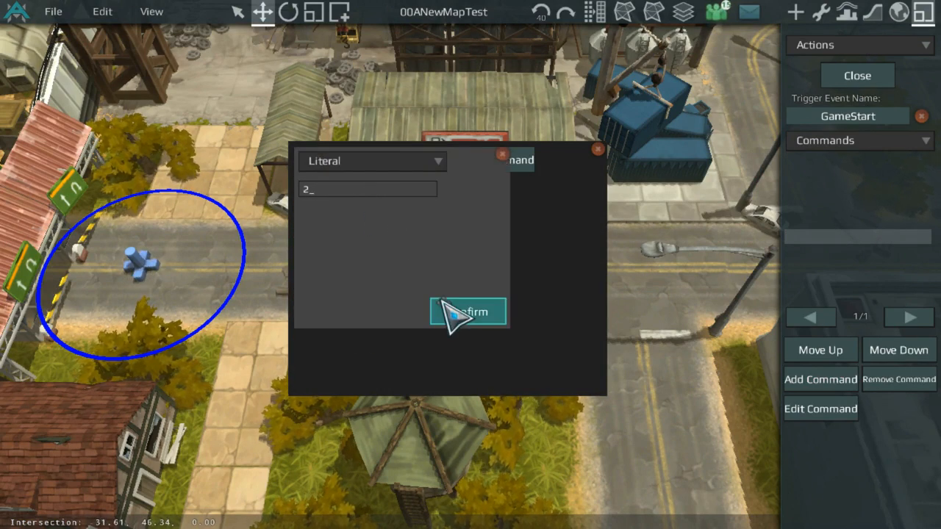
click(468, 311)
click(518, 162)
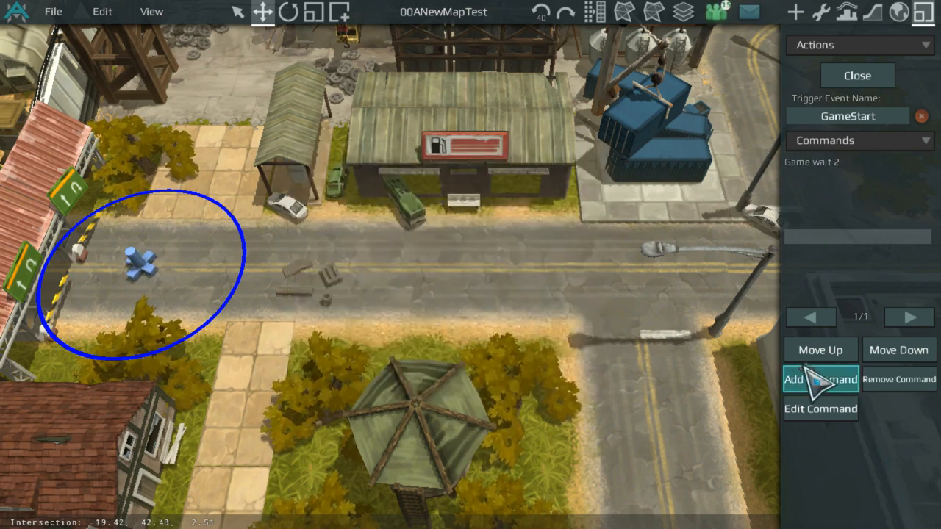
Step: Begin a Unit Spawn command for Player Neutral, spawning In Location at MidPatrol1
click(791, 378)
click(392, 166)
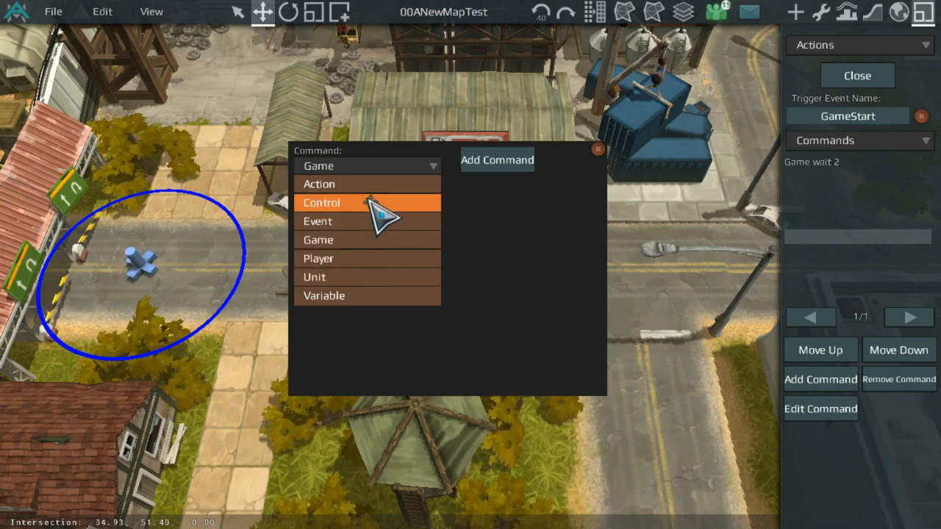
click(374, 258)
click(385, 168)
click(382, 221)
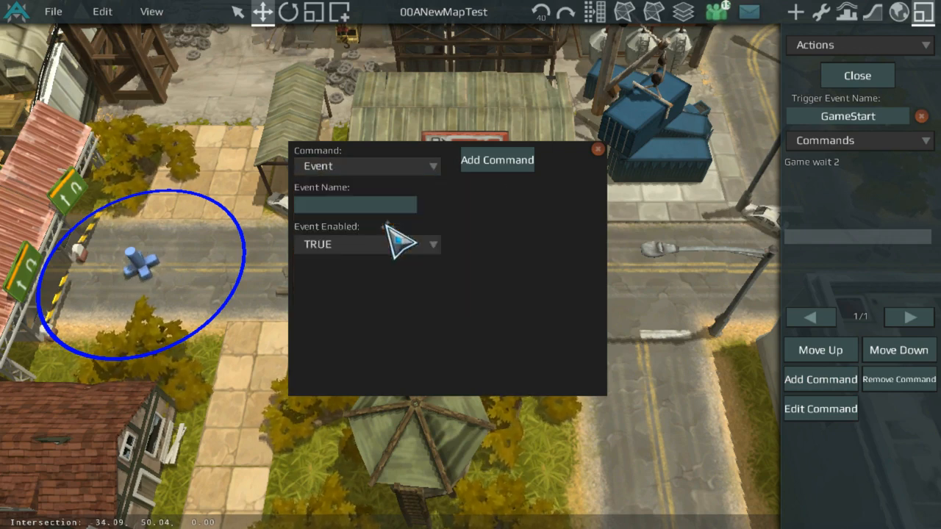
click(397, 166)
click(400, 184)
click(397, 166)
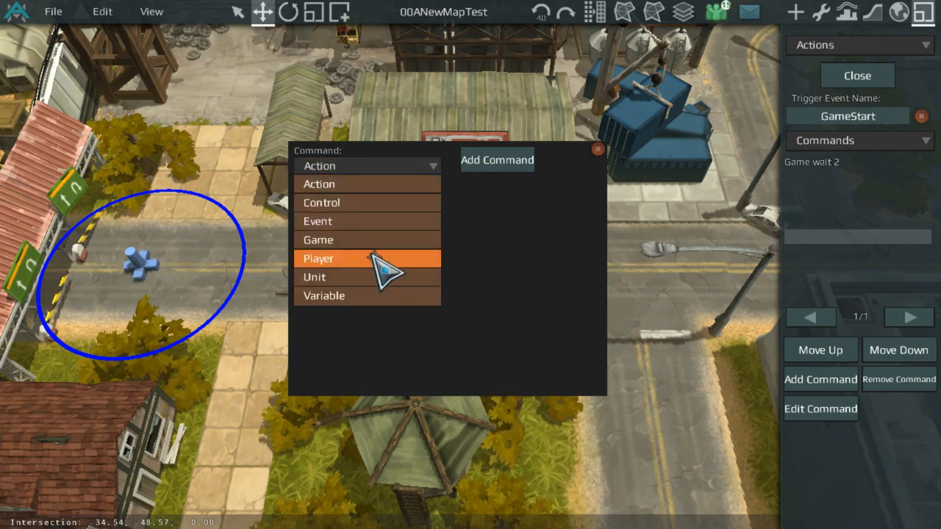
click(375, 278)
click(394, 202)
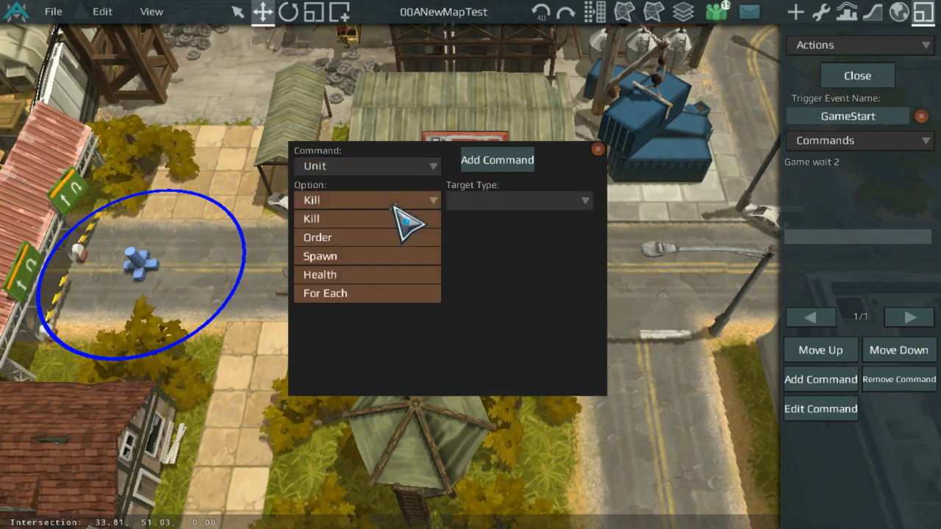
click(381, 255)
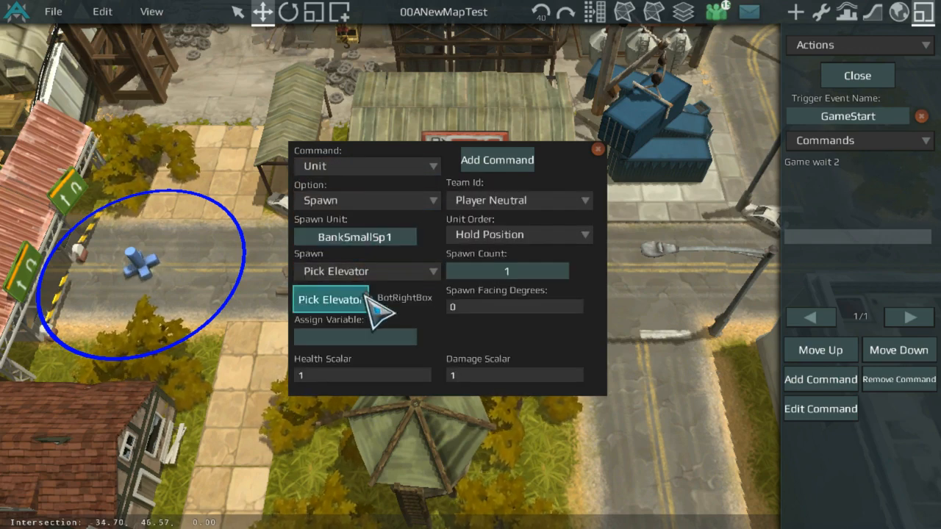
click(430, 272)
click(385, 312)
click(364, 309)
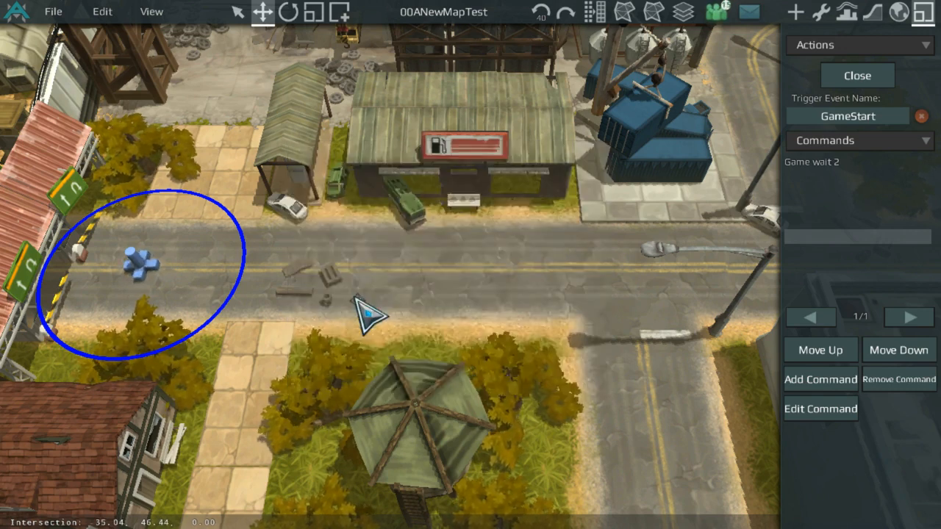
click(367, 315)
click(388, 273)
click(353, 289)
click(342, 298)
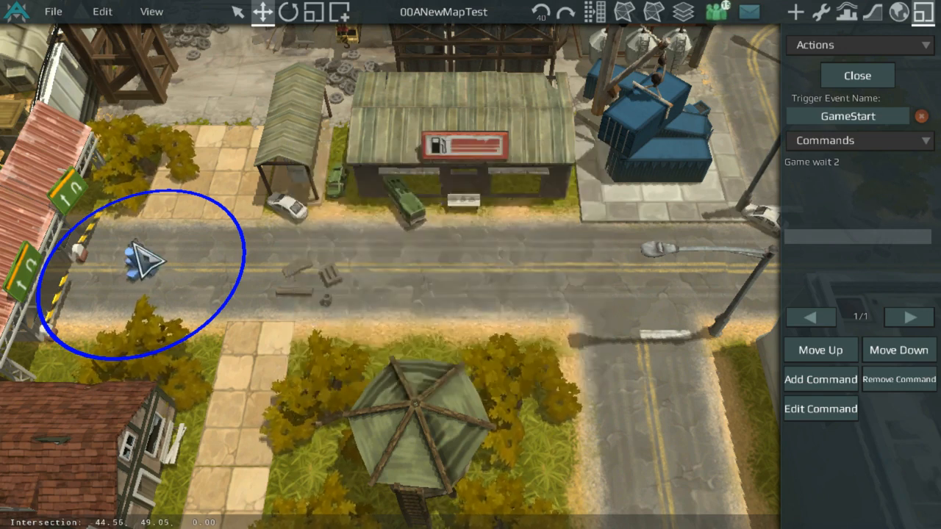
click(145, 278)
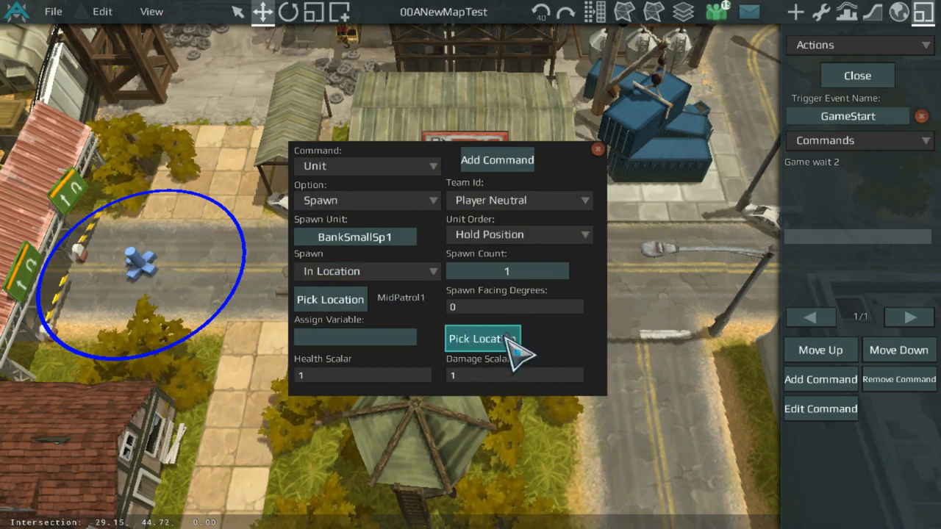
click(518, 232)
click(525, 325)
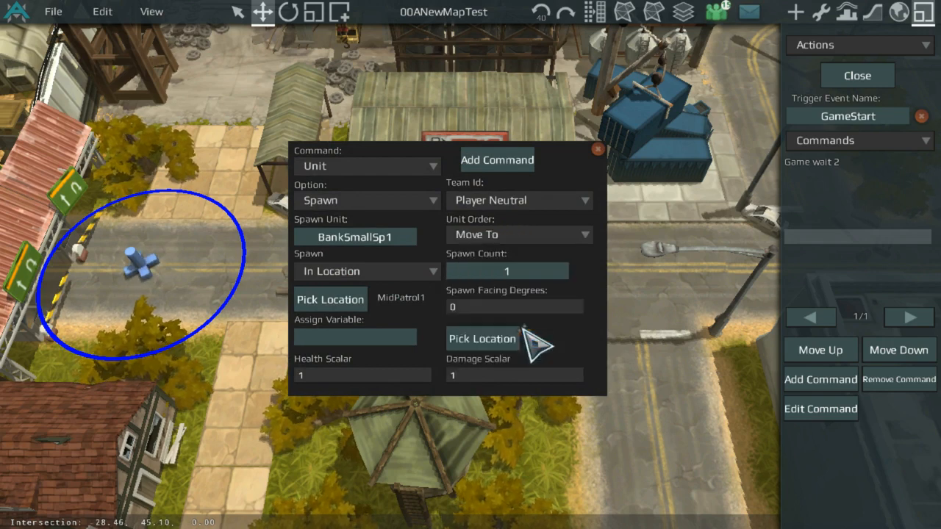
click(530, 233)
click(523, 273)
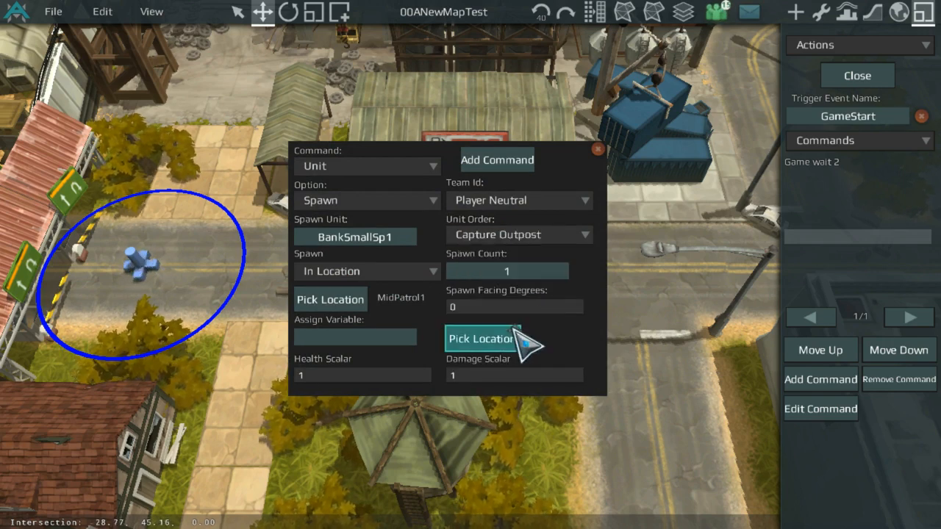
click(525, 237)
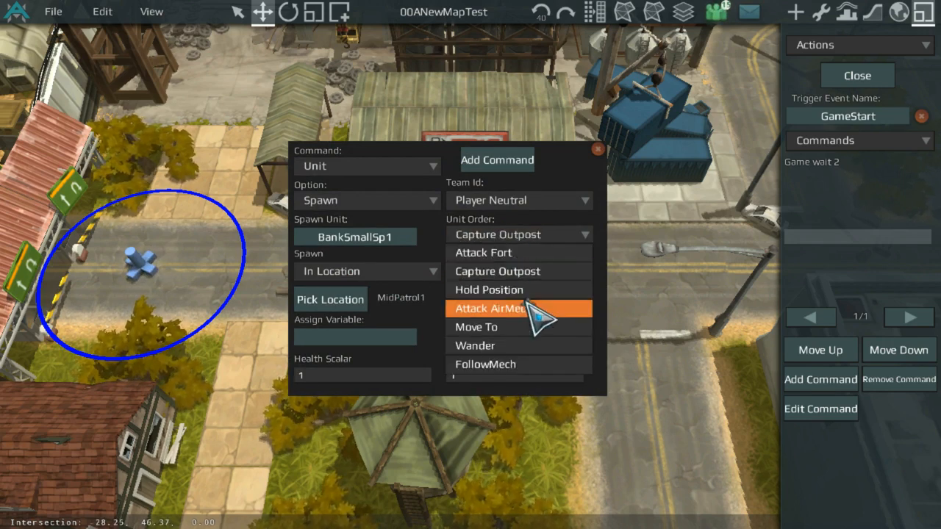
click(542, 290)
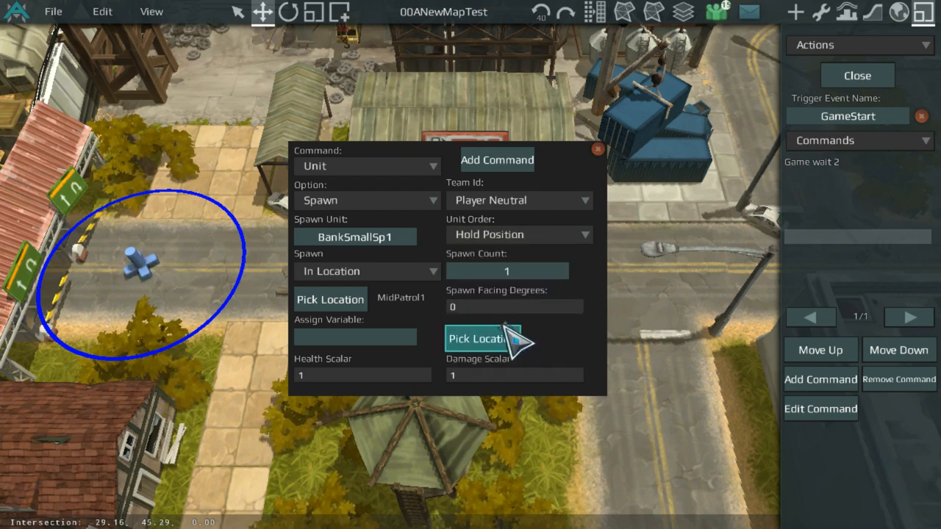
Step: Set the spawn command's second picked location to MidPatrol1 and its spawn unit to Infantry
click(504, 335)
click(154, 272)
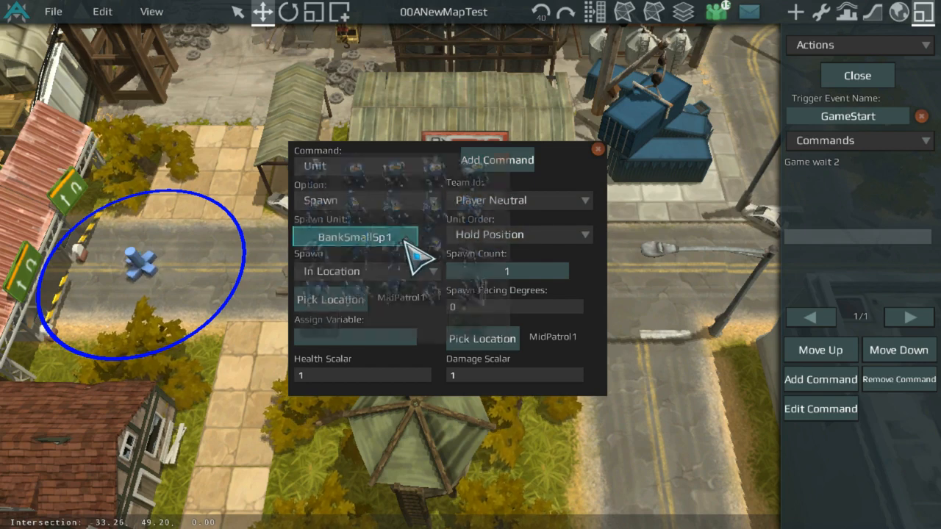
click(397, 239)
click(308, 170)
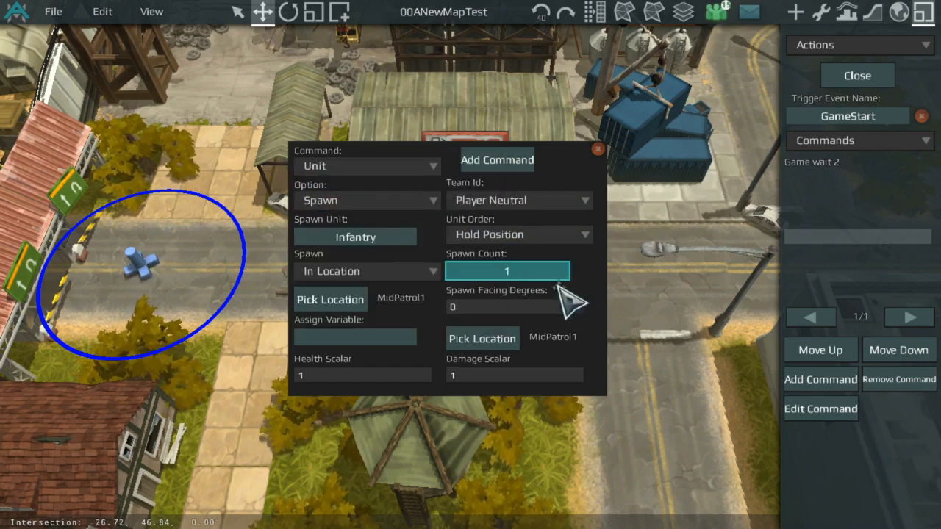
Step: Set the spawn count to a literal 5 and add the Infantry Unit Spawn command to the action
click(545, 275)
click(385, 191)
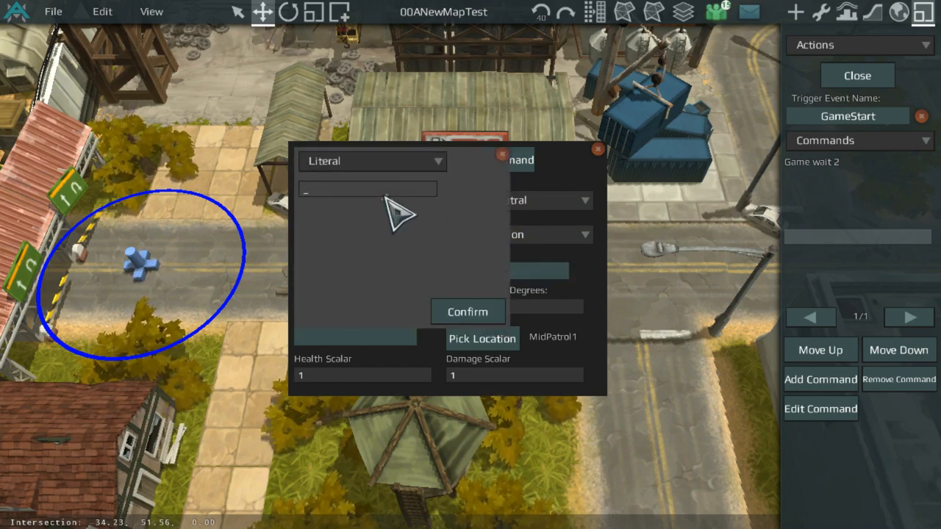
click(485, 313)
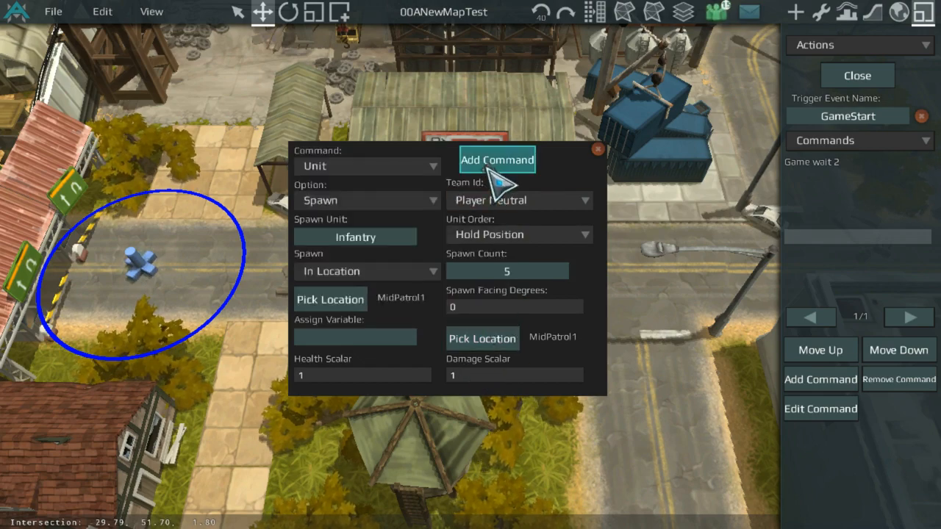
click(500, 166)
Step: Save the map
scroll(482, 123, up, 3)
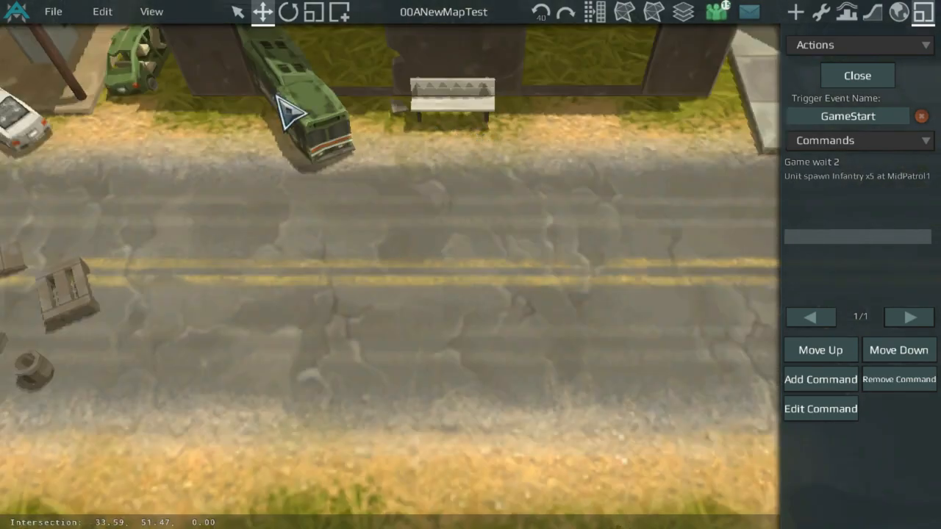
click(59, 12)
click(64, 56)
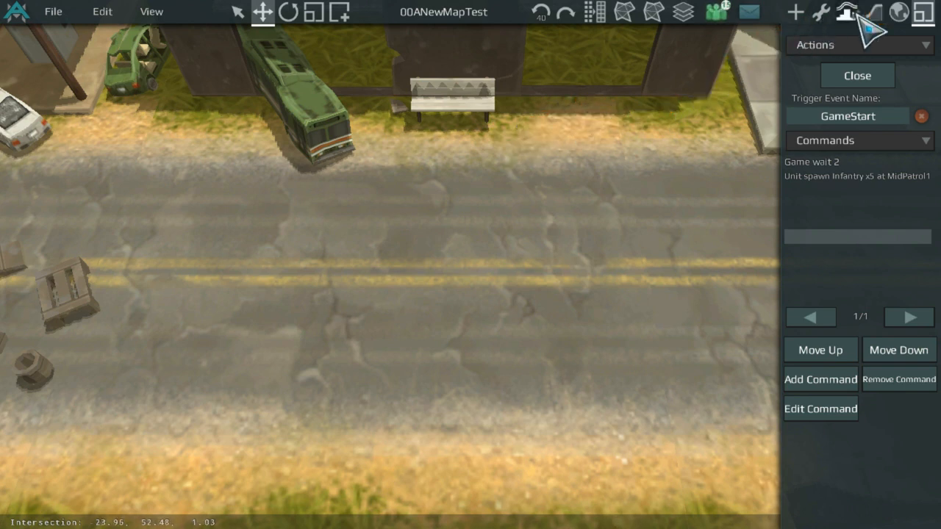
Step: Test-play the map and return to the editor
scroll(441, 84, down, 5)
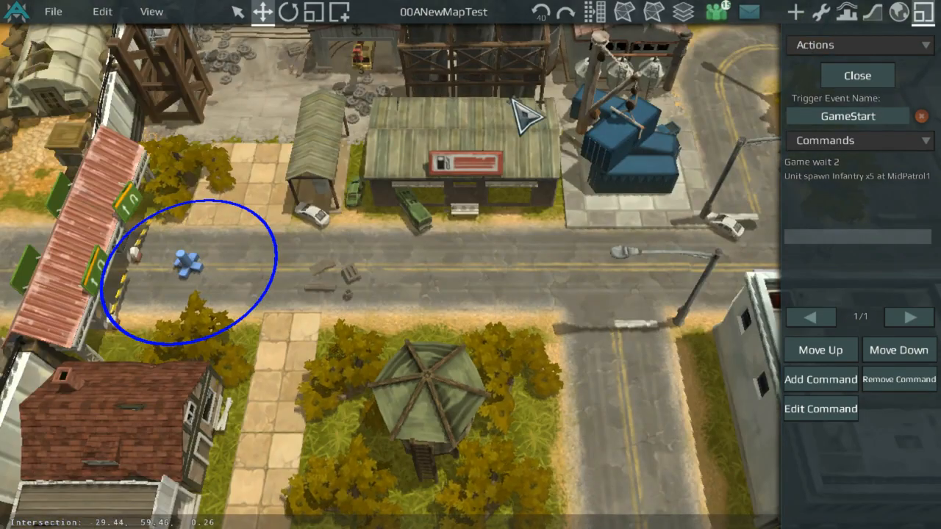
scroll(507, 101, down, 5)
scroll(485, 215, up, 4)
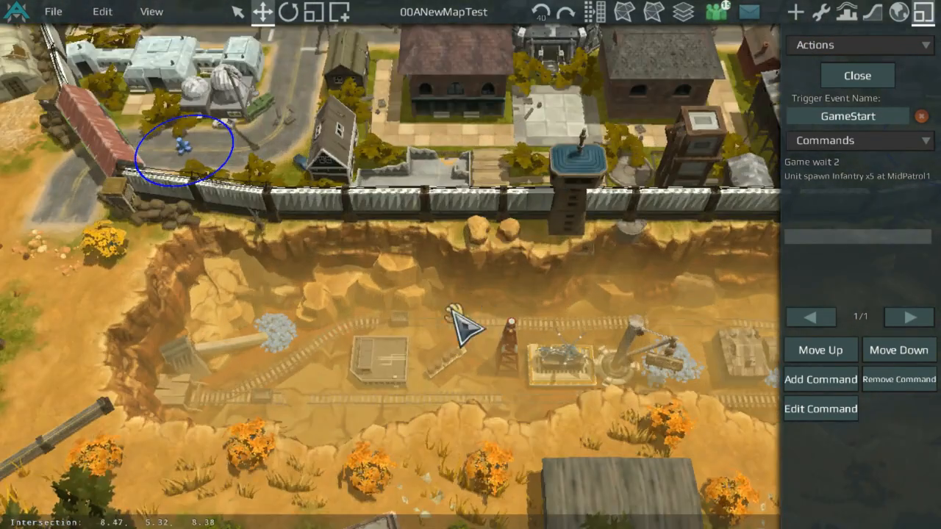
middle_drag(388, 248, 309, 252)
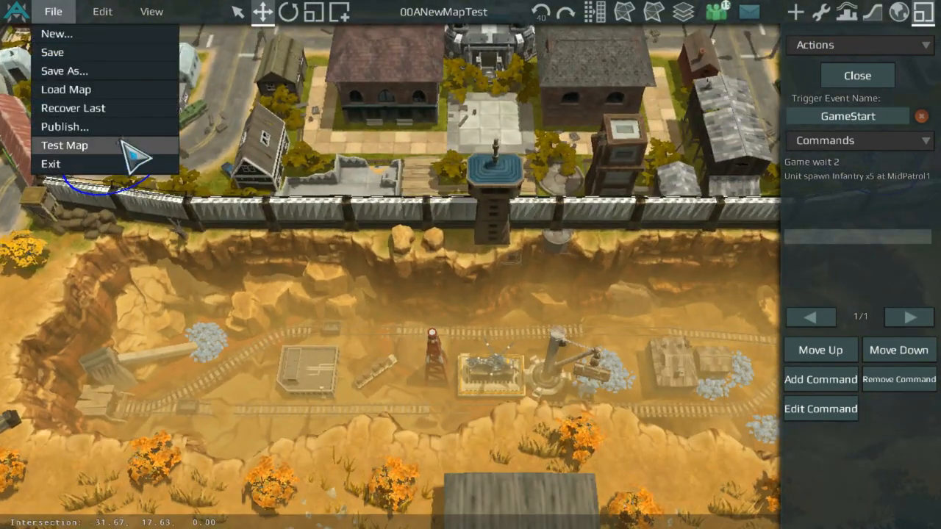
click(338, 175)
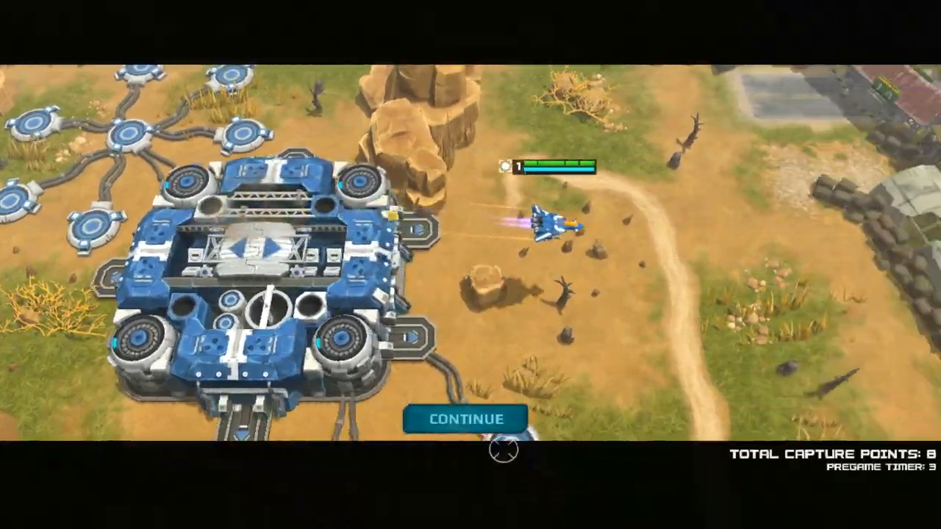
click(479, 420)
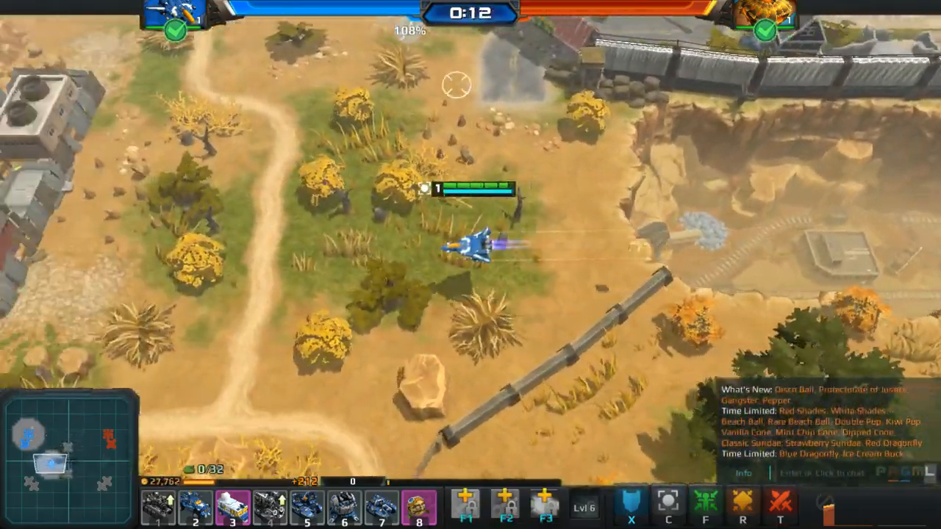
scroll(304, 294, down, 2)
key(Escape)
click(137, 335)
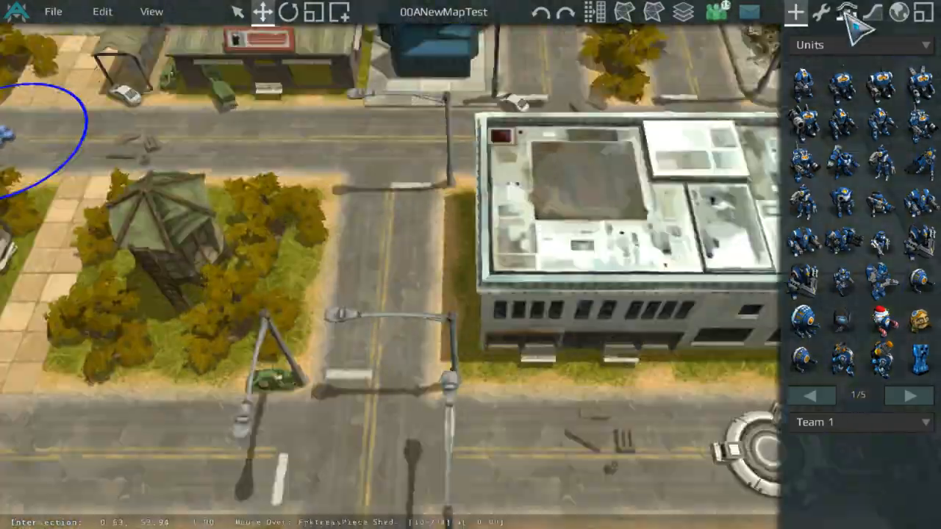
Step: Open the height grid generator and inspect the grid around the fountain tower and canyon wall
click(847, 13)
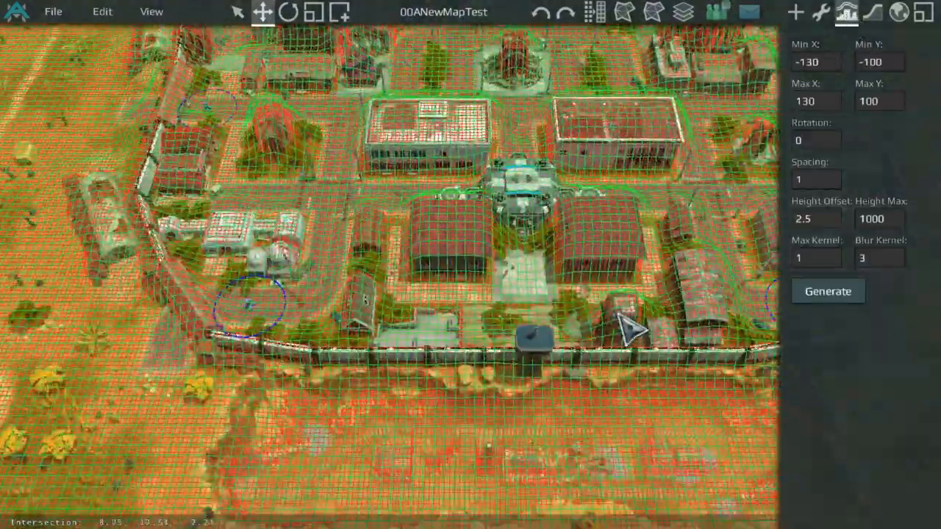
scroll(548, 294, up, 3)
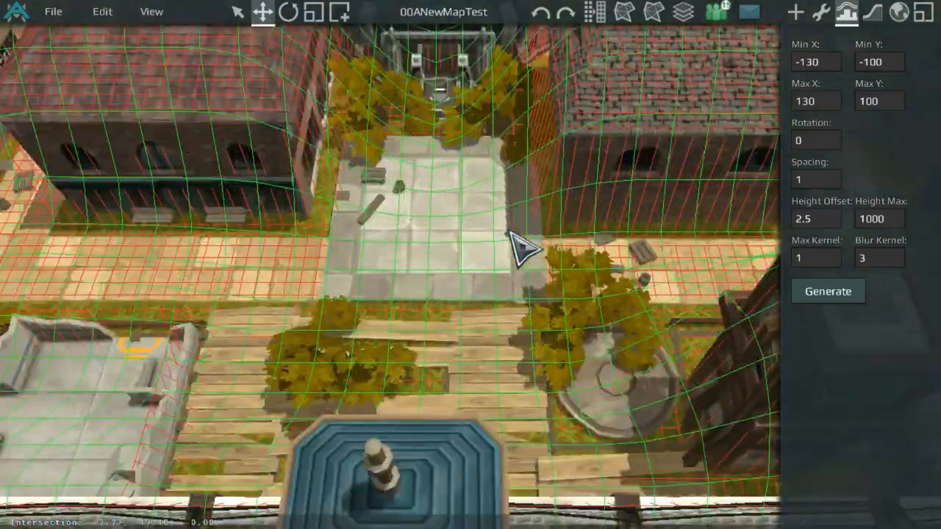
scroll(522, 246, down, 3)
scroll(533, 235, up, 3)
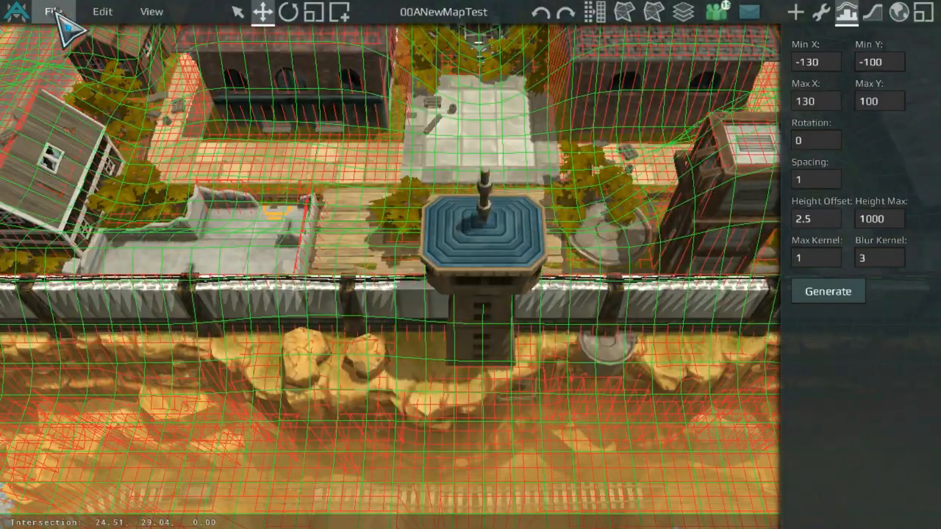
Step: Test-play the map again and return to the editor
click(328, 174)
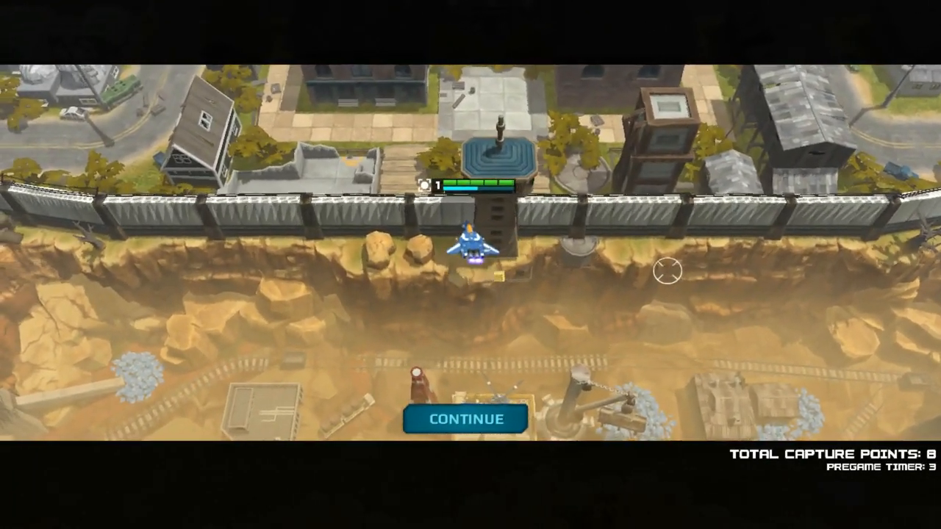
key(Escape)
click(94, 338)
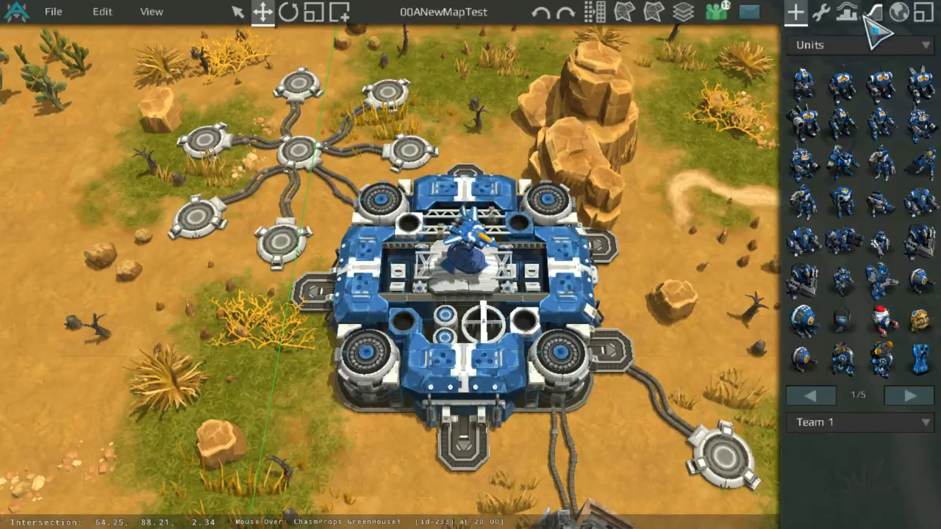
Step: Set the height offset to 4.5 and generate the height grid
click(849, 12)
scroll(712, 163, down, 5)
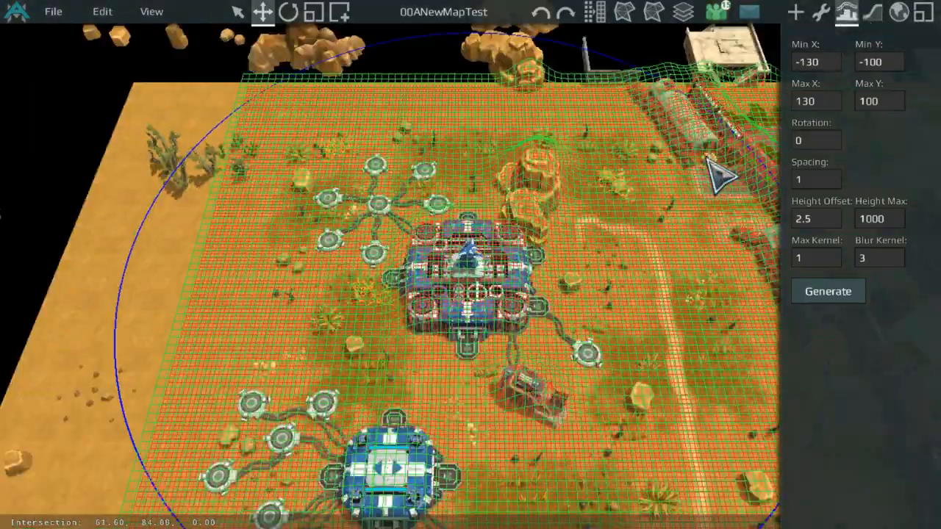
middle_drag(712, 163, 226, 107)
scroll(389, 164, up, 5)
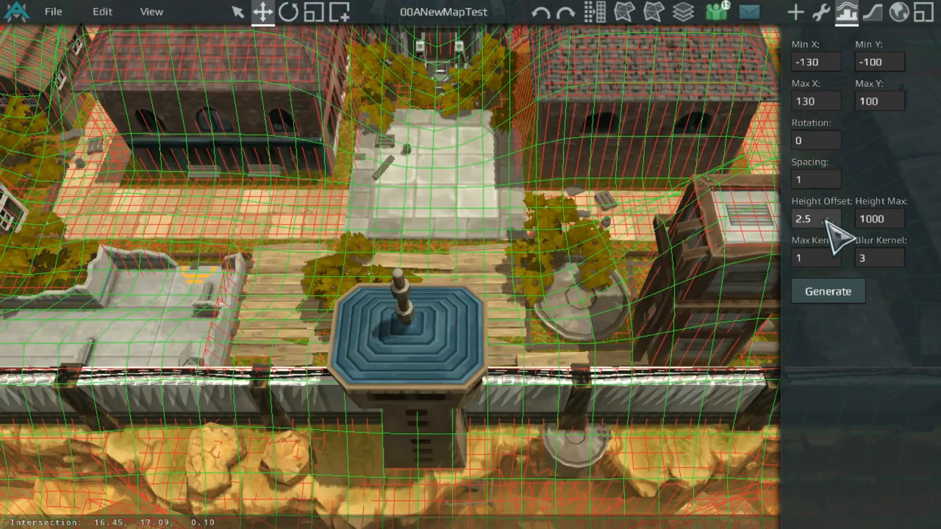
click(827, 291)
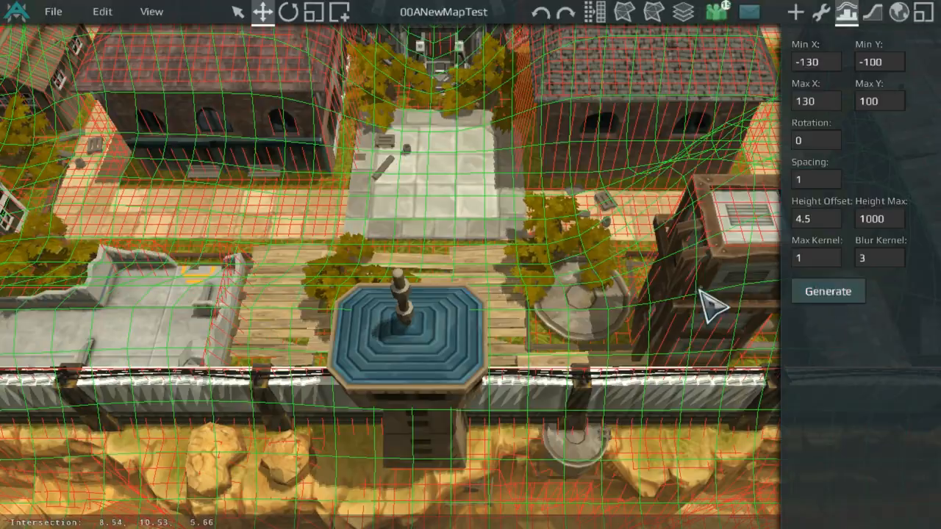
Step: Set the height offset to 3.5 and regenerate the height grid
middle_drag(644, 287, 414, 197)
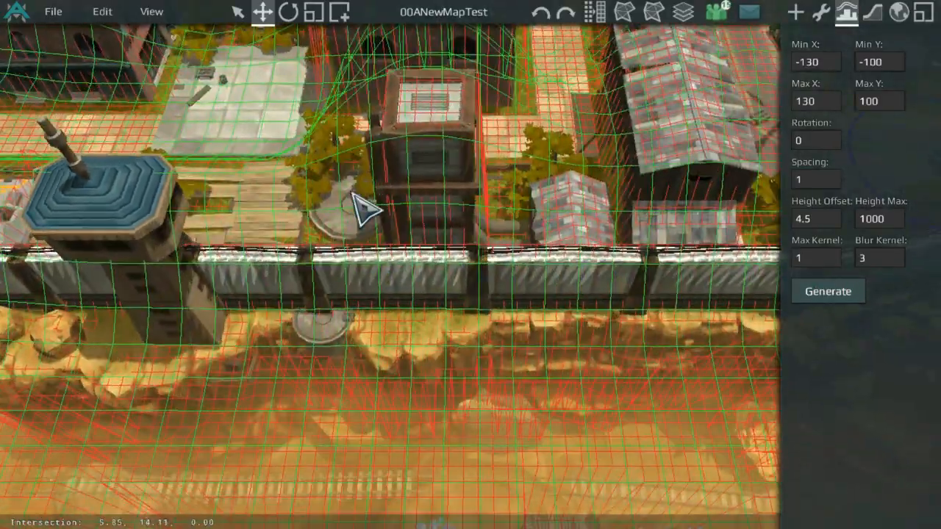
middle_drag(289, 189, 450, 236)
scroll(364, 225, down, 5)
middle_drag(363, 225, 435, 206)
scroll(541, 226, up, 2)
scroll(541, 226, up, 2)
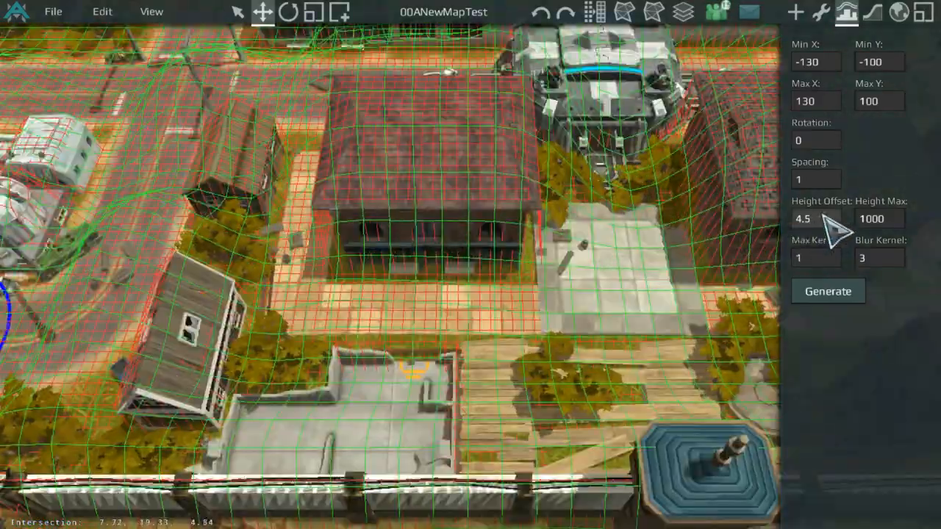
click(846, 309)
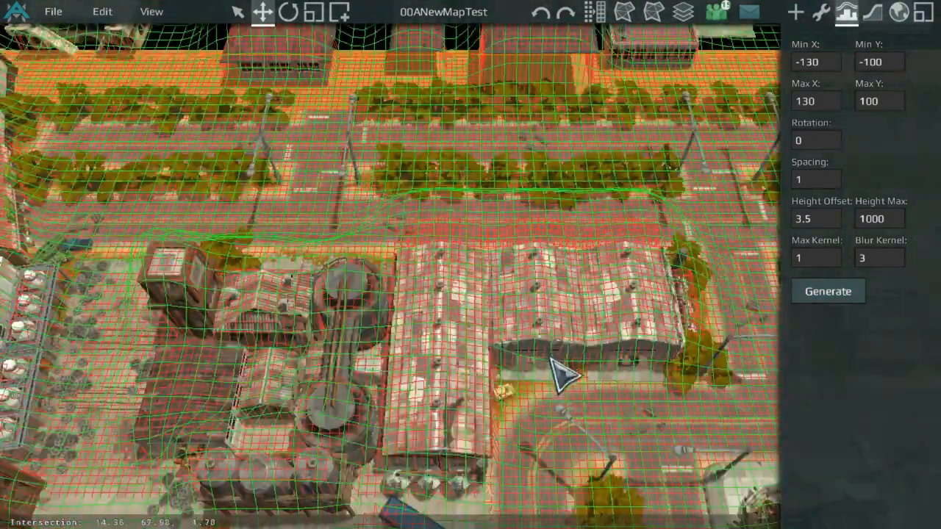
Step: Switch to object editing and move a fortress tower piece down in front of the canyon wall
middle_drag(551, 361, 608, 256)
scroll(638, 321, down, 5)
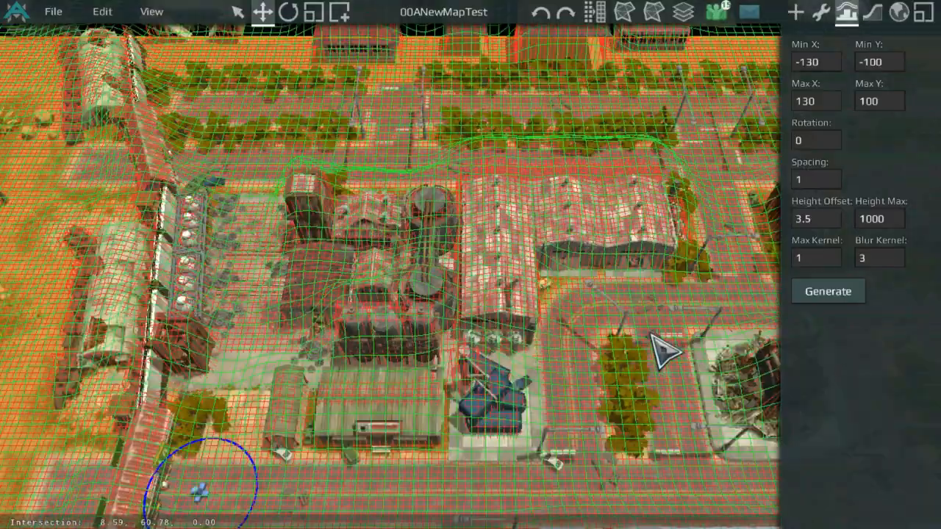
middle_drag(589, 324, 485, 121)
scroll(621, 205, up, 5)
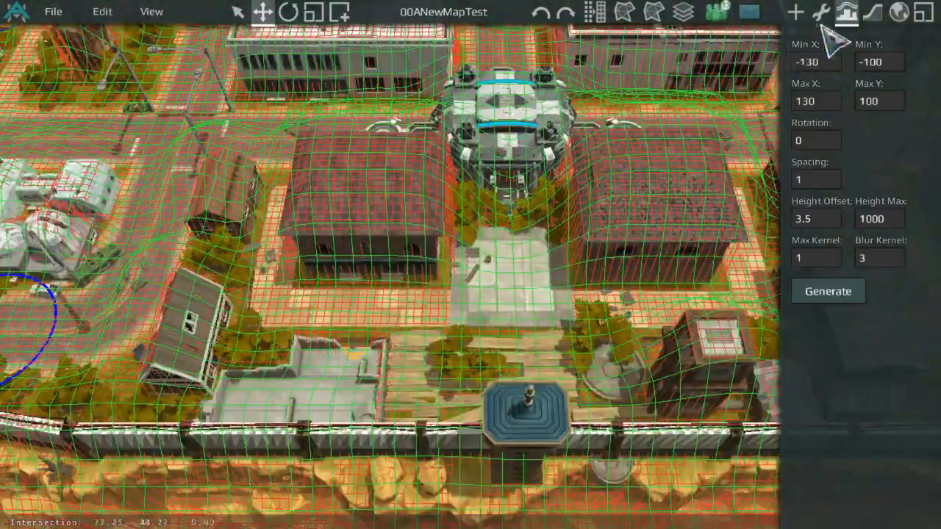
middle_drag(713, 280, 578, 143)
scroll(578, 142, up, 2)
click(826, 18)
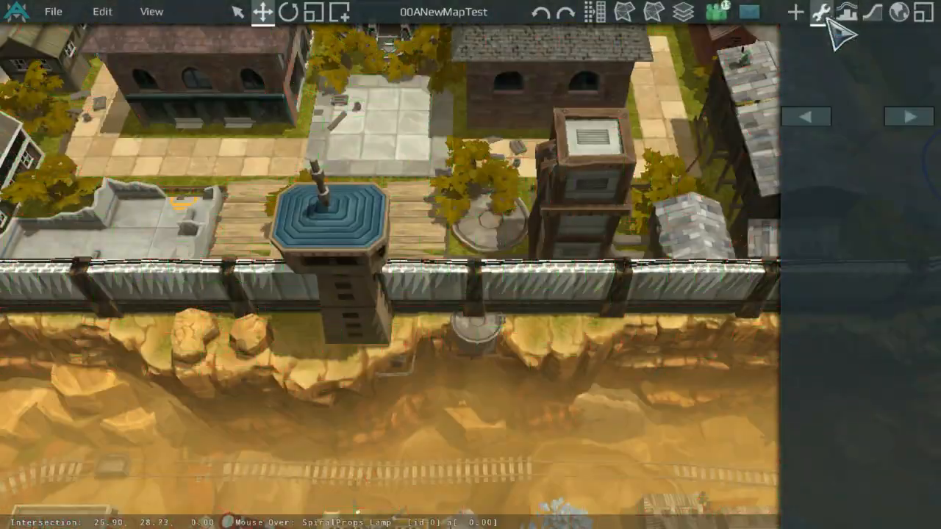
middle_drag(575, 175, 606, 225)
scroll(605, 225, up, 3)
scroll(611, 242, down, 2)
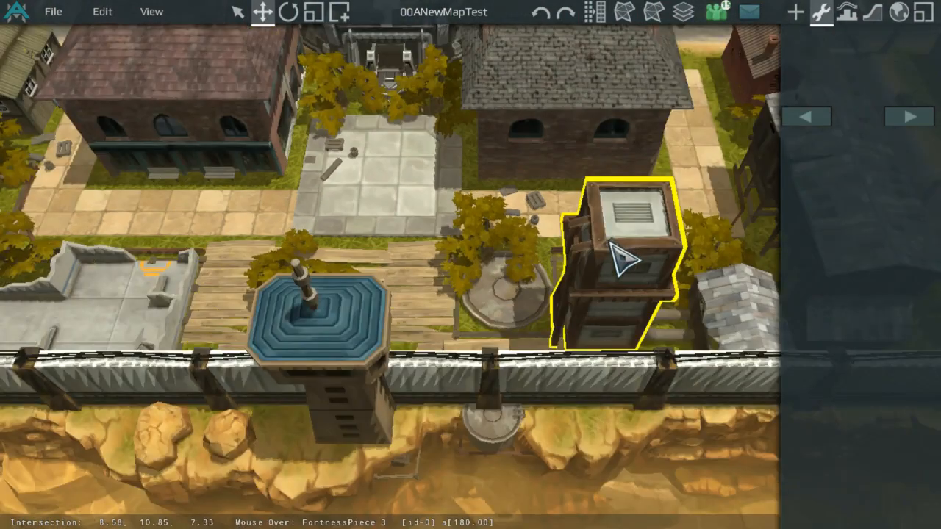
drag(621, 259, 559, 345)
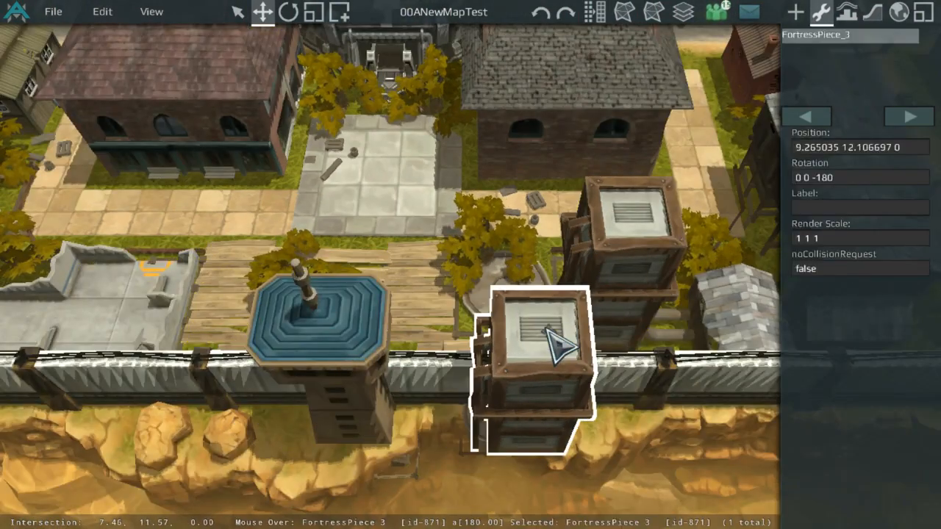
Step: Set the tower piece's render scale to .5 .5 1
click(873, 240)
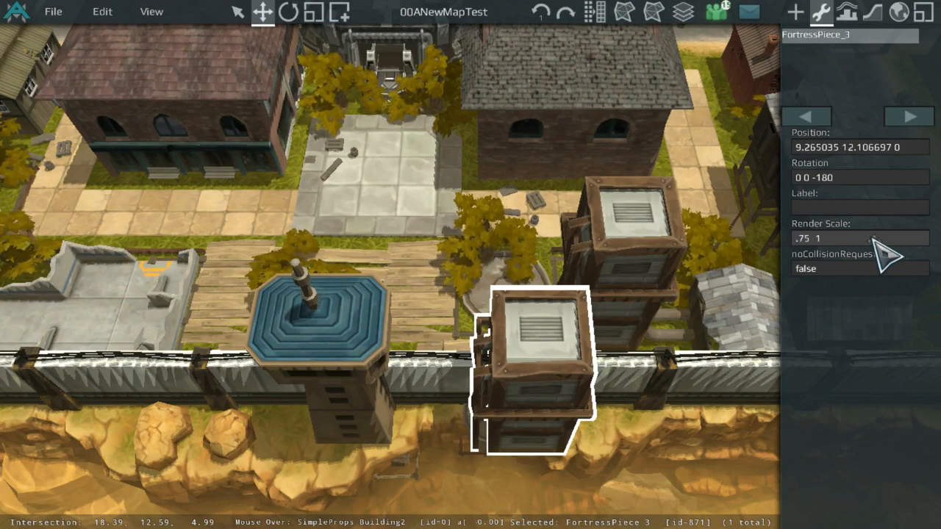
text(.75 .75)
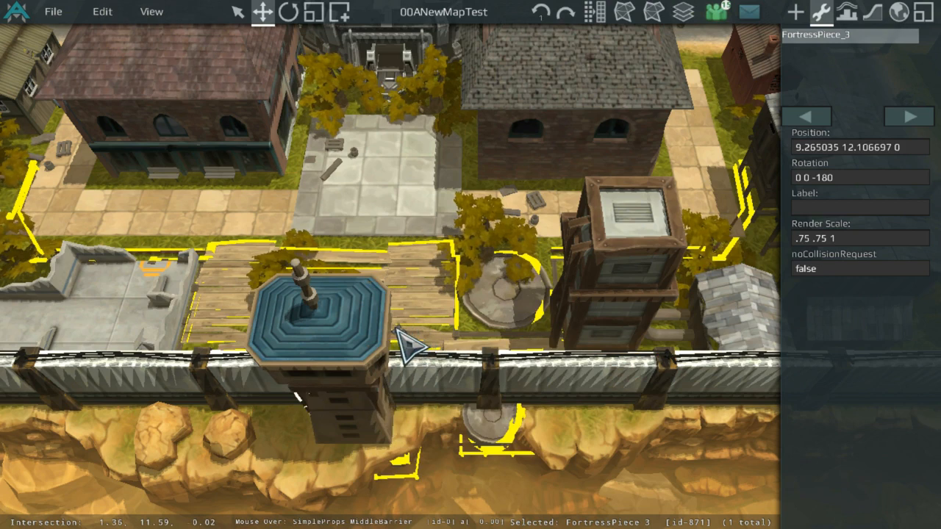
drag(594, 353, 620, 353)
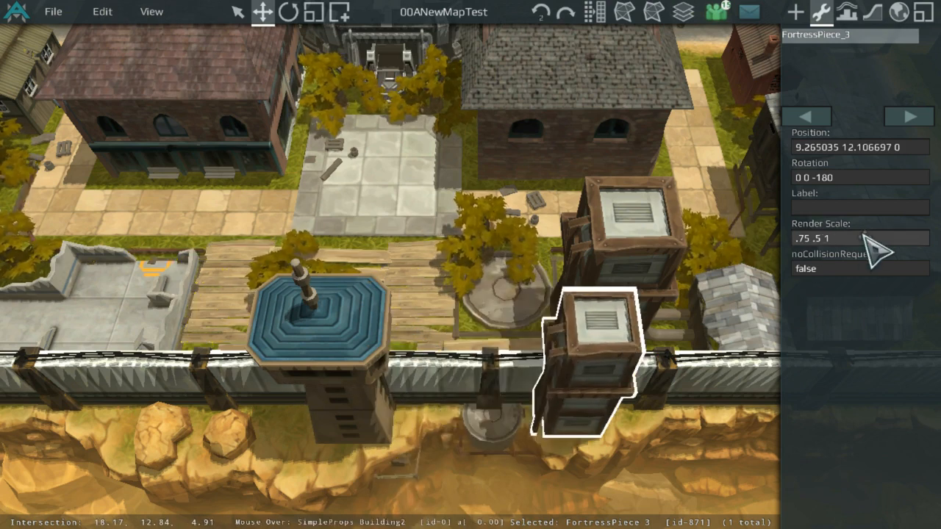
key(BackSpace)
key(Return)
Step: Paste a copy of the scaled tower piece and delete the original
key(ctrl+c)
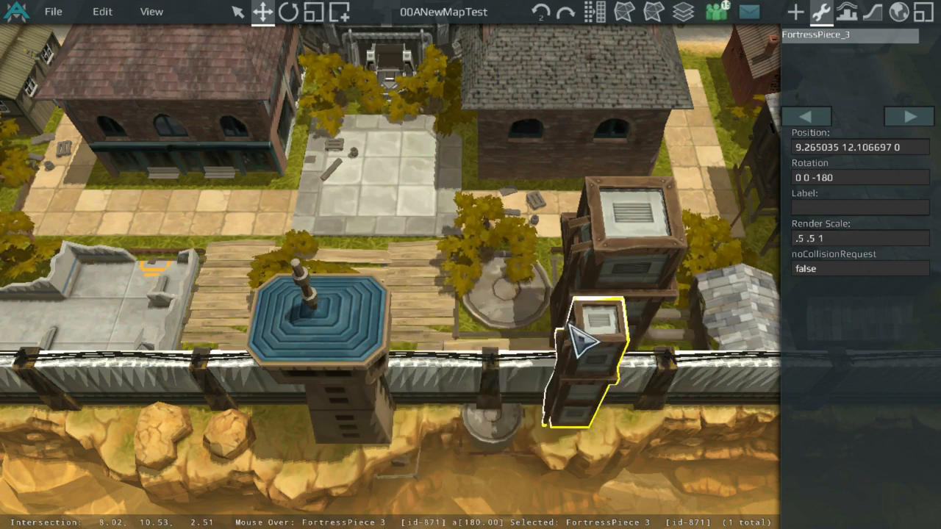
key(ctrl+v)
click(591, 321)
key(Delete)
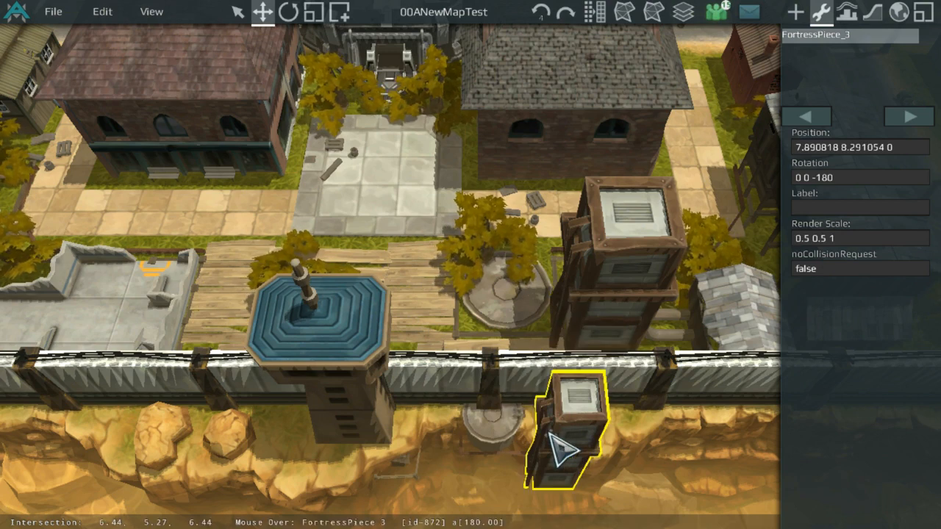
Step: Set the scaled tower piece's position to 0 8.5 0, matching the fountain tower
click(309, 387)
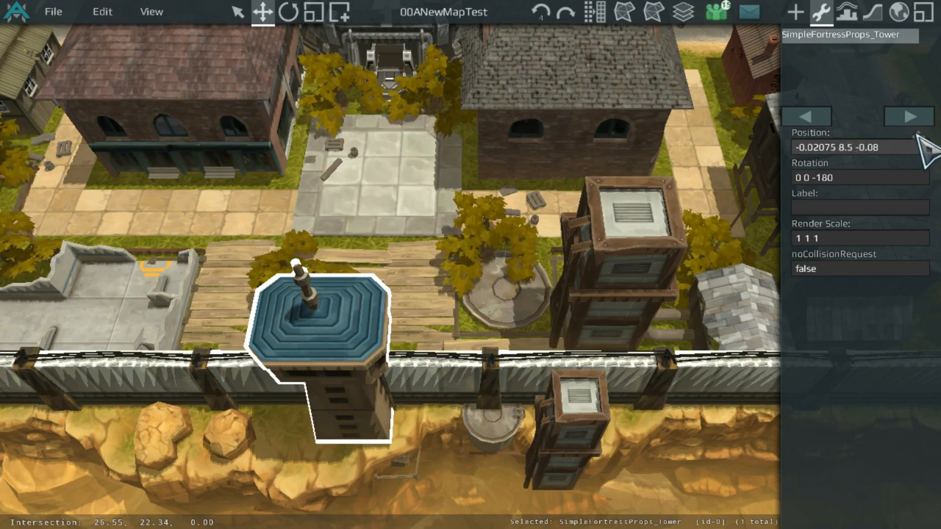
click(588, 416)
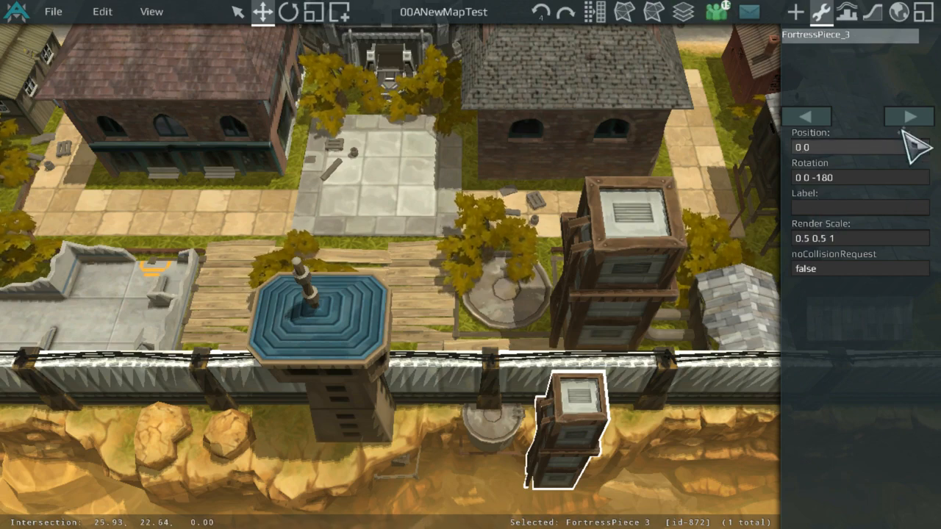
key(Return)
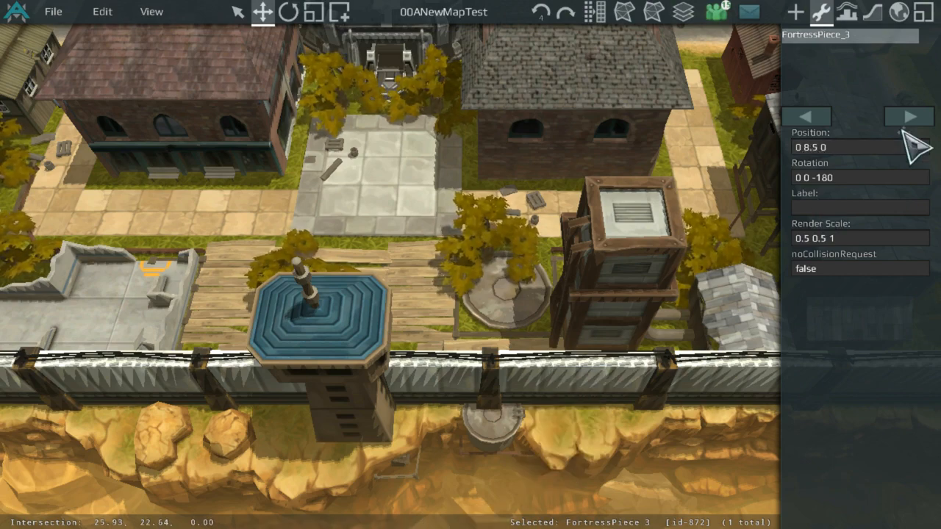
middle_drag(430, 329, 563, 250)
scroll(511, 315, up, 4)
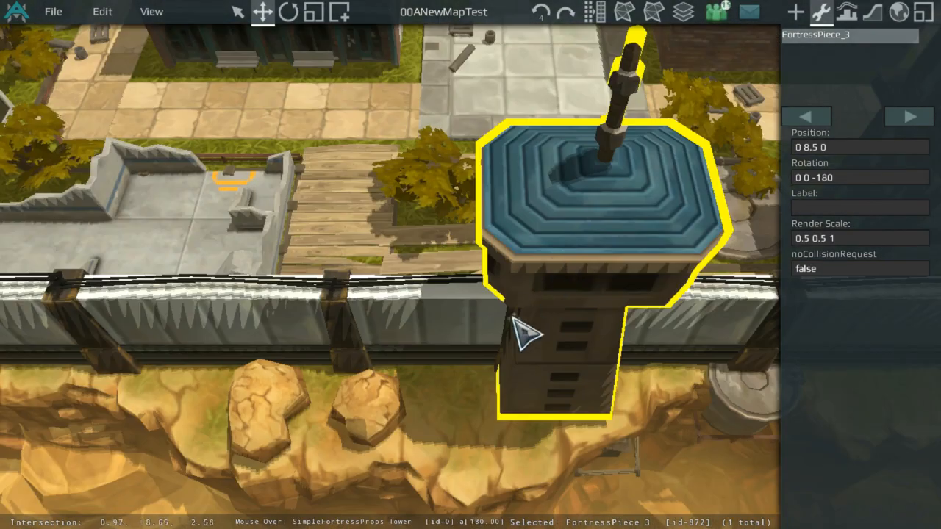
Step: Inspect the scaled tower piece in front of the canyon wall from several angles
scroll(469, 394, down, 1)
scroll(692, 318, down, 3)
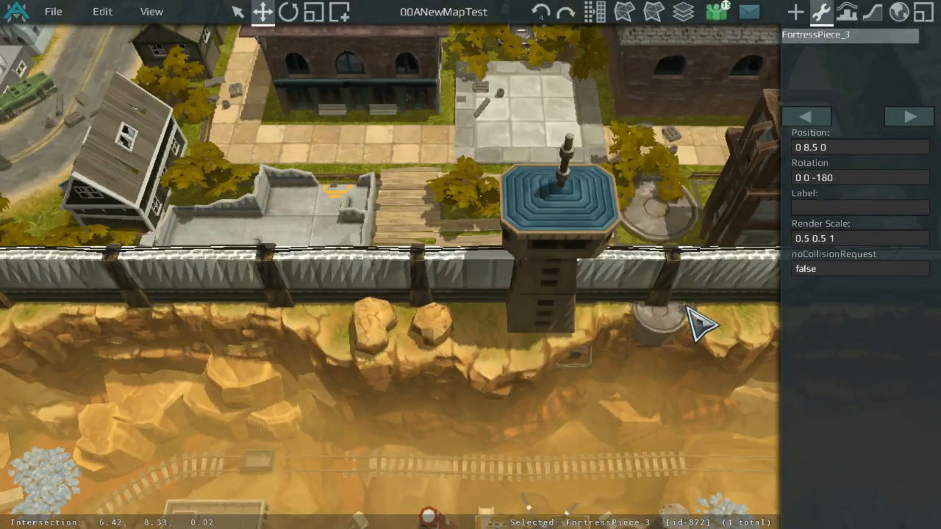
middle_drag(694, 319, 447, 326)
scroll(431, 332, up, 3)
scroll(423, 334, down, 3)
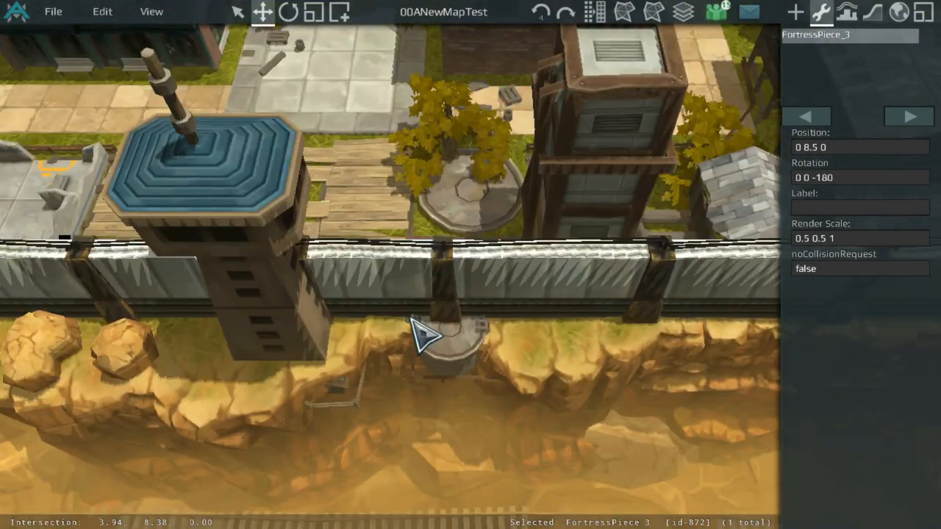
scroll(306, 349, up, 3)
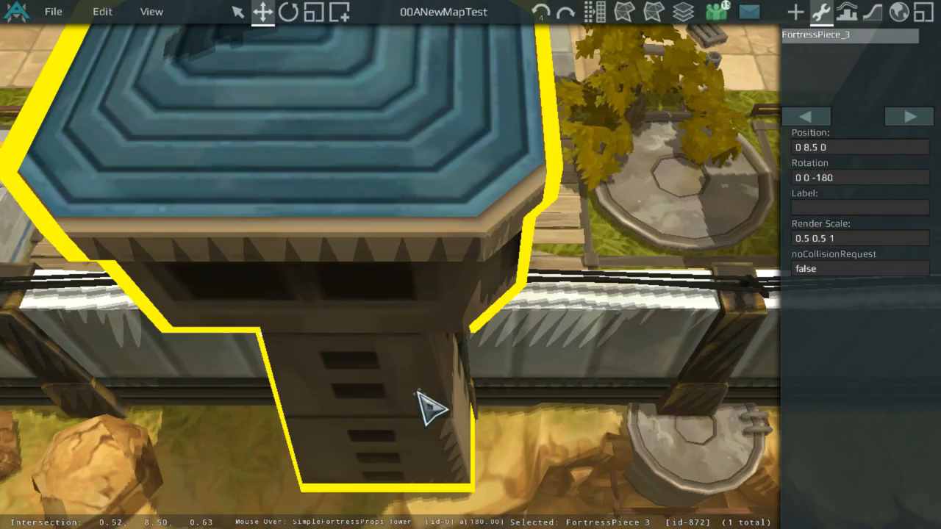
middle_drag(418, 391, 399, 304)
click(257, 395)
scroll(532, 168, down, 2)
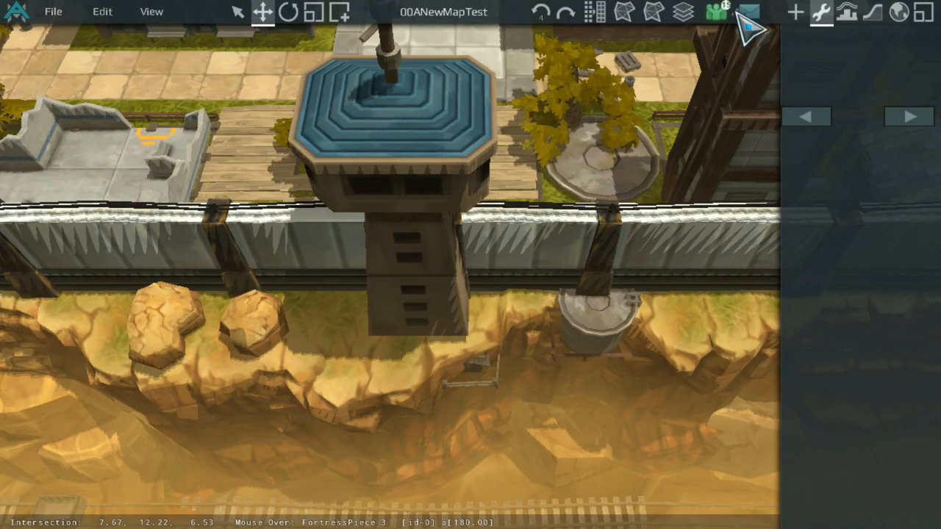
click(844, 13)
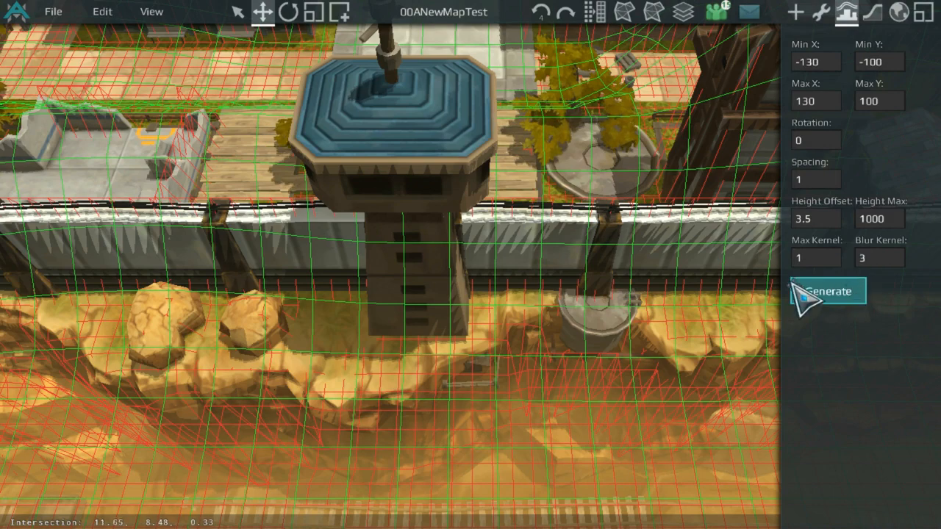
click(821, 12)
Step: Duplicate the tower piece, turn the copy to rotation 0 0 -90 and remove the original
scroll(536, 183, up, 3)
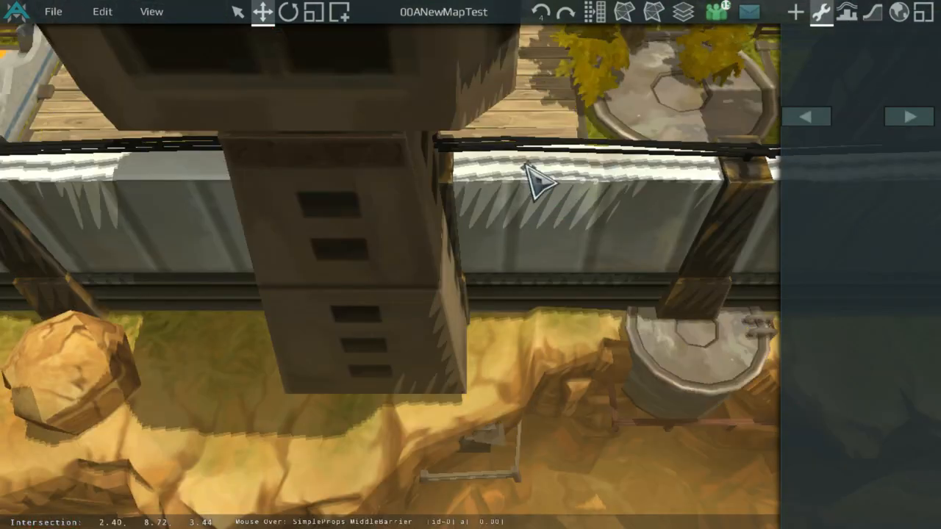
click(481, 202)
drag(470, 188, 638, 210)
scroll(580, 231, down, 3)
key(ctrl+d)
drag(714, 233, 678, 281)
click(879, 147)
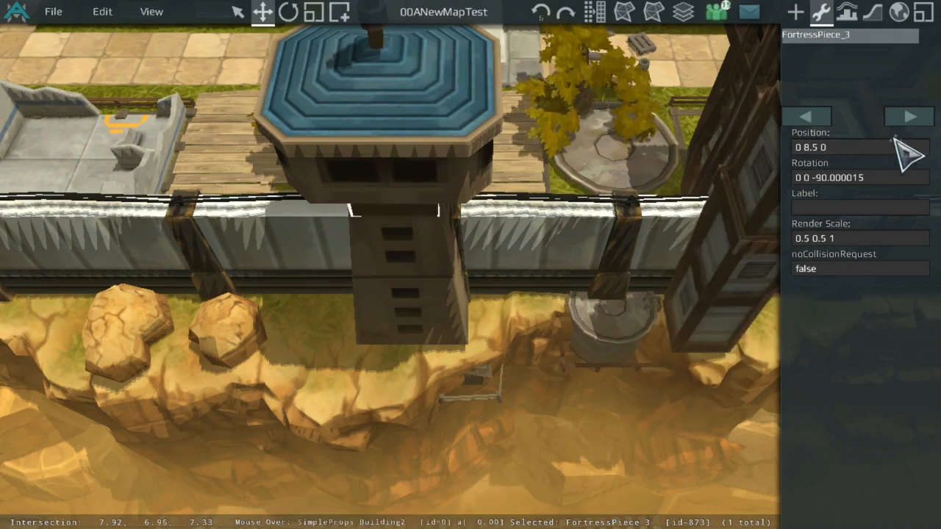
key(Delete)
click(732, 283)
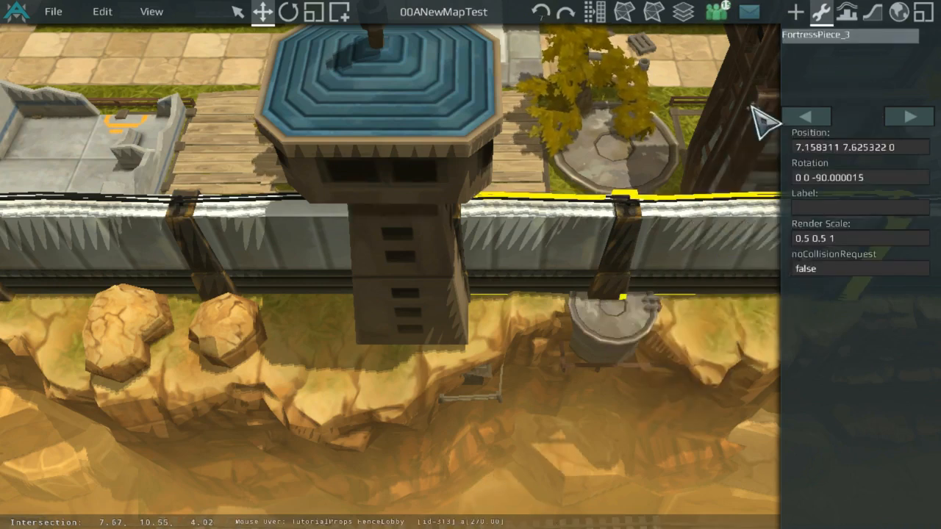
click(847, 13)
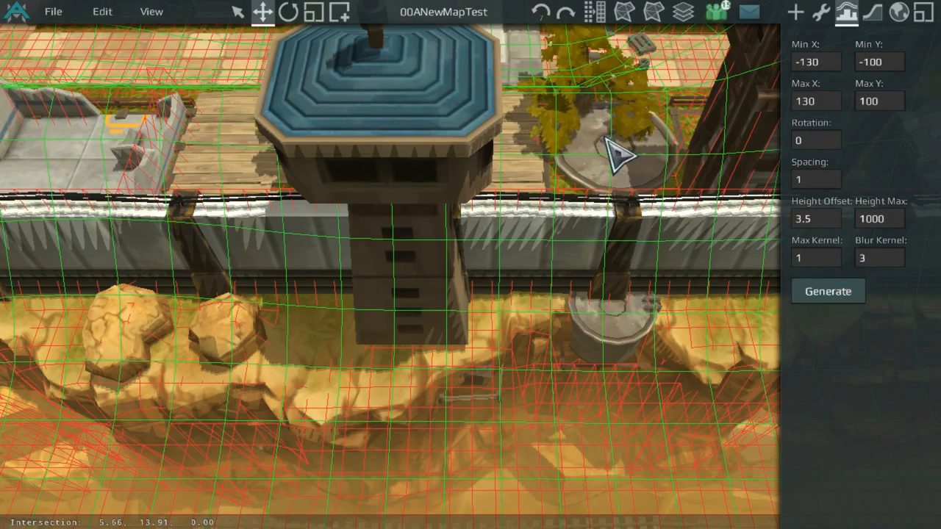
middle_drag(610, 137, 641, 200)
scroll(641, 199, down, 1)
scroll(489, 321, up, 5)
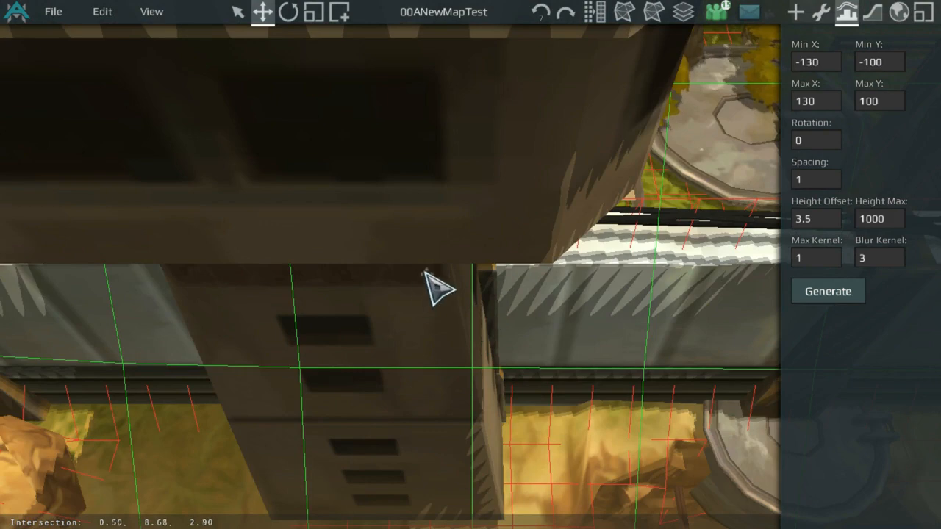
scroll(437, 283, down, 5)
Step: Try taller render scales of 1.5, 1.25 and 1.1 on the tower piece, returning it to 0.5 0.5 1
click(823, 16)
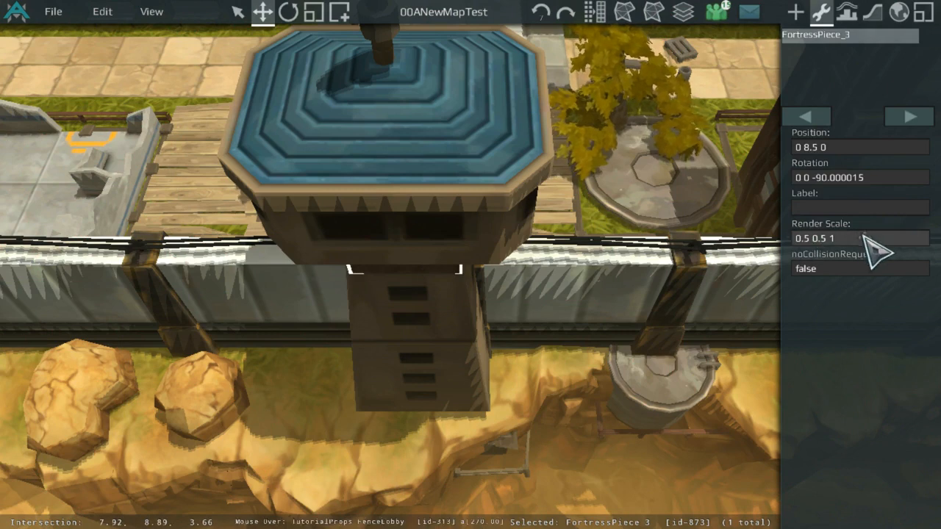
text(5 0.)
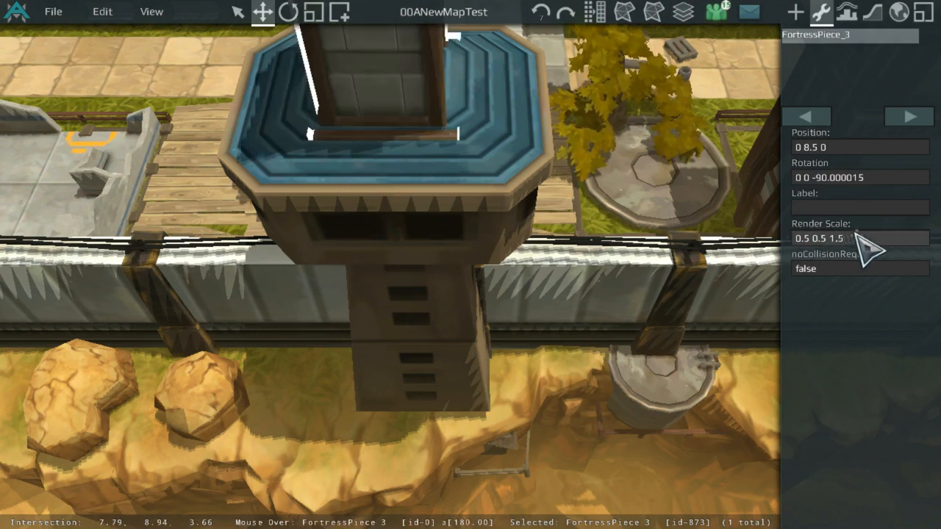
text(5)
scroll(740, 257, down, 3)
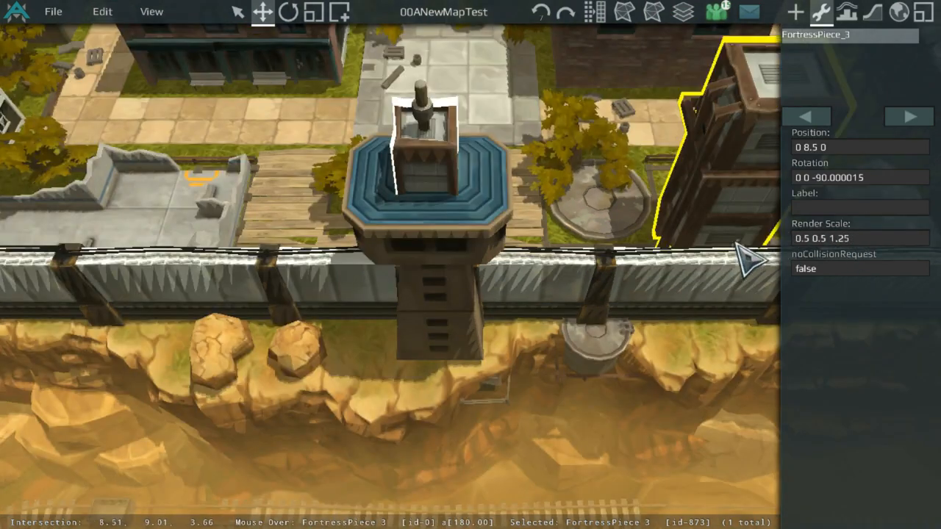
text(1)
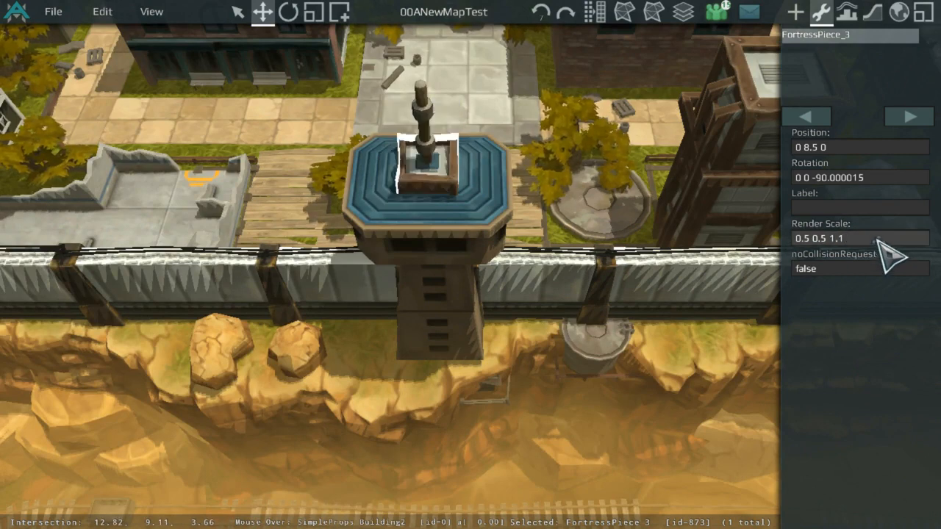
key(BackSpace)
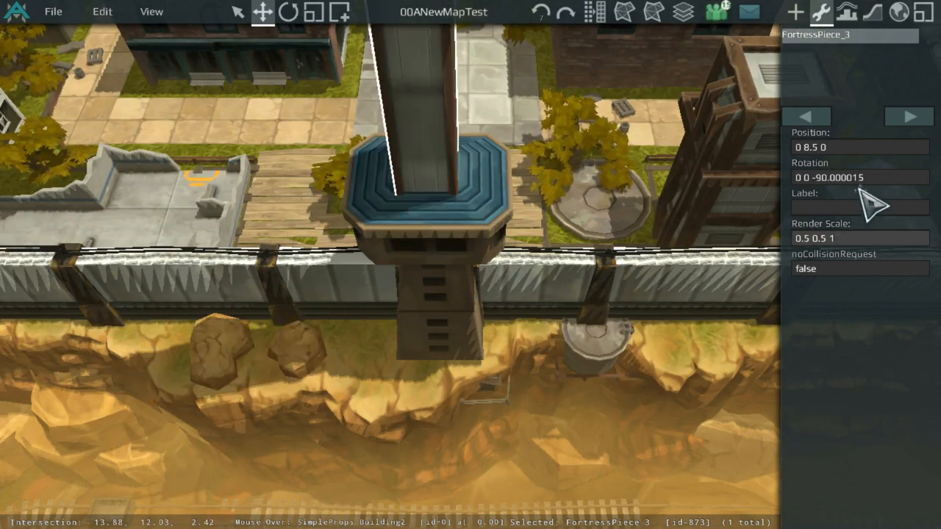
key(Escape)
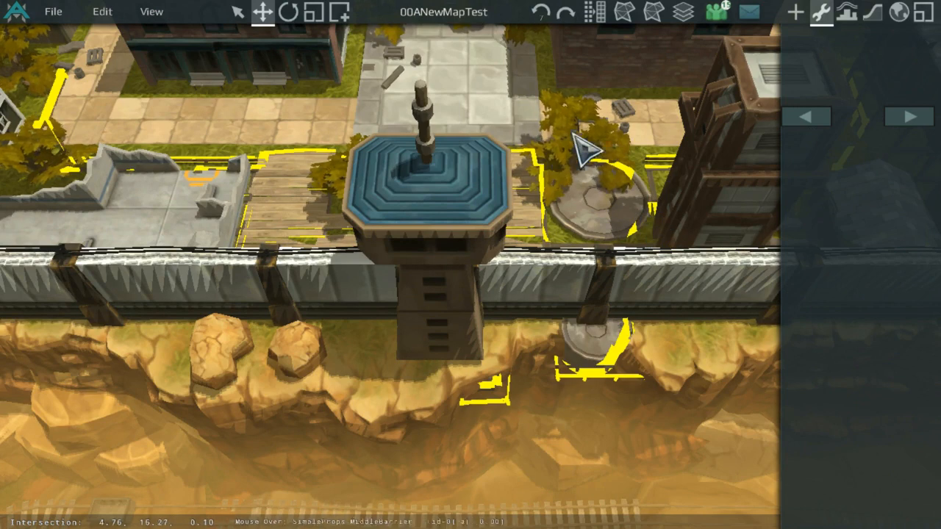
Step: Launch a 1P vs 1P test game of the map
scroll(118, 59, up, 5)
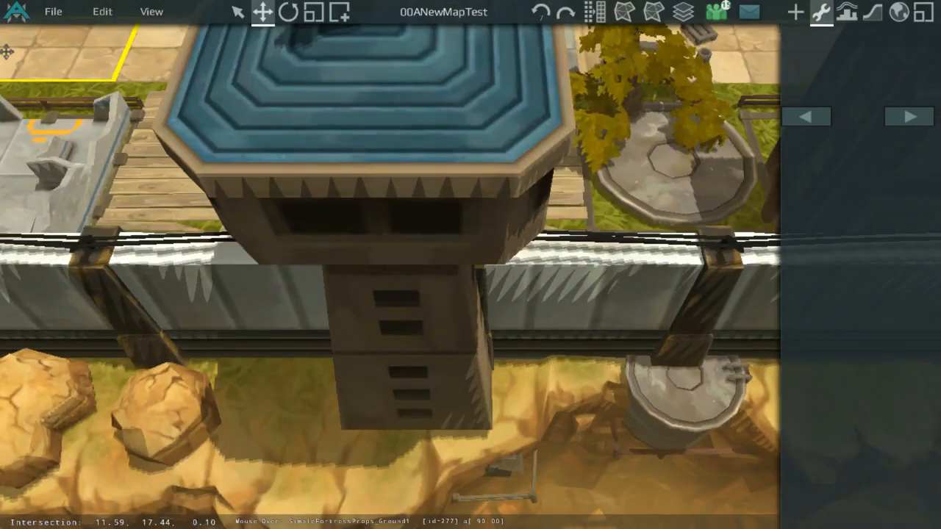
click(37, 10)
click(47, 35)
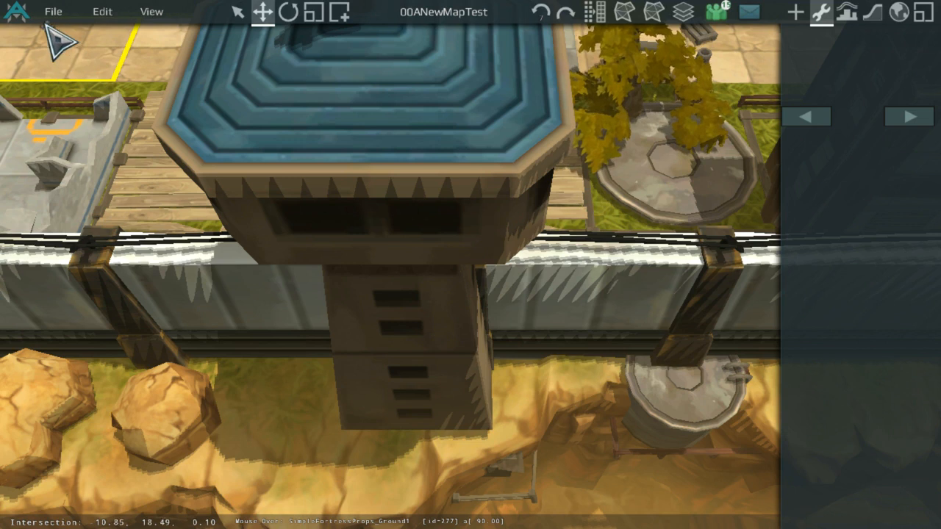
click(52, 11)
click(73, 145)
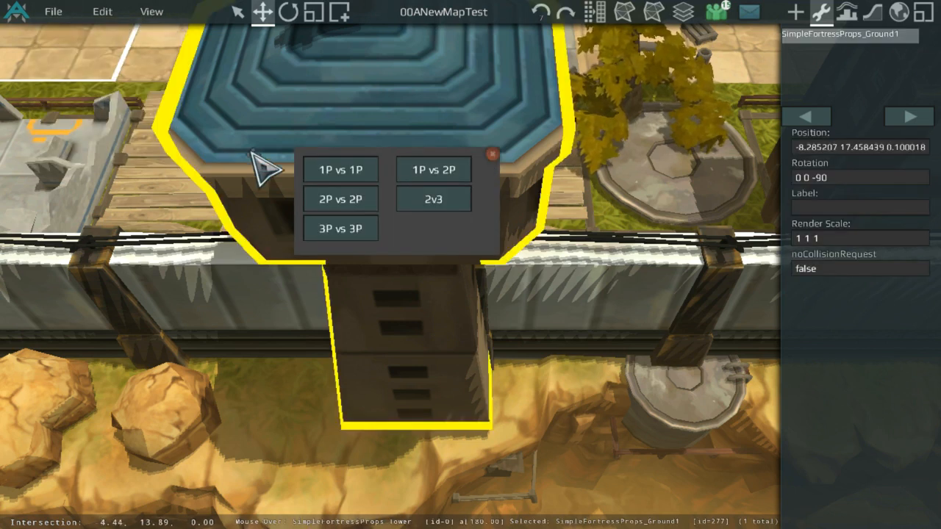
click(325, 175)
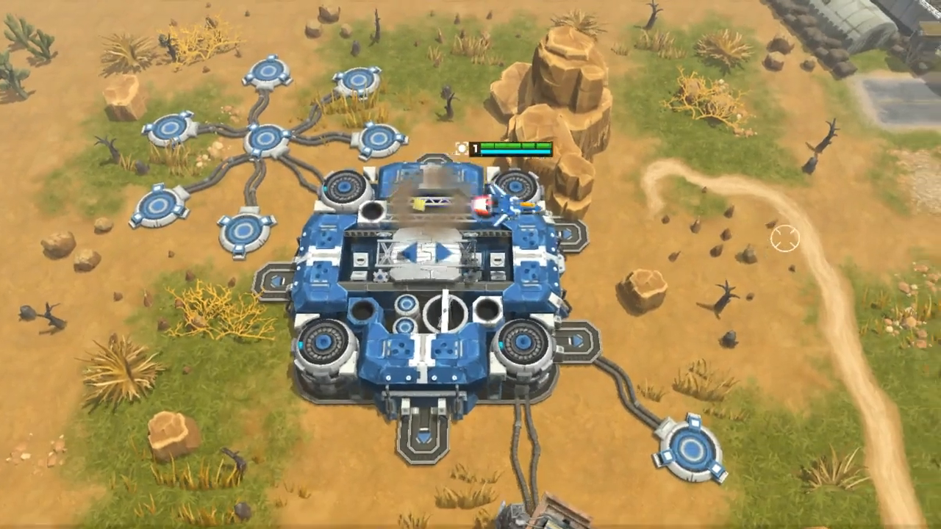
Step: Check the tower at the canyon wall in the test game and return to the map editor
click(498, 425)
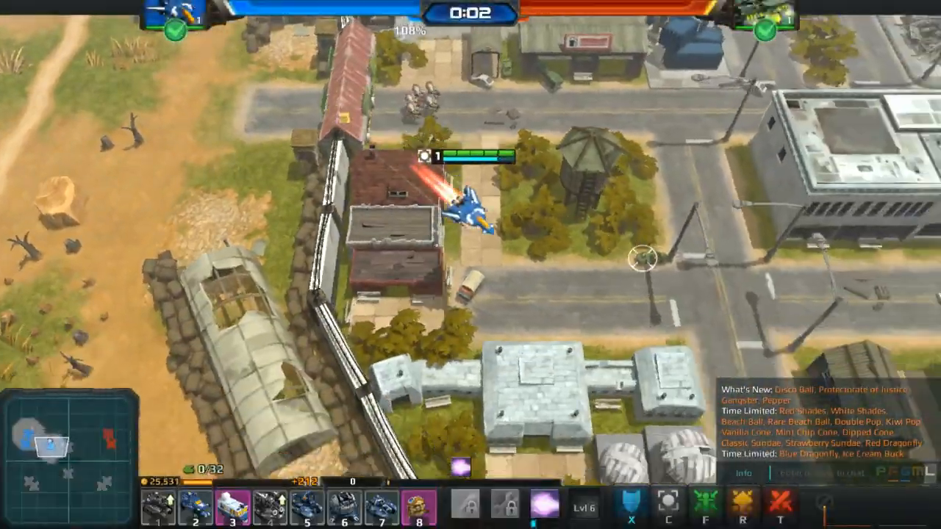
key(s)
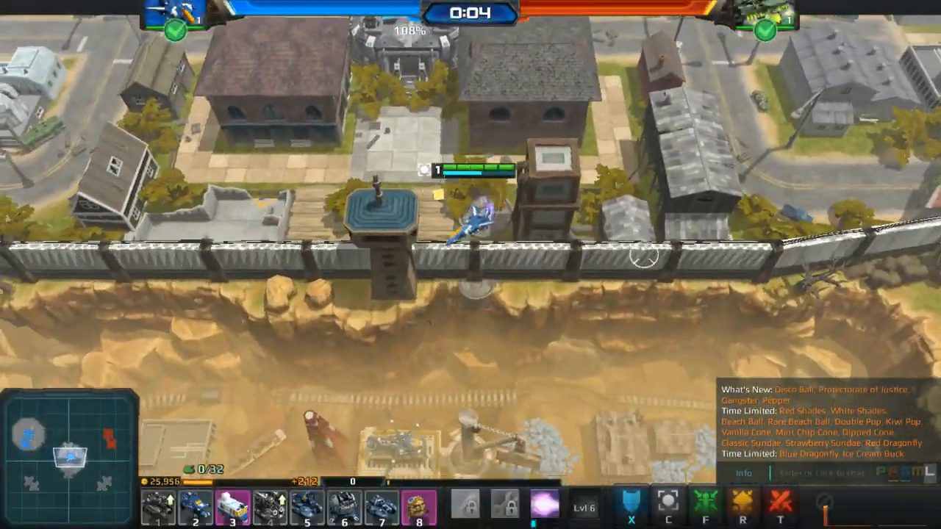
key(s)
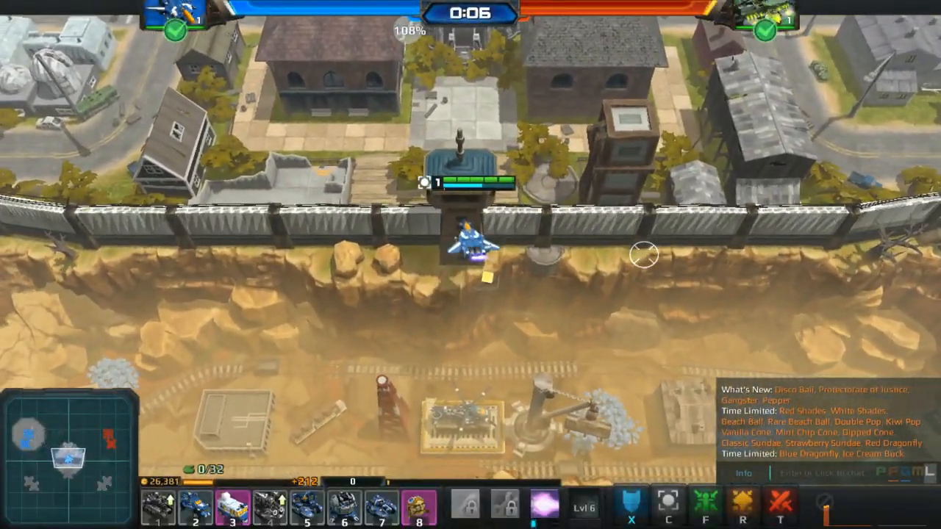
key(Escape)
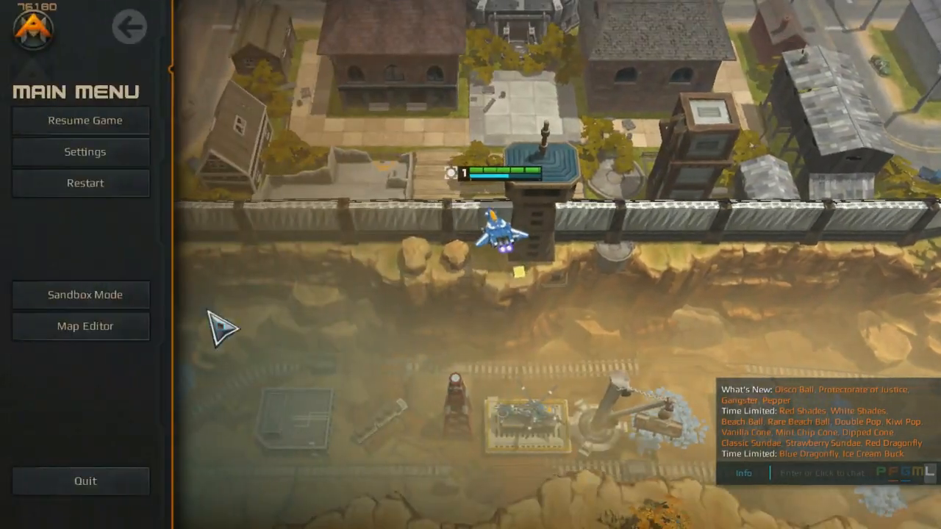
click(133, 327)
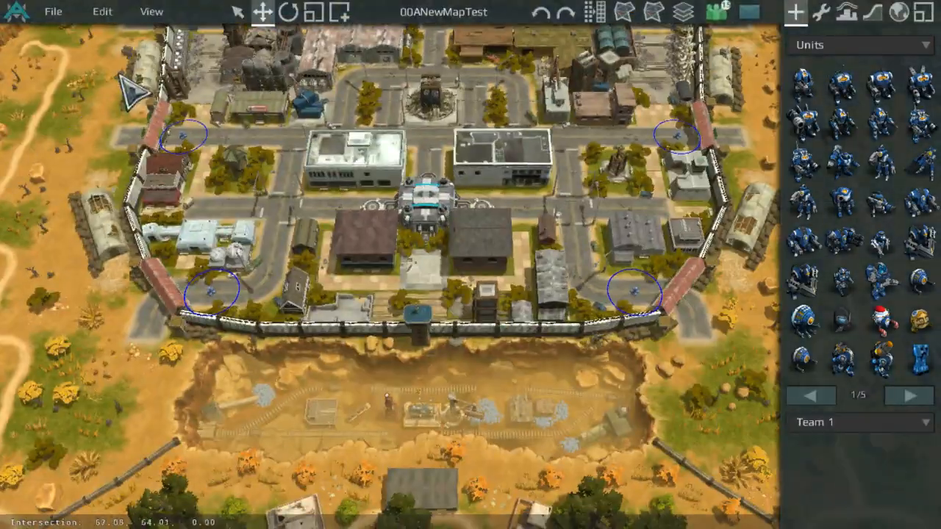
Step: Look around the buildings near the central base for a prop to reuse
key(s)
scroll(311, 189, up, 6)
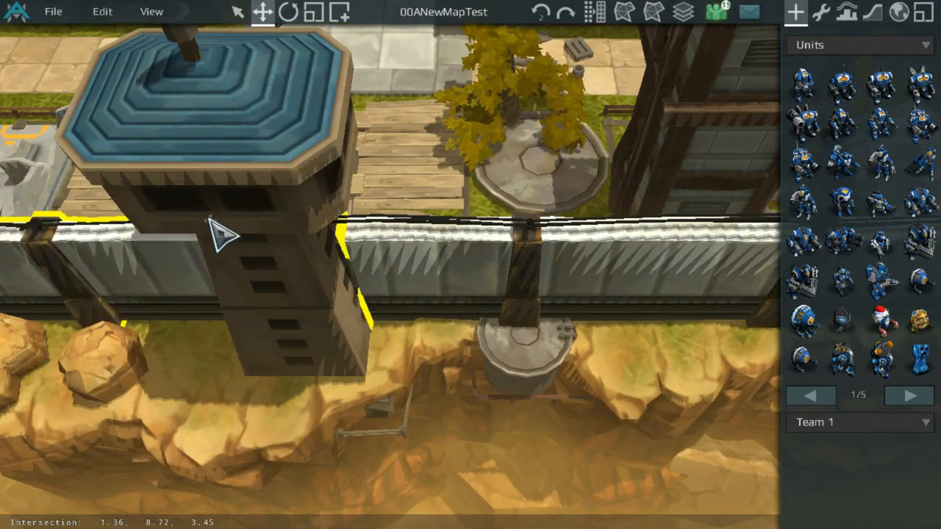
scroll(220, 234, down, 6)
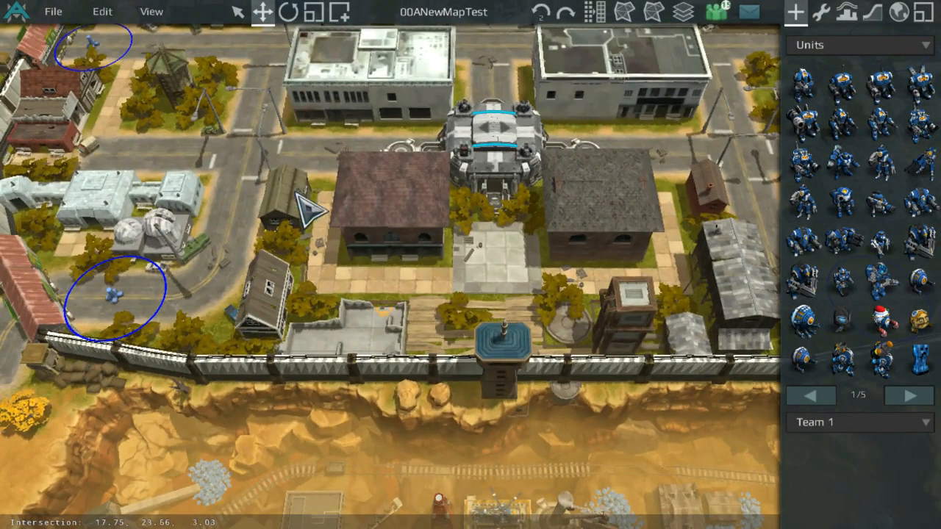
middle_drag(311, 211, 378, 384)
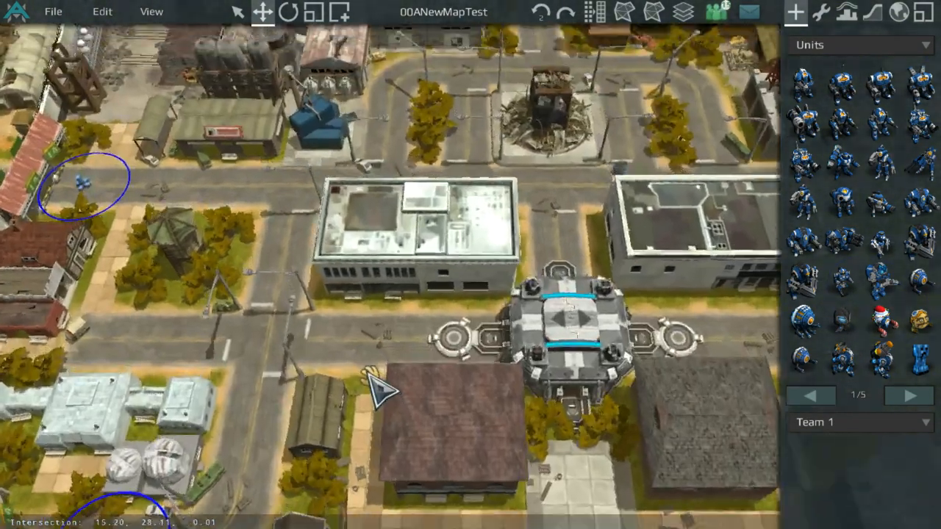
scroll(397, 184, up, 8)
scroll(441, 254, down, 2)
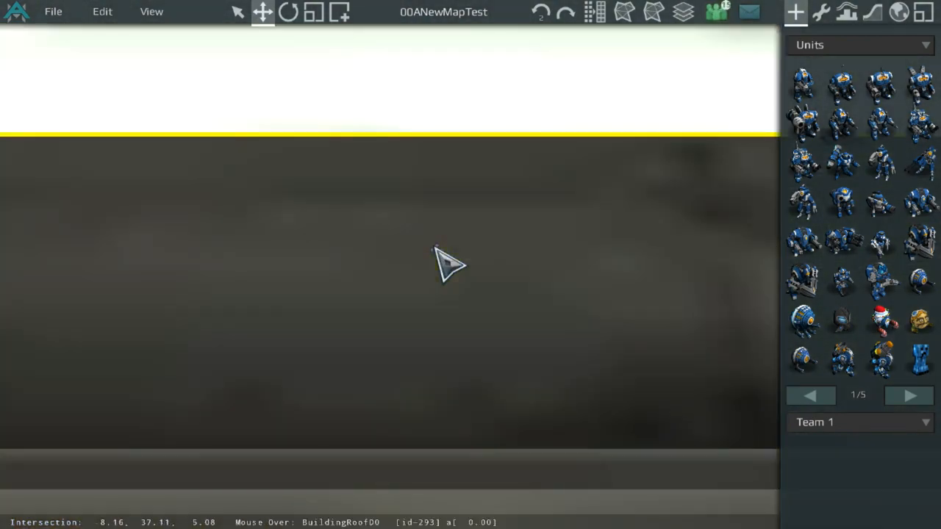
click(416, 309)
scroll(452, 330, down, 6)
scroll(463, 317, up, 8)
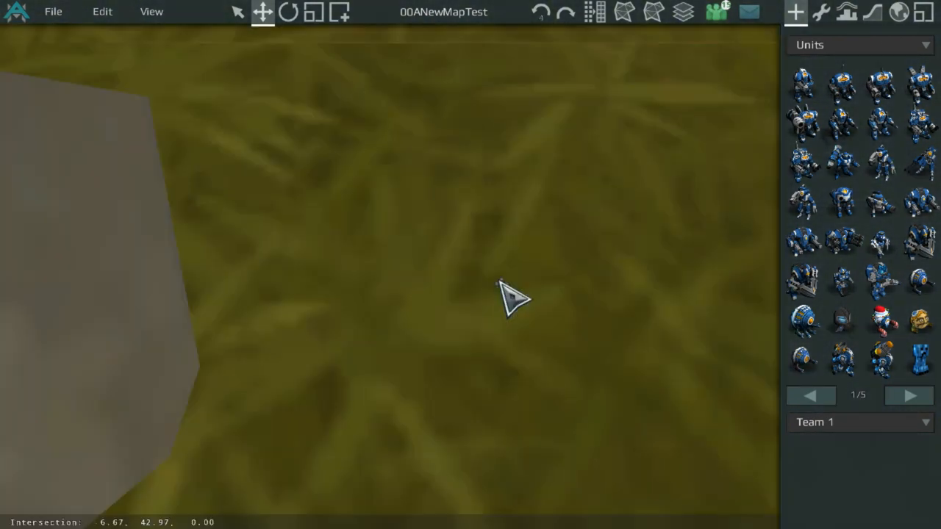
scroll(514, 298, down, 3)
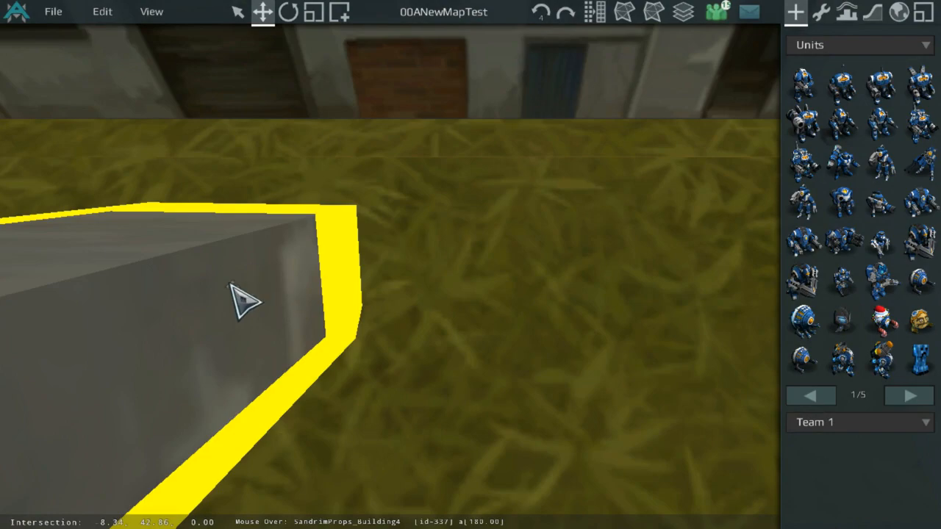
Step: Move the Sandrim building prop over the tower piece at the canyon wall with render scale 0.8 0.5 2
click(243, 300)
scroll(358, 294, down, 6)
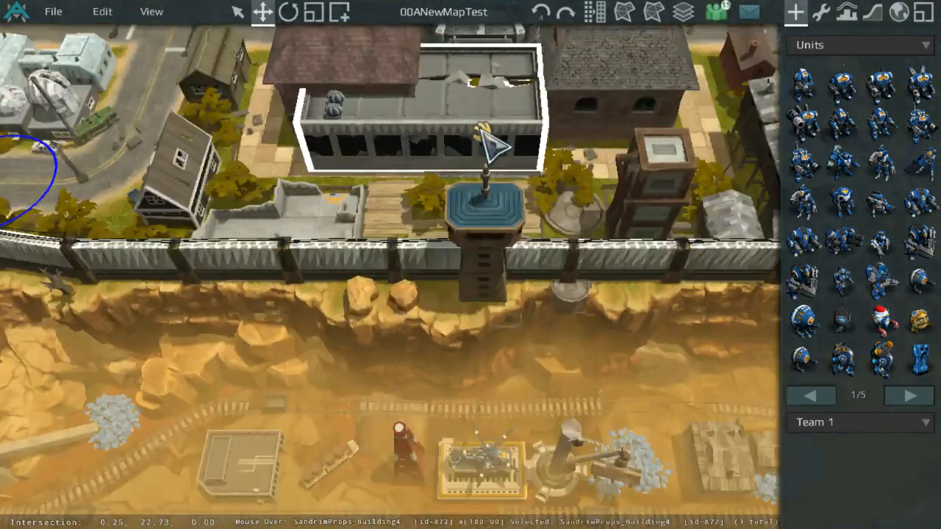
drag(479, 129, 603, 294)
scroll(510, 251, up, 3)
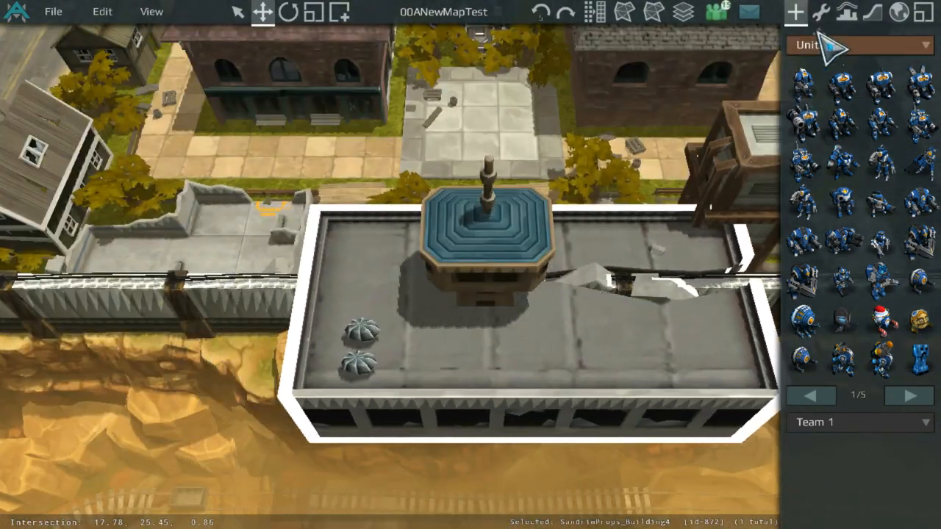
click(821, 12)
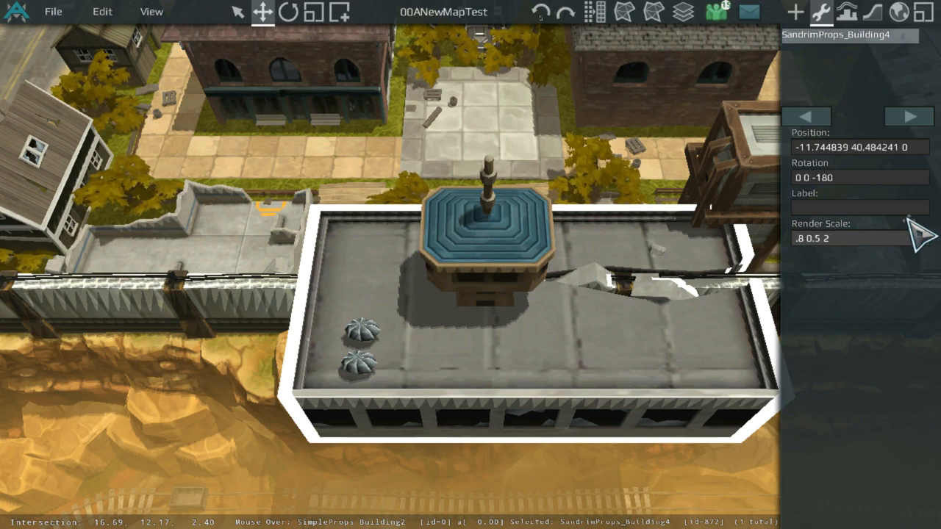
key(Return)
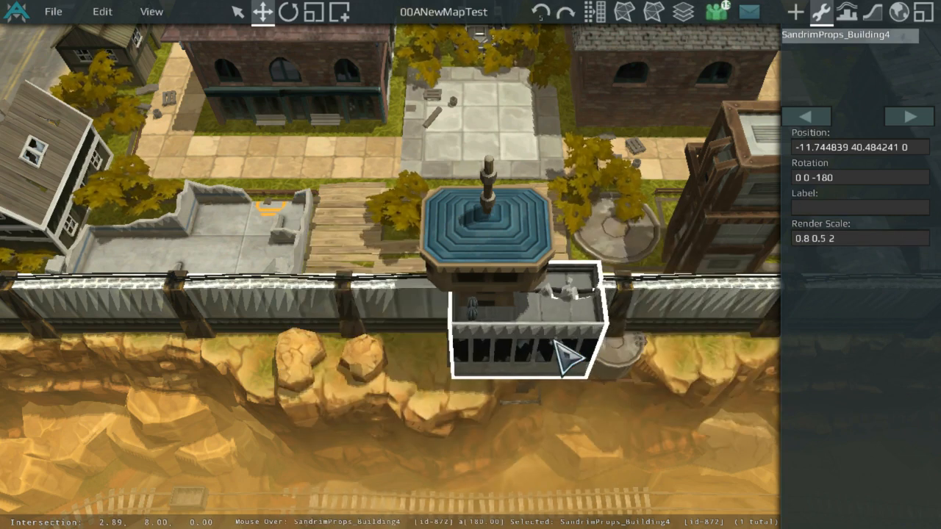
Step: Set the Sandrim building prop's render scale to 0.5 0.4 1
click(881, 243)
text(1)
key(Return)
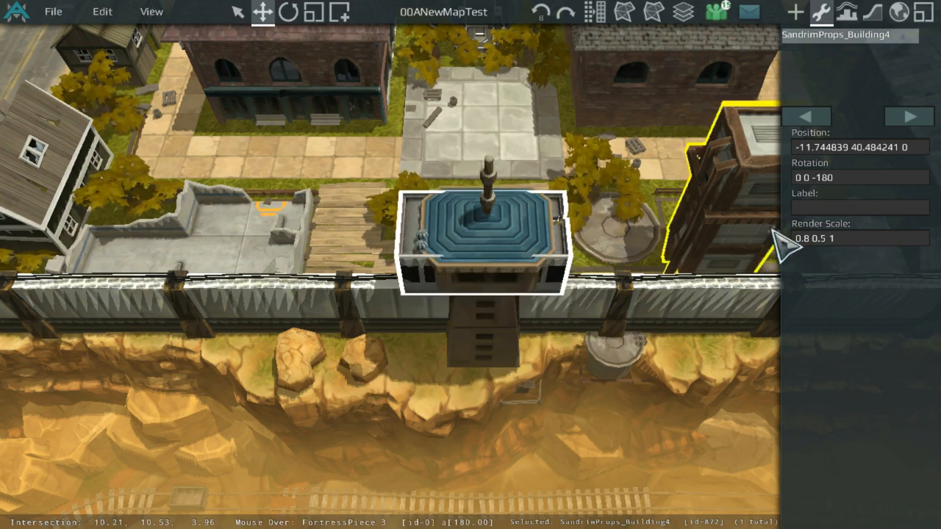
text(4)
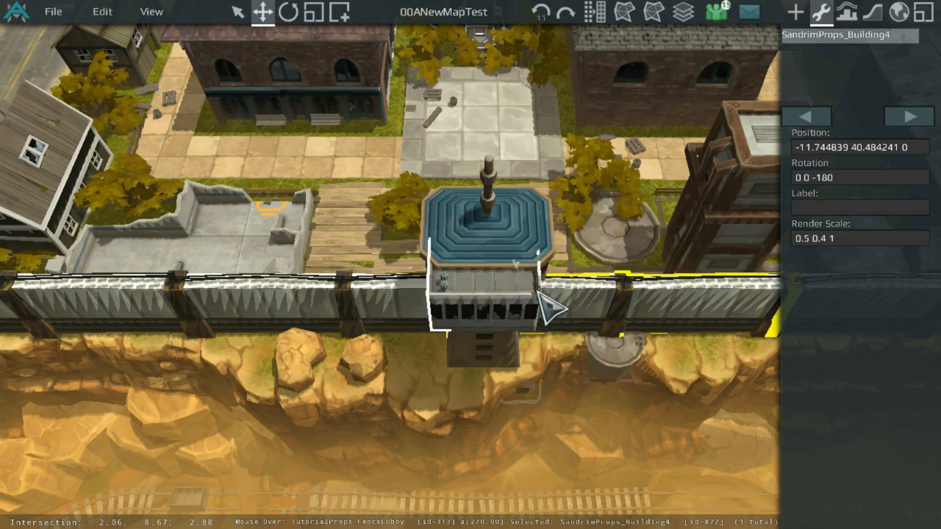
Step: Set the building's position to 0 8.5 5 so it sits on top of the tower piece
click(473, 248)
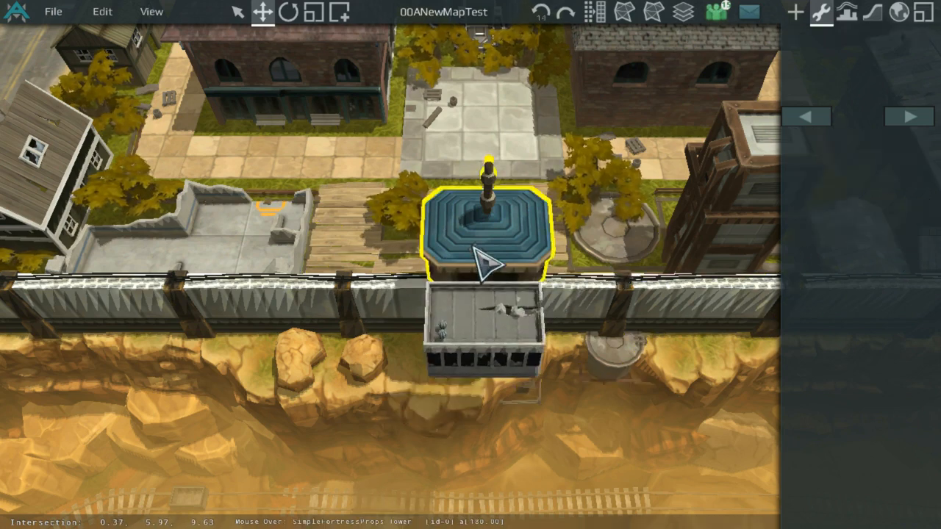
click(495, 309)
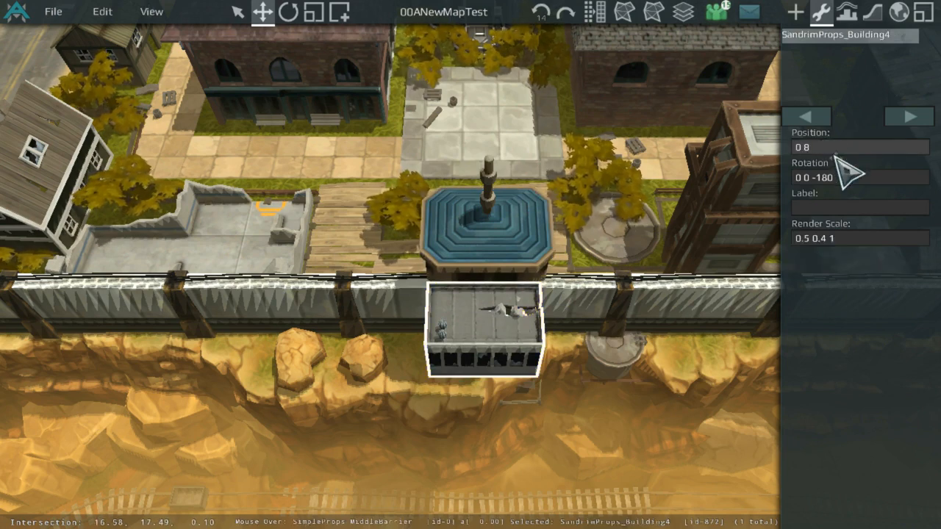
text(5 5)
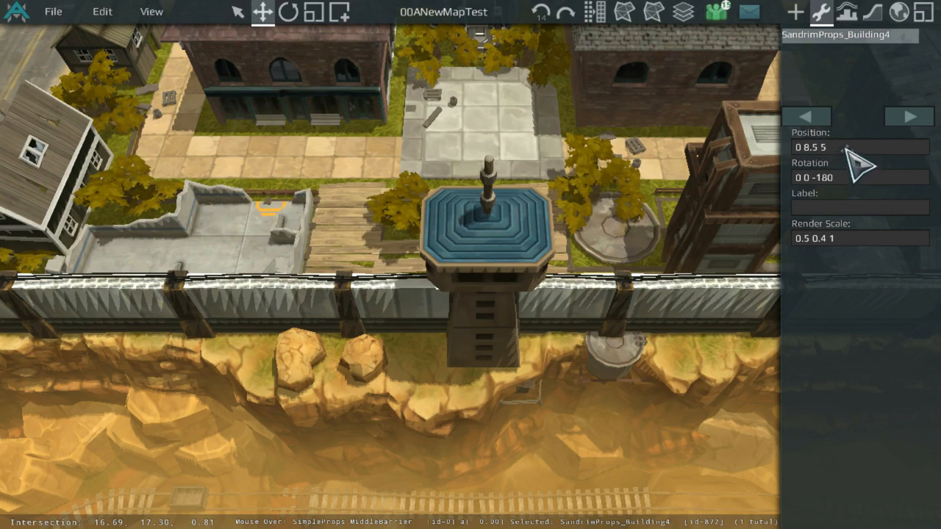
Step: Raise the building's position to 0 8.5 6
scroll(567, 236, up, 3)
click(491, 347)
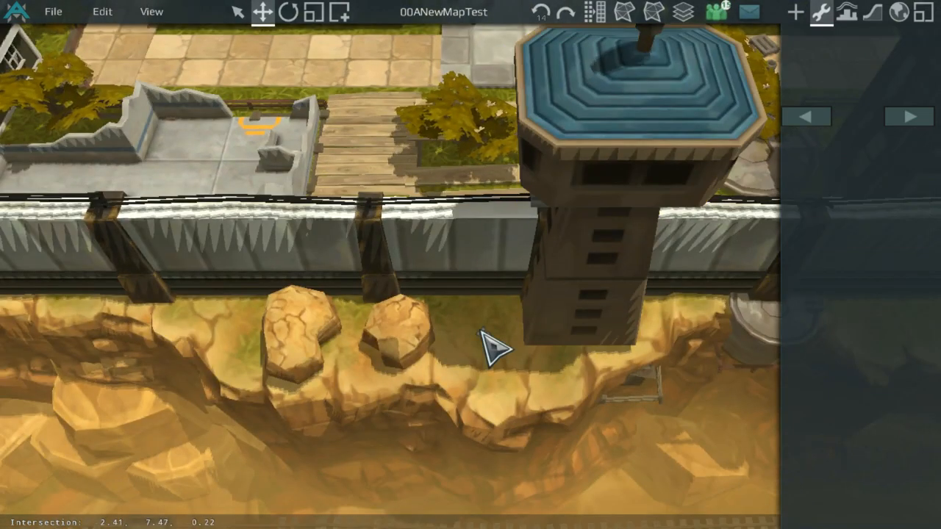
scroll(491, 348, up, 2)
scroll(490, 346, down, 2)
scroll(507, 280, up, 1)
click(518, 225)
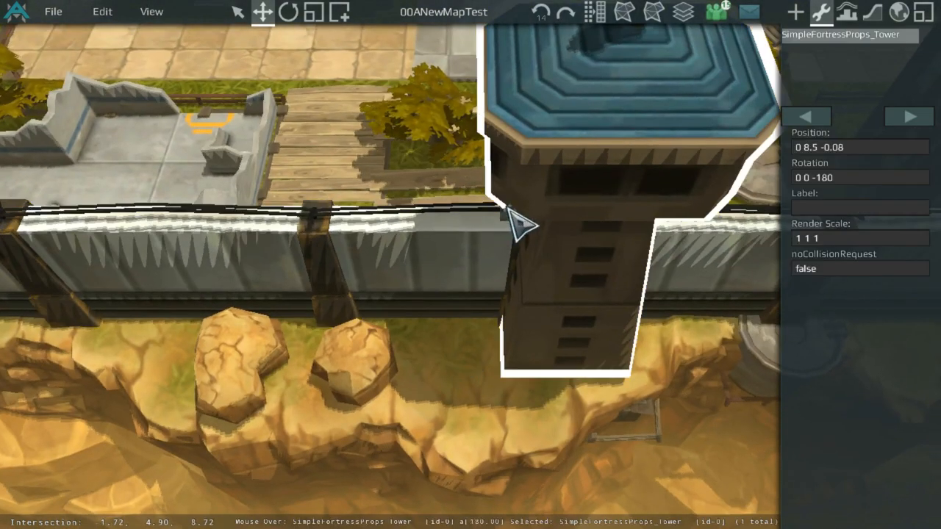
click(506, 212)
click(832, 147)
key(BackSpace)
text(6)
key(Return)
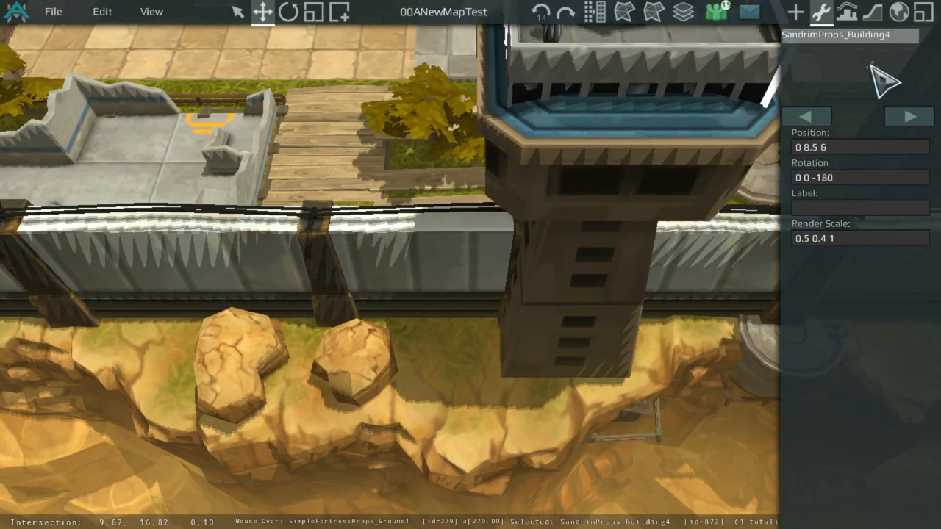
Step: Lower the building's elevation through 5.5 and 5.1 back to 5
click(851, 140)
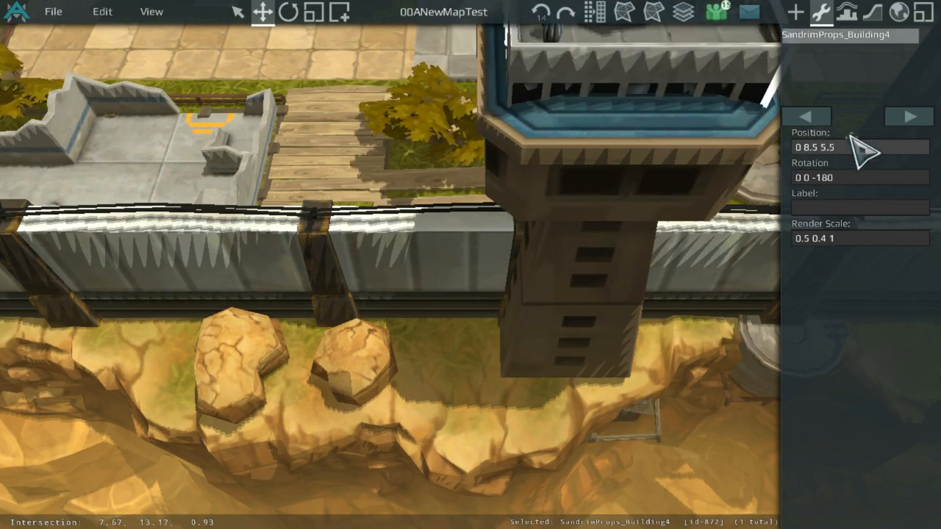
key(Return)
key(Return)
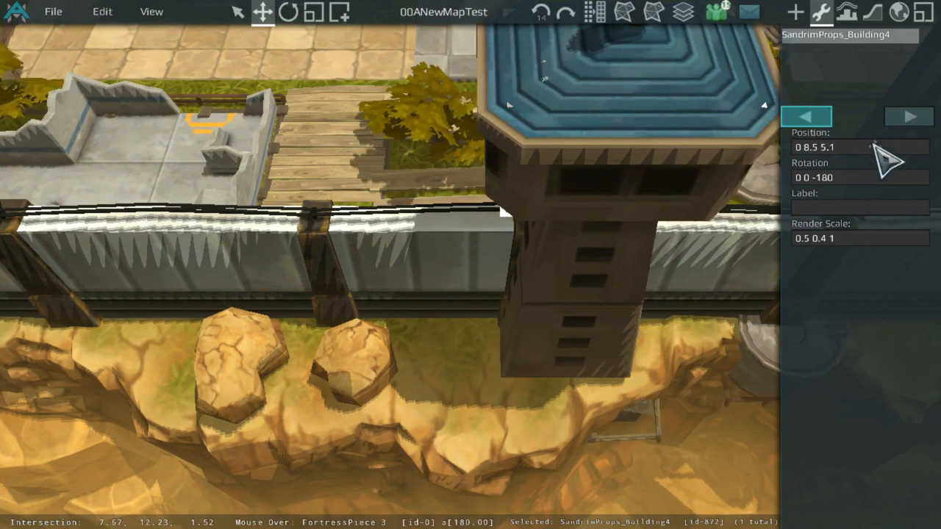
click(874, 145)
key(Return)
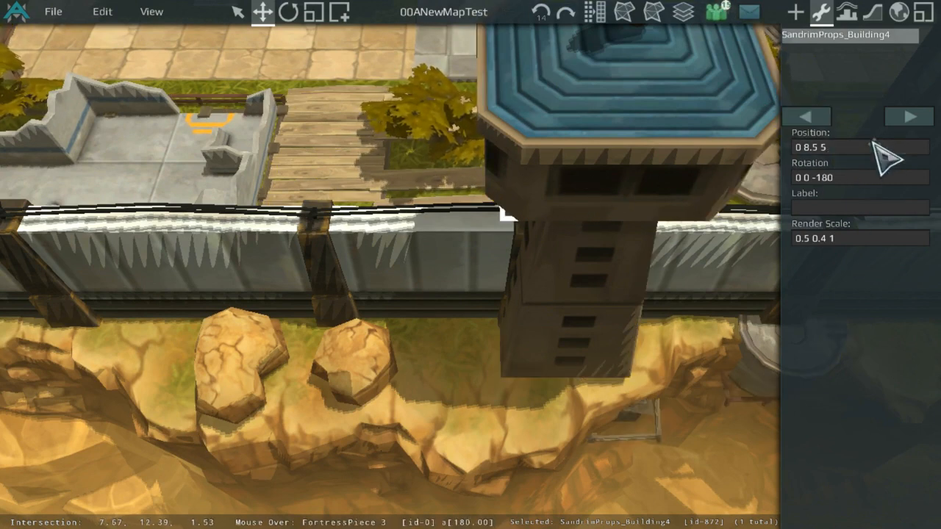
Step: Regenerate the height grid with the current settings
click(535, 405)
middle_drag(532, 366, 284, 336)
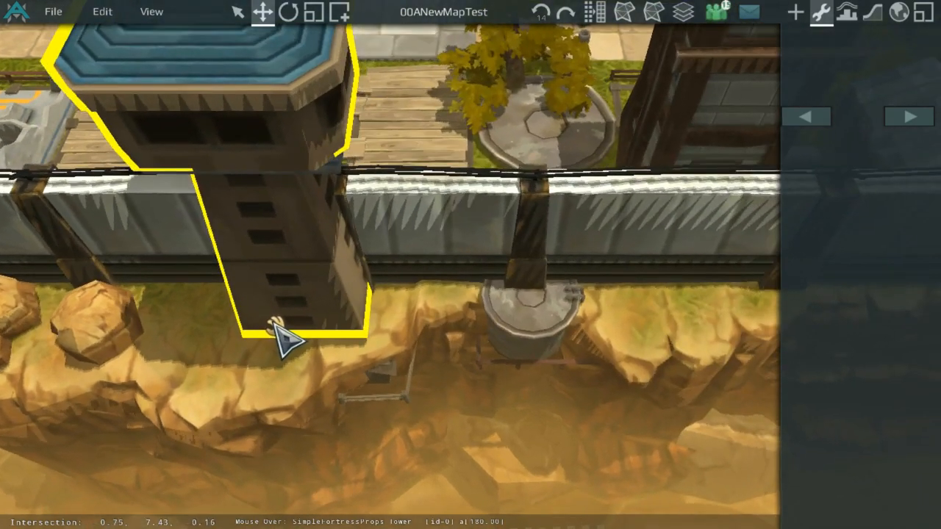
middle_drag(407, 84, 525, 105)
scroll(525, 105, up, 3)
scroll(529, 105, down, 2)
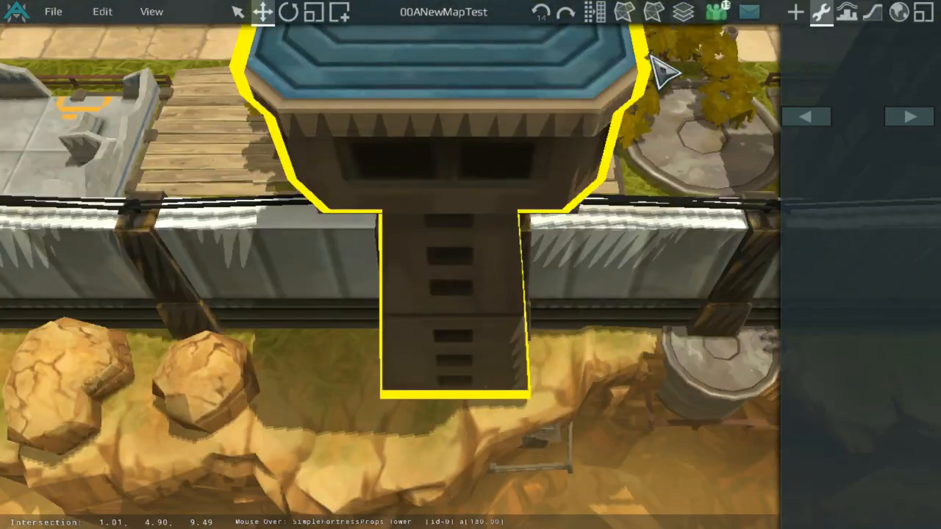
click(846, 12)
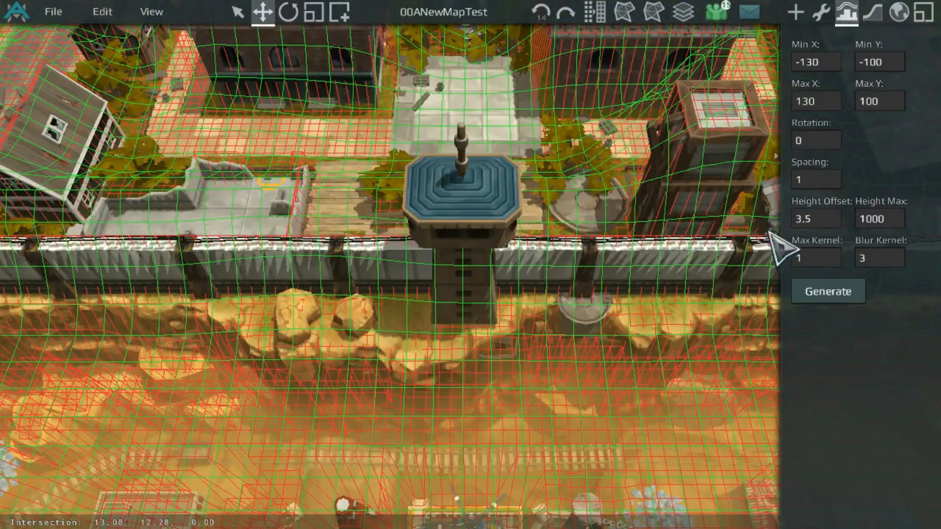
click(851, 292)
Step: Delete the stray prop selected beside the tower at the canyon wall
middle_drag(721, 184, 664, 196)
scroll(664, 196, up, 5)
click(821, 12)
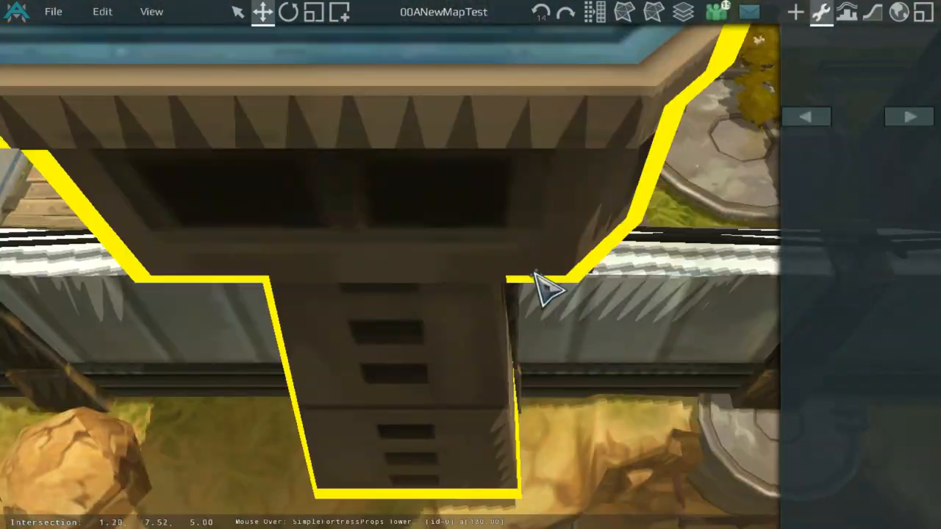
middle_drag(535, 273, 478, 122)
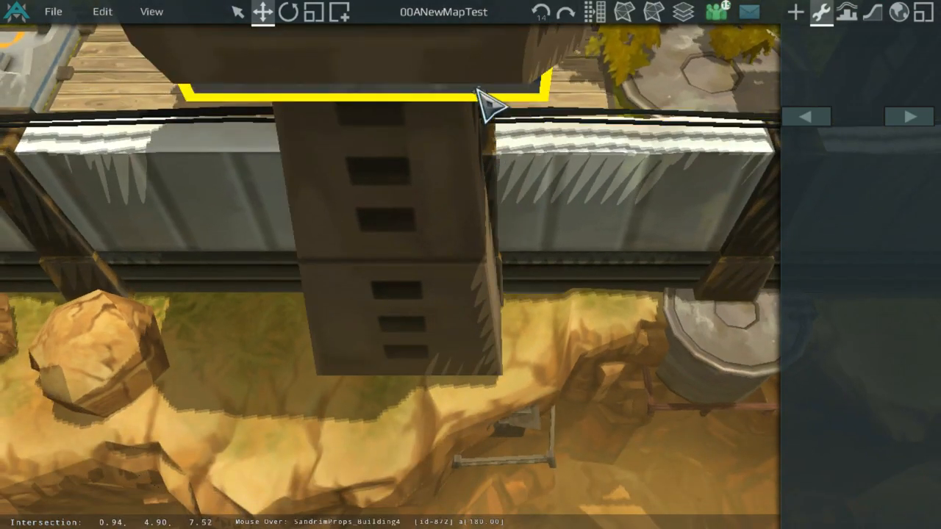
drag(479, 89, 432, 328)
shift+drag(387, 360, 553, 309)
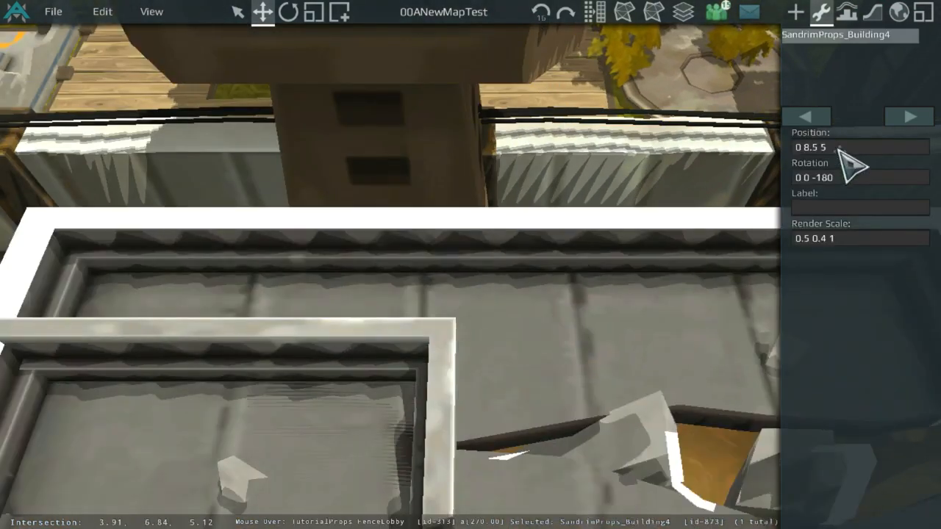
click(842, 149)
key(Return)
scroll(456, 368, down, 5)
click(392, 404)
key(Delete)
Step: Regenerate the height grid and inspect the tower against it from several angles
click(846, 10)
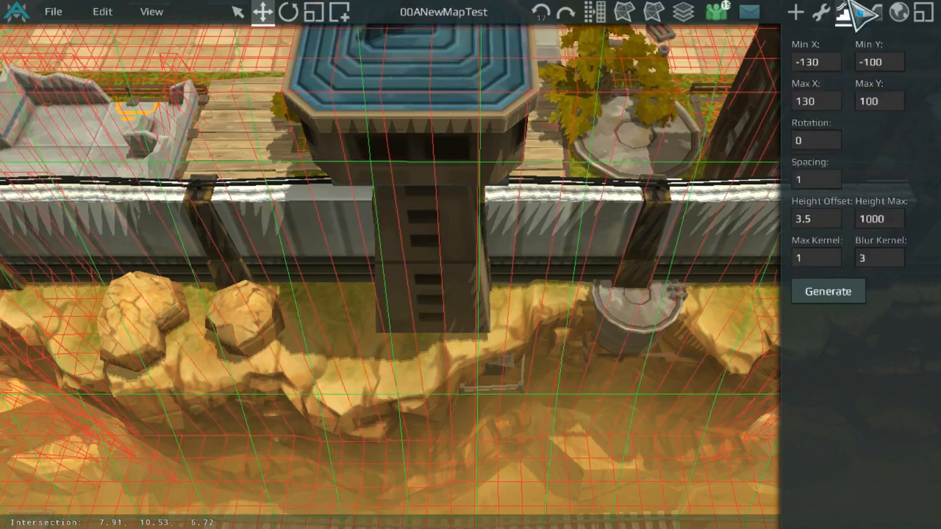
click(847, 282)
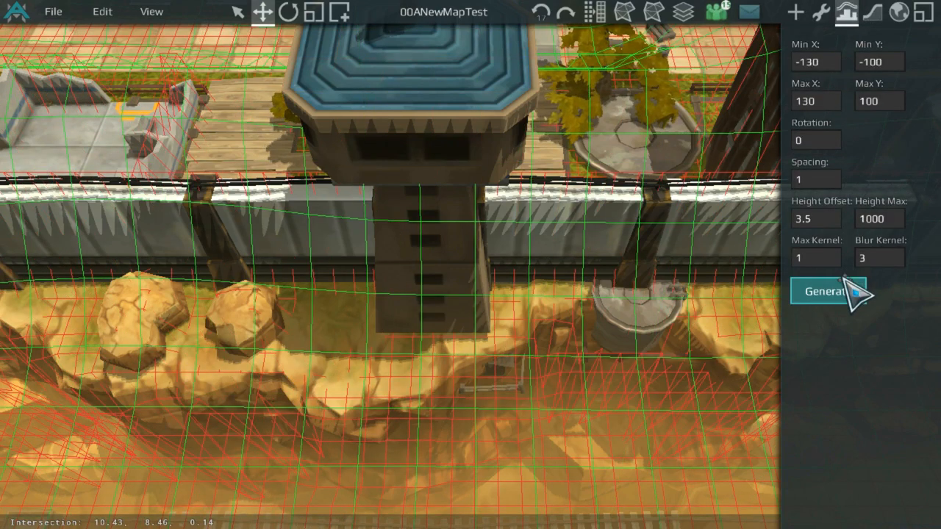
scroll(519, 210, down, 3)
middle_drag(519, 210, 502, 245)
scroll(651, 229, up, 4)
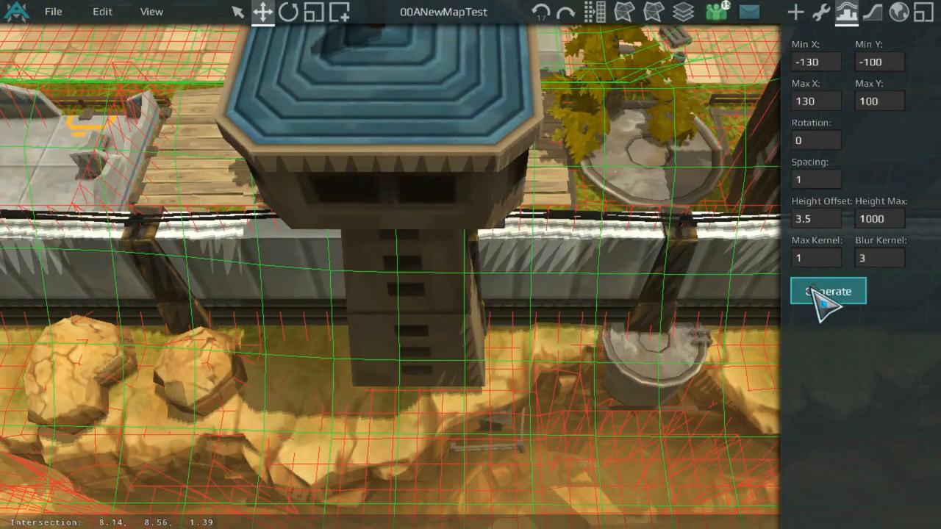
scroll(525, 242, down, 3)
middle_drag(478, 200, 462, 267)
scroll(507, 177, up, 4)
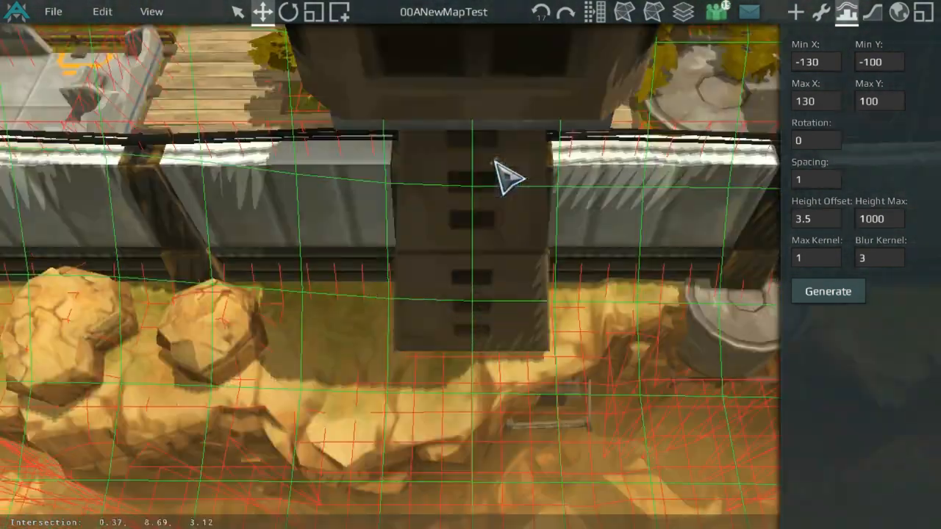
scroll(508, 176, down, 3)
scroll(393, 229, up, 3)
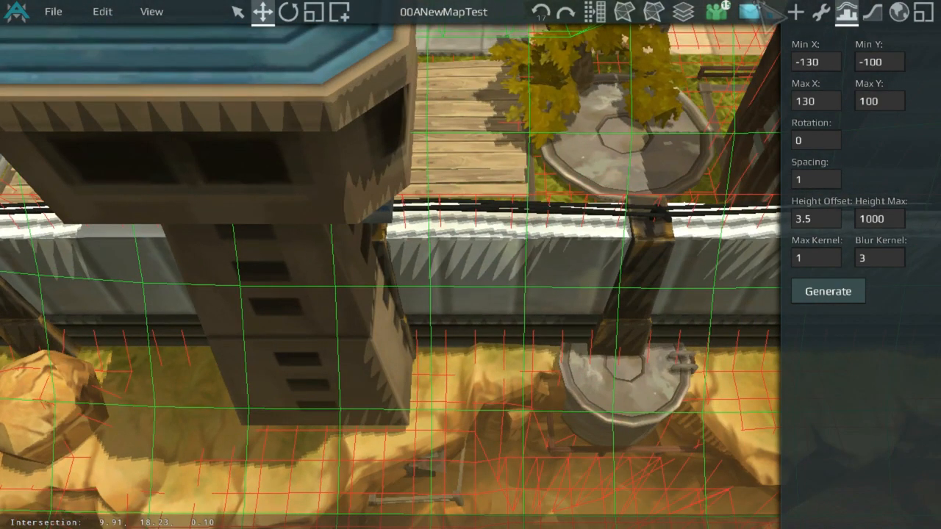
Step: Set the building's position to 0 8.5 5.1
click(821, 12)
scroll(577, 129, down, 3)
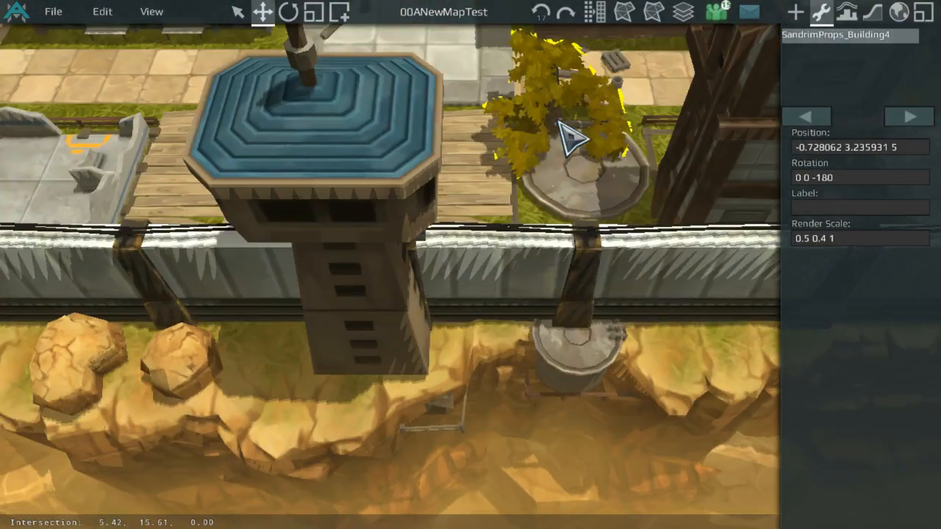
click(417, 236)
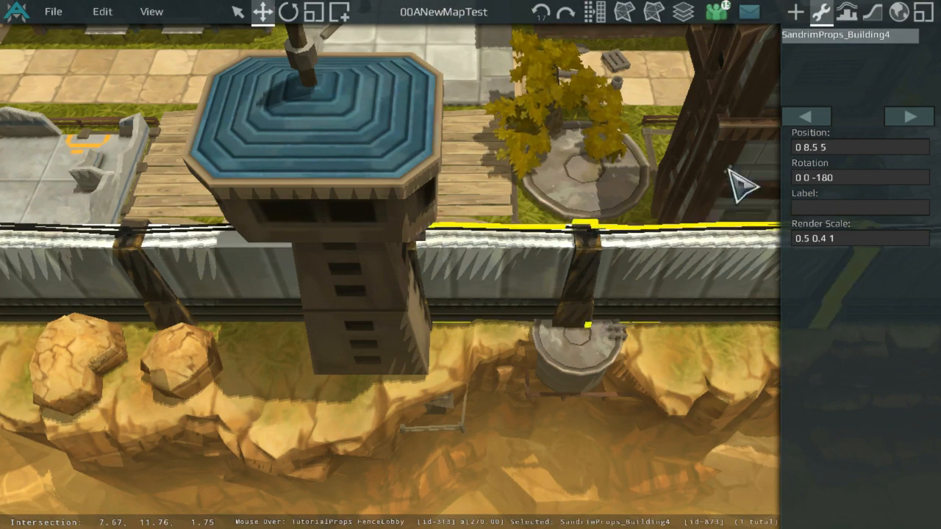
click(869, 144)
text(.1)
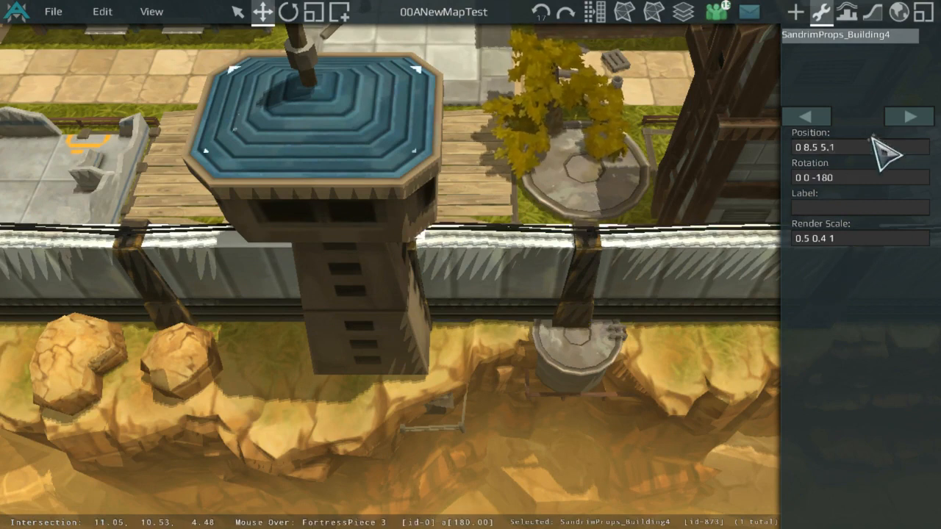
Step: Regenerate the height grid with the current settings
right_drag(546, 111, 556, 215)
right_drag(539, 182, 587, 166)
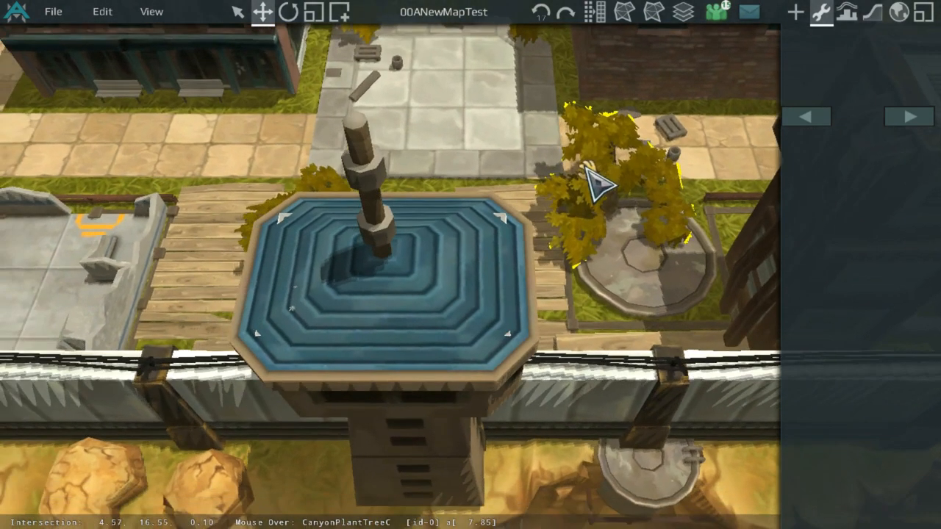
click(847, 12)
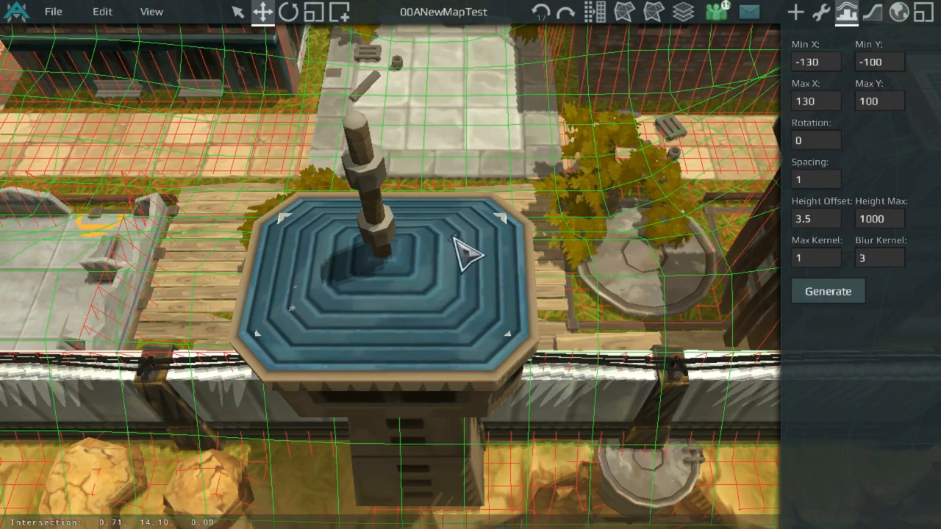
click(812, 284)
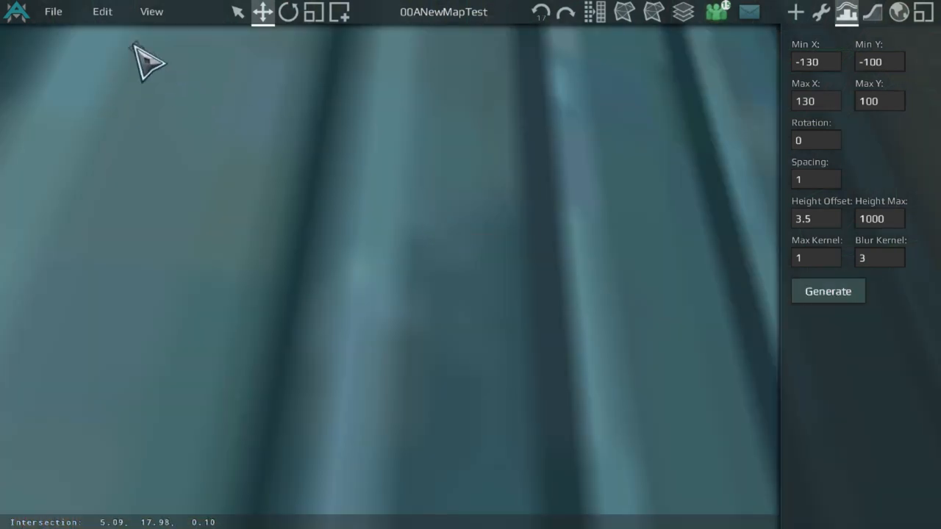
Step: Save the map and launch a test game of it
click(53, 10)
click(58, 52)
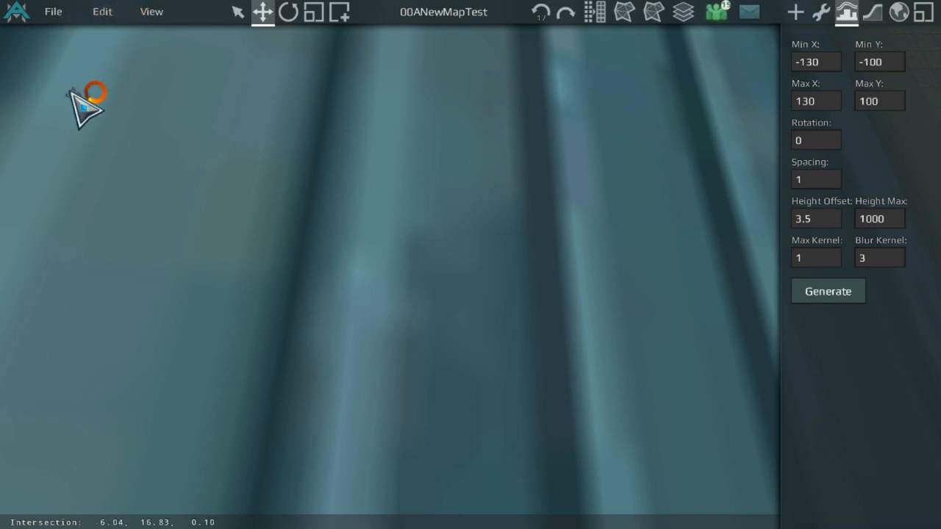
click(50, 13)
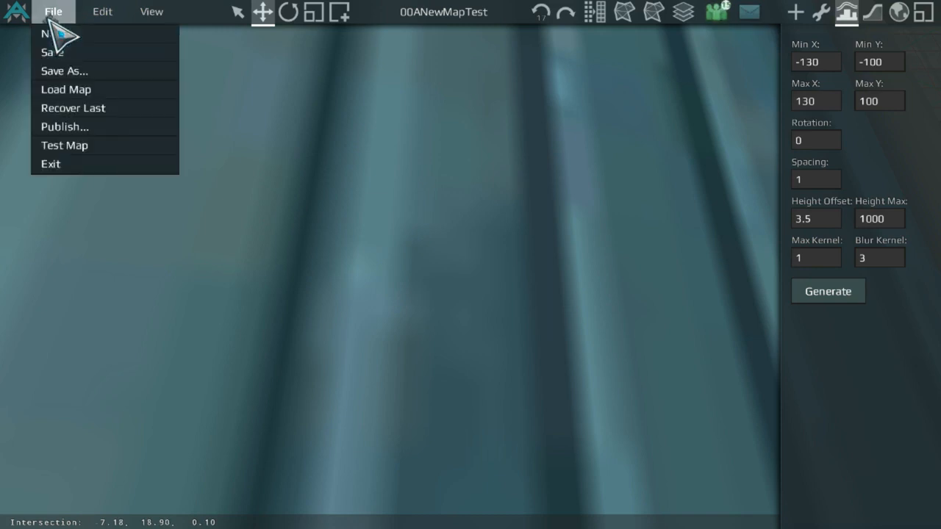
click(70, 141)
click(311, 160)
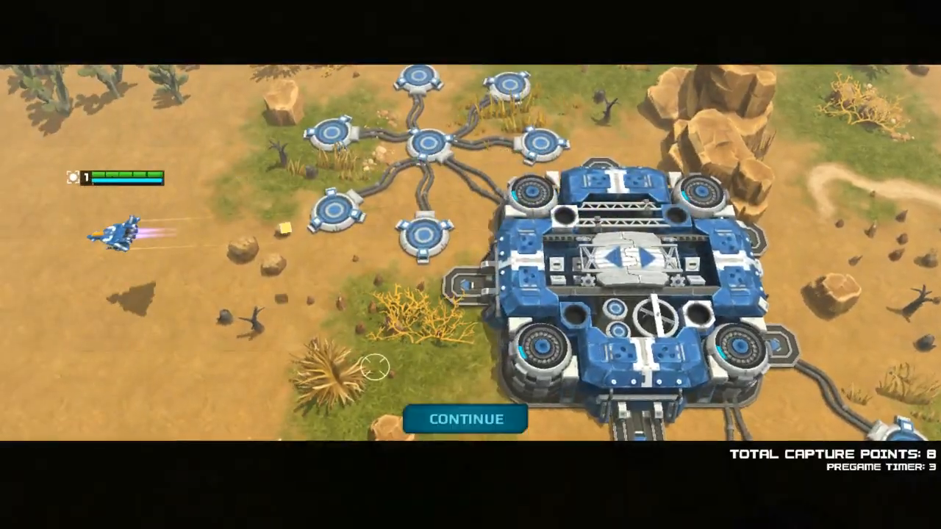
Step: Start the match and fly the ship to the tower at the canyon wall
click(435, 416)
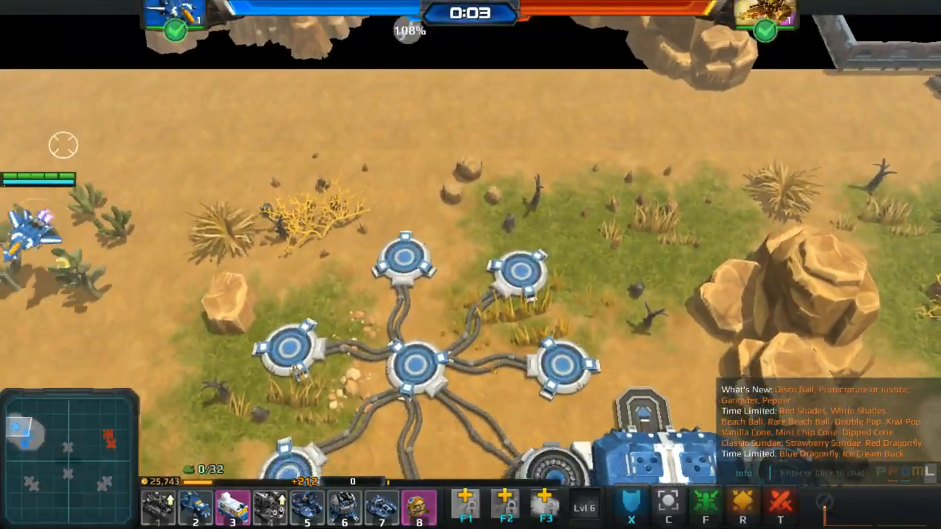
key(d)
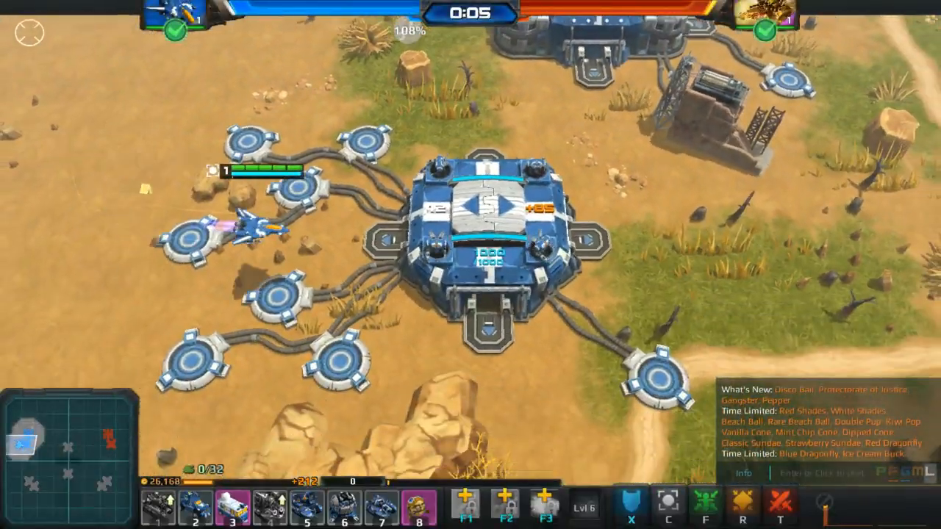
key(d)
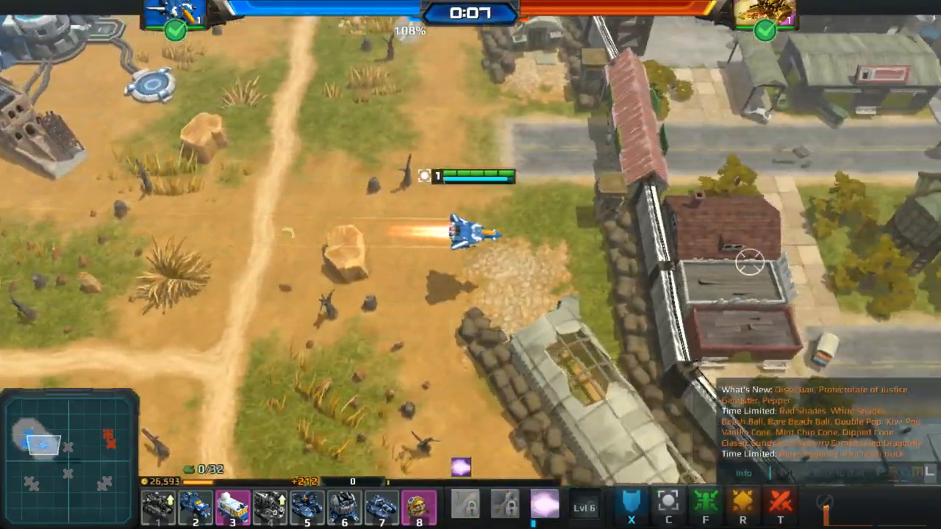
key(s)
key(d)
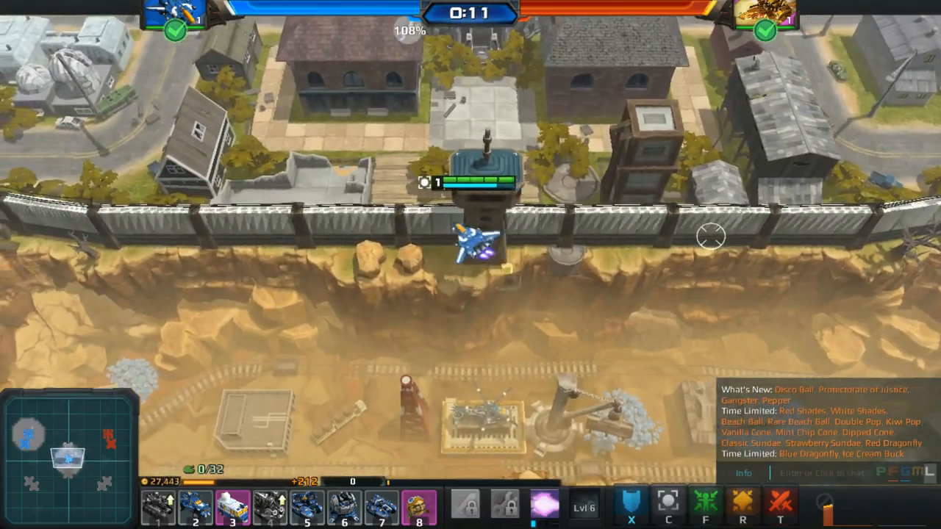
Step: Exit the test game and return to the map editor
key(a)
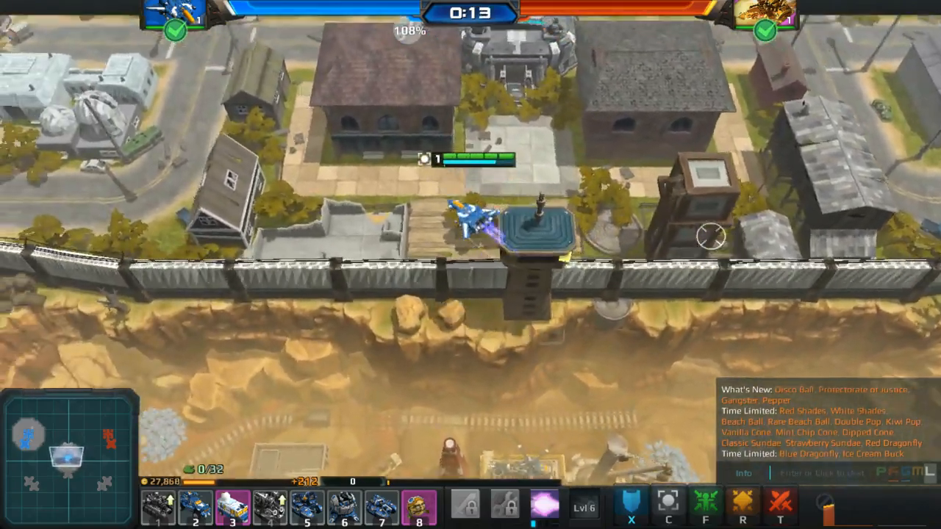
key(Escape)
click(121, 302)
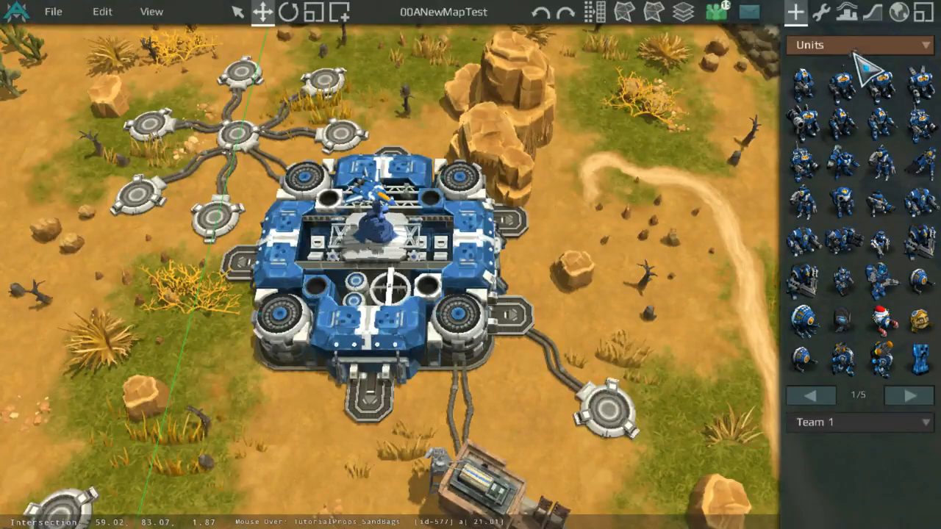
Step: Select the fortress tower at the canyon wall and set its noCollisionRequest property to true
scroll(610, 247, down, 5)
middle_drag(610, 247, 456, 163)
scroll(520, 334, up, 4)
scroll(534, 354, up, 4)
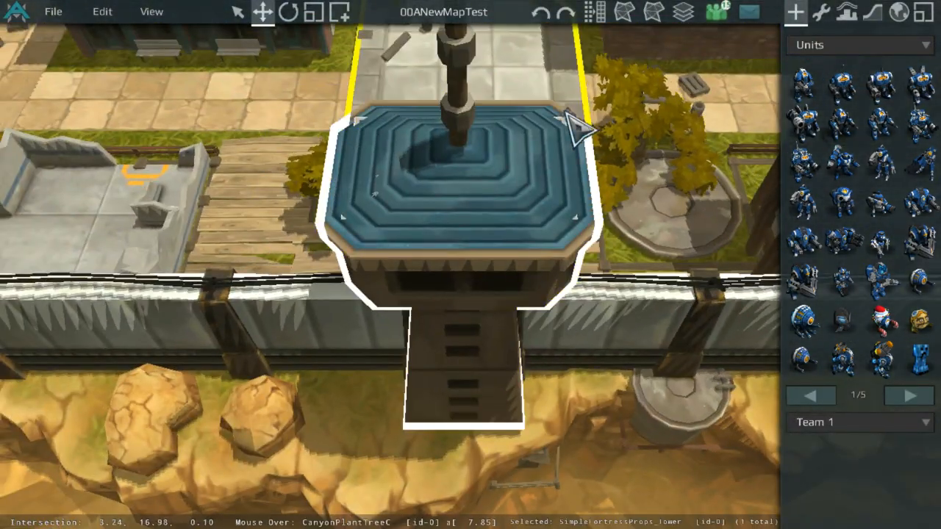
click(821, 11)
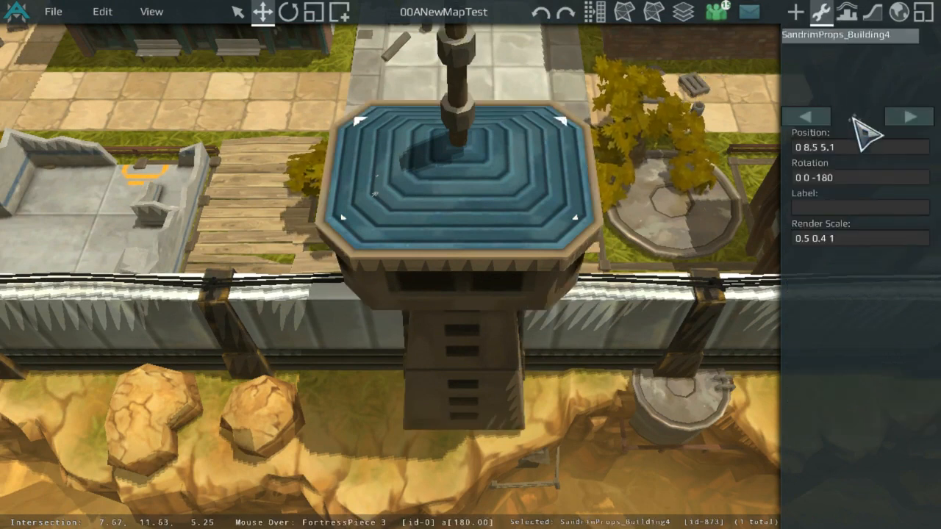
click(506, 298)
click(866, 264)
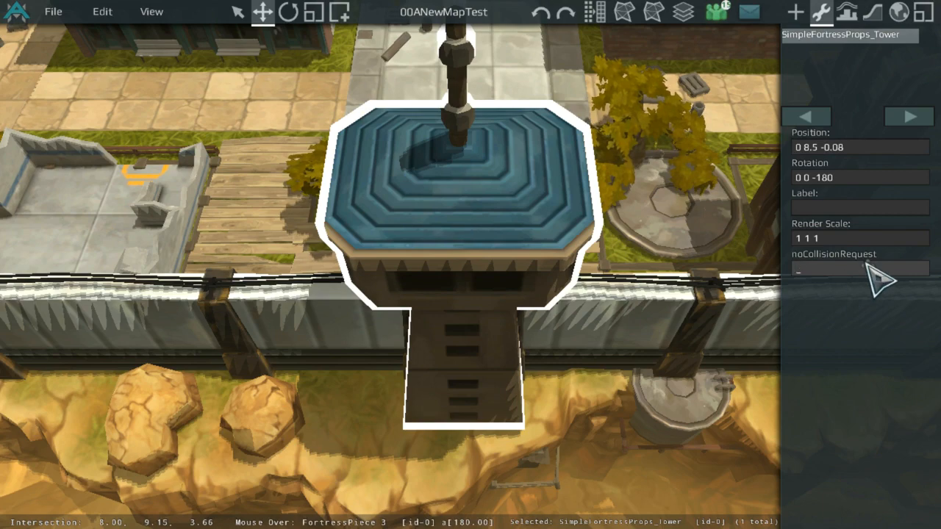
text(true)
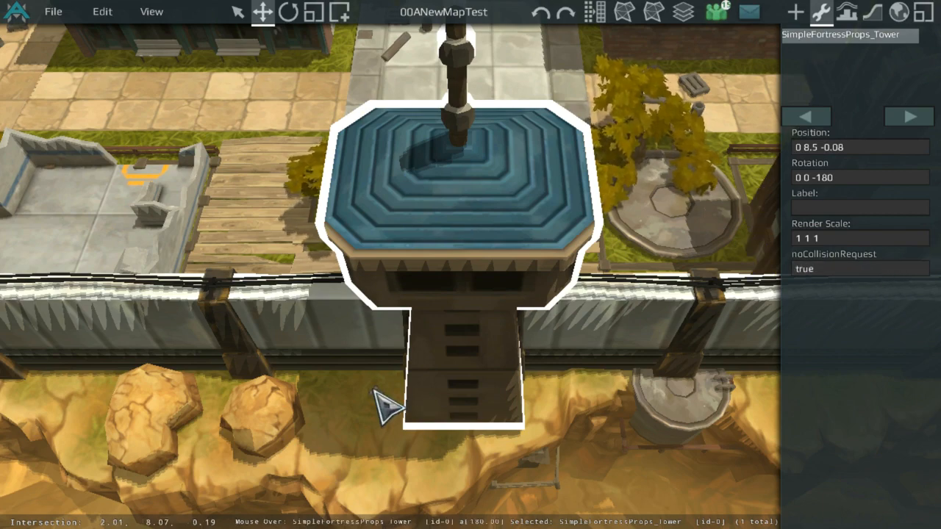
Step: Switch to unit placement and set the placement team to Player Neutral
scroll(342, 431, down, 2)
scroll(307, 246, up, 5)
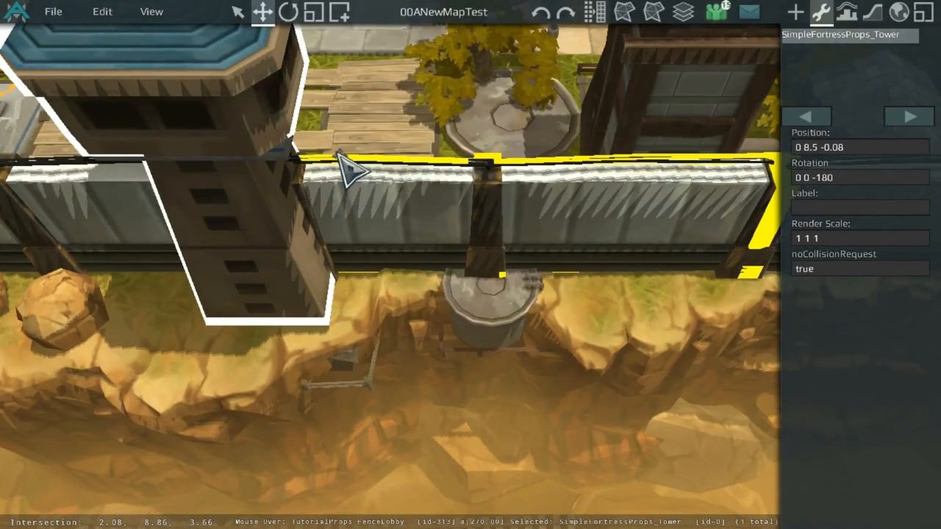
middle_drag(368, 210, 479, 301)
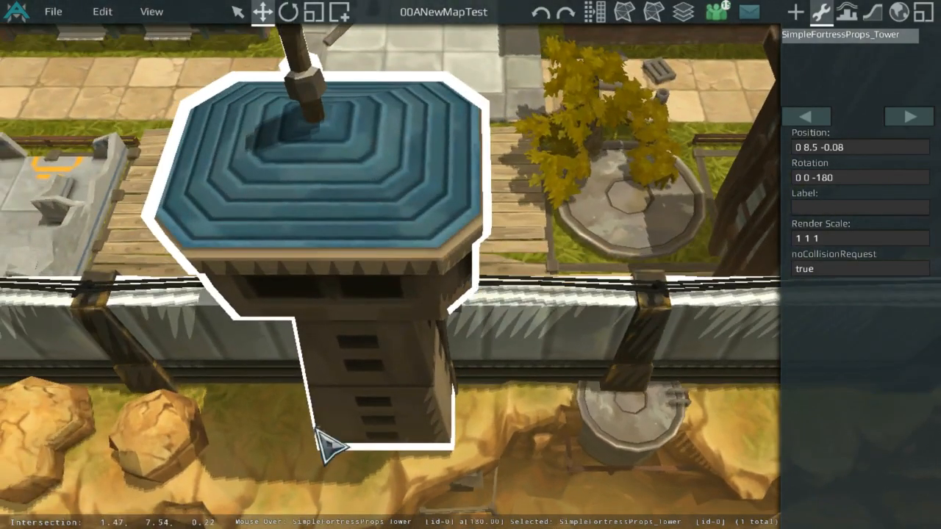
click(310, 457)
scroll(473, 242, down, 8)
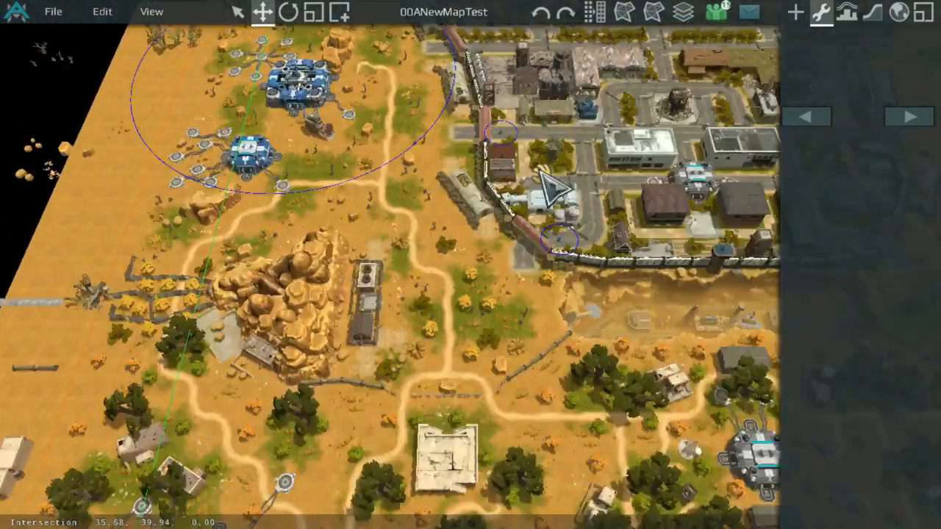
scroll(553, 188, up, 2)
click(797, 12)
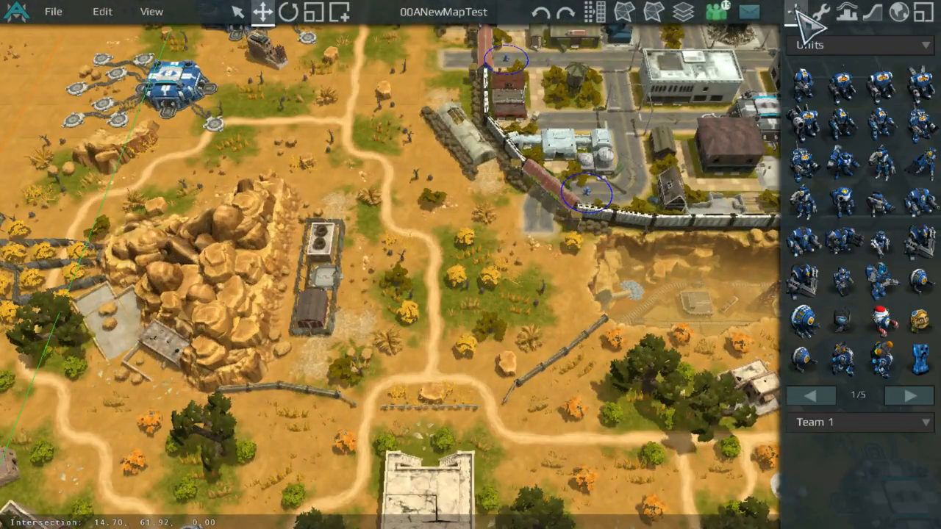
click(893, 425)
click(889, 498)
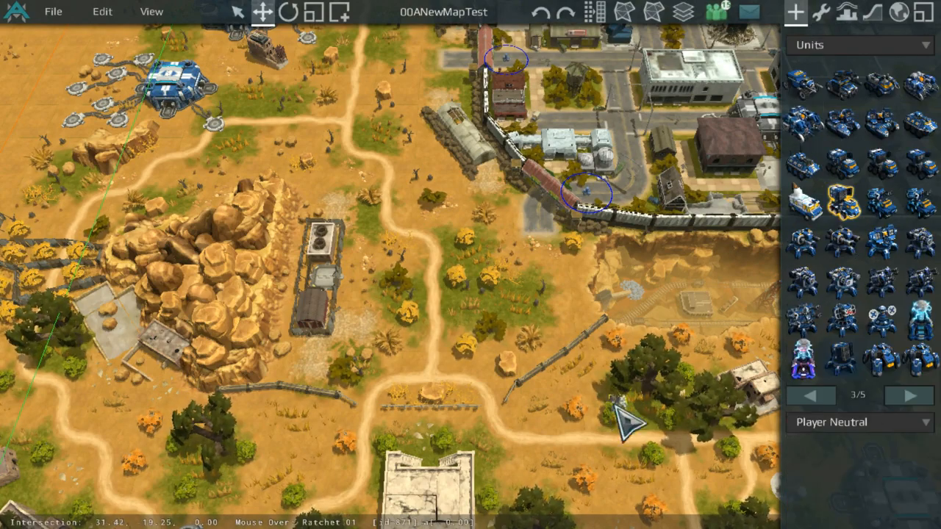
Step: Survey the map around the canyon, the walled city and the western base
scroll(609, 368, down, 3)
middle_drag(610, 367, 615, 212)
scroll(279, 137, down, 3)
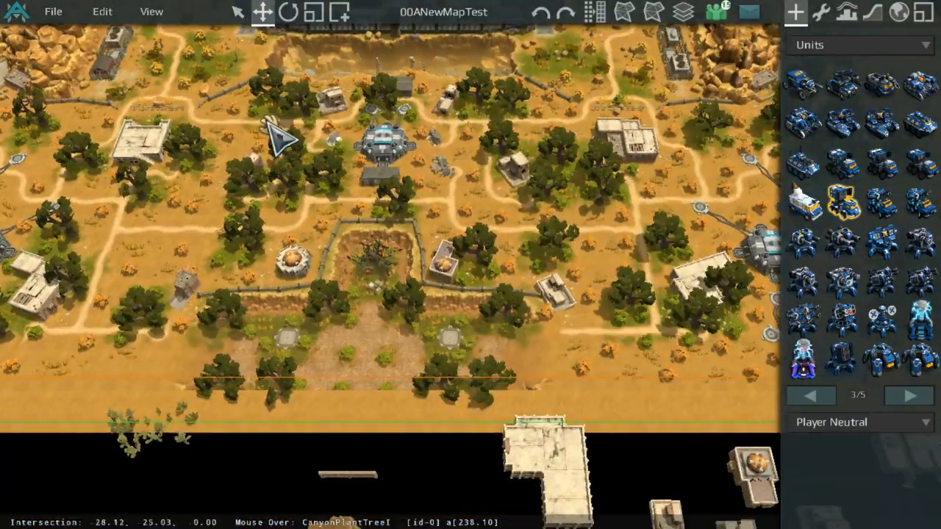
middle_drag(280, 137, 304, 189)
scroll(386, 375, up, 3)
middle_drag(373, 357, 572, 287)
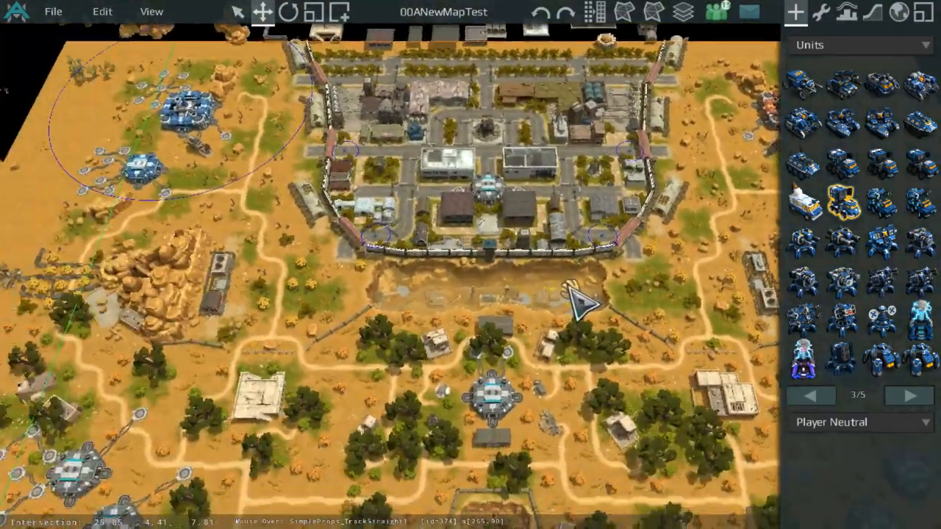
scroll(493, 193, up, 1)
middle_drag(493, 193, 513, 303)
scroll(515, 248, up, 4)
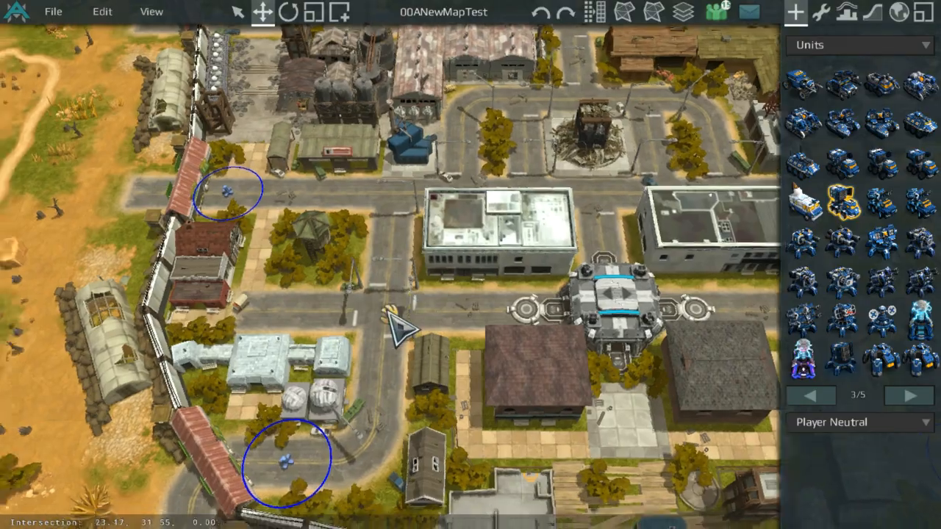
scroll(395, 325, down, 2)
middle_drag(395, 326, 500, 380)
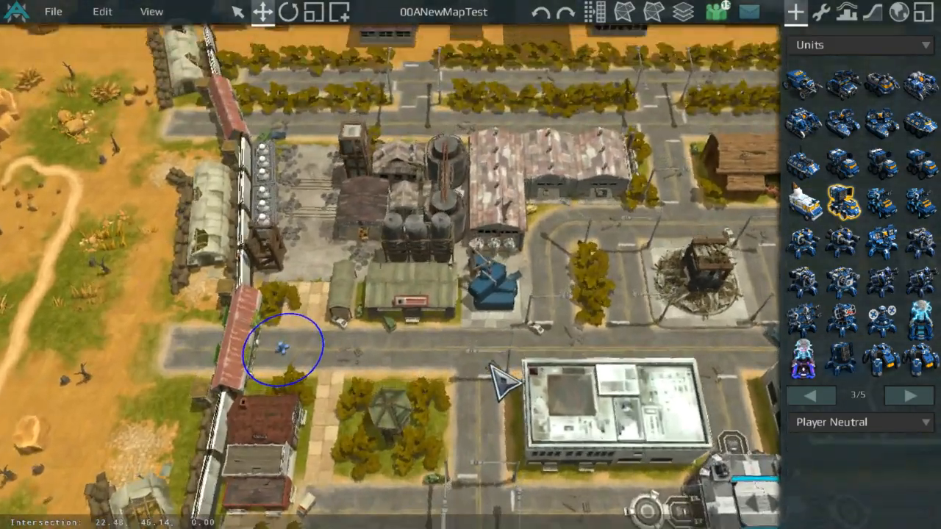
scroll(500, 381, up, 3)
scroll(532, 265, down, 2)
scroll(542, 243, down, 3)
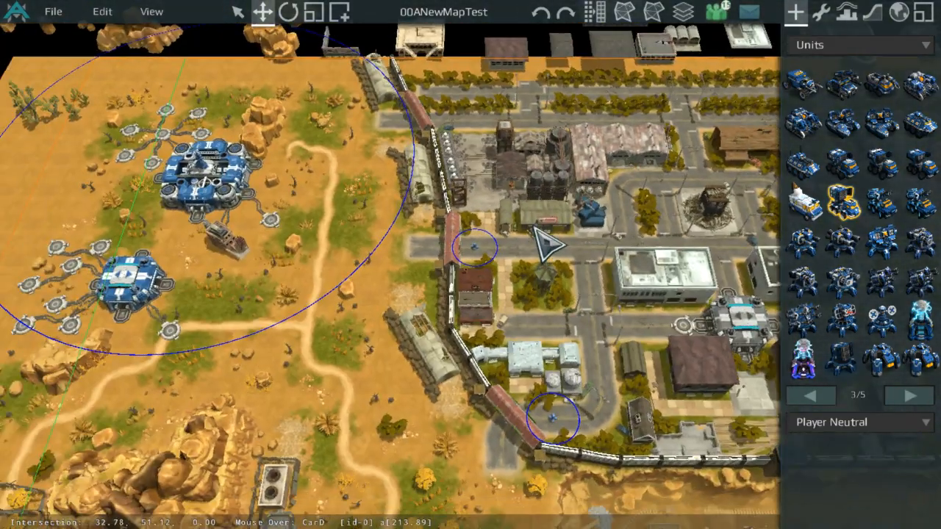
middle_drag(542, 243, 641, 116)
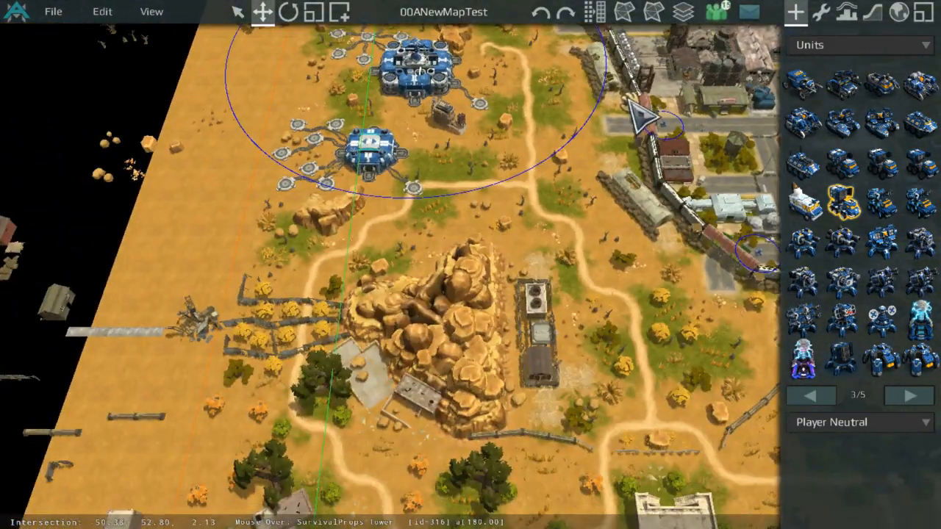
Step: Inspect the city centre, the railway and the buildings along the map's northern edge
click(104, 18)
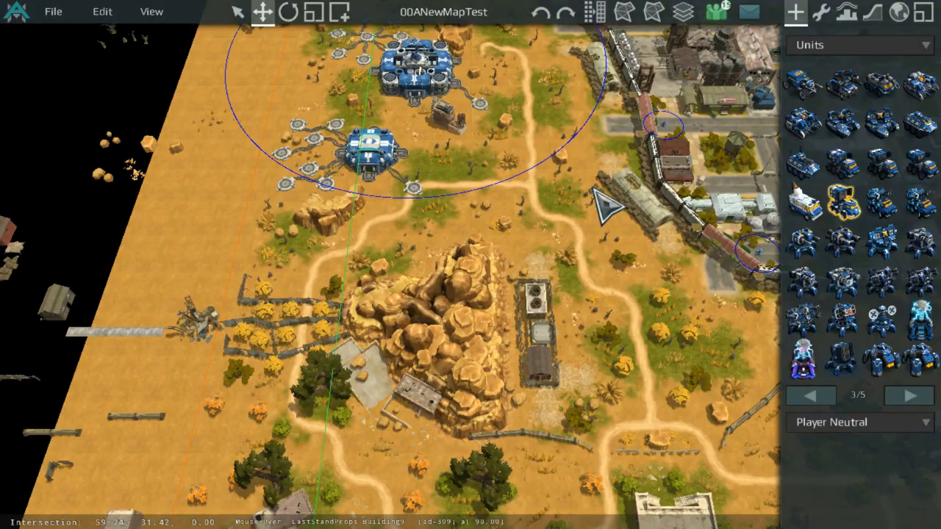
scroll(605, 208, down, 5)
middle_drag(427, 200, 335, 183)
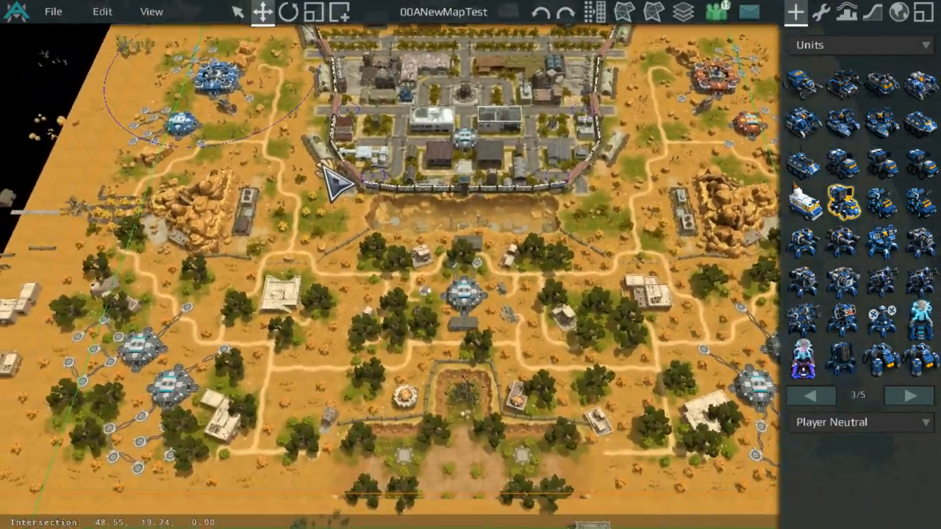
scroll(603, 28, up, 5)
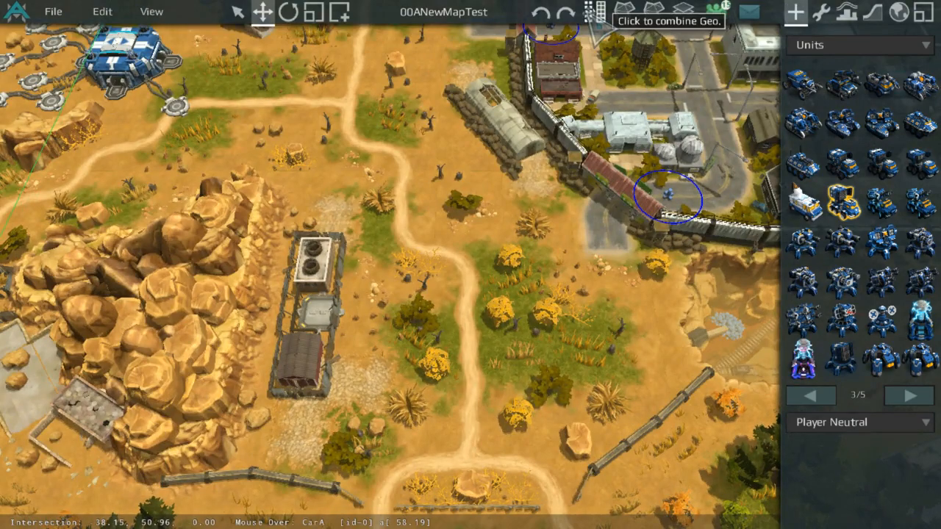
middle_drag(641, 53, 533, 144)
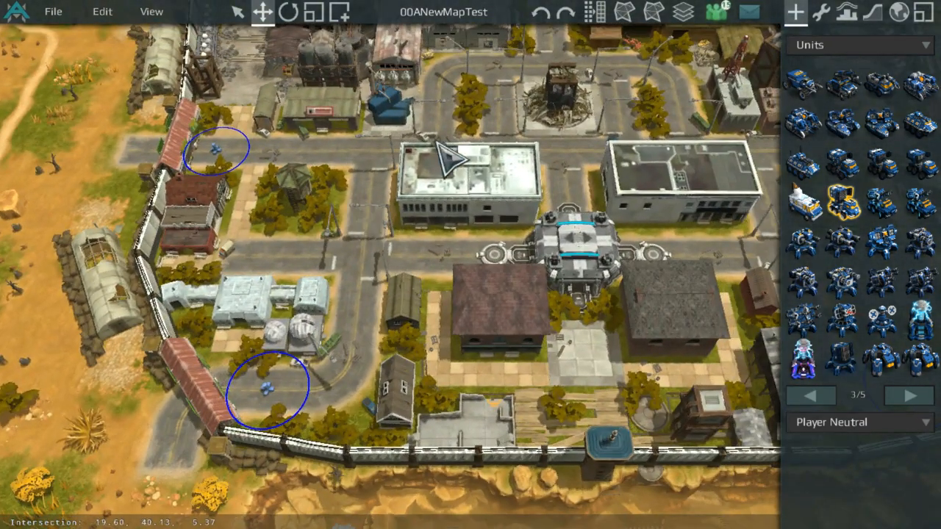
scroll(658, 89, up, 6)
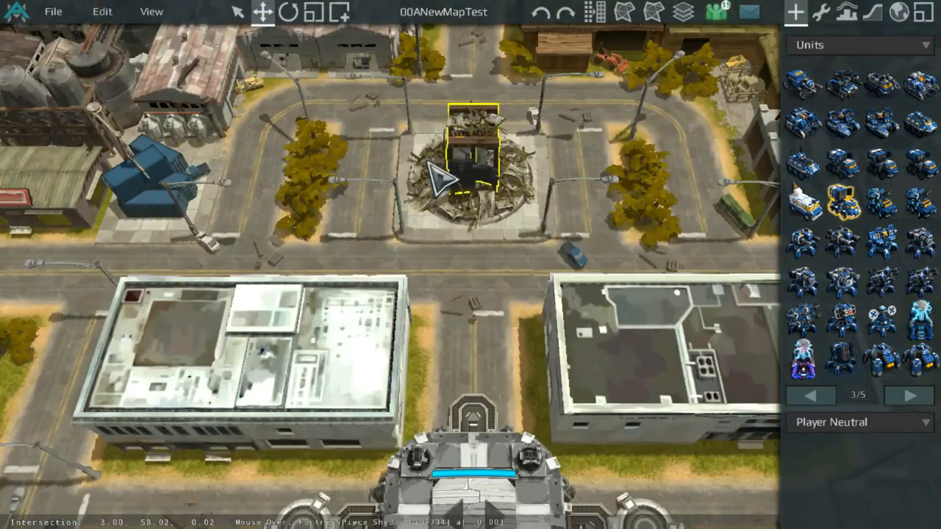
scroll(491, 294, down, 2)
scroll(493, 278, up, 4)
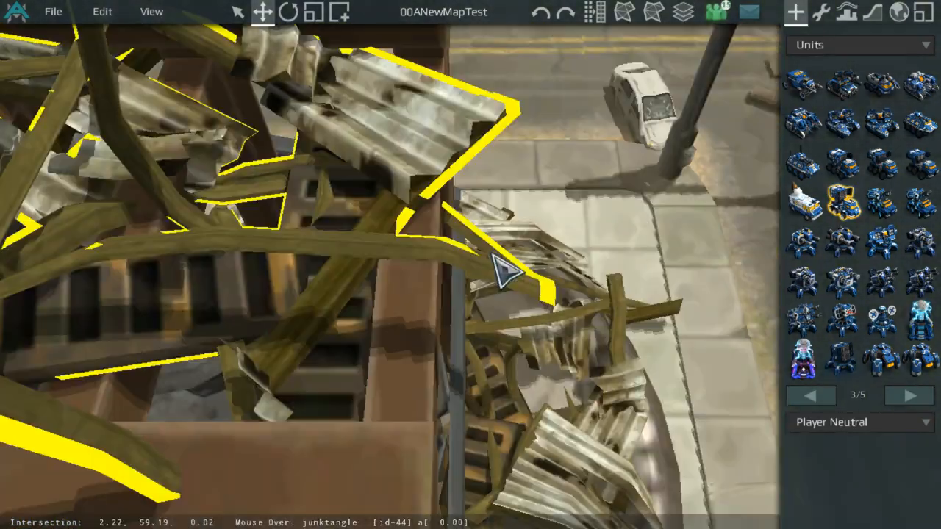
scroll(504, 269, down, 7)
middle_drag(460, 259, 395, 398)
scroll(449, 390, down, 4)
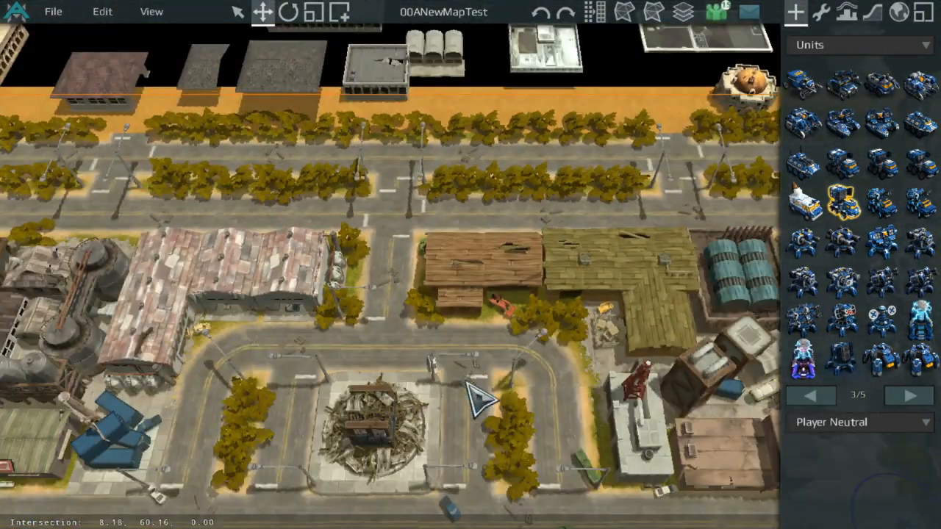
middle_drag(466, 384, 226, 252)
middle_drag(395, 125, 151, 341)
scroll(382, 149, up, 5)
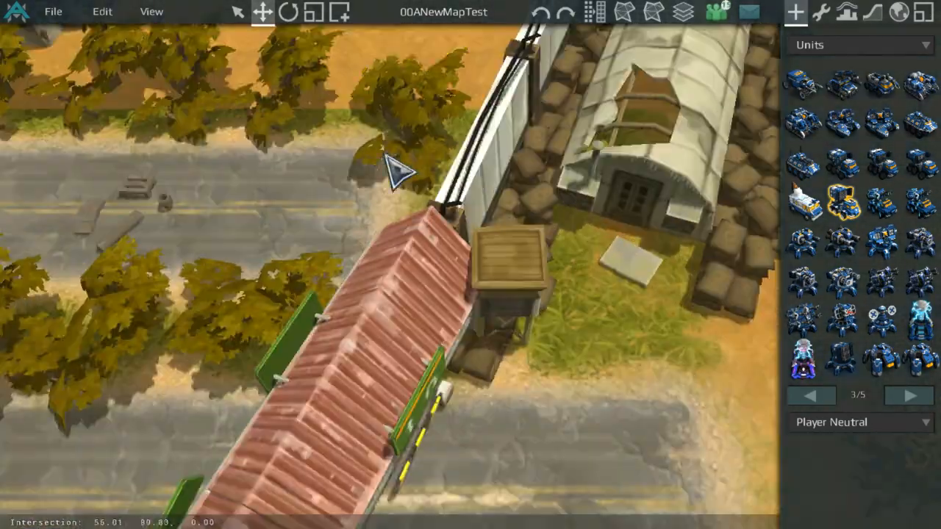
scroll(466, 179, down, 5)
scroll(472, 350, up, 5)
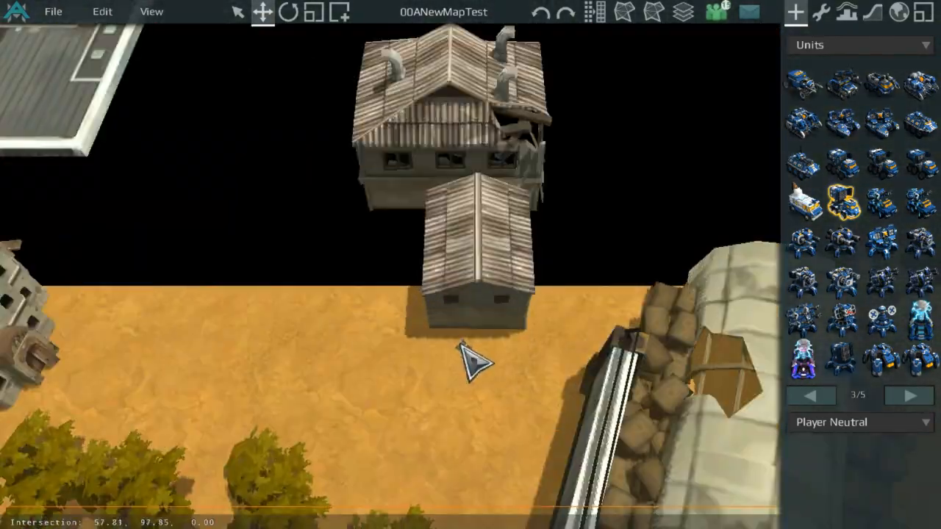
scroll(515, 323, down, 5)
Step: Examine the southern half of the map, the canyon garden and the bases
middle_drag(557, 271, 576, 146)
middle_drag(599, 239, 584, 176)
middle_drag(617, 390, 489, 228)
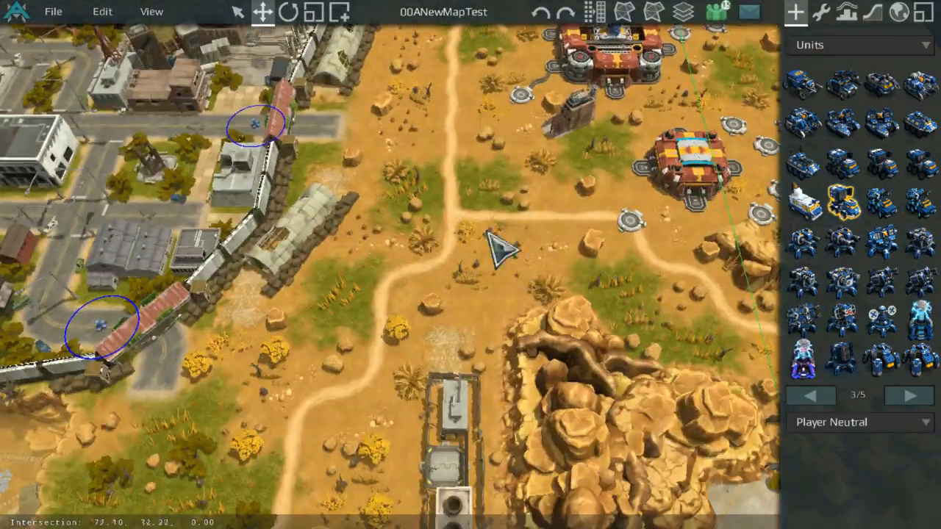
middle_drag(471, 449, 556, 214)
middle_drag(508, 401, 555, 194)
middle_drag(455, 323, 590, 140)
middle_drag(500, 218, 678, 191)
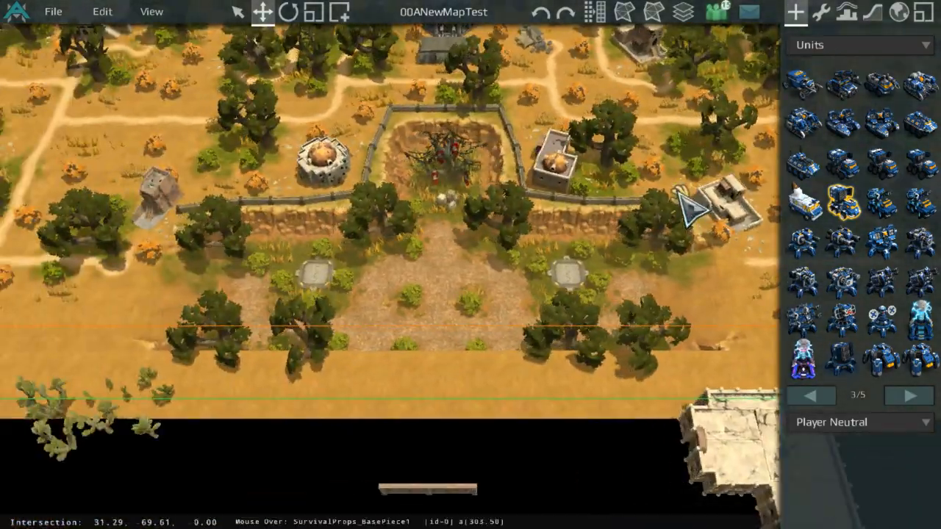
middle_drag(375, 195, 625, 217)
middle_drag(322, 258, 773, 286)
middle_drag(510, 203, 668, 292)
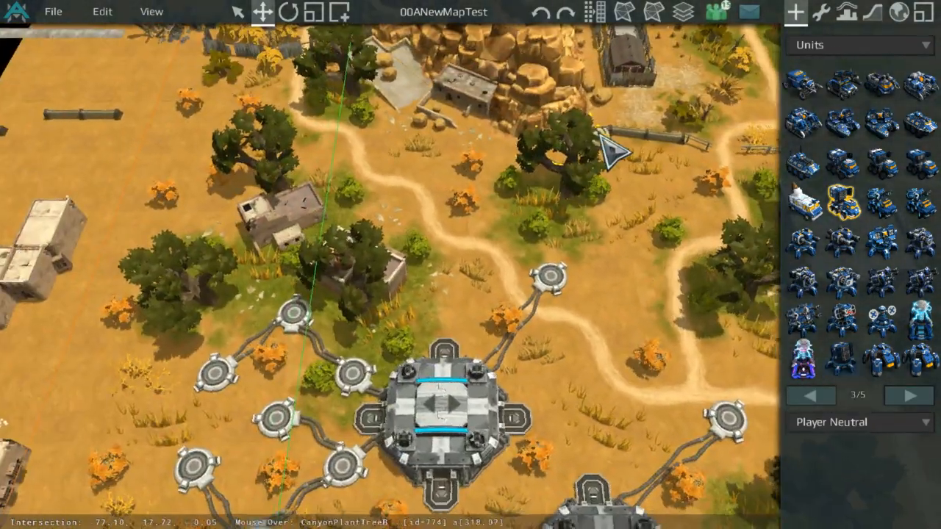
middle_drag(608, 147, 545, 315)
middle_drag(397, 254, 240, 192)
middle_drag(526, 246, 20, 334)
middle_drag(290, 312, 610, 378)
scroll(603, 367, down, 2)
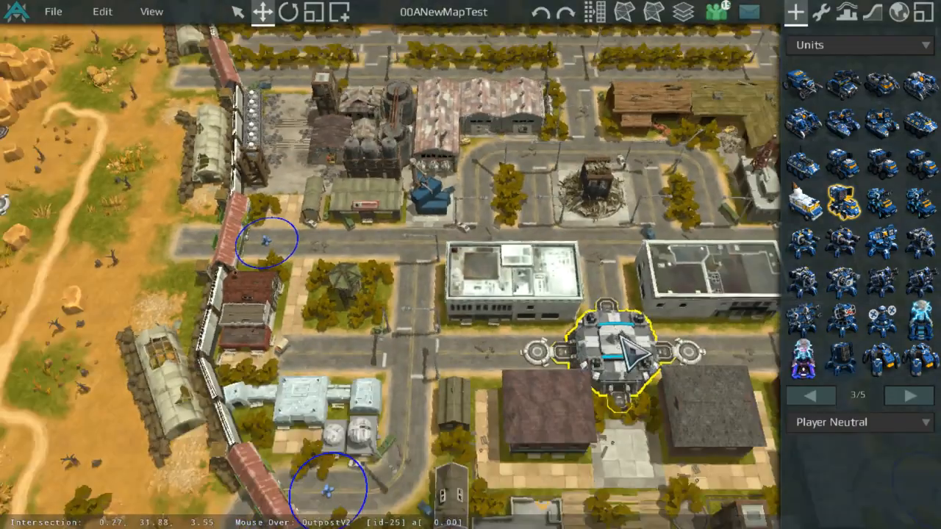
Step: Review the city outpost, the red base and the ruined buildings along the paths
scroll(622, 339, up, 8)
middle_drag(622, 339, 493, 374)
drag(494, 375, 479, 405)
scroll(479, 405, up, 3)
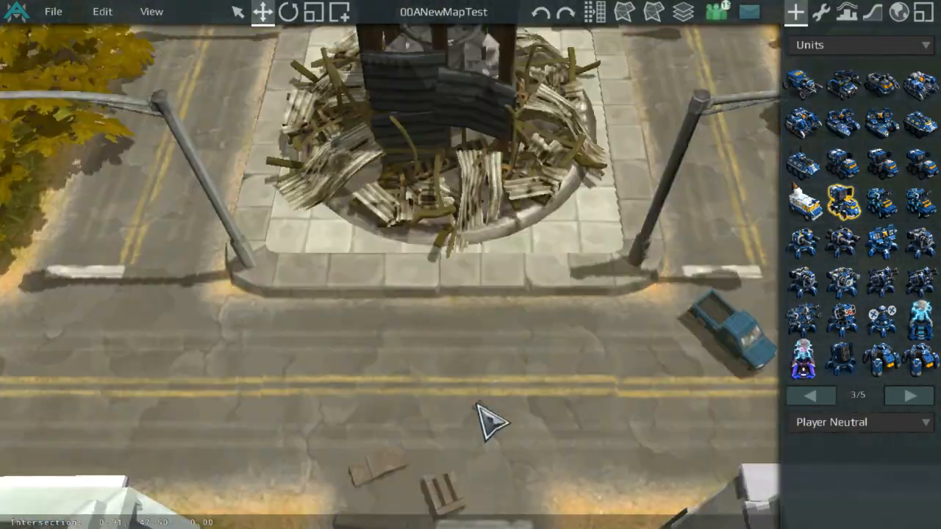
scroll(559, 344, down, 10)
middle_drag(689, 296, 141, 184)
scroll(474, 174, up, 5)
middle_drag(474, 174, 180, 361)
scroll(387, 361, up, 5)
middle_drag(478, 309, 293, 409)
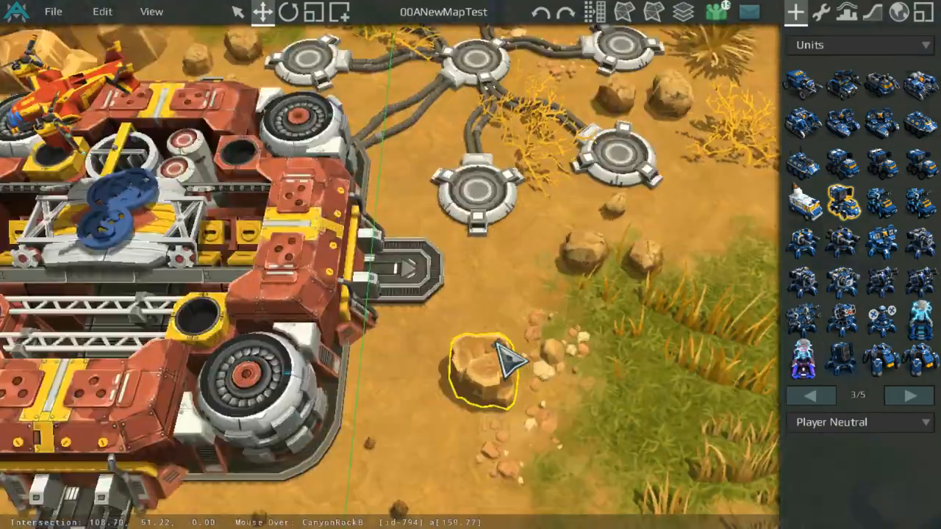
middle_drag(508, 357, 336, 294)
scroll(346, 331, down, 3)
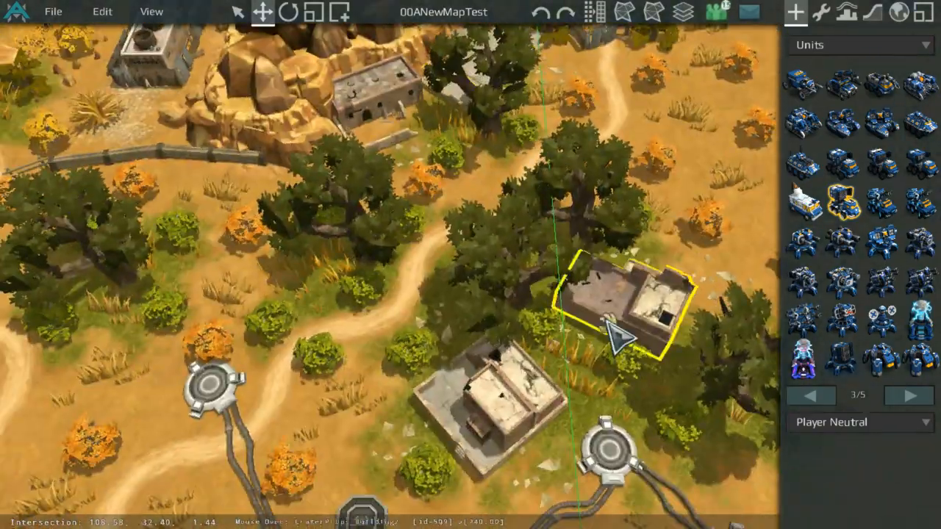
middle_drag(608, 316, 455, 150)
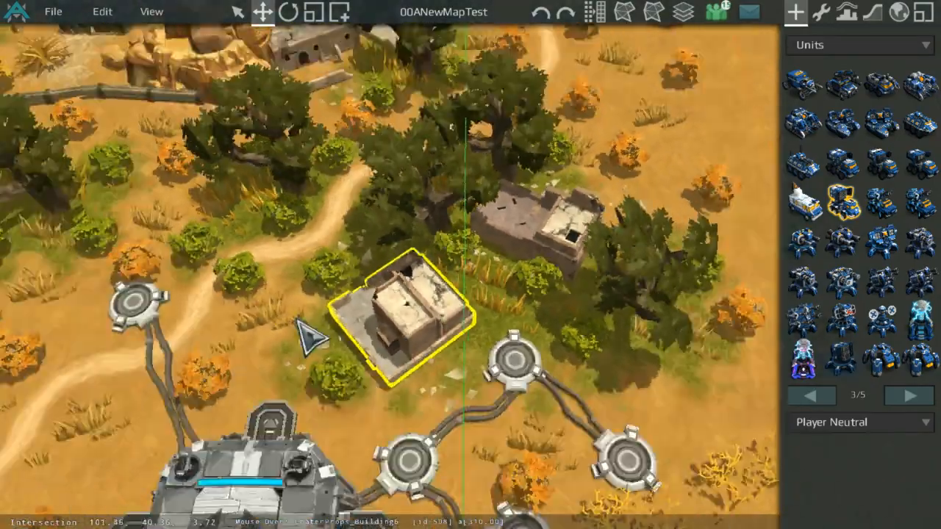
scroll(298, 319, down, 3)
middle_drag(114, 283, 270, 194)
scroll(322, 244, up, 4)
middle_drag(322, 308, 520, 420)
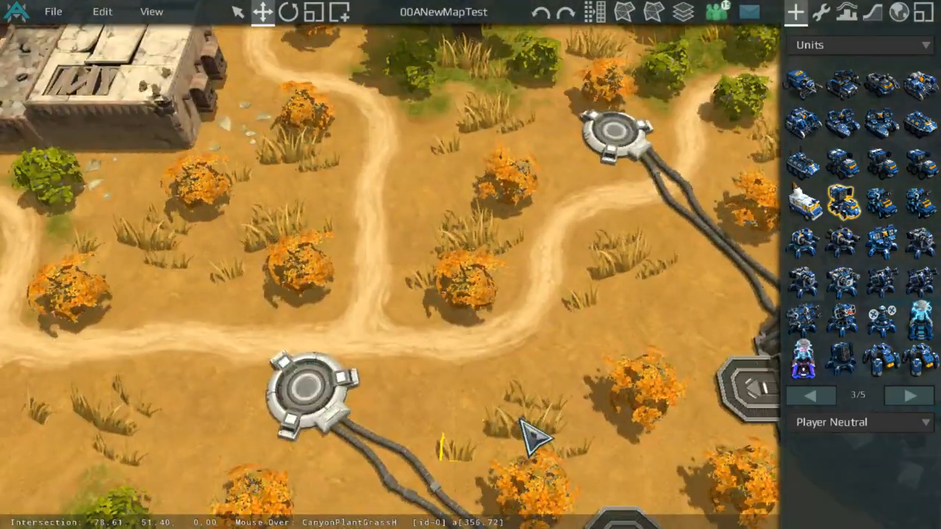
Step: Survey the paths, the landing pads and the sandbag wall near the western base
scroll(308, 309, down, 3)
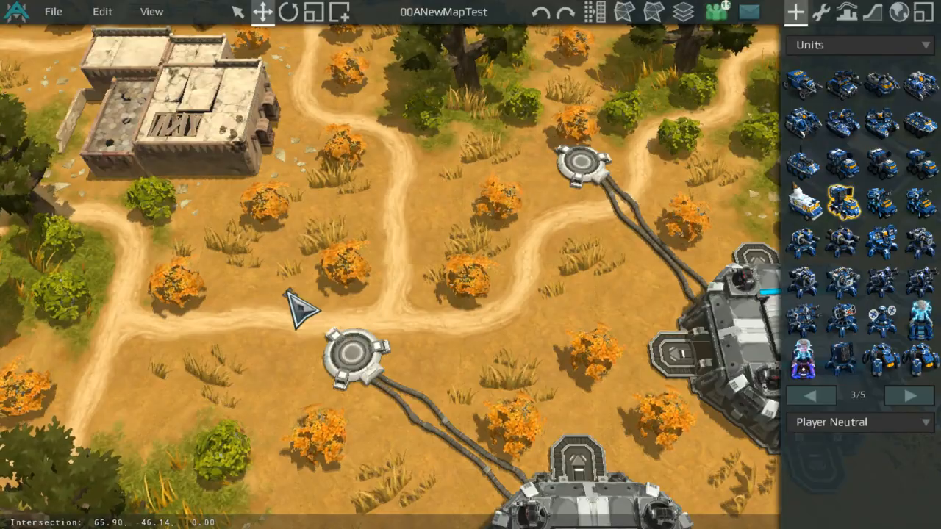
scroll(287, 292, down, 5)
middle_drag(254, 297, 492, 212)
scroll(492, 212, down, 3)
middle_drag(272, 470, 365, 239)
middle_drag(155, 195, 306, 208)
middle_drag(320, 44, 527, 418)
middle_drag(434, 219, 556, 255)
scroll(359, 195, up, 6)
middle_drag(309, 210, 624, 265)
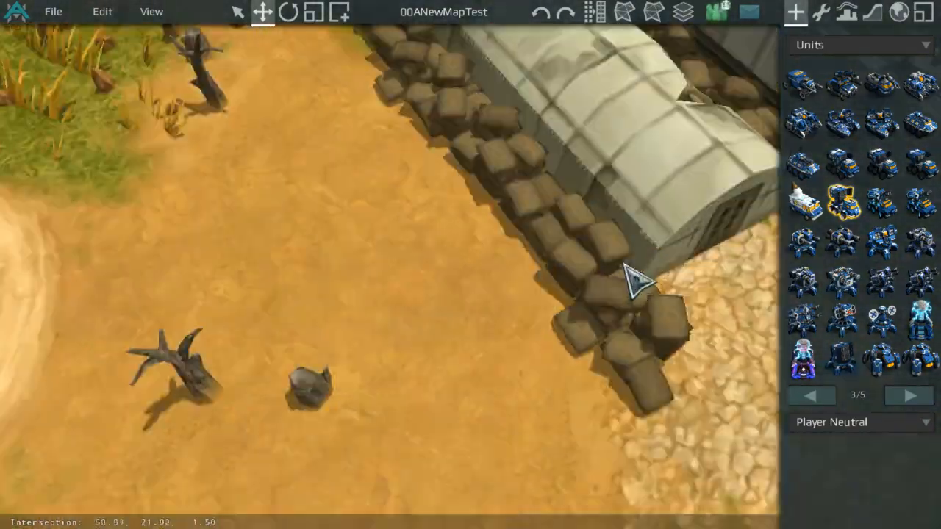
scroll(563, 260, up, 2)
scroll(563, 252, down, 8)
middle_drag(563, 252, 353, 147)
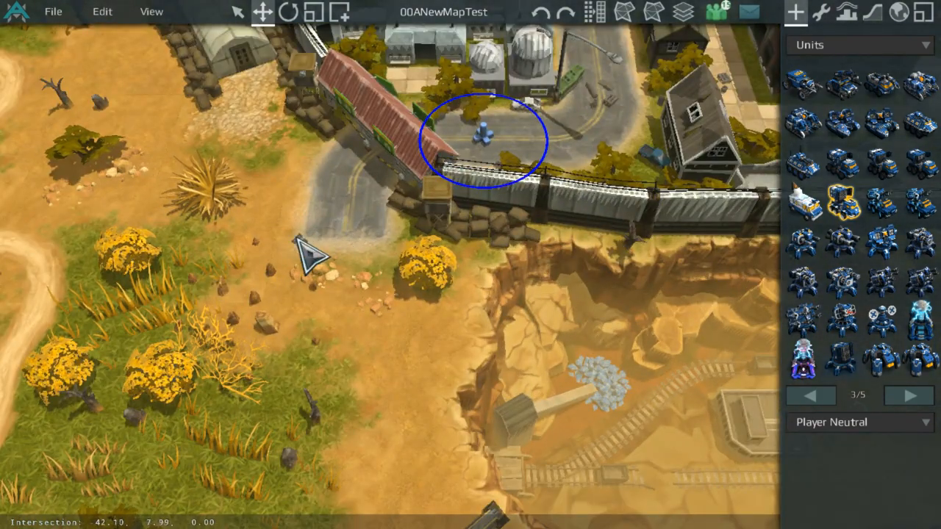
Step: Inspect the city wall, the spawn circles and the canyon edge from several angles
scroll(519, 222, up, 4)
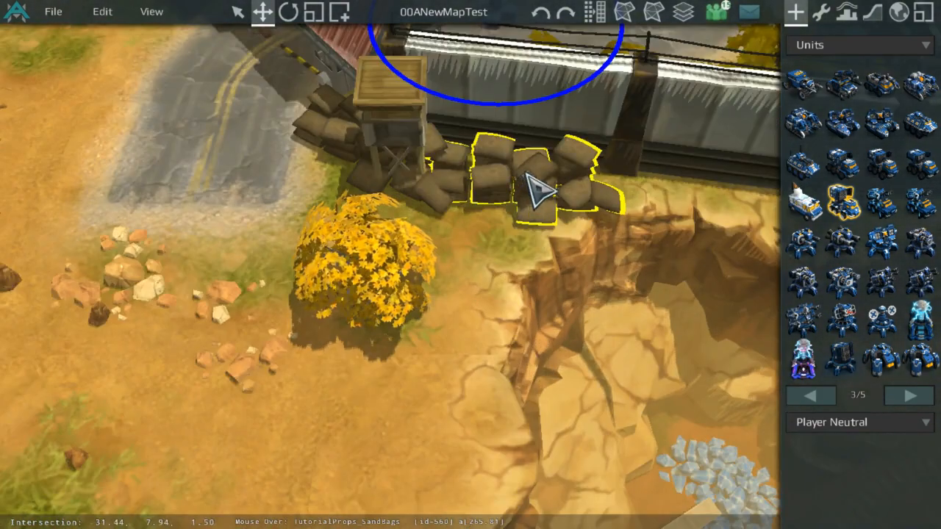
scroll(529, 176, down, 4)
middle_drag(529, 181, 213, 232)
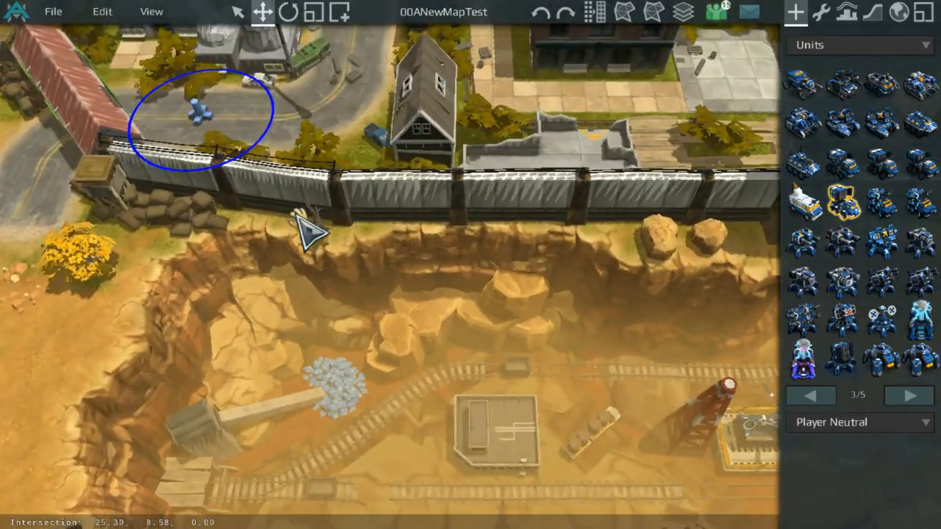
middle_drag(296, 212, 478, 410)
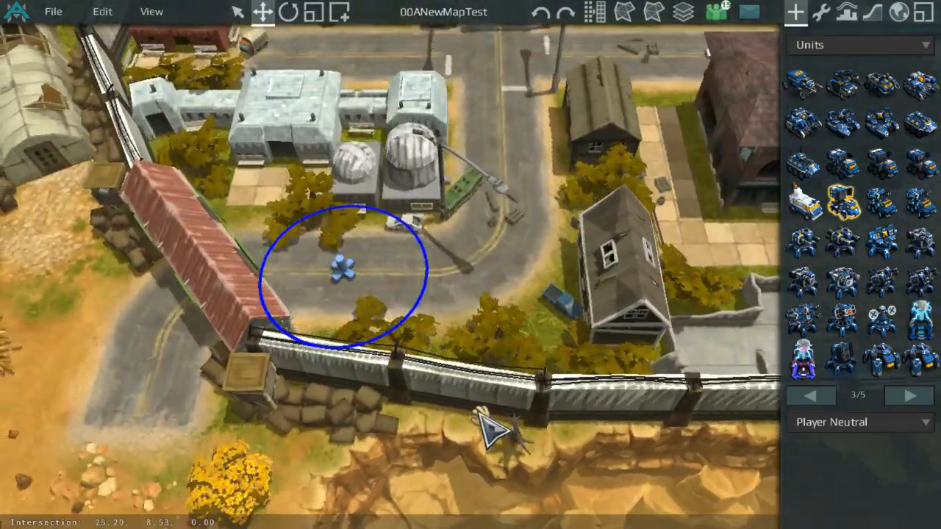
scroll(530, 353, down, 3)
middle_drag(562, 195, 459, 284)
scroll(441, 261, down, 4)
middle_drag(426, 254, 406, 239)
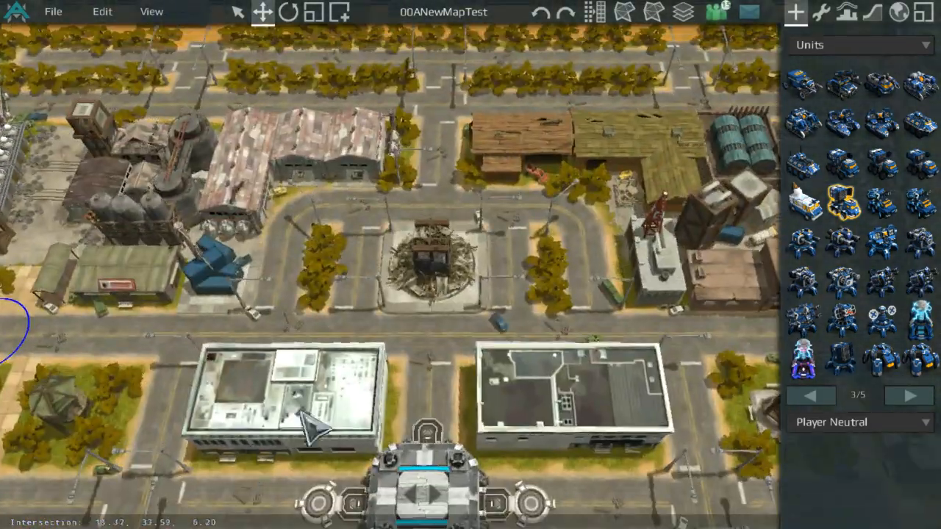
middle_drag(313, 426, 395, 214)
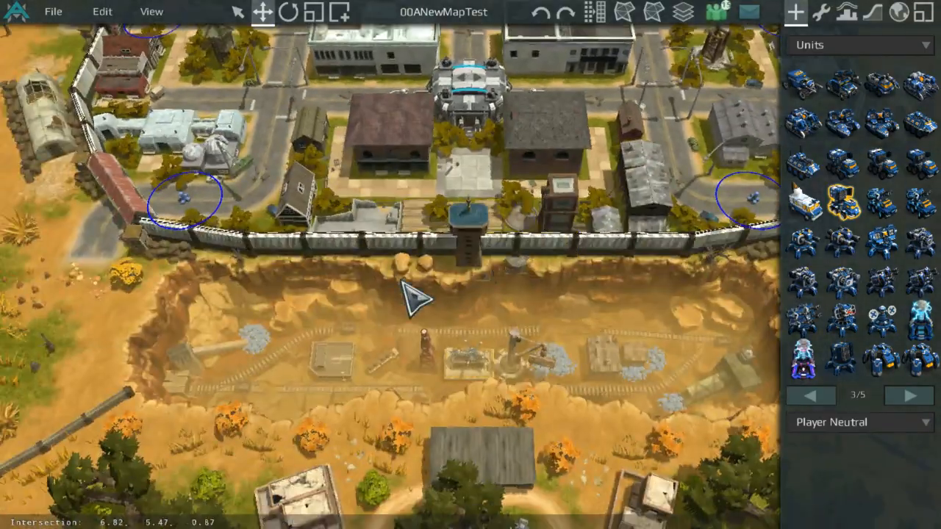
scroll(588, 313, up, 5)
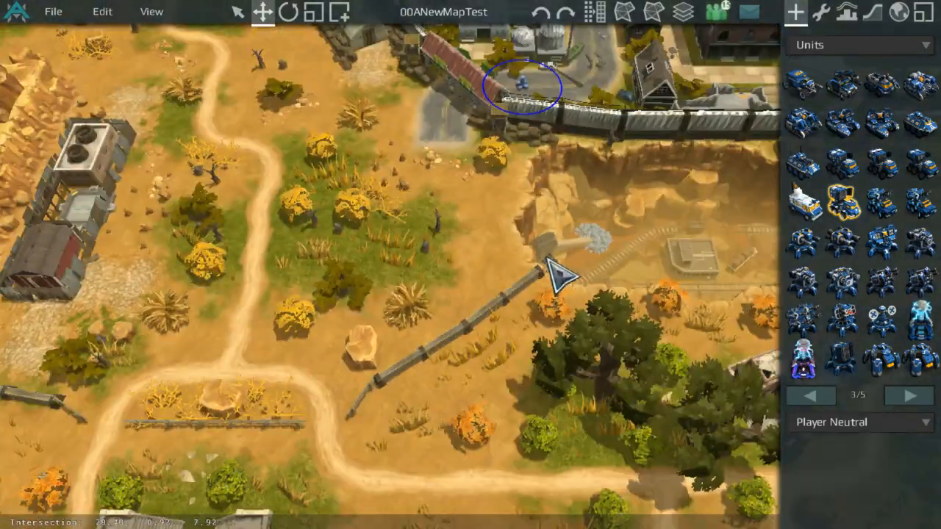
scroll(508, 199, up, 3)
scroll(479, 345, down, 3)
middle_drag(468, 144, 485, 226)
scroll(479, 345, up, 3)
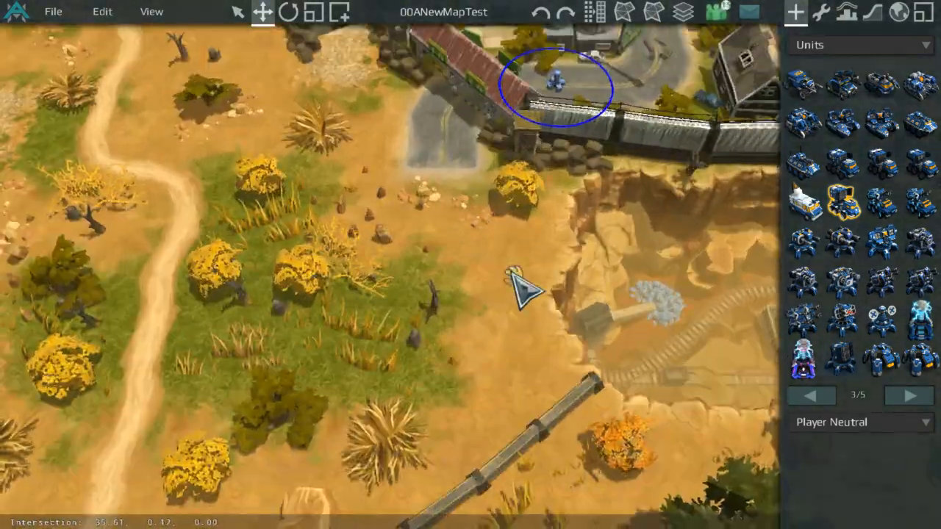
scroll(533, 99, down, 4)
middle_drag(513, 274, 603, 149)
scroll(542, 105, up, 3)
scroll(603, 149, down, 2)
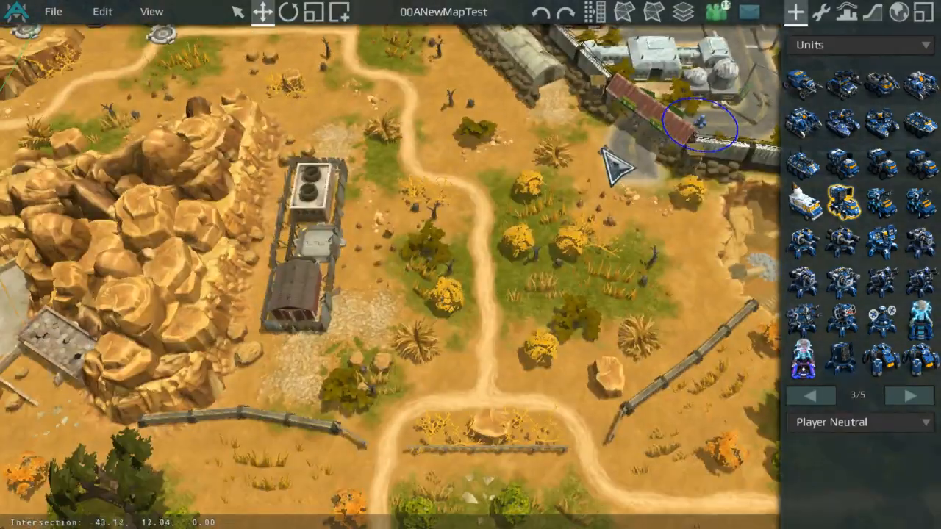
scroll(625, 232, up, 3)
middle_drag(484, 213, 251, 204)
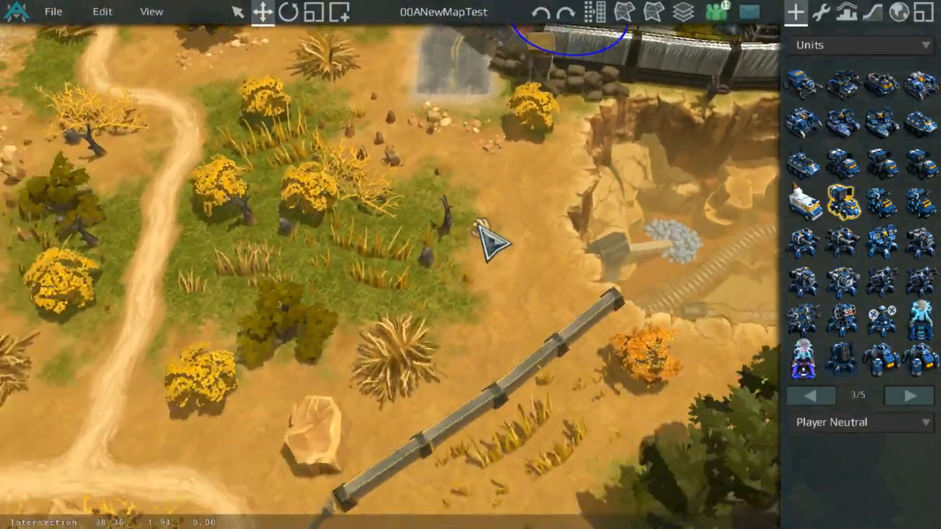
scroll(478, 225, up, 3)
middle_drag(478, 294, 518, 409)
scroll(526, 272, down, 3)
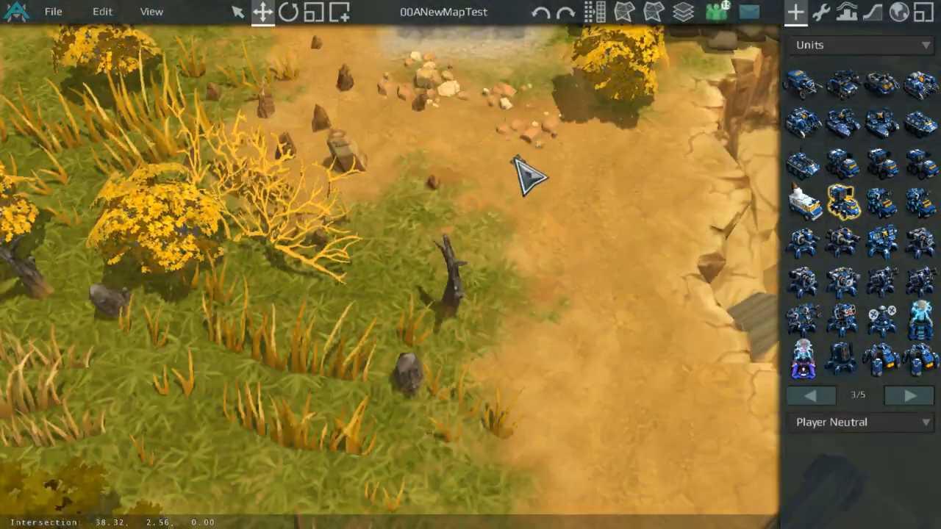
scroll(528, 180, up, 3)
scroll(527, 202, down, 5)
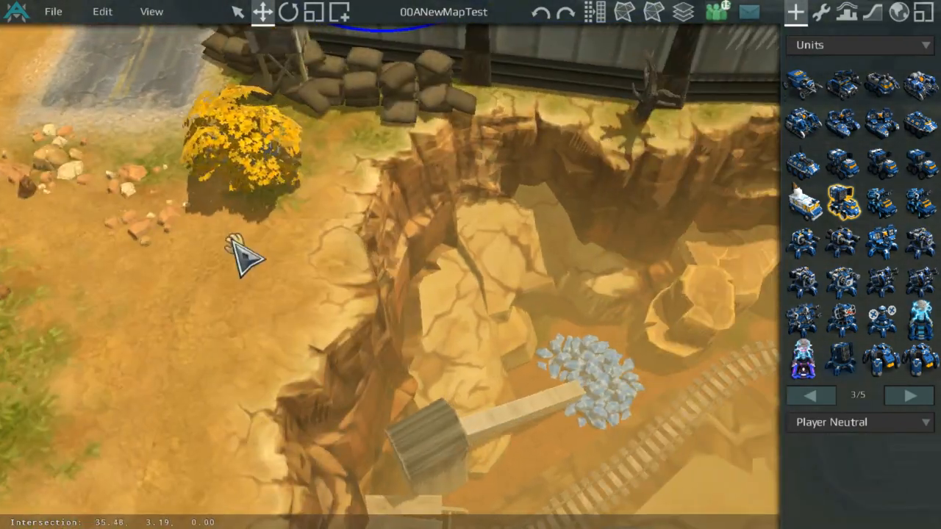
scroll(420, 269, down, 5)
scroll(103, 188, up, 2)
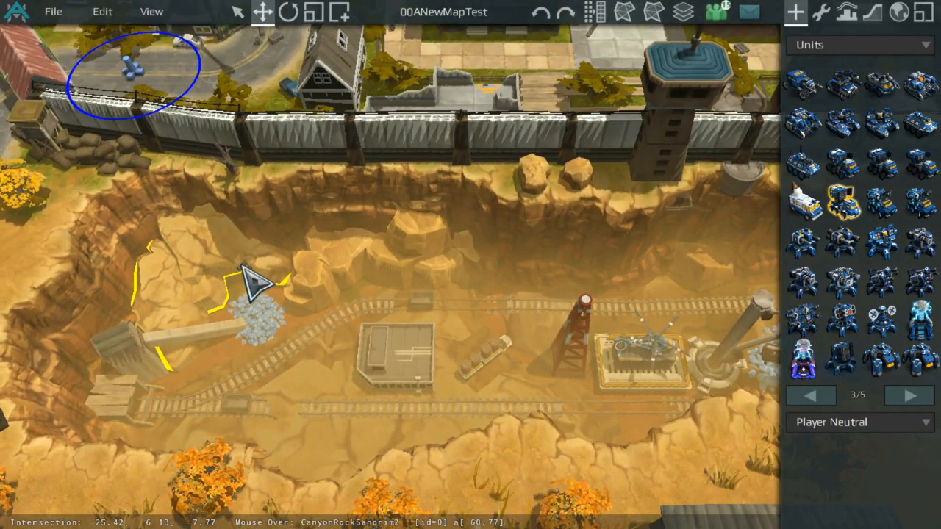
Step: Examine the canyon floor, the rock outcrops and the mine rails up close
middle_drag(243, 266, 494, 267)
scroll(417, 290, down, 5)
scroll(448, 251, up, 4)
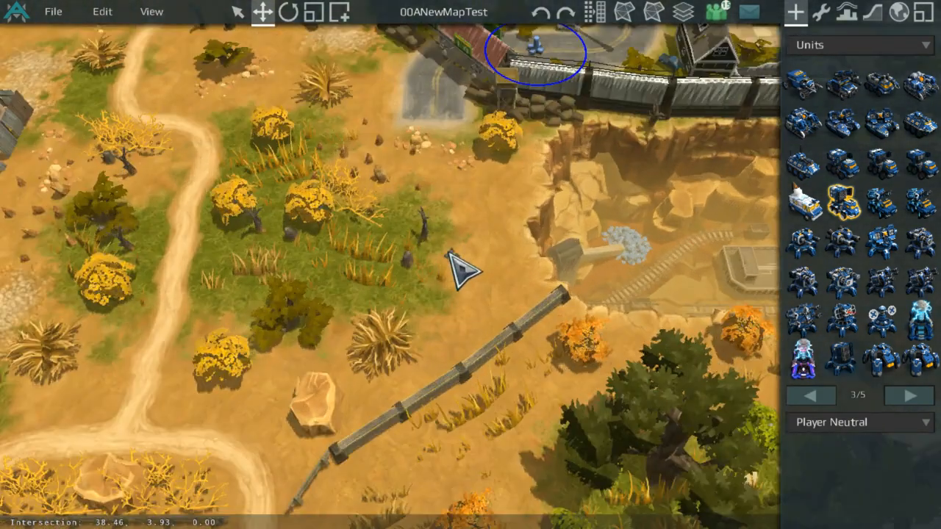
middle_drag(445, 285, 533, 332)
scroll(559, 283, up, 3)
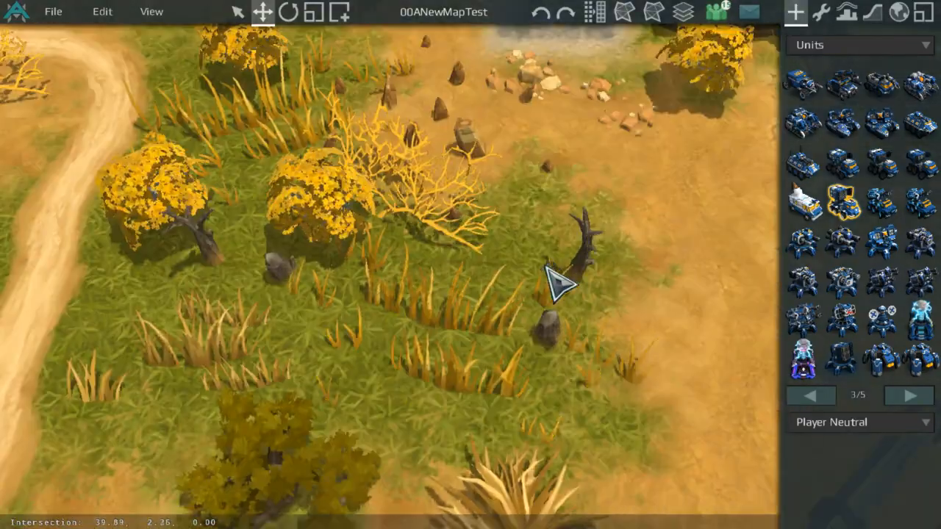
scroll(566, 226, down, 4)
middle_drag(566, 226, 420, 267)
scroll(523, 279, up, 4)
scroll(520, 283, down, 3)
scroll(444, 267, up, 3)
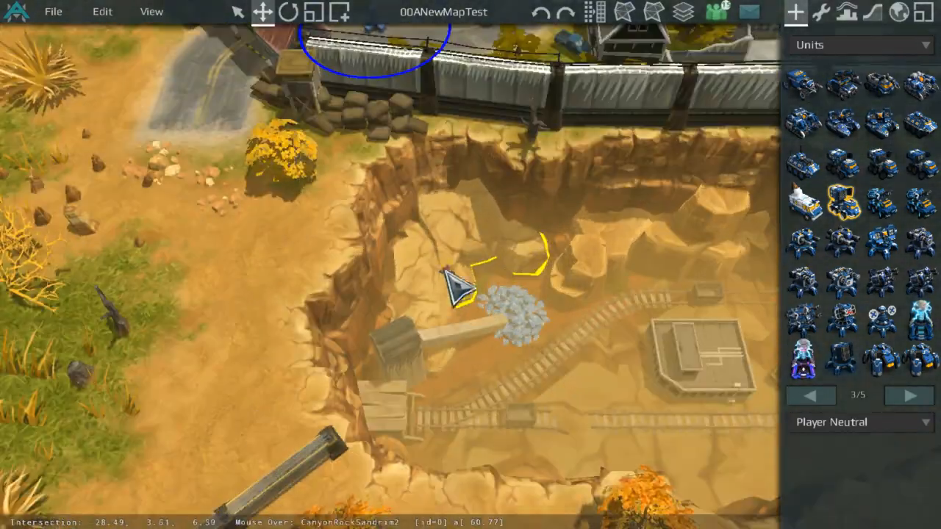
scroll(500, 261, up, 3)
scroll(388, 253, down, 3)
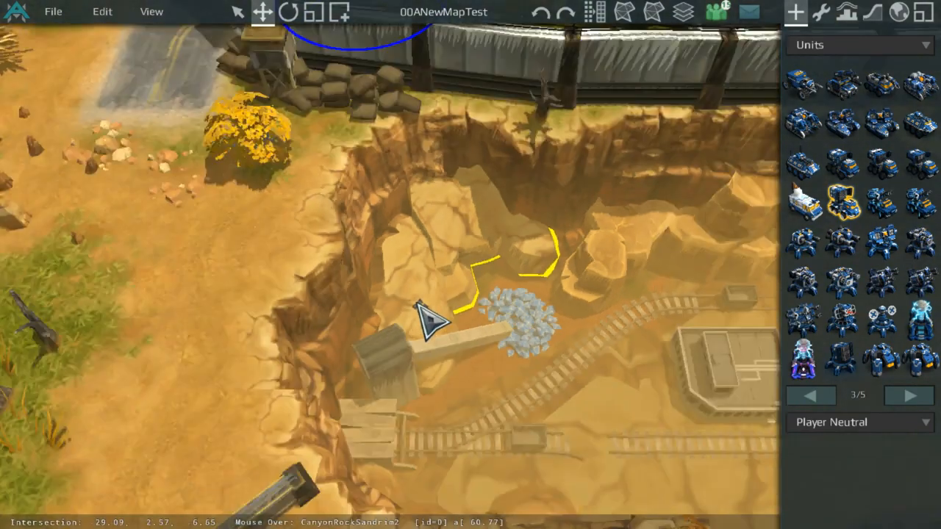
middle_drag(416, 304, 360, 258)
scroll(383, 250, down, 2)
scroll(421, 229, up, 3)
middle_drag(542, 196, 385, 256)
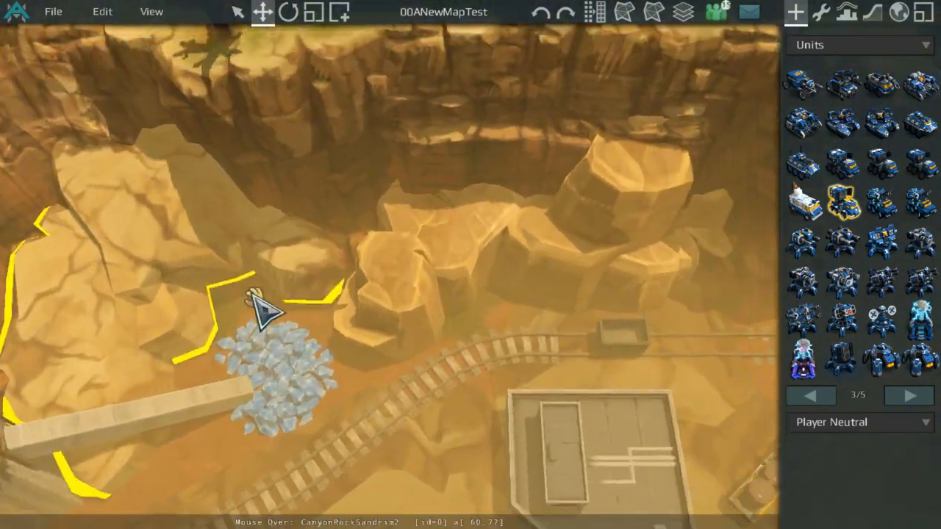
scroll(447, 202, down, 2)
scroll(464, 313, down, 2)
scroll(233, 213, up, 2)
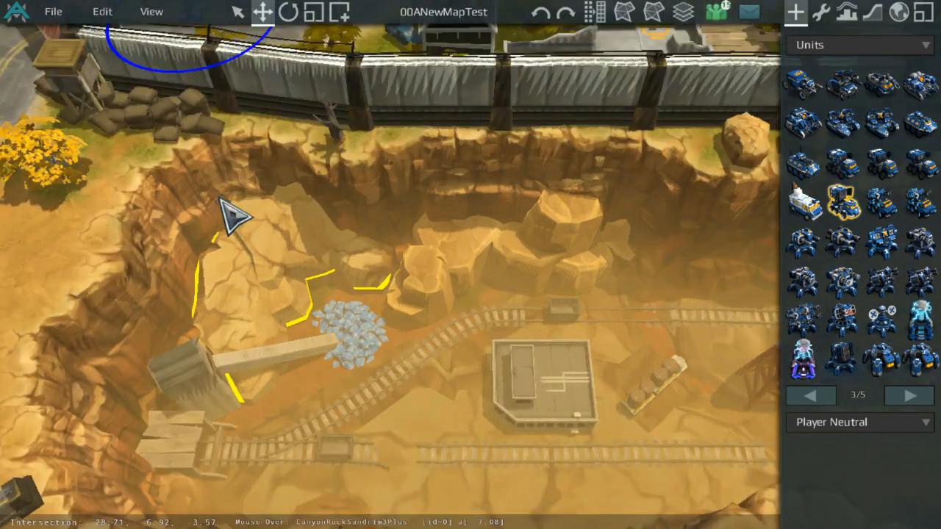
Step: Save the current map
click(53, 11)
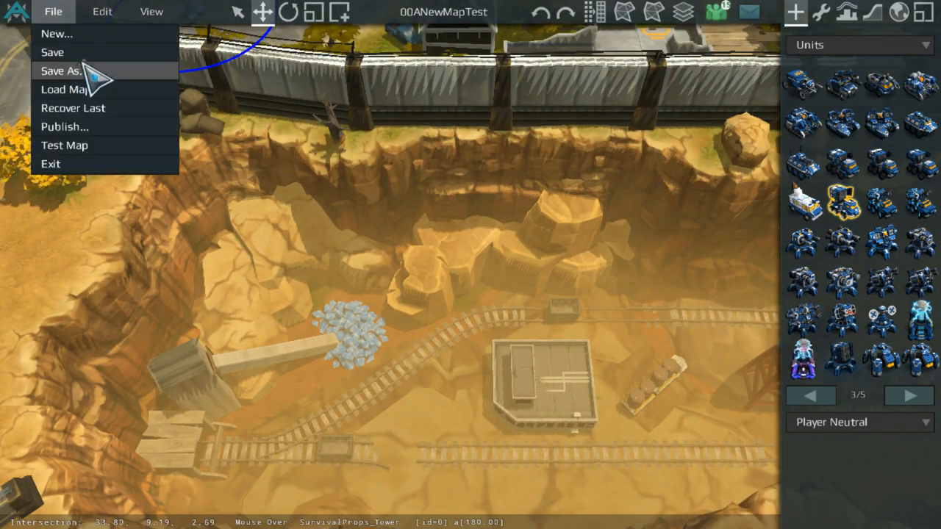
click(102, 71)
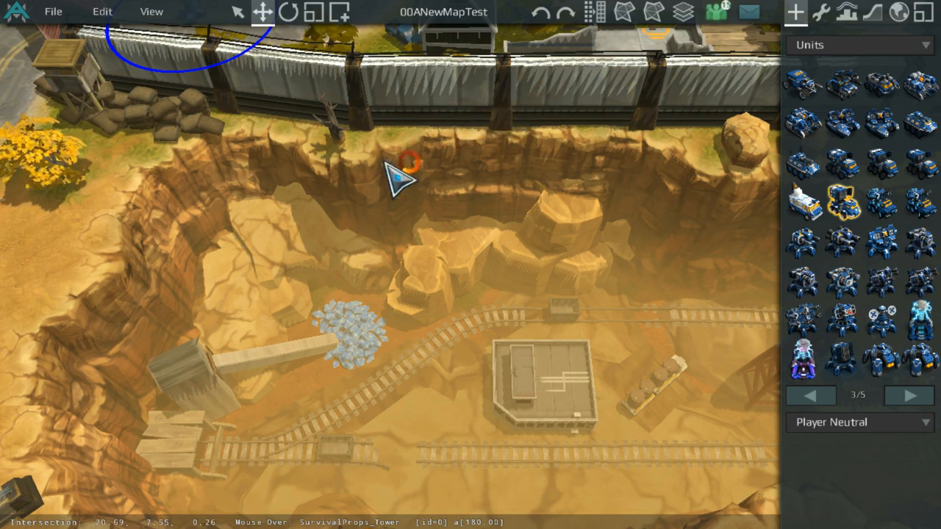
click(120, 70)
scroll(108, 57, down, 10)
scroll(272, 82, up, 8)
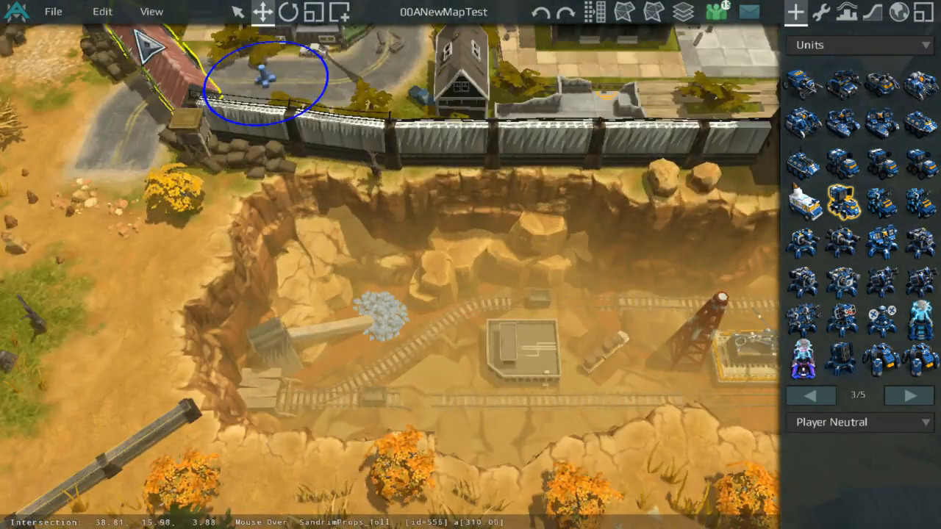
Step: Open the official Duel map from the official maps list
click(56, 12)
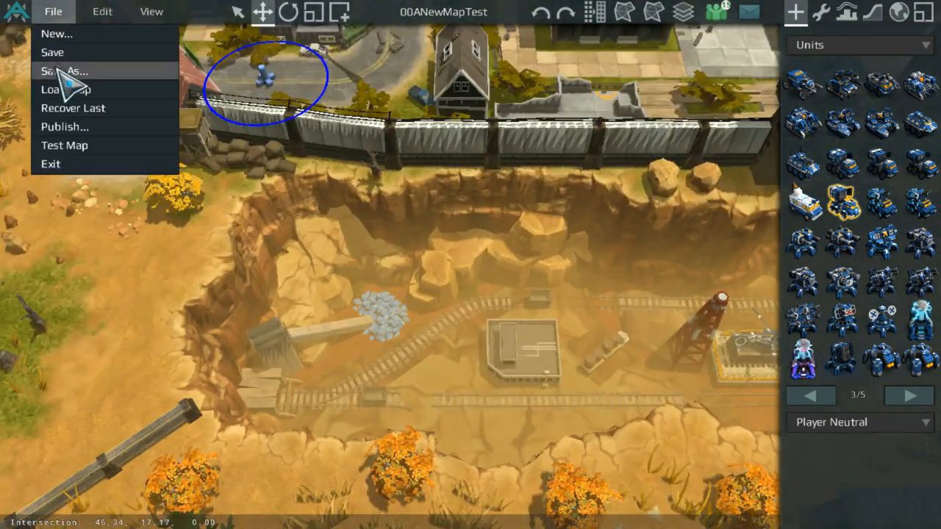
click(65, 89)
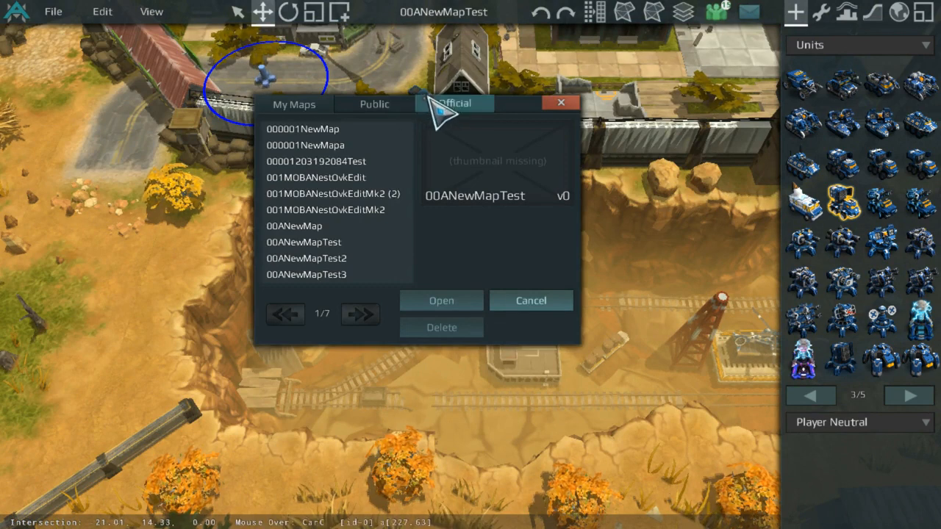
click(434, 109)
click(367, 196)
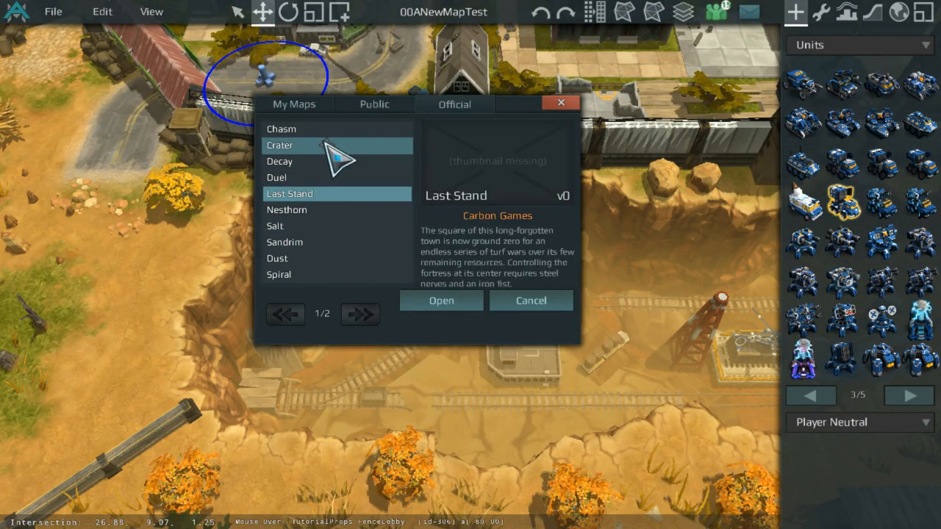
click(359, 314)
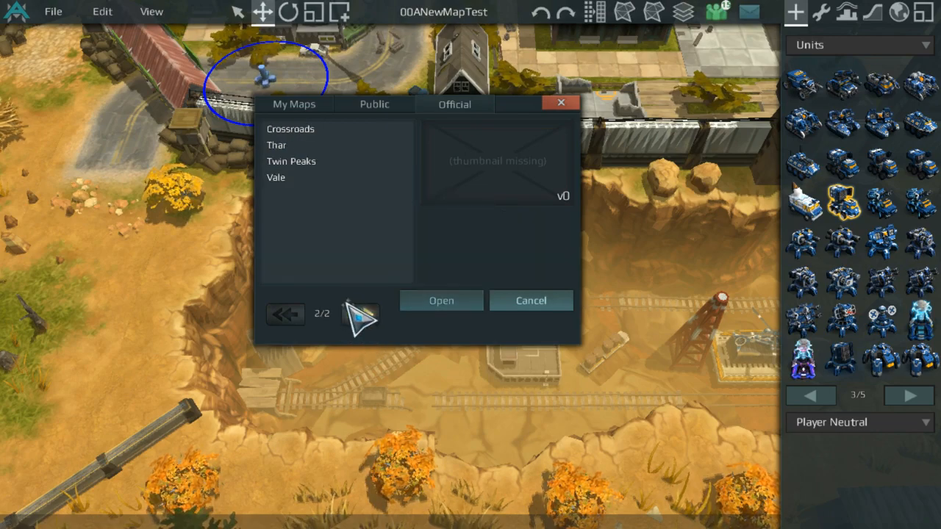
click(286, 314)
click(320, 177)
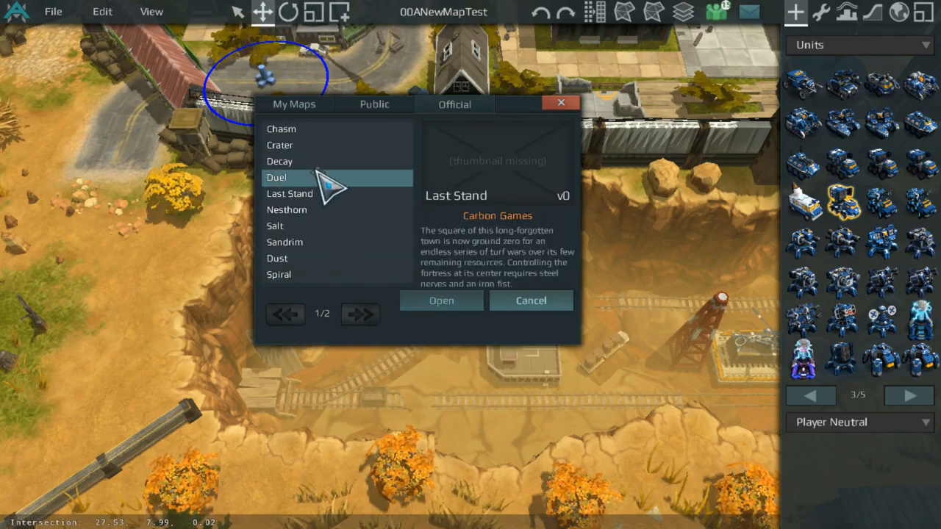
double_click(328, 186)
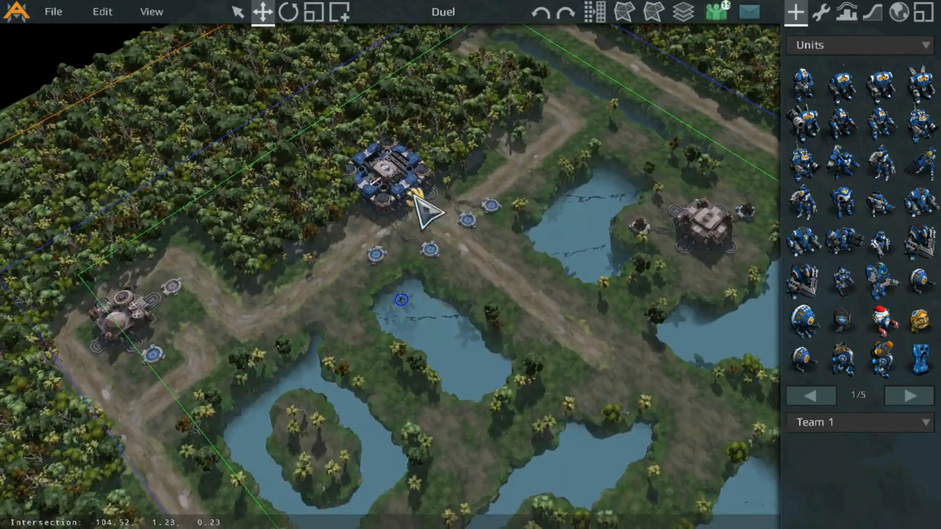
Step: Box-select all objects on the Duel map to inspect their properties
middle_drag(413, 193, 684, 280)
middle_drag(576, 224, 398, 108)
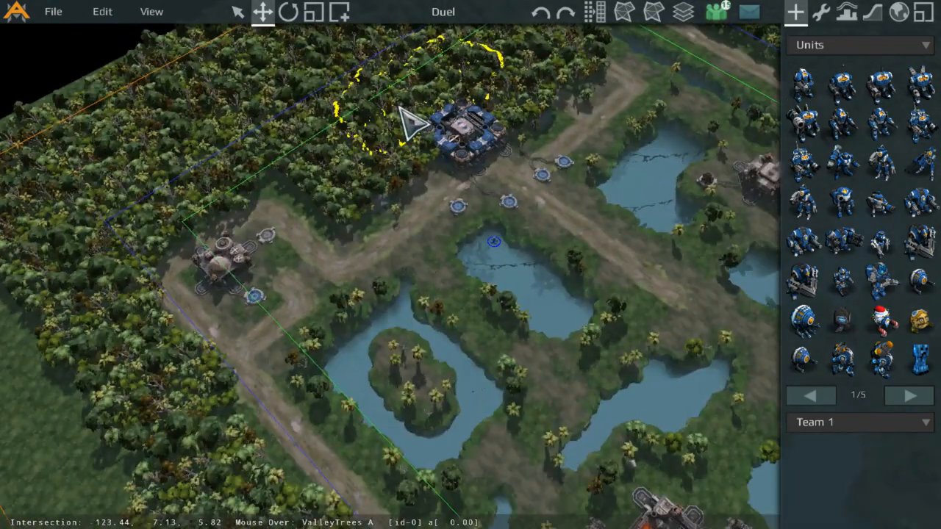
scroll(454, 217, down, 3)
scroll(478, 199, down, 5)
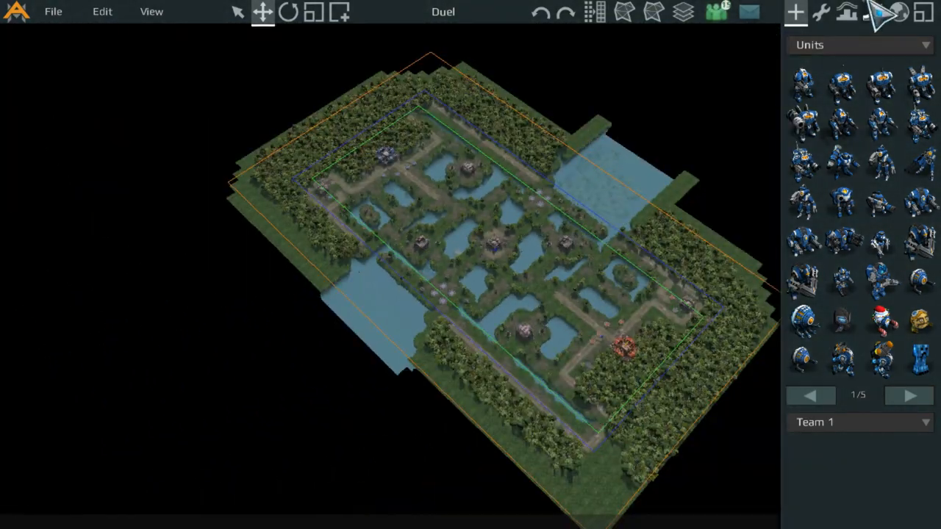
click(825, 12)
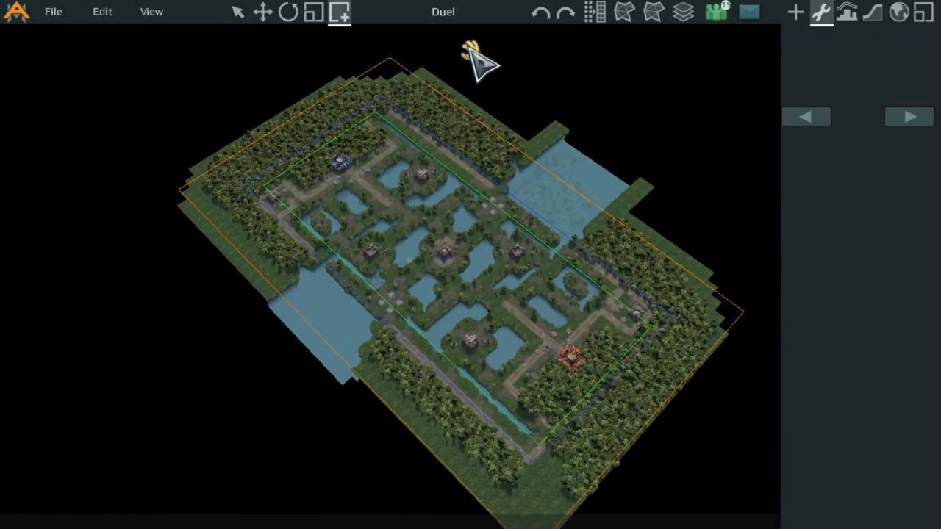
drag(381, 38, 528, 492)
scroll(498, 484, down, 2)
scroll(527, 492, up, 2)
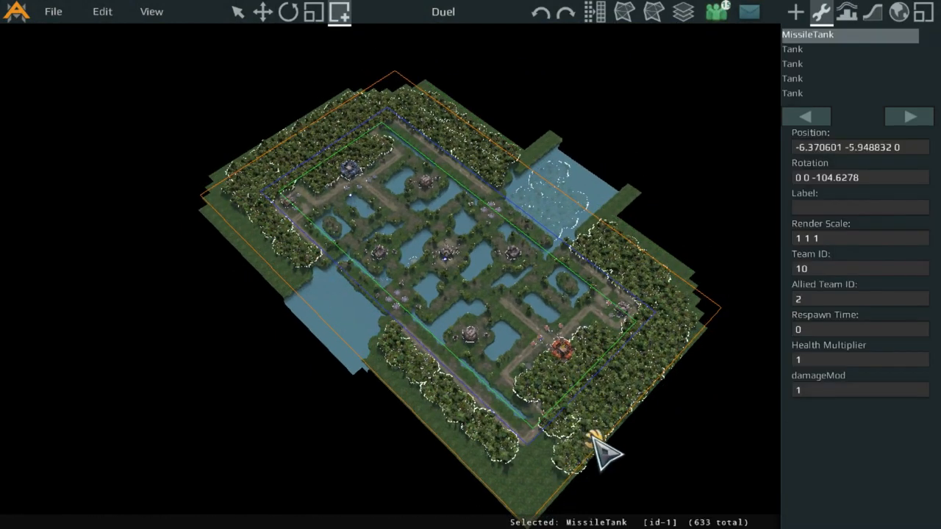
Step: Move the whole selection of map objects with the Move tool
key(w)
drag(607, 414, 654, 293)
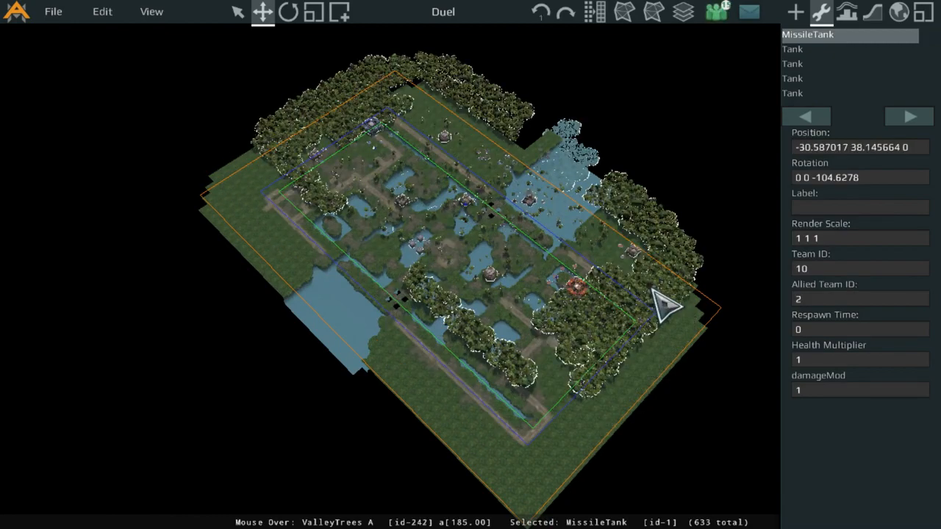
scroll(573, 265, up, 5)
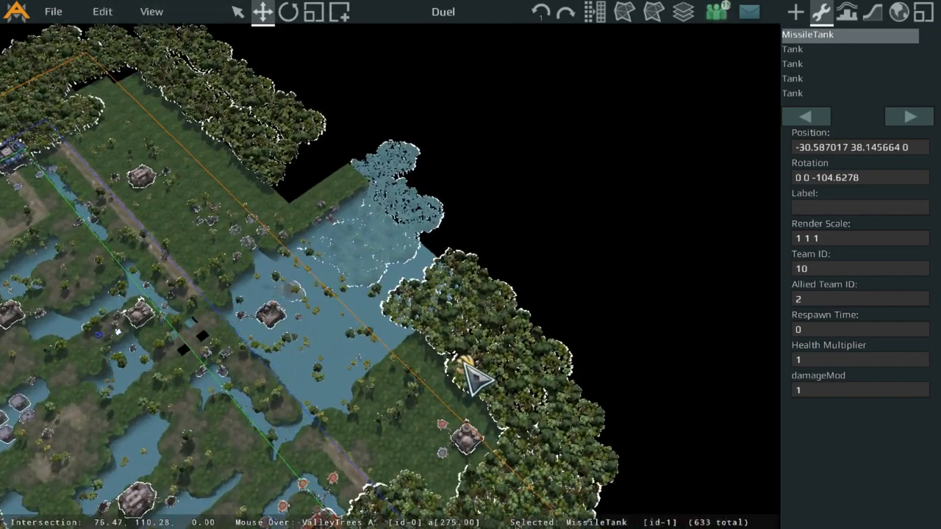
Step: Pan and zoom around the Duel map to examine its objects, terrain, water channels and bases
drag(497, 346, 665, 121)
middle_drag(655, 108, 590, 358)
scroll(590, 359, up, 5)
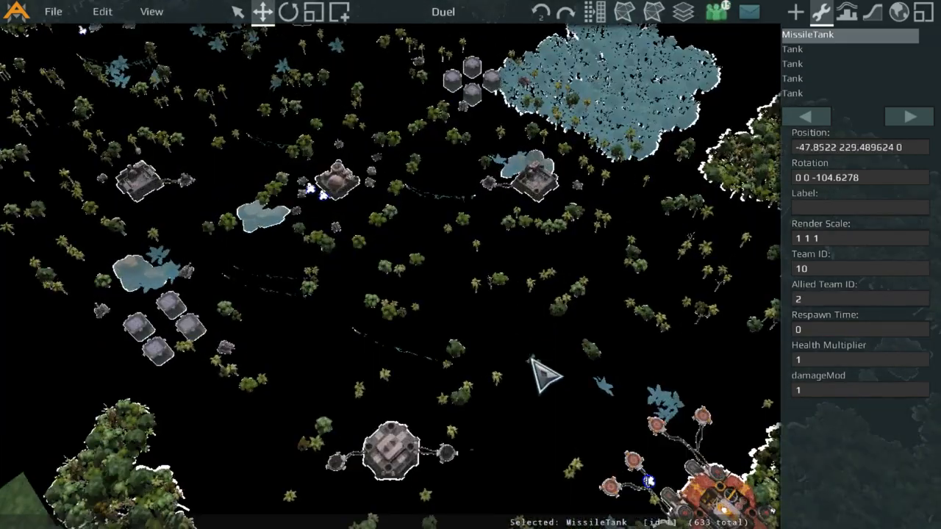
scroll(491, 250, up, 3)
middle_drag(531, 358, 330, 125)
scroll(329, 125, down, 5)
click(566, 309)
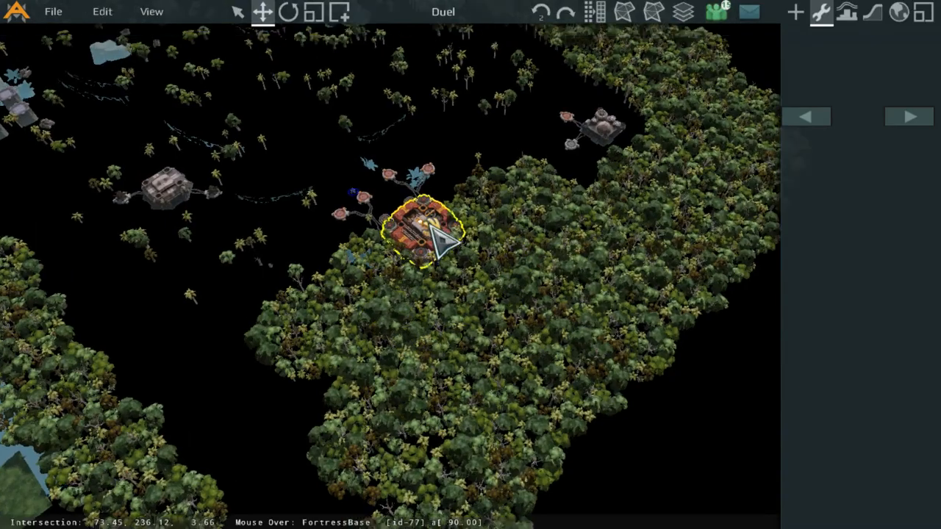
scroll(445, 212, up, 6)
middle_drag(445, 212, 513, 263)
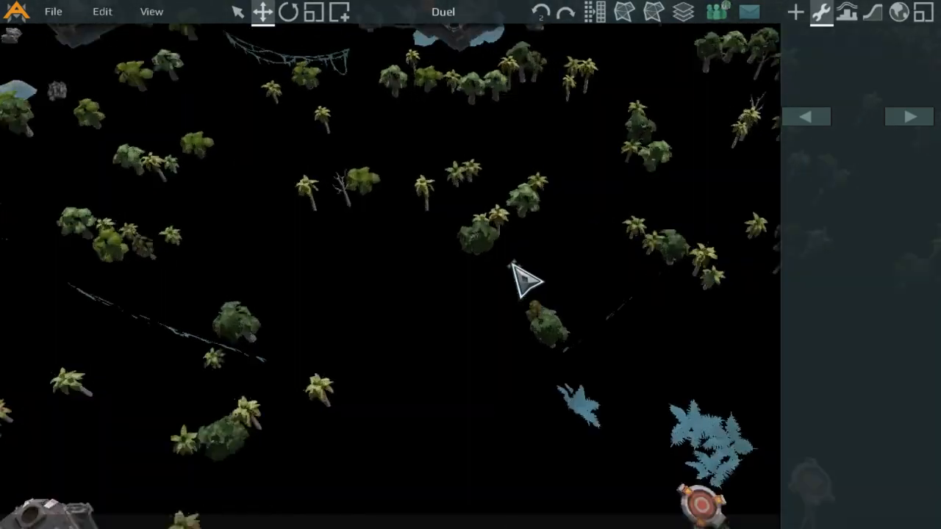
scroll(513, 262, up, 3)
middle_drag(445, 160, 668, 254)
middle_drag(522, 173, 541, 264)
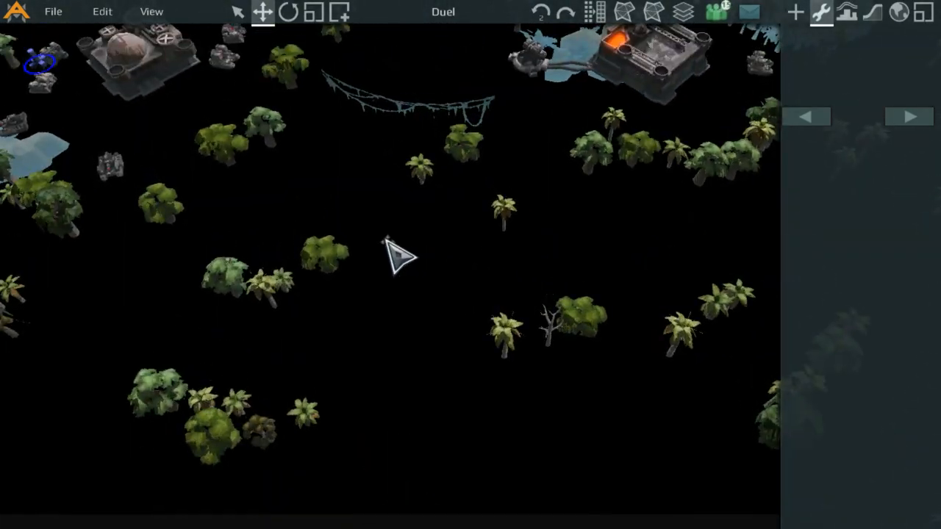
middle_drag(386, 238, 409, 311)
scroll(410, 311, down, 2)
middle_drag(342, 324, 415, 331)
scroll(390, 294, down, 4)
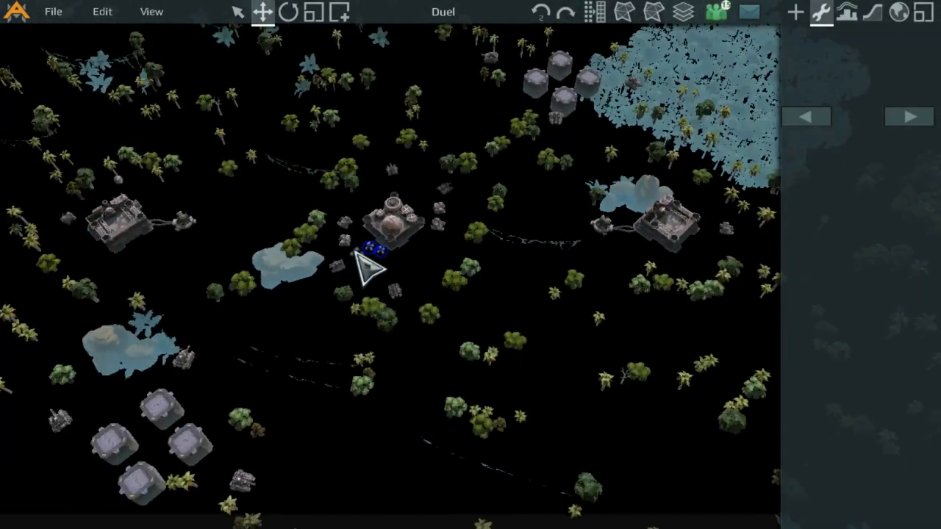
middle_drag(294, 353, 416, 237)
middle_drag(276, 323, 471, 147)
scroll(491, 219, up, 4)
scroll(279, 294, down, 3)
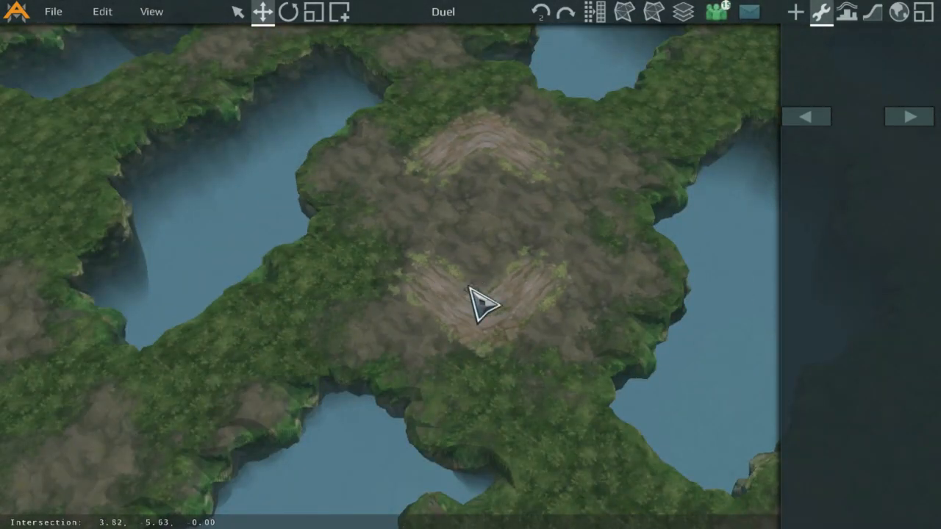
scroll(452, 235, down, 3)
scroll(489, 288, up, 4)
scroll(563, 279, down, 3)
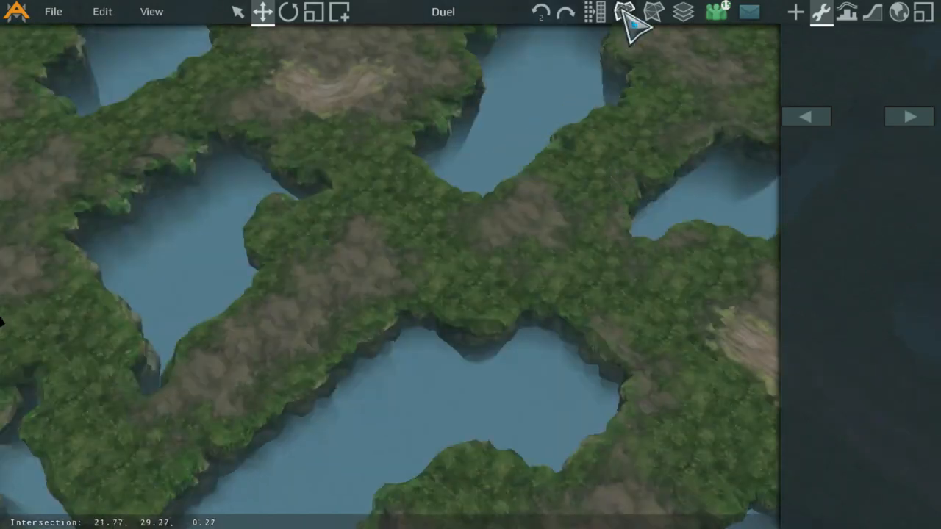
scroll(626, 106, down, 3)
scroll(563, 189, up, 6)
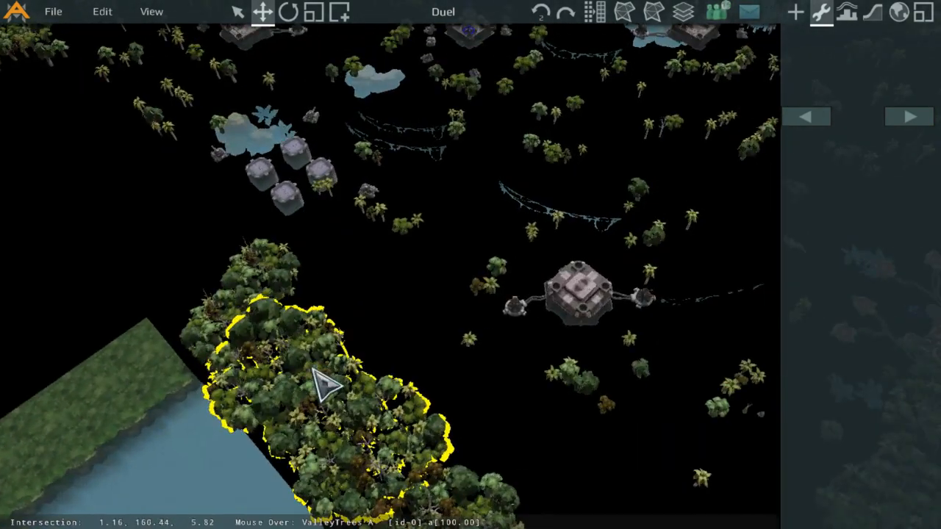
scroll(315, 372, down, 5)
scroll(382, 339, up, 4)
scroll(346, 322, down, 2)
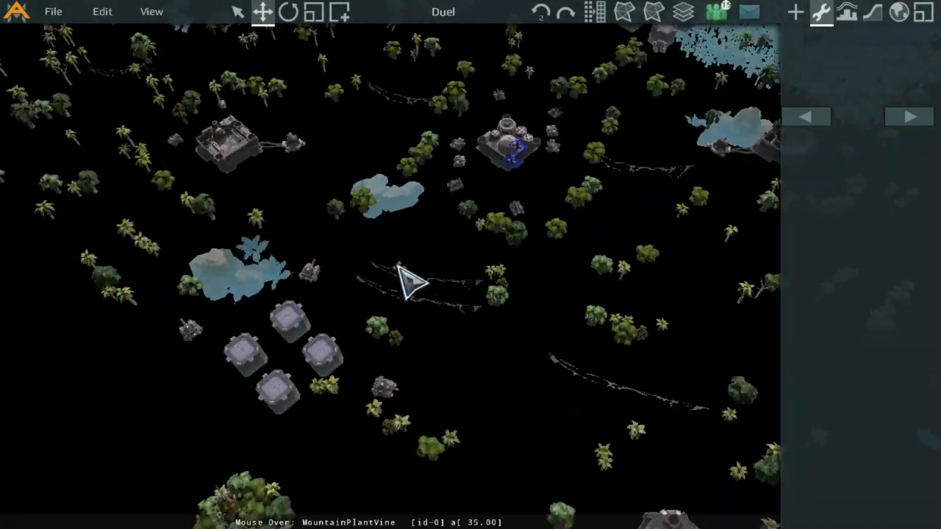
scroll(456, 309, up, 2)
scroll(294, 177, down, 2)
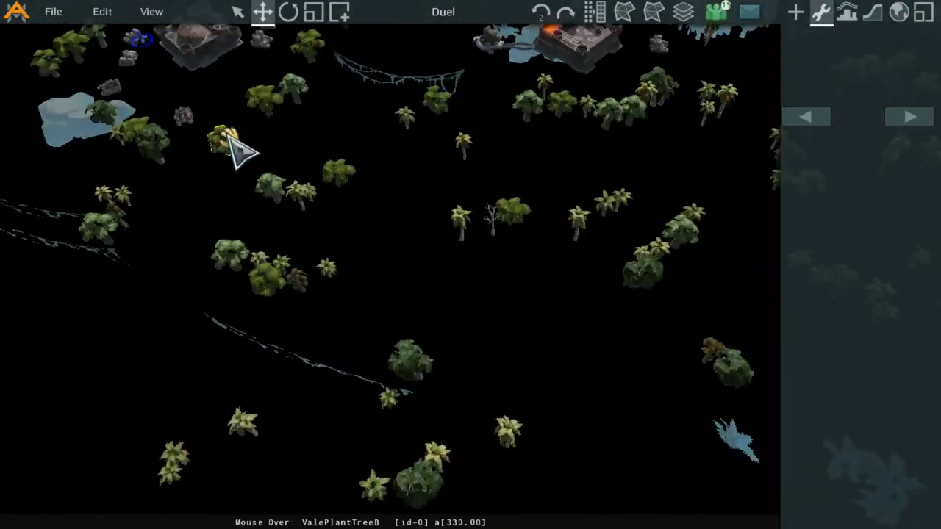
scroll(419, 184, down, 4)
scroll(567, 325, up, 4)
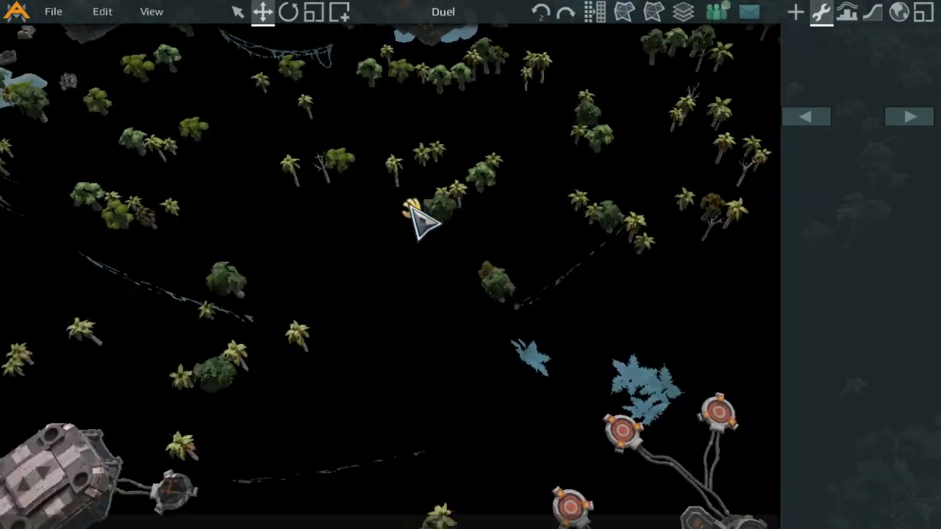
scroll(358, 199, down, 4)
scroll(553, 378, up, 4)
scroll(404, 189, down, 2)
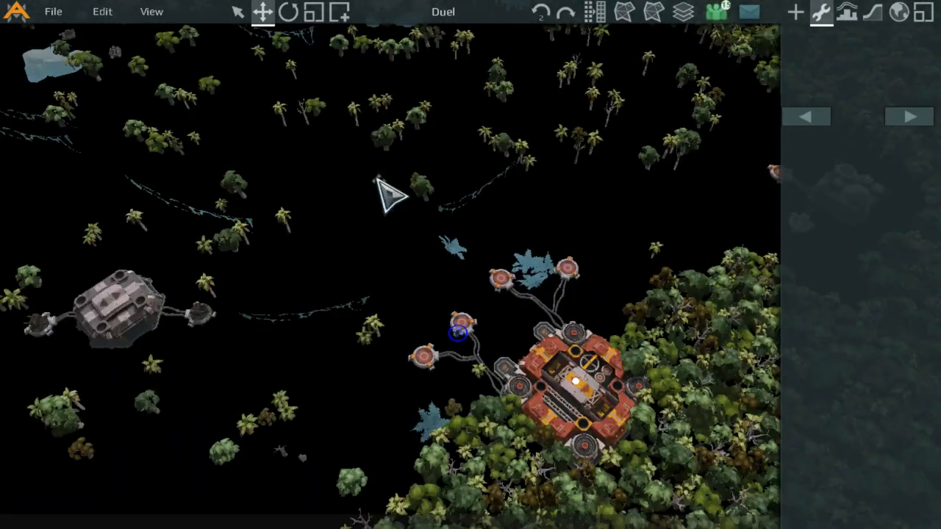
scroll(376, 181, up, 5)
scroll(479, 271, down, 5)
scroll(236, 196, up, 1)
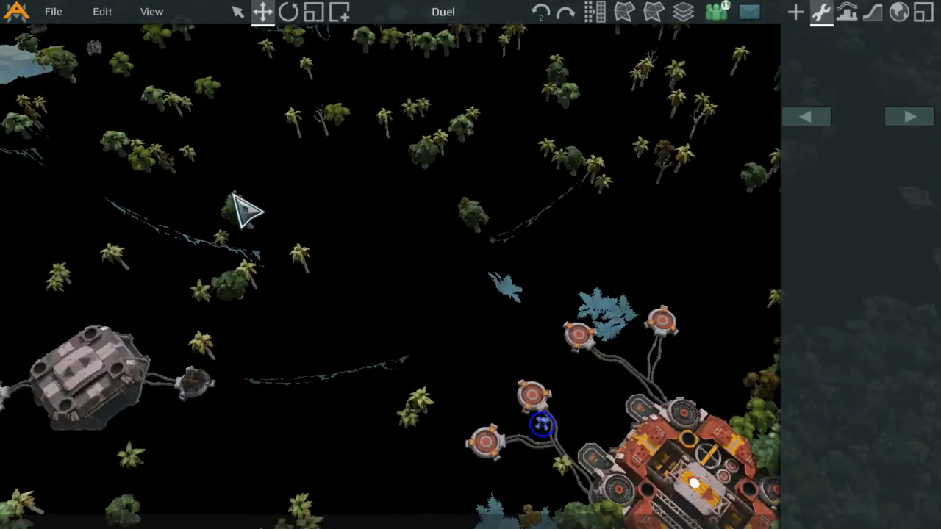
scroll(234, 195, down, 4)
scroll(568, 146, up, 6)
scroll(479, 272, down, 4)
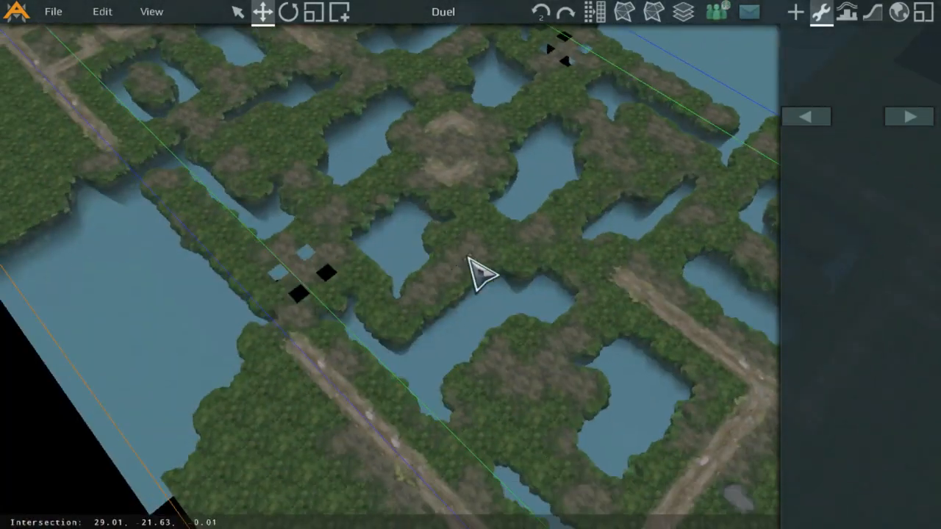
scroll(287, 162, up, 4)
scroll(614, 166, up, 3)
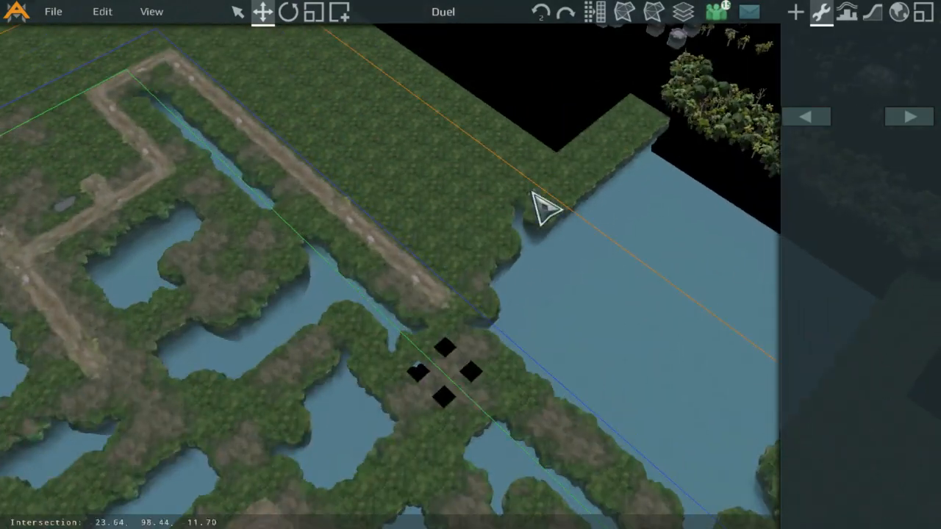
scroll(542, 206, up, 3)
scroll(448, 367, down, 4)
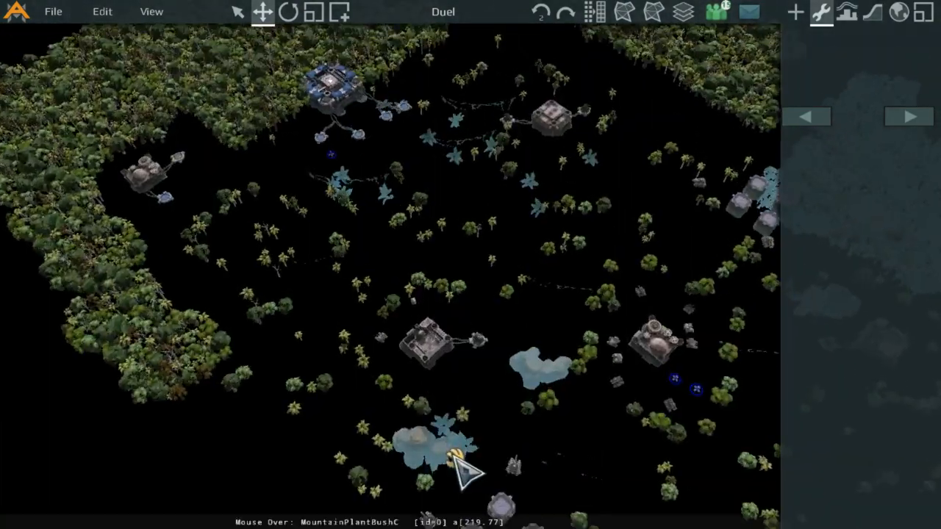
scroll(312, 362, up, 4)
scroll(313, 362, down, 4)
scroll(629, 367, up, 3)
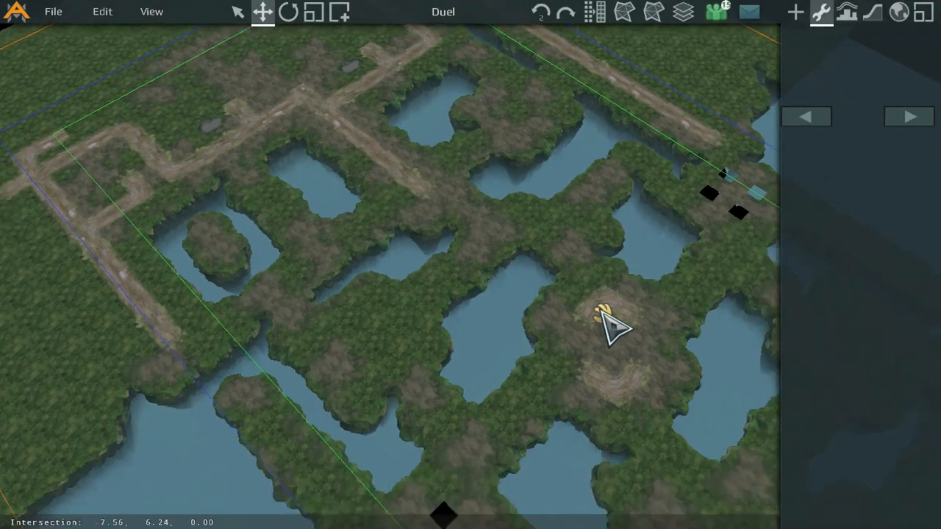
middle_drag(614, 328, 377, 235)
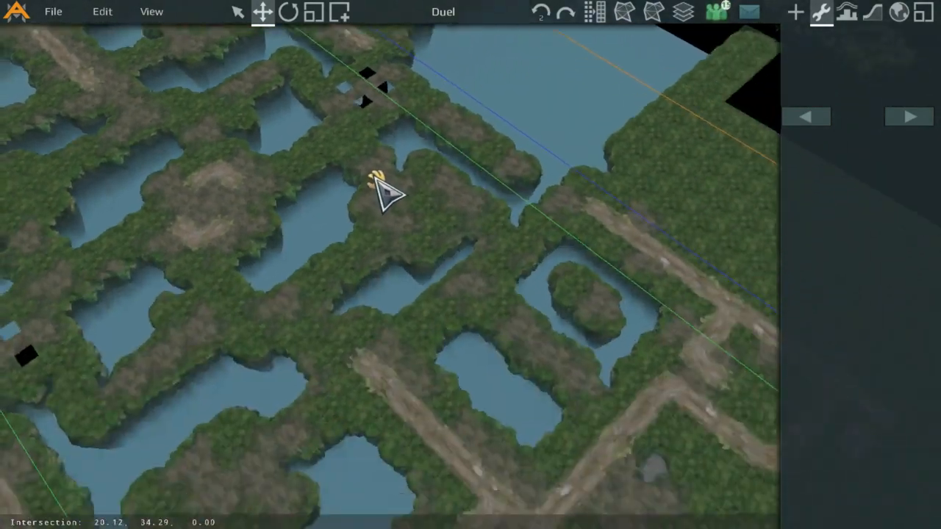
middle_drag(388, 195, 287, 274)
scroll(588, 239, down, 3)
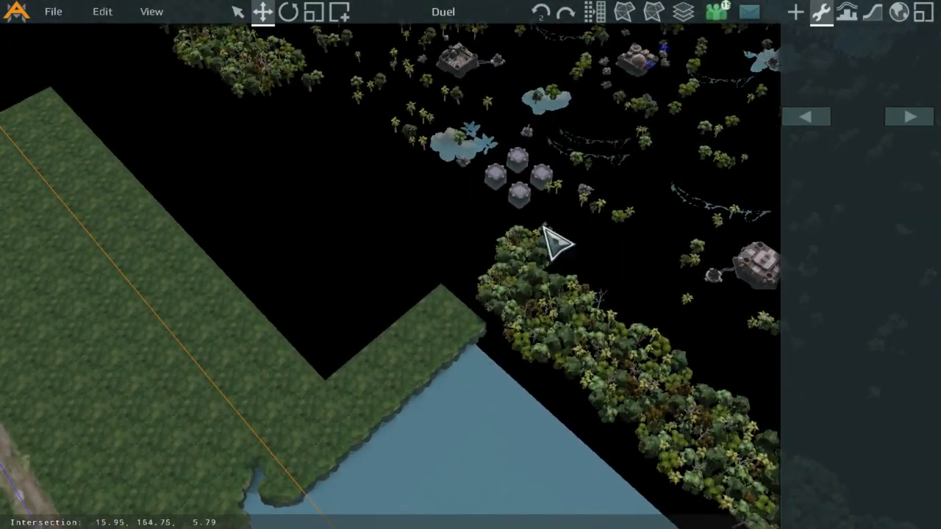
middle_drag(552, 242, 248, 437)
scroll(384, 273, up, 3)
middle_drag(386, 217, 397, 254)
scroll(360, 213, down, 4)
scroll(400, 254, up, 3)
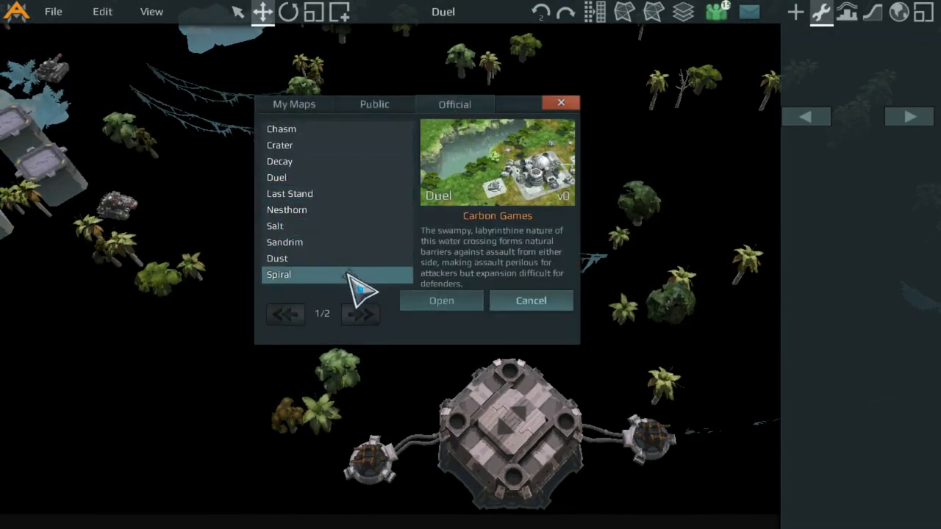
Step: Open the official Crater map from the official maps list
click(347, 148)
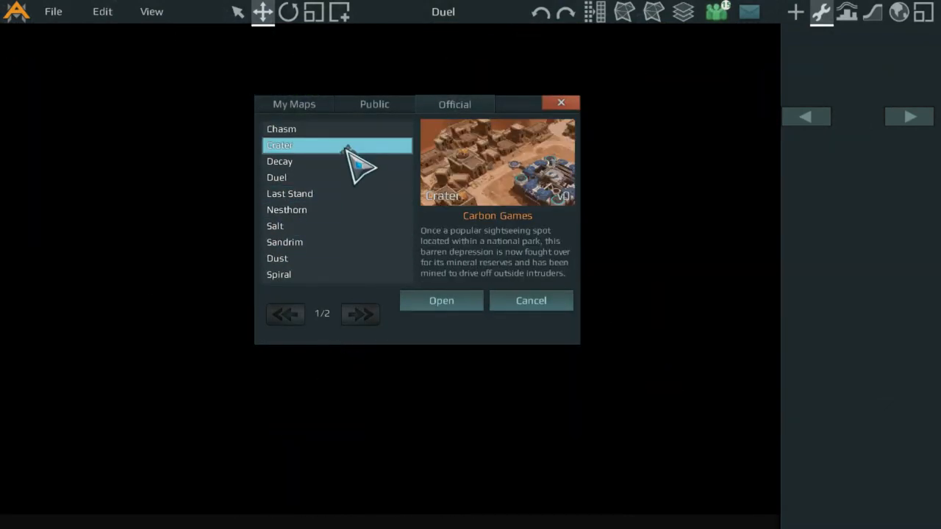
scroll(464, 242, down, 3)
scroll(604, 273, up, 3)
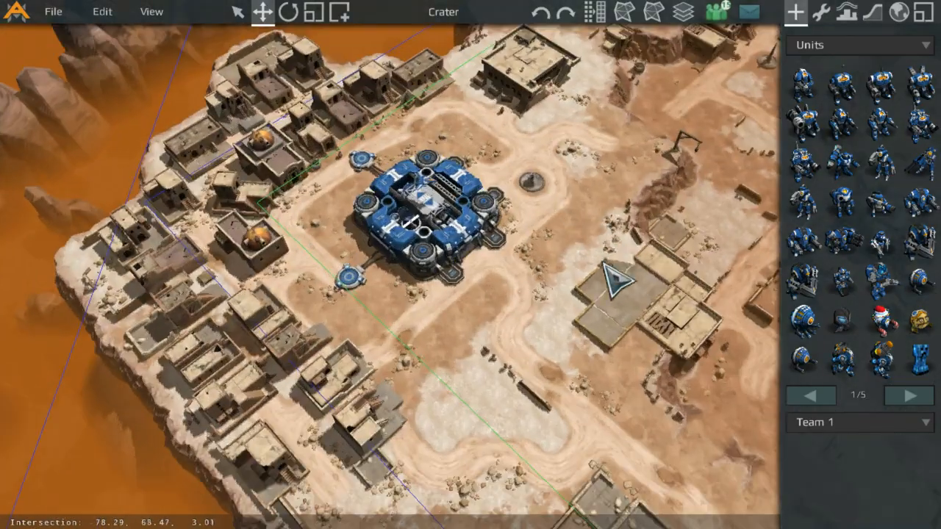
Step: Pan and zoom across the Crater map to examine its buildings, bases and canyon terrain
scroll(458, 257, up, 5)
scroll(500, 312, down, 6)
middle_drag(682, 425, 572, 232)
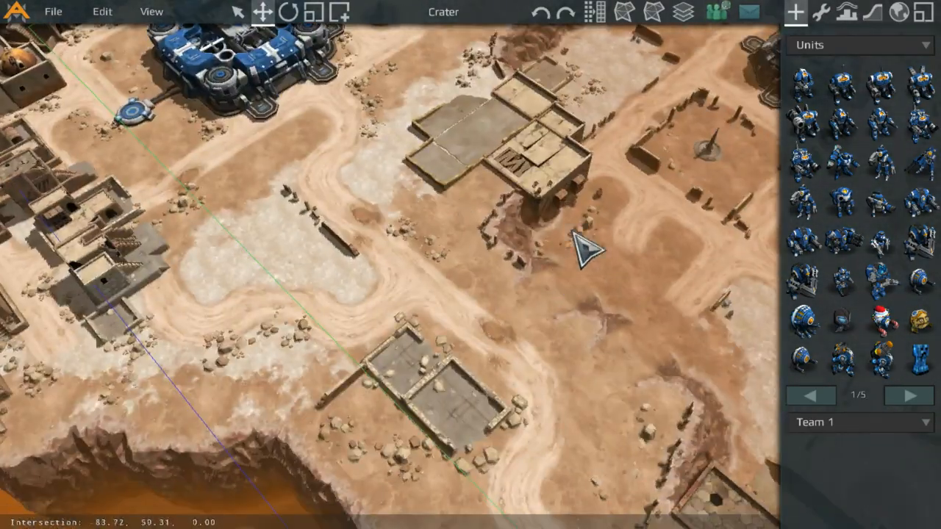
scroll(488, 235, down, 5)
middle_drag(481, 318, 401, 161)
scroll(500, 249, up, 5)
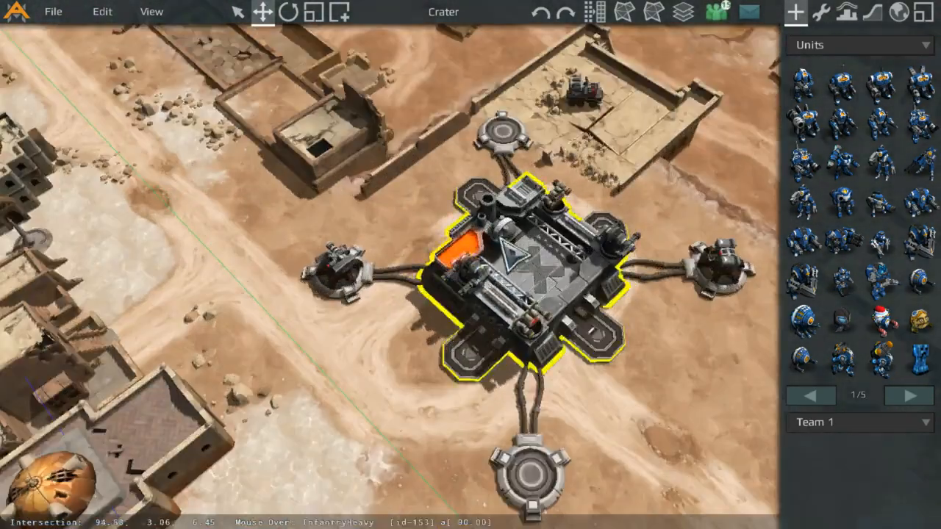
scroll(508, 257, down, 5)
middle_drag(574, 318, 321, 143)
middle_drag(522, 203, 417, 380)
scroll(507, 245, up, 5)
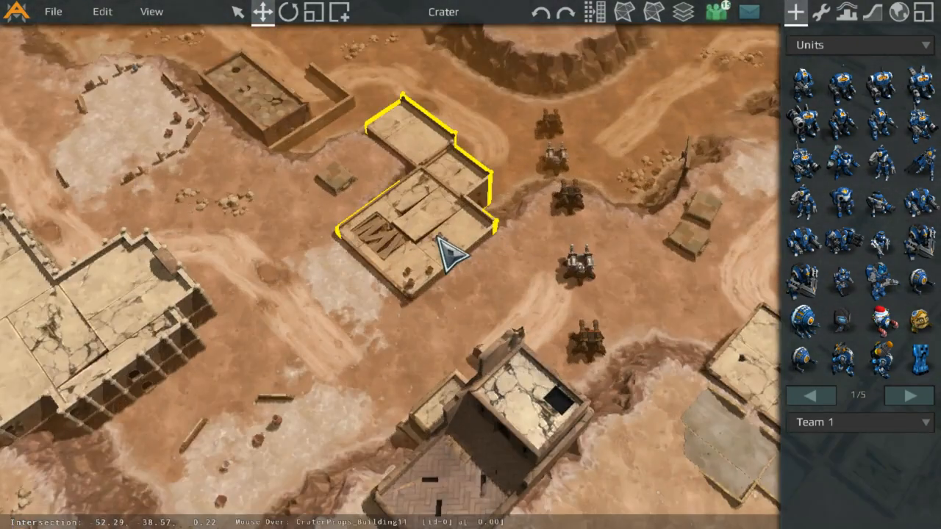
middle_drag(435, 237, 513, 259)
scroll(526, 276, down, 3)
scroll(441, 253, up, 5)
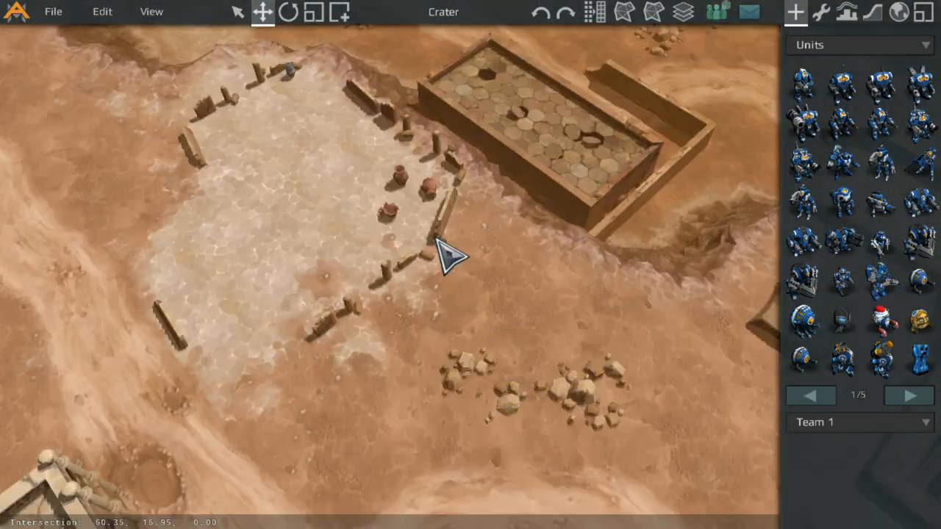
scroll(411, 287, up, 3)
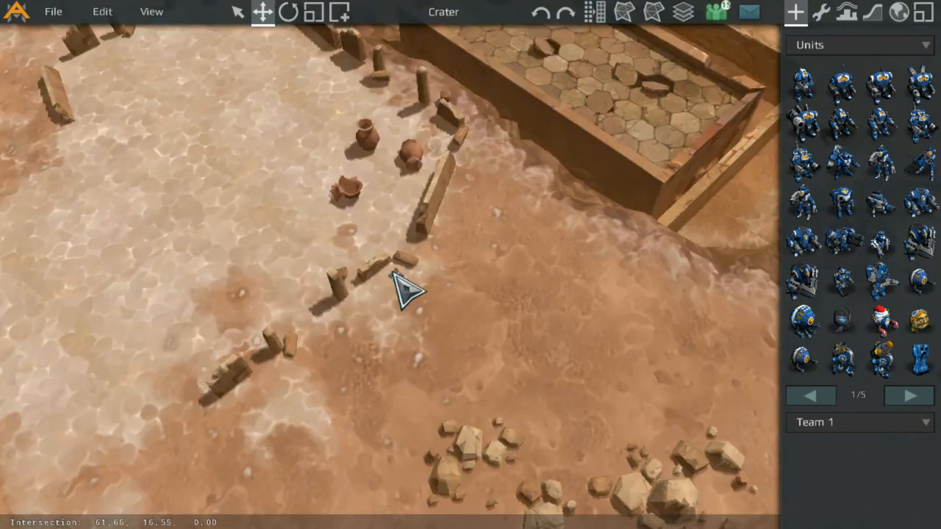
middle_drag(368, 117, 588, 456)
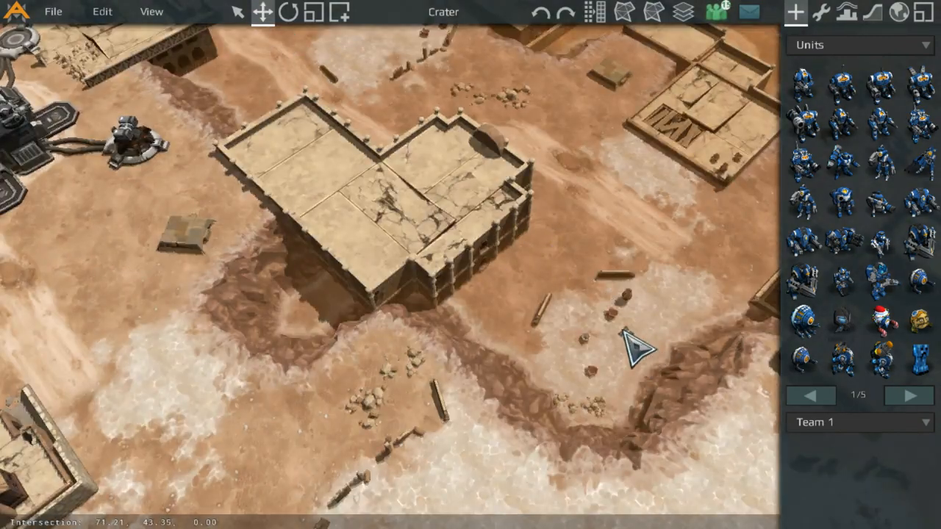
scroll(361, 336, down, 5)
scroll(420, 304, up, 5)
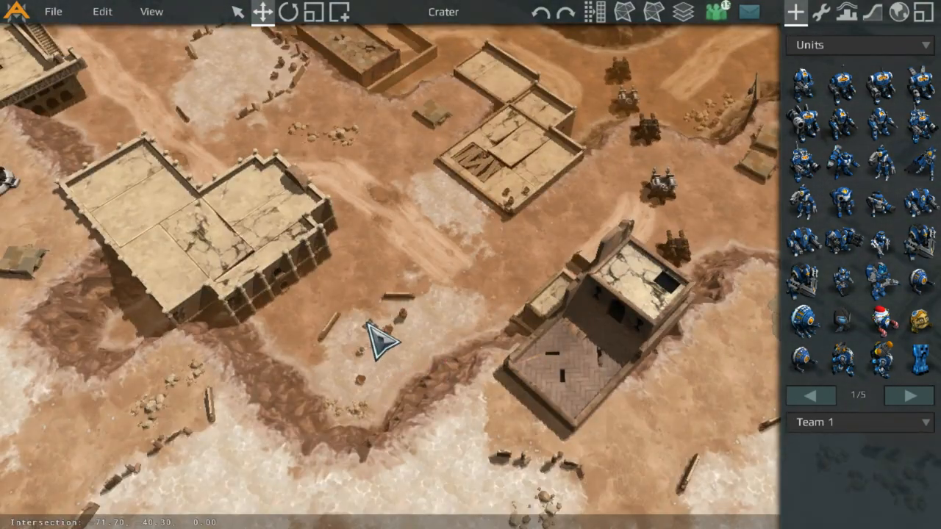
scroll(370, 326, down, 5)
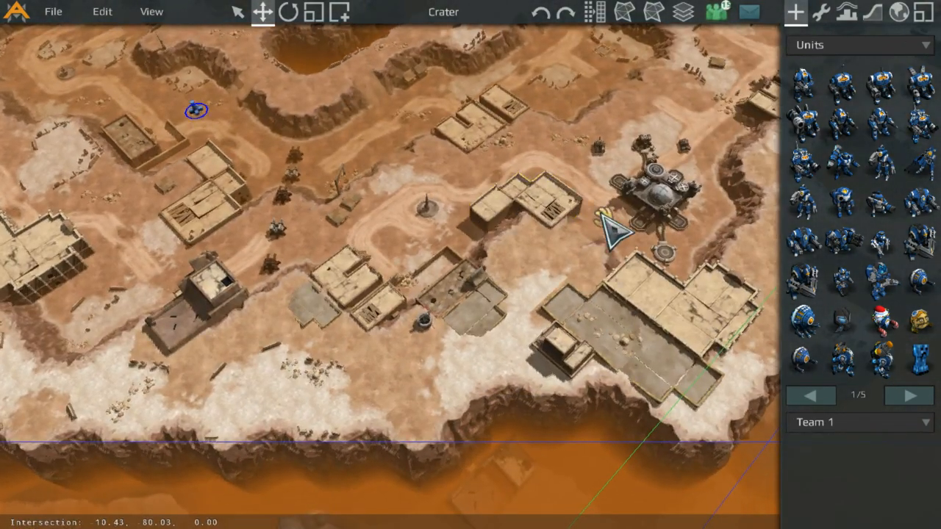
middle_drag(601, 213, 282, 254)
middle_drag(429, 165, 423, 175)
middle_drag(348, 283, 351, 324)
drag(263, 409, 232, 396)
mouse_move(256, 388)
mouse_down()
mouse_move(247, 397)
mouse_move(367, 310)
mouse_move(269, 374)
mouse_move(243, 404)
mouse_move(254, 384)
mouse_up()
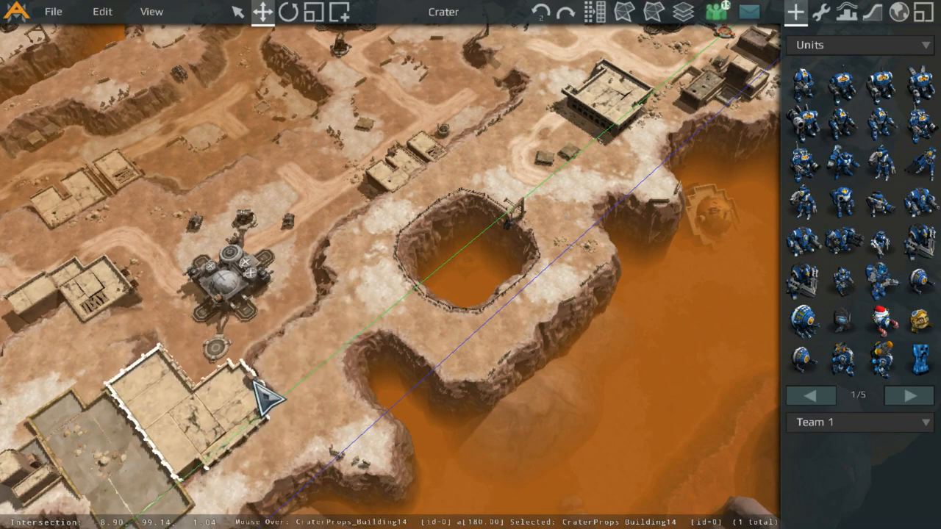
middle_drag(331, 165, 379, 368)
middle_drag(367, 162, 451, 492)
middle_drag(316, 168, 511, 208)
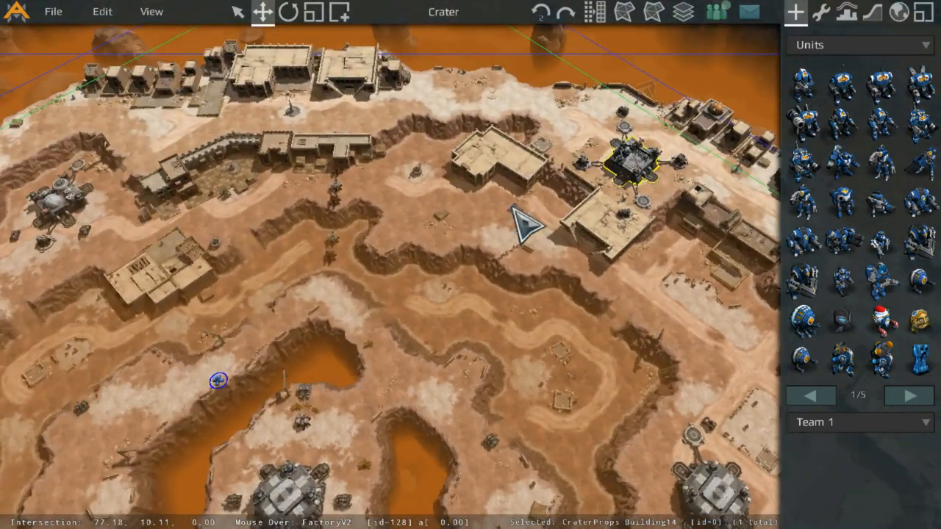
middle_drag(395, 313, 650, 227)
middle_drag(243, 242, 488, 261)
scroll(488, 260, up, 3)
scroll(625, 293, up, 2)
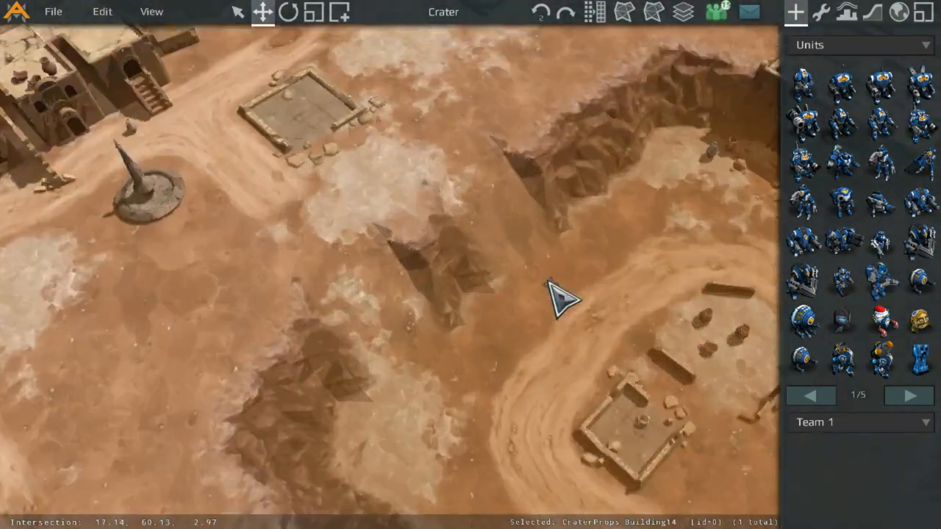
Step: Load the official Simple map from the second page of the official maps list
click(58, 12)
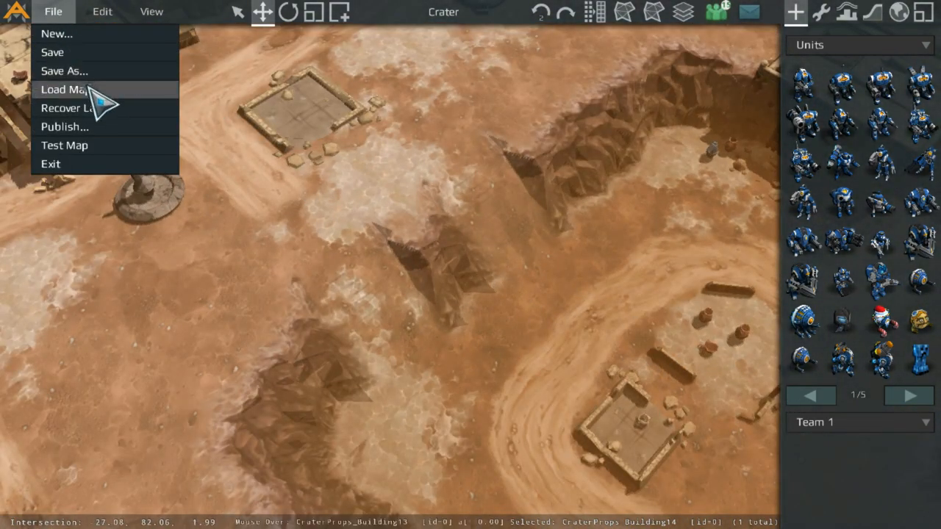
click(101, 90)
click(409, 274)
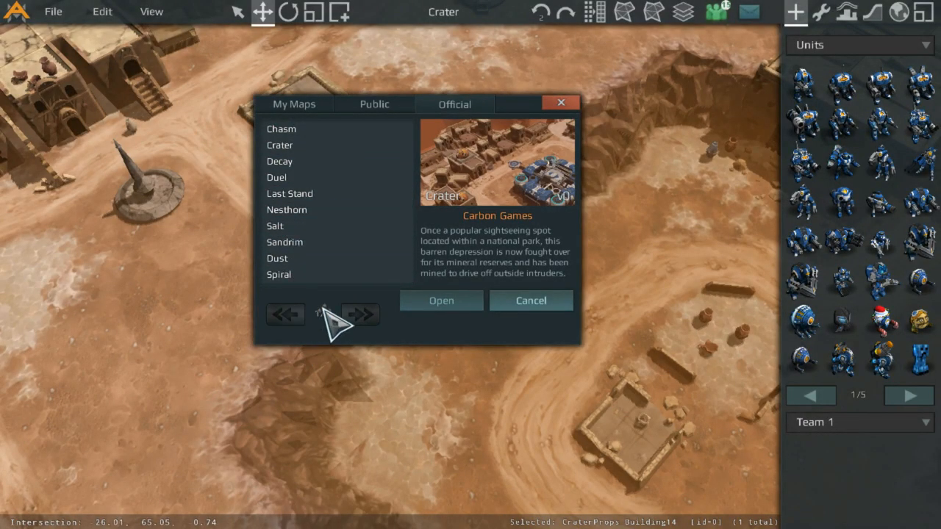
click(335, 258)
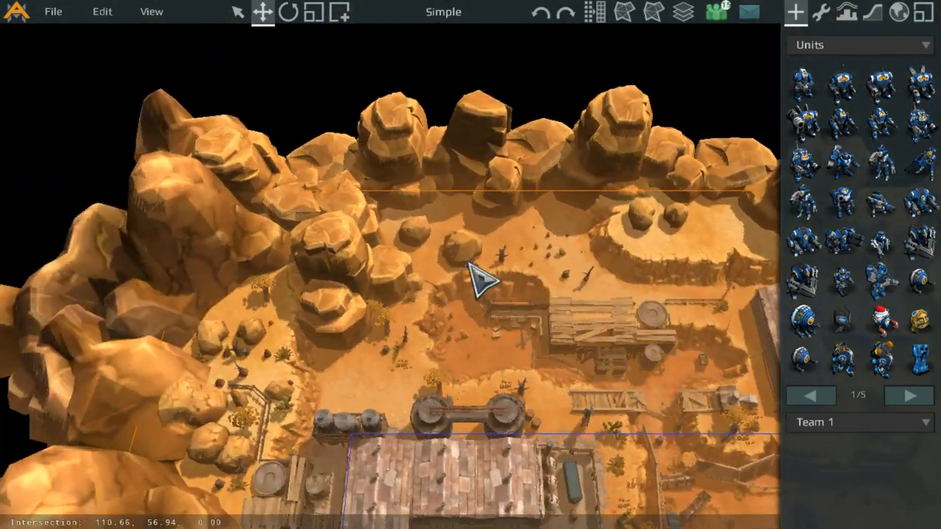
Step: Pan and zoom across the Simple map to examine its rock borders, main bases, buildings and the long bridge road
key(s)
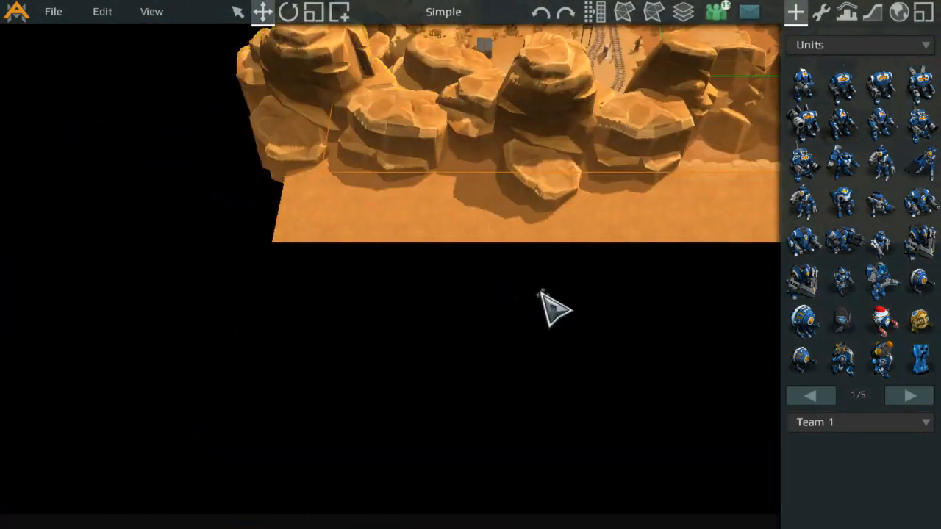
key(w)
key(d)
middle_drag(641, 292, 40, 289)
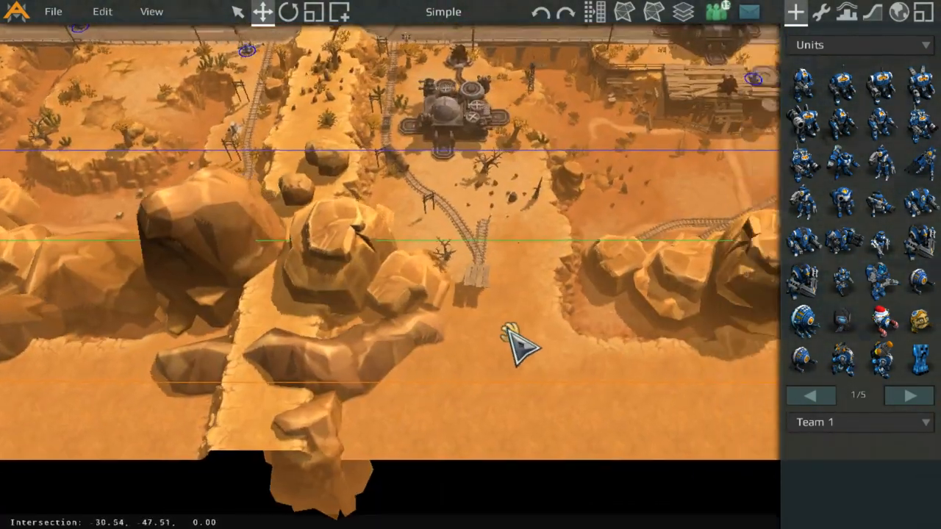
middle_drag(735, 316, 382, 294)
scroll(664, 281, down, 3)
middle_drag(678, 297, 416, 381)
middle_drag(444, 106, 464, 255)
middle_drag(195, 142, 624, 276)
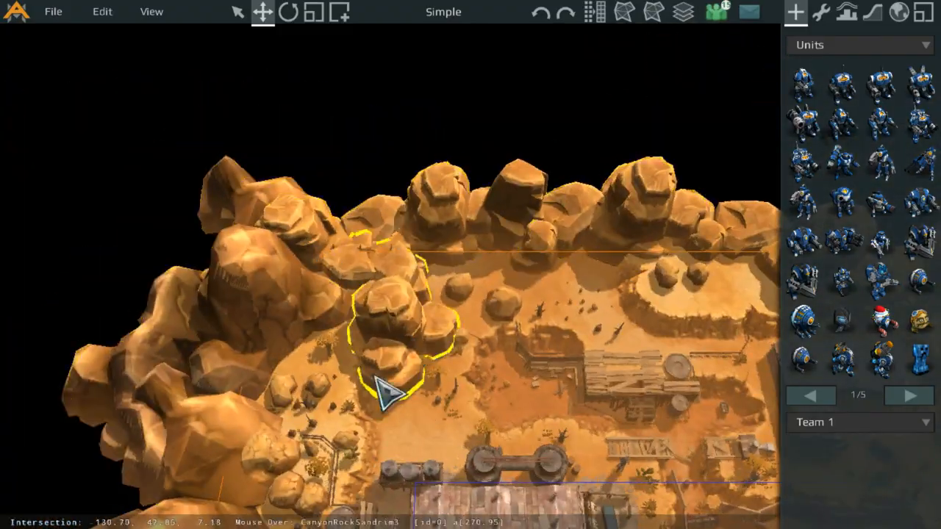
middle_drag(387, 395, 430, 434)
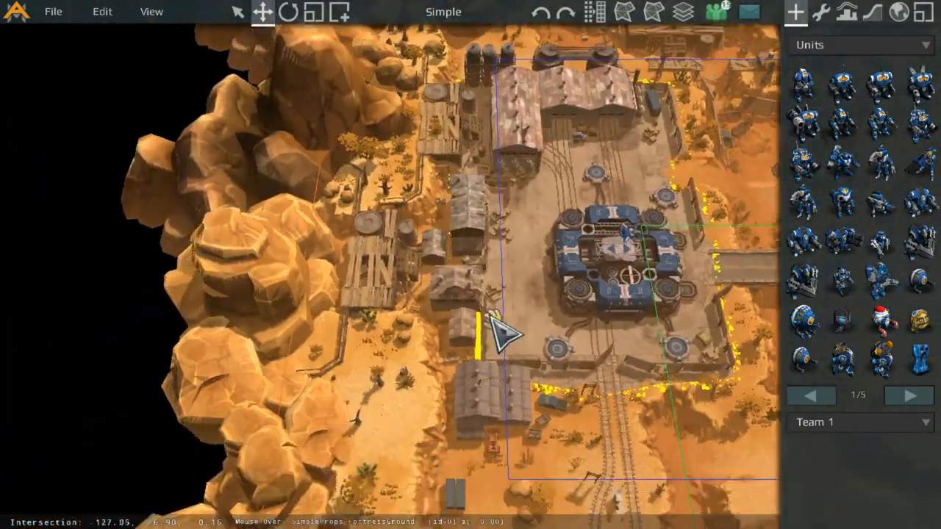
scroll(609, 199, down, 8)
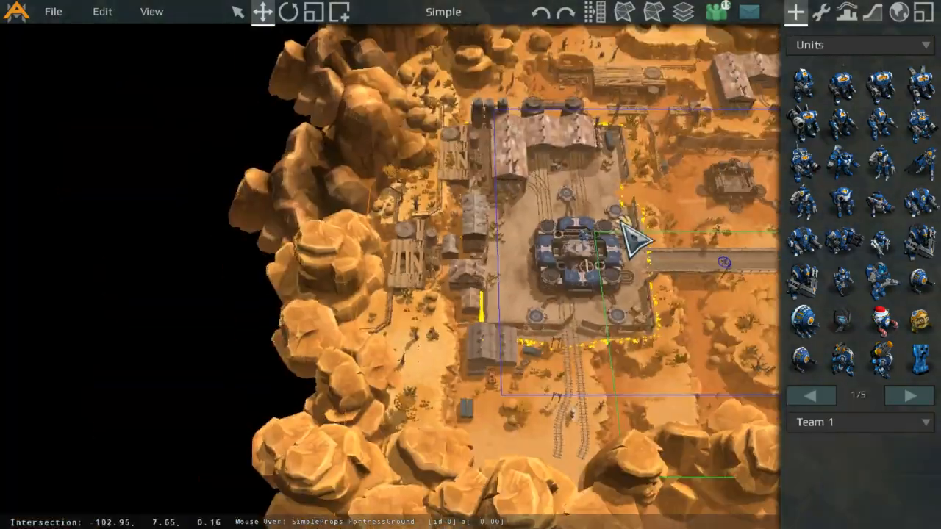
scroll(332, 304, up, 3)
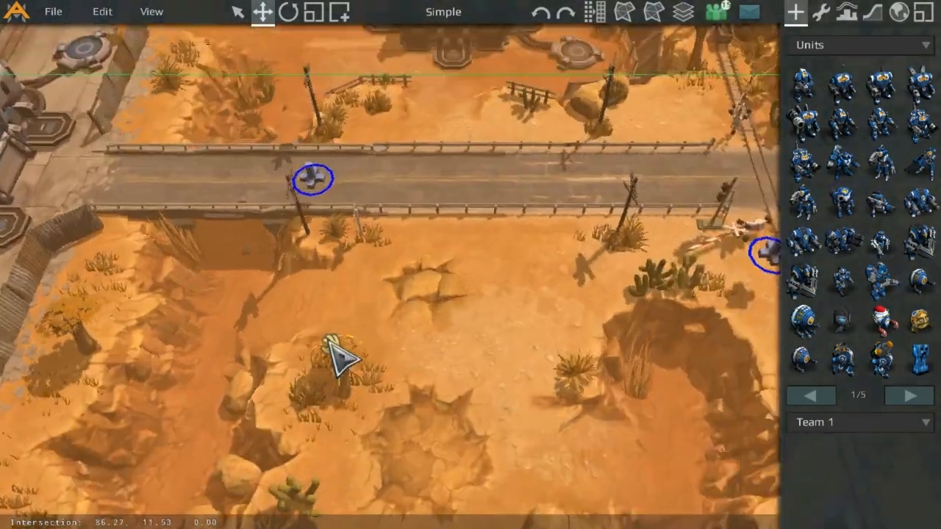
scroll(336, 357, down, 5)
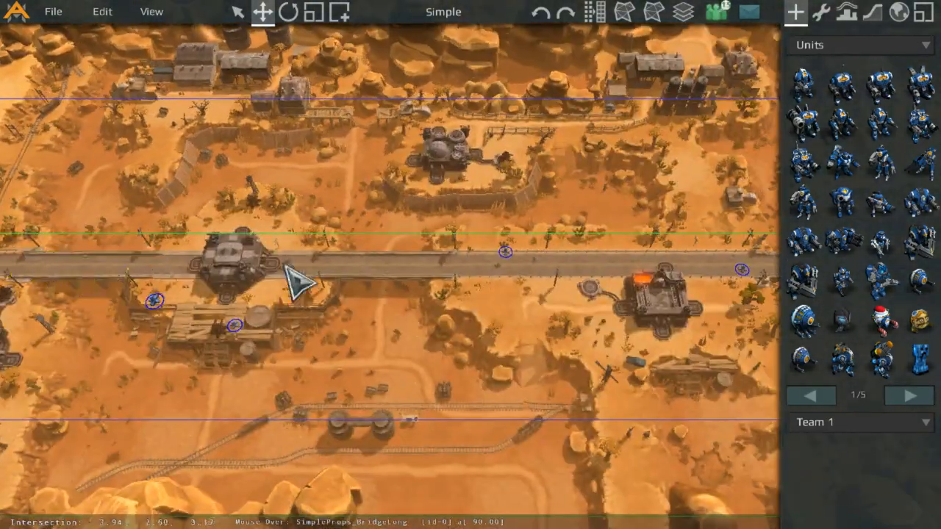
middle_drag(285, 266, 46, 261)
scroll(468, 263, up, 5)
scroll(548, 257, down, 5)
middle_drag(336, 261, 552, 281)
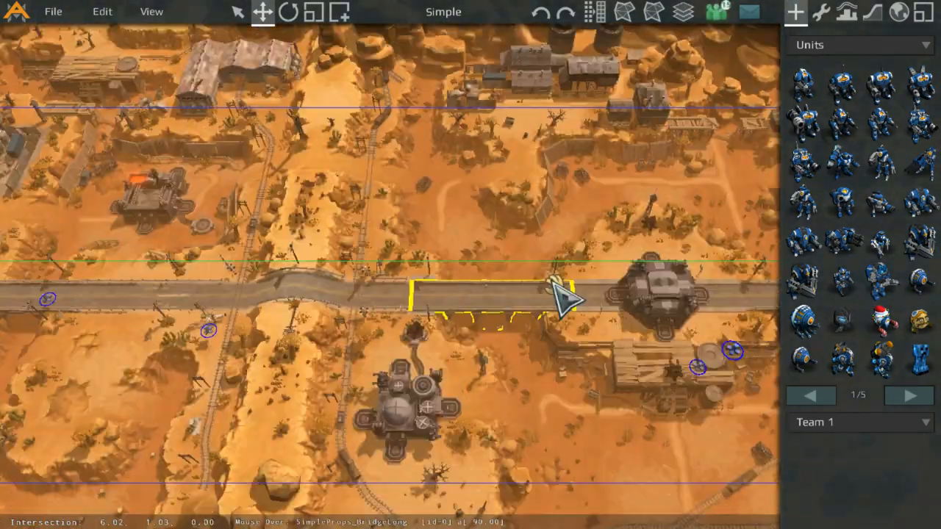
Step: Zoom in closely around the bridge road to inspect the outpost, fences, telephone poles, vegetation and road details
scroll(574, 296, up, 6)
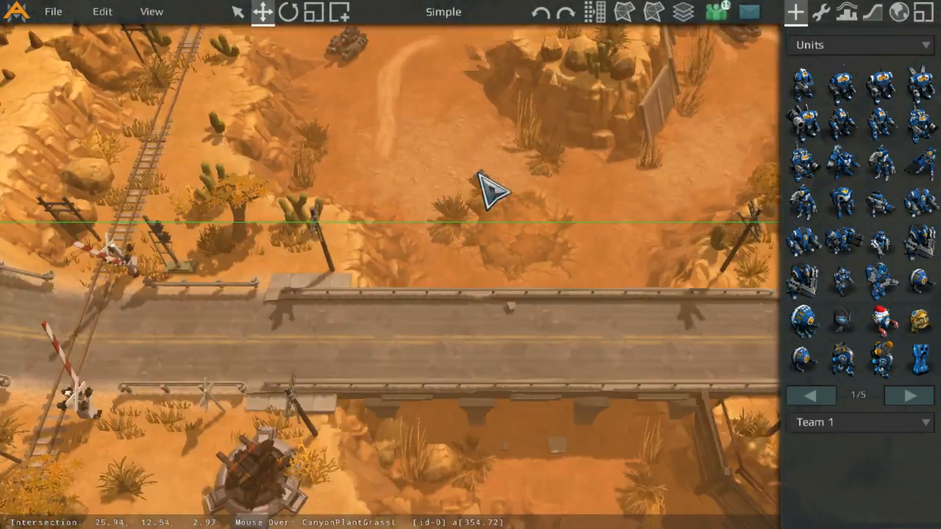
middle_drag(603, 180, 460, 311)
middle_drag(562, 243, 415, 372)
scroll(401, 295, up, 2)
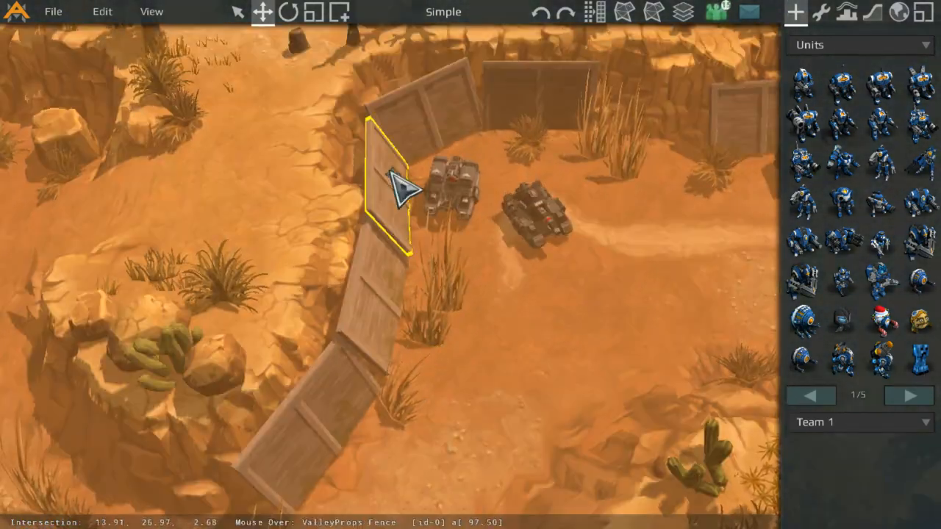
scroll(471, 203, down, 4)
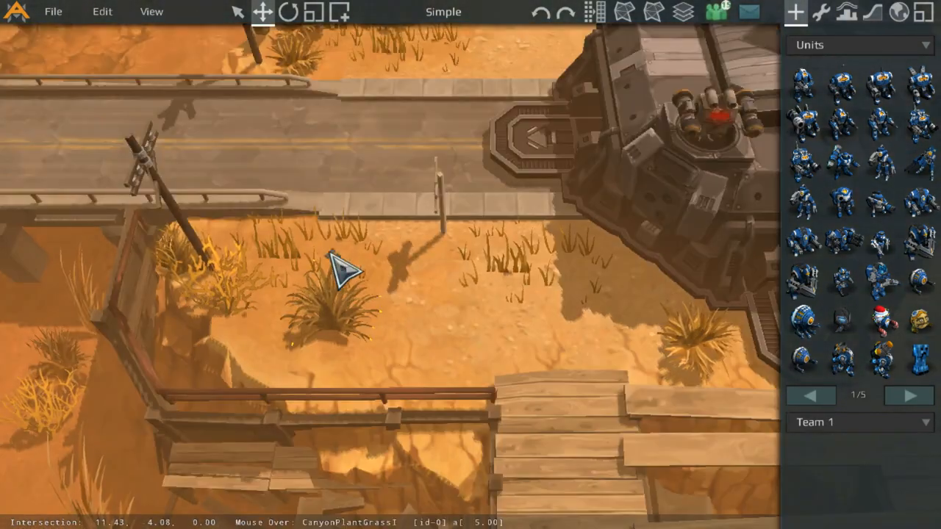
scroll(397, 243, down, 3)
scroll(471, 239, up, 3)
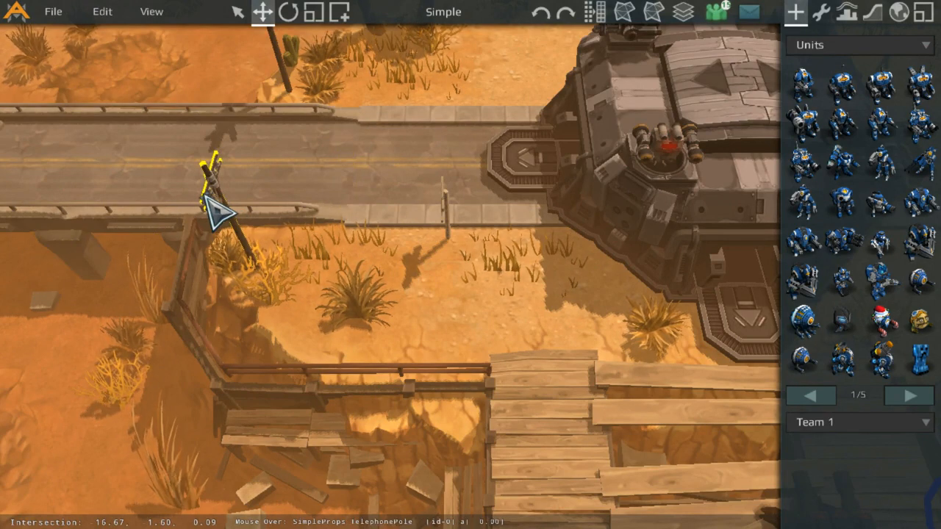
middle_drag(464, 279, 206, 378)
scroll(206, 378, up, 3)
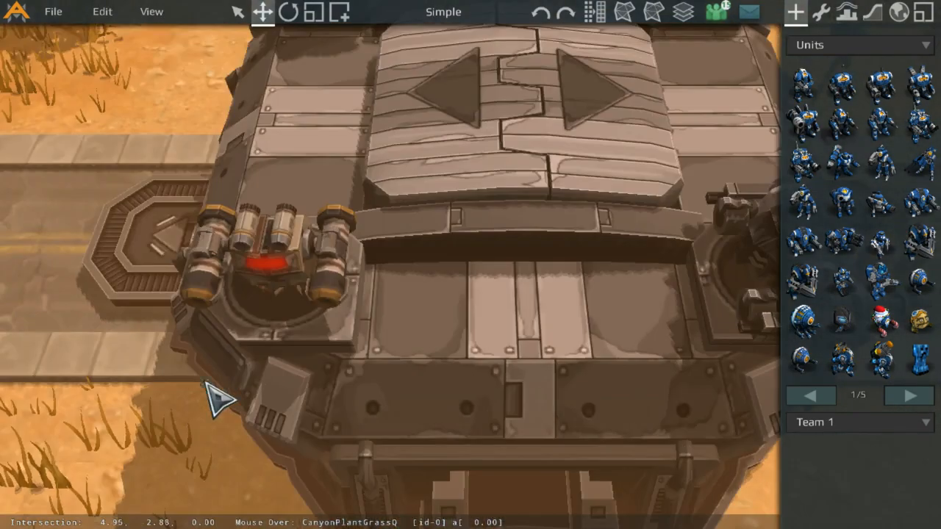
scroll(302, 239, down, 7)
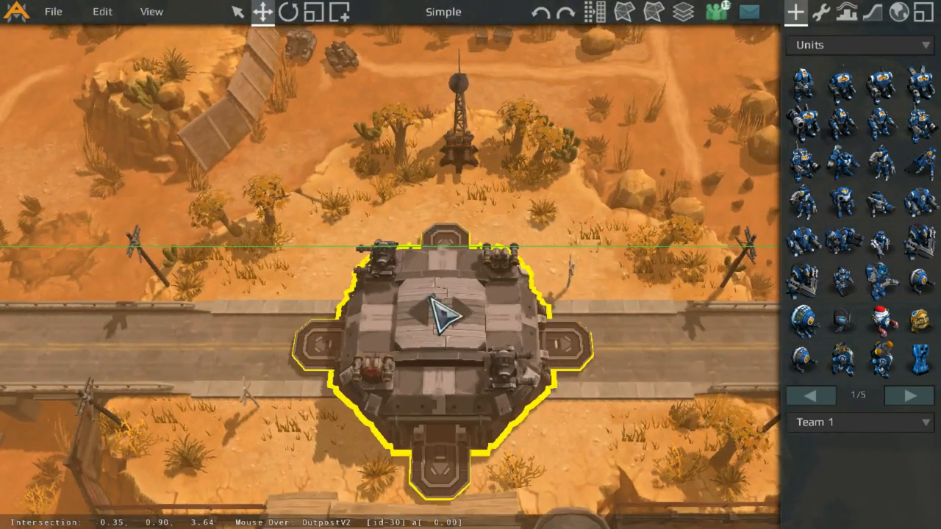
middle_drag(431, 297, 548, 225)
scroll(475, 267, up, 1)
middle_drag(418, 219, 410, 400)
scroll(410, 400, up, 1)
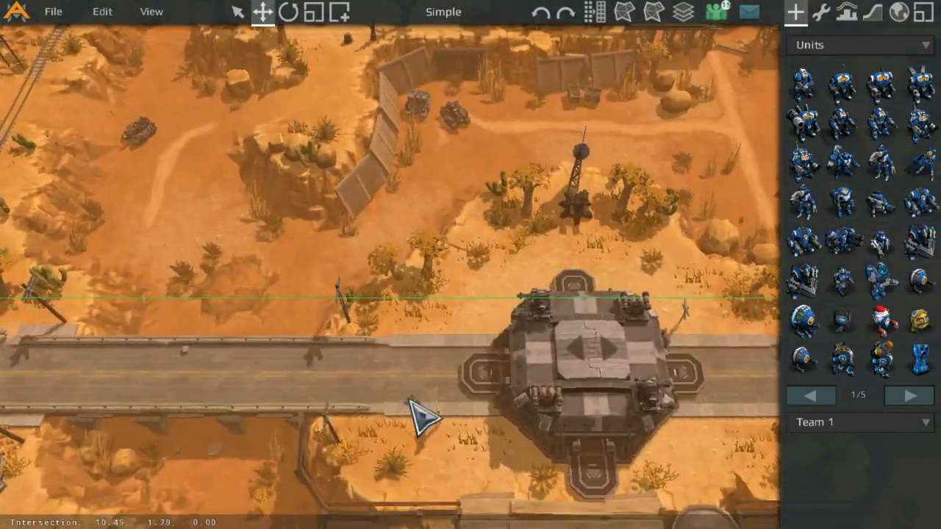
scroll(397, 382, down, 1)
middle_drag(360, 348, 691, 192)
scroll(662, 206, down, 1)
middle_drag(265, 280, 595, 392)
middle_drag(199, 246, 523, 284)
scroll(522, 284, up, 6)
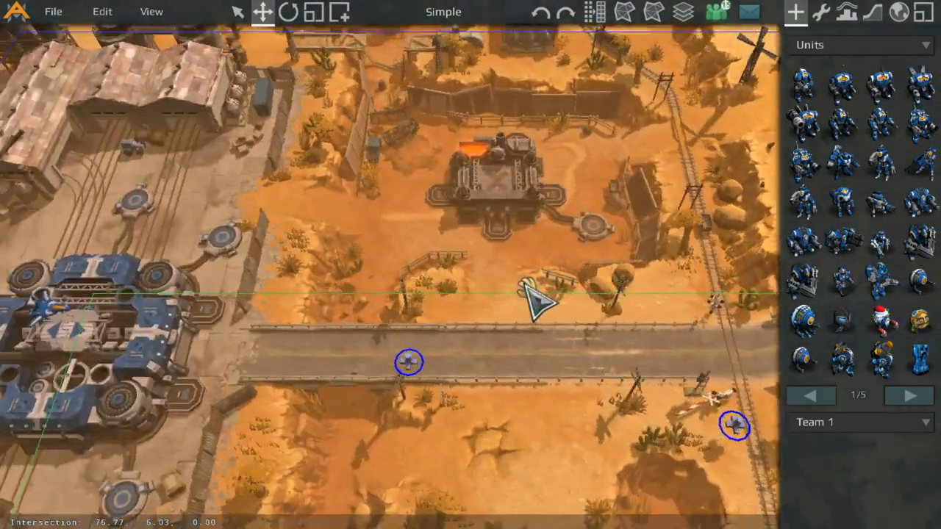
scroll(221, 132, down, 6)
middle_drag(441, 246, 161, 73)
middle_drag(491, 333, 155, 219)
middle_drag(464, 216, 163, 200)
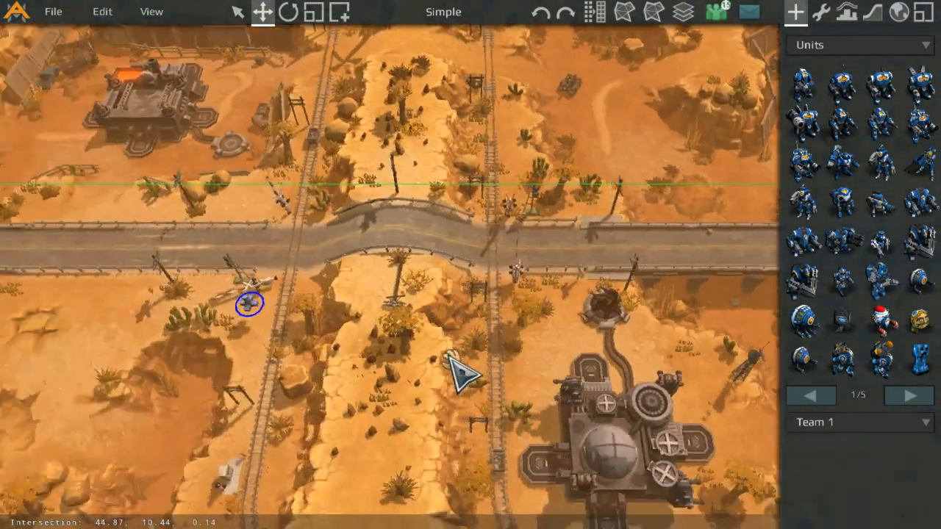
middle_drag(195, 331, 507, 345)
scroll(433, 343, up, 7)
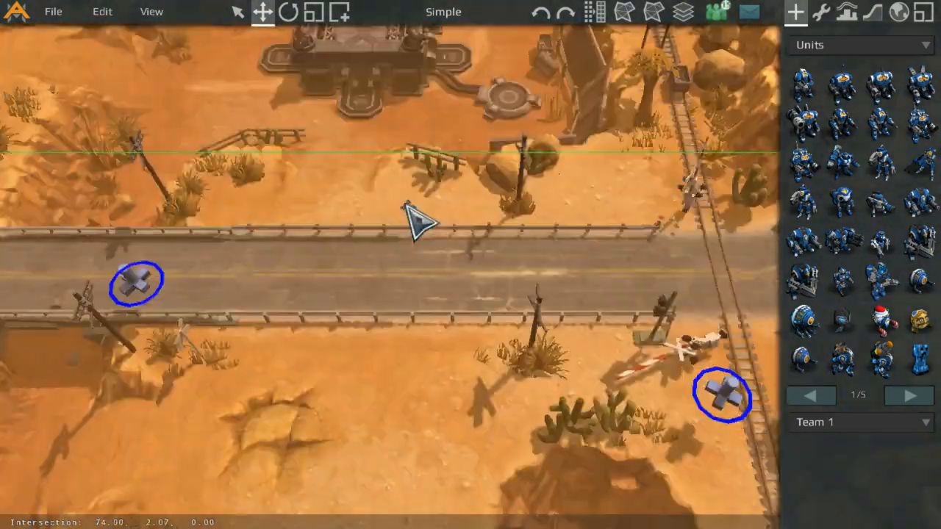
middle_drag(415, 219, 494, 226)
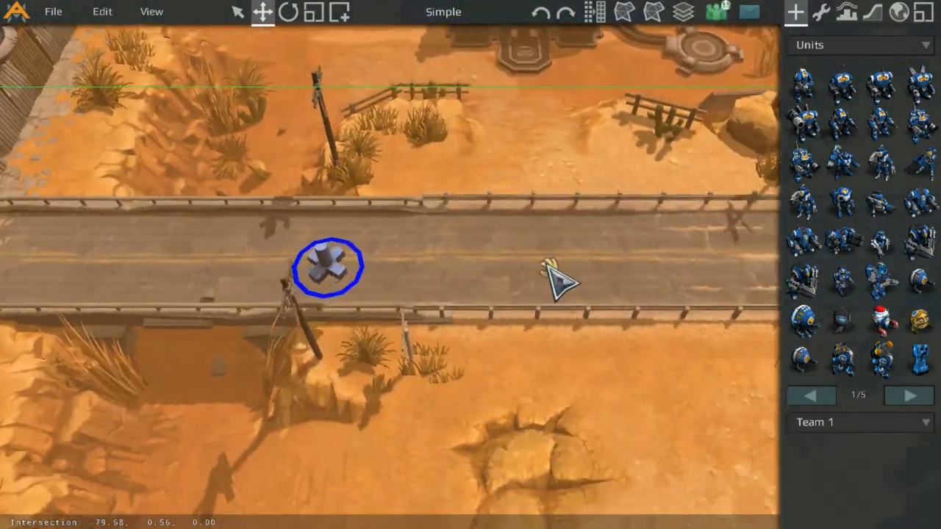
middle_drag(550, 266, 445, 255)
middle_drag(534, 240, 614, 287)
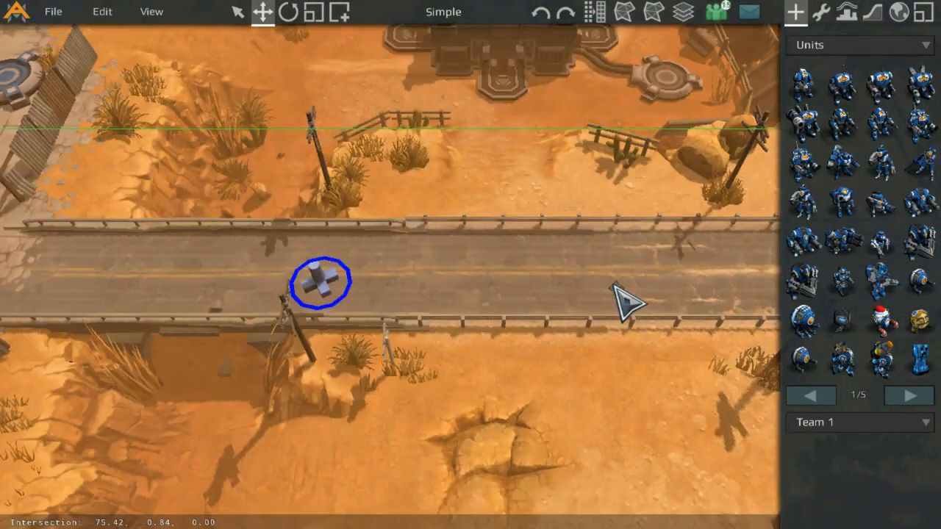
scroll(619, 301, up, 5)
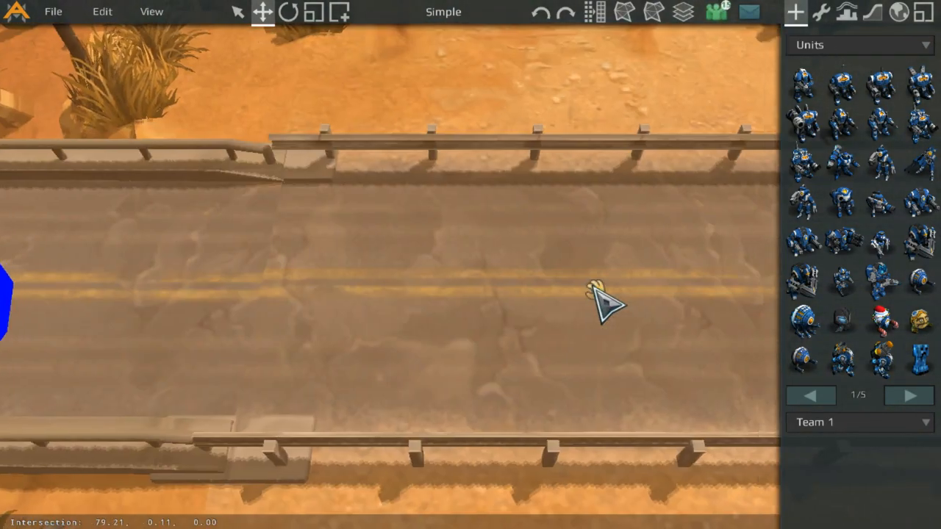